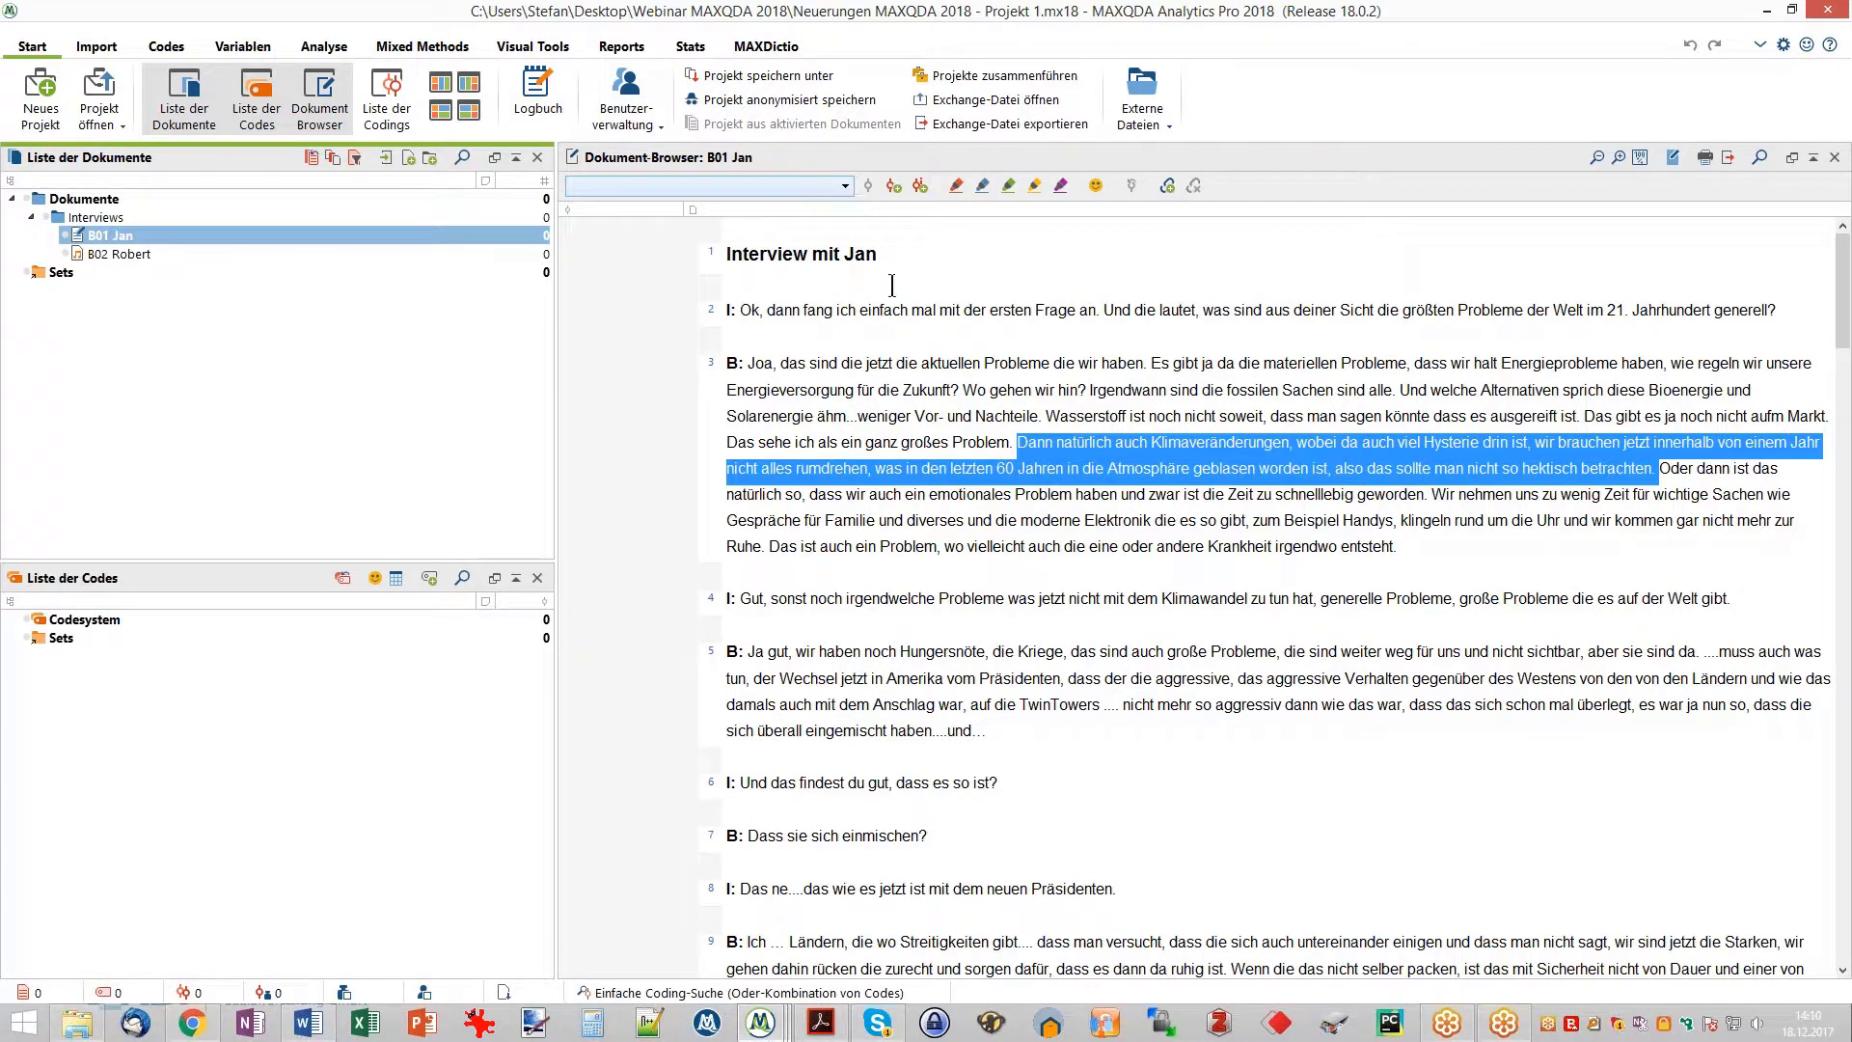
- Highlight the selected climate-change passage in paragraph 3 in red, and delete that coding
{"action": "left_click", "coordinate": [957, 186]}
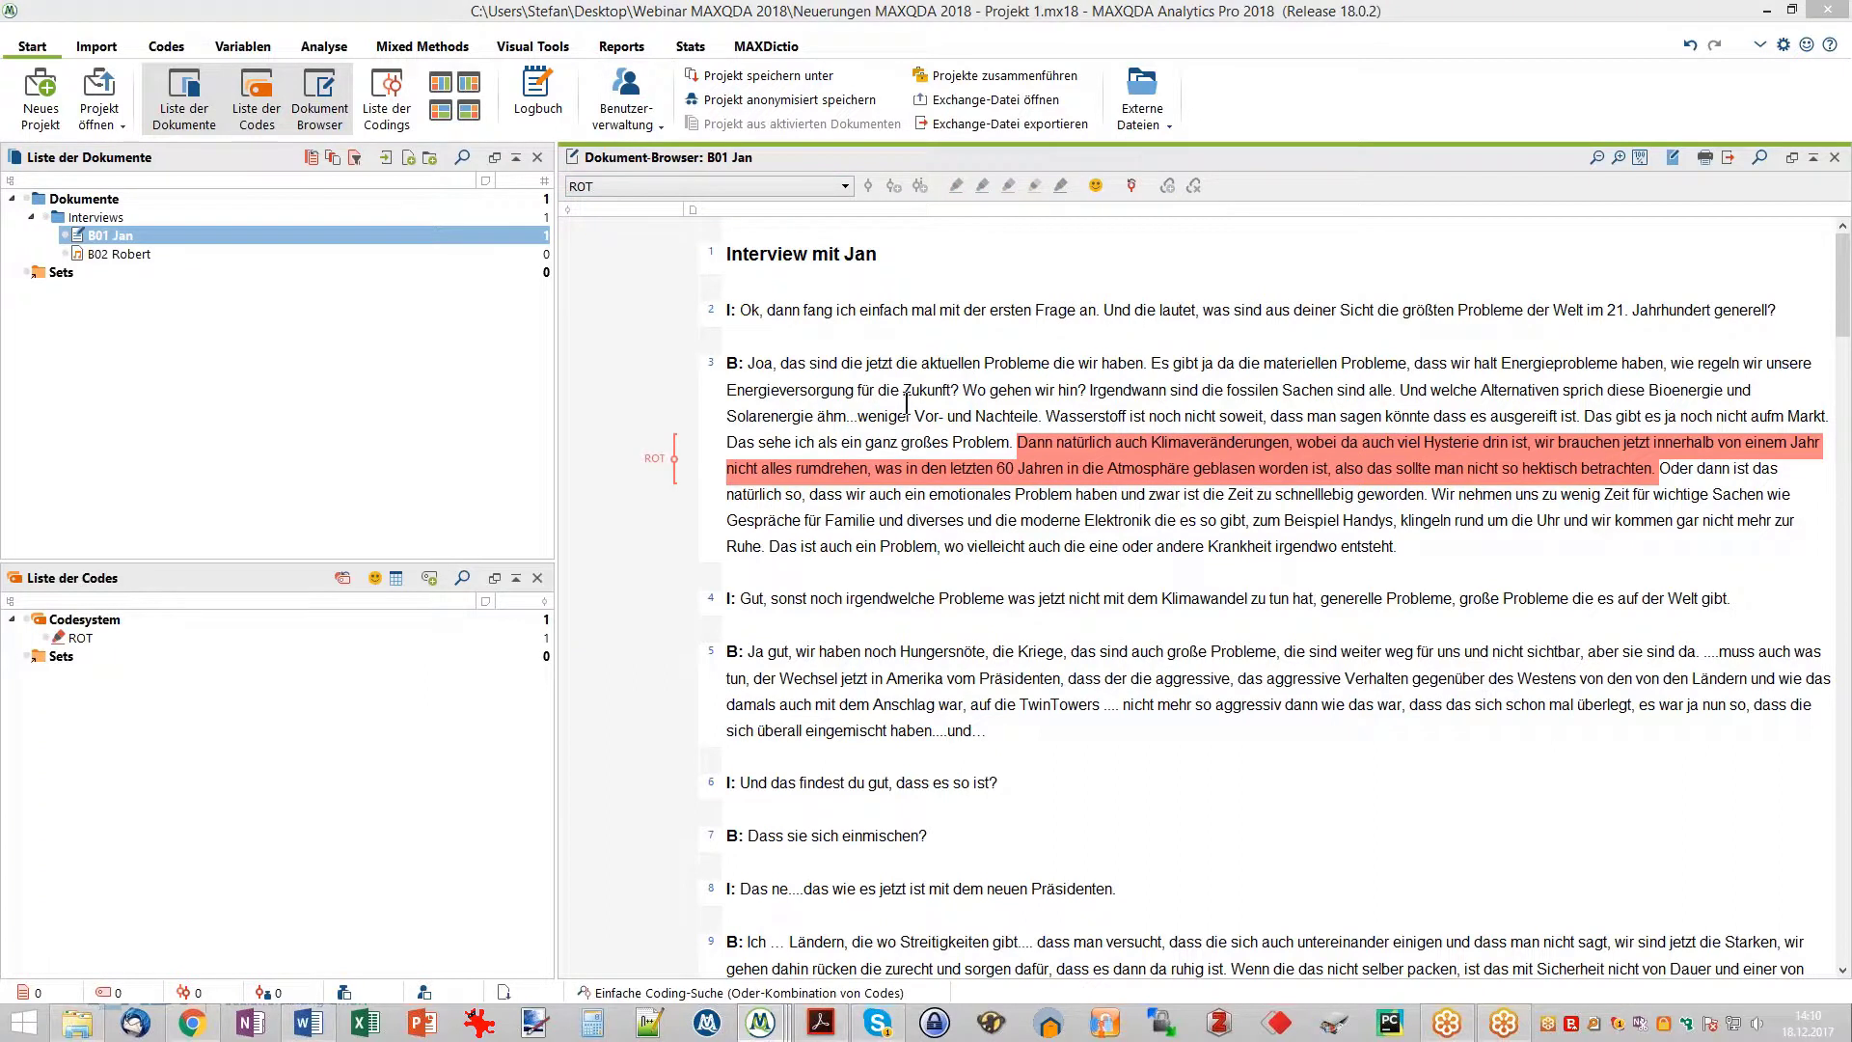
{"action": "right_click", "coordinate": [672, 468]}
{"action": "left_click", "coordinate": [673, 540]}
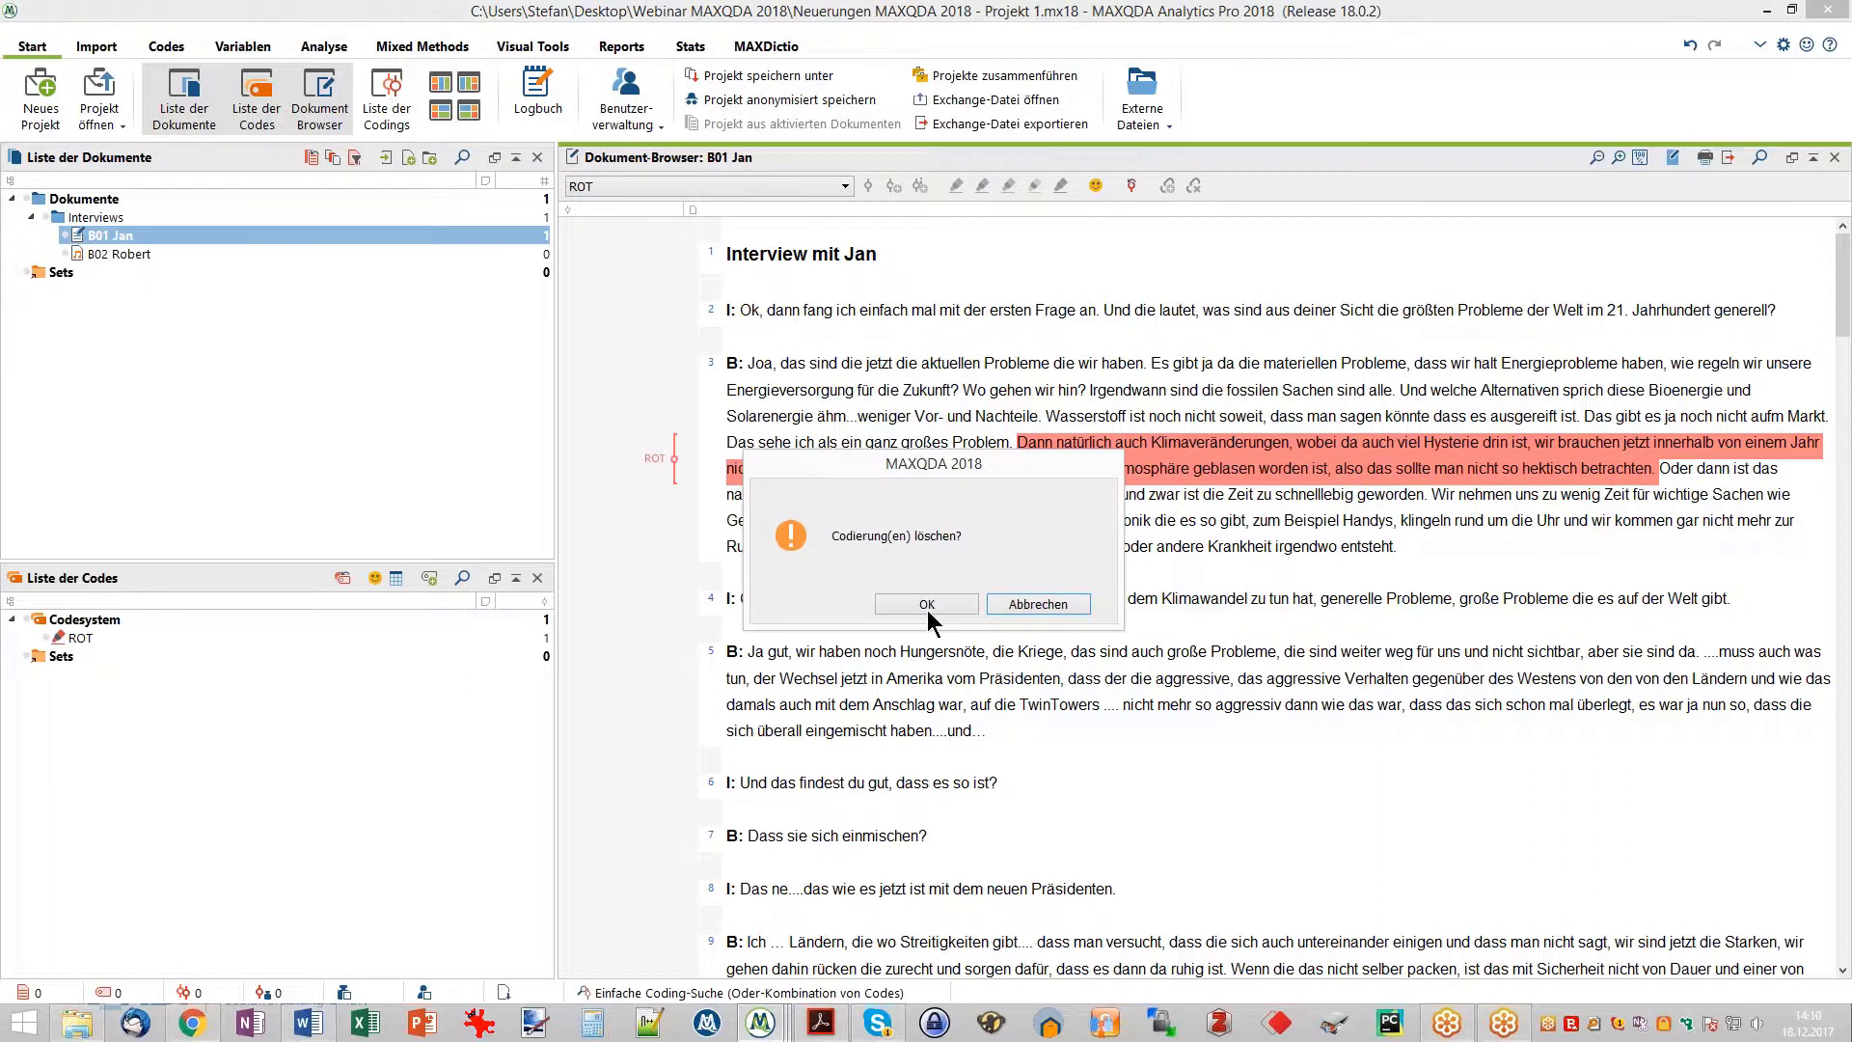
{"action": "left_click", "coordinate": [931, 607]}
- Code the start of paragraph 3, from "Joa" to "Vor- und Nachteile", with a new code named "Neuer Code"
{"action": "left_click_drag", "start_coordinate": [846, 417], "coordinate": [1012, 442]}
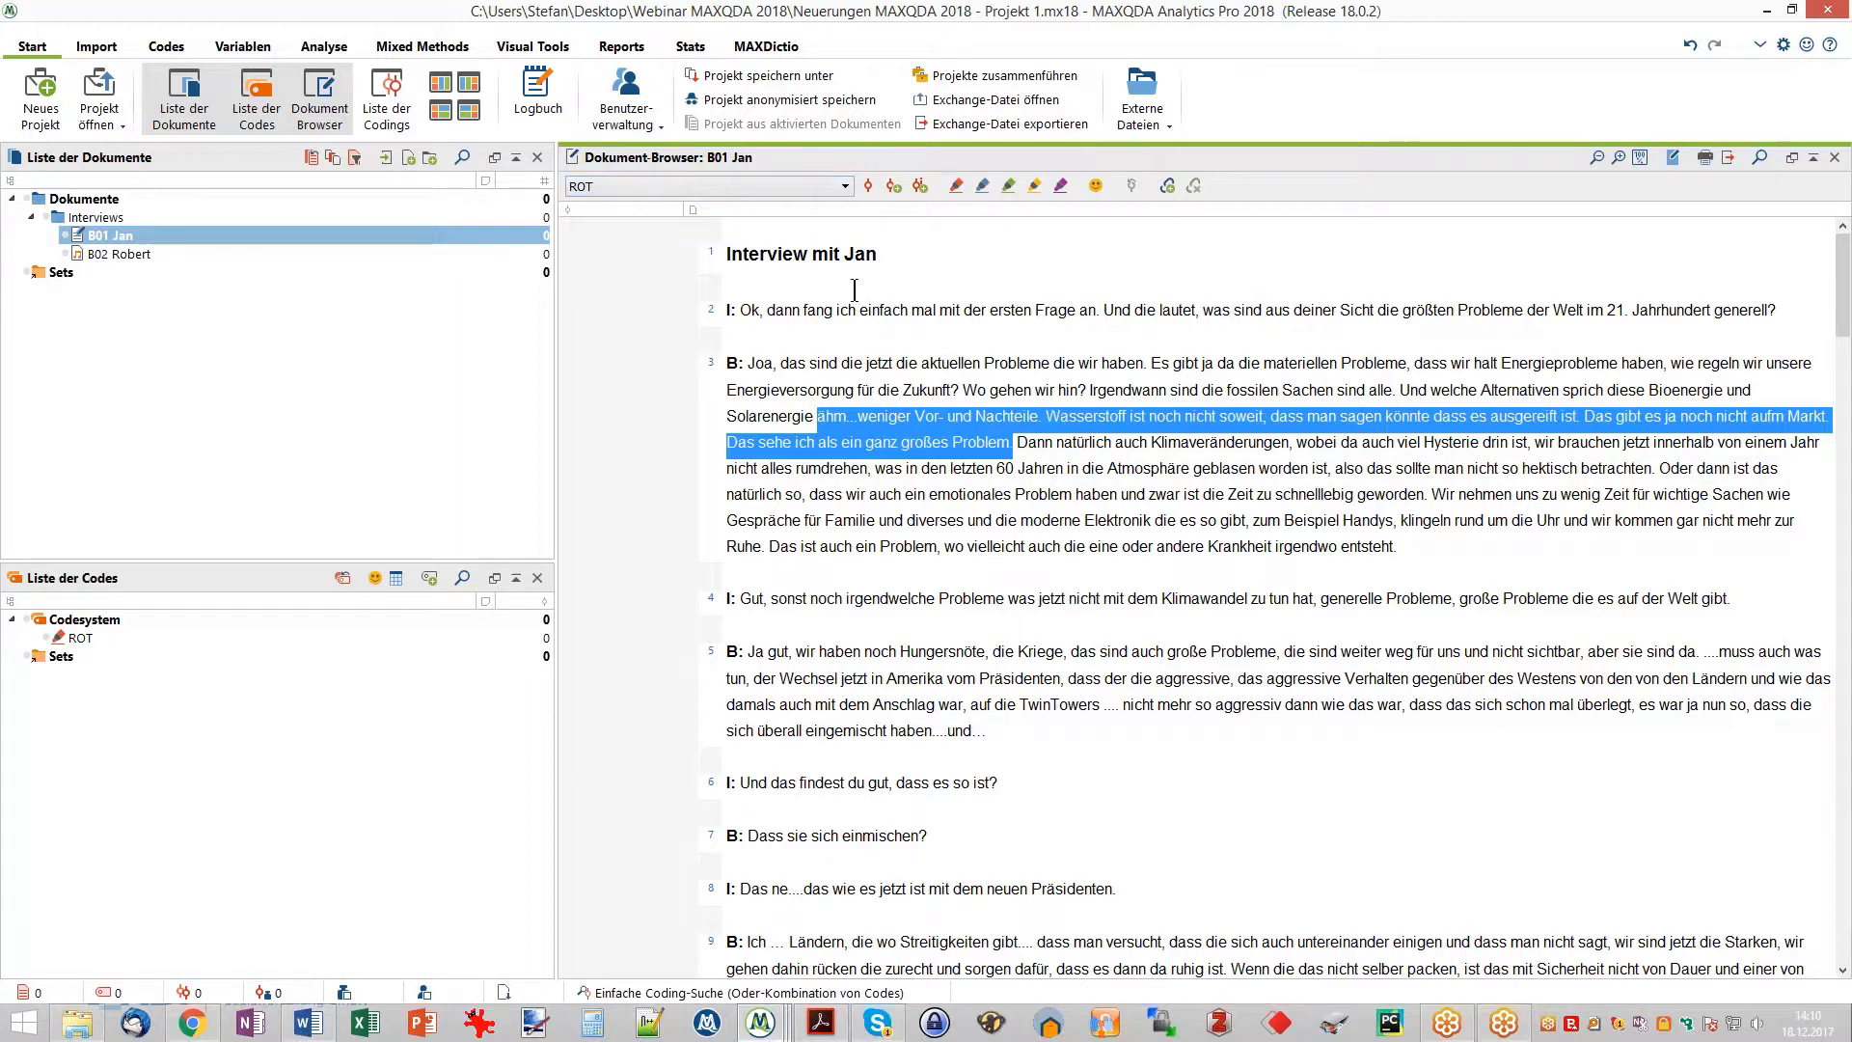
{"action": "left_click", "coordinate": [846, 368]}
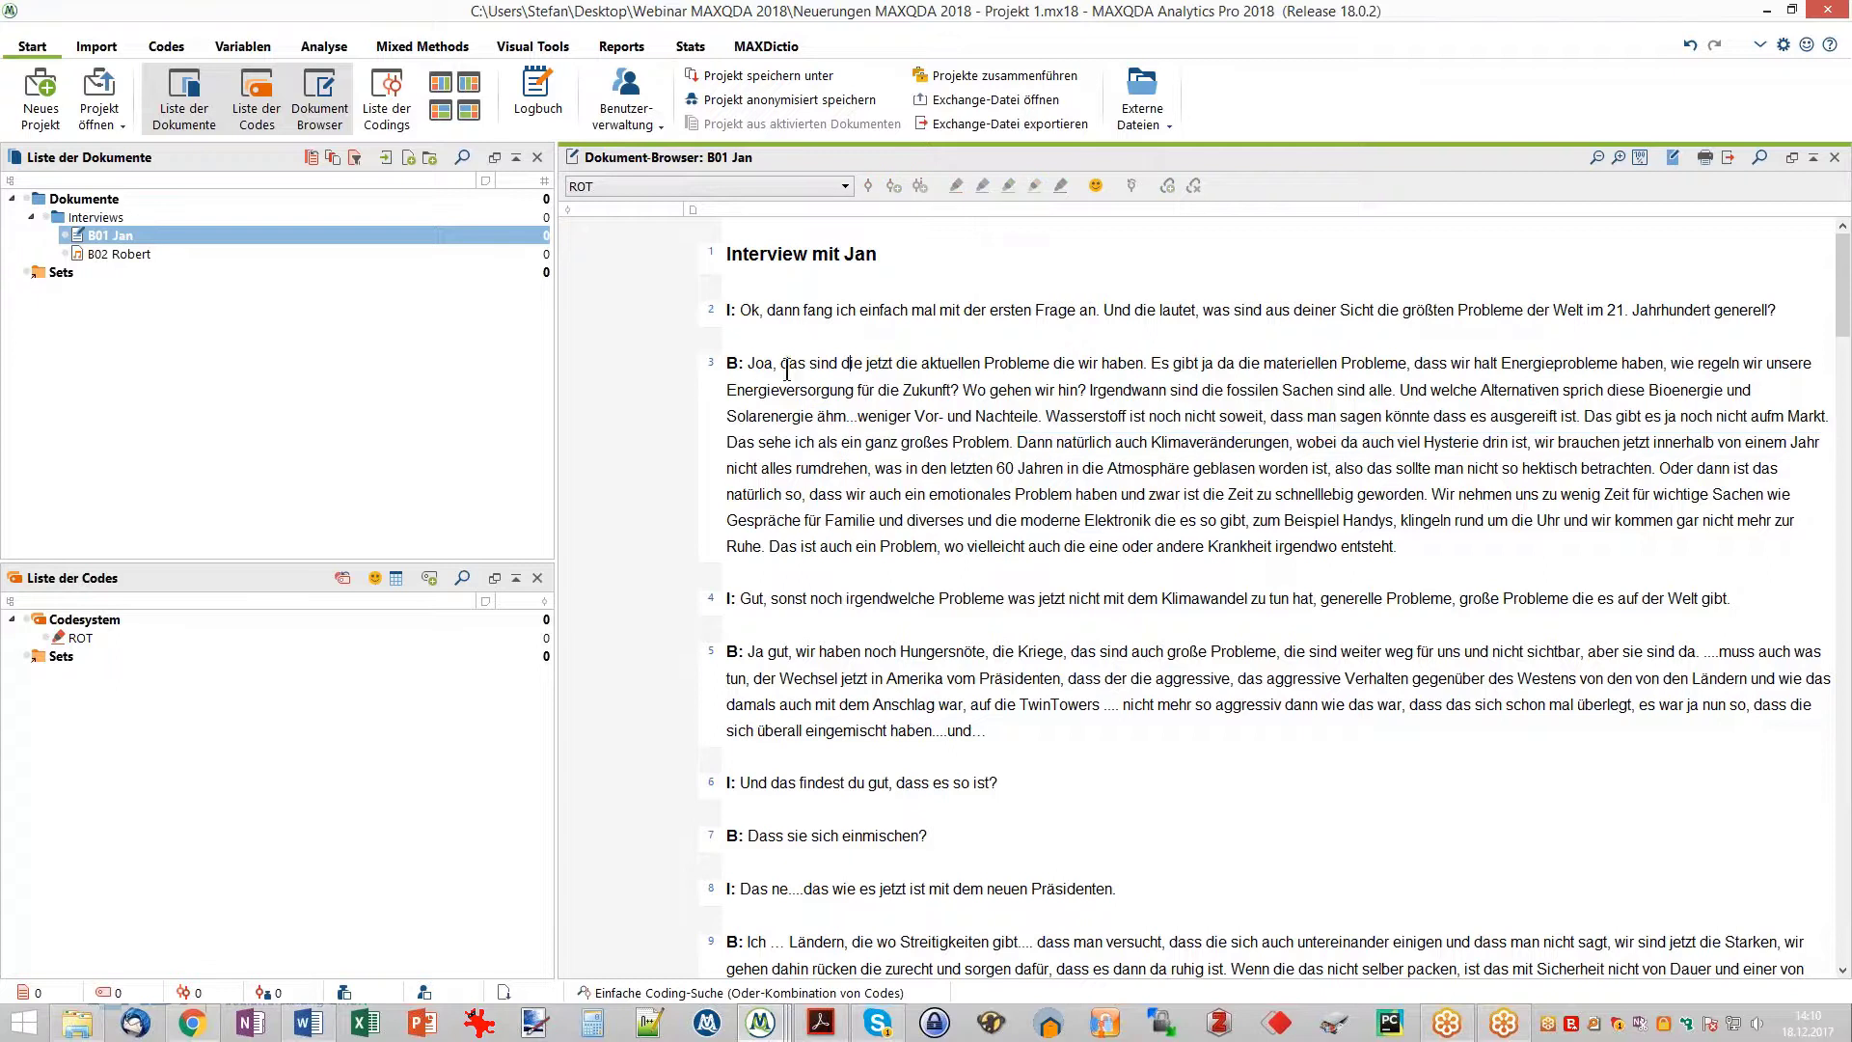
{"action": "left_click_drag", "start_coordinate": [748, 365], "coordinate": [1037, 416]}
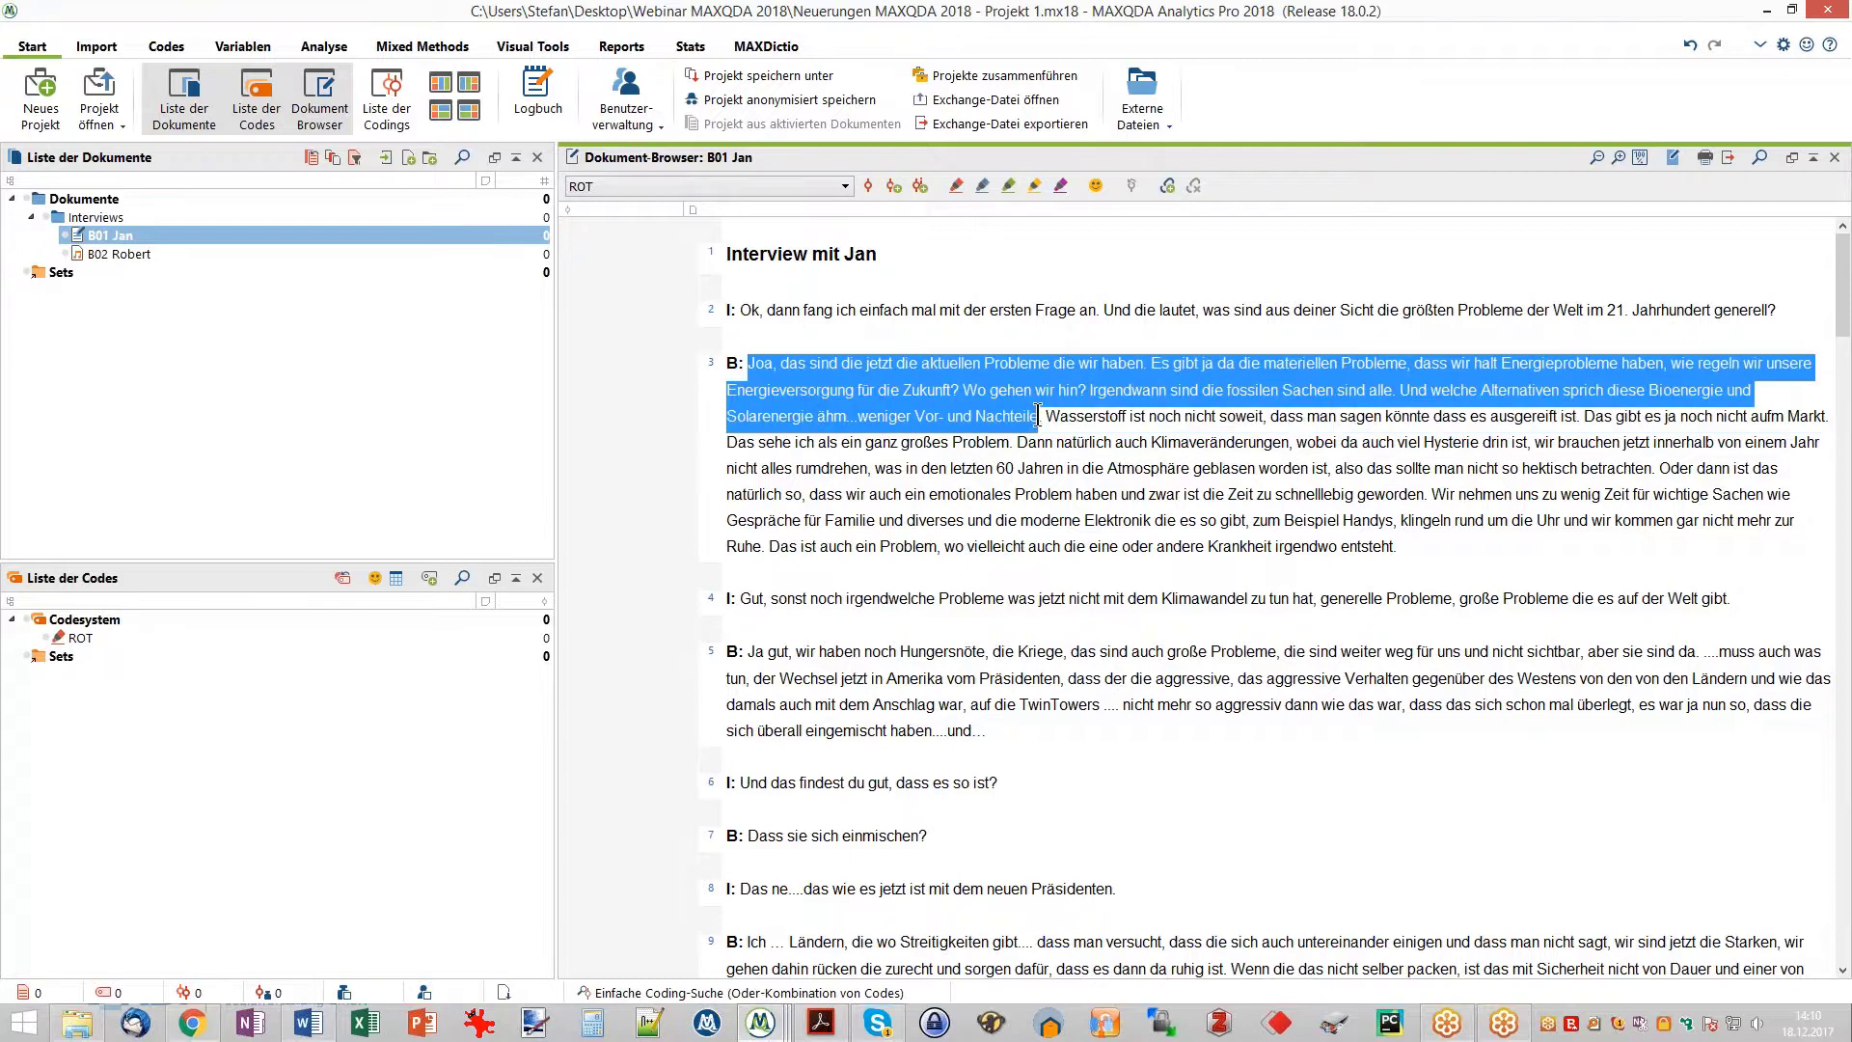
{"action": "right_click", "coordinate": [848, 391]}
{"action": "left_click", "coordinate": [762, 244]}
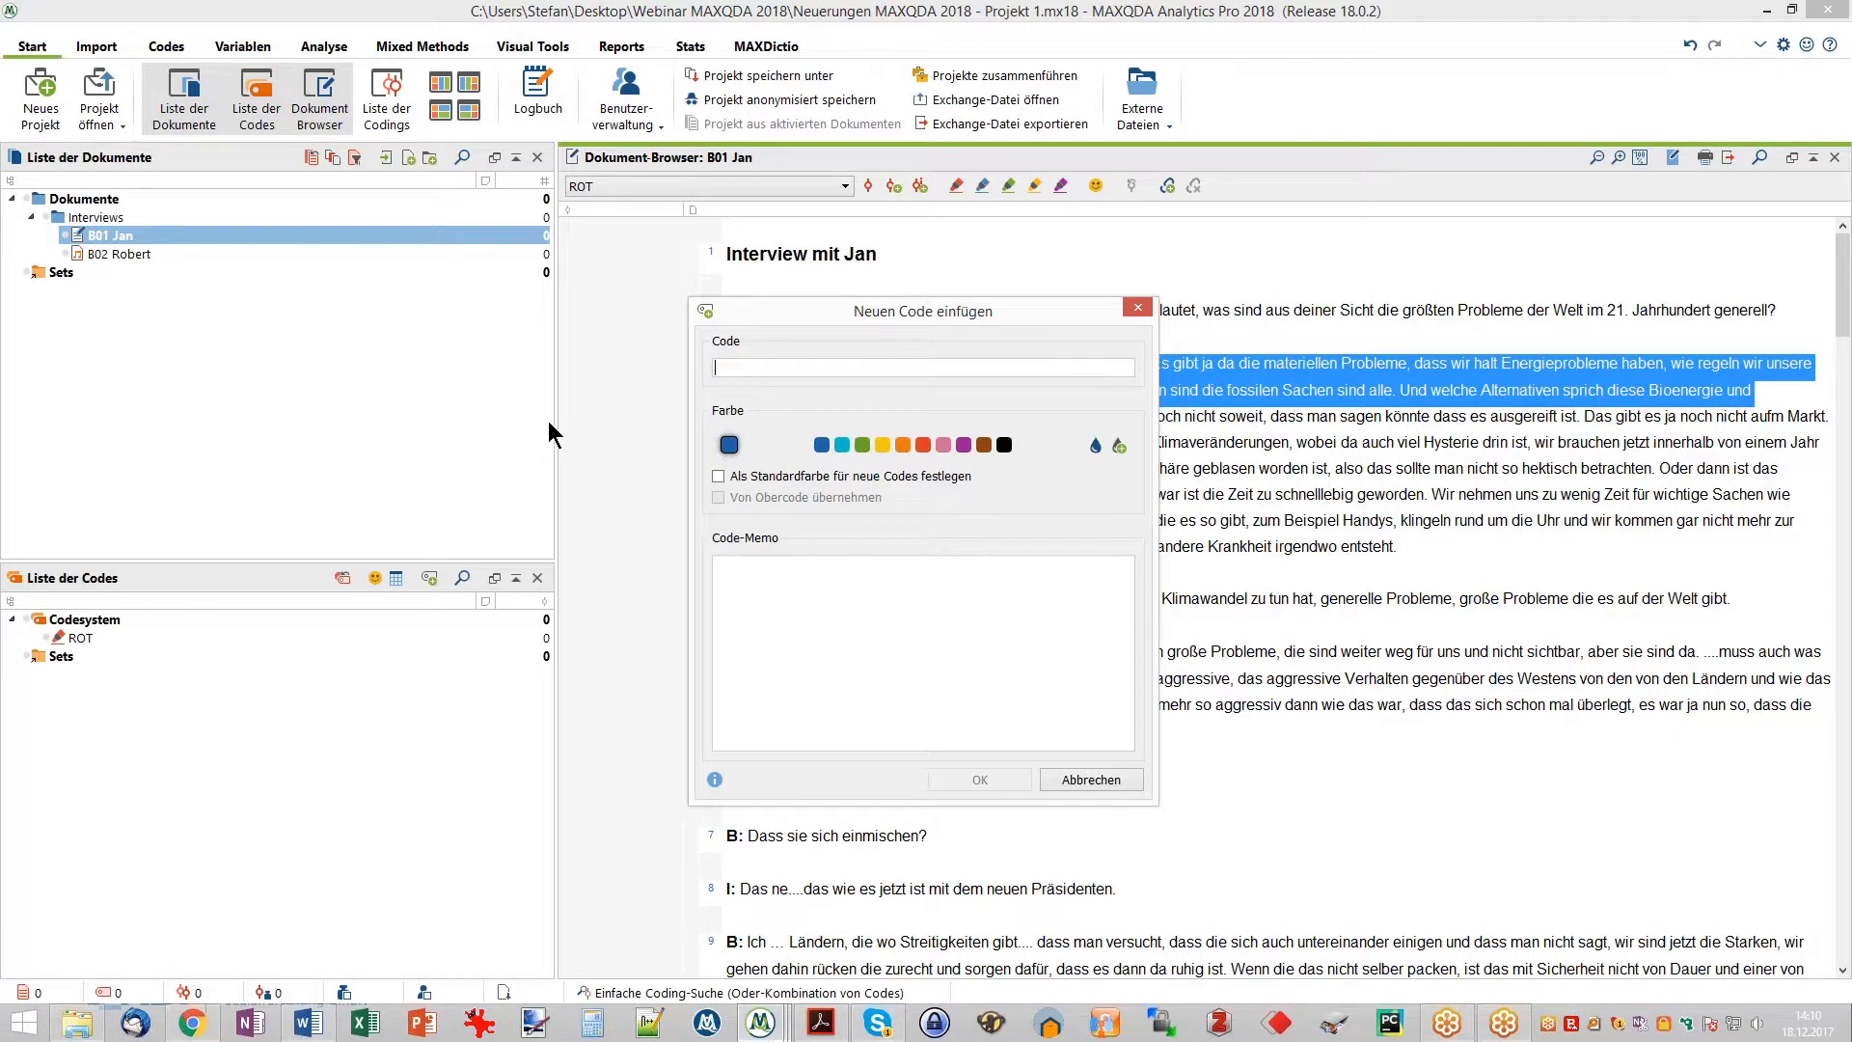
{"action": "type", "text": "Neuer Code"}
{"action": "left_click", "coordinate": [979, 779]}
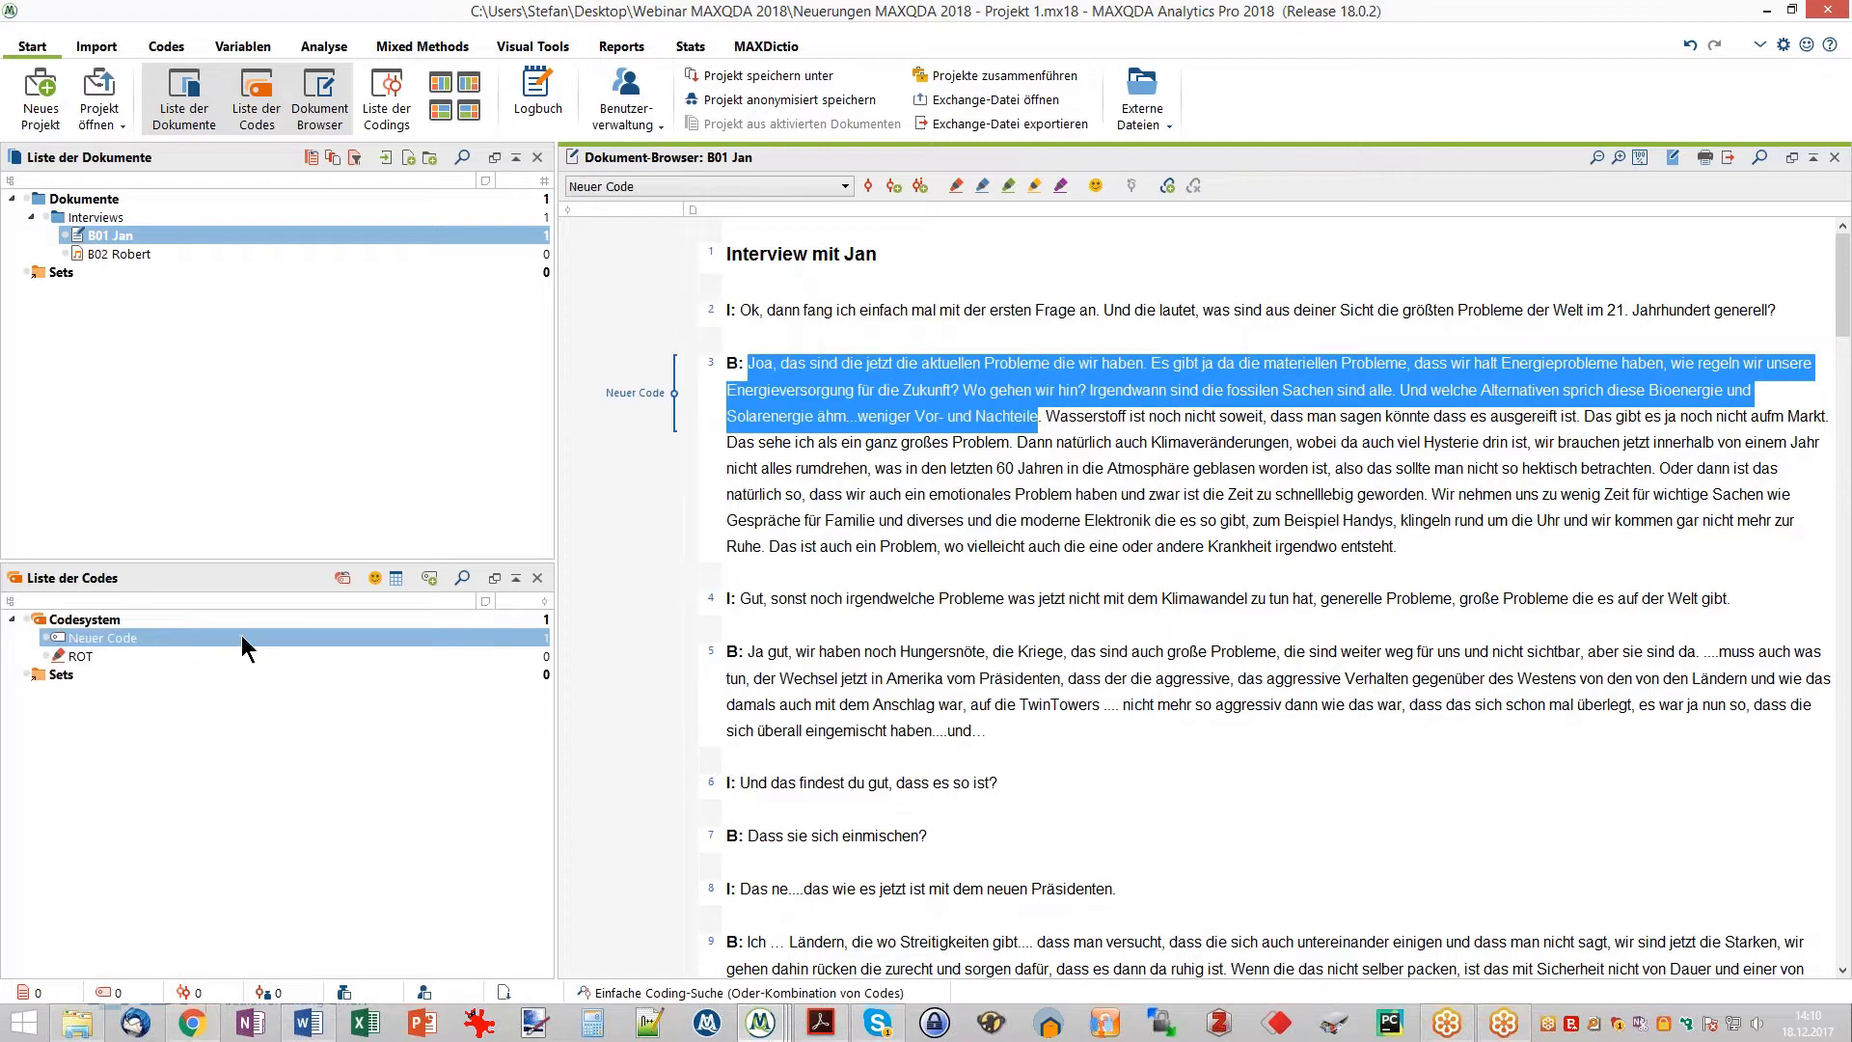
- Delete the codes "Neuer Code" and "ROT" from the code system and clear the text selection
{"action": "right_click", "coordinate": [191, 638]}
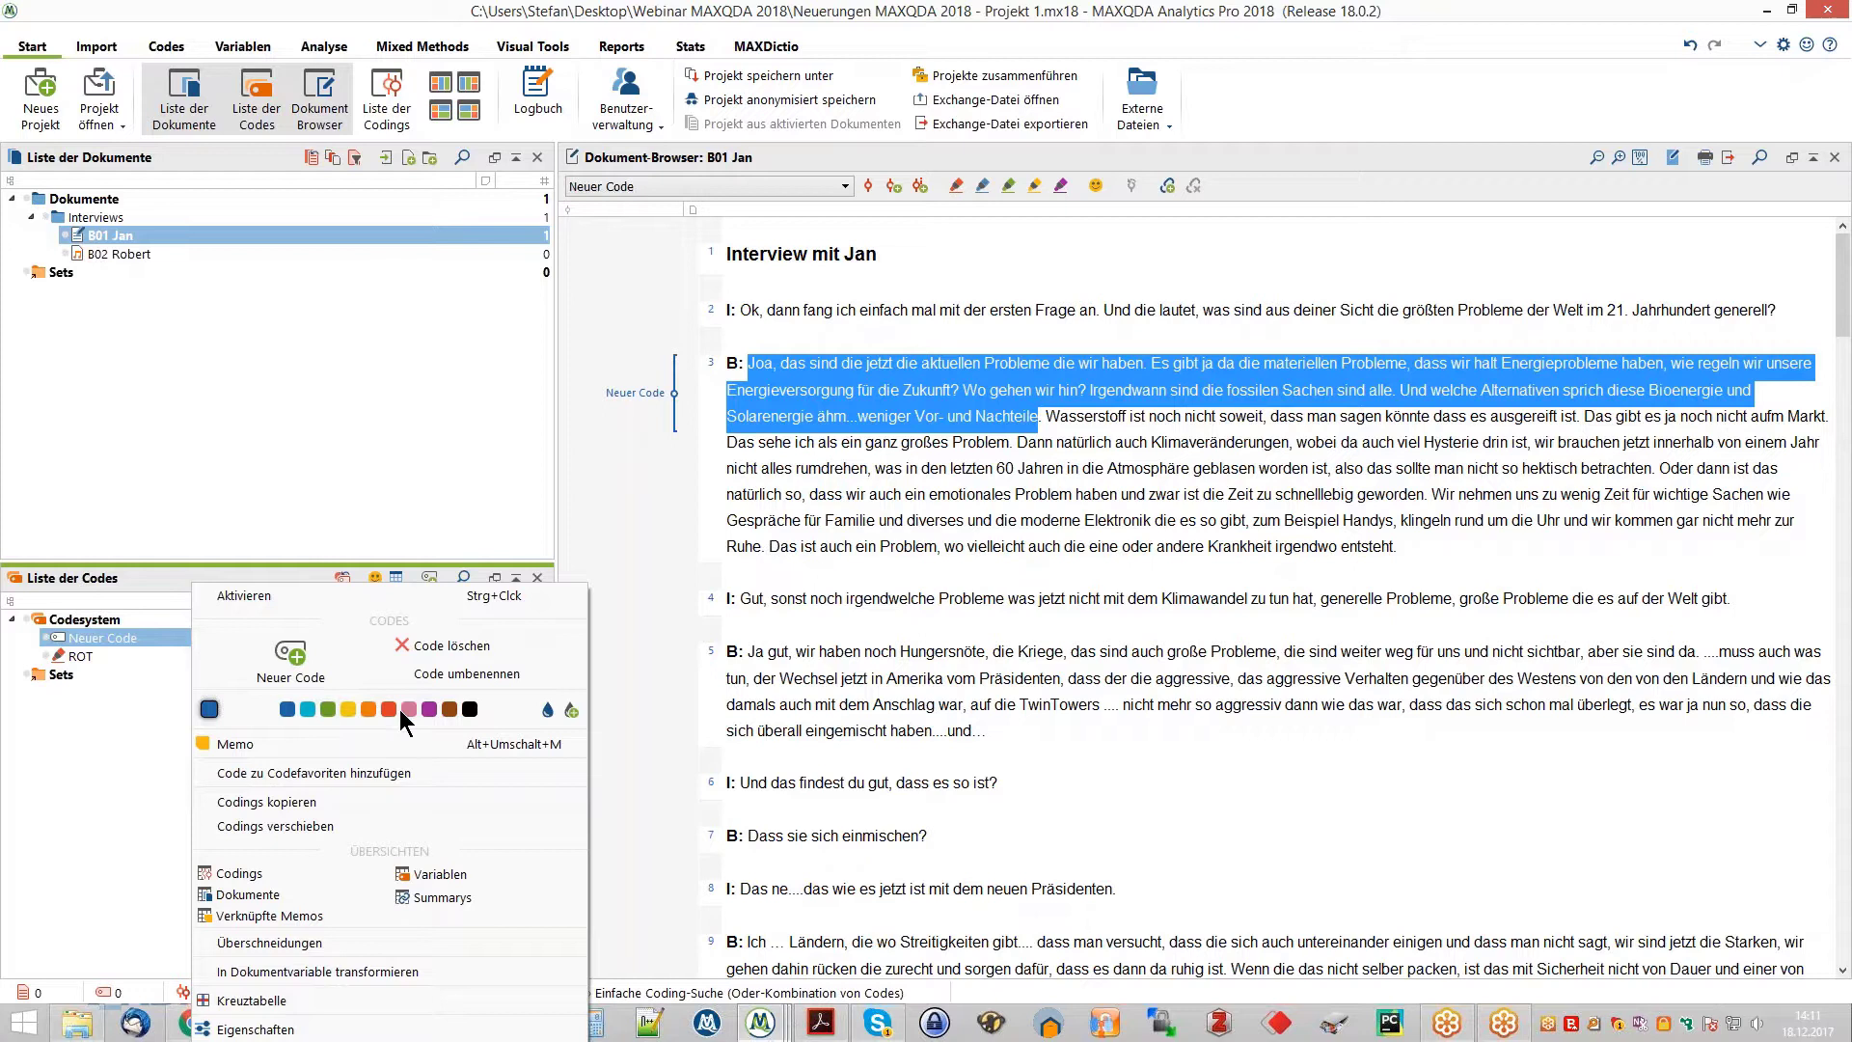
{"action": "left_click", "coordinate": [446, 645]}
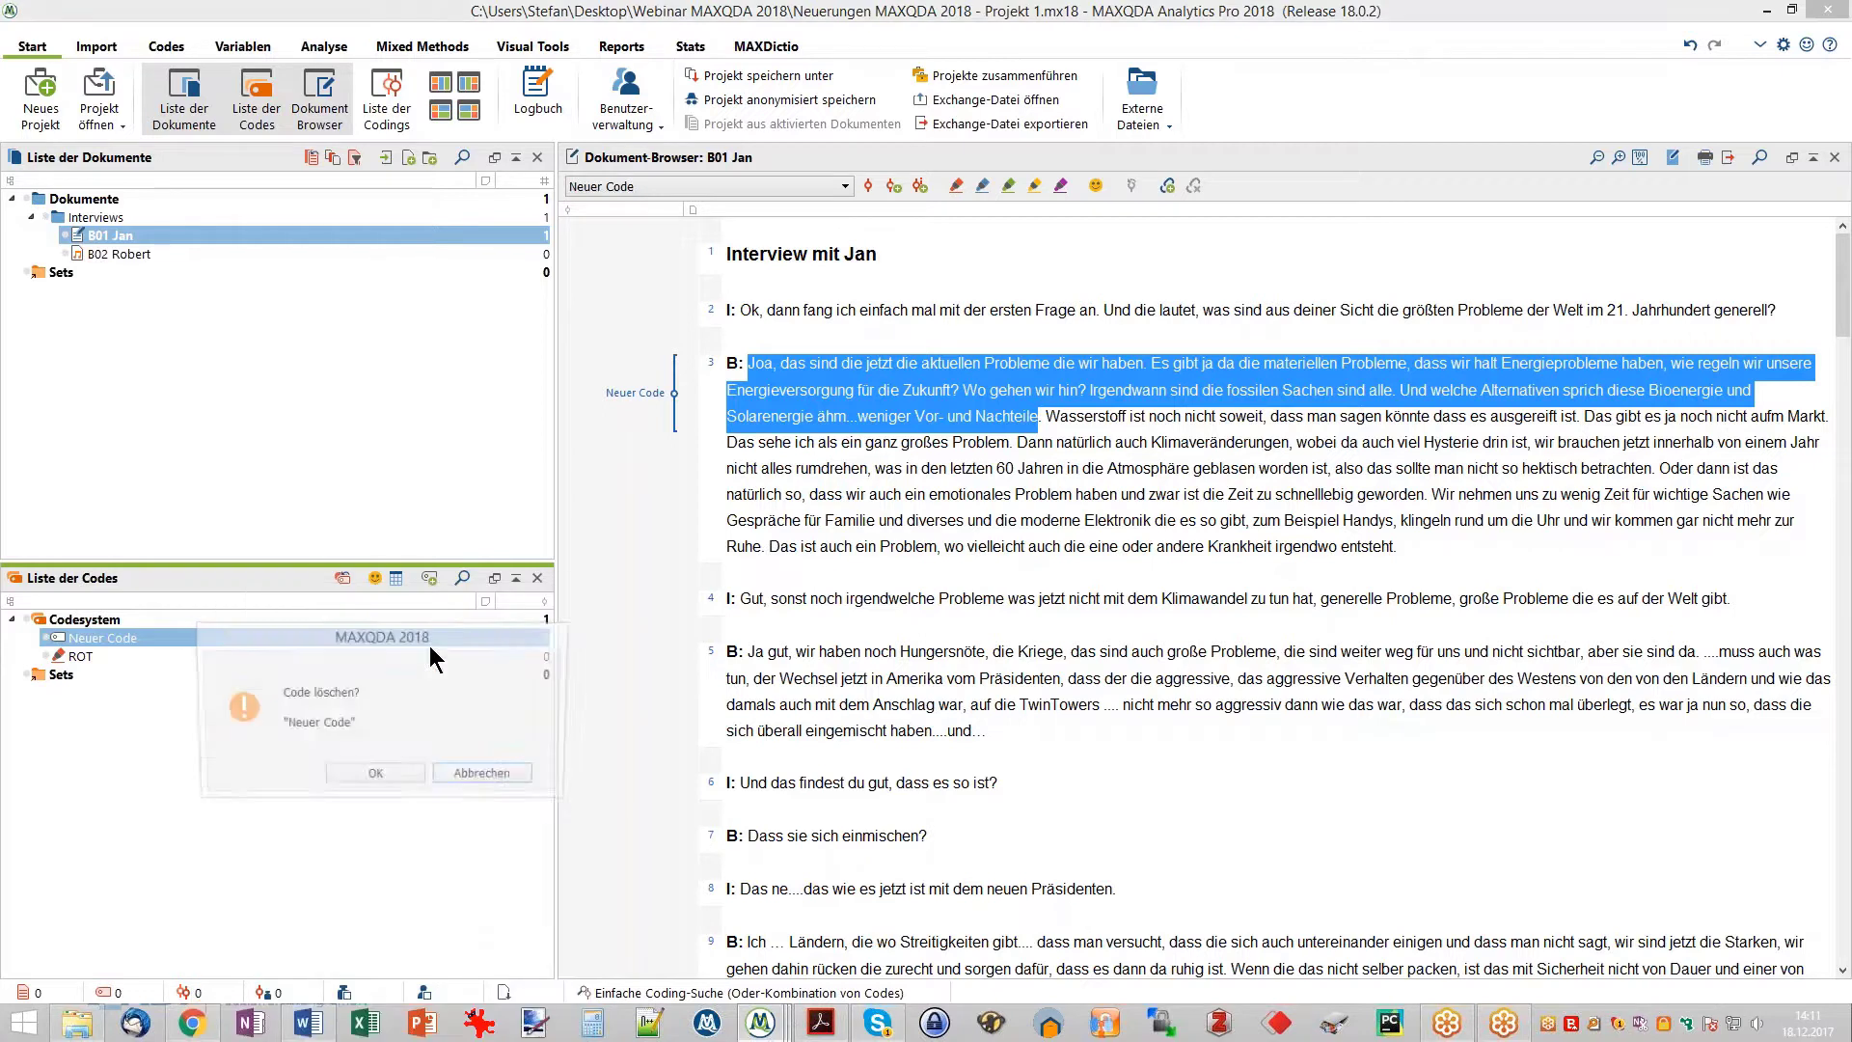
{"action": "left_click", "coordinate": [396, 771]}
{"action": "right_click", "coordinate": [174, 639]}
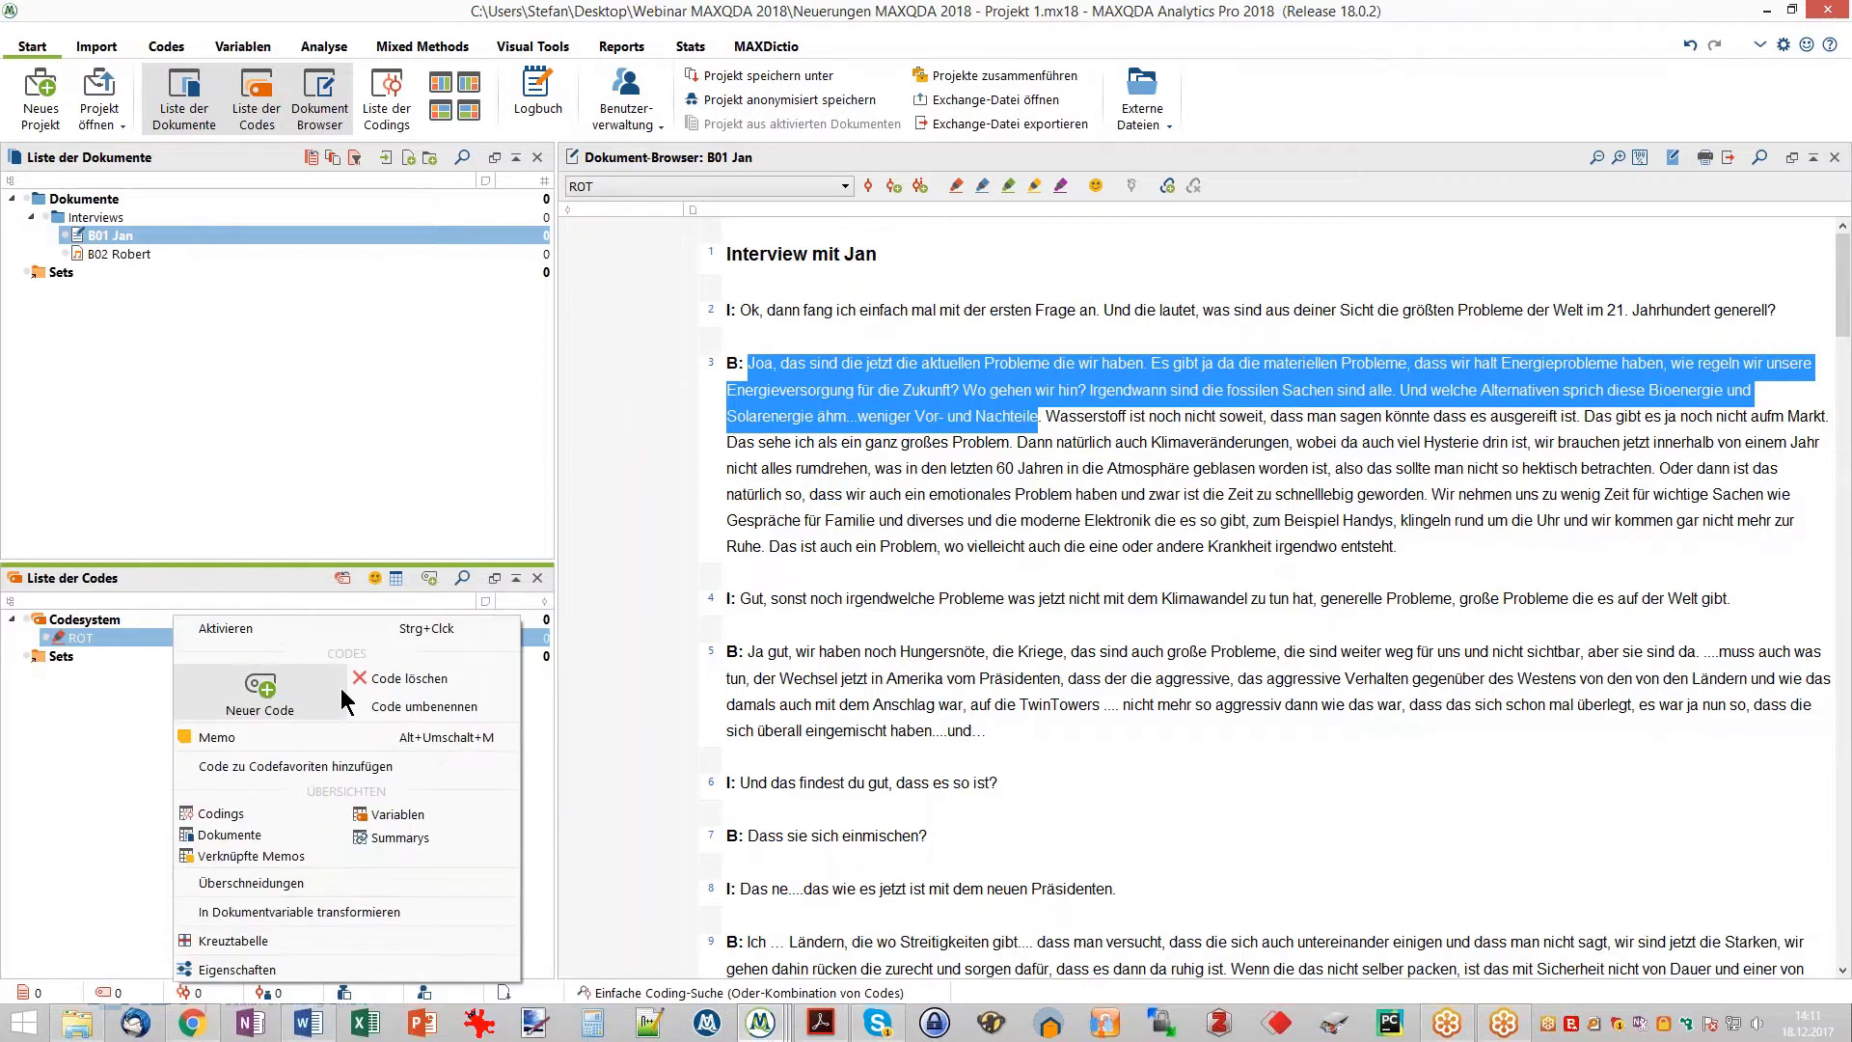
{"action": "left_click", "coordinate": [371, 681]}
{"action": "left_click", "coordinate": [349, 771]}
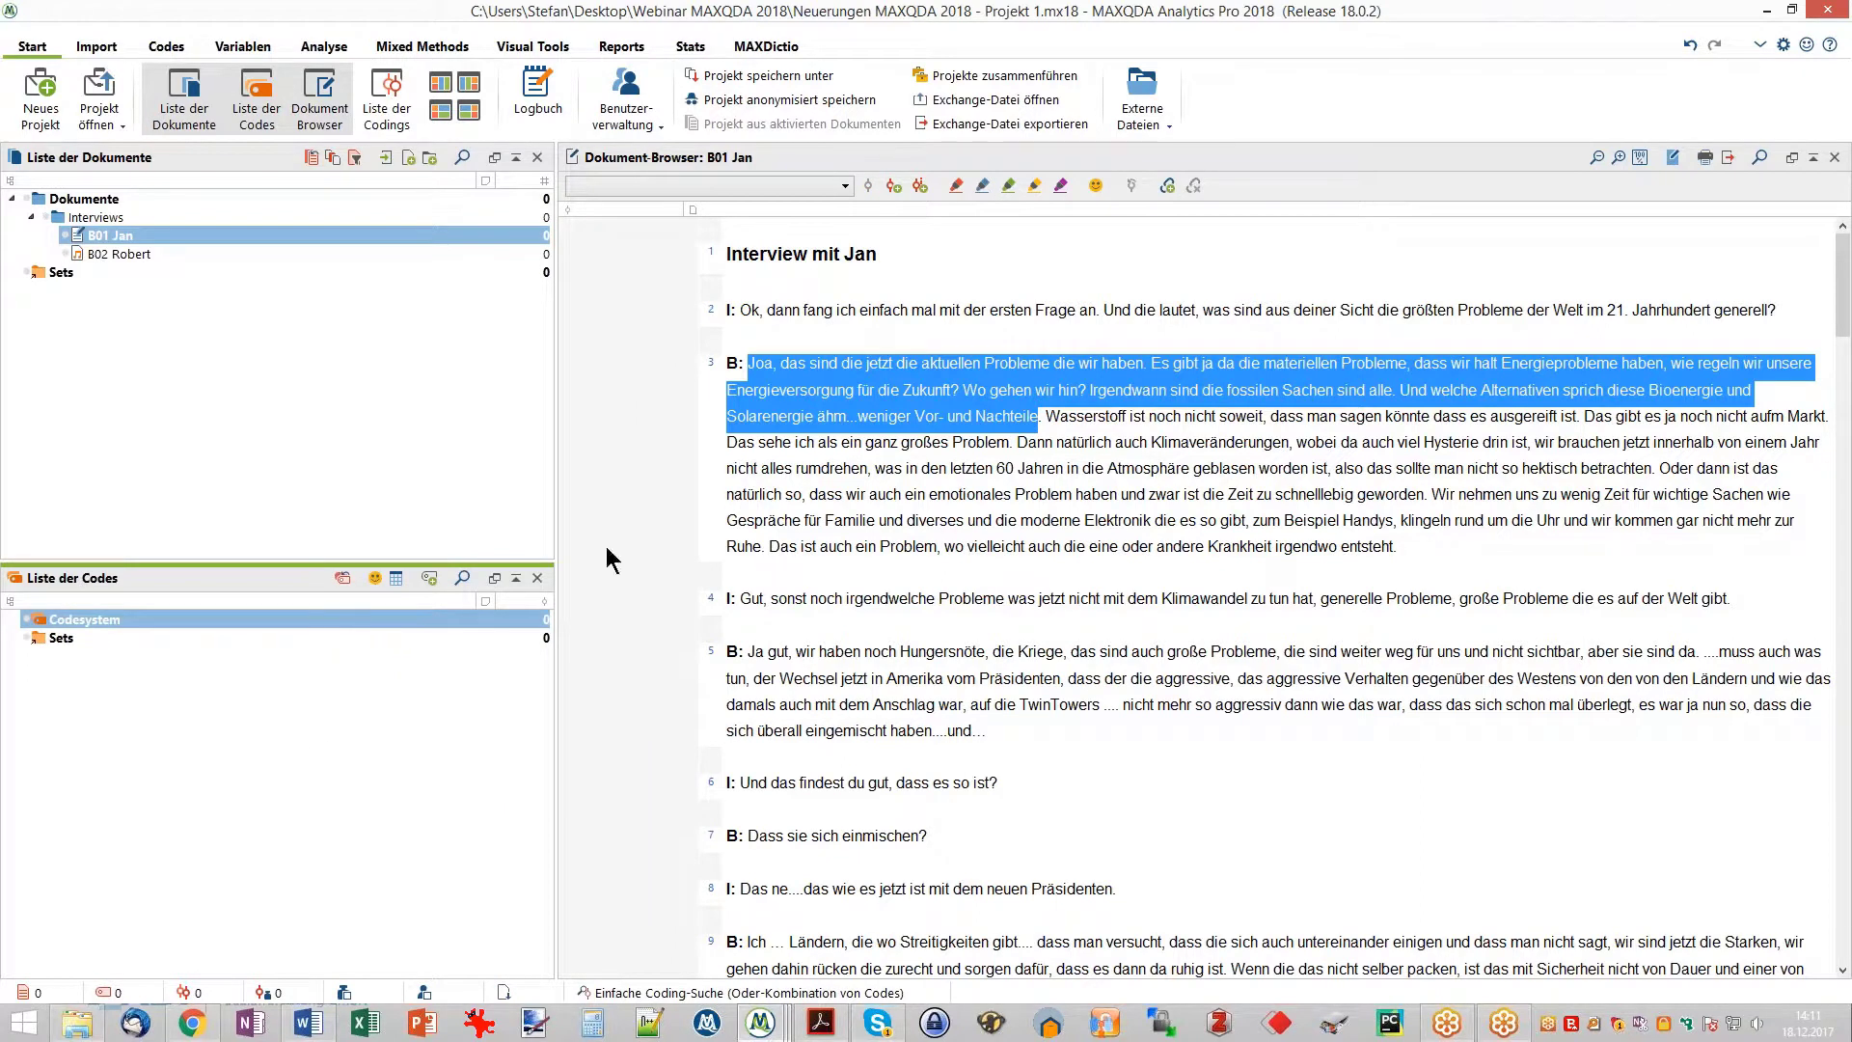
{"action": "left_click", "coordinate": [757, 498]}
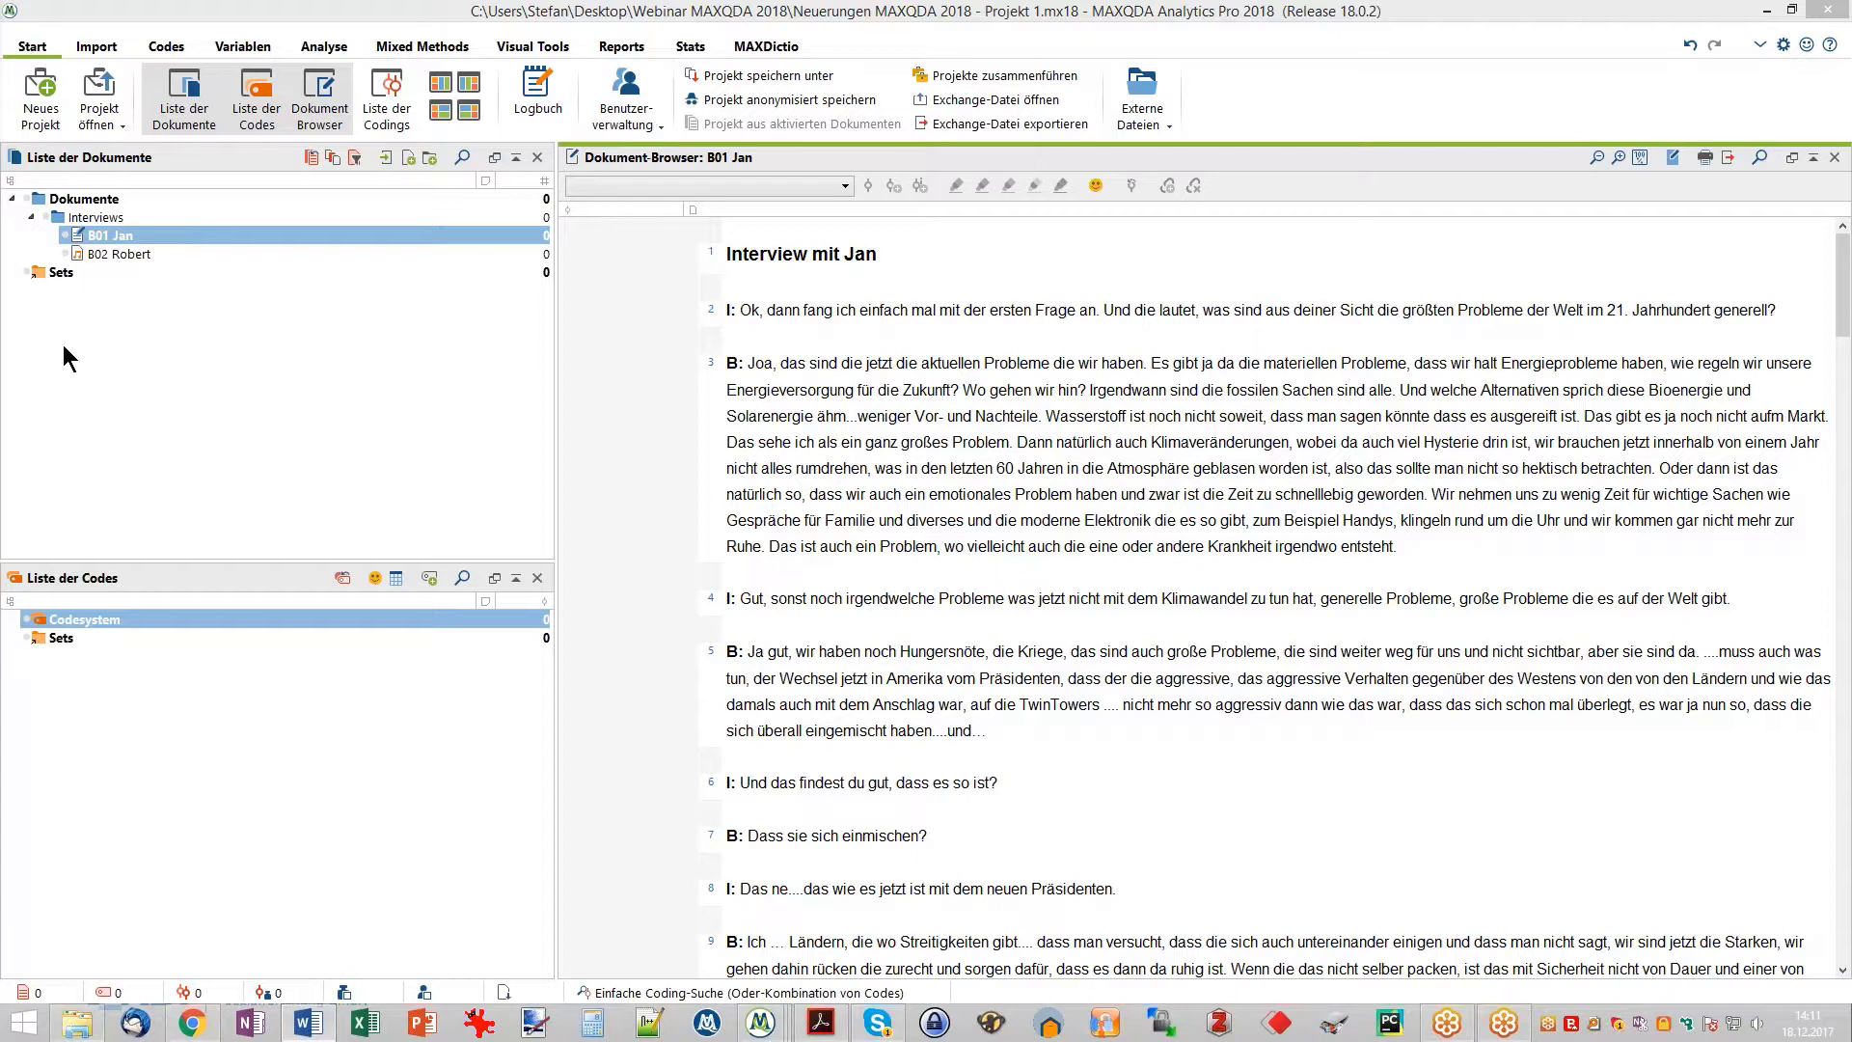
- Open the audio file of document B02 for transcription and mark the waveform from 0:00:05.5 to 0:00:09.7
{"action": "left_click", "coordinate": [158, 247]}
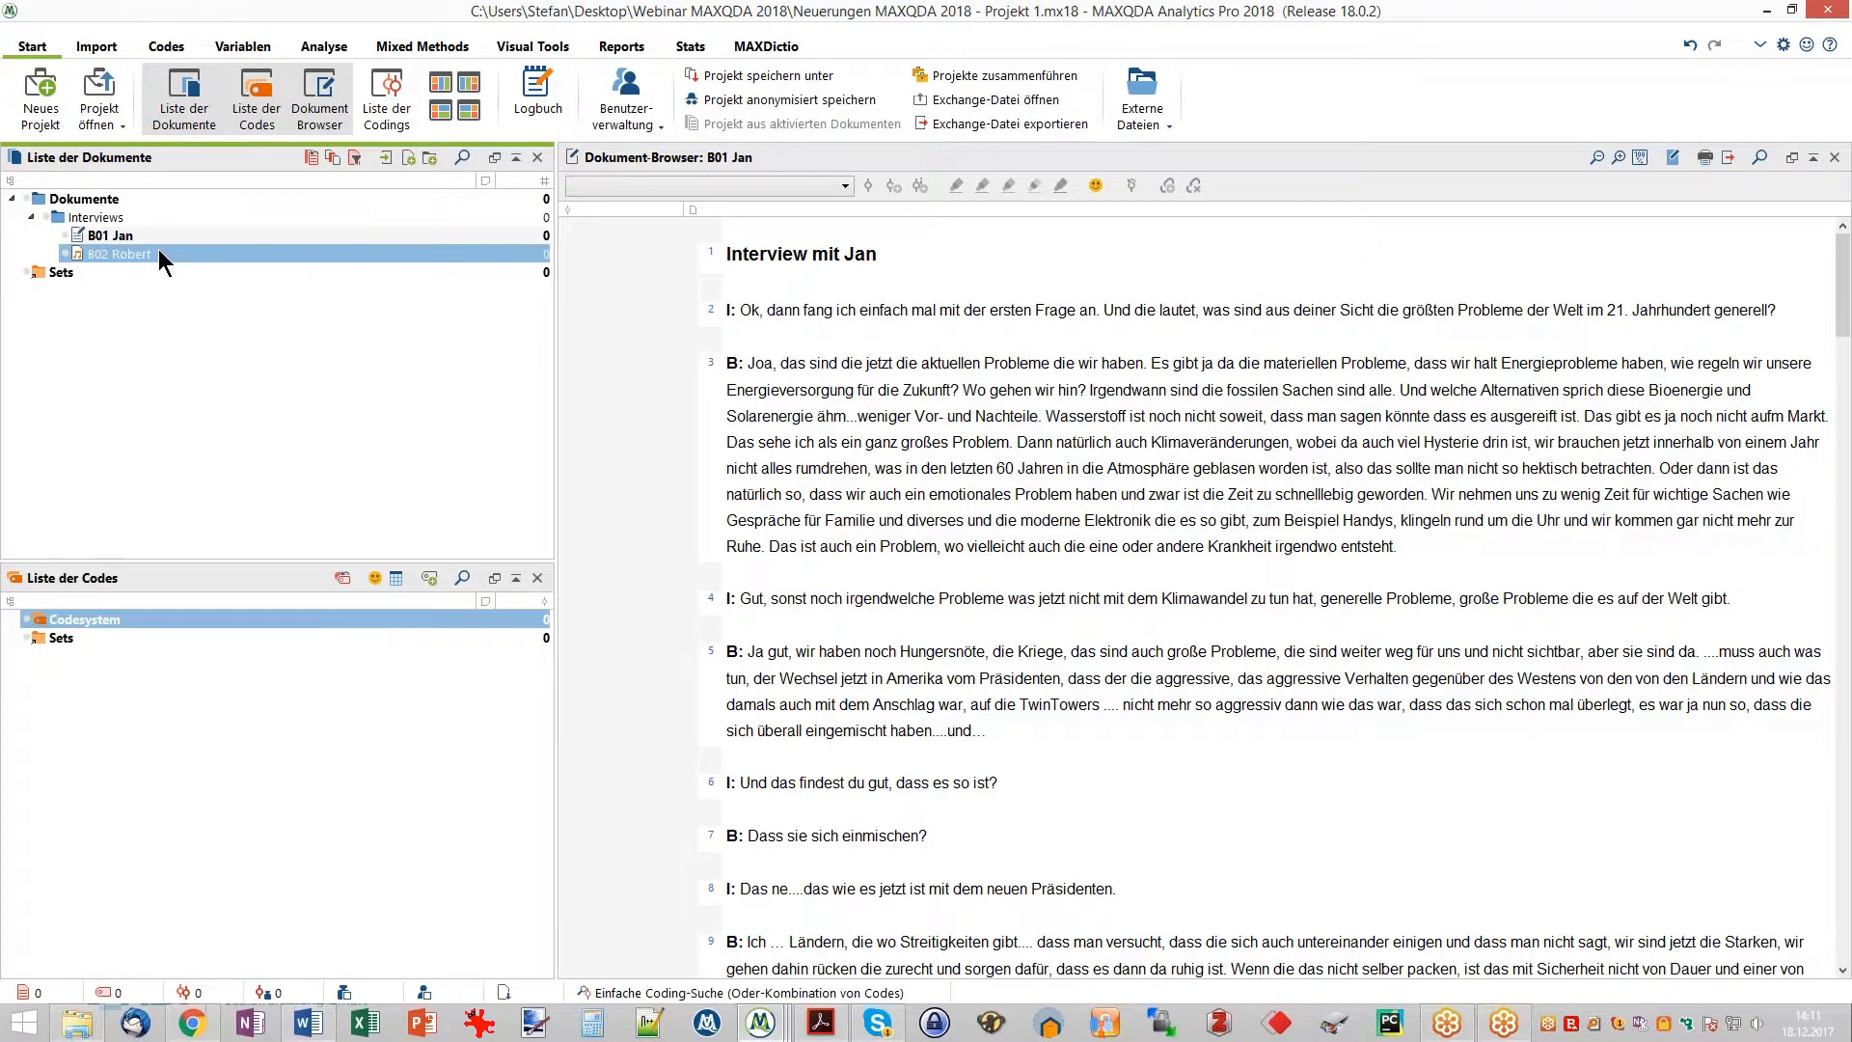
{"action": "right_click", "coordinate": [158, 251]}
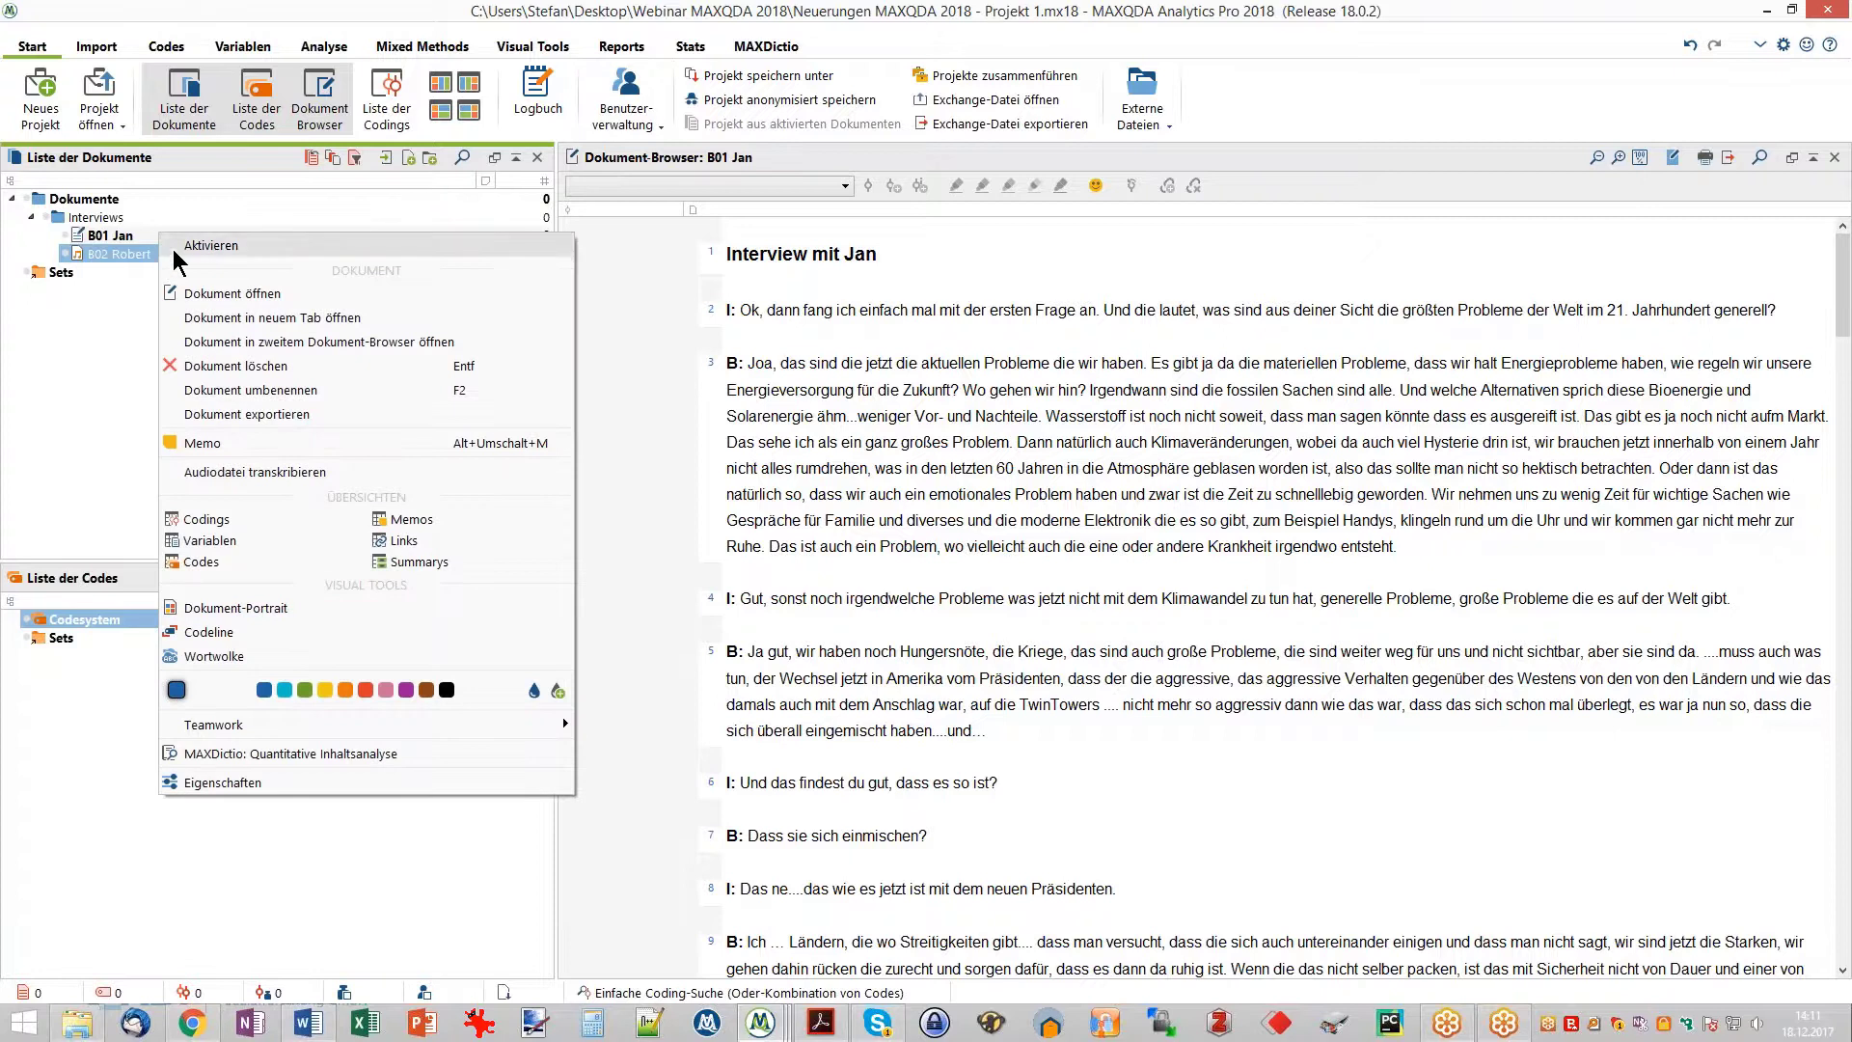
{"action": "left_click", "coordinate": [222, 473]}
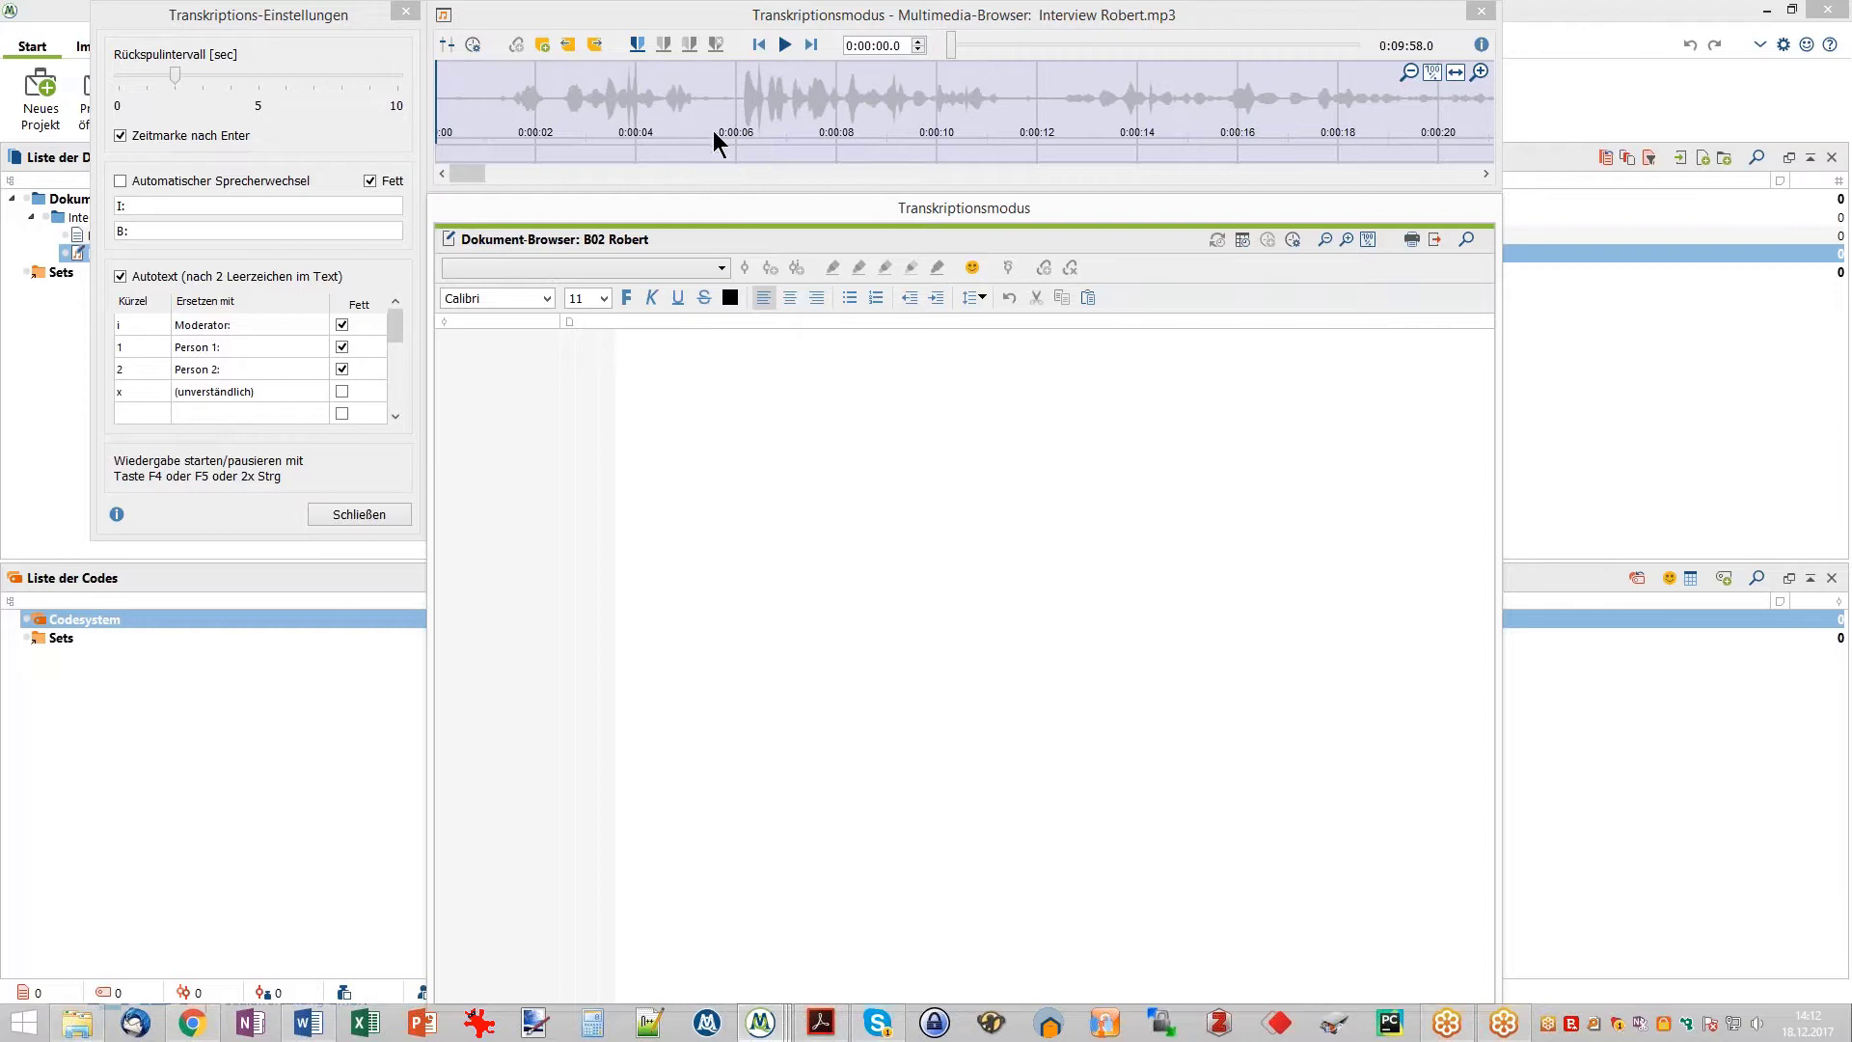
{"action": "left_click_drag", "start_coordinate": [714, 130], "coordinate": [926, 139]}
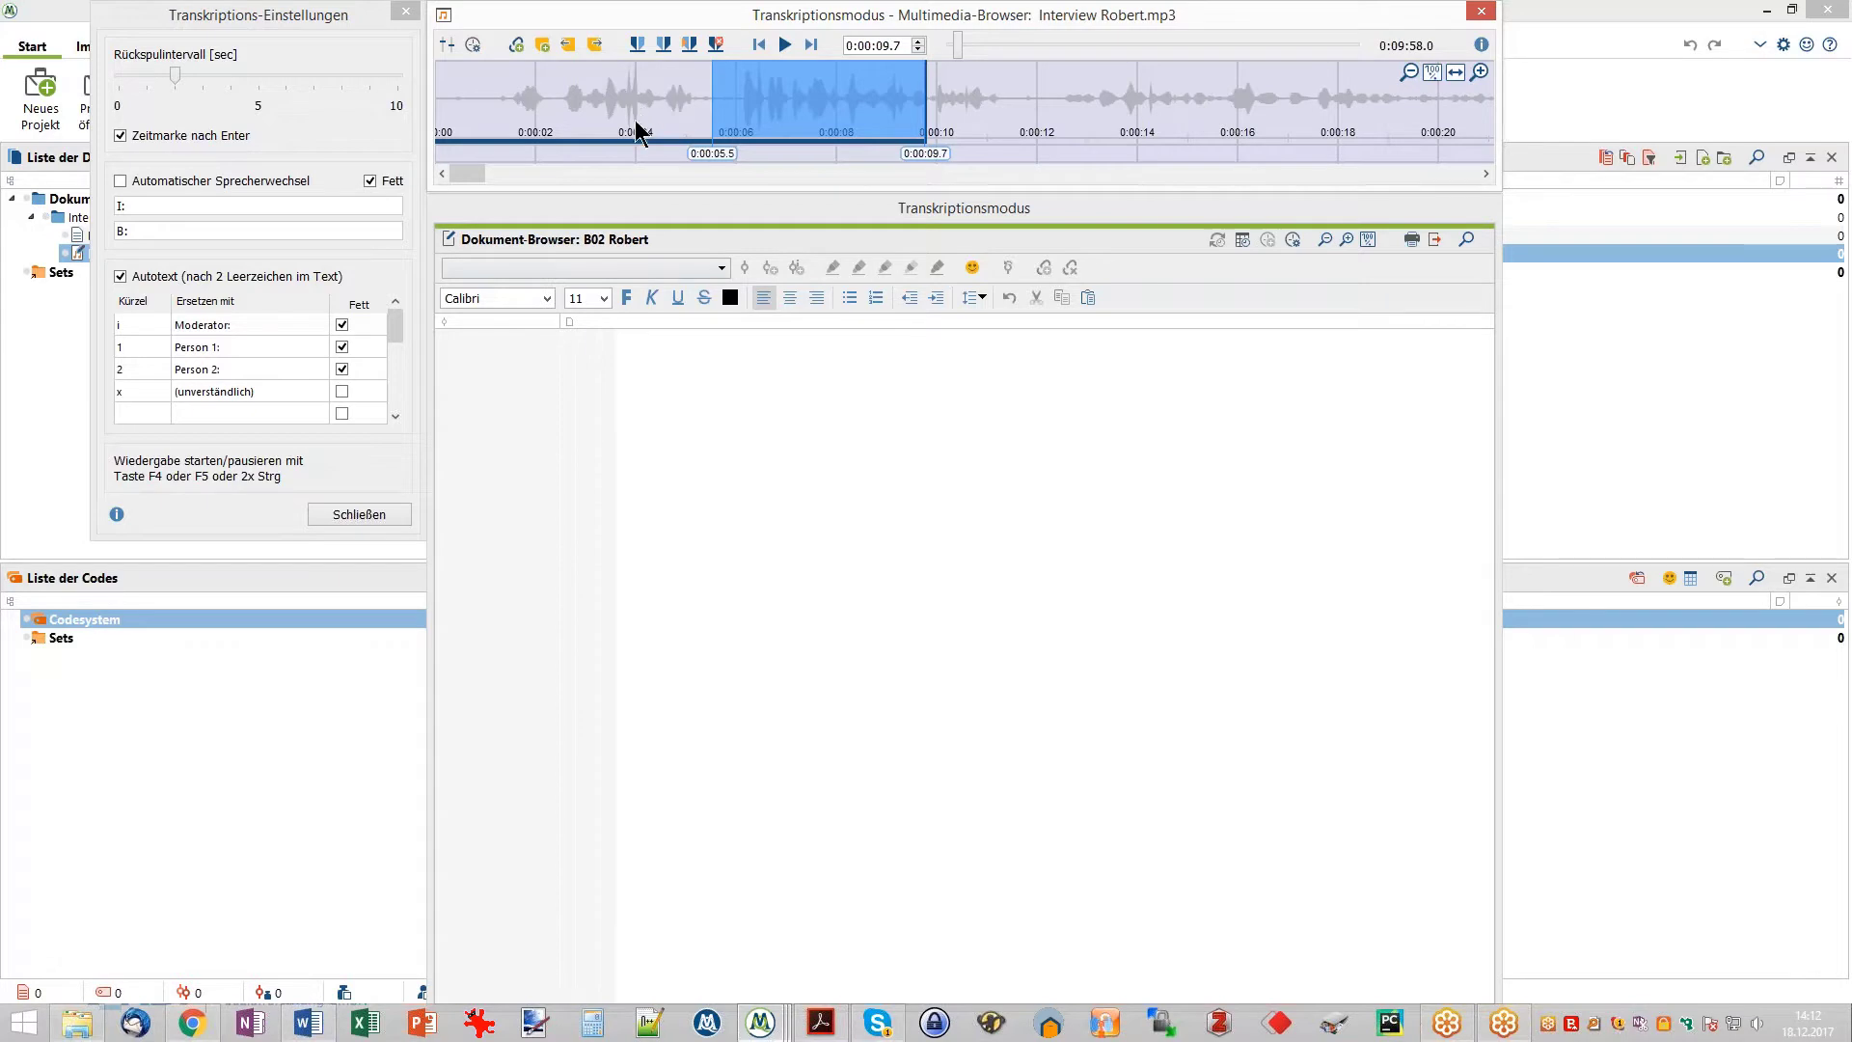
- Insert the speaker labels "Moderator:", "Person 1:" and "Person 2:" on separate transcript lines using the autotext abbreviations i, 1 and 2
{"action": "left_click", "coordinate": [275, 22]}
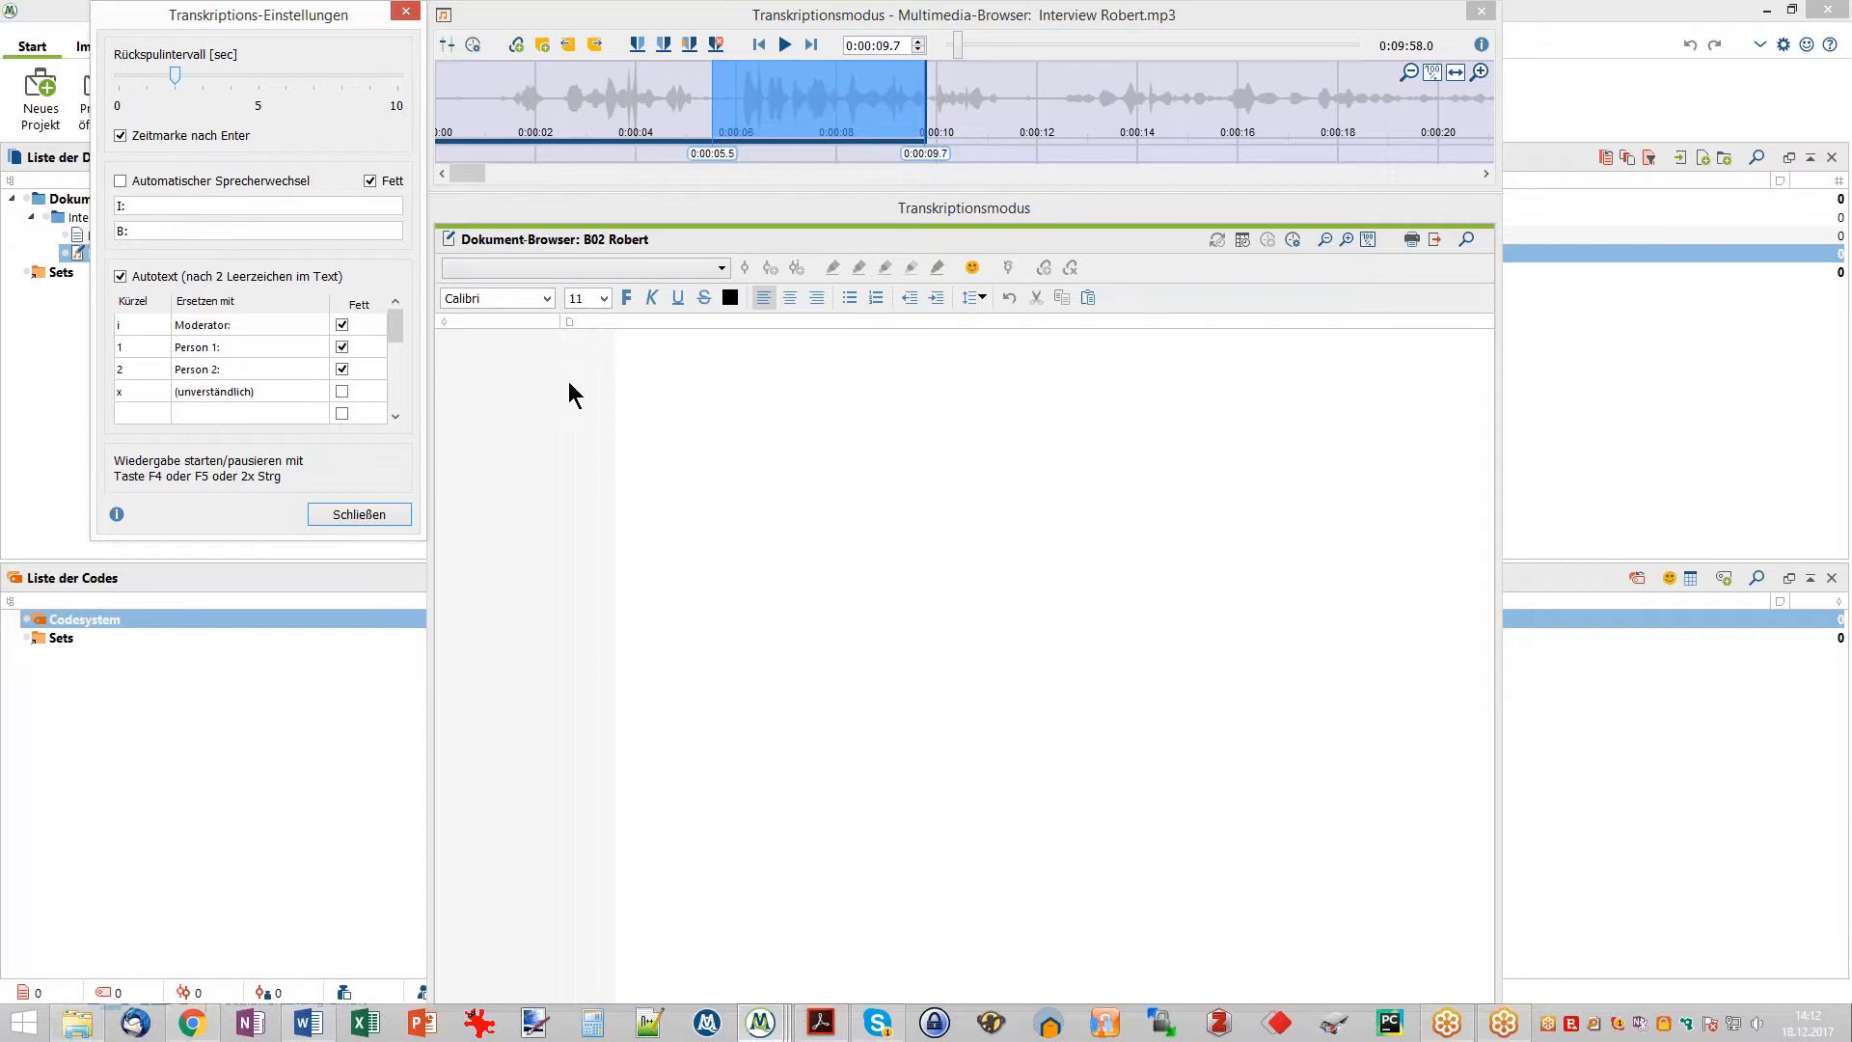
{"action": "left_click", "coordinate": [666, 366]}
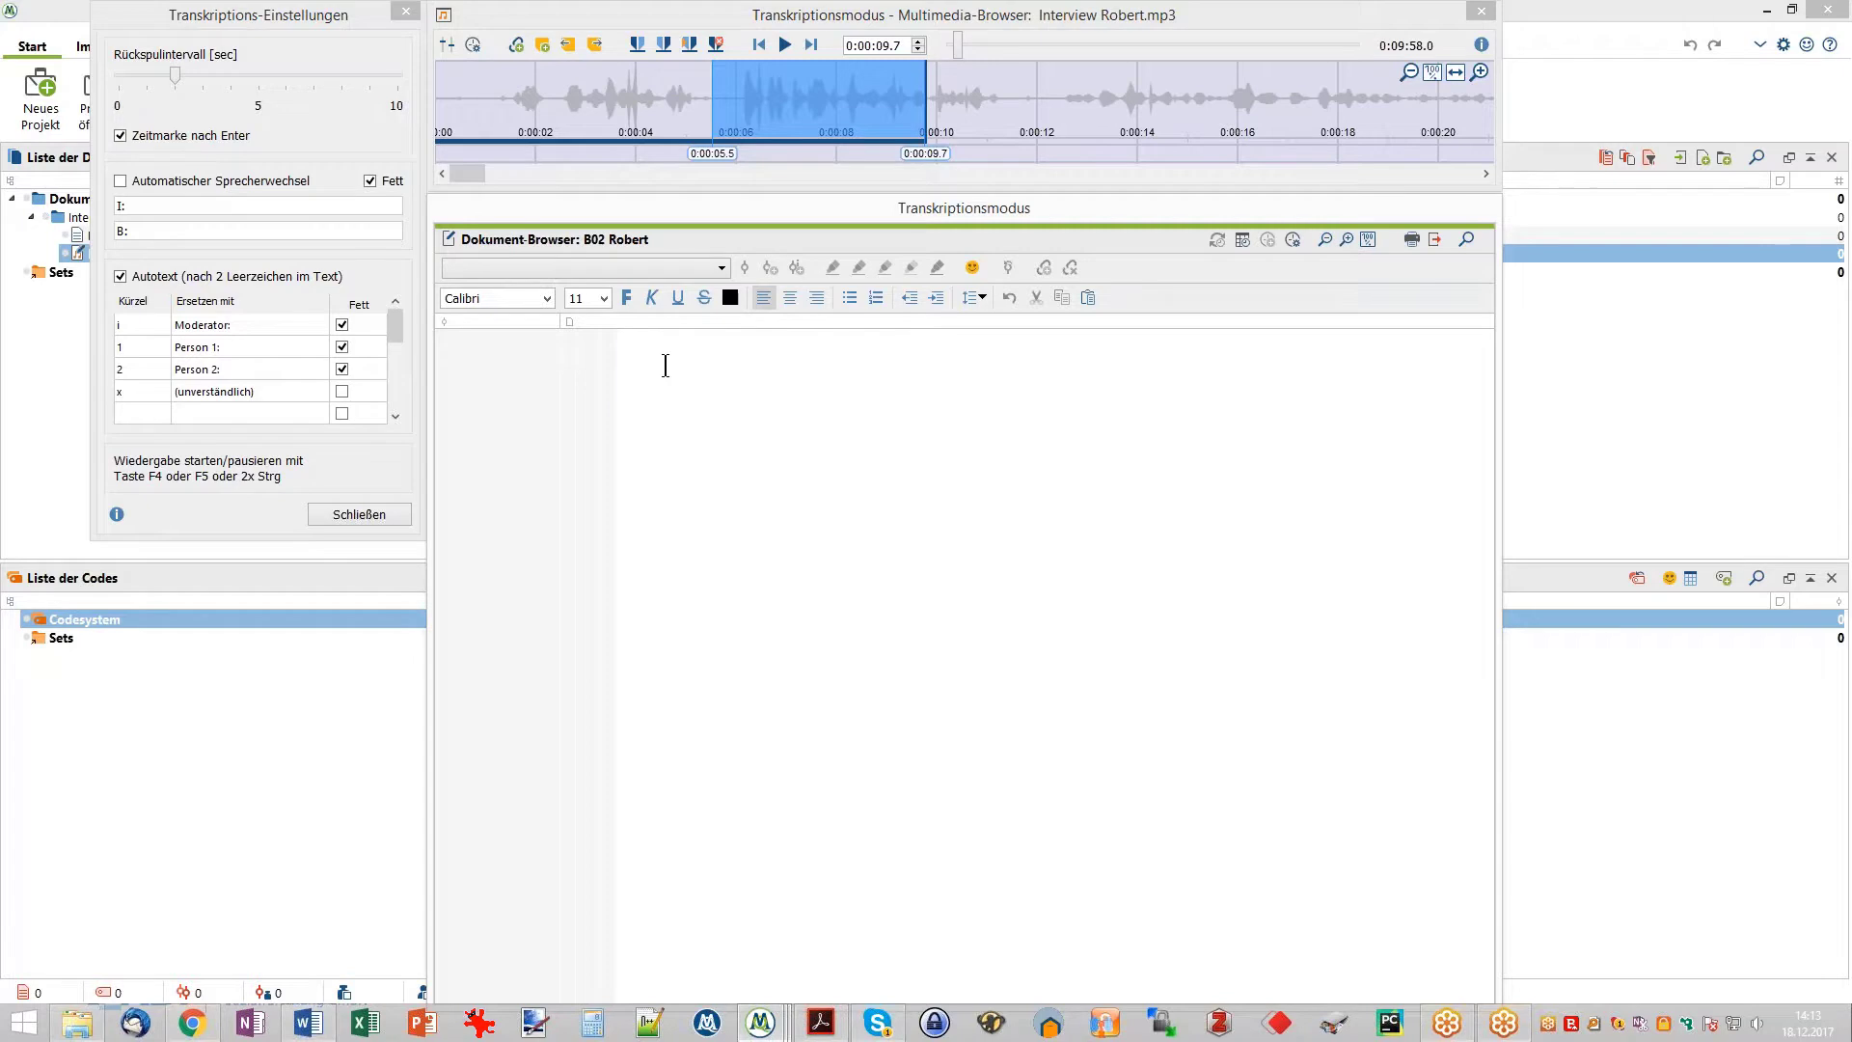
{"action": "type", "text": "i"}
{"action": "left_click", "coordinate": [135, 328]}
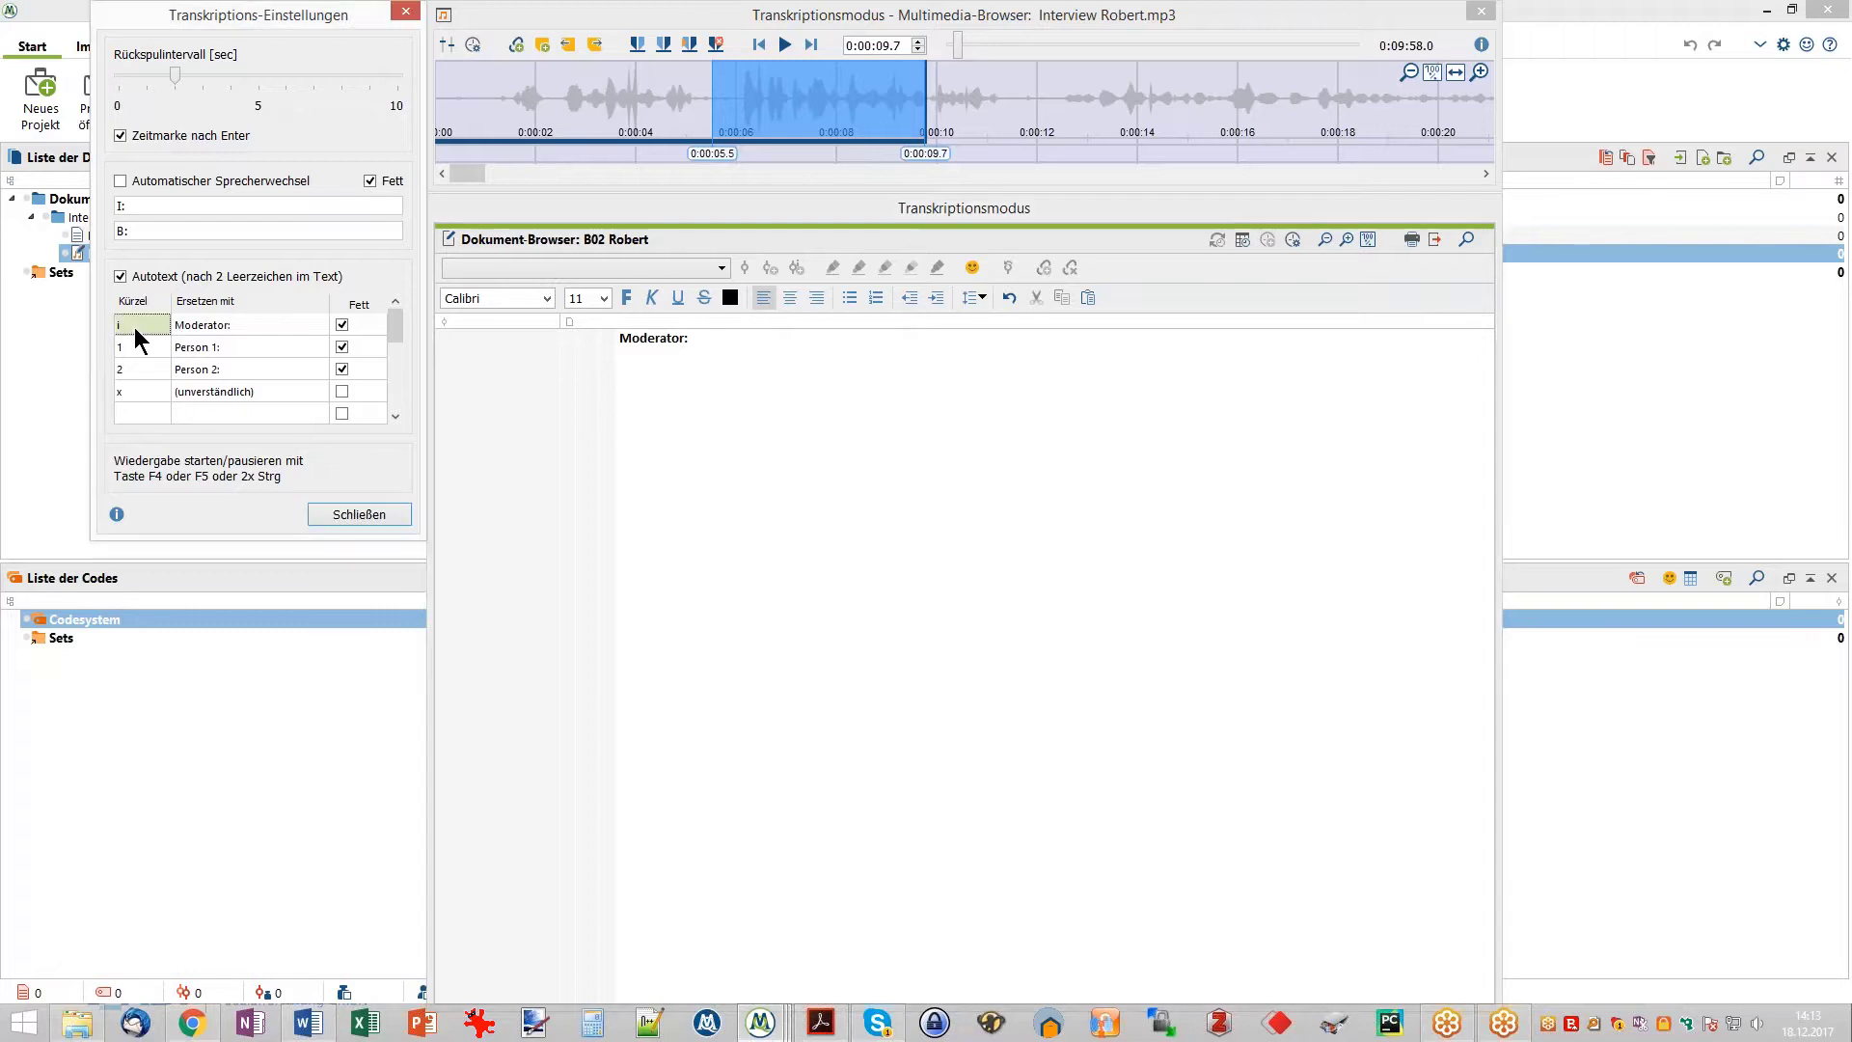
{"action": "left_click", "coordinate": [243, 327]}
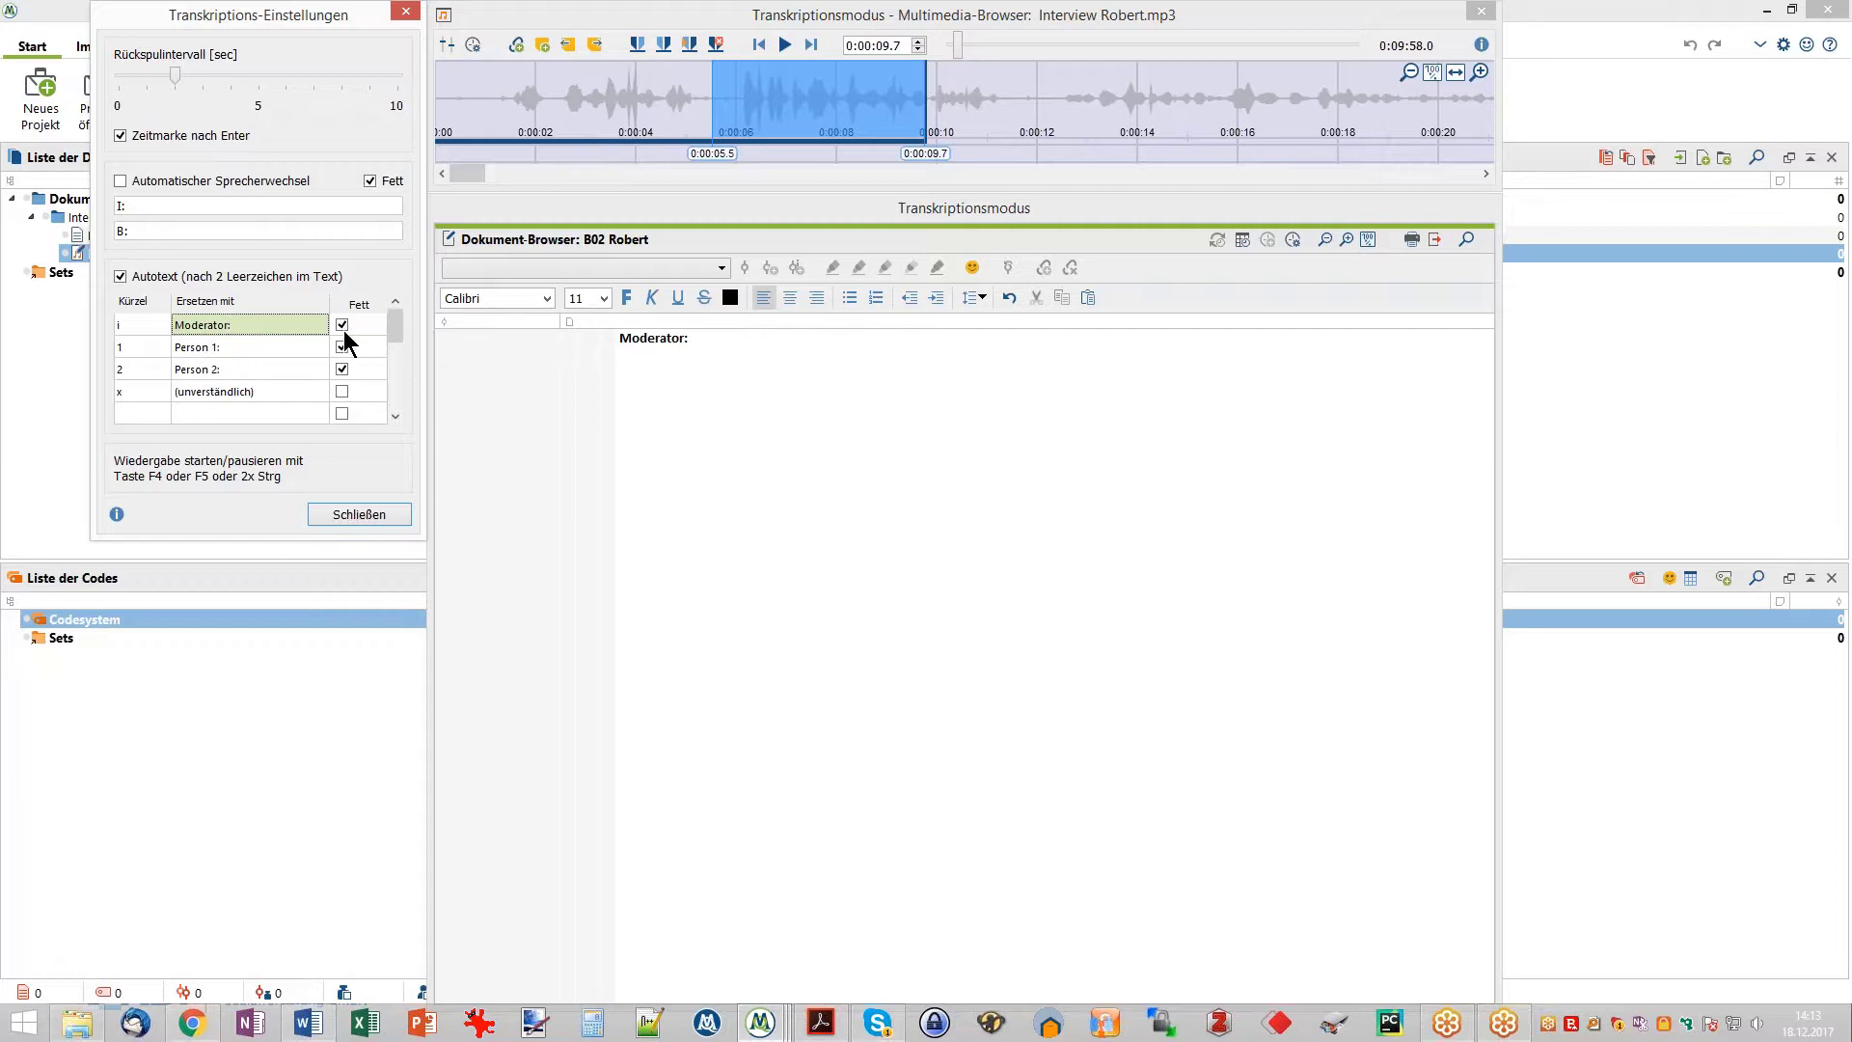
{"action": "left_click", "coordinate": [680, 377]}
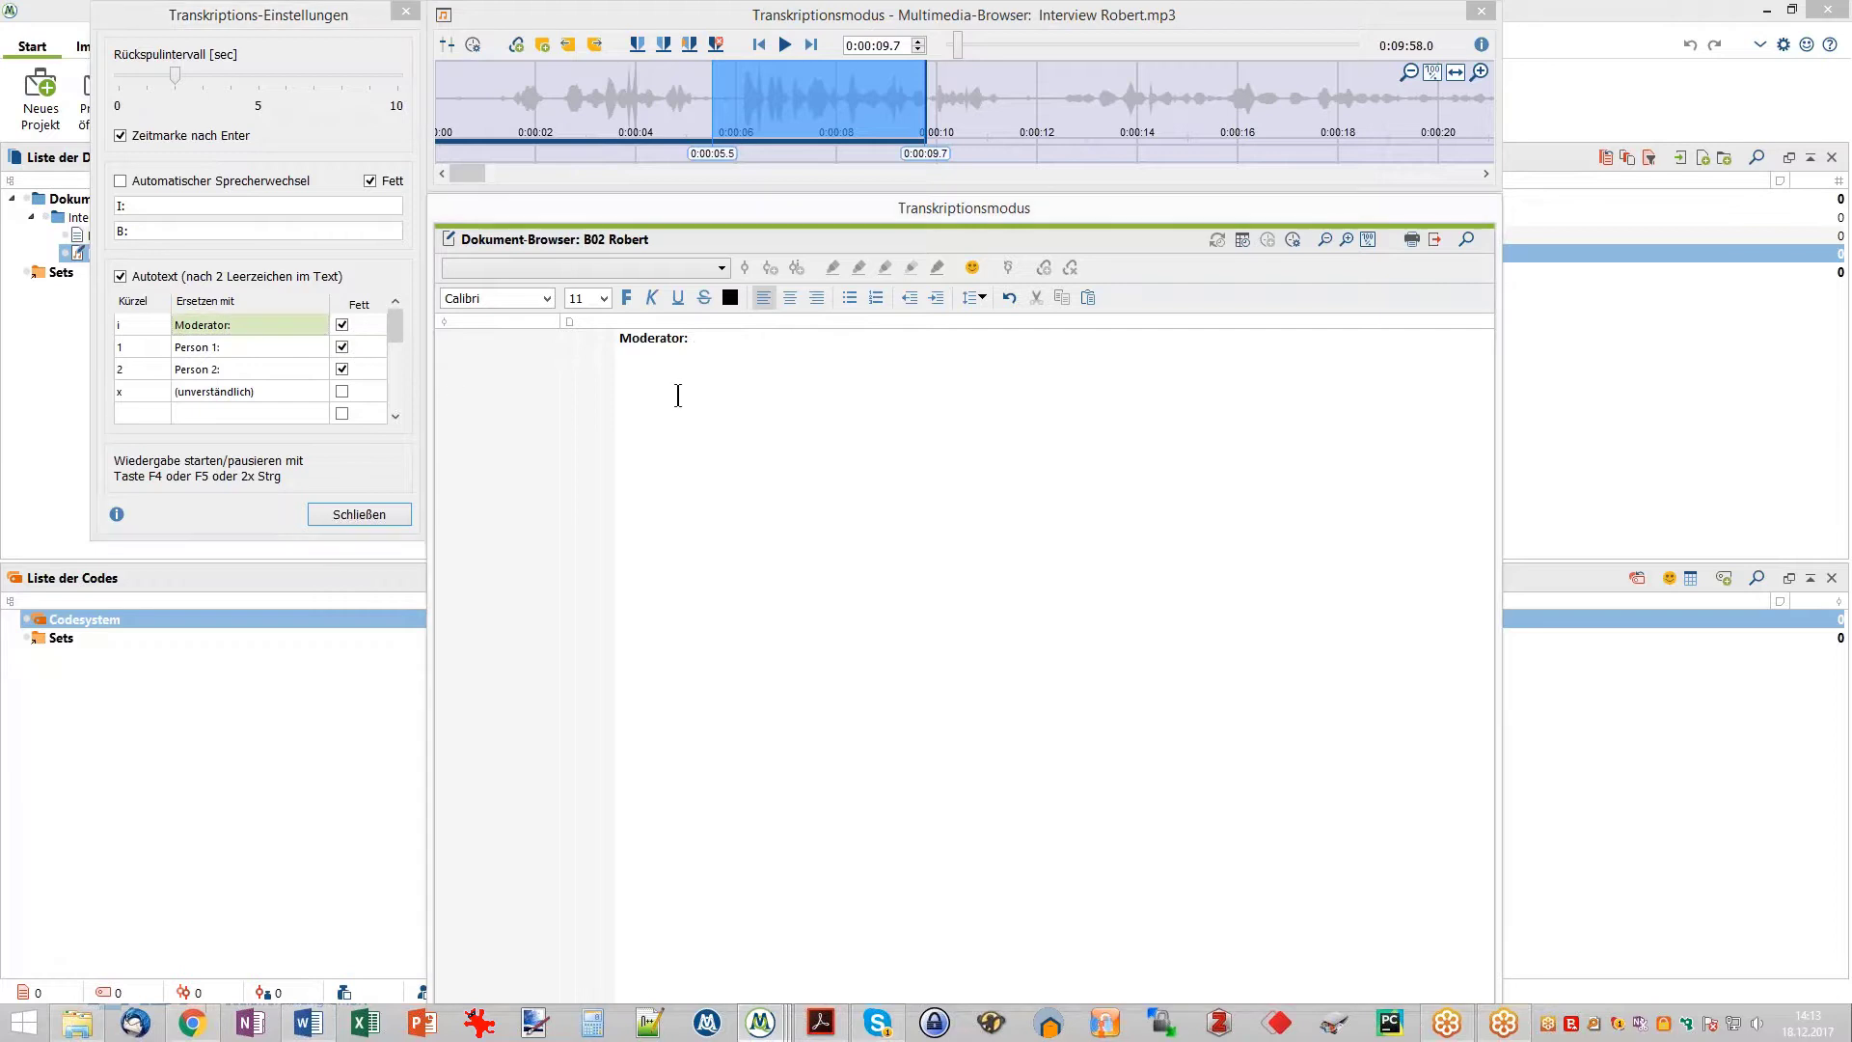
{"action": "key", "text": "Return"}
{"action": "type", "text": "1  "}
{"action": "type", "text": "2"}
- Close the transcription settings and exit transcription mode
{"action": "left_click", "coordinate": [359, 514]}
{"action": "left_click", "coordinate": [472, 47]}
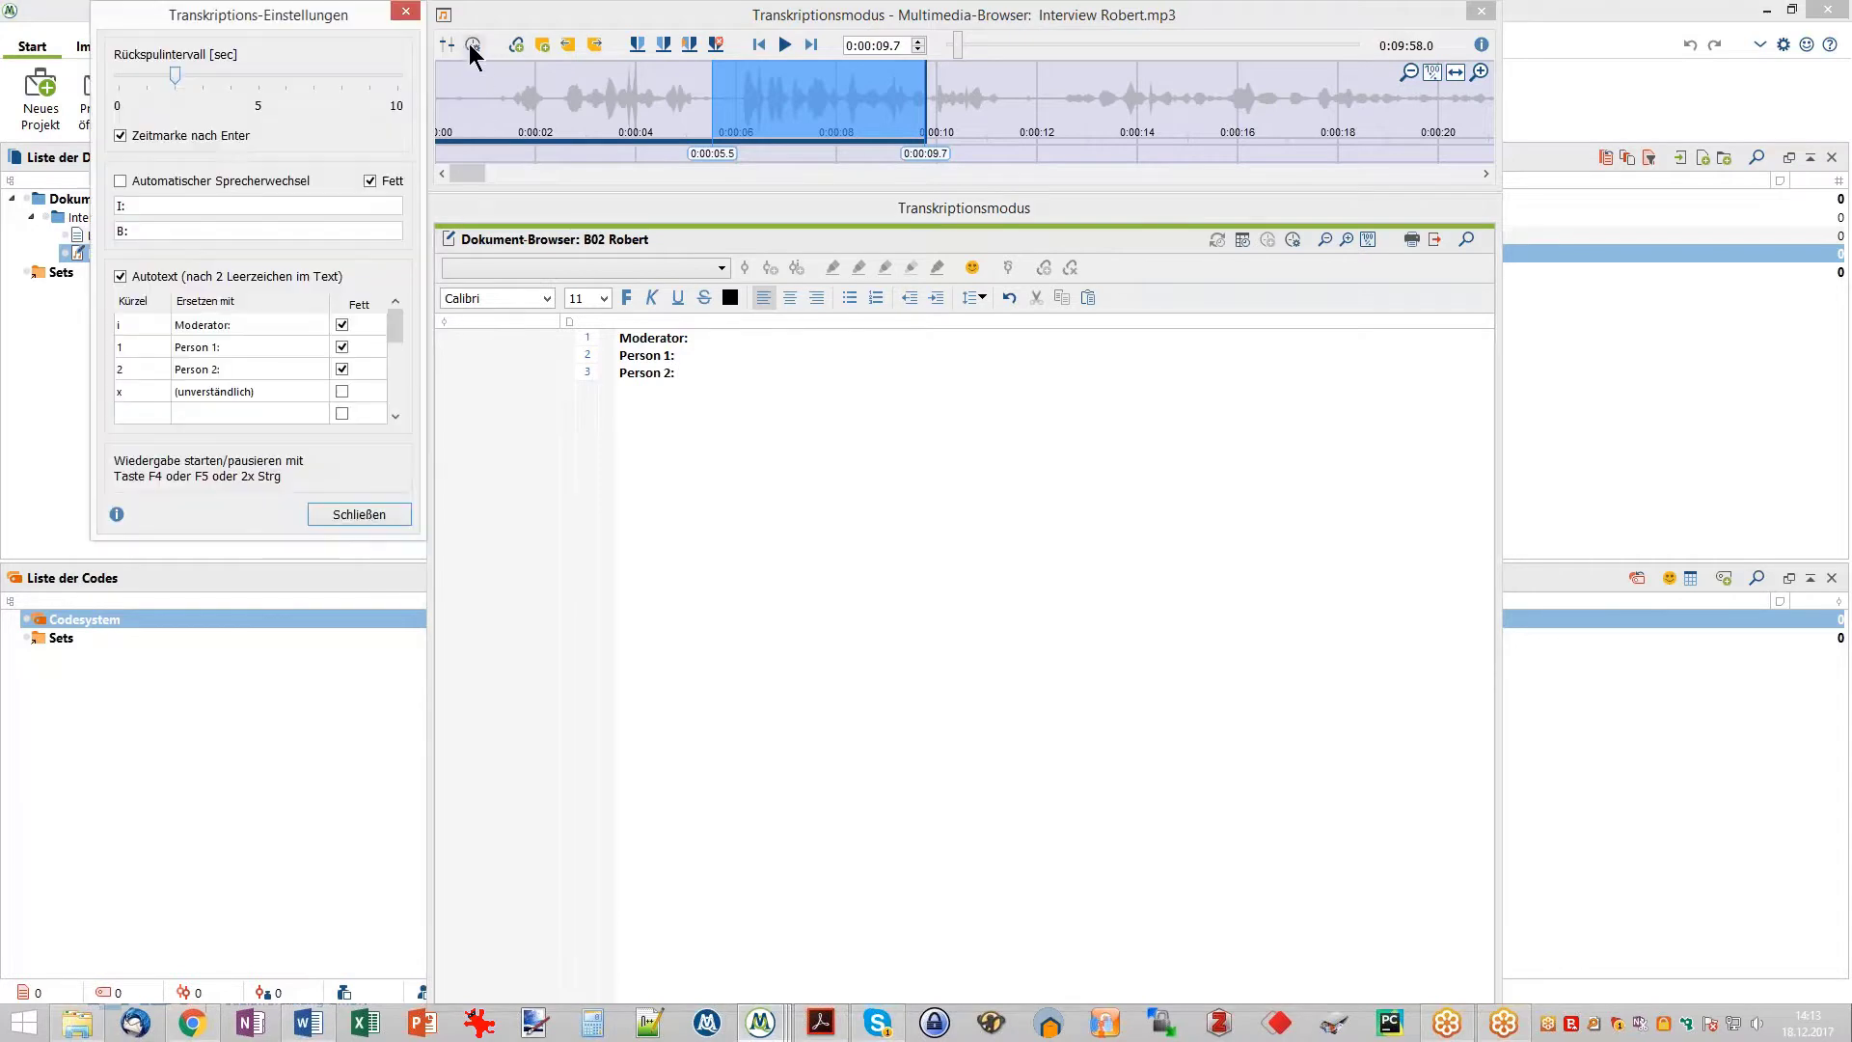
{"action": "left_click", "coordinate": [369, 517]}
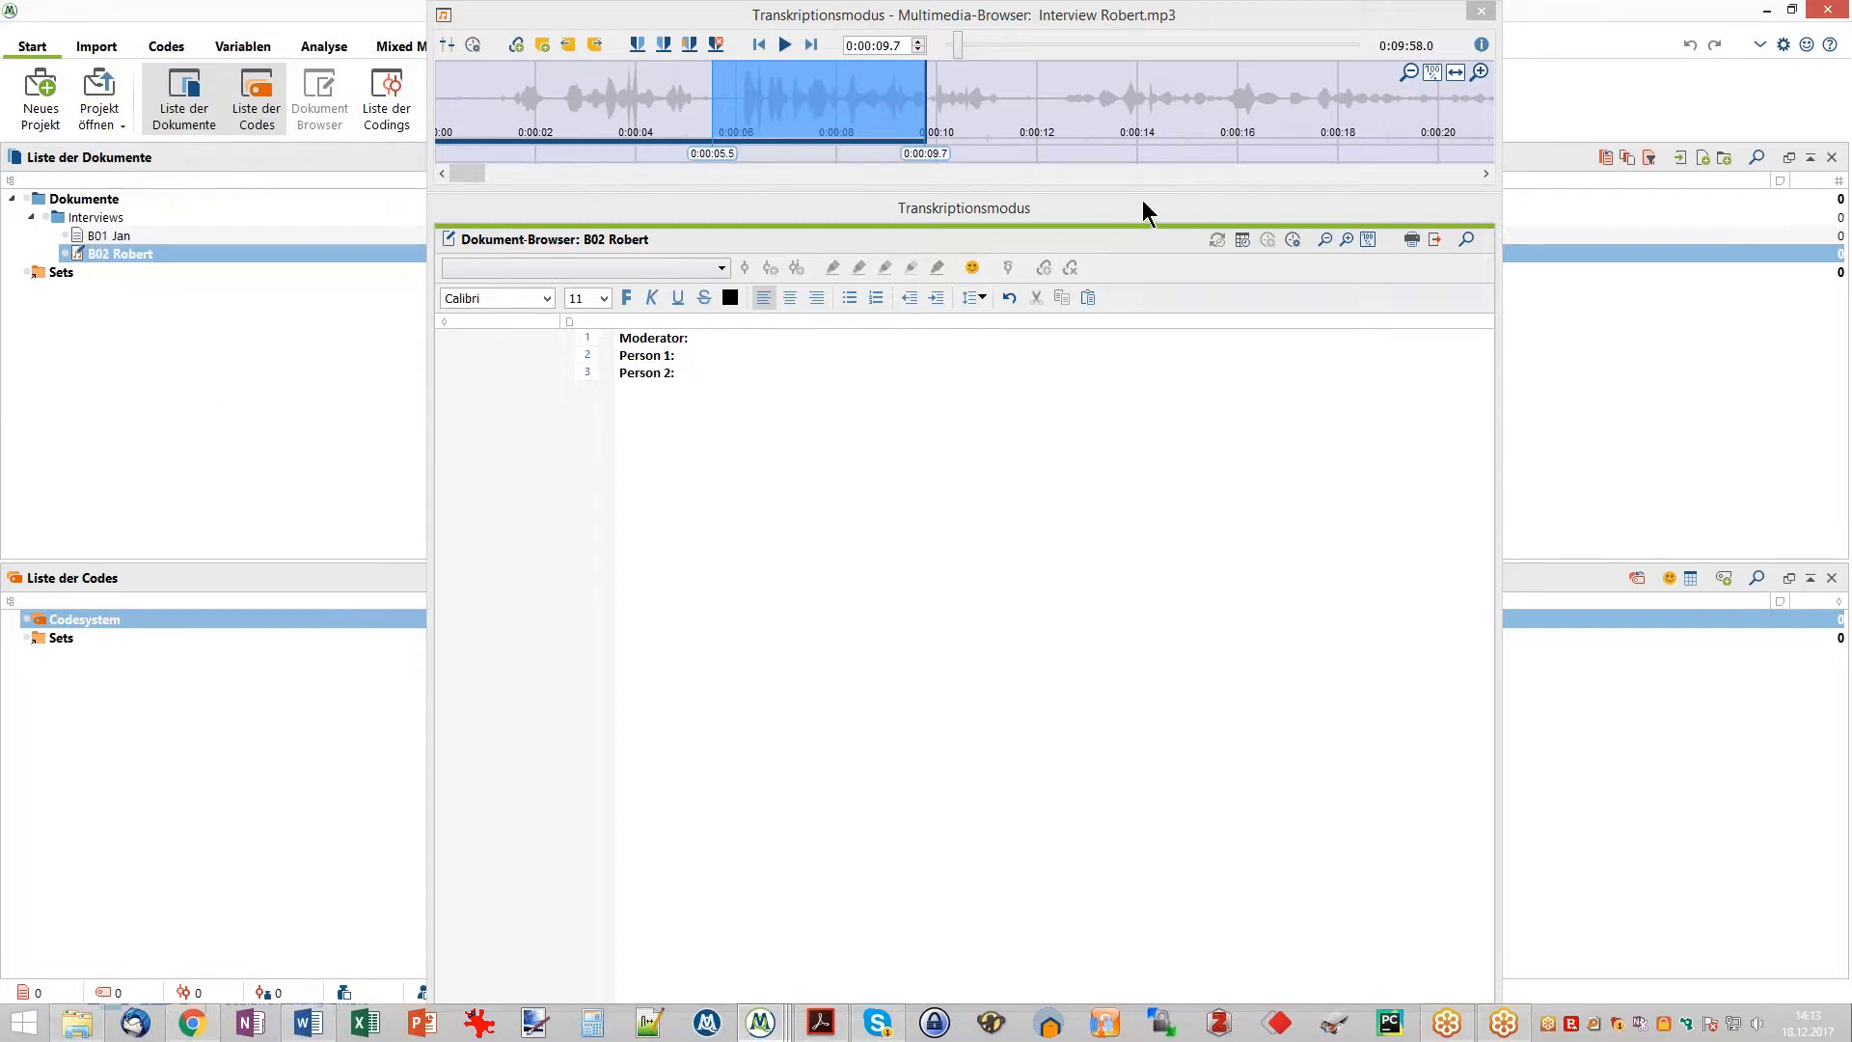
{"action": "left_click", "coordinate": [1480, 14]}
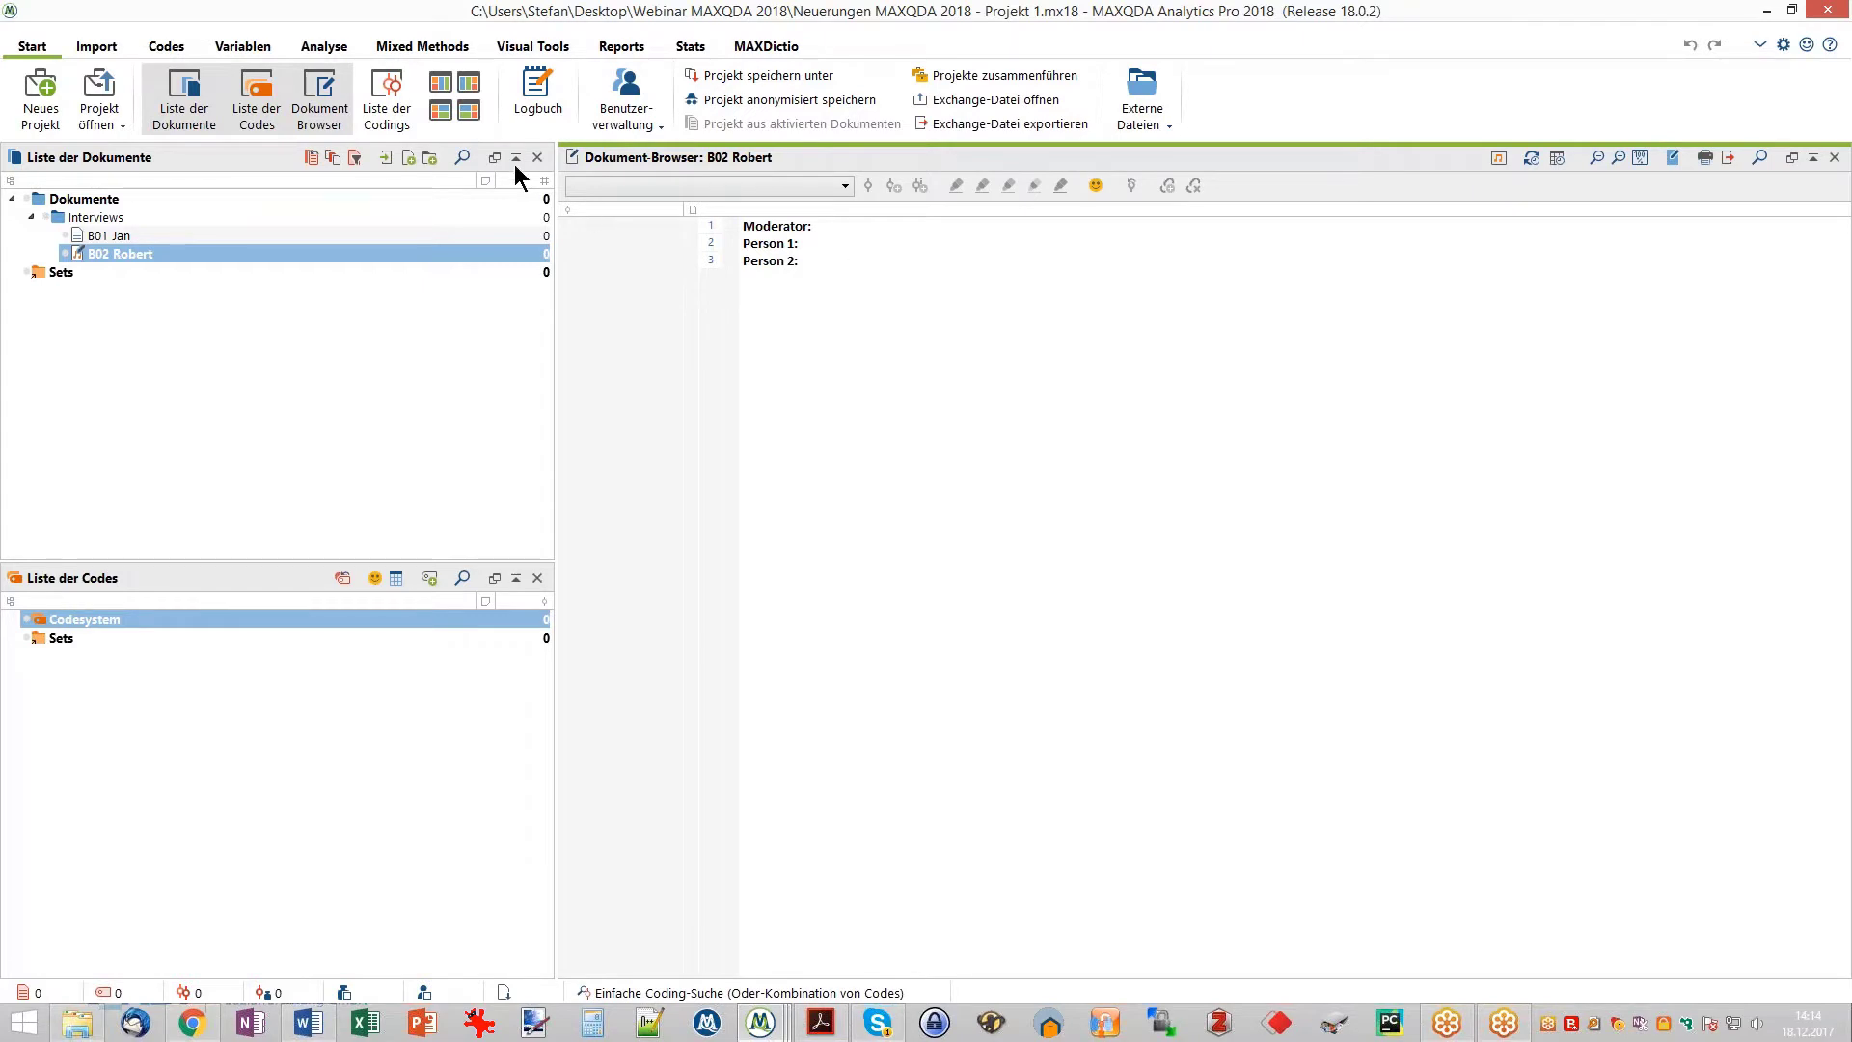
{"action": "left_click", "coordinate": [99, 48]}
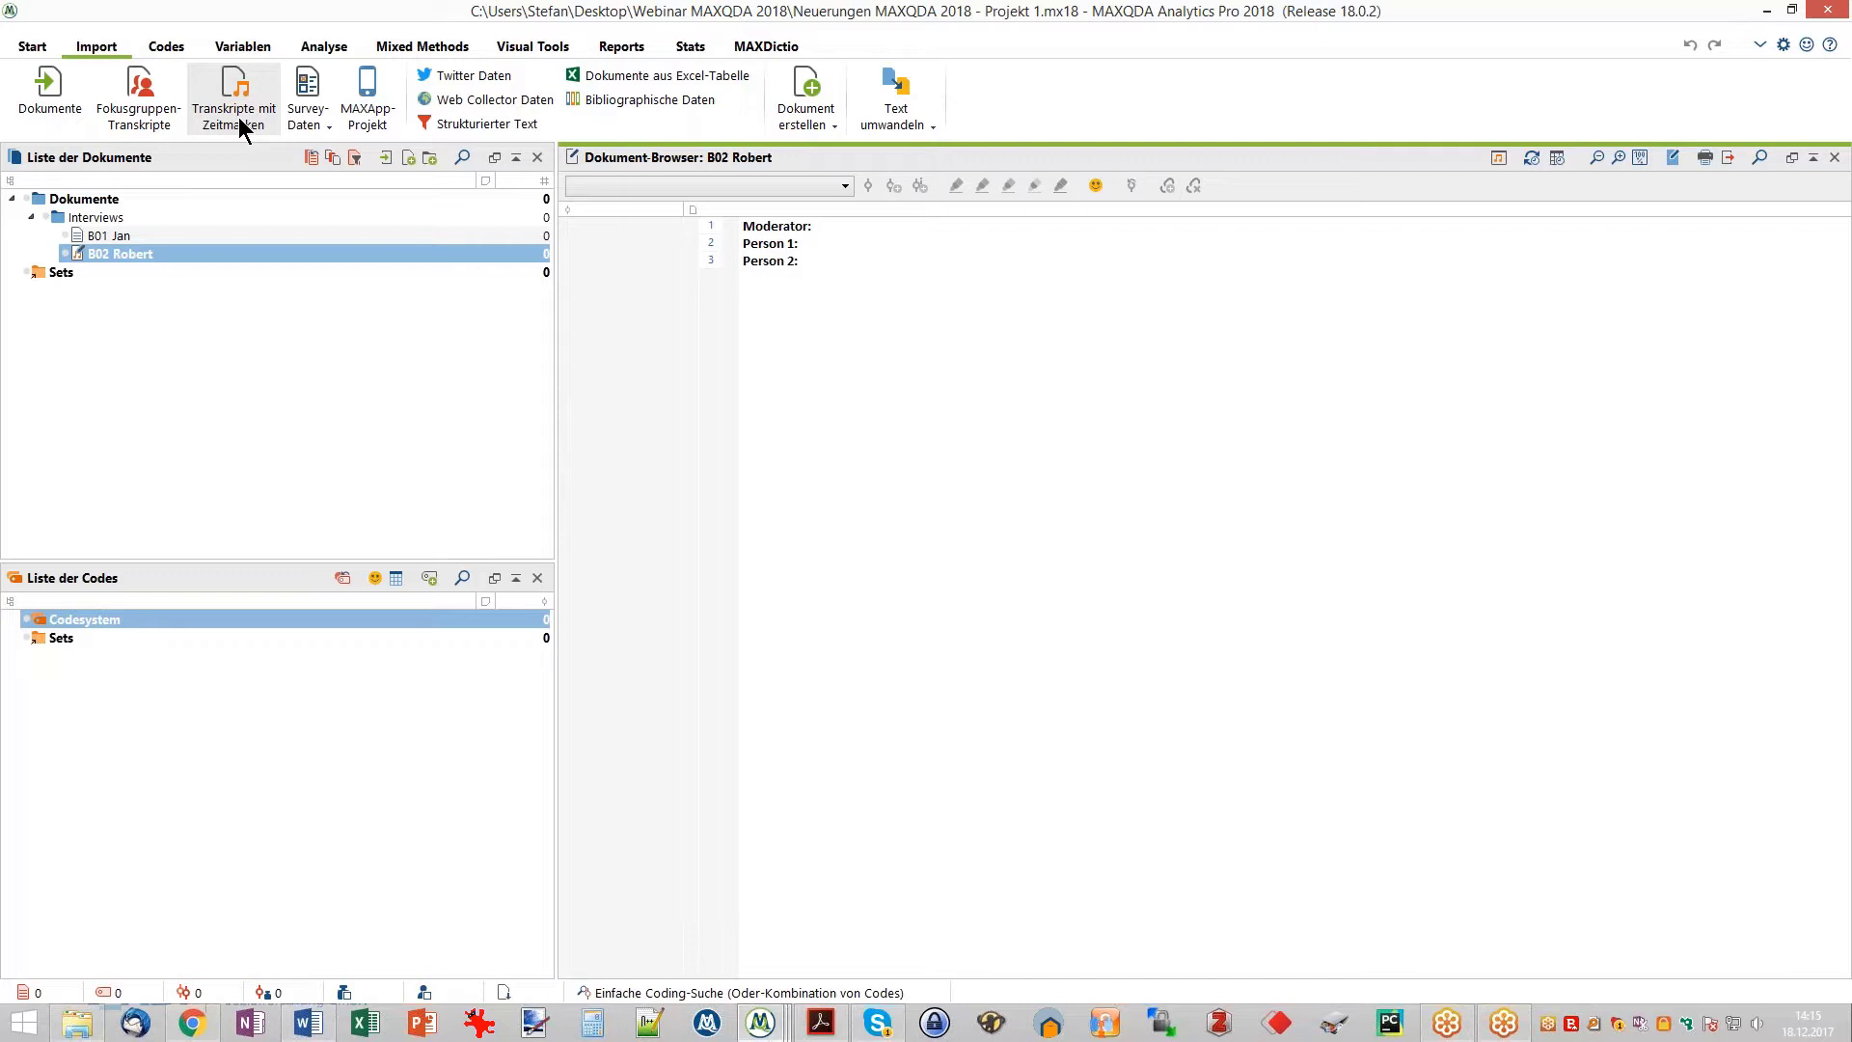
{"action": "left_click", "coordinate": [239, 118]}
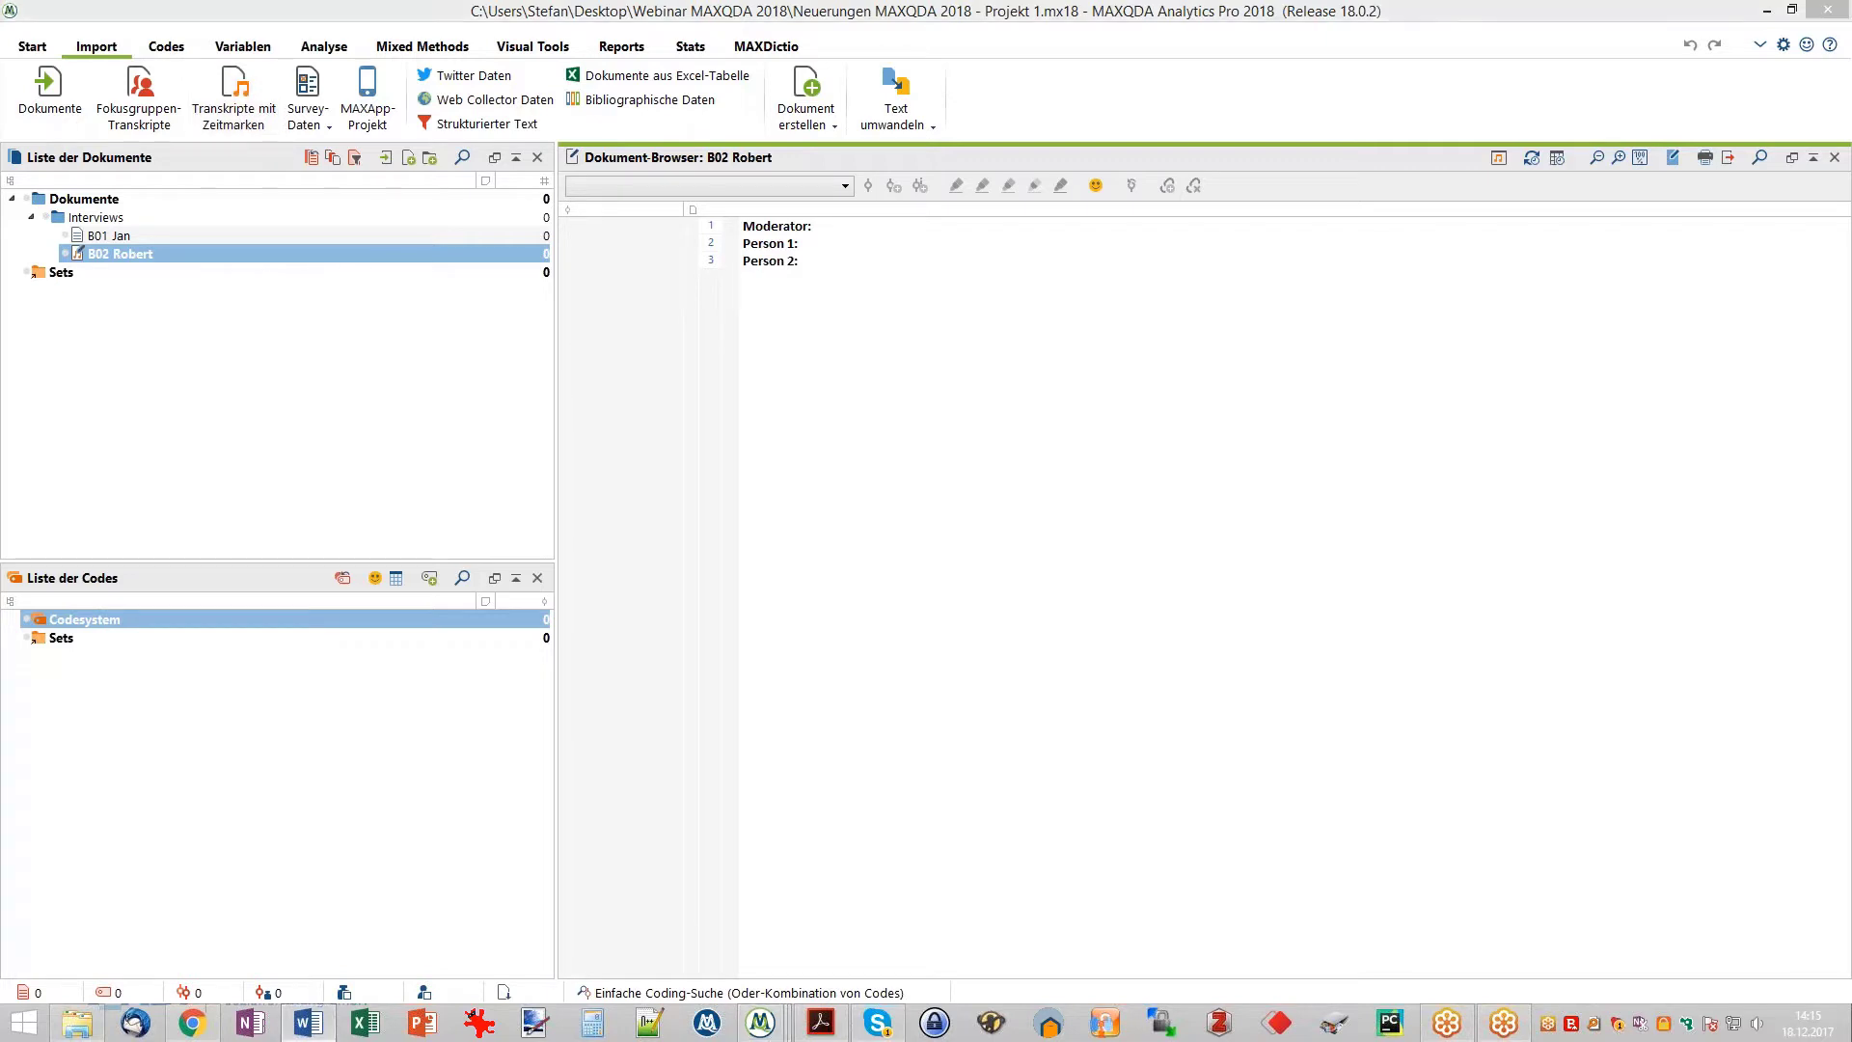
- Open interview document B01 and start the mode for paraphrasing texts
{"action": "double_click", "coordinate": [190, 235]}
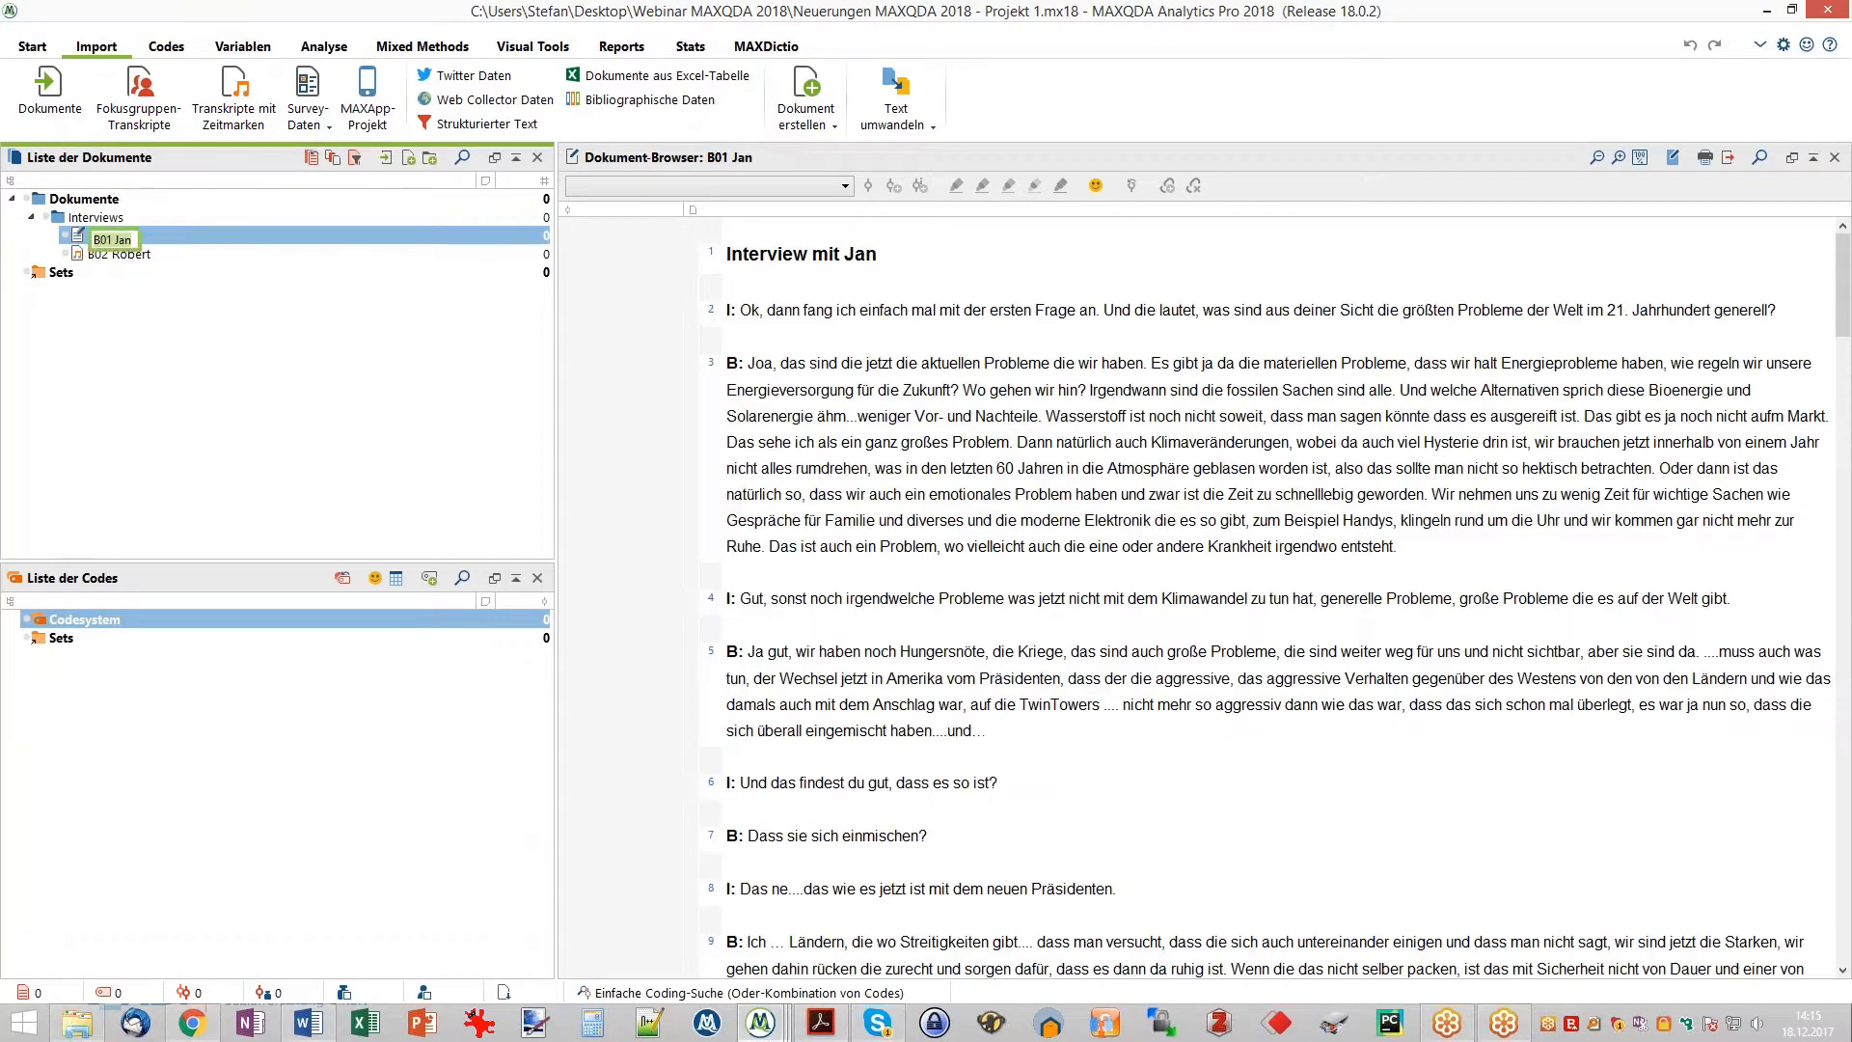
{"action": "left_click", "coordinate": [755, 367]}
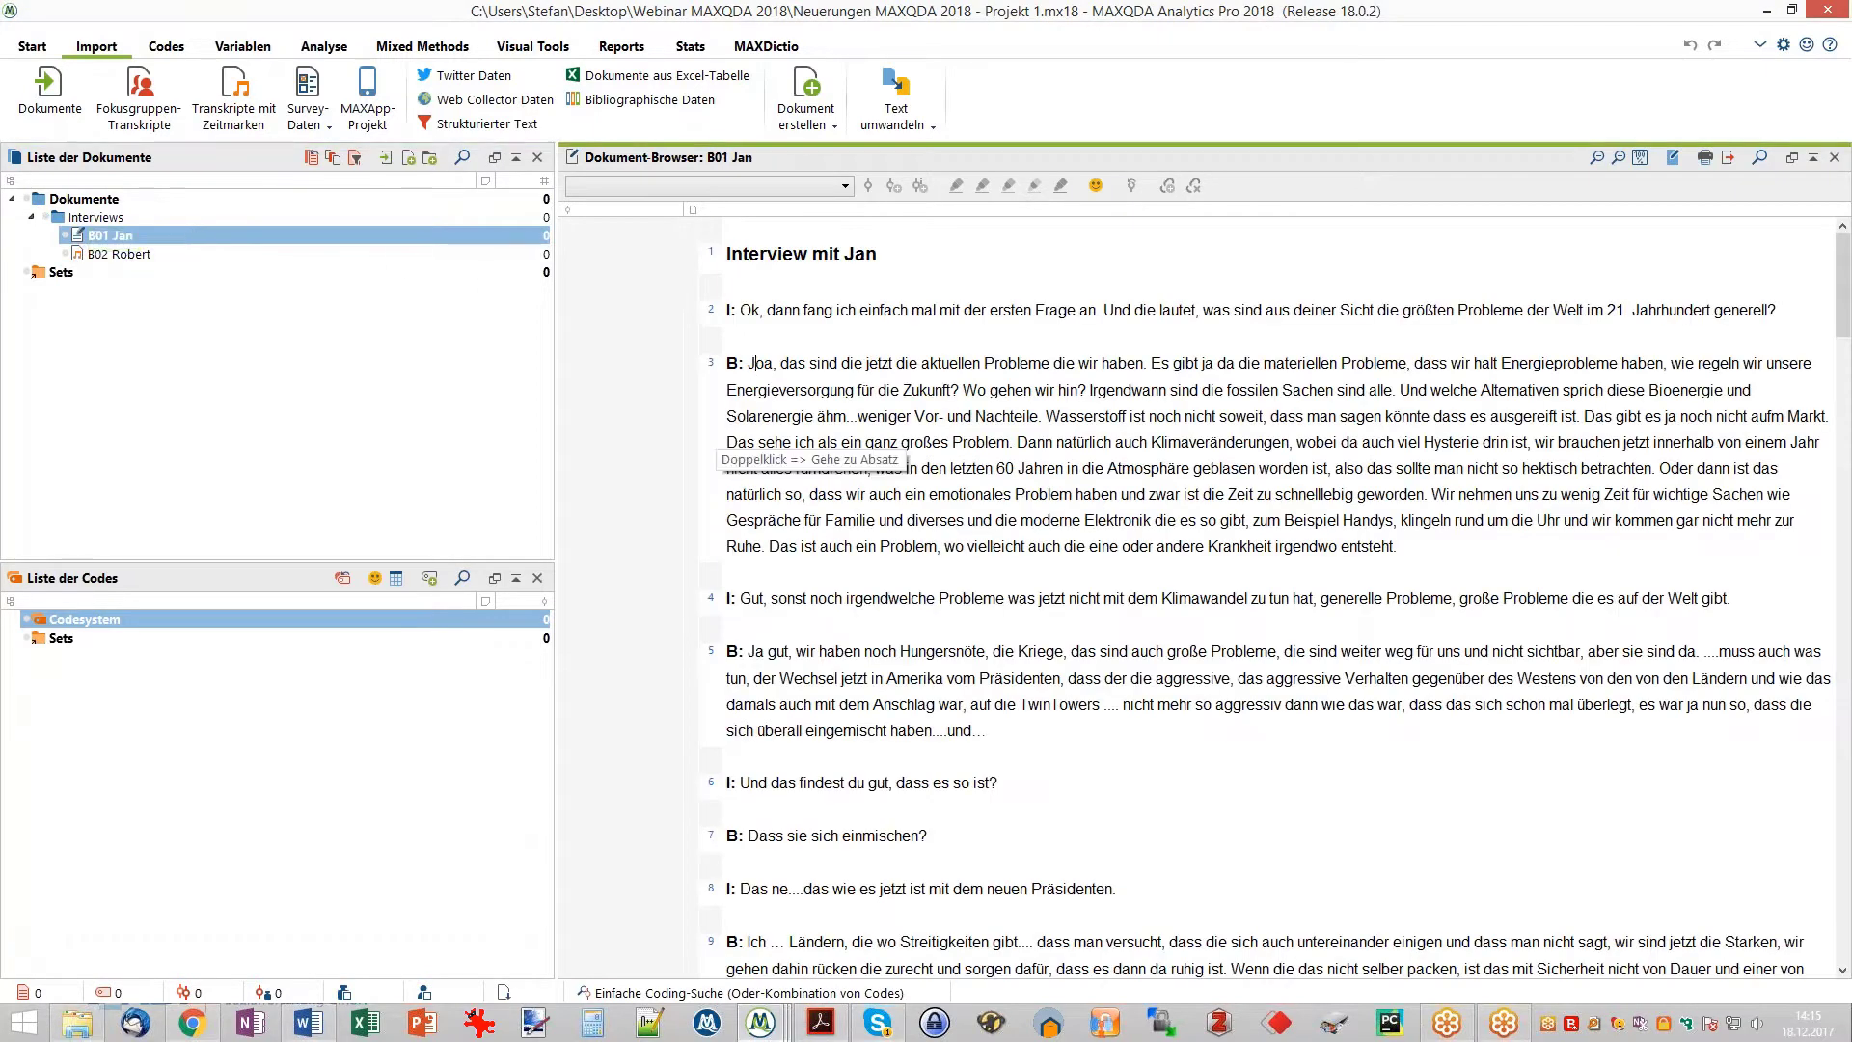
{"action": "left_click", "coordinate": [311, 44]}
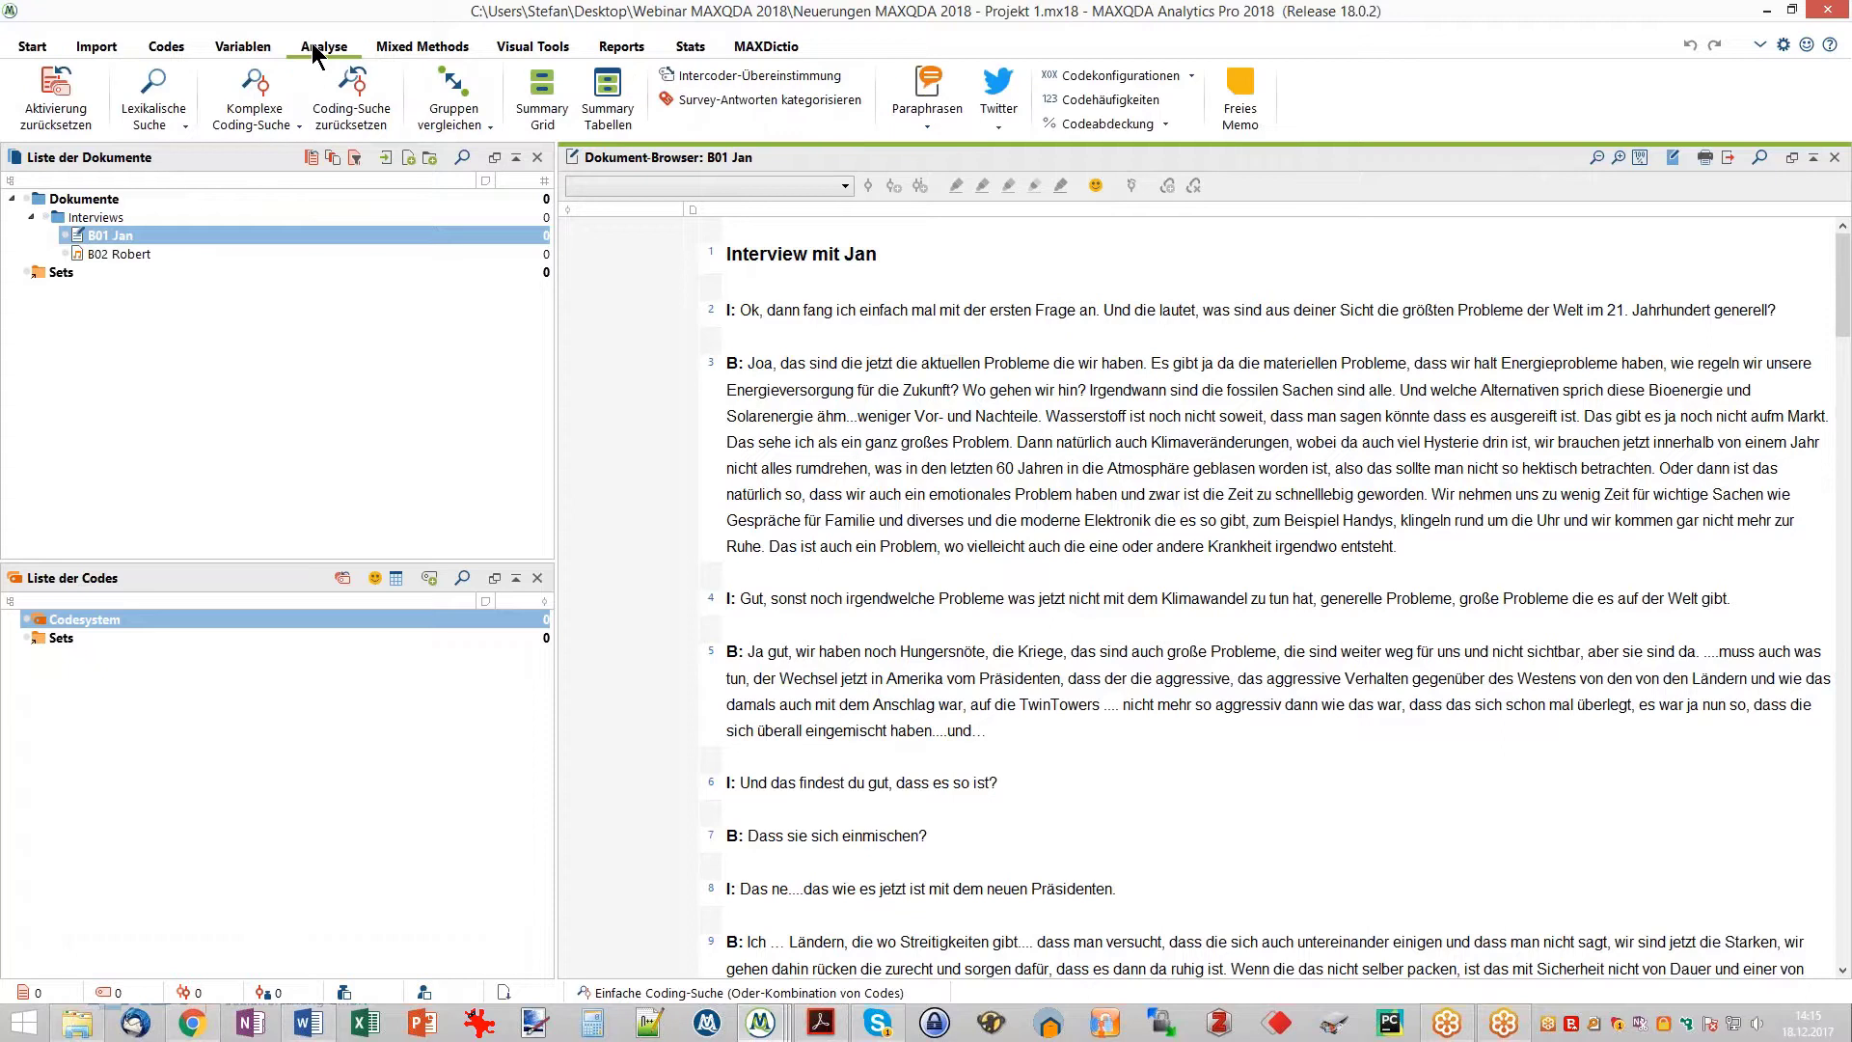
{"action": "left_click", "coordinate": [930, 112]}
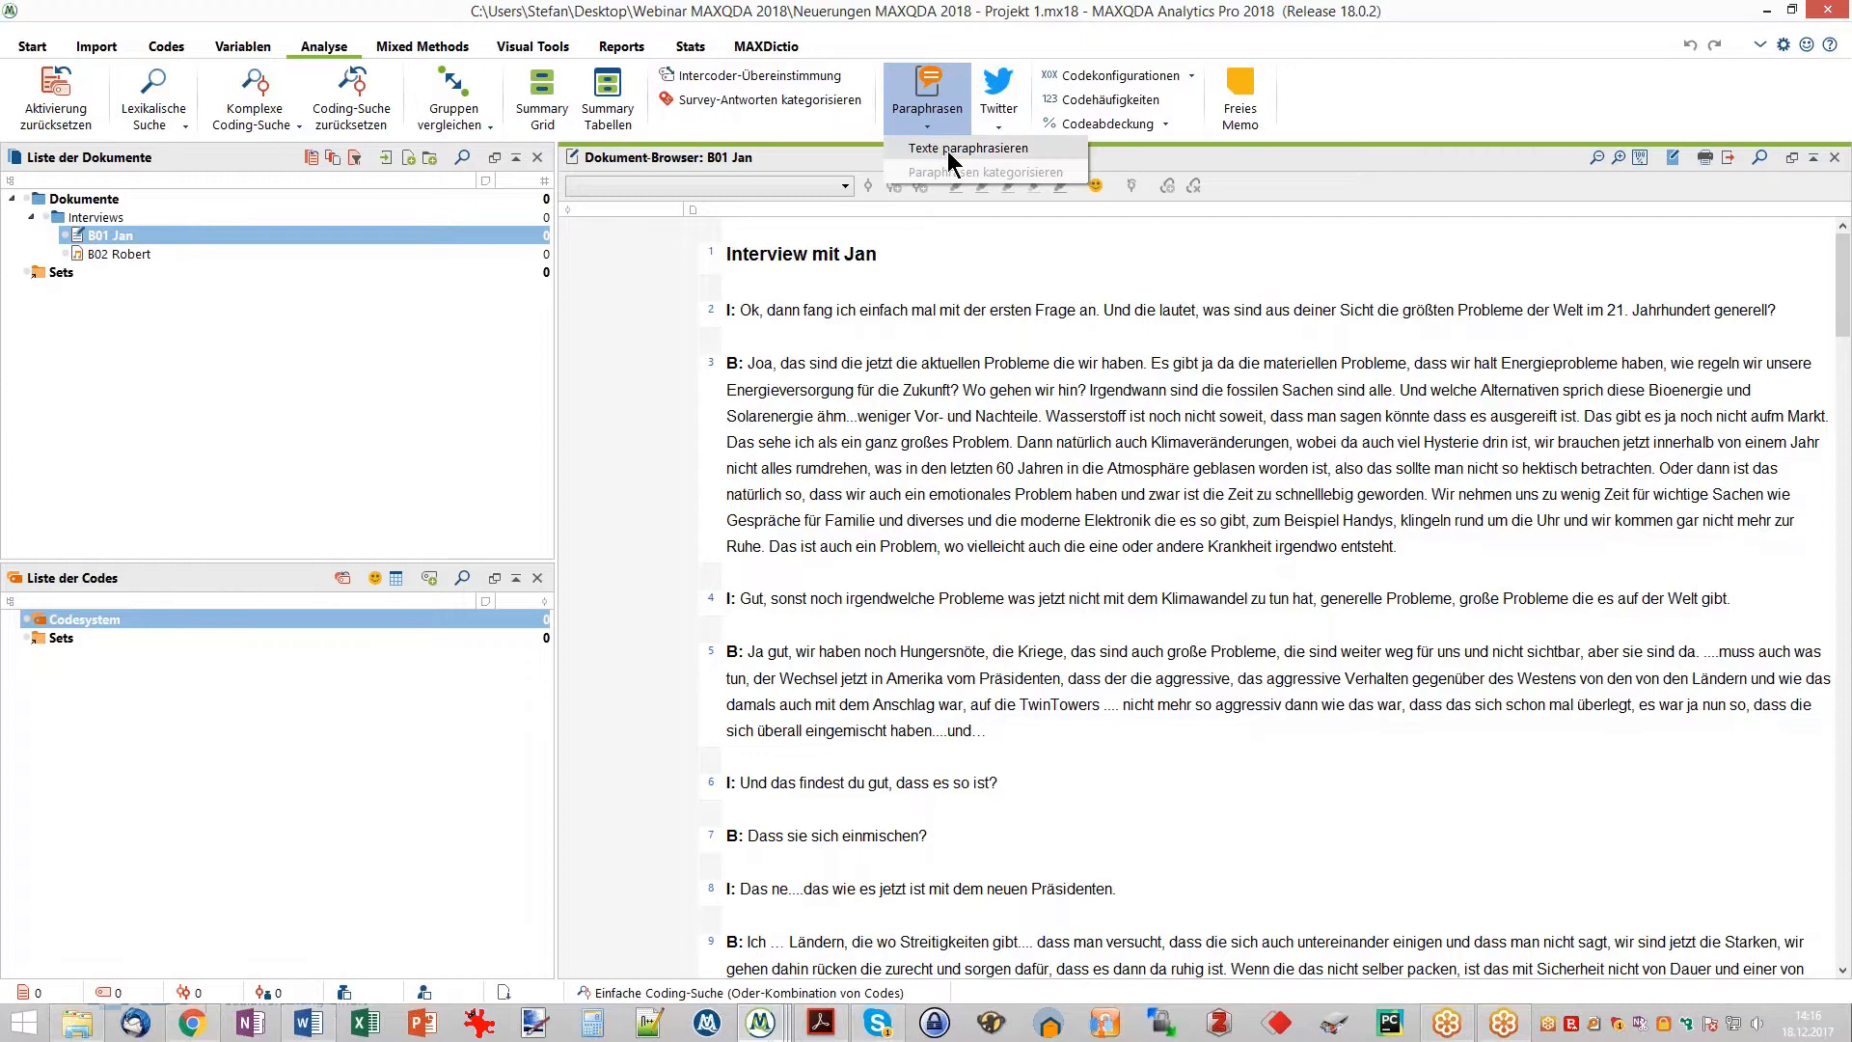
{"action": "left_click", "coordinate": [947, 151]}
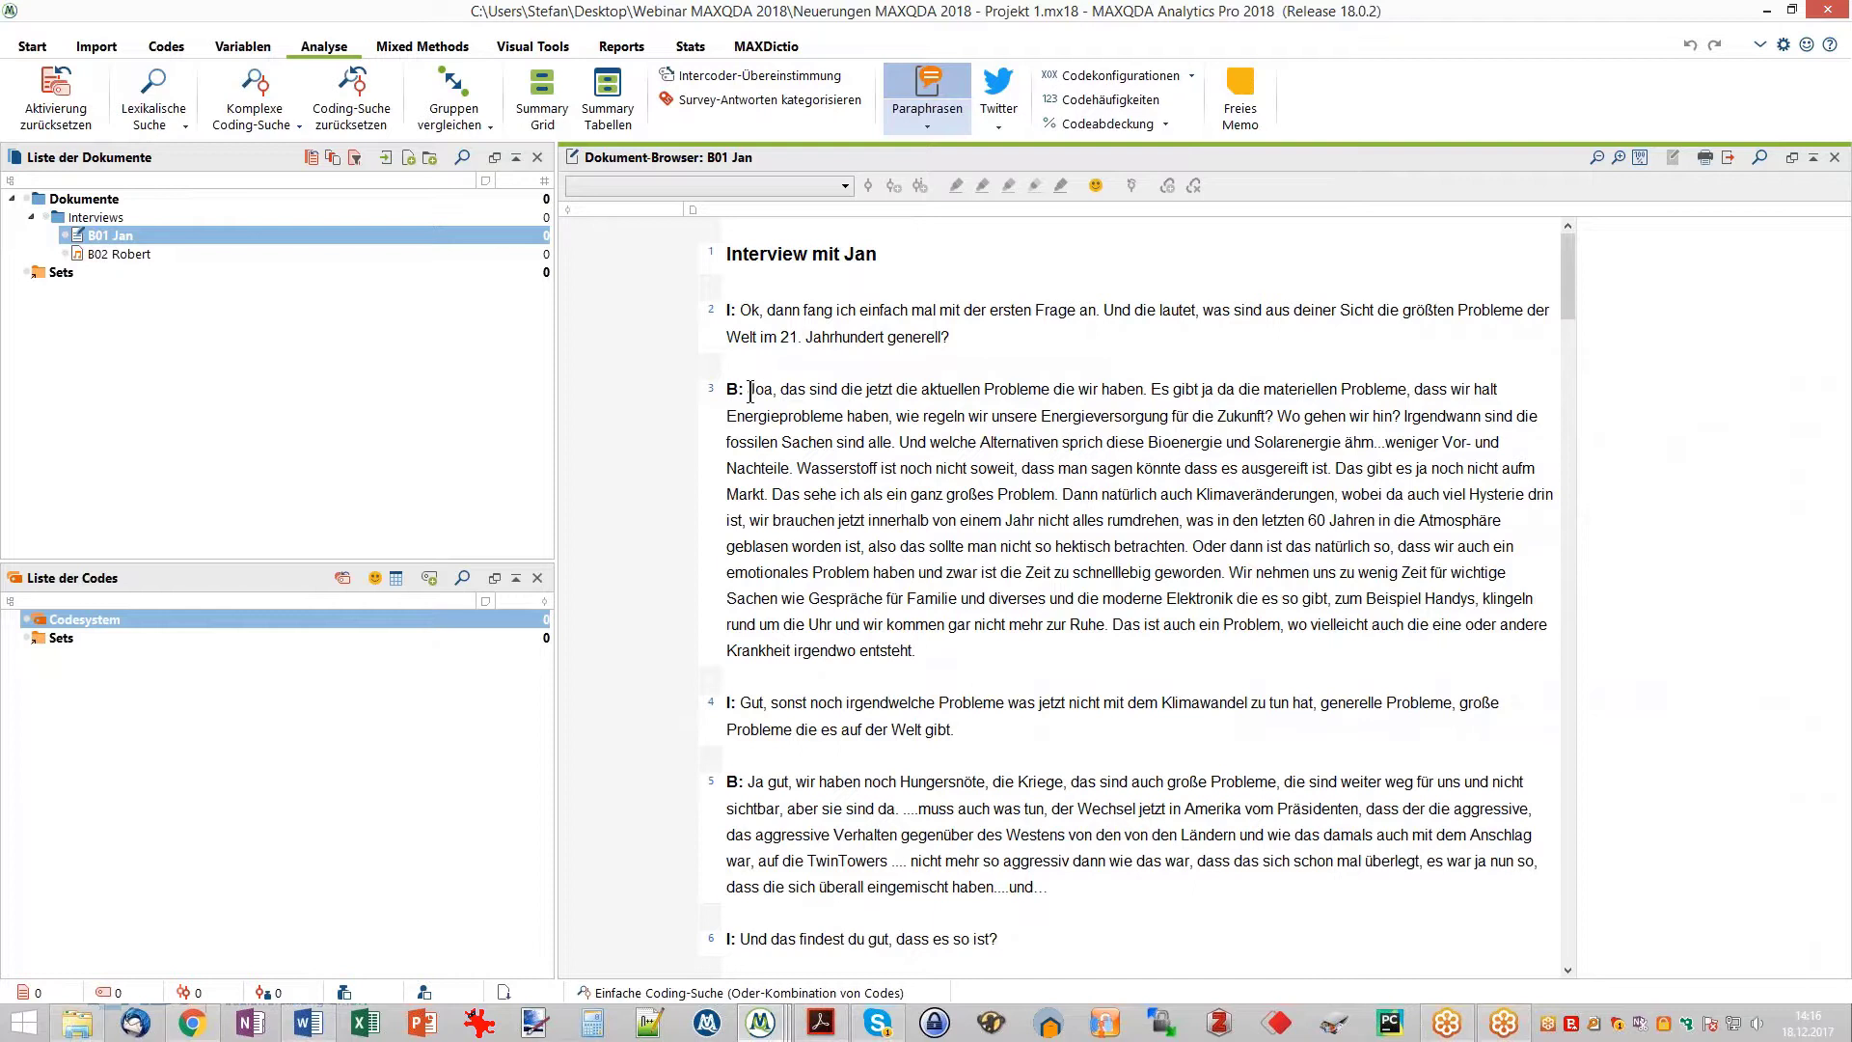
- Paraphrase paragraph 3 from "Joa" to "ein ganz großes Problem." as "Die Frage ist, wie wir die Energieversorgung in Zukunft regeln wollen ..."
{"action": "left_click_drag", "start_coordinate": [749, 391], "coordinate": [919, 449]}
{"action": "left_click_drag", "start_coordinate": [865, 471], "coordinate": [1060, 496]}
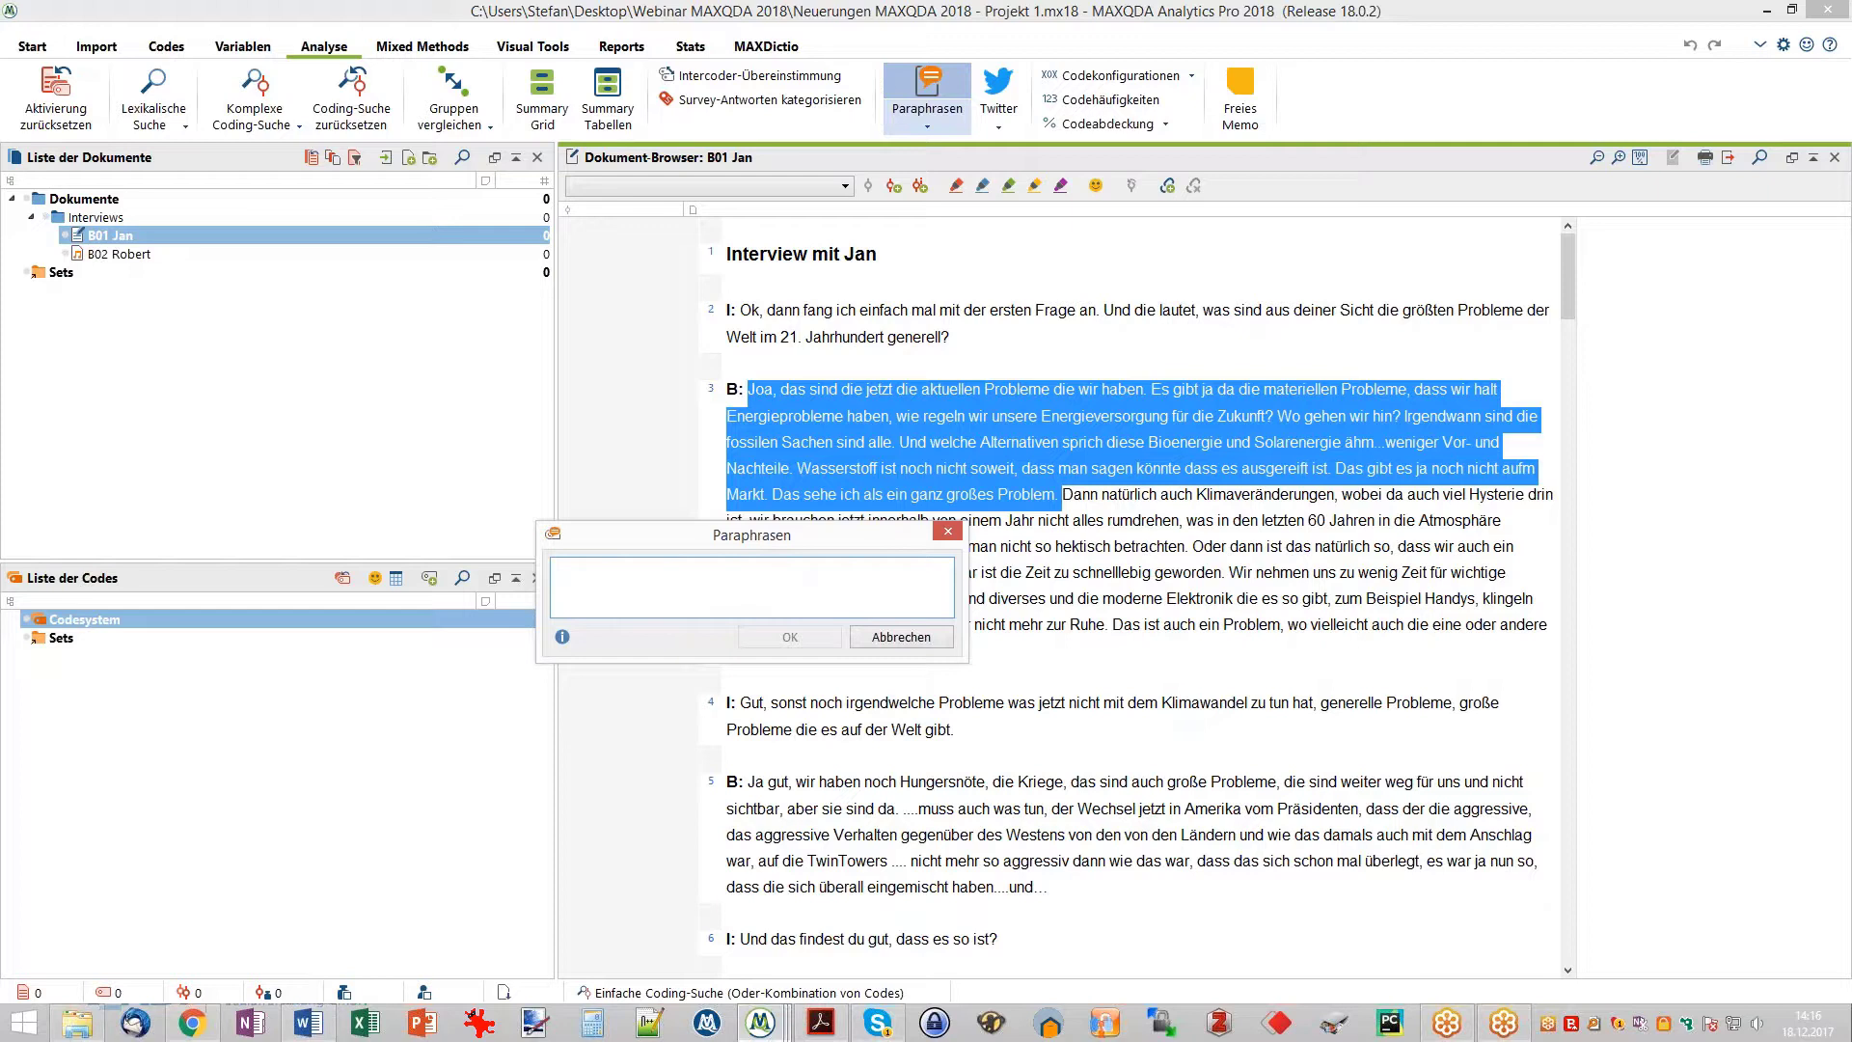
{"action": "type", "text": "Die Frage ist, wie w"}
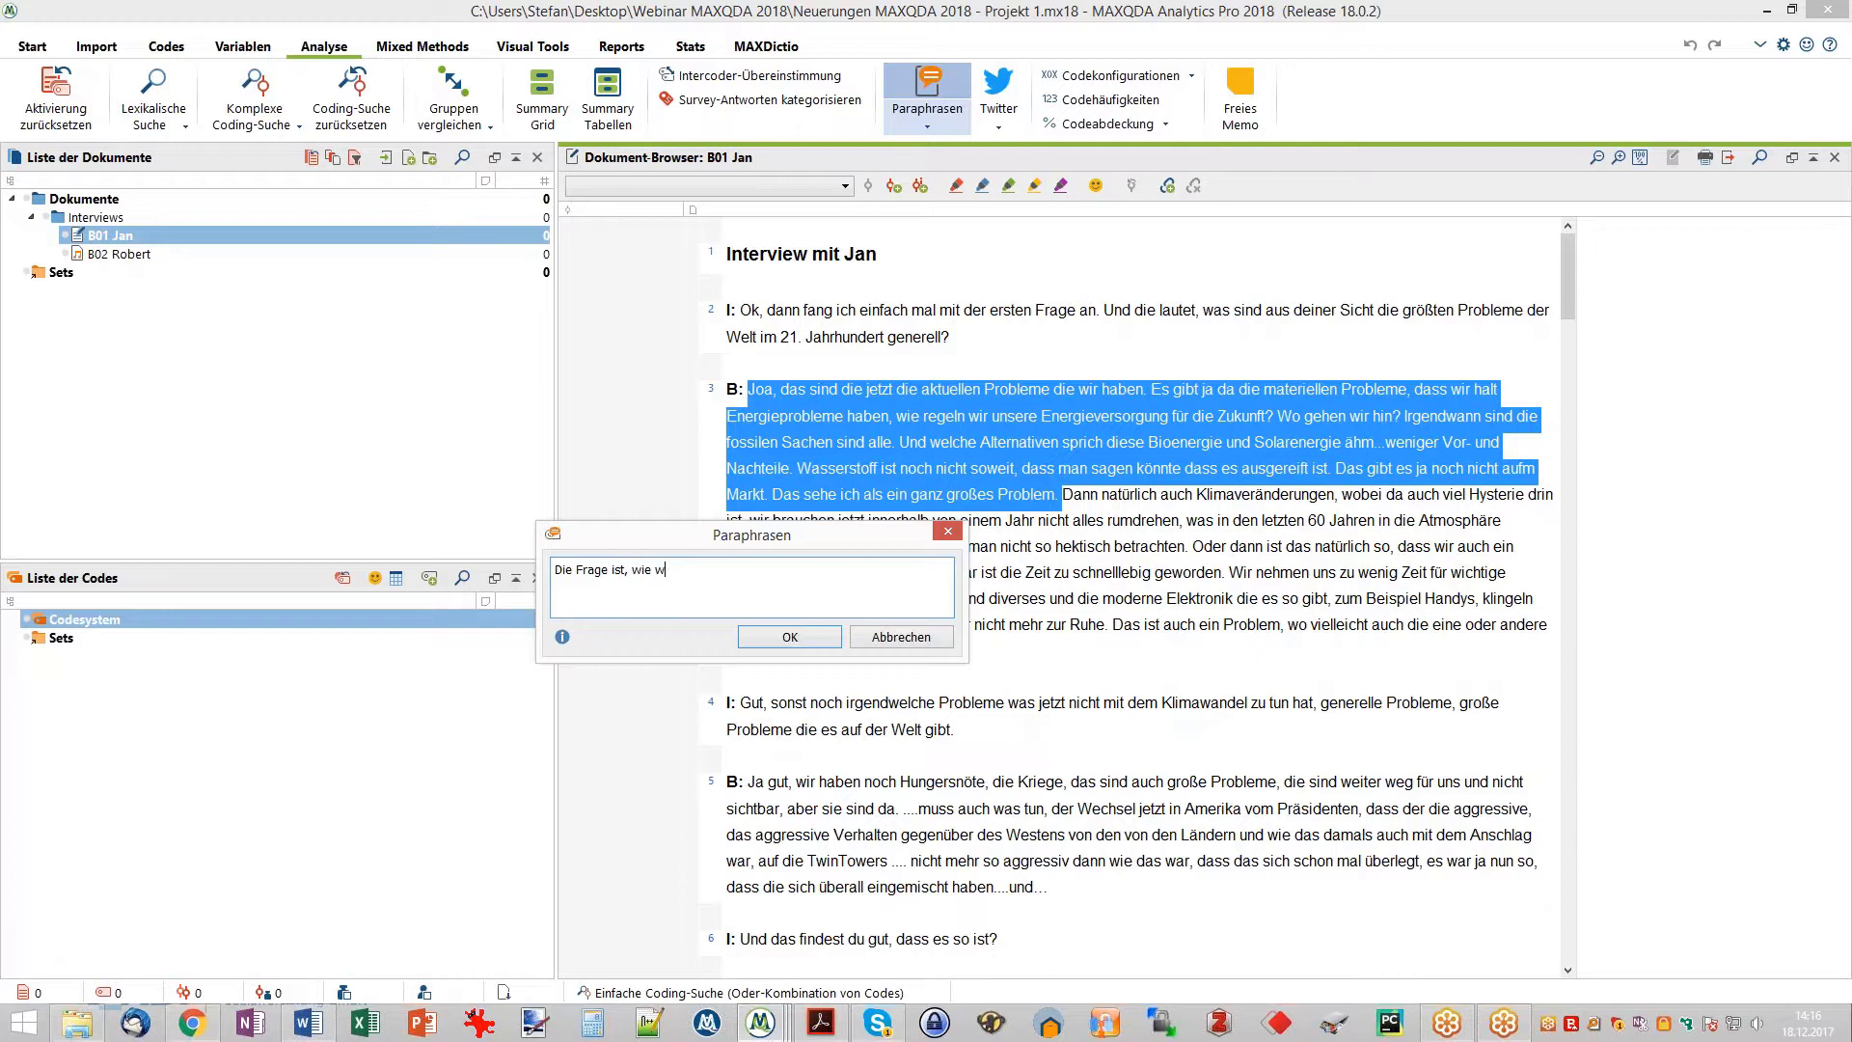
{"action": "type", "text": "ir die Energieversorgung in Zukunft regeln wollen ..."}
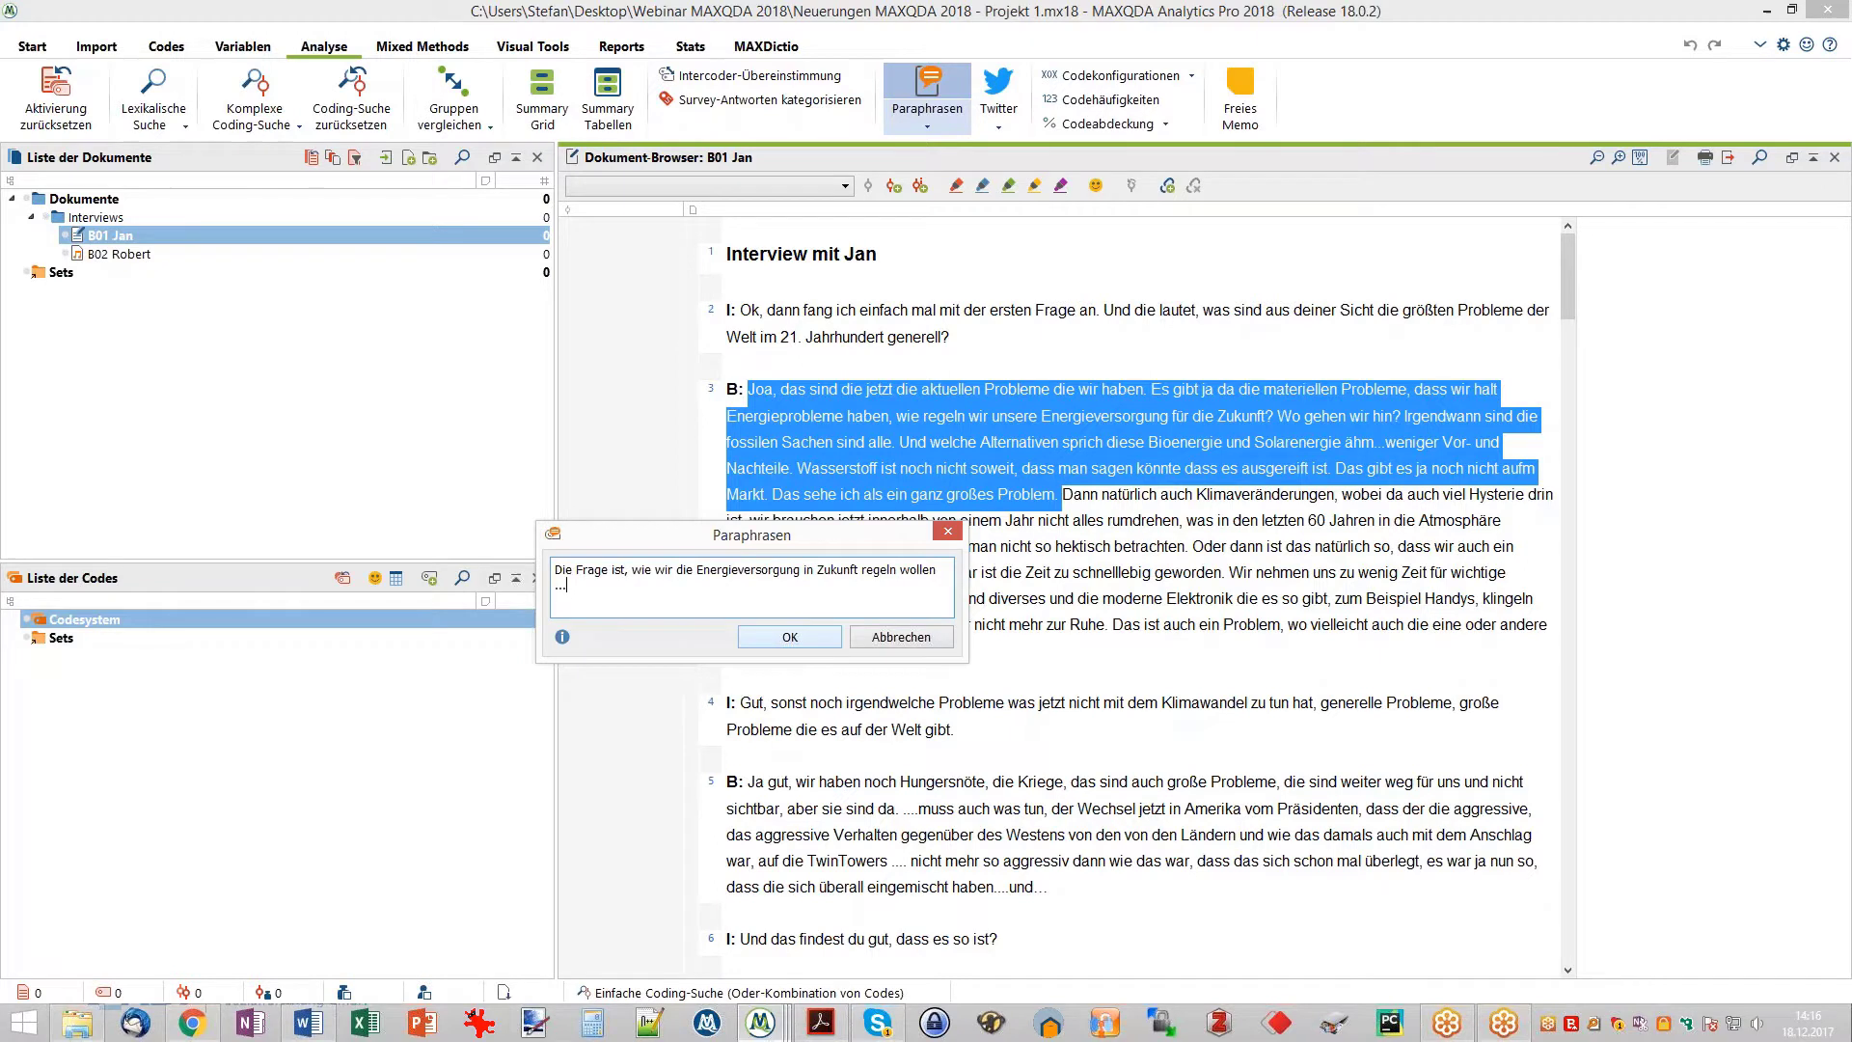
{"action": "key", "text": "Return"}
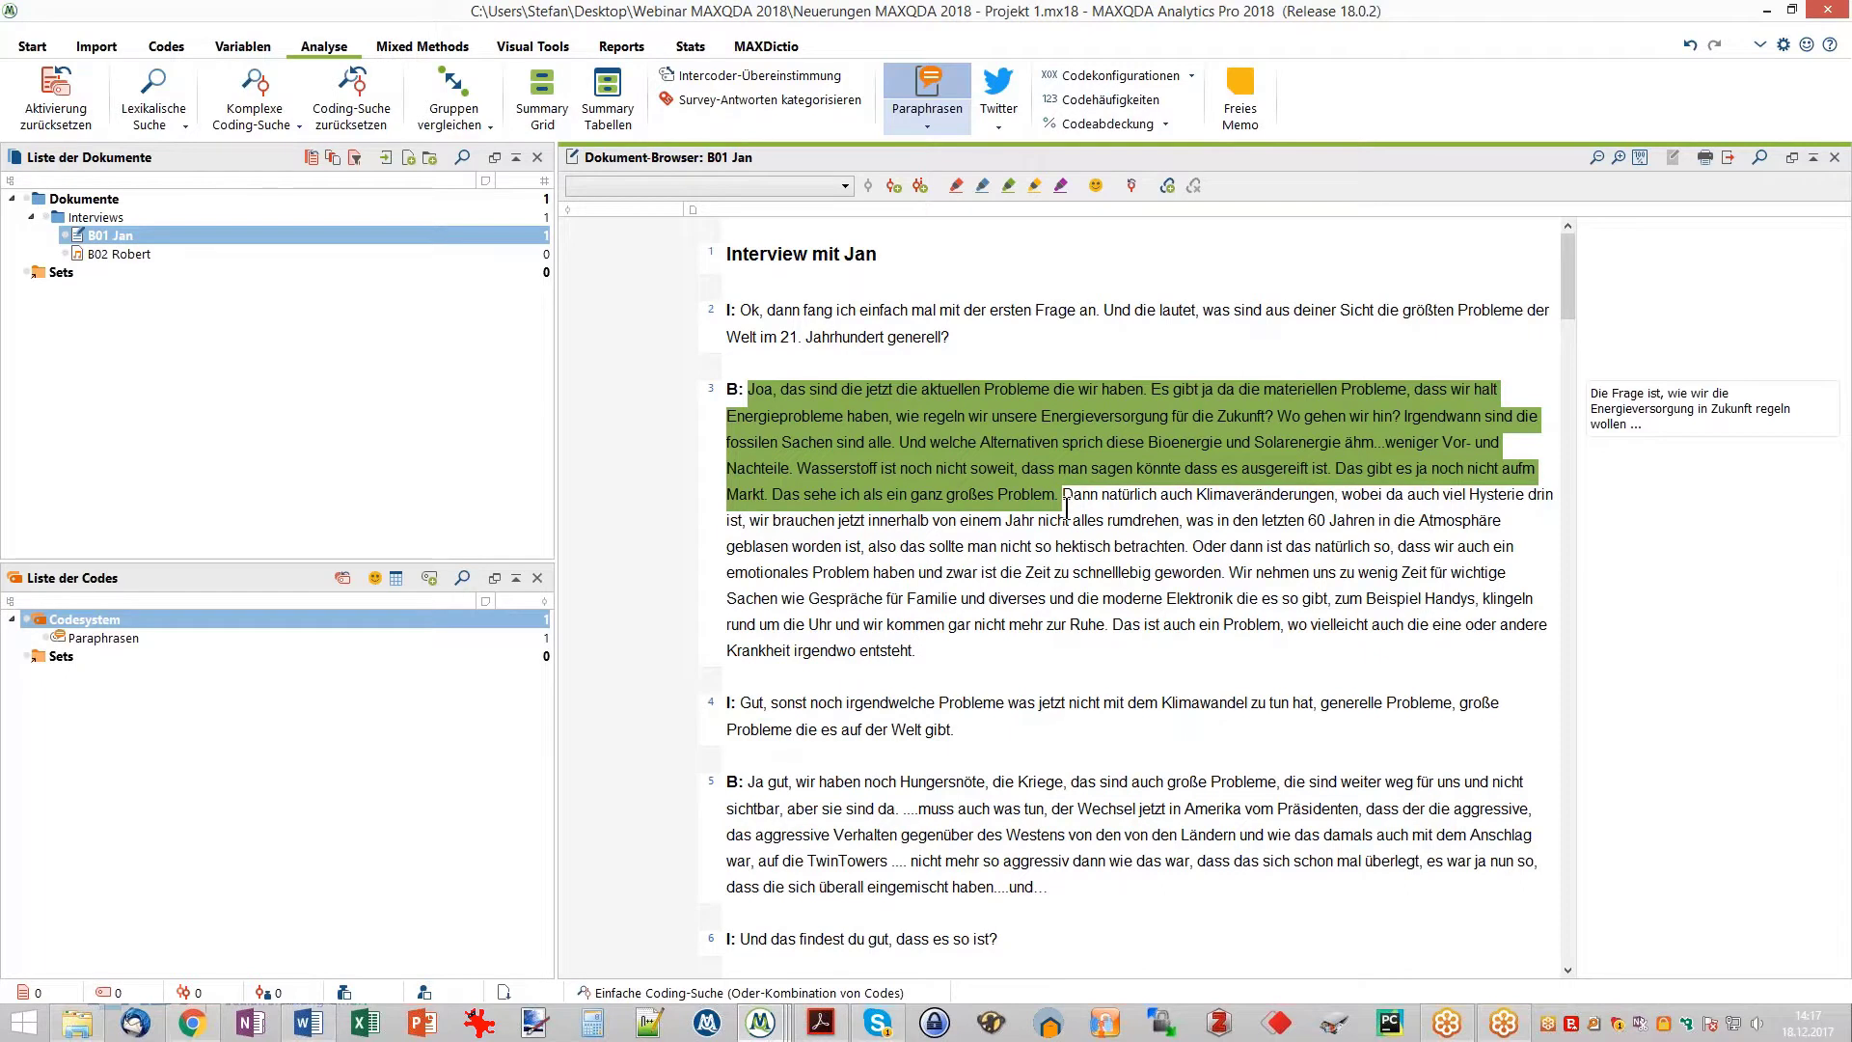
- Reopen the existing energy supply paraphrase of paragraph 3 for editing and close its dialog
{"action": "left_click", "coordinate": [1651, 425]}
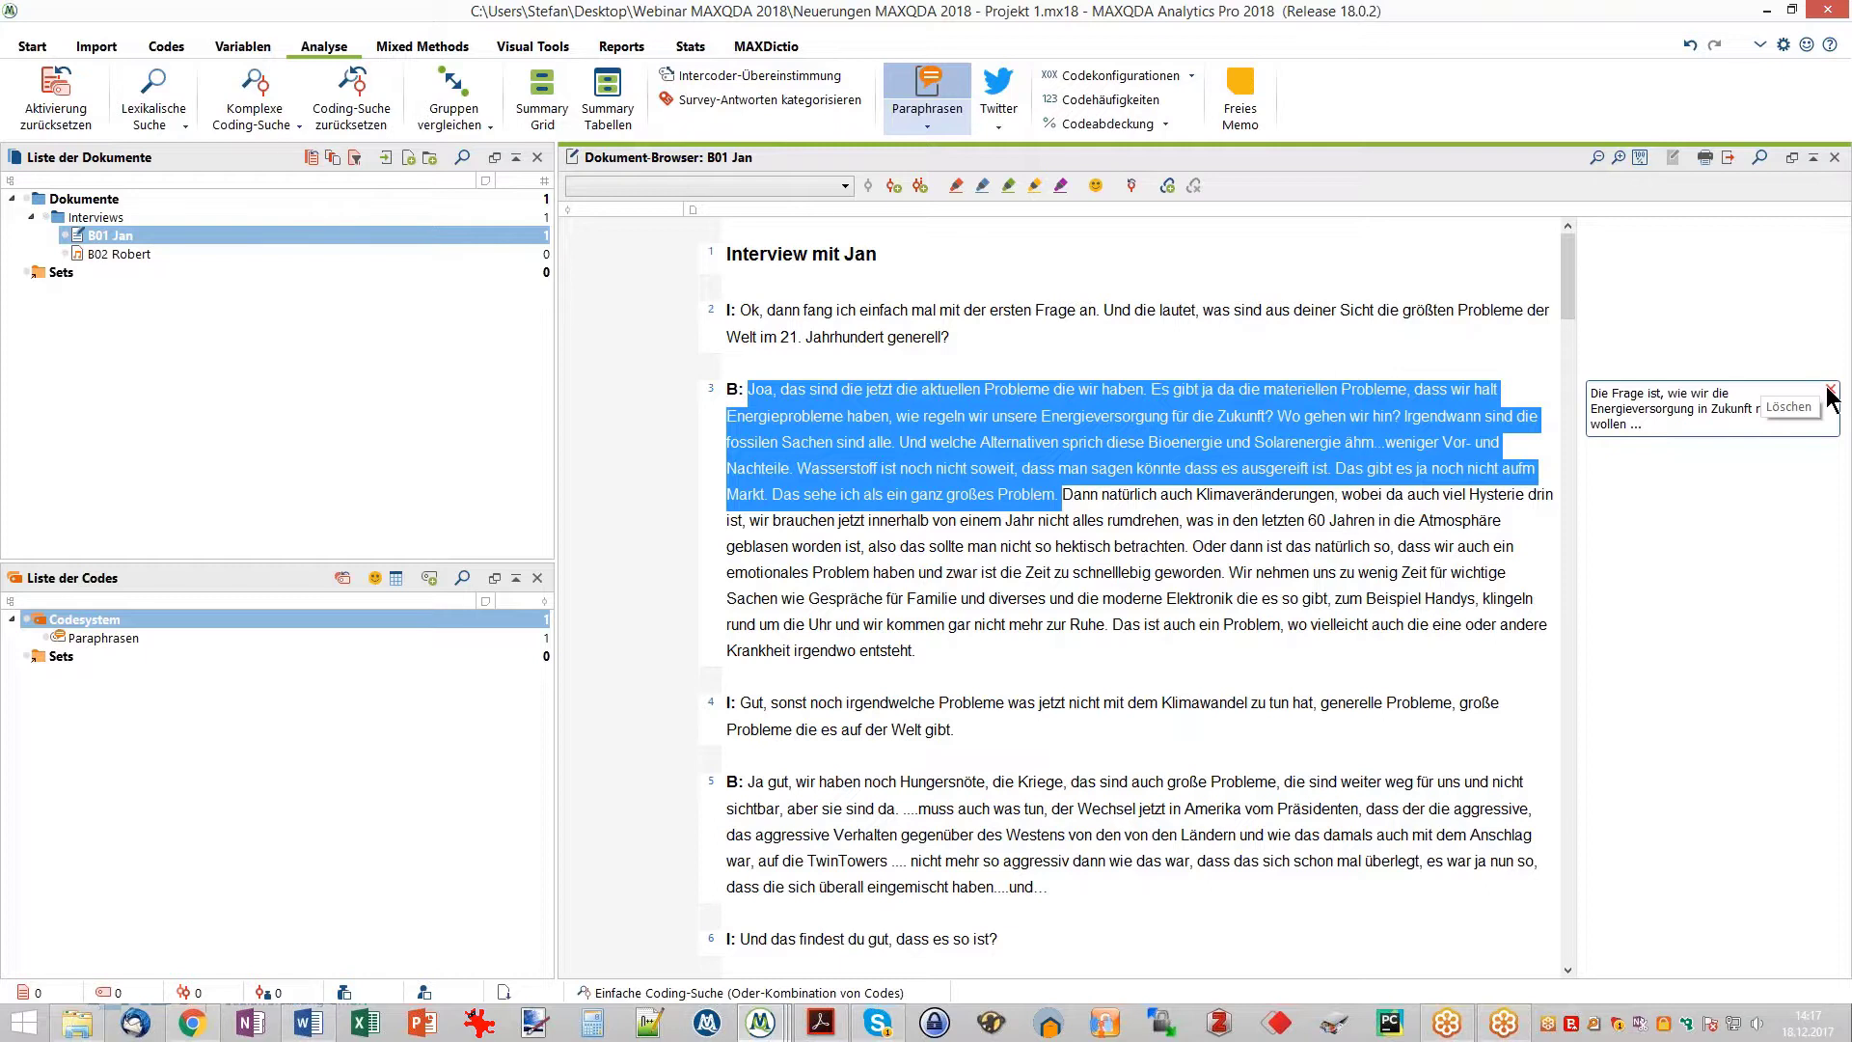
{"action": "left_click", "coordinate": [1680, 409]}
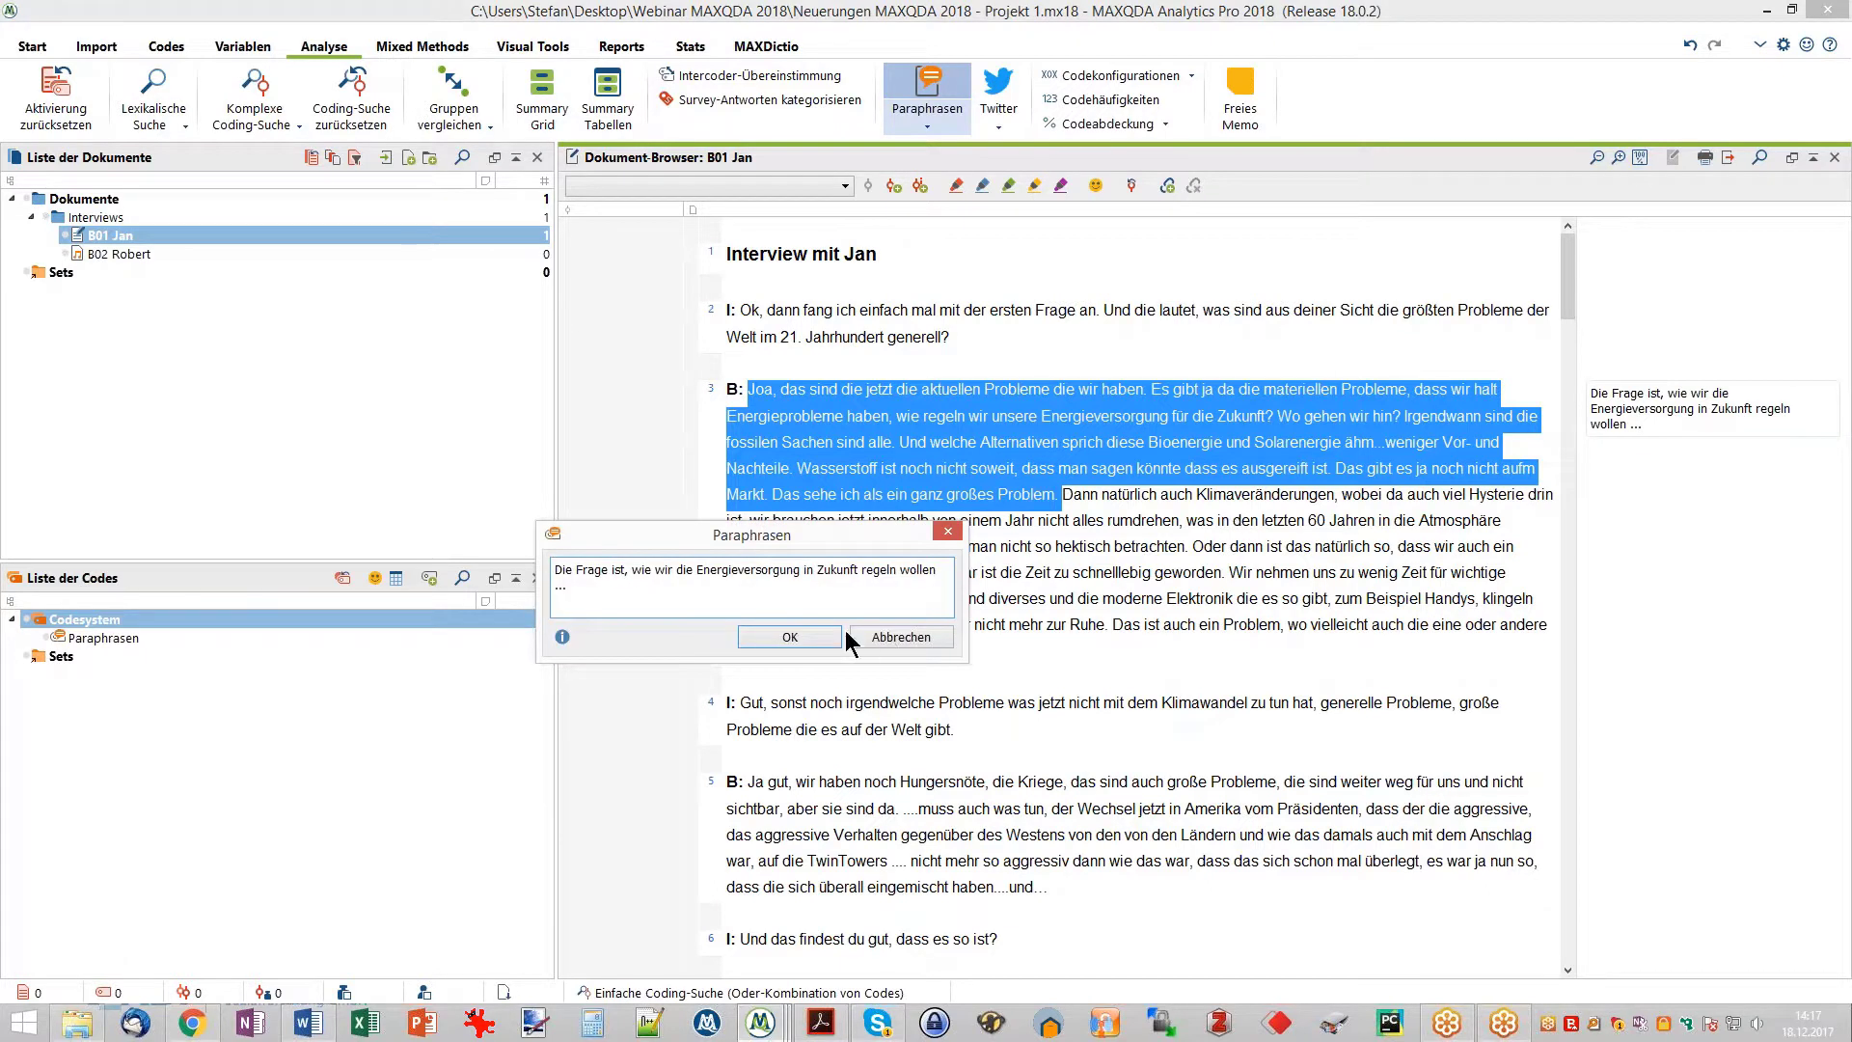
{"action": "left_click", "coordinate": [789, 638]}
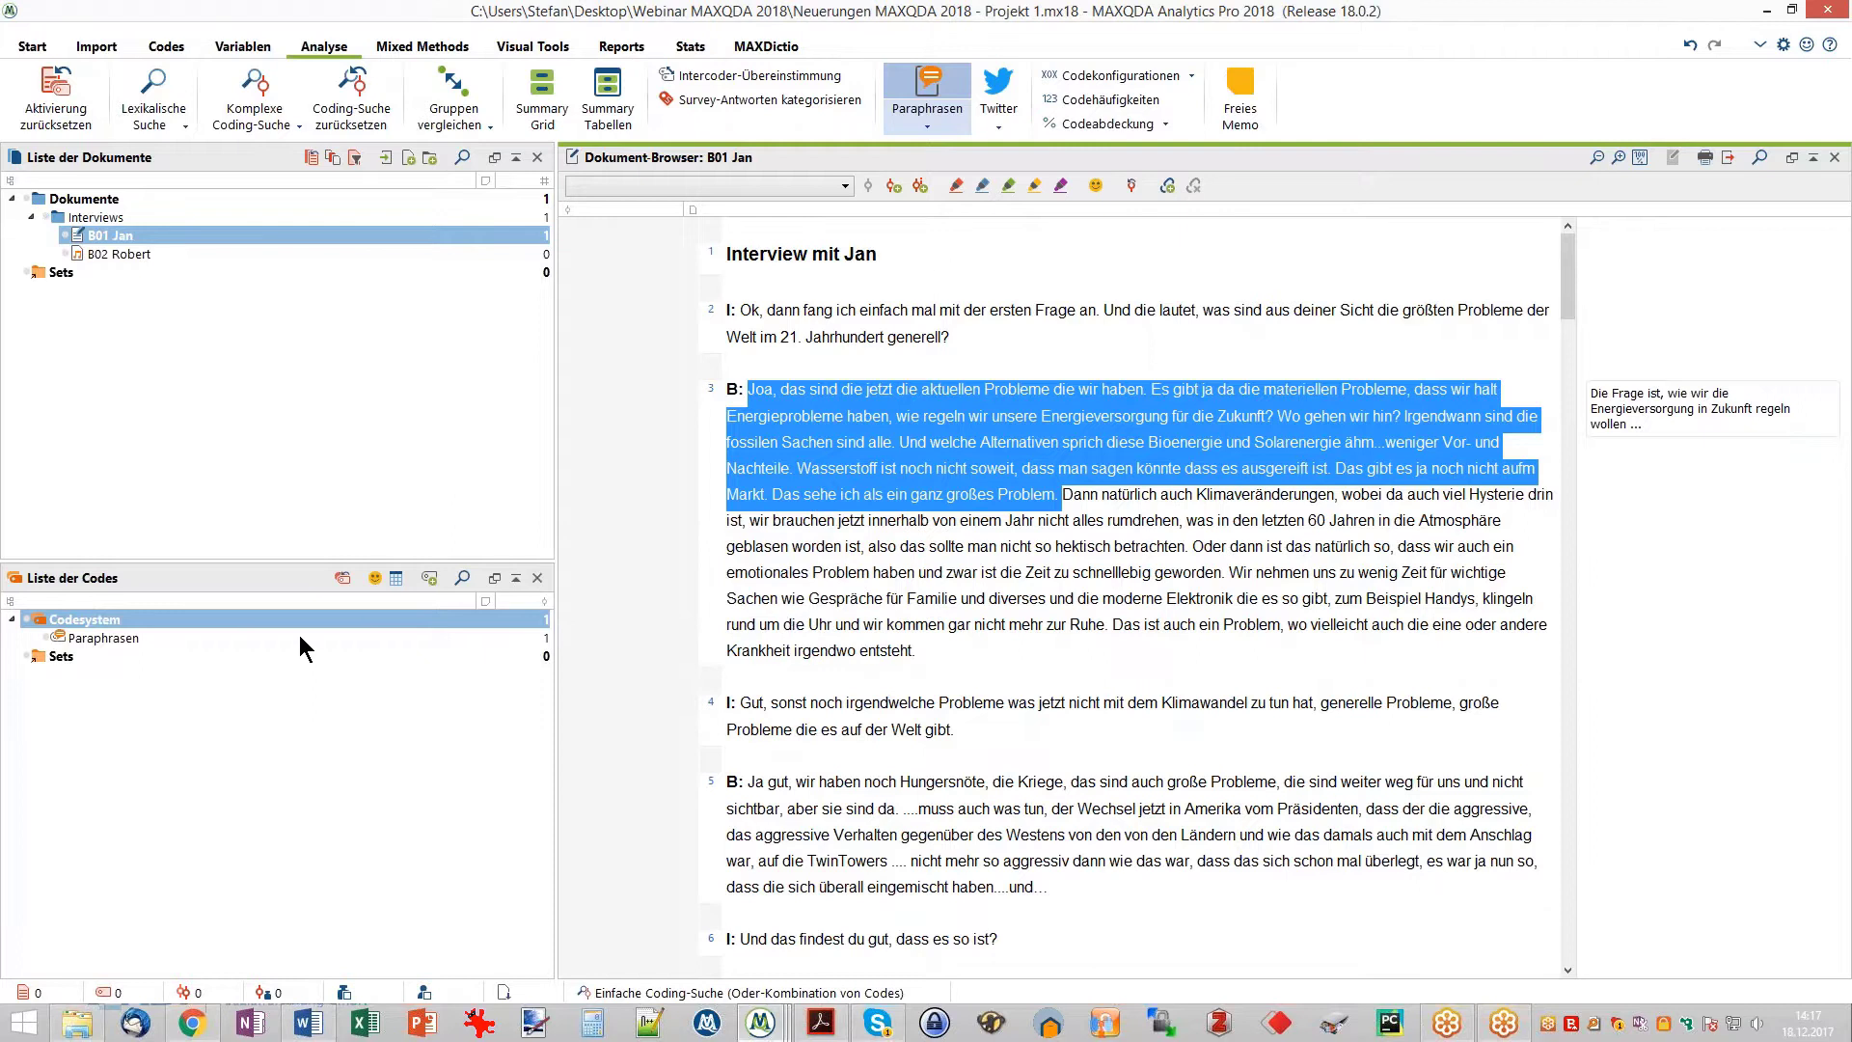
{"action": "mouse_move", "coordinate": [299, 639]}
- Paraphrase the passage in paragraph 3 from "Dann natürlich auch Klimaveränderungen" to "schnelllebig geworden." as "Paraphrase 2"
{"action": "left_click", "coordinate": [1060, 530]}
{"action": "left_click_drag", "start_coordinate": [1066, 499], "coordinate": [1225, 579]}
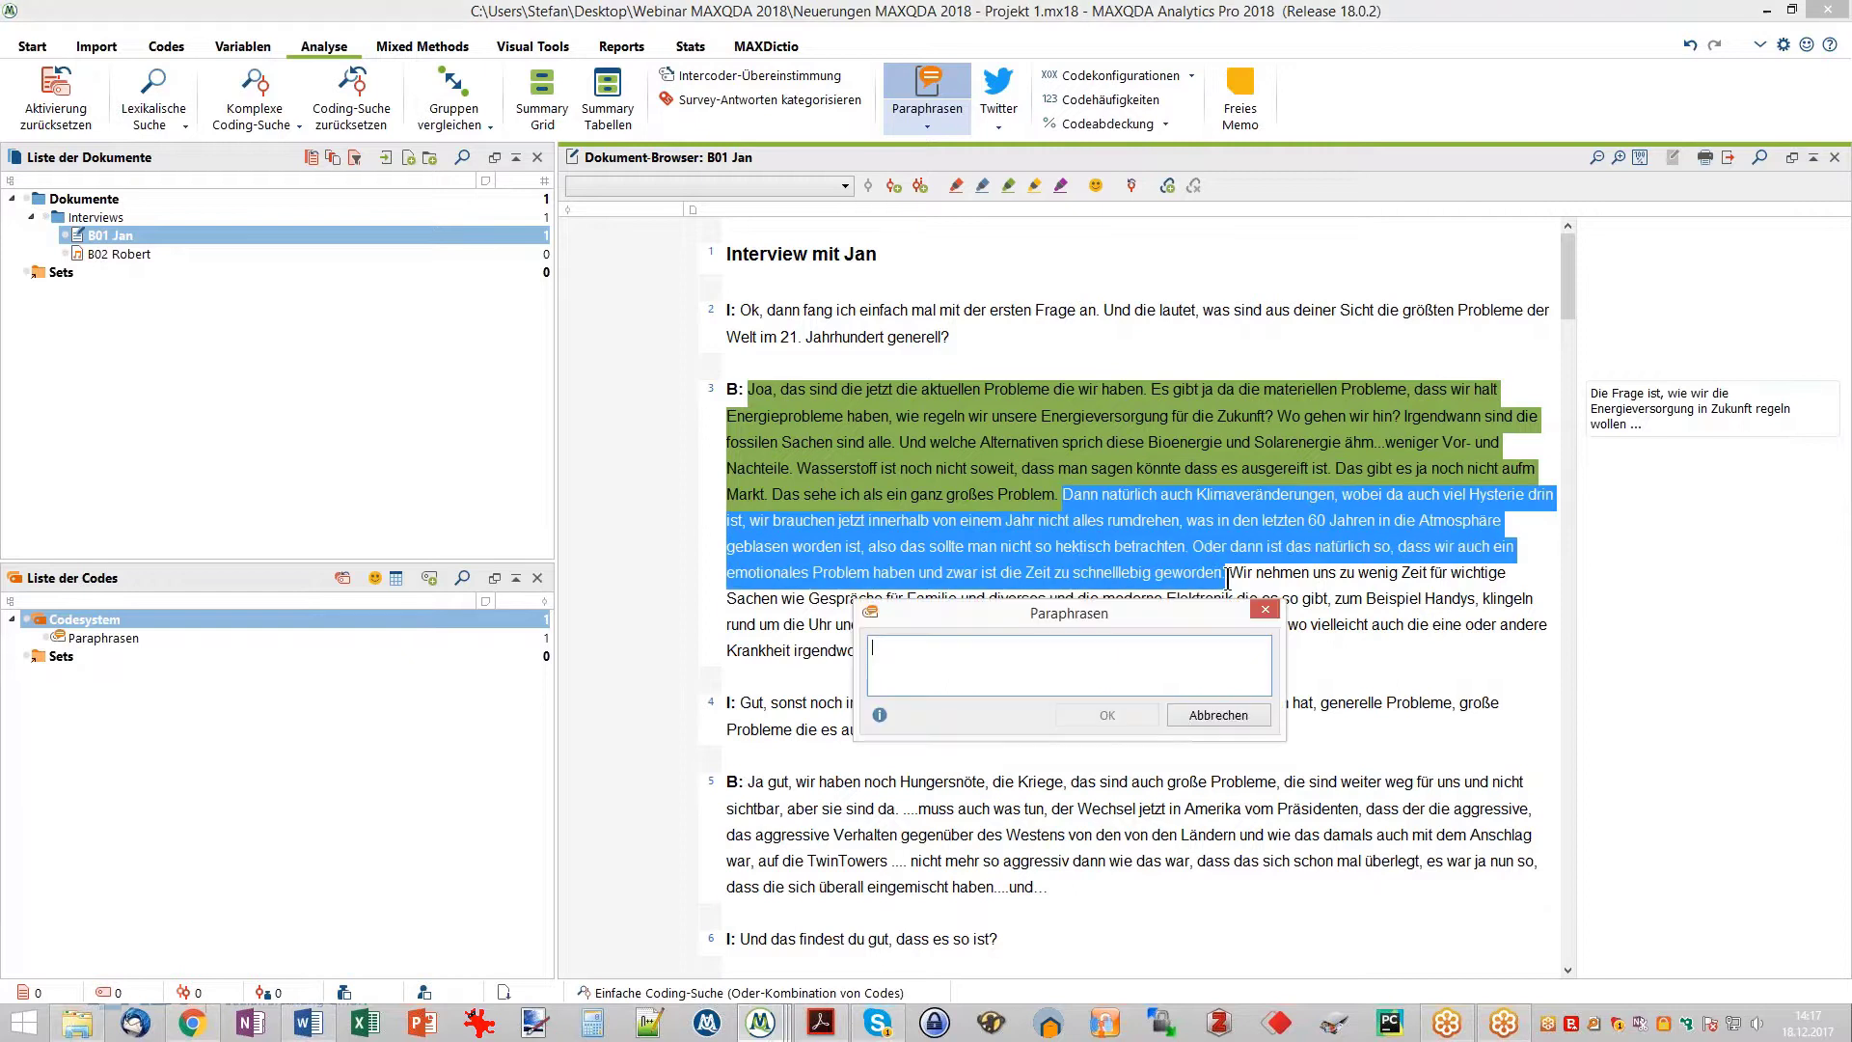
{"action": "type", "text": "Paraphrase 2"}
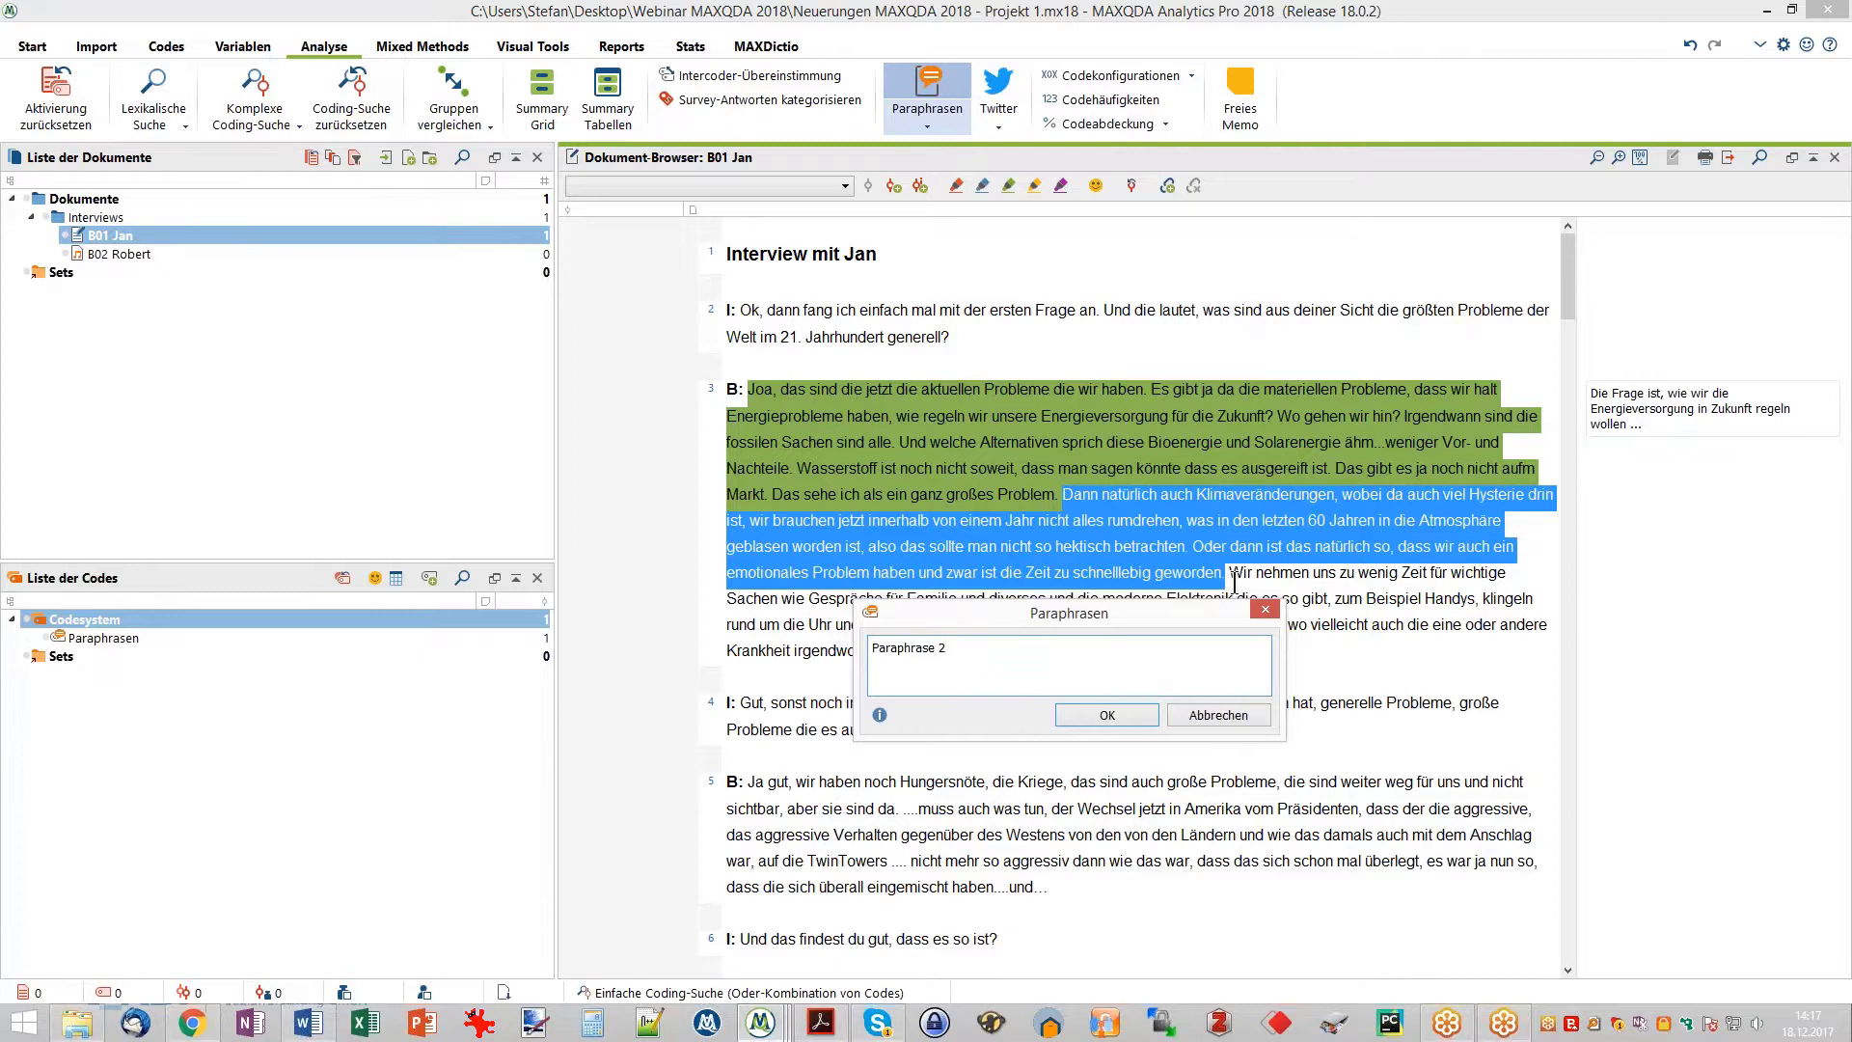
{"action": "key", "text": "Return"}
- Paraphrase the rest of paragraph 3, from "Wir nehmen uns zu wenig Zeit" to "irgendwo entsteht.", as "Paraphrase 3"
{"action": "left_click_drag", "start_coordinate": [1227, 572], "coordinate": [1220, 654]}
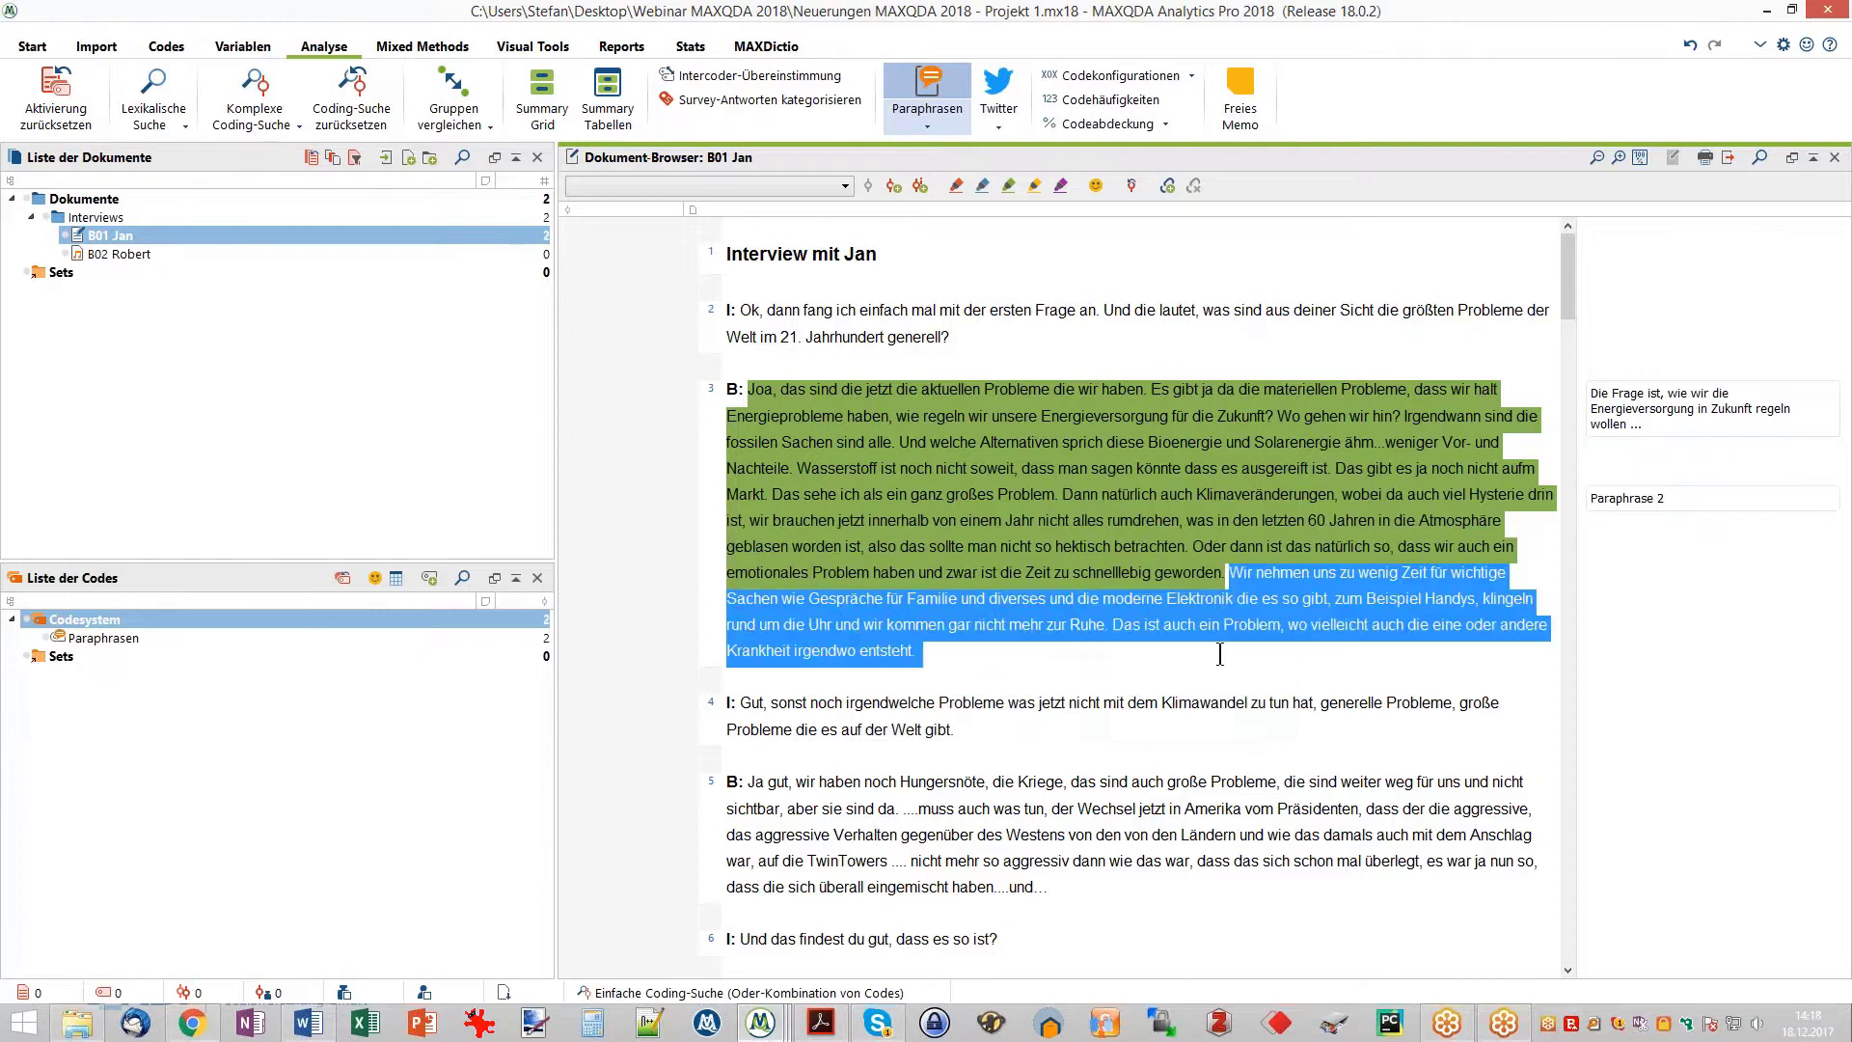
{"action": "type", "text": "Paraphrase"}
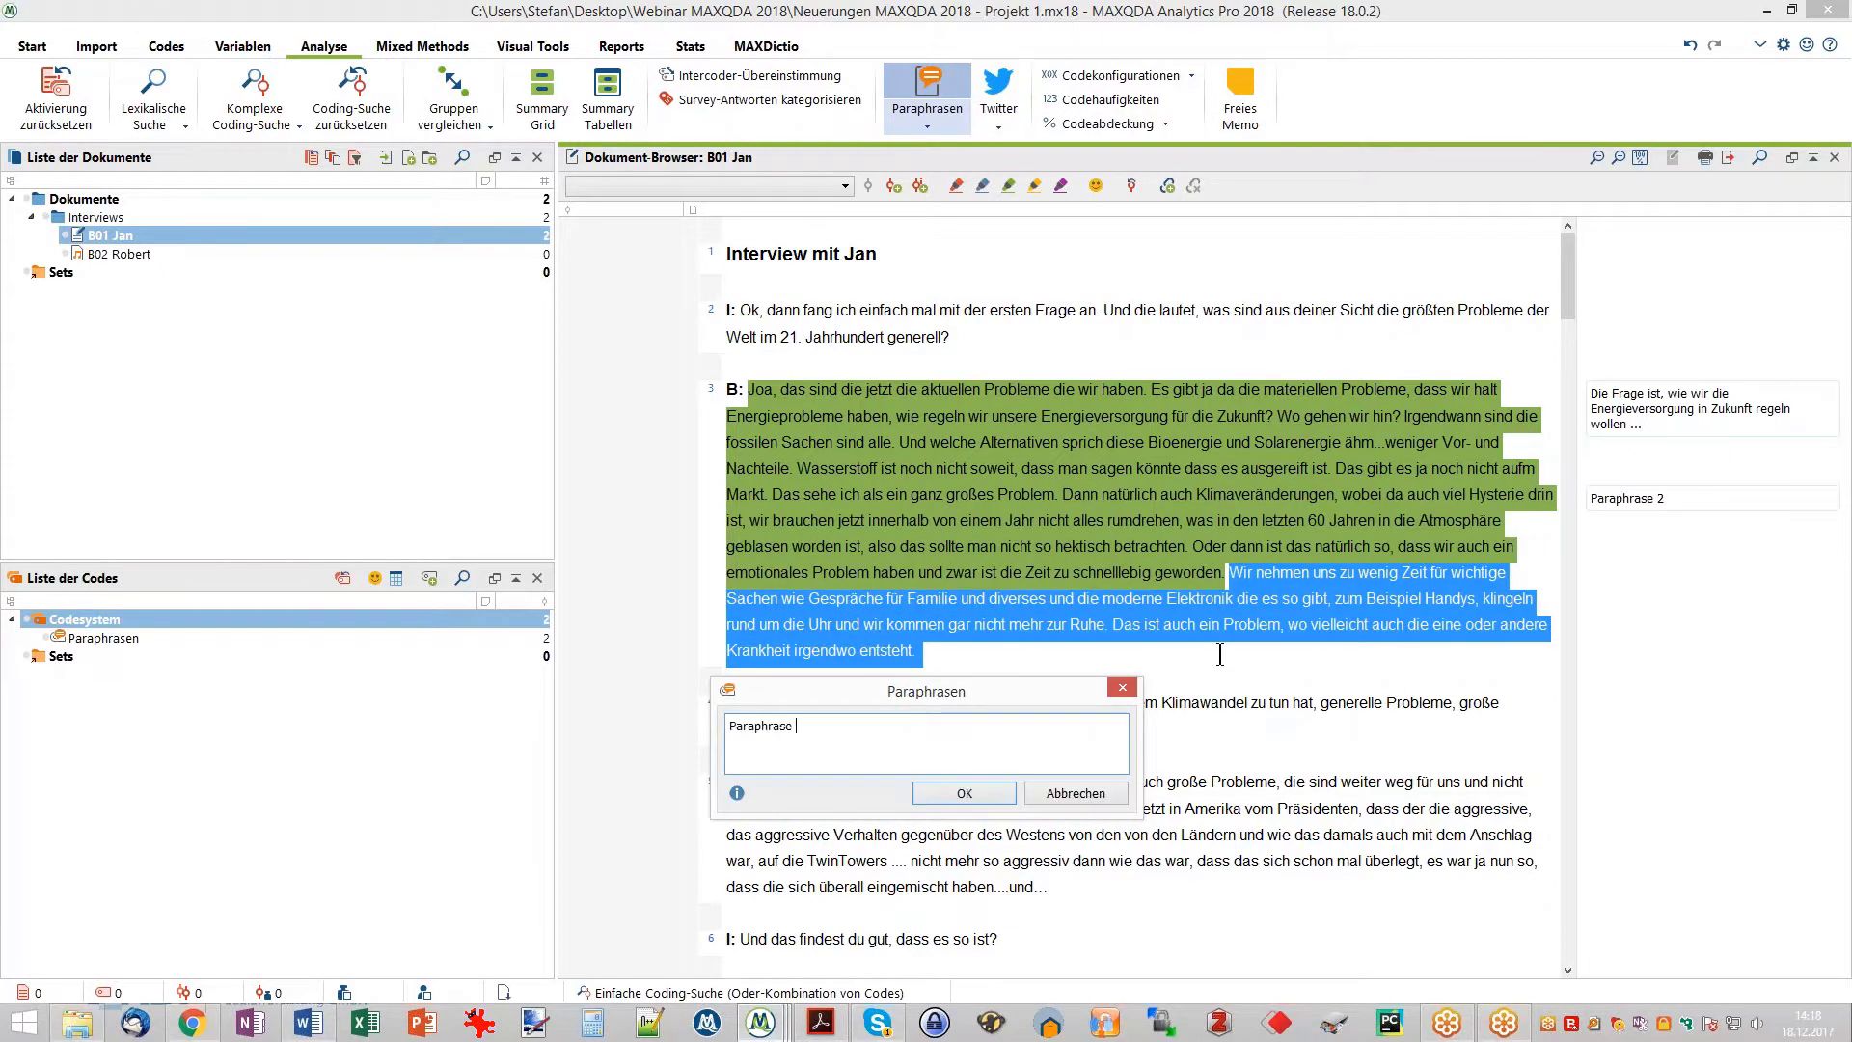
{"action": "key", "text": "Return"}
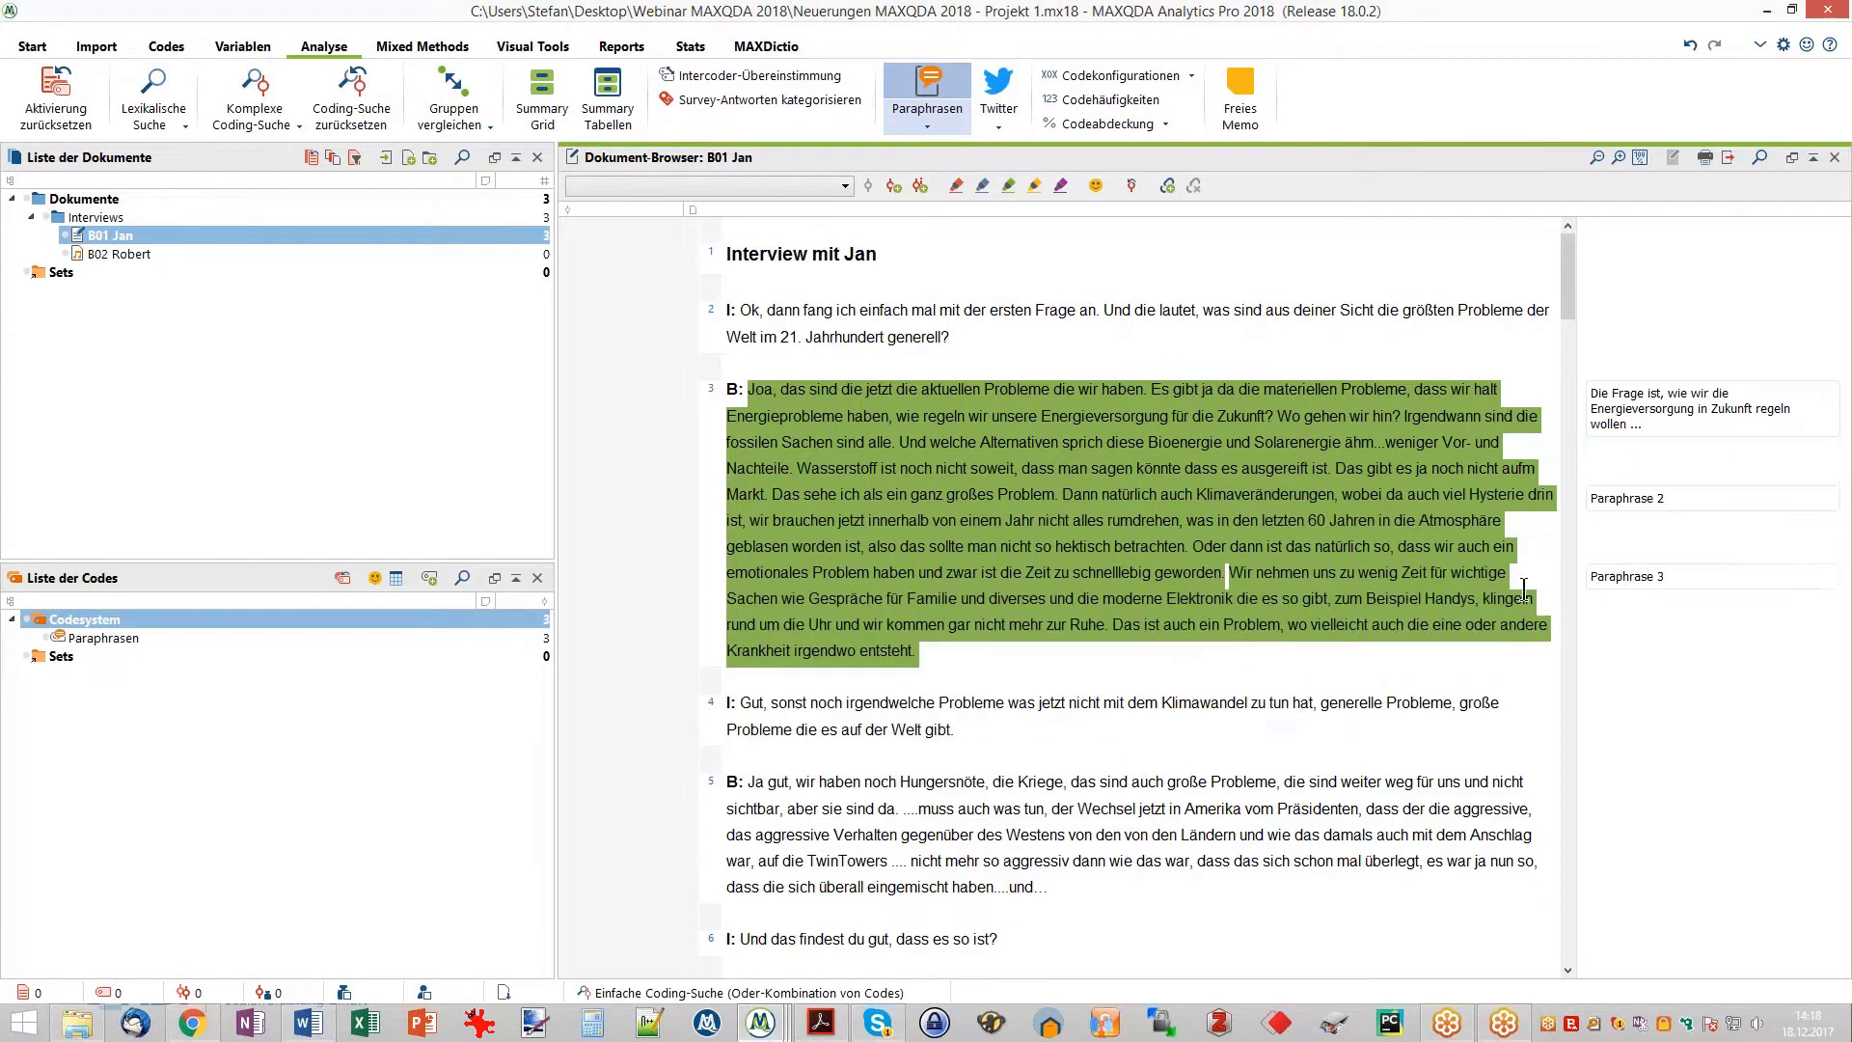
- Open the window for categorizing paraphrases and enlarge it
{"action": "mouse_move", "coordinate": [1734, 498]}
{"action": "mouse_move", "coordinate": [1722, 579]}
{"action": "left_click", "coordinate": [928, 123]}
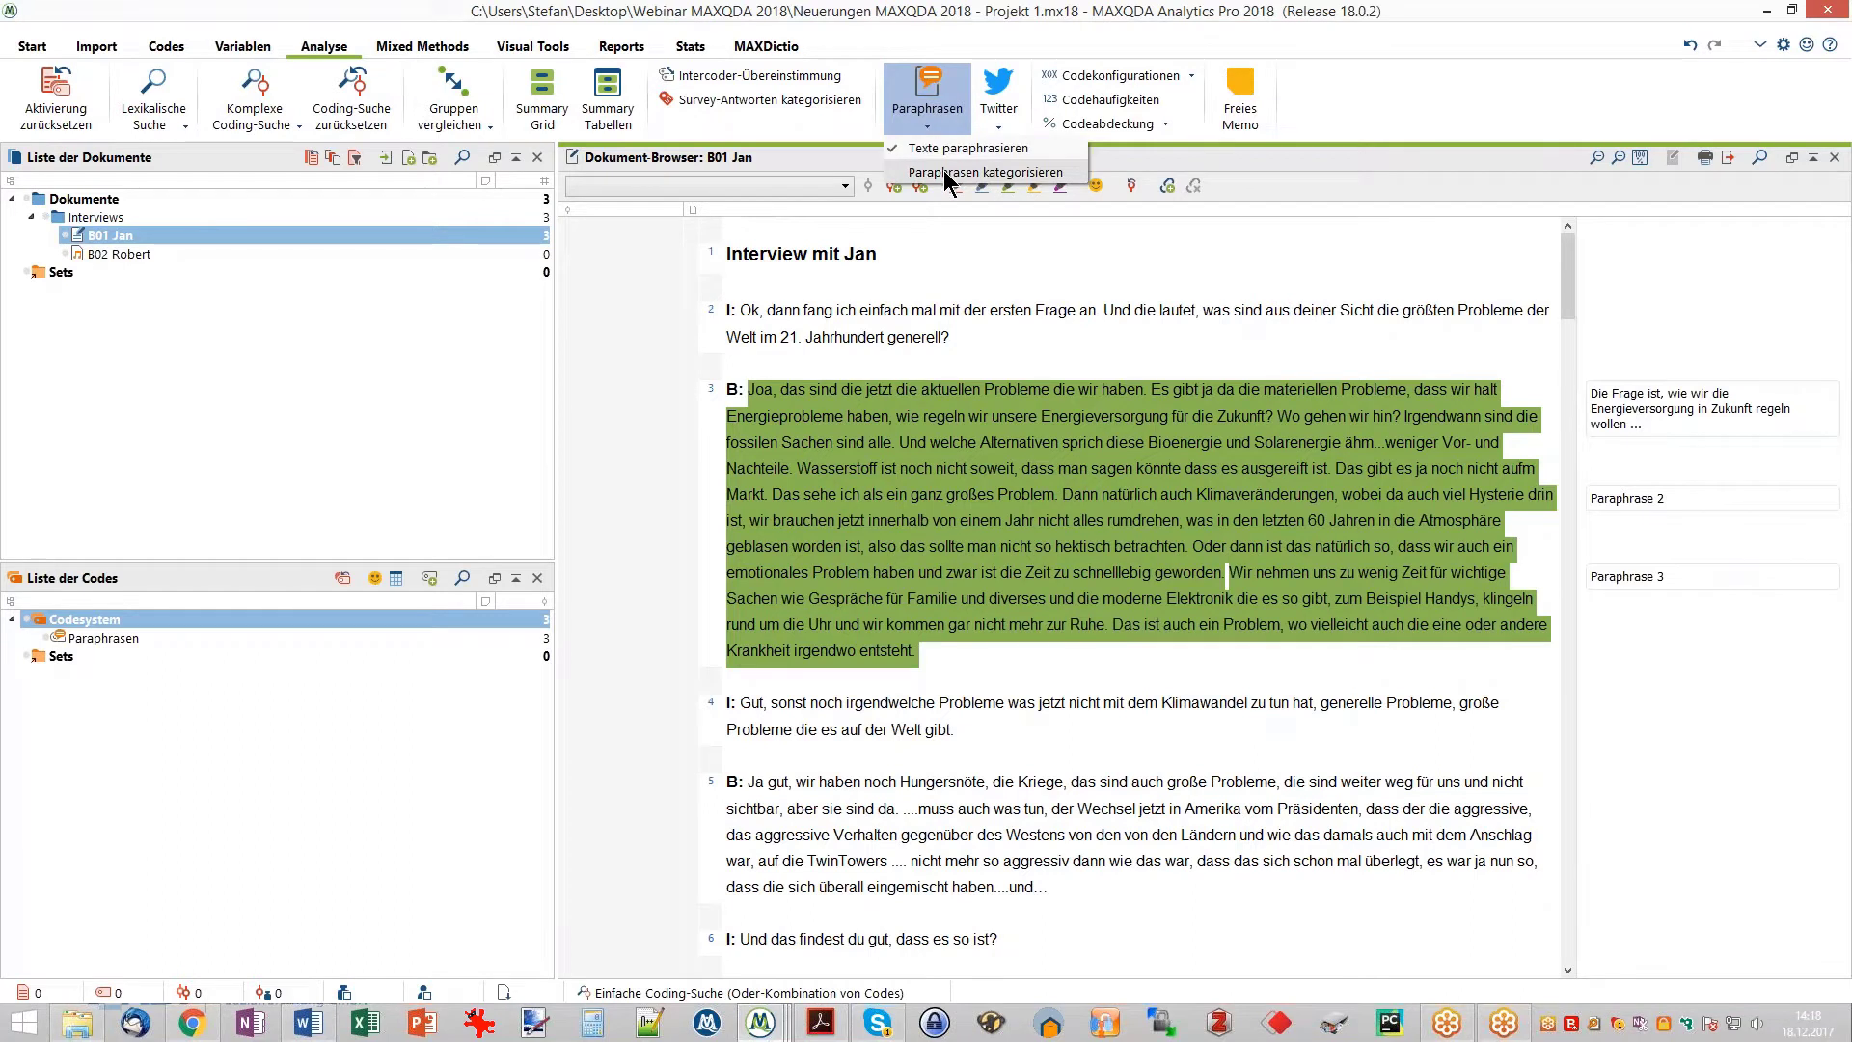
{"action": "left_click", "coordinate": [944, 170]}
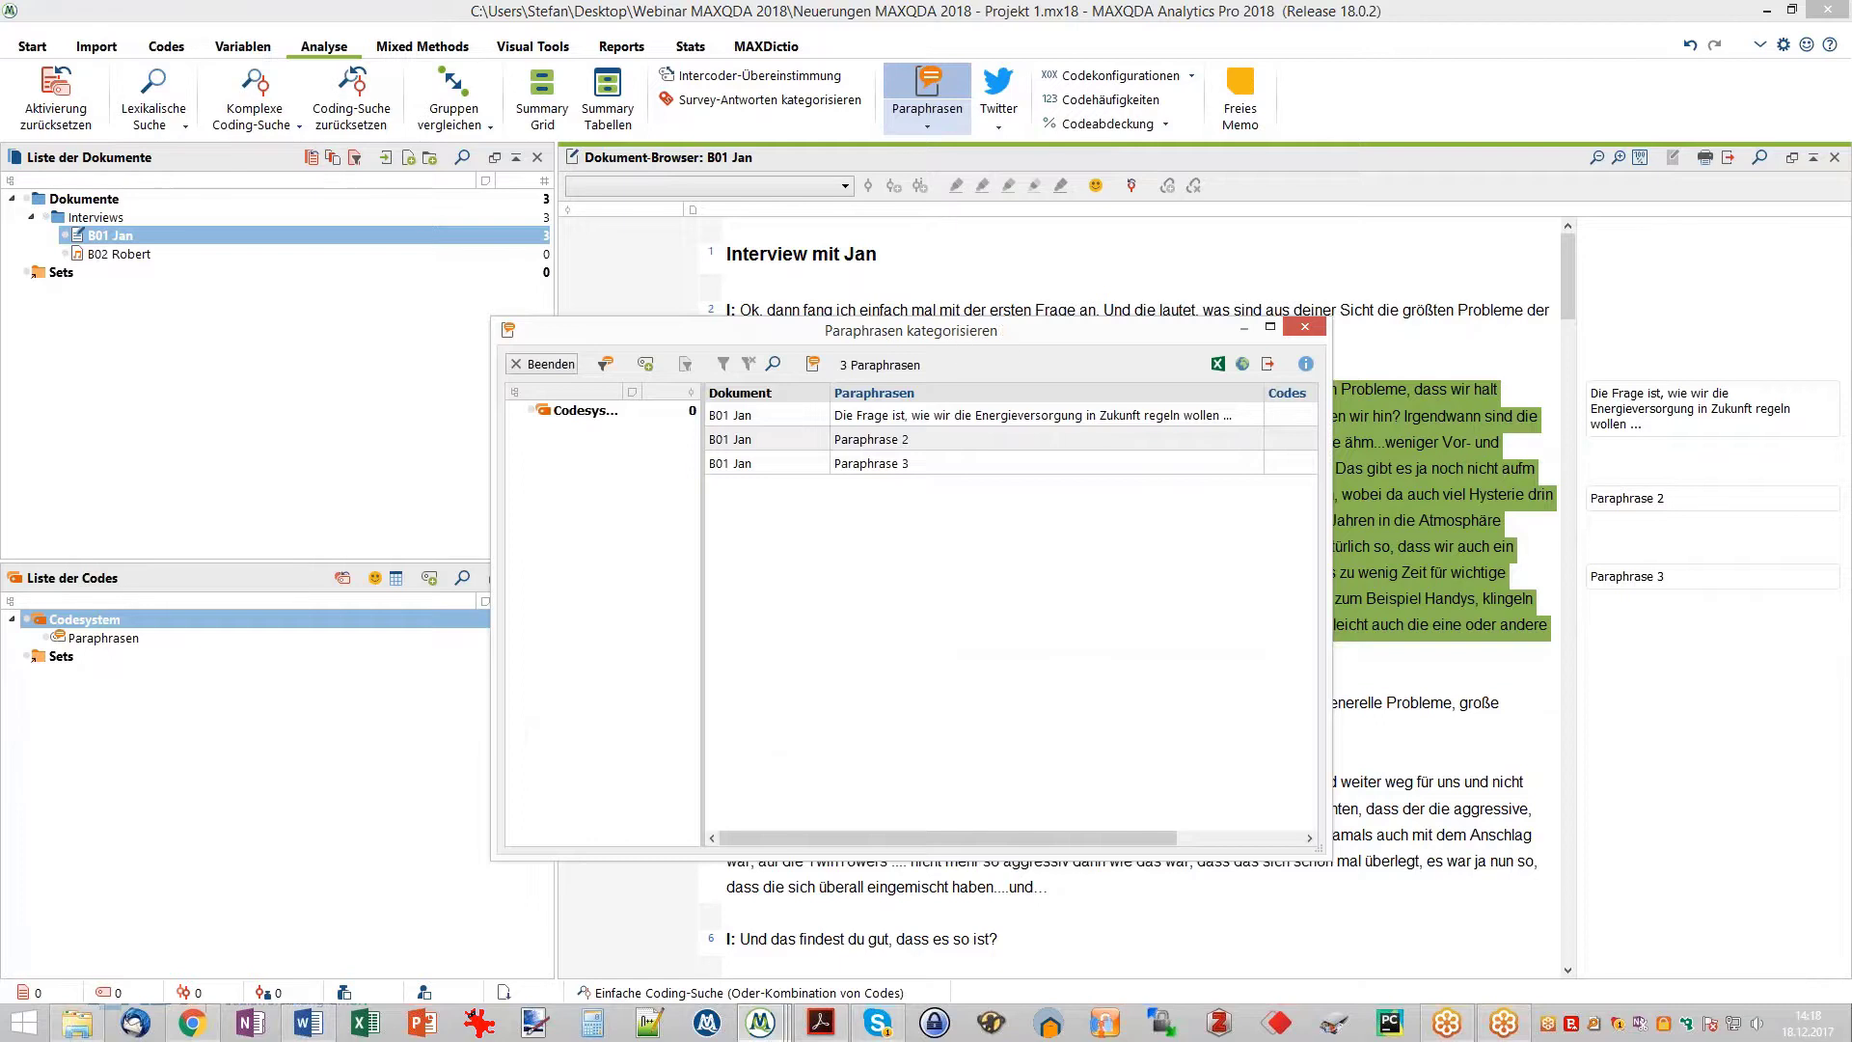
{"action": "left_click_drag", "start_coordinate": [1000, 330], "coordinate": [817, 258]}
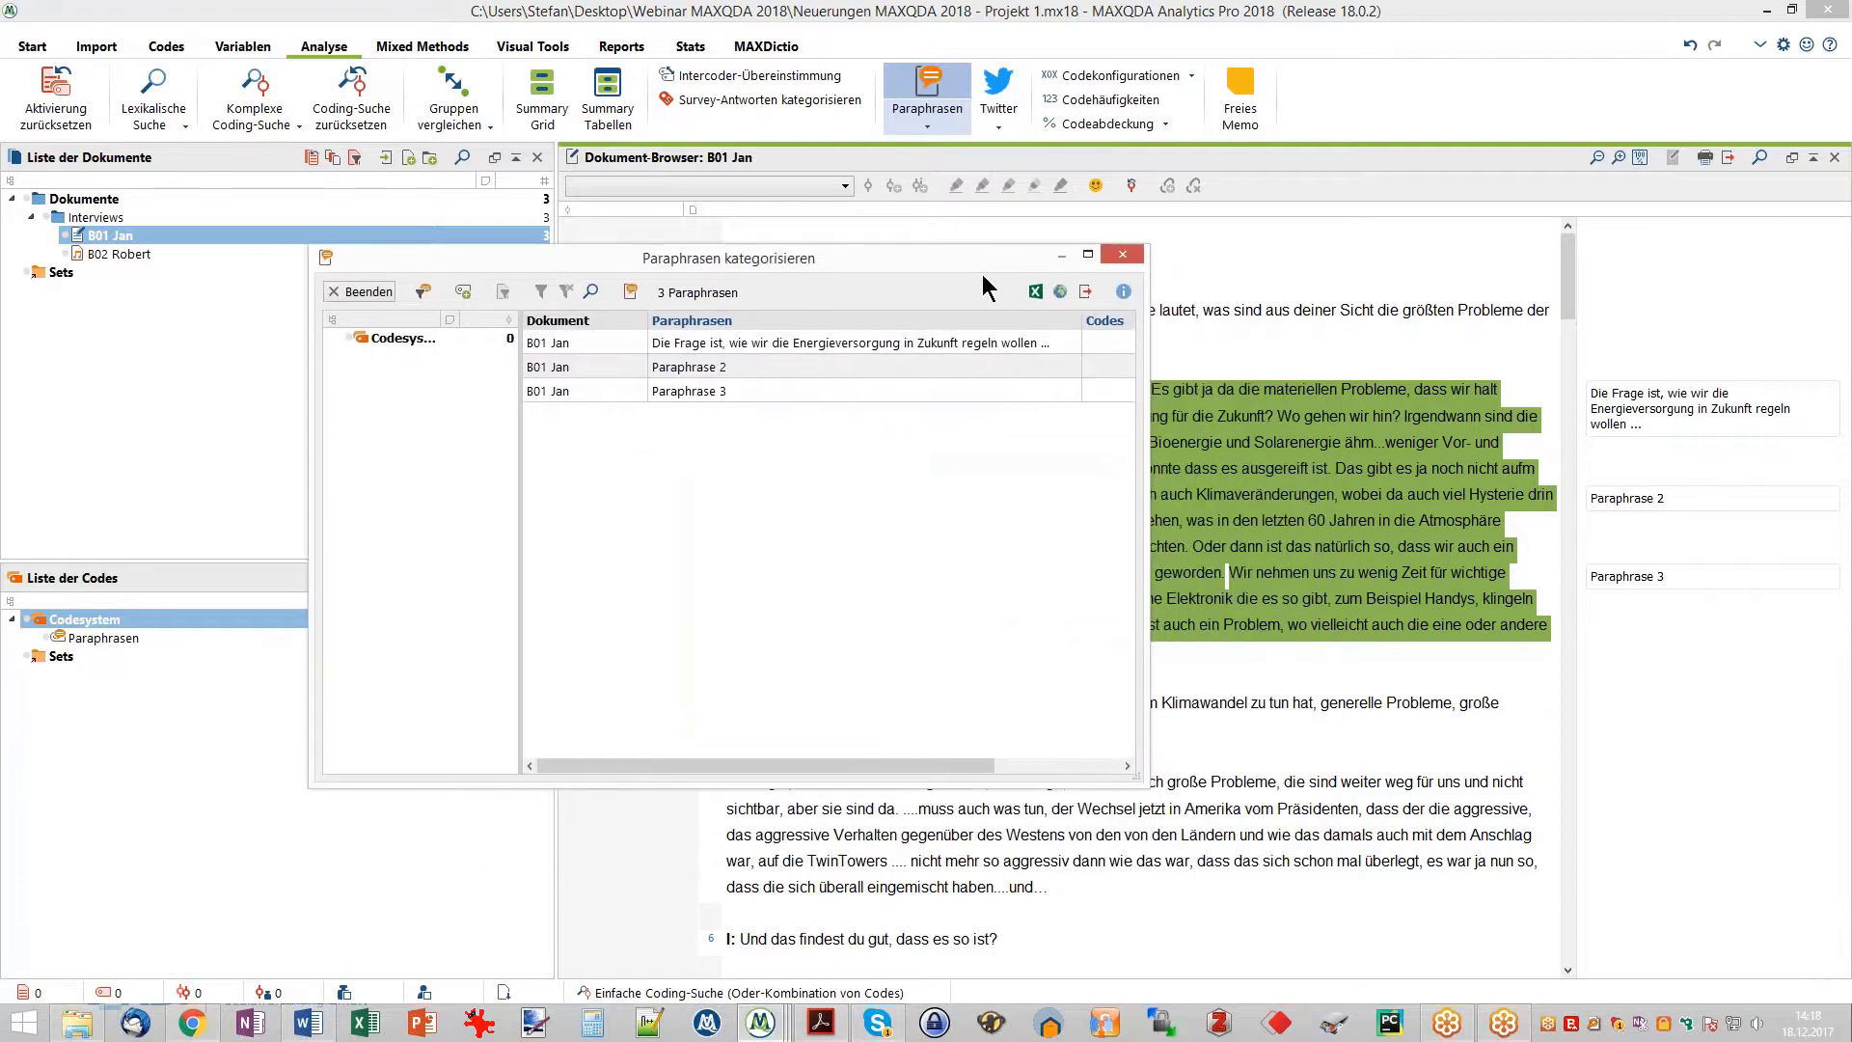
{"action": "left_click_drag", "start_coordinate": [1142, 779], "coordinate": [1464, 918]}
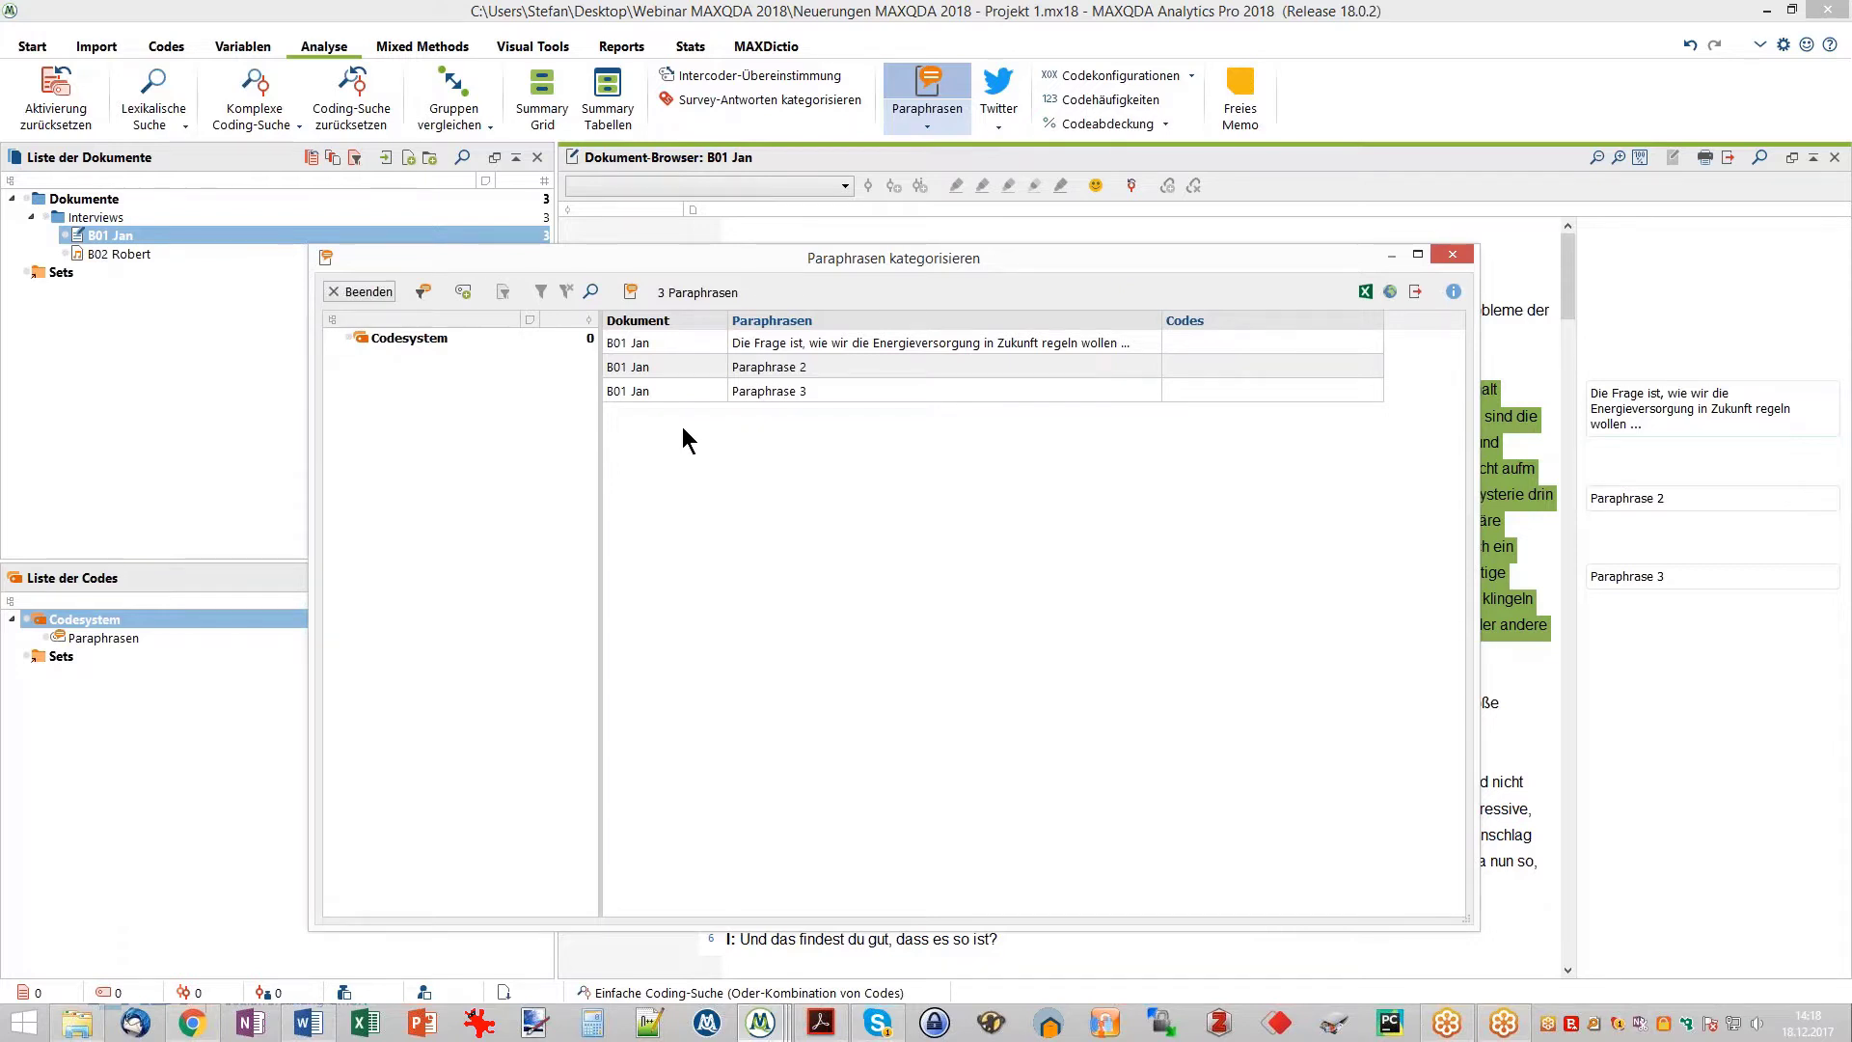
- Create a new code named "Energieversorgung" and assign it to the first paraphrase
{"action": "right_click", "coordinate": [688, 342]}
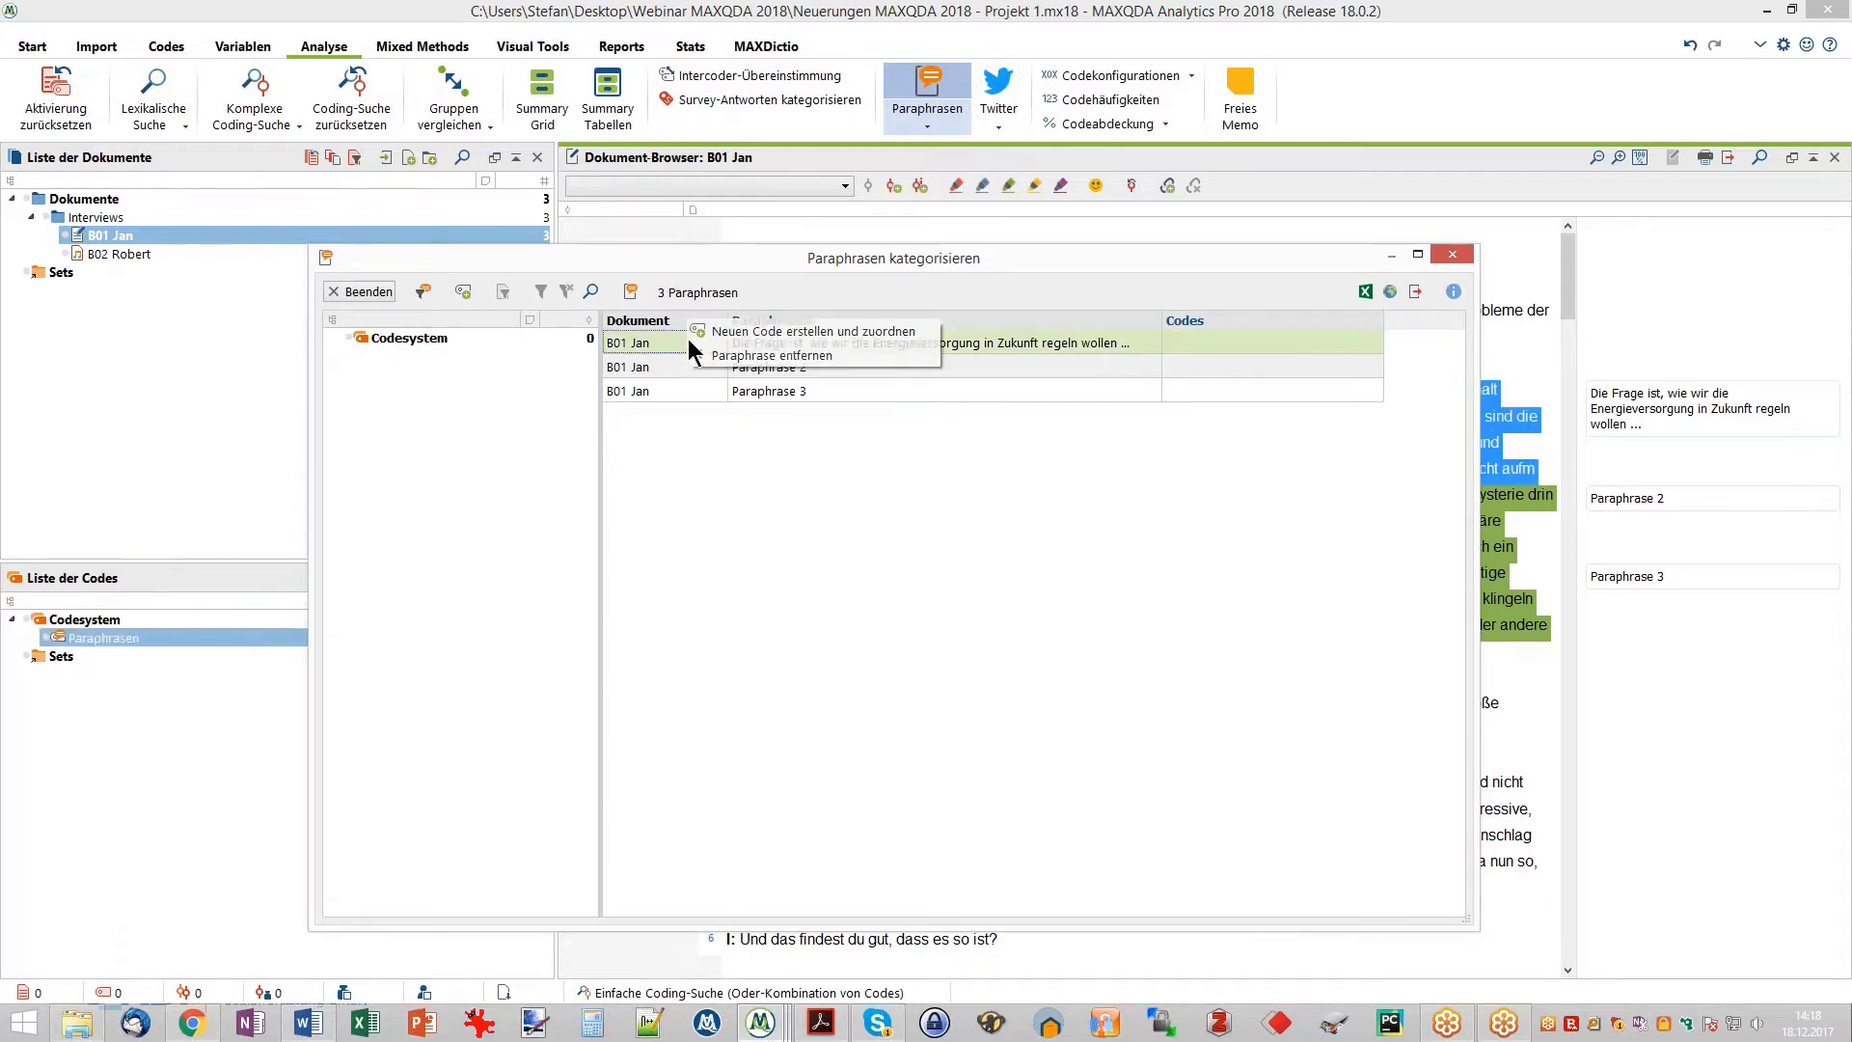
{"action": "left_click", "coordinate": [738, 333]}
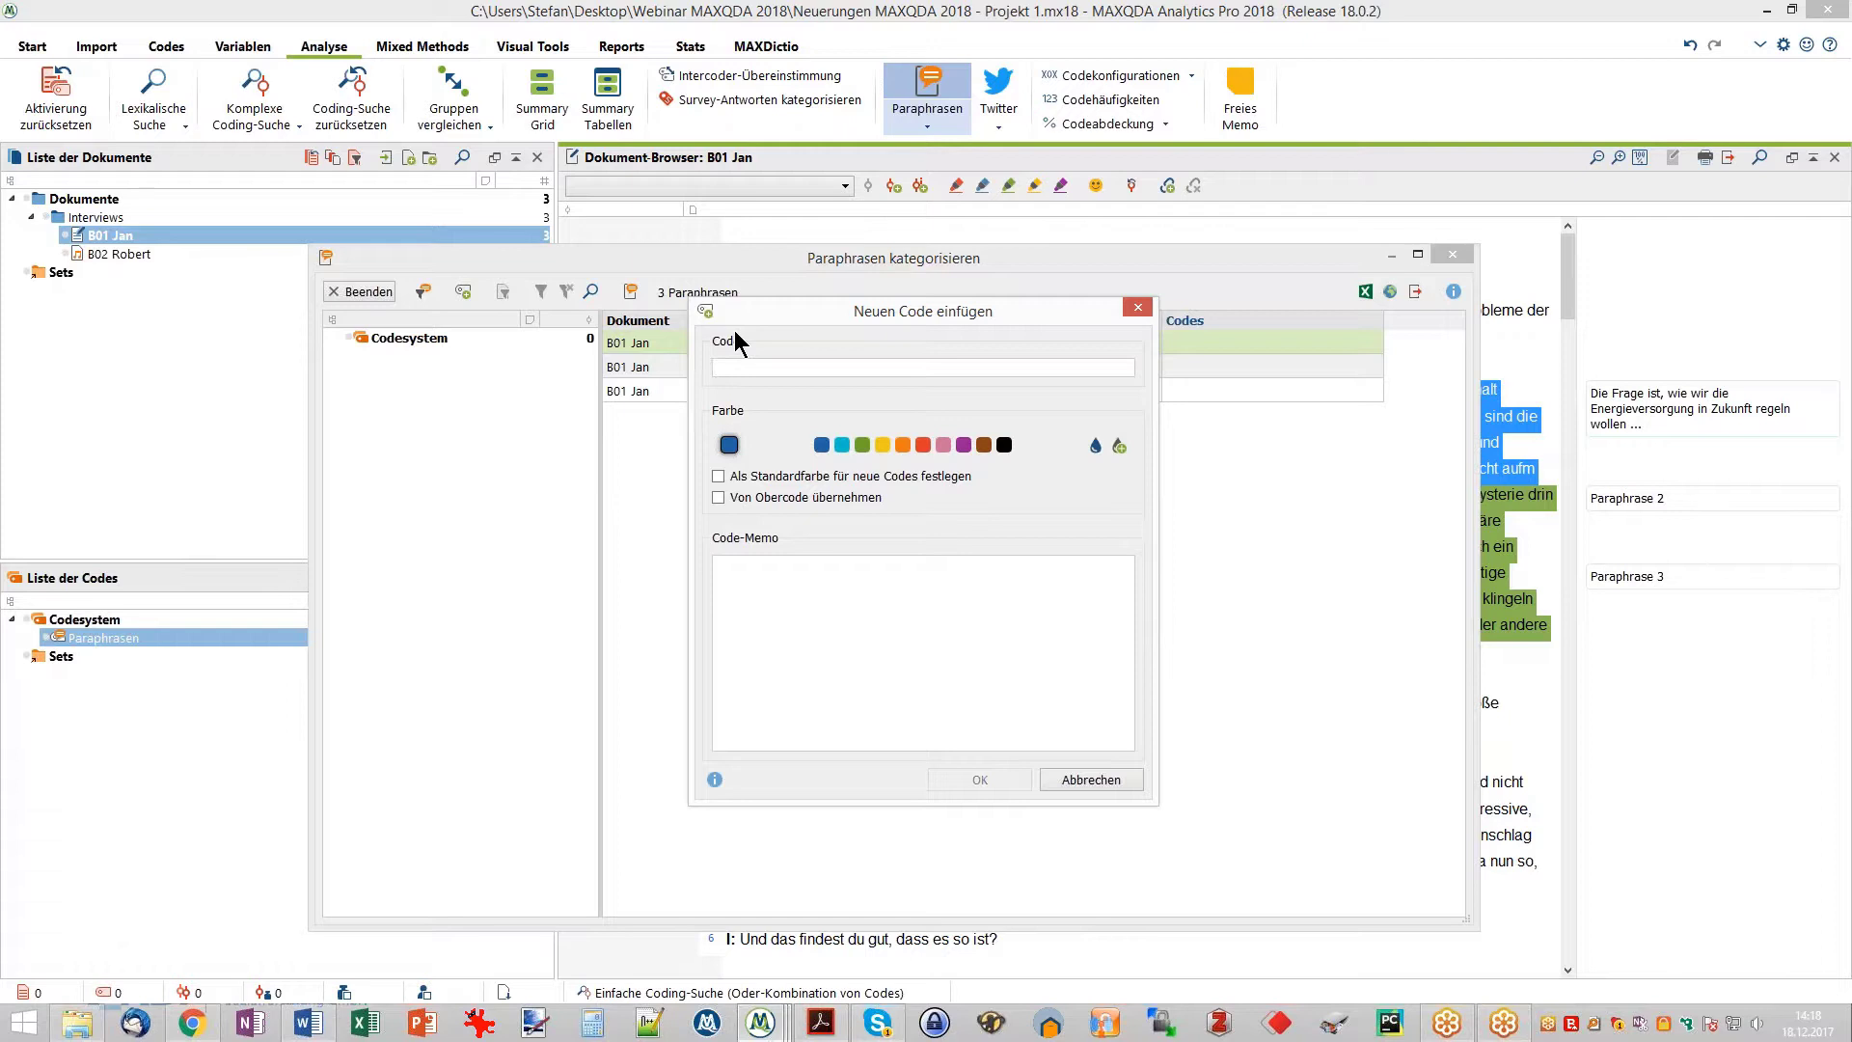
{"action": "type", "text": "Energieversorgung"}
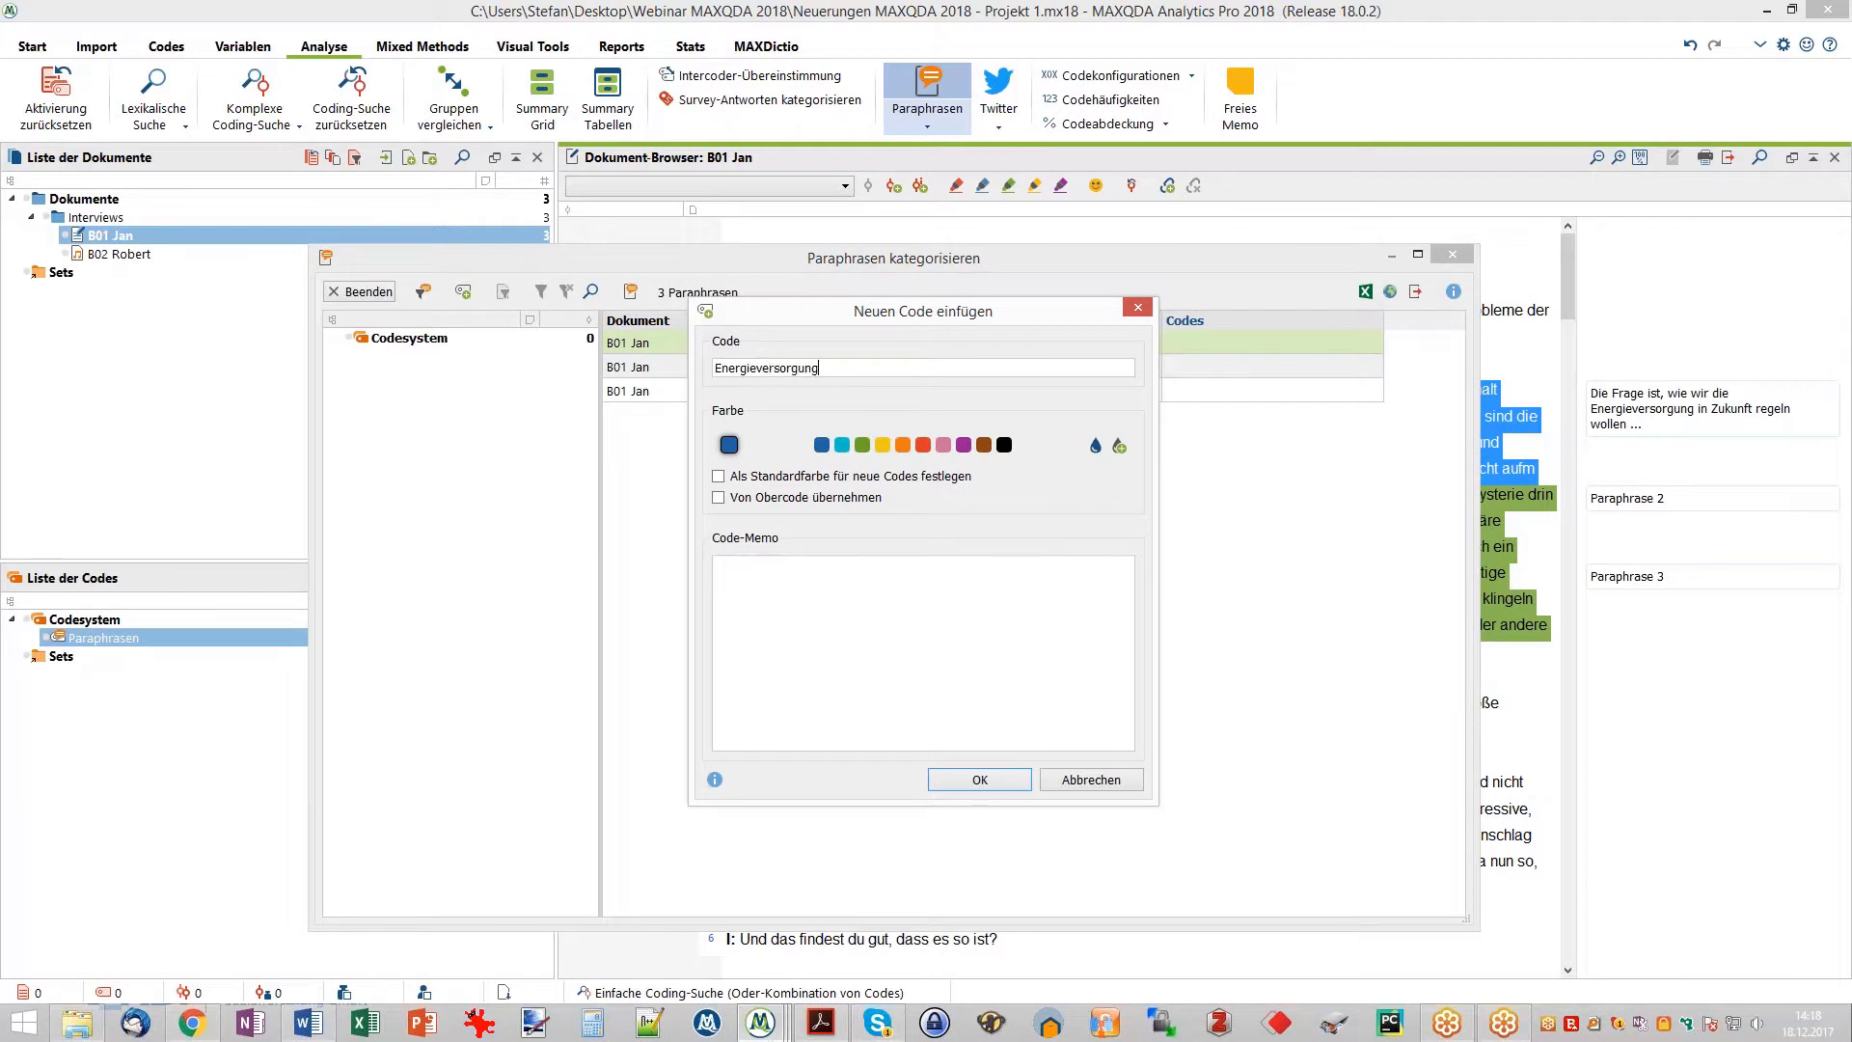
{"action": "left_click", "coordinate": [978, 780]}
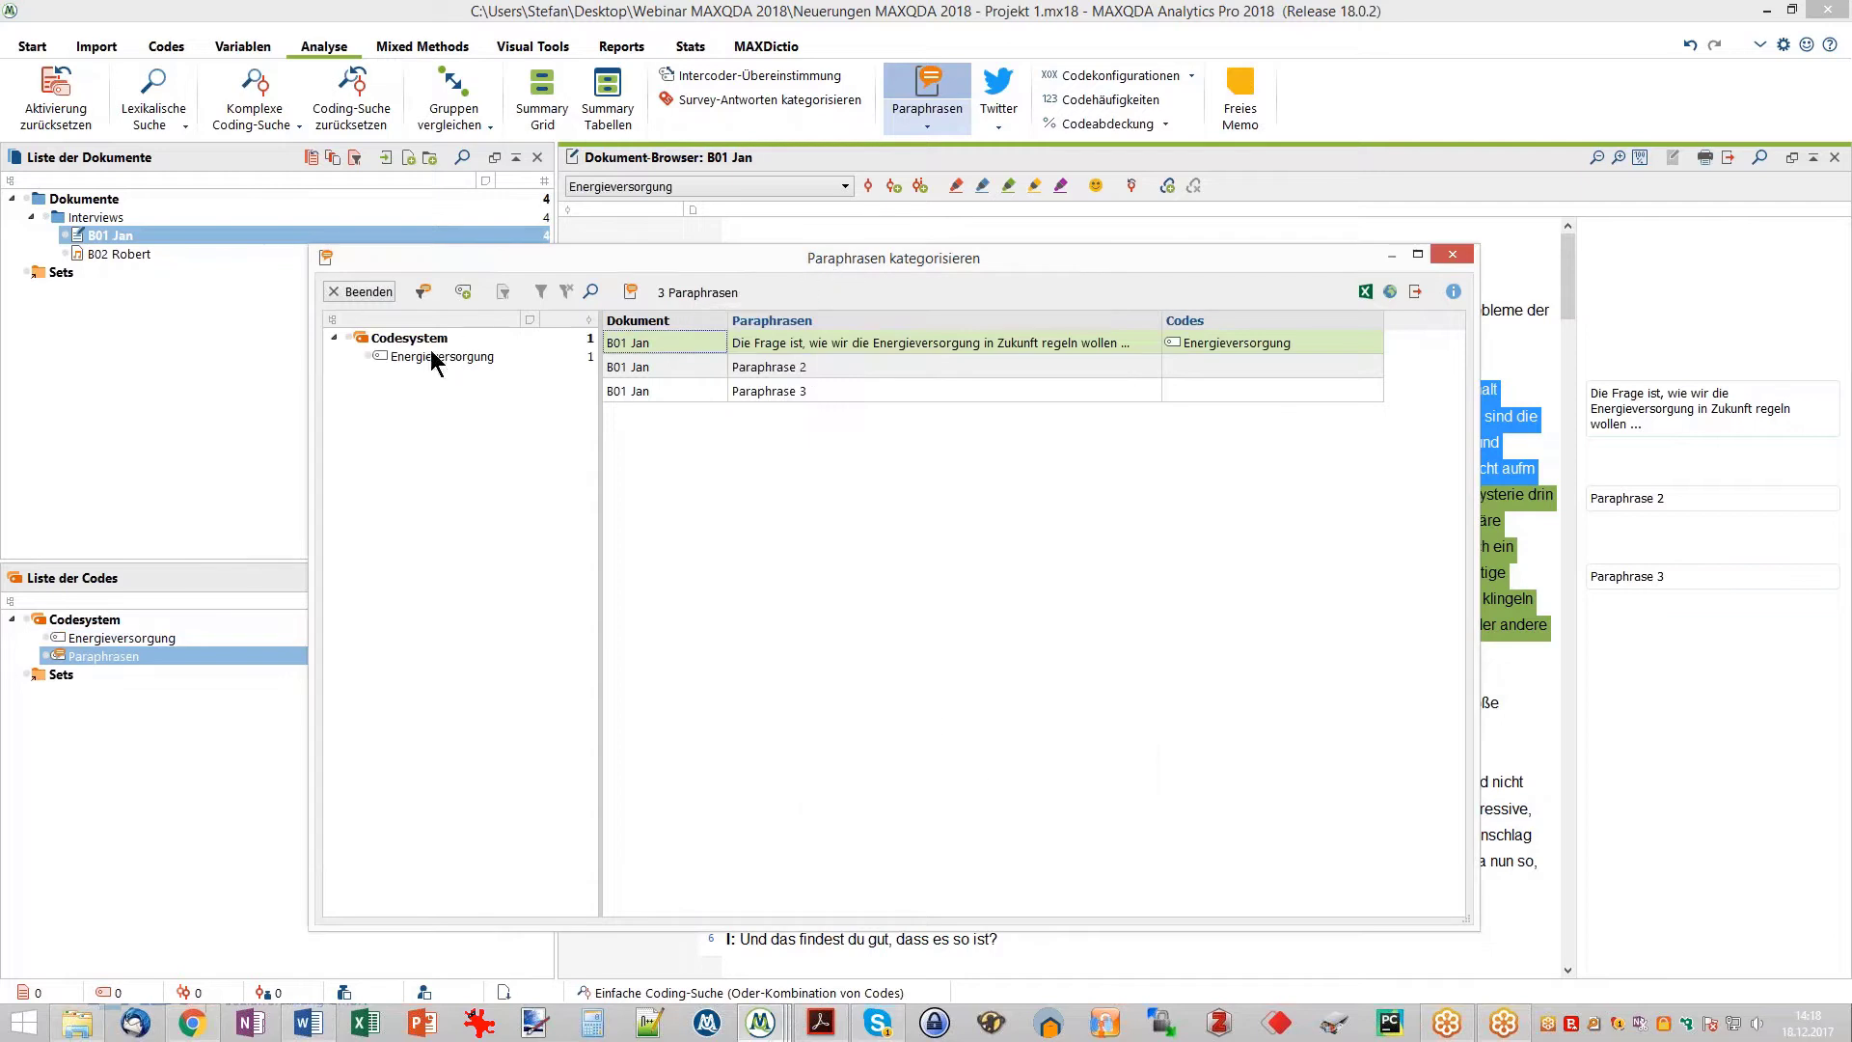
- Maximize the categorization window and assign a newly created code named "Code 2" to Paraphrase 2
{"action": "mouse_move", "coordinate": [431, 363]}
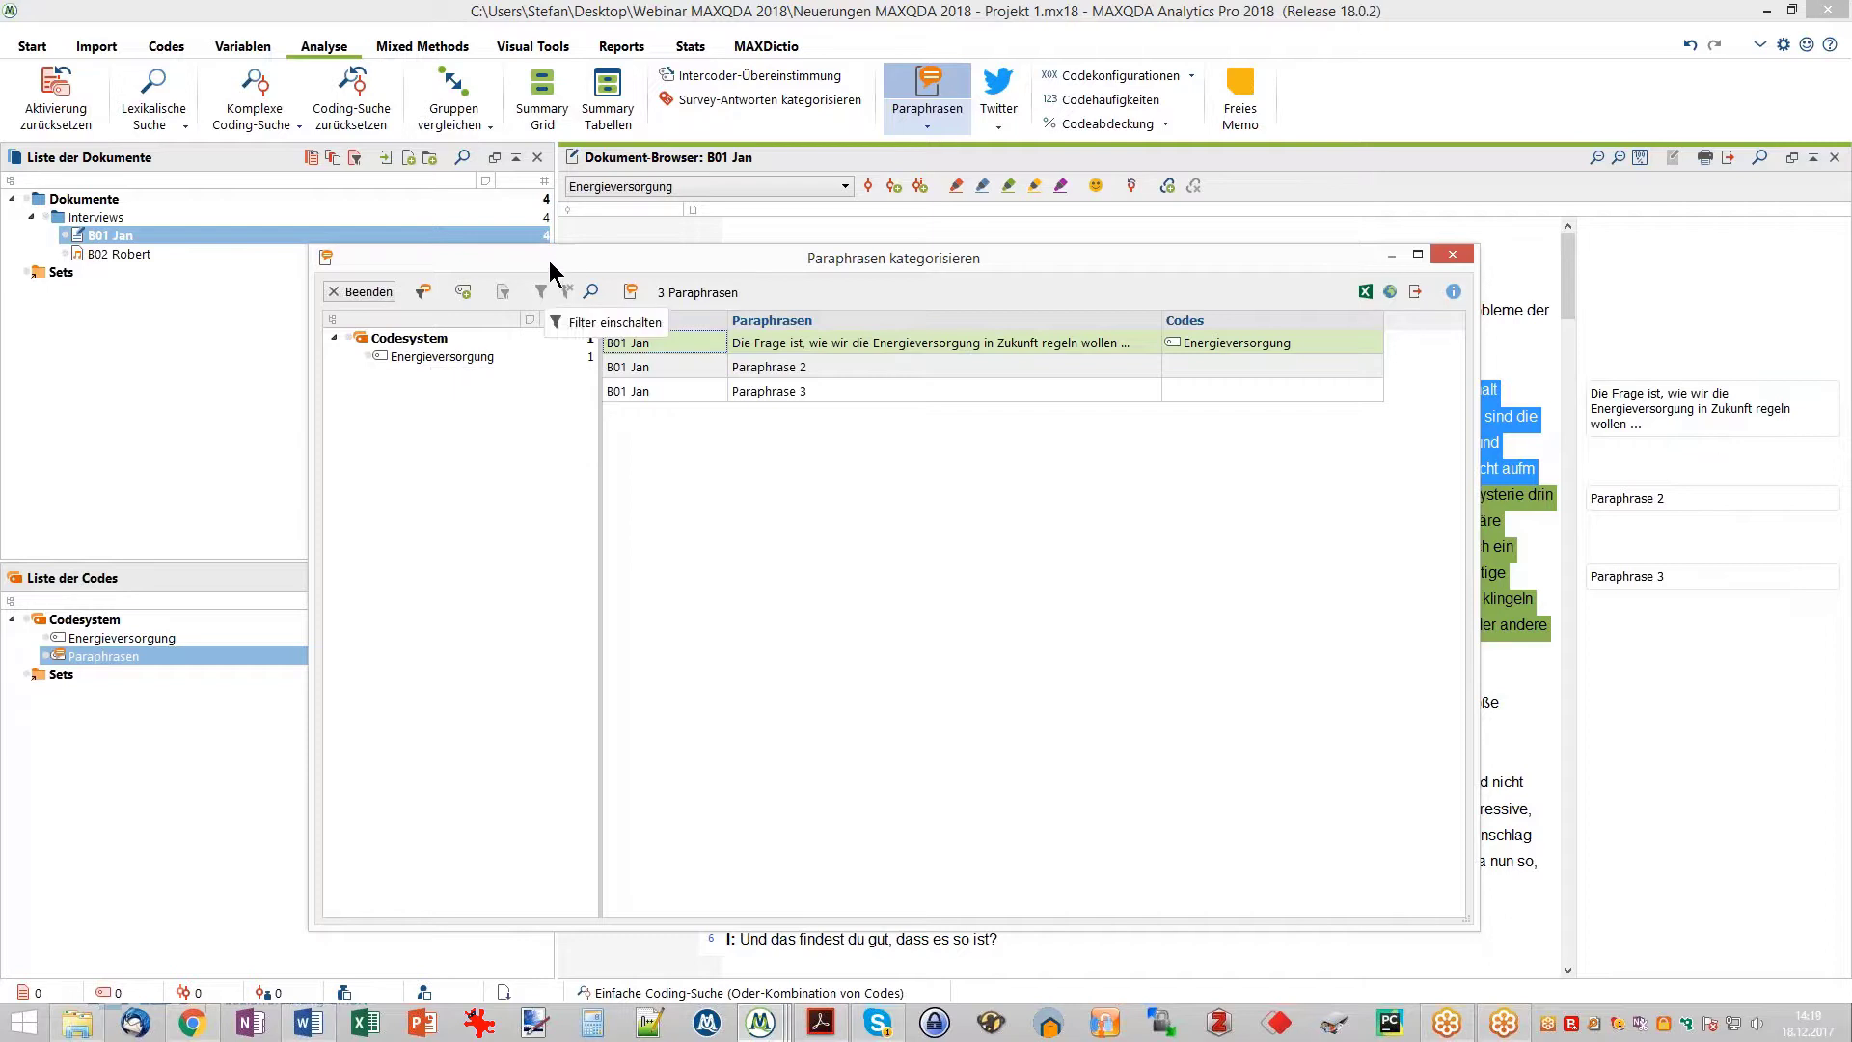
{"action": "key", "text": "super+Up"}
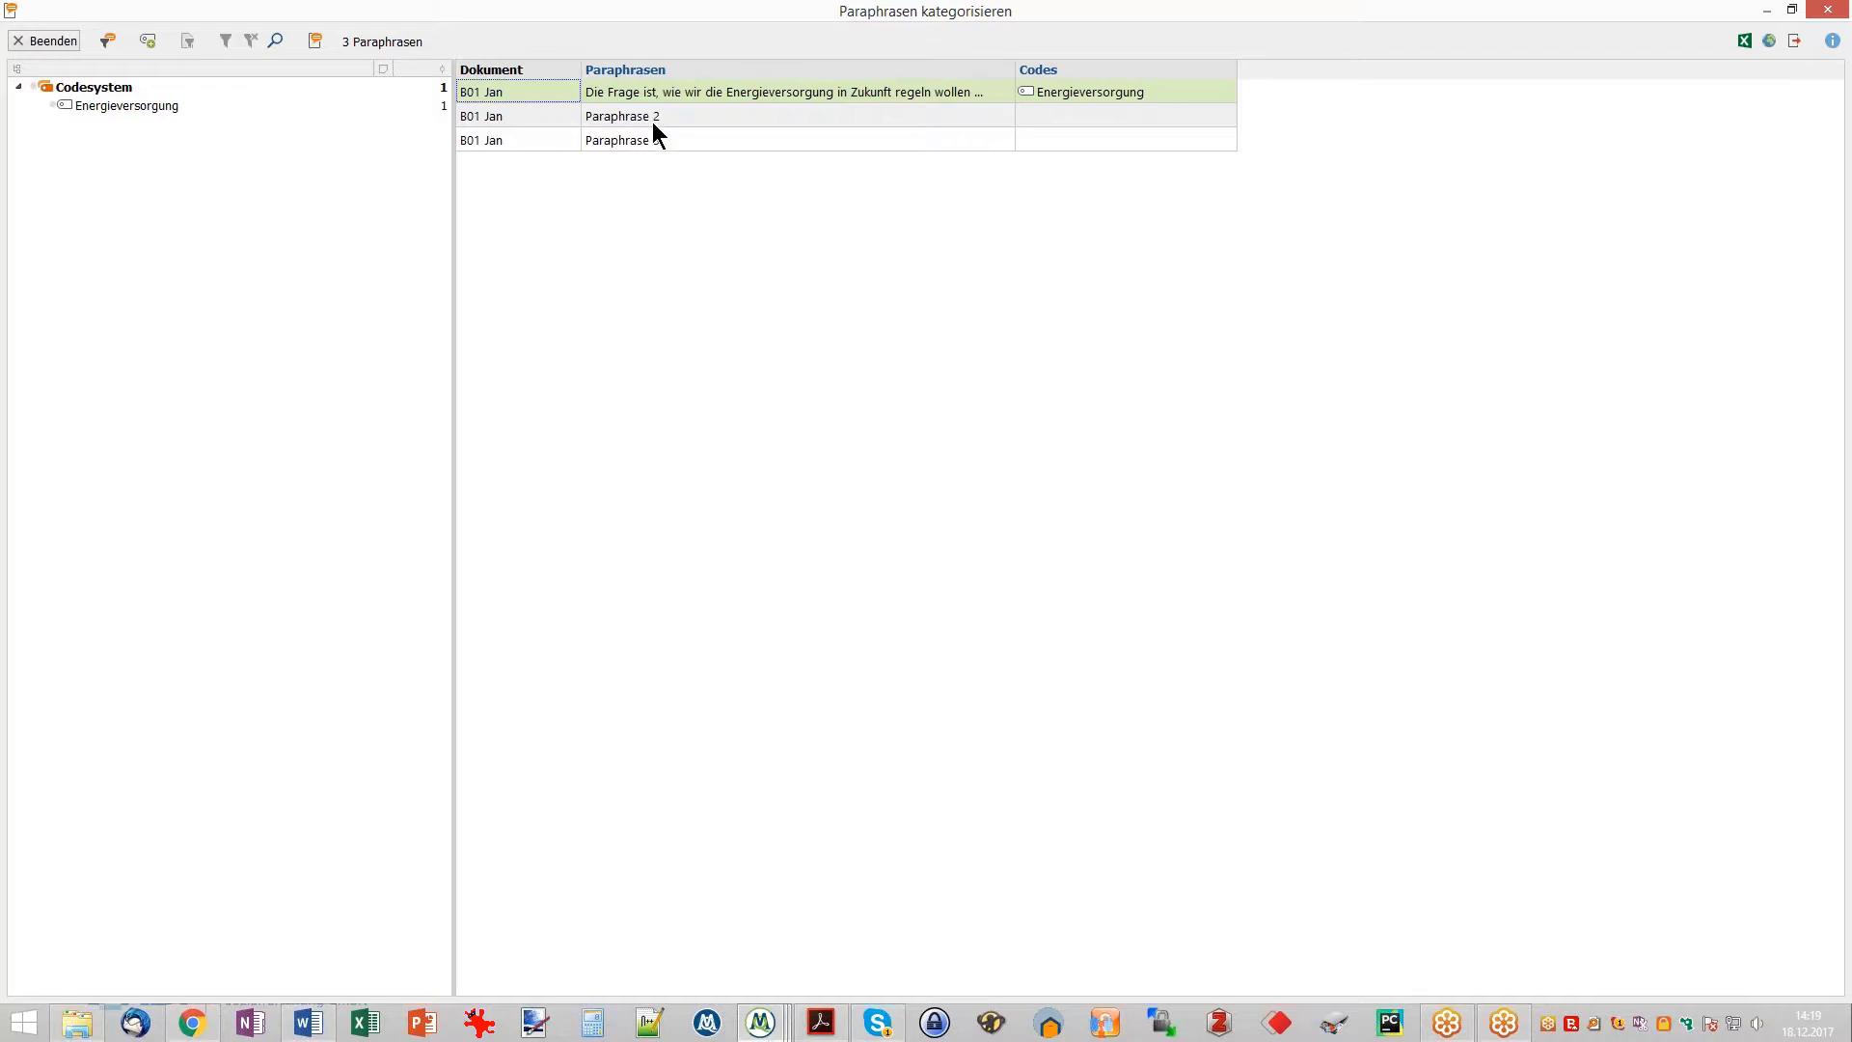
{"action": "right_click", "coordinate": [546, 116]}
{"action": "left_click", "coordinate": [564, 110]}
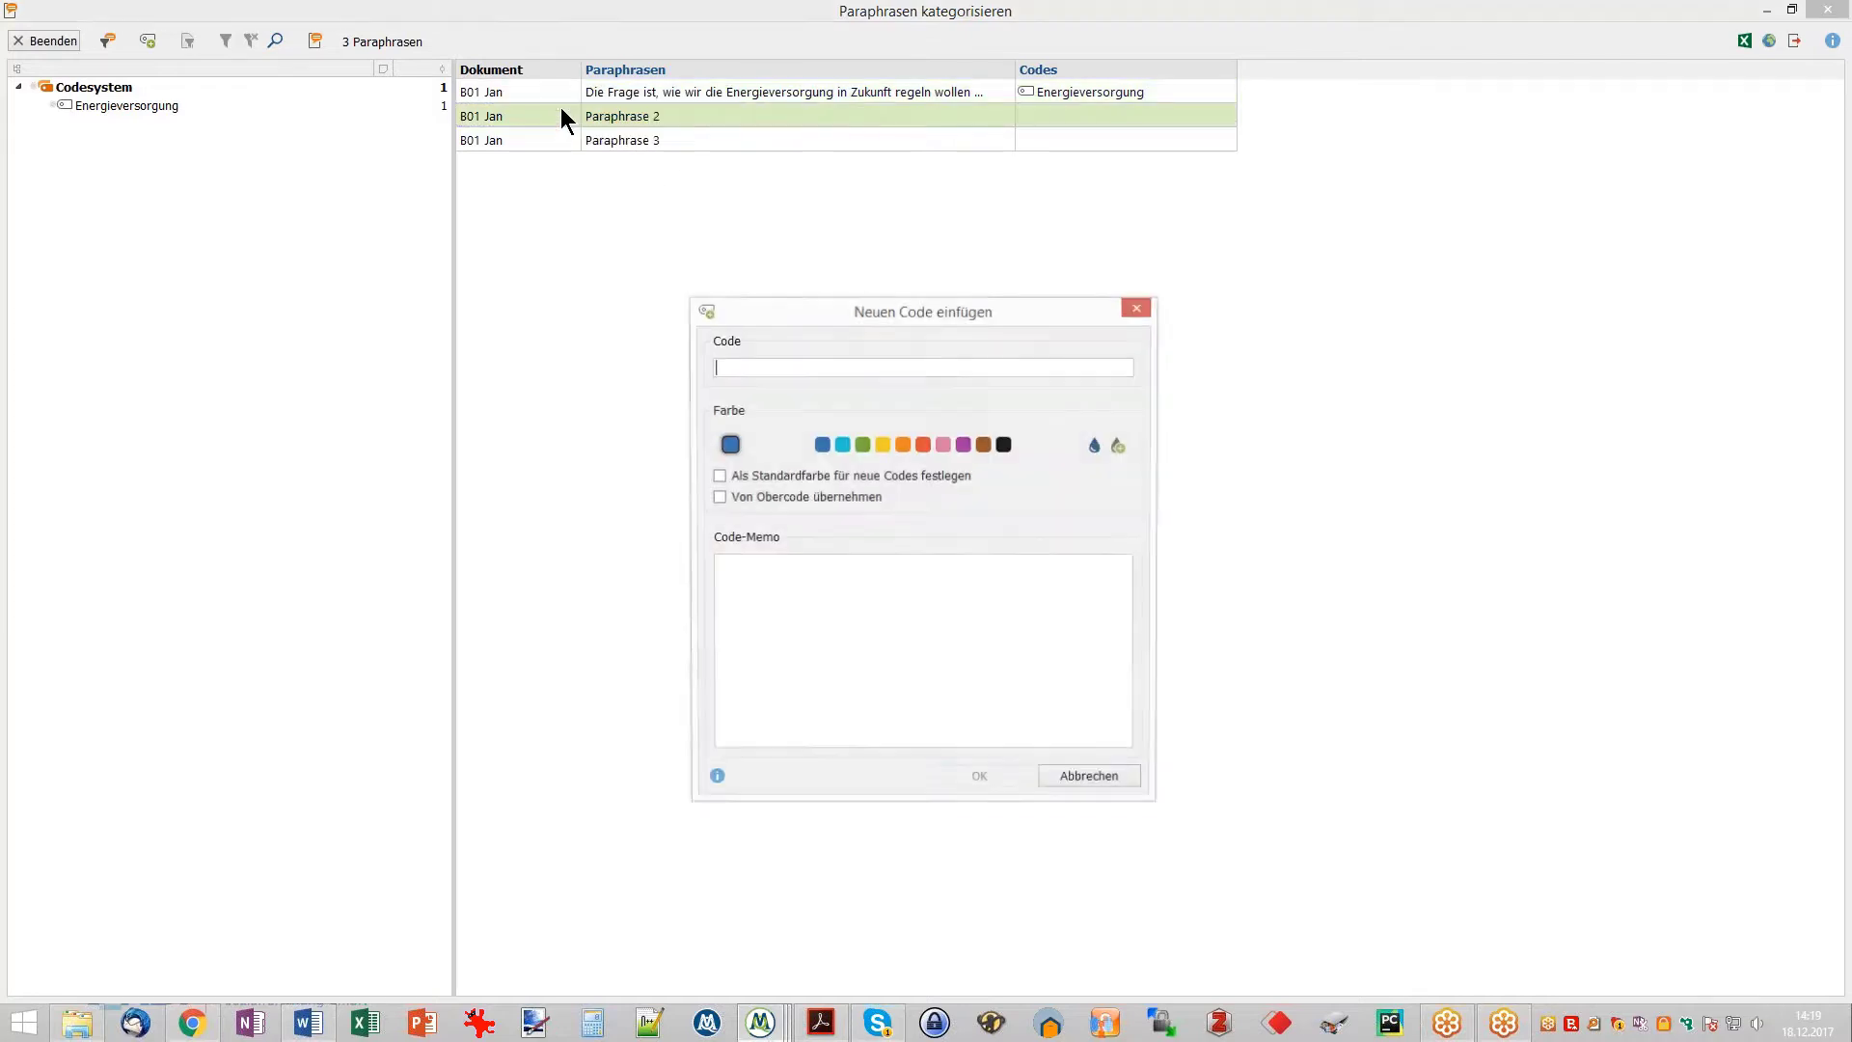
{"action": "type", "text": "Code 2"}
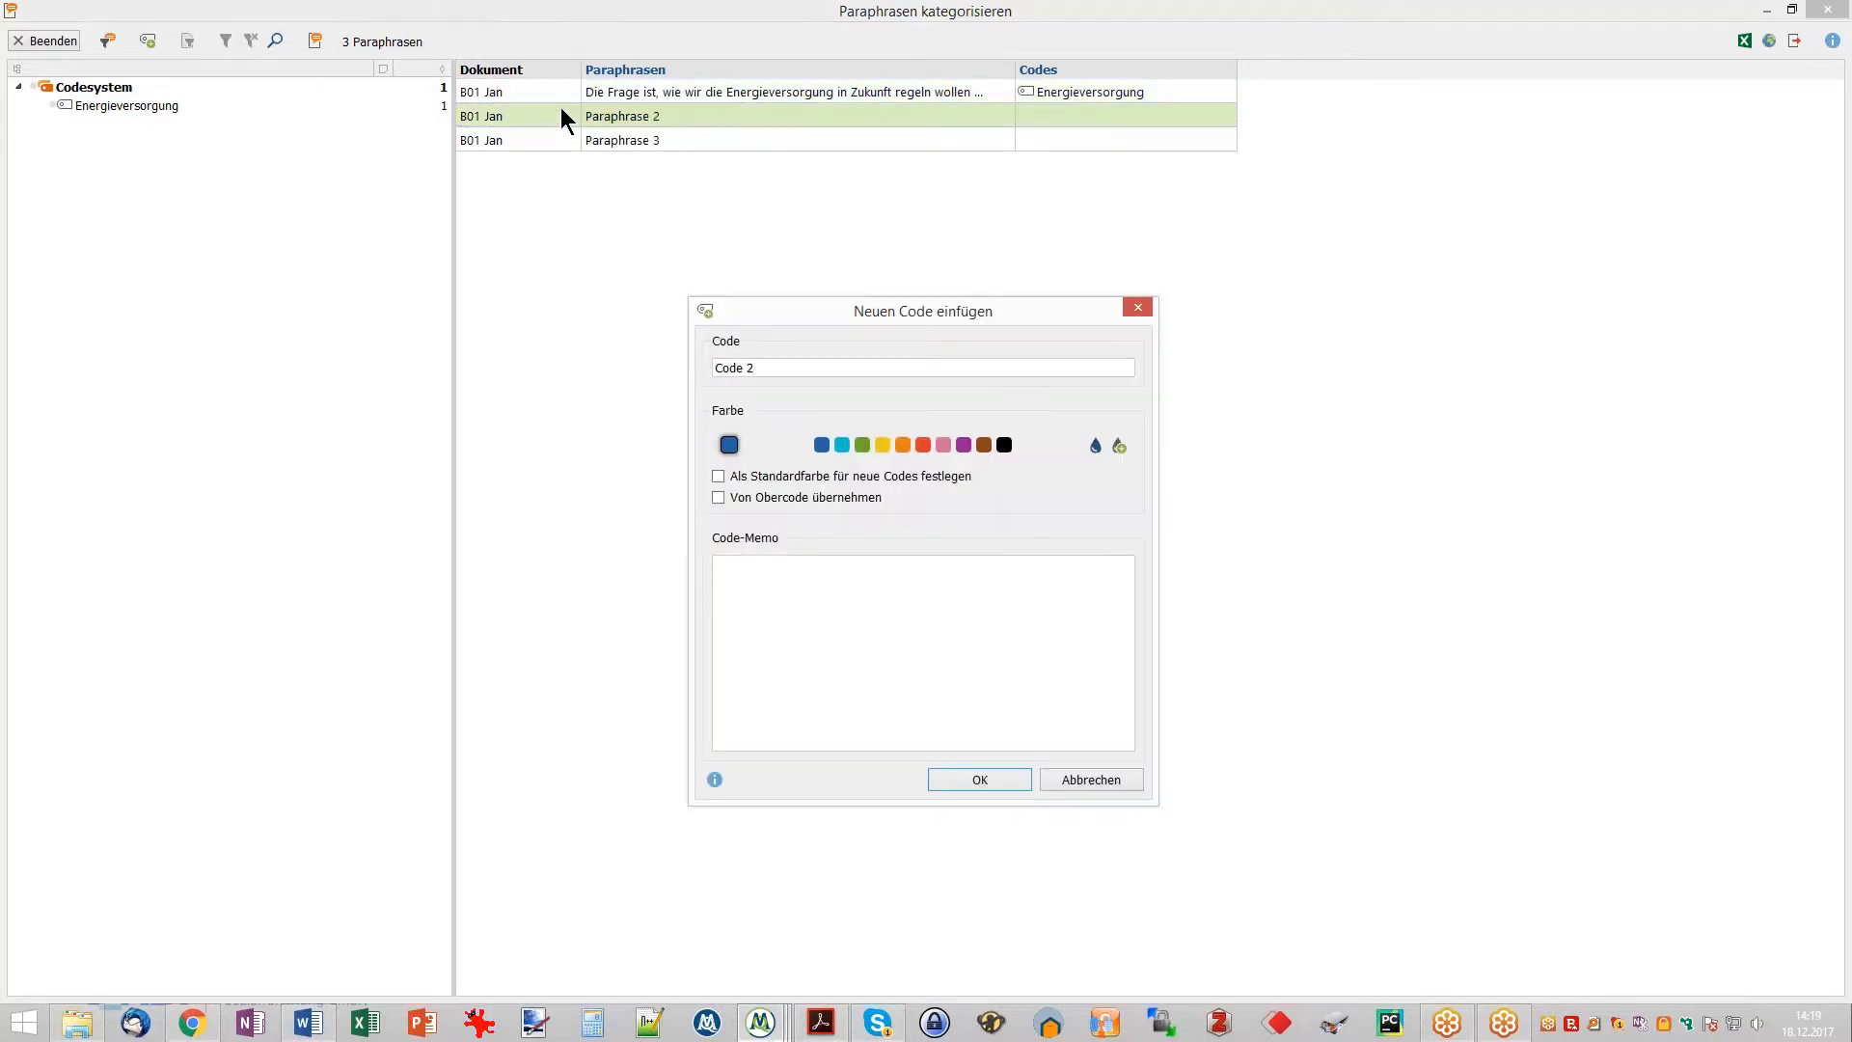
{"action": "key", "text": "Return"}
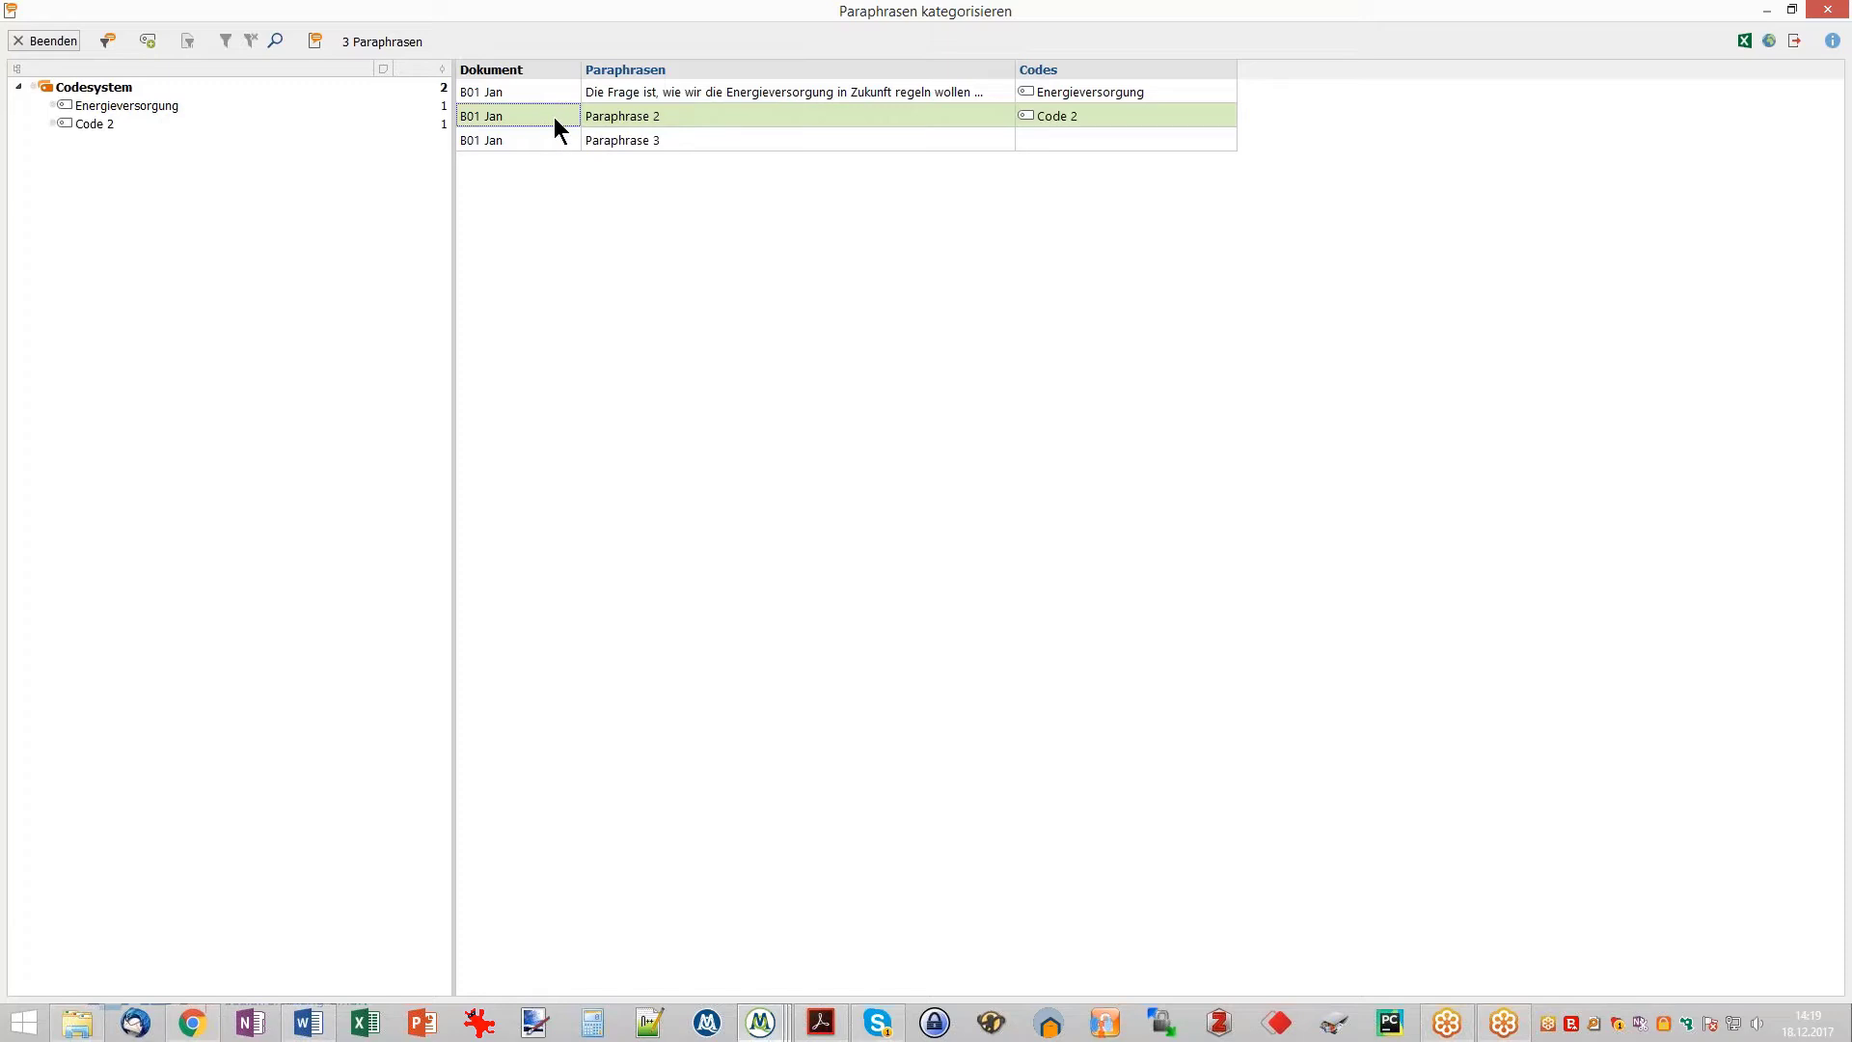
- Assign the code Energieversorgung to Paraphrase 2 as well, and Code 2 to Paraphrase 3
{"action": "left_click_drag", "start_coordinate": [553, 118], "coordinate": [330, 118]}
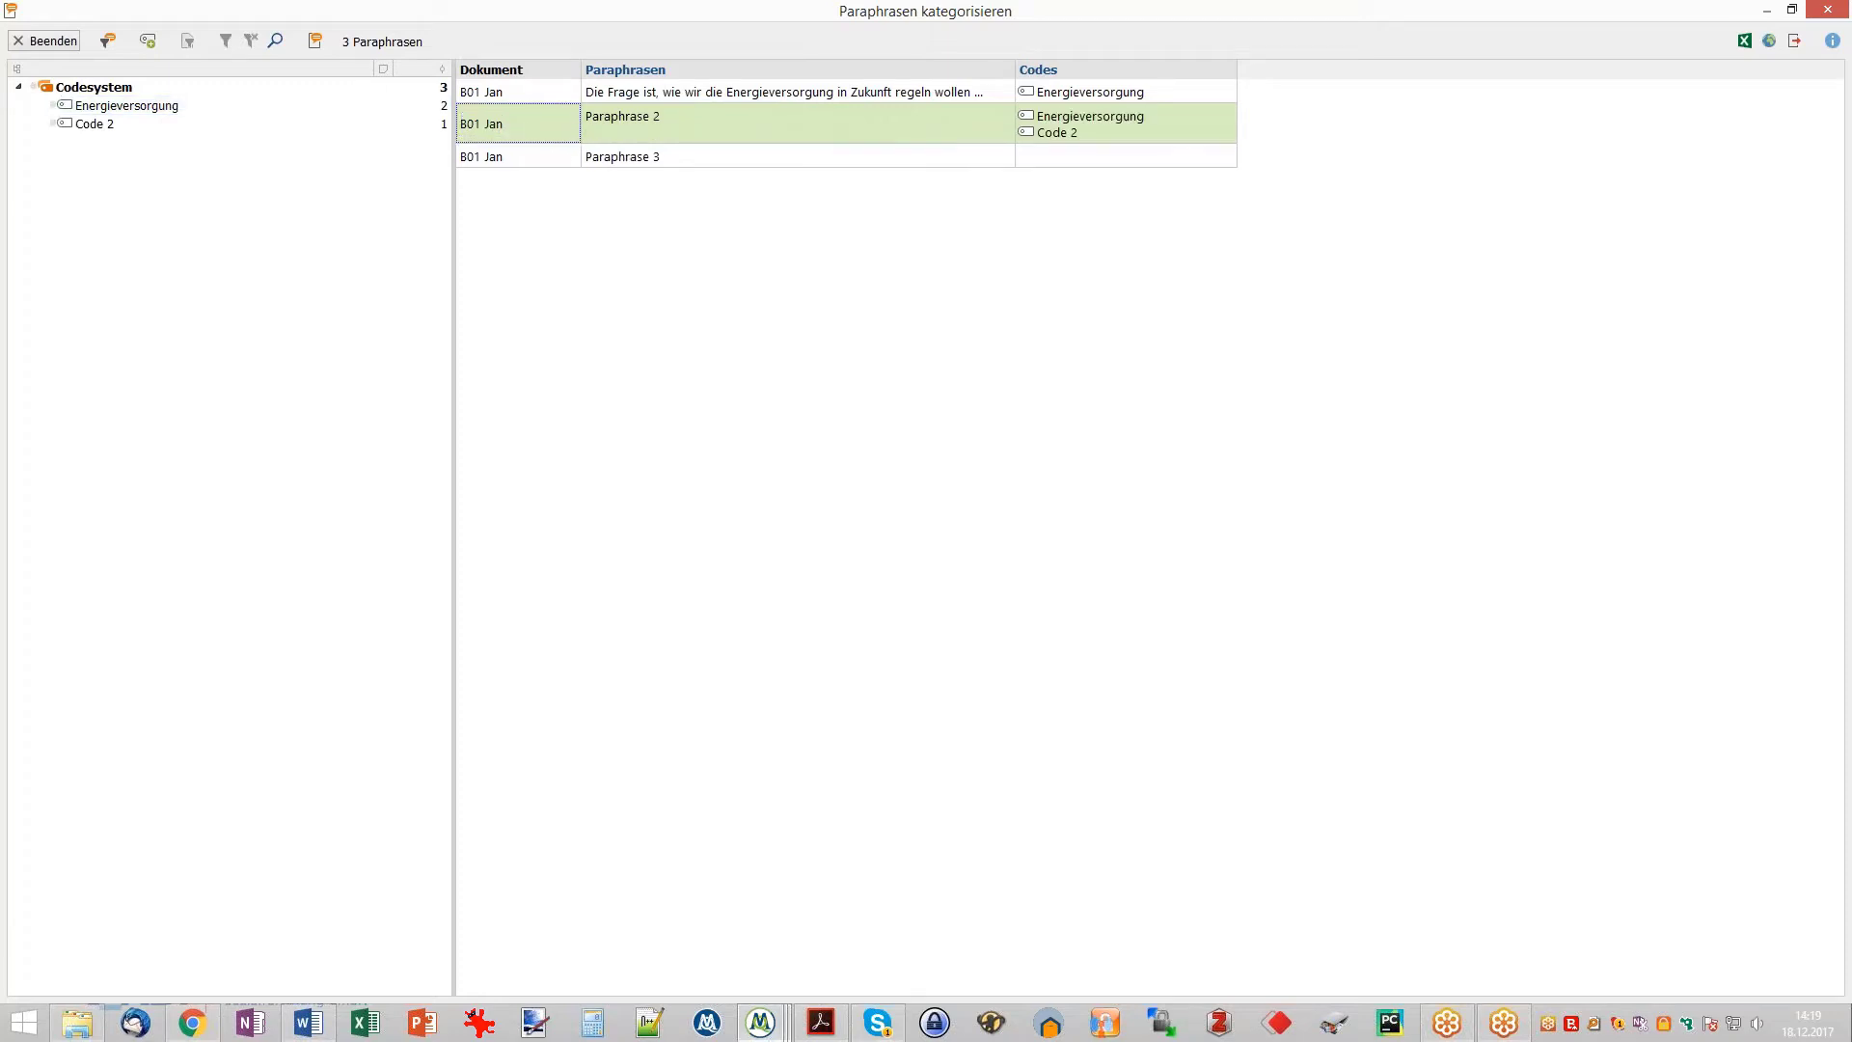
{"action": "left_click_drag", "start_coordinate": [478, 156], "coordinate": [319, 124]}
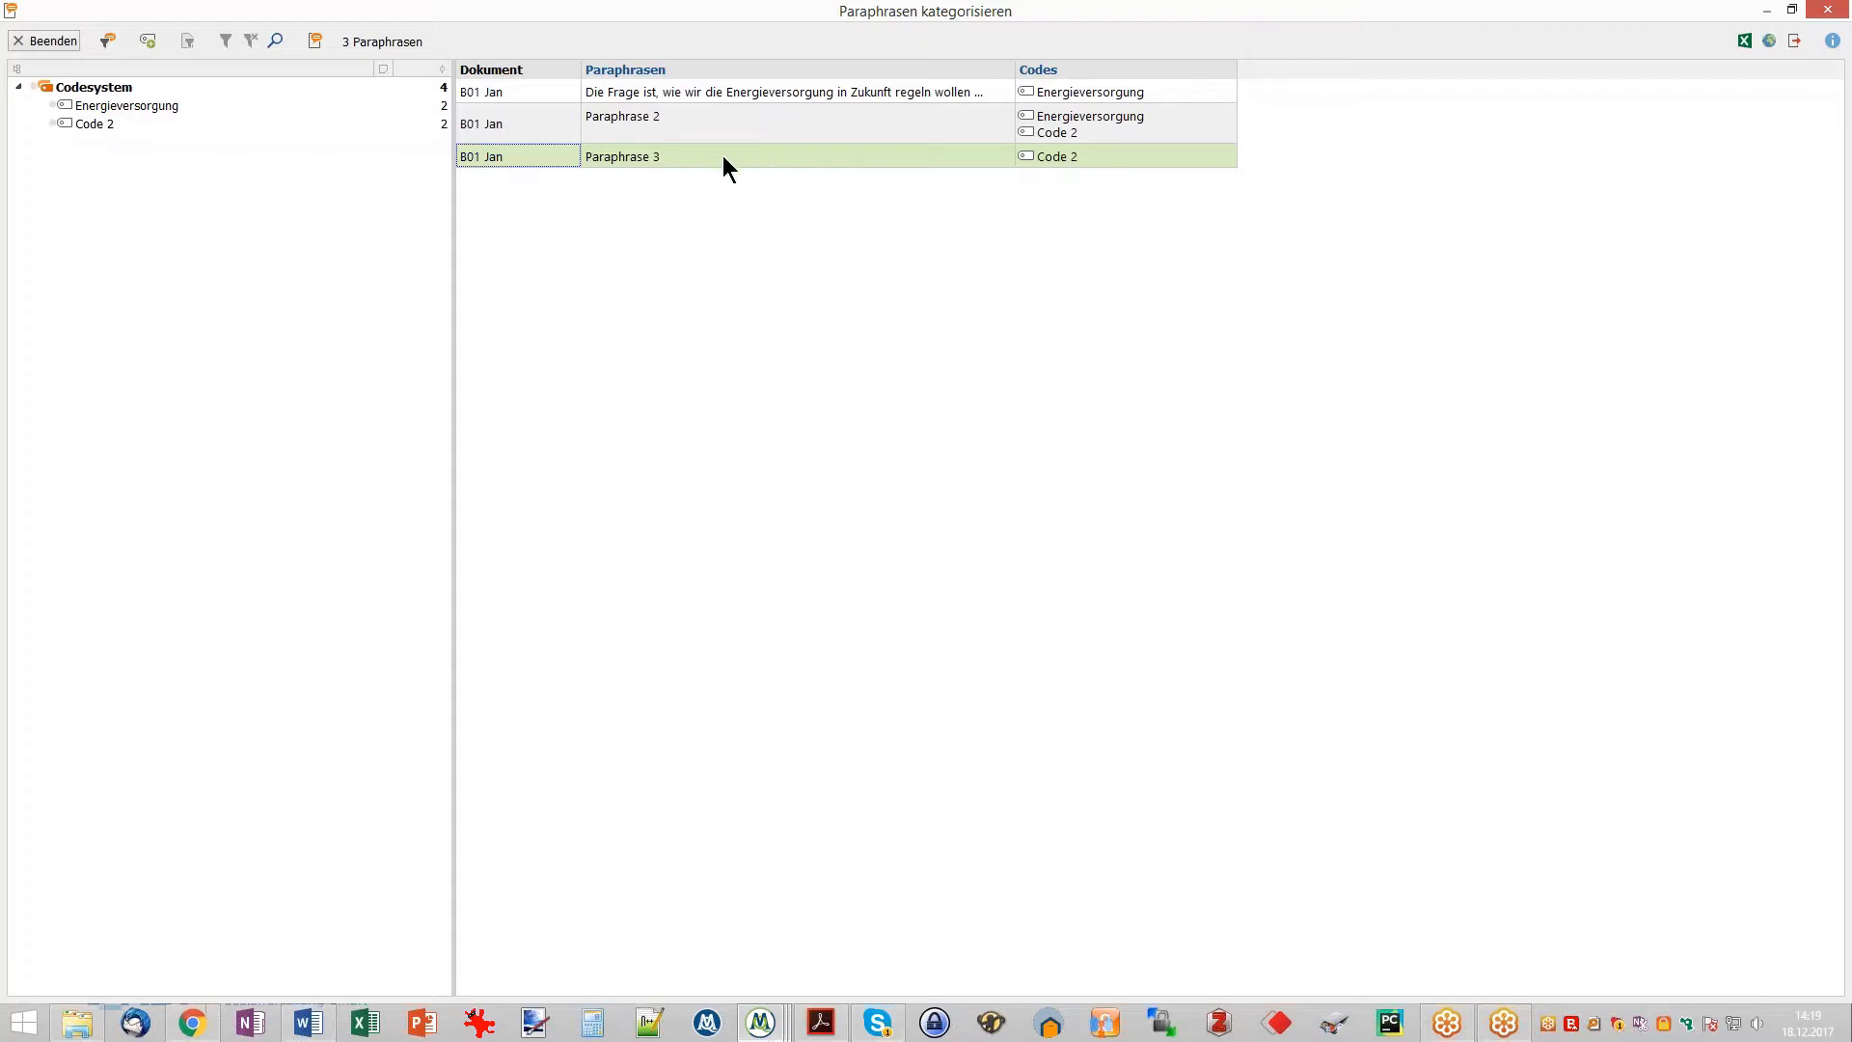
- Show the paraphrased original text beside the paraphrases, and make Code 2 a subcode of Energieversorgung before ending the categorization
{"action": "left_click", "coordinate": [316, 40]}
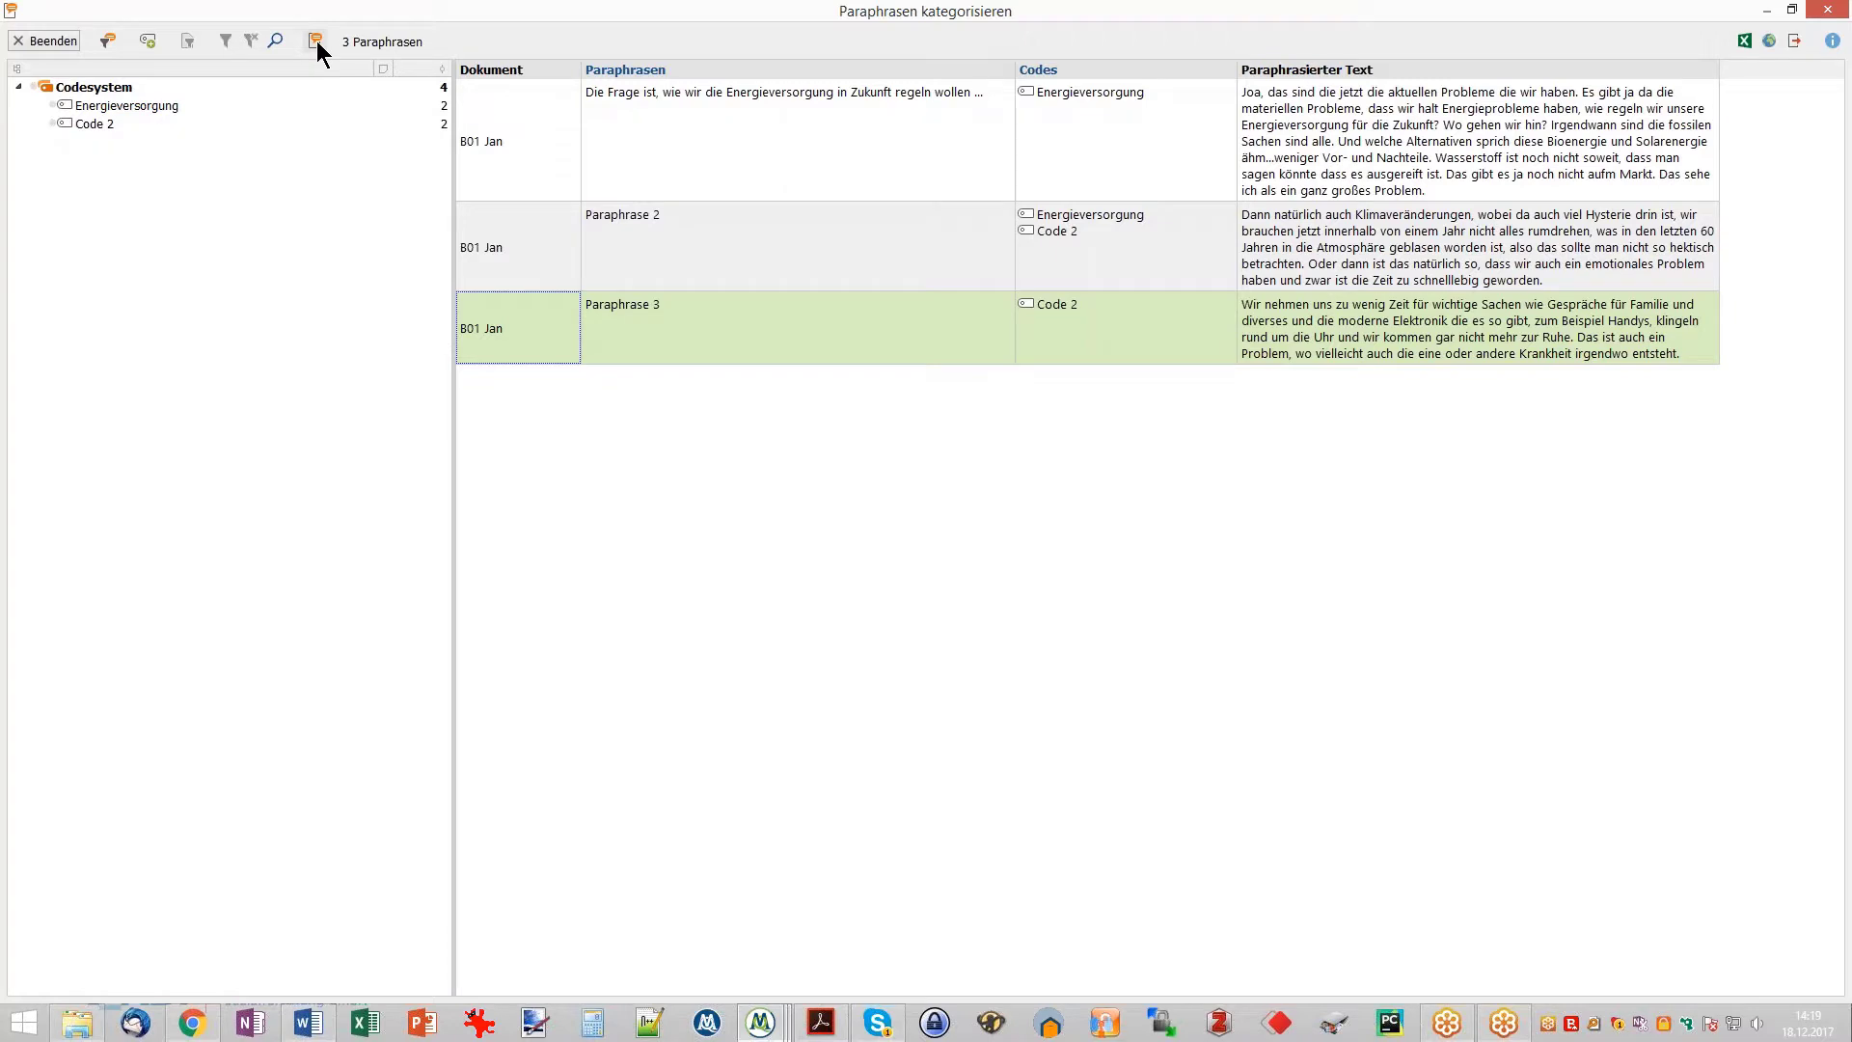
{"action": "left_click", "coordinate": [316, 40]}
{"action": "left_click", "coordinate": [129, 123]}
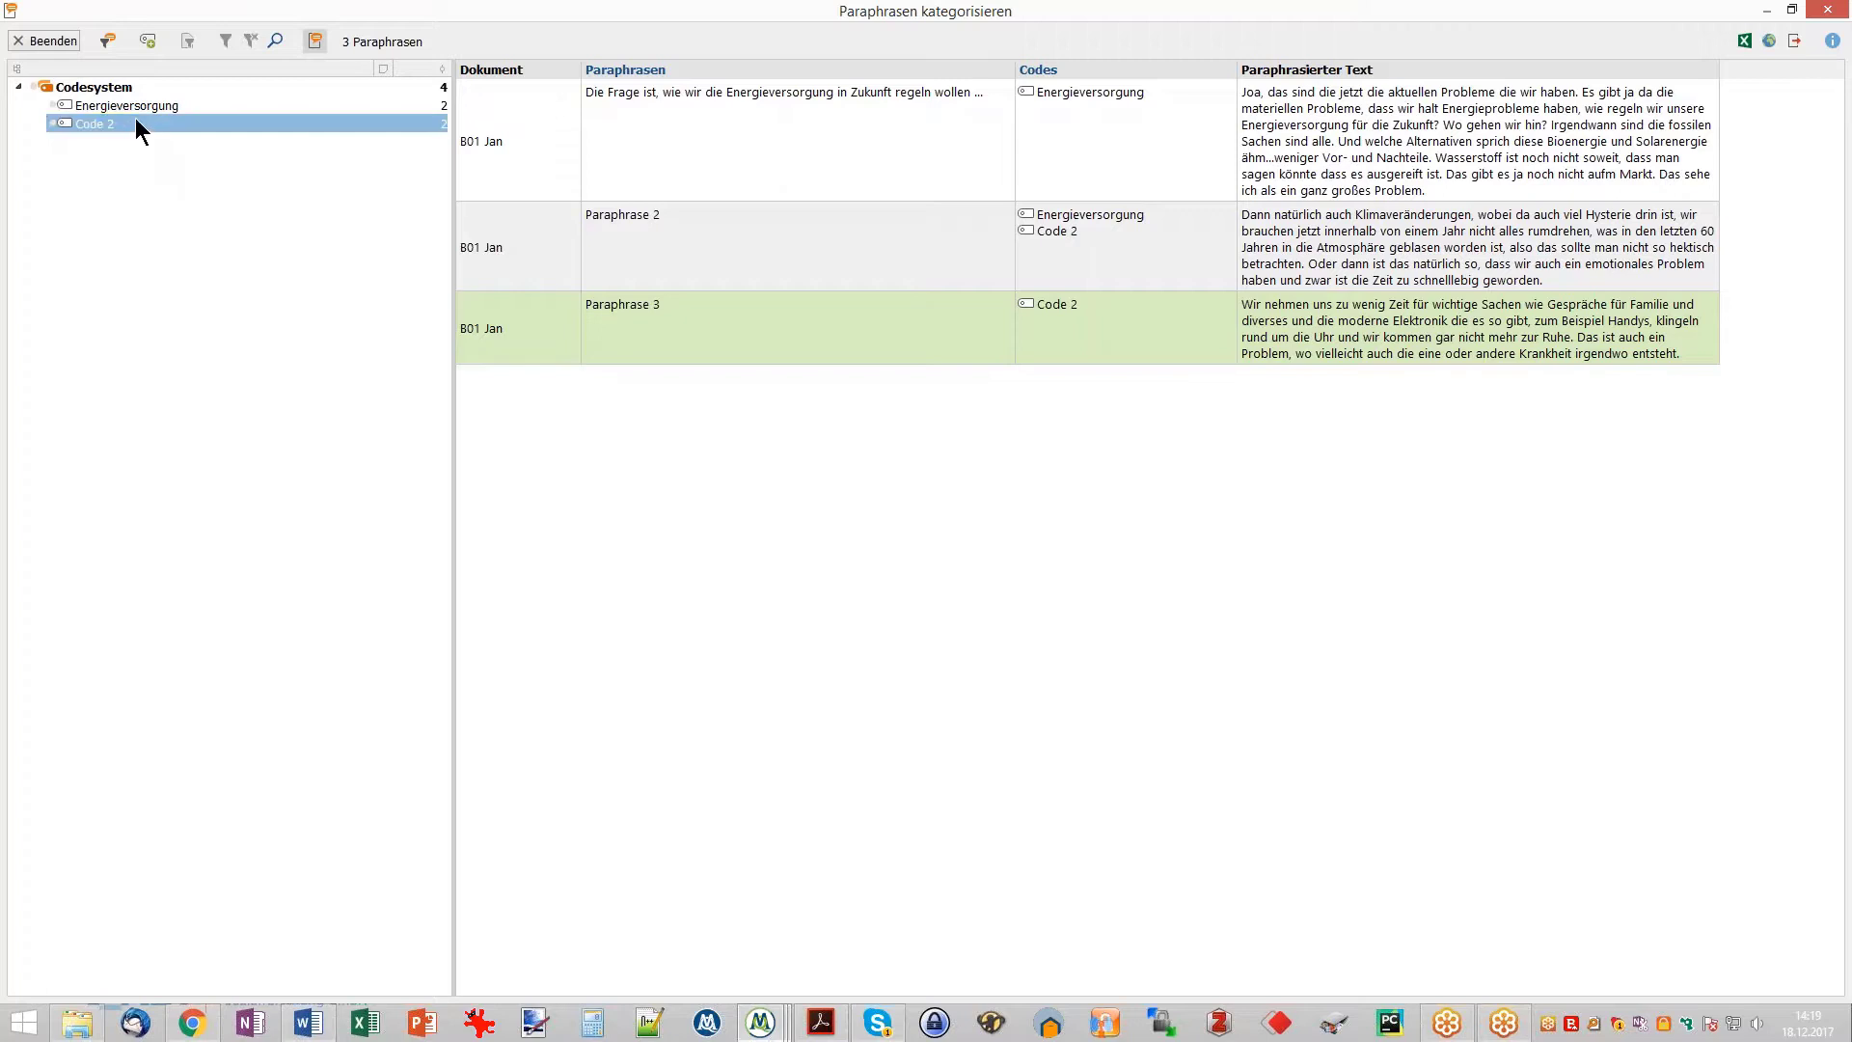
{"action": "left_click_drag", "start_coordinate": [130, 119], "coordinate": [126, 106]}
{"action": "left_click", "coordinate": [60, 43]}
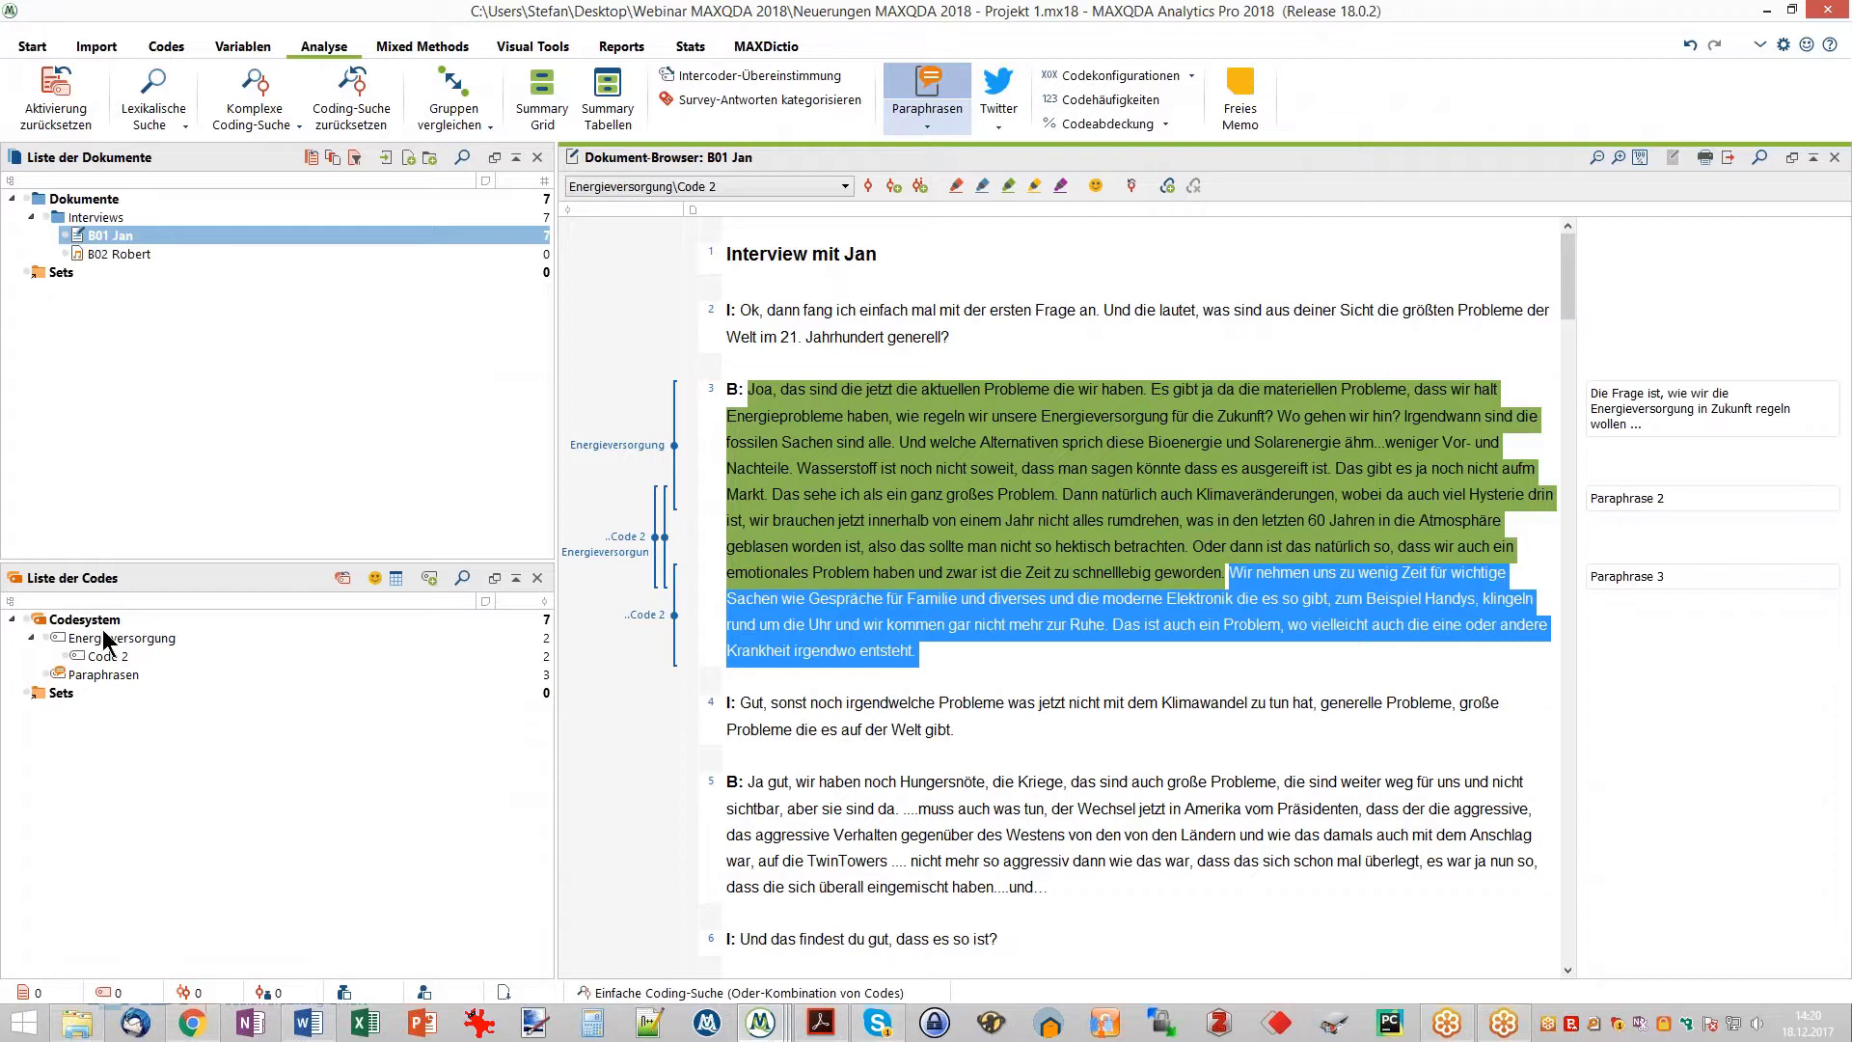
- Switch to the Projekt 2 window and activate the document group "Interviews - München" and the code "WP - Größte Weltprobleme" with its subcodes
{"action": "mouse_move", "coordinate": [146, 650]}
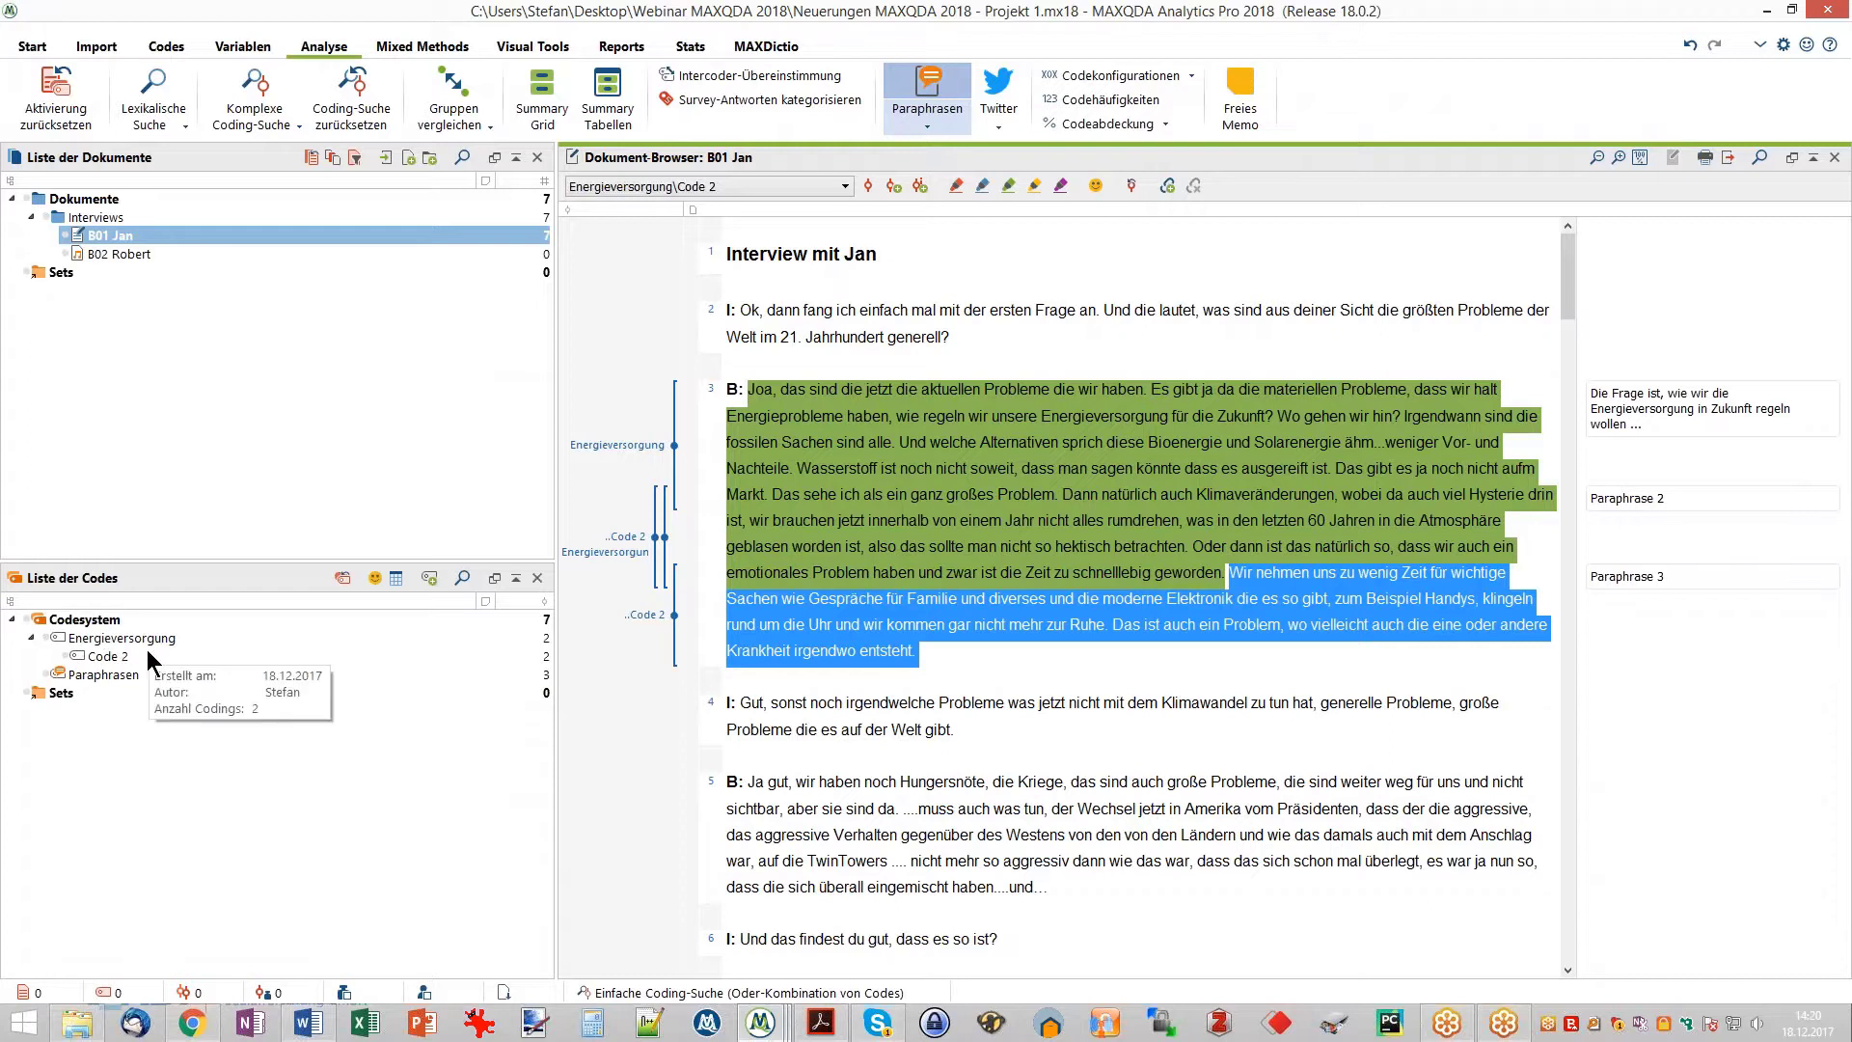
{"action": "mouse_move", "coordinate": [638, 444]}
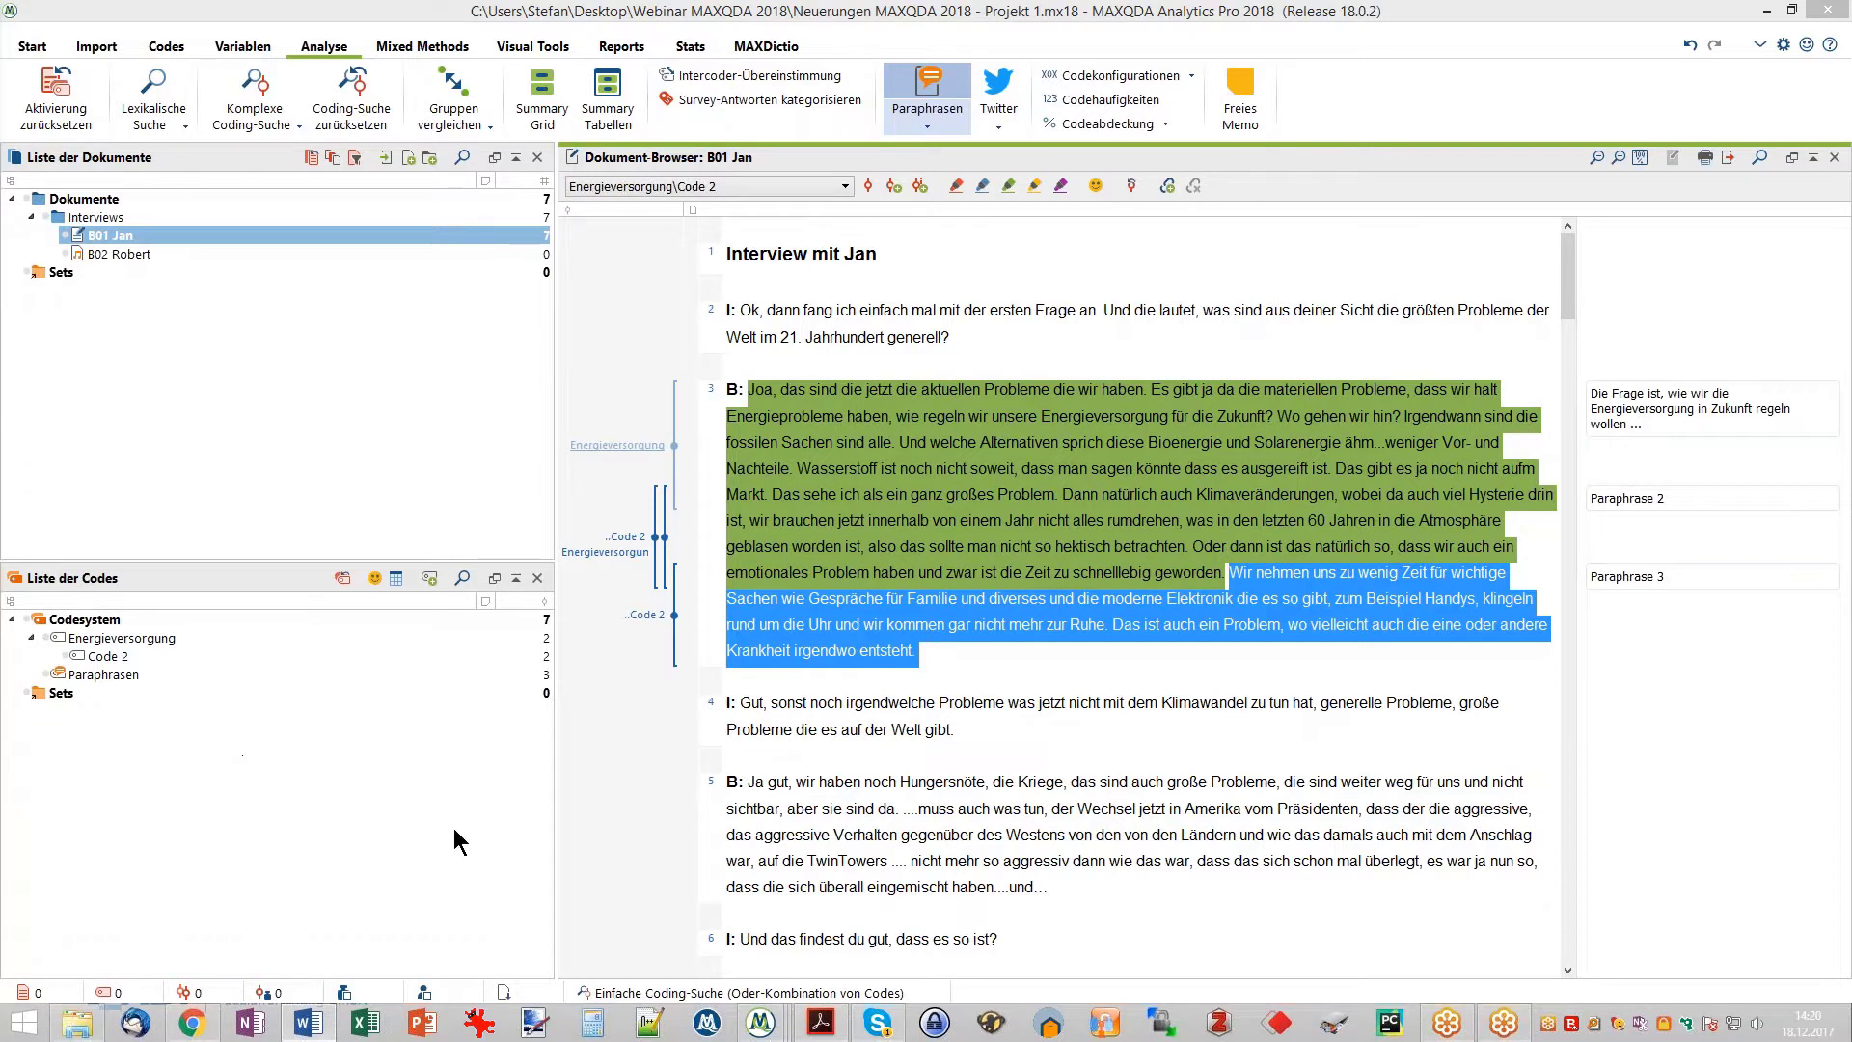
{"action": "mouse_move", "coordinate": [758, 1028]}
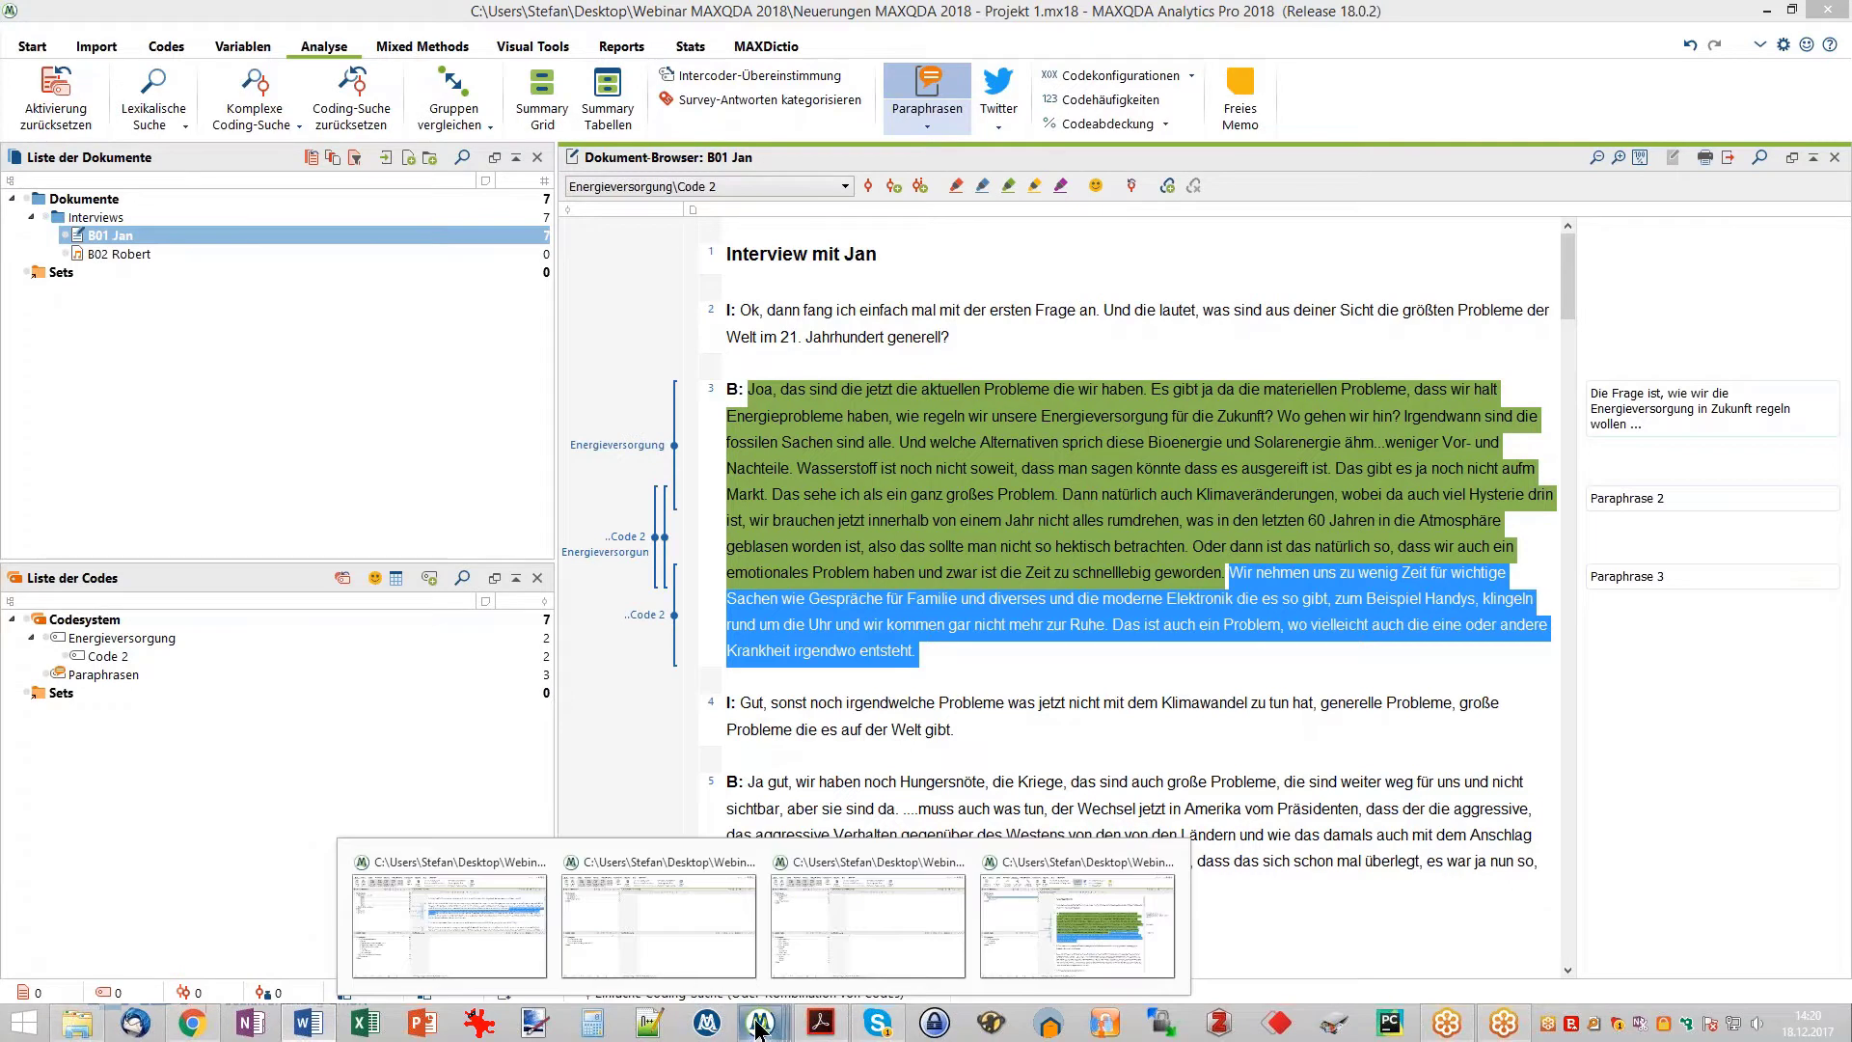
{"action": "left_click", "coordinate": [461, 897]}
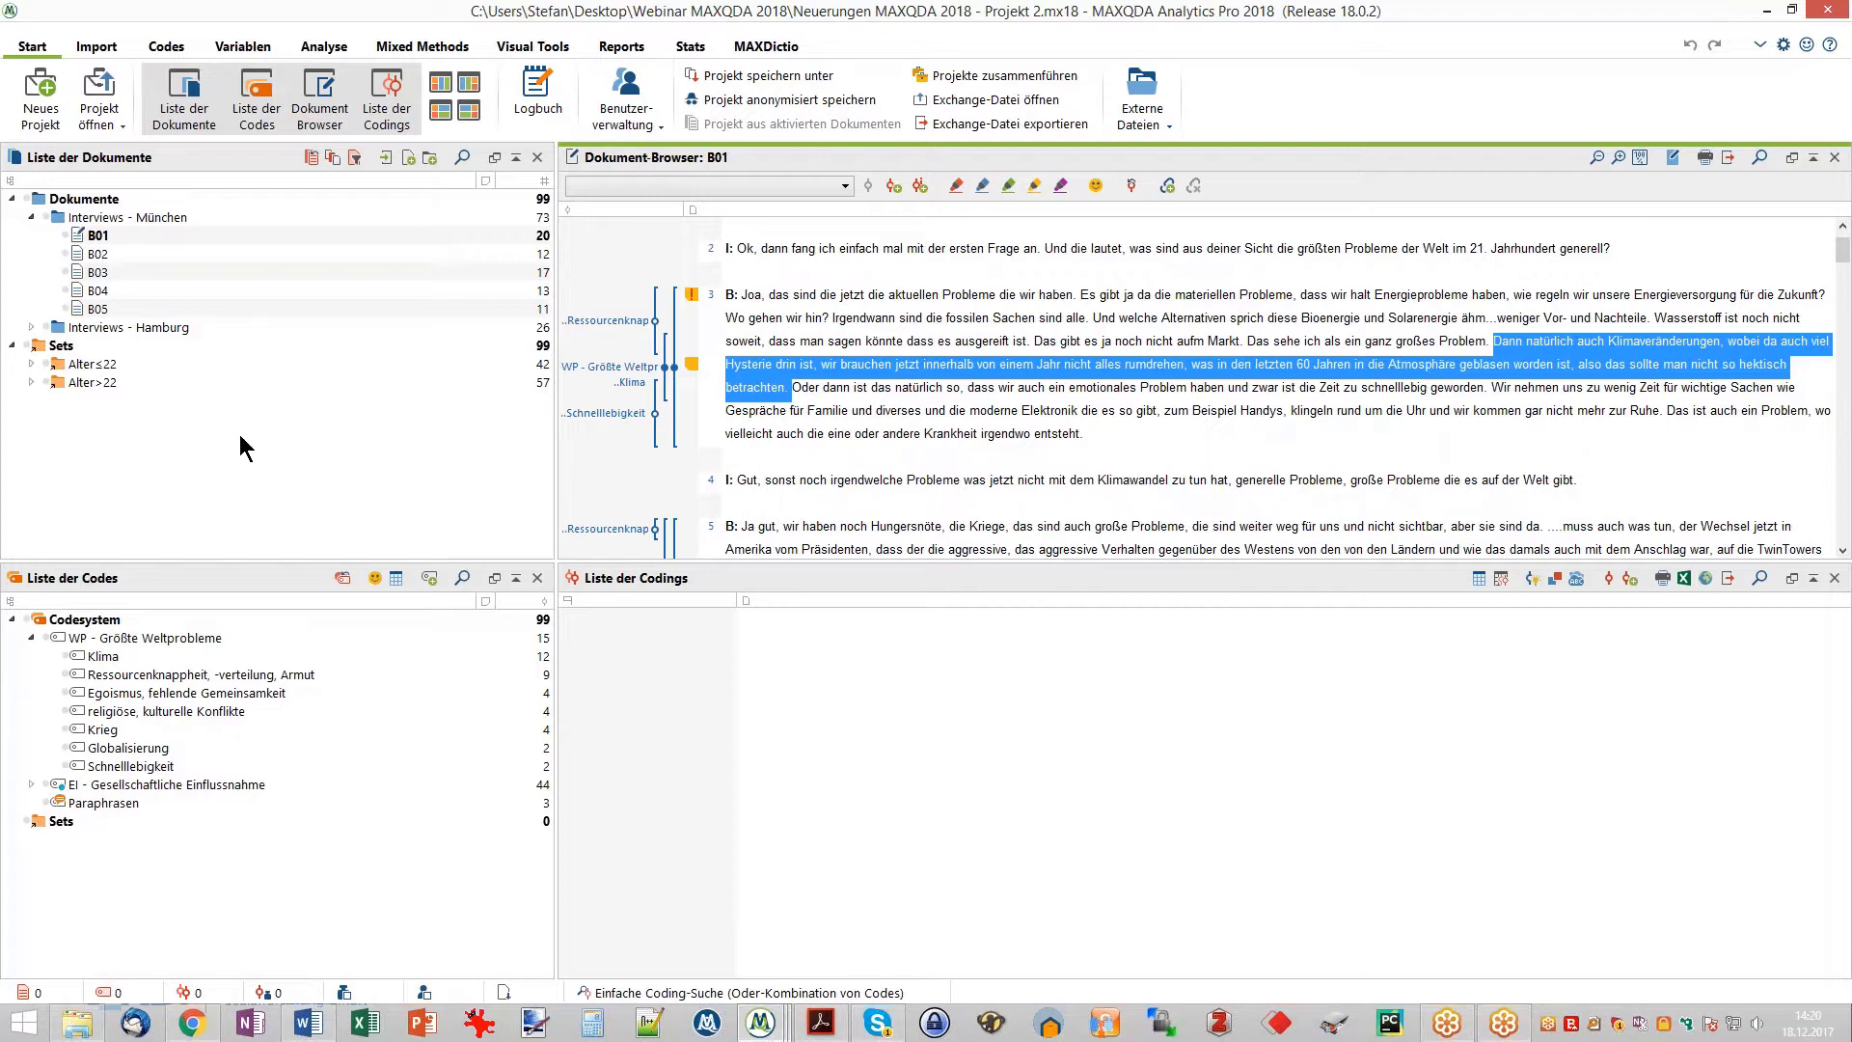
{"action": "left_click", "coordinate": [44, 215]}
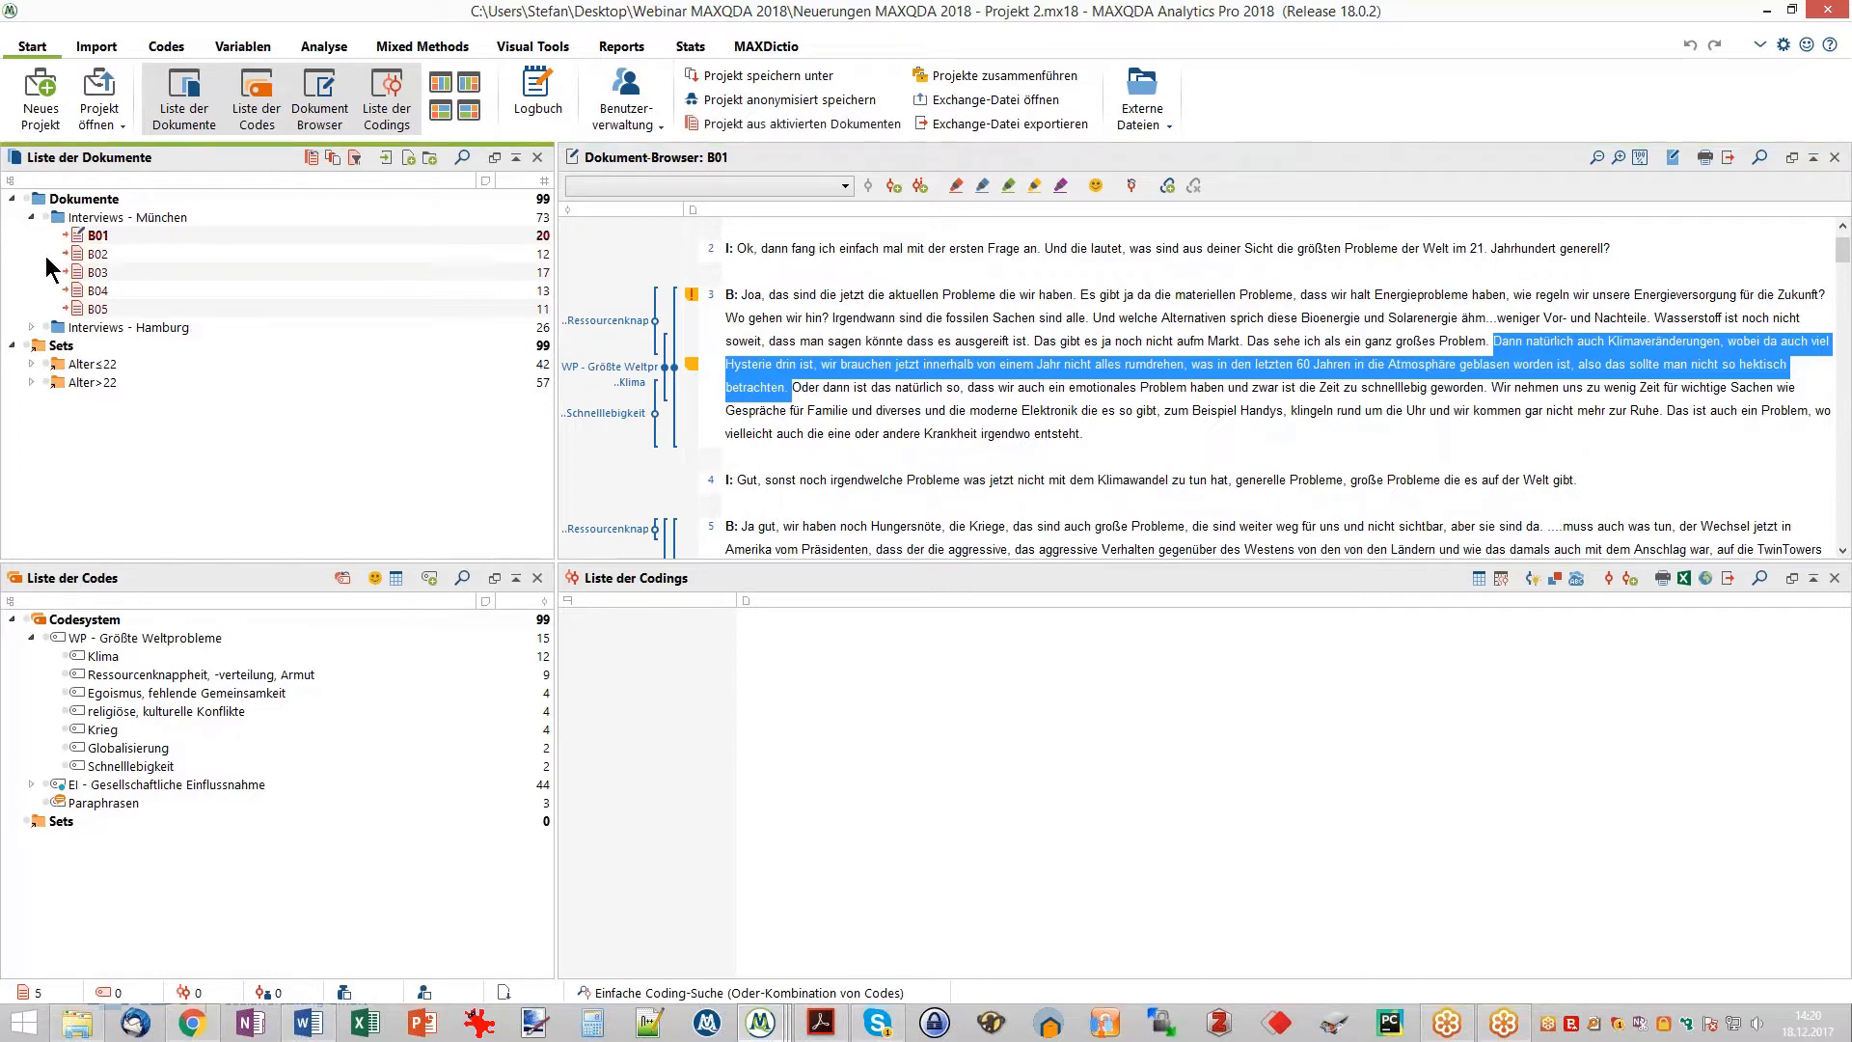
{"action": "left_click", "coordinate": [45, 634]}
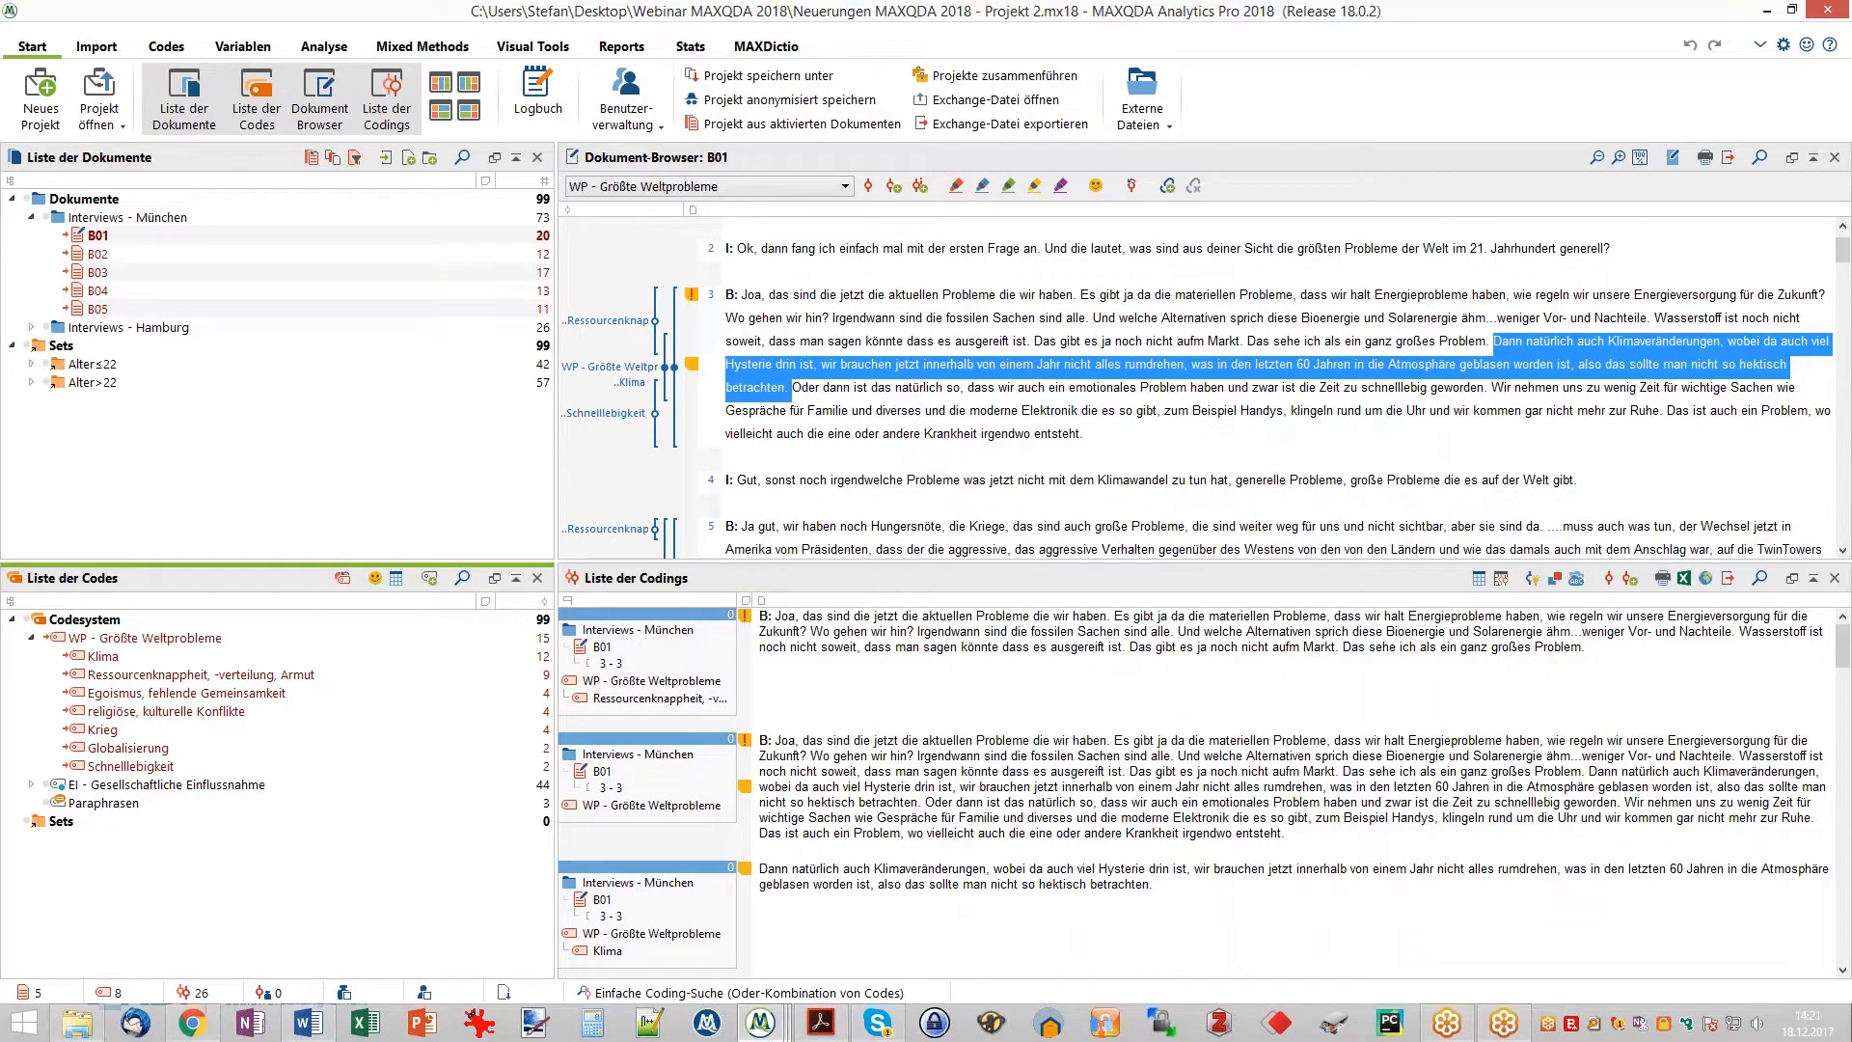
- Open the retrieved codings in the Smart-Coding-Tool and select the first B01 coding of "WP - Größte Weltprobleme"
{"action": "left_click", "coordinate": [1414, 595]}
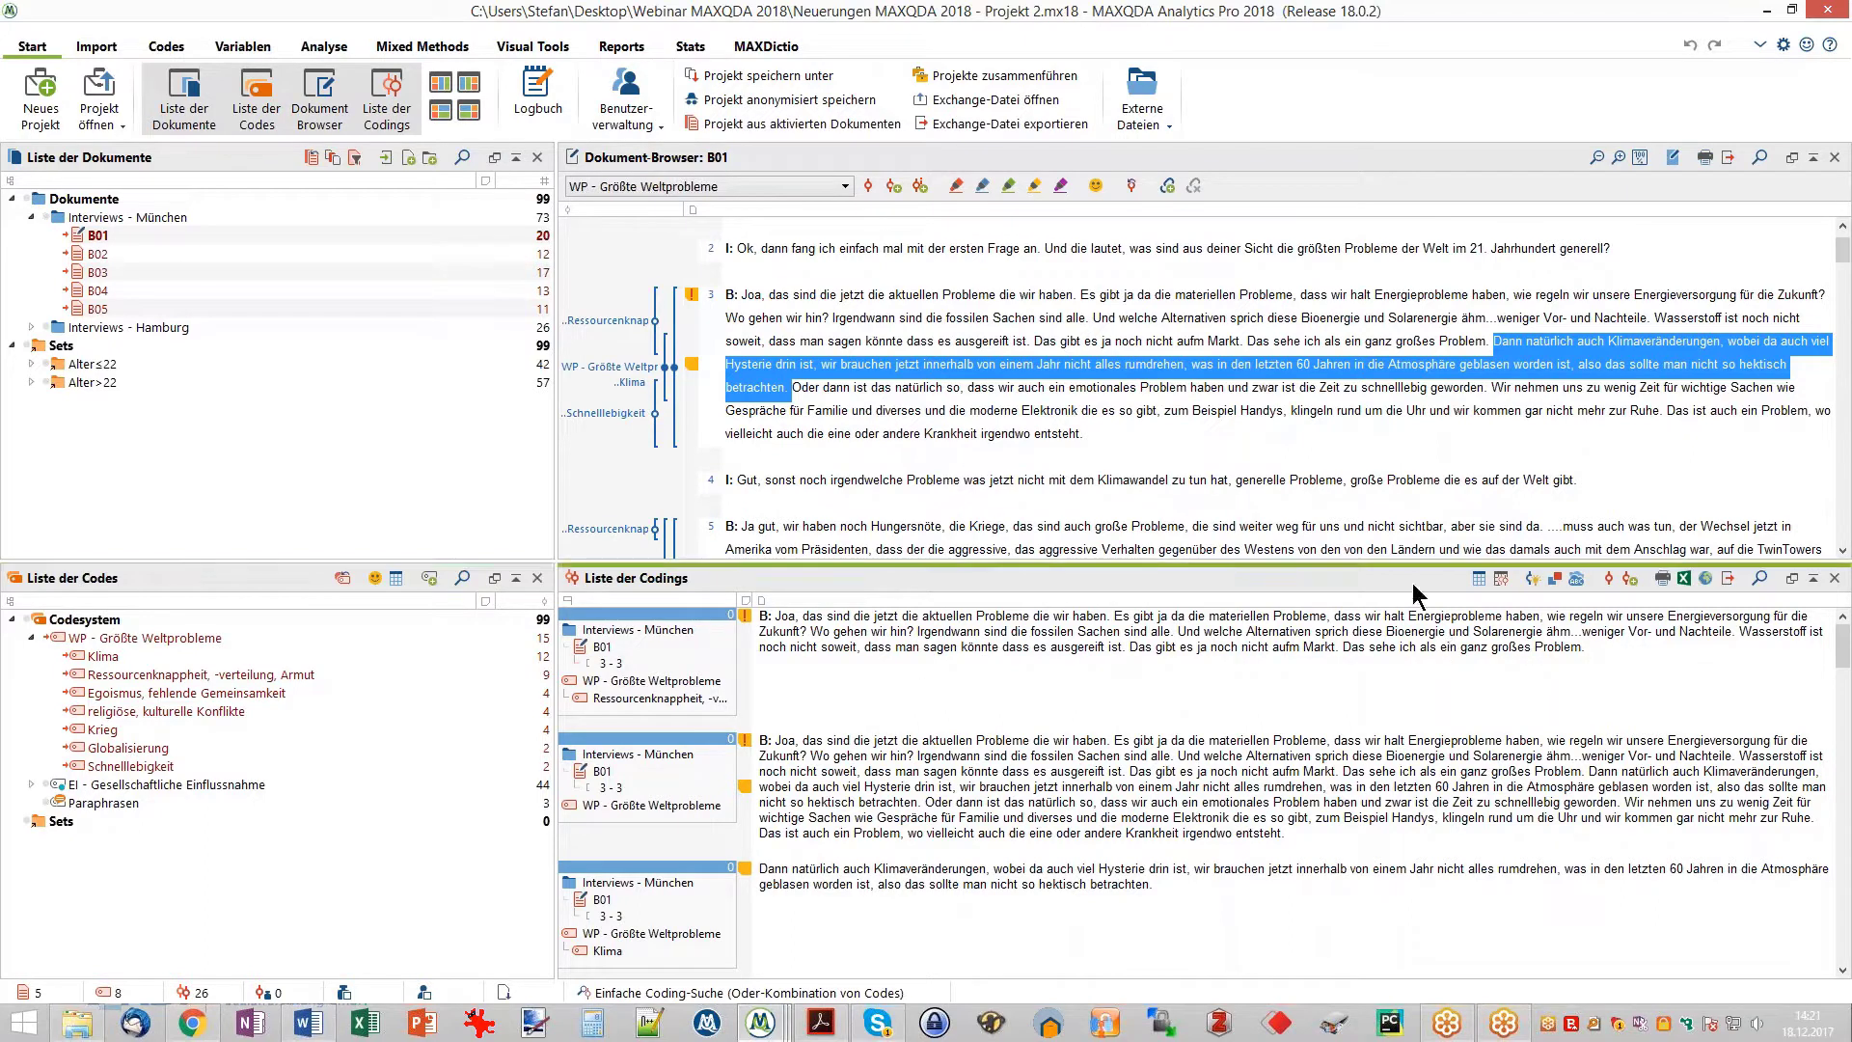
{"action": "left_click", "coordinate": [1533, 583]}
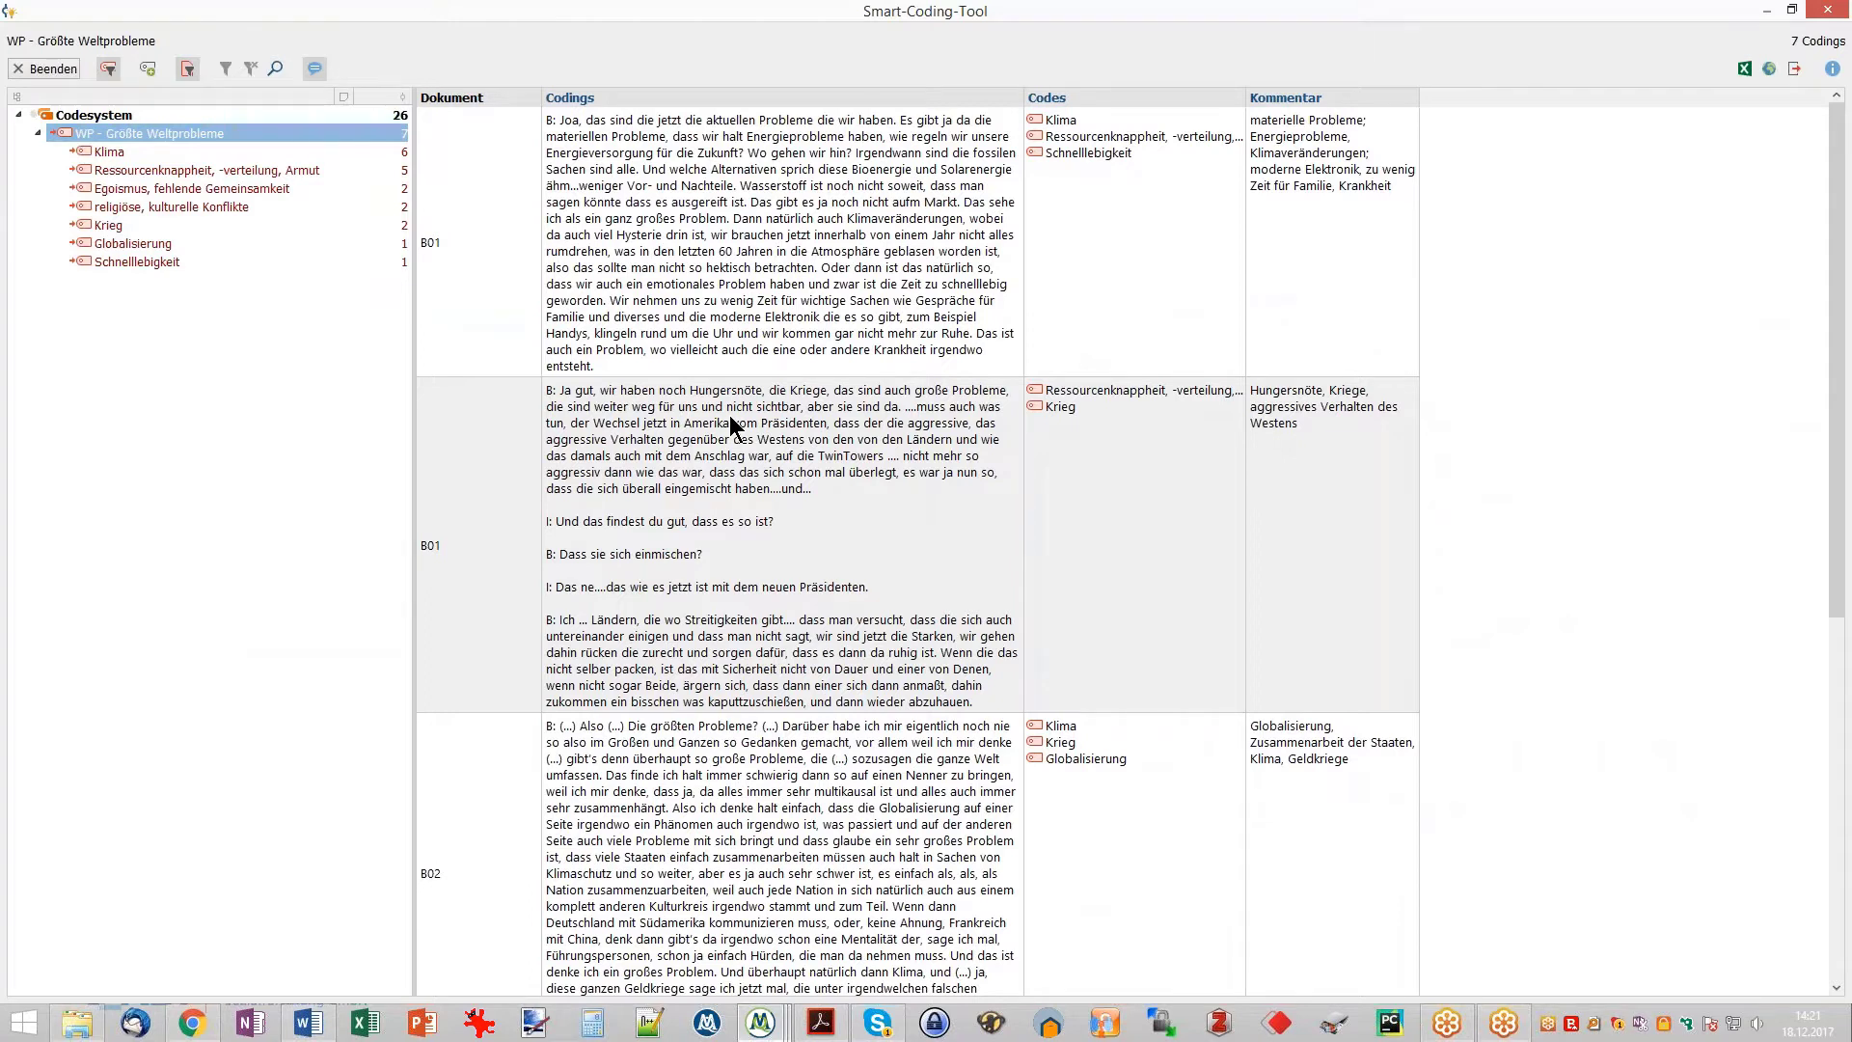
{"action": "left_click", "coordinate": [735, 218]}
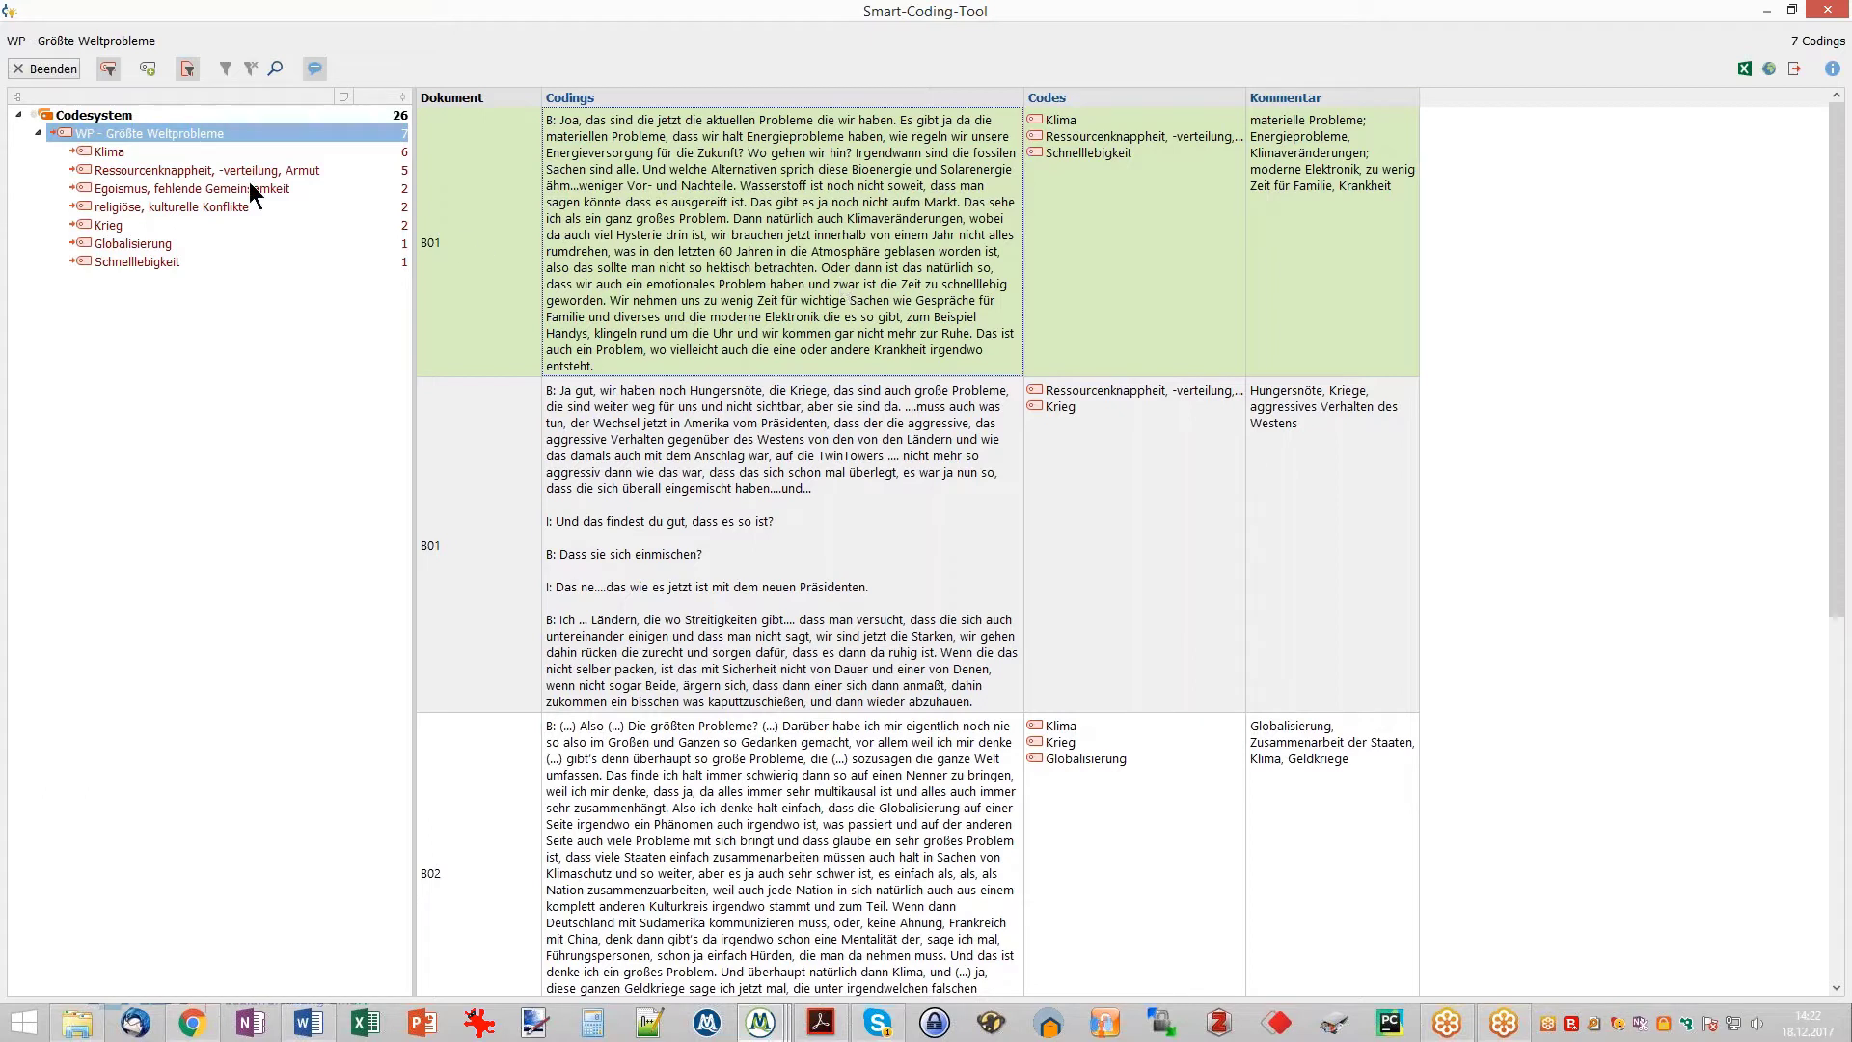
- List the codings of "Ressourcenknappheit, -verteilung, Armut" and of Klima in the Smart-Coding-Tool
{"action": "left_click", "coordinate": [240, 152]}
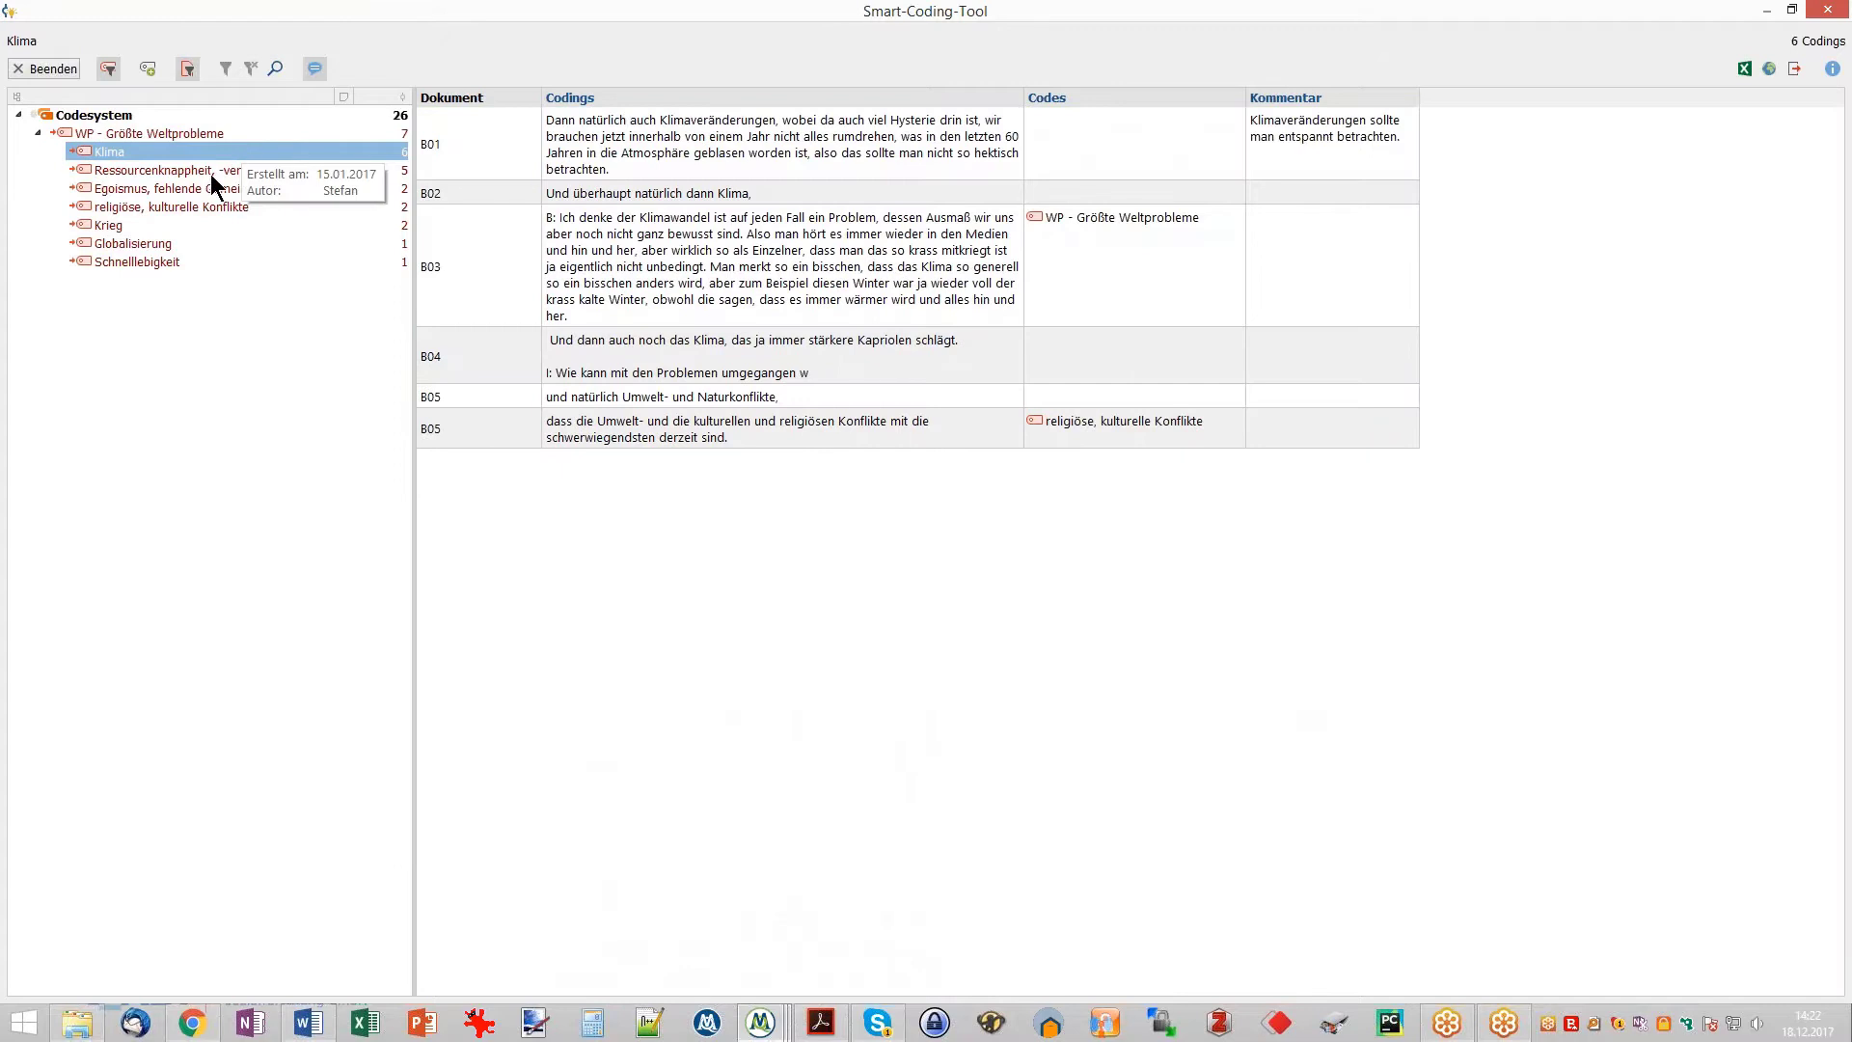
{"action": "left_click", "coordinate": [206, 171]}
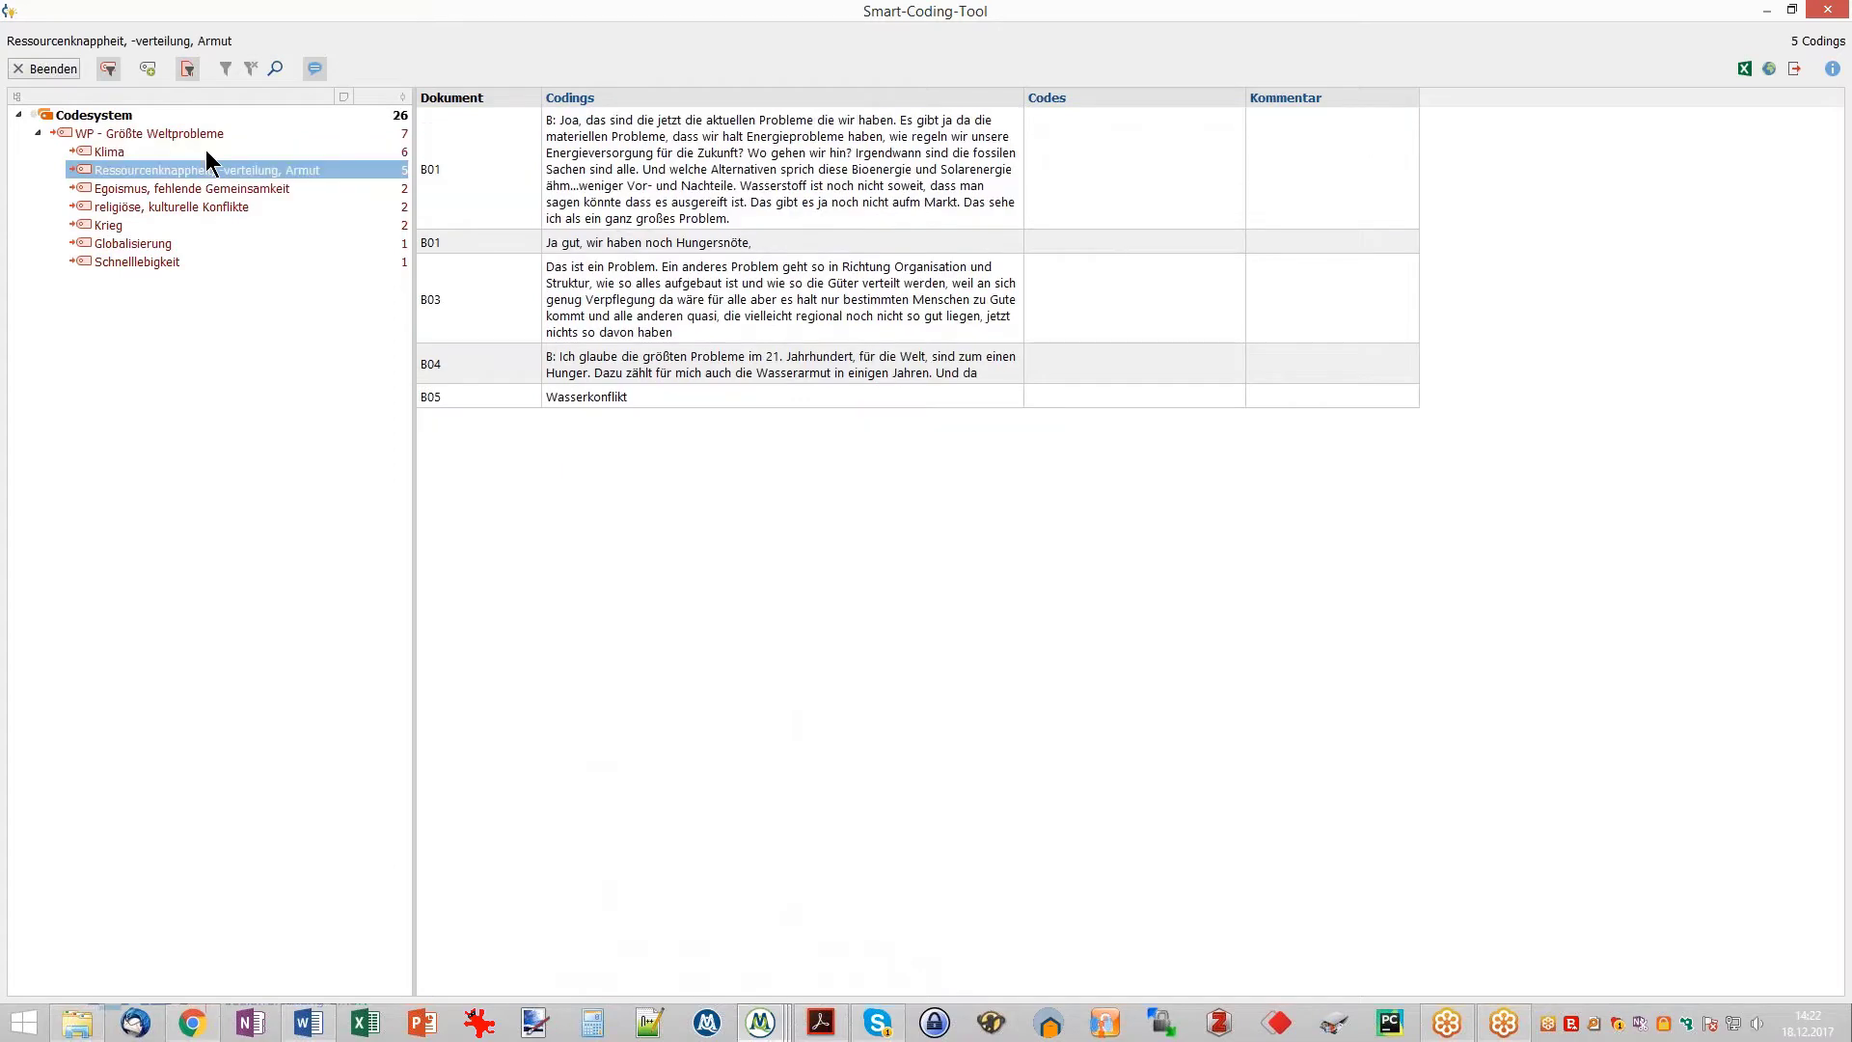
{"action": "left_click", "coordinate": [205, 152]}
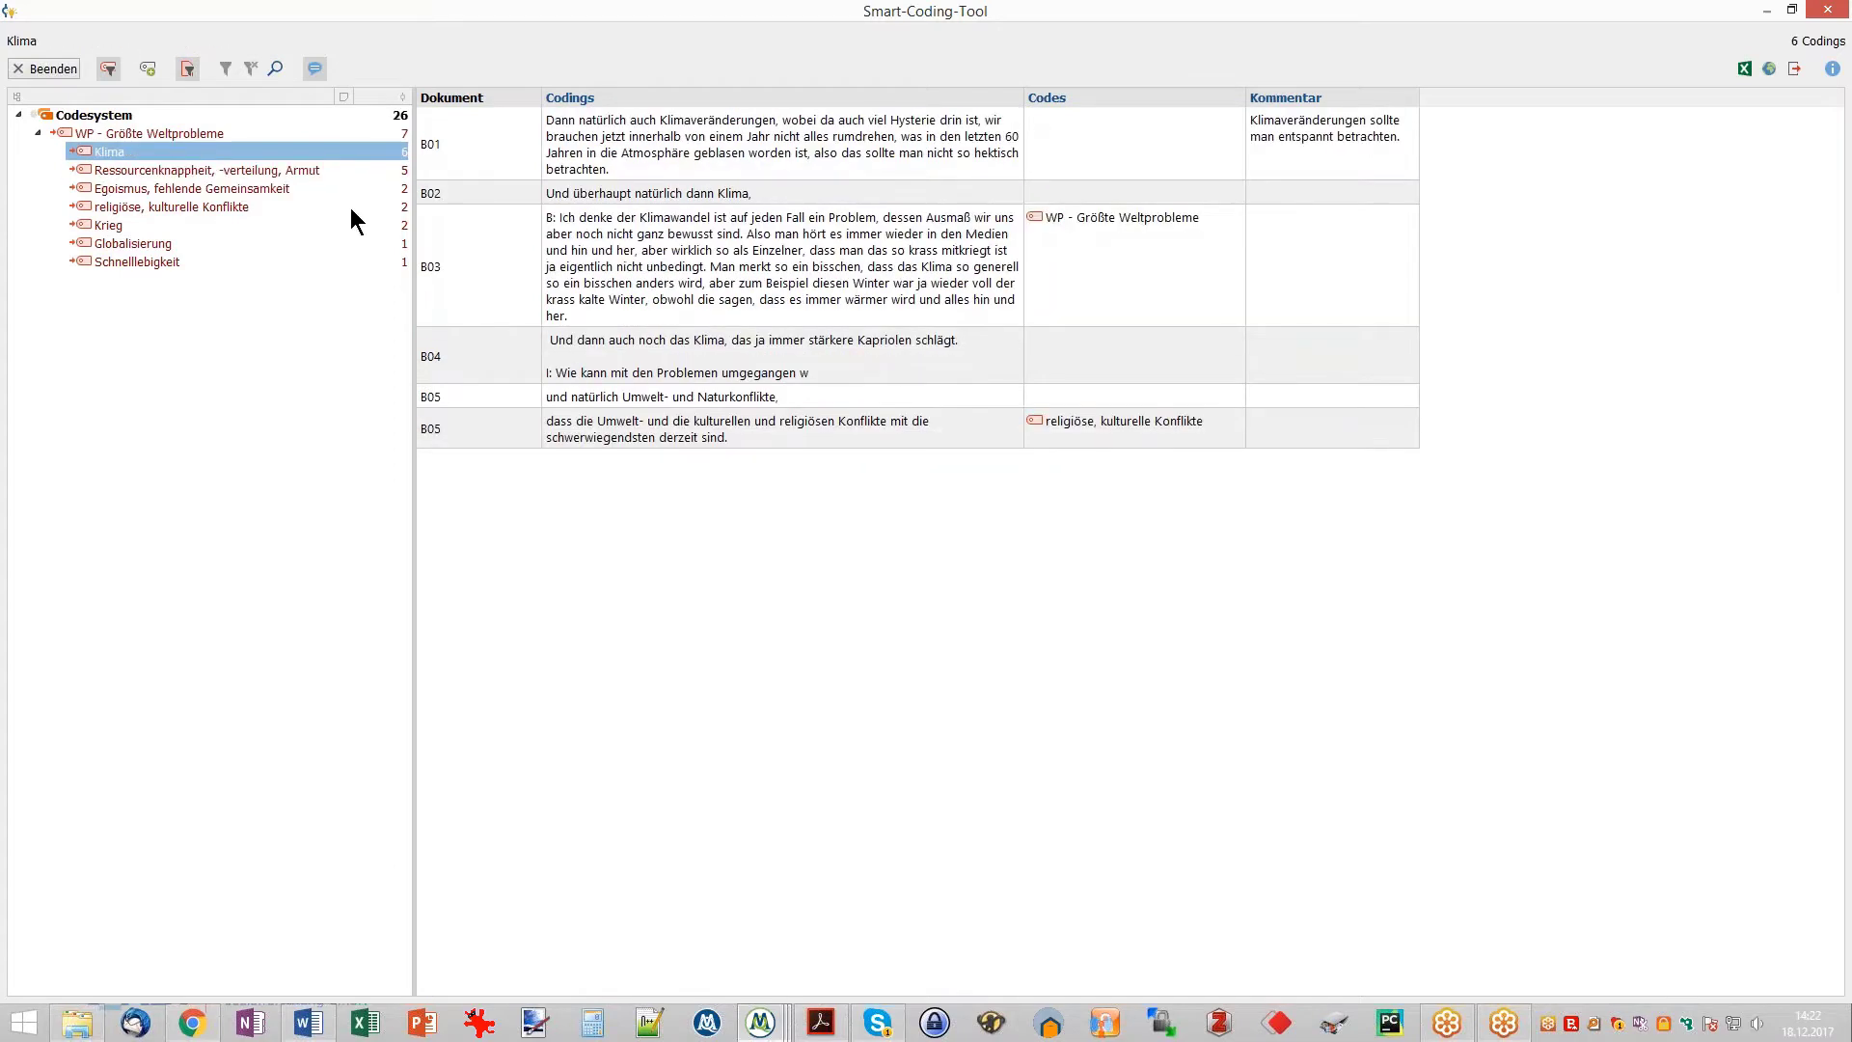
- Try to move the B03 coding of Klima to the code "Egoismus, fehlende Gemeinsamkeit" instead of copying it
{"action": "left_click", "coordinate": [656, 290]}
{"action": "left_click_drag", "start_coordinate": [655, 289], "coordinate": [333, 193]}
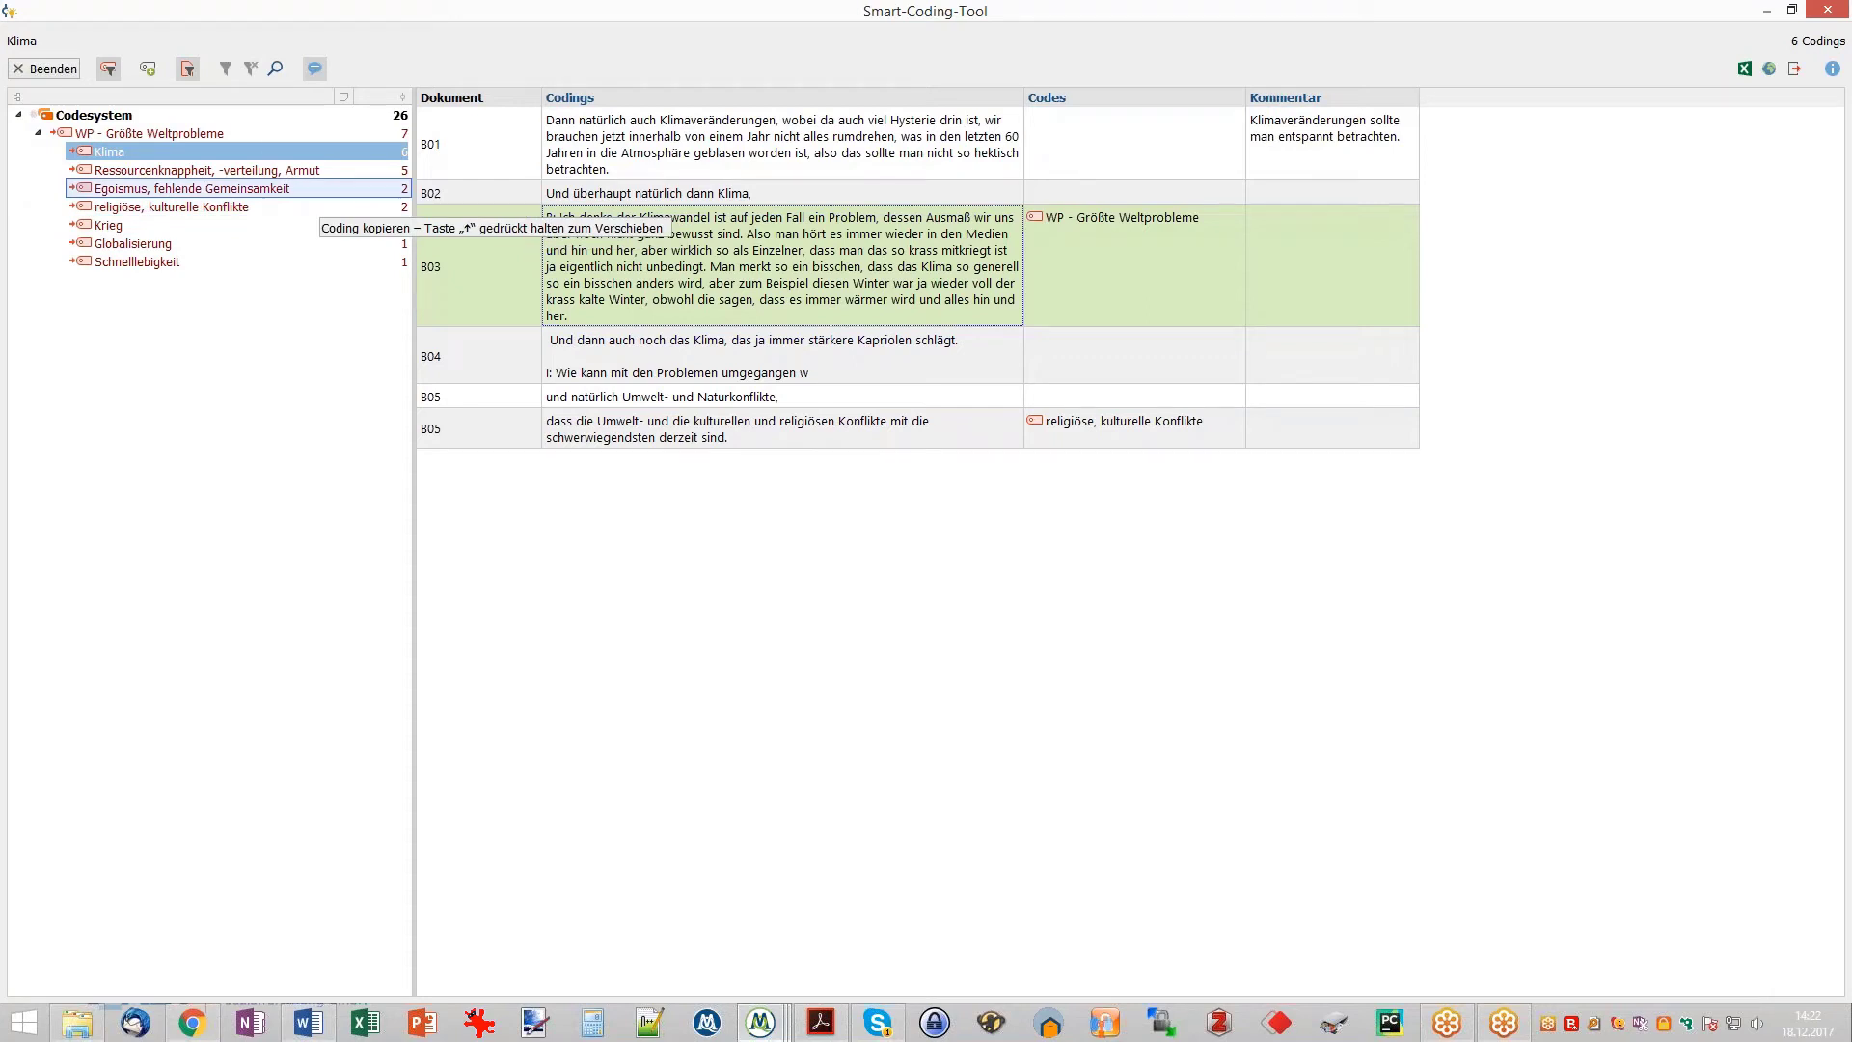
{"action": "key", "text": "shift"}
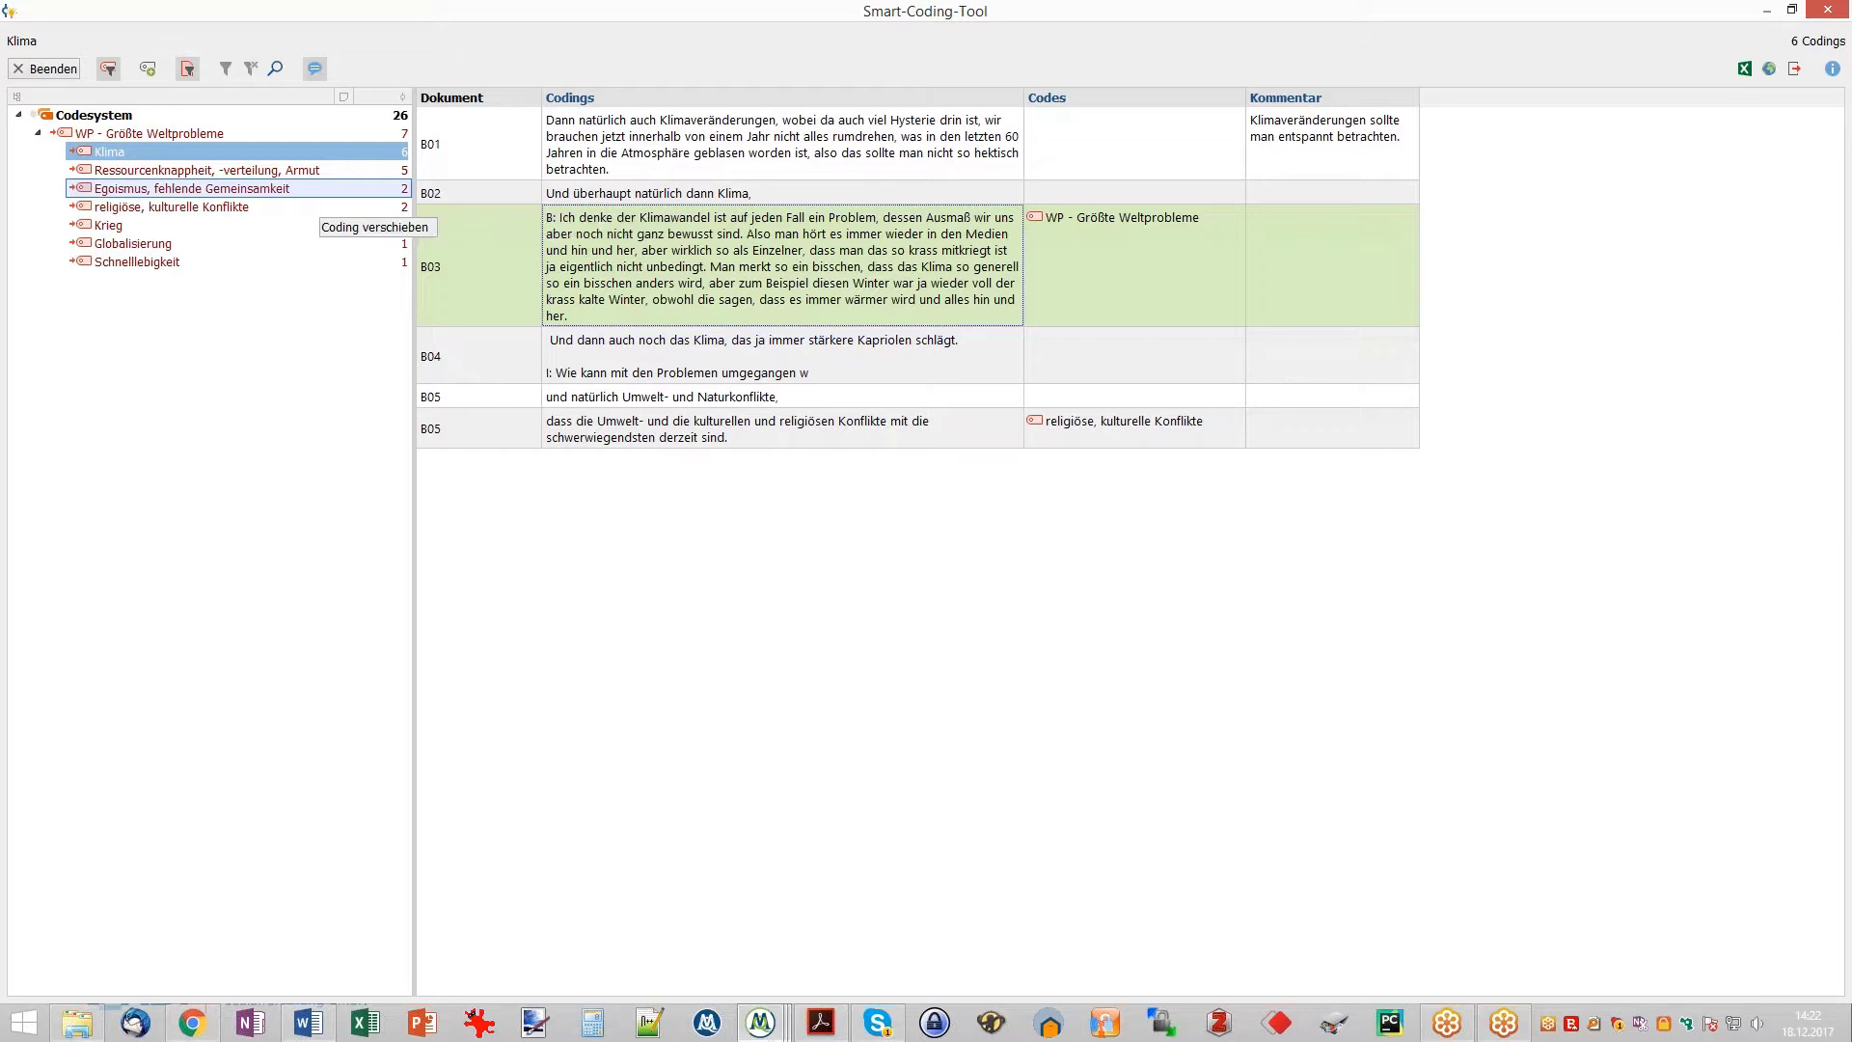
{"action": "left_click_drag", "start_coordinate": [309, 191], "coordinate": [308, 191]}
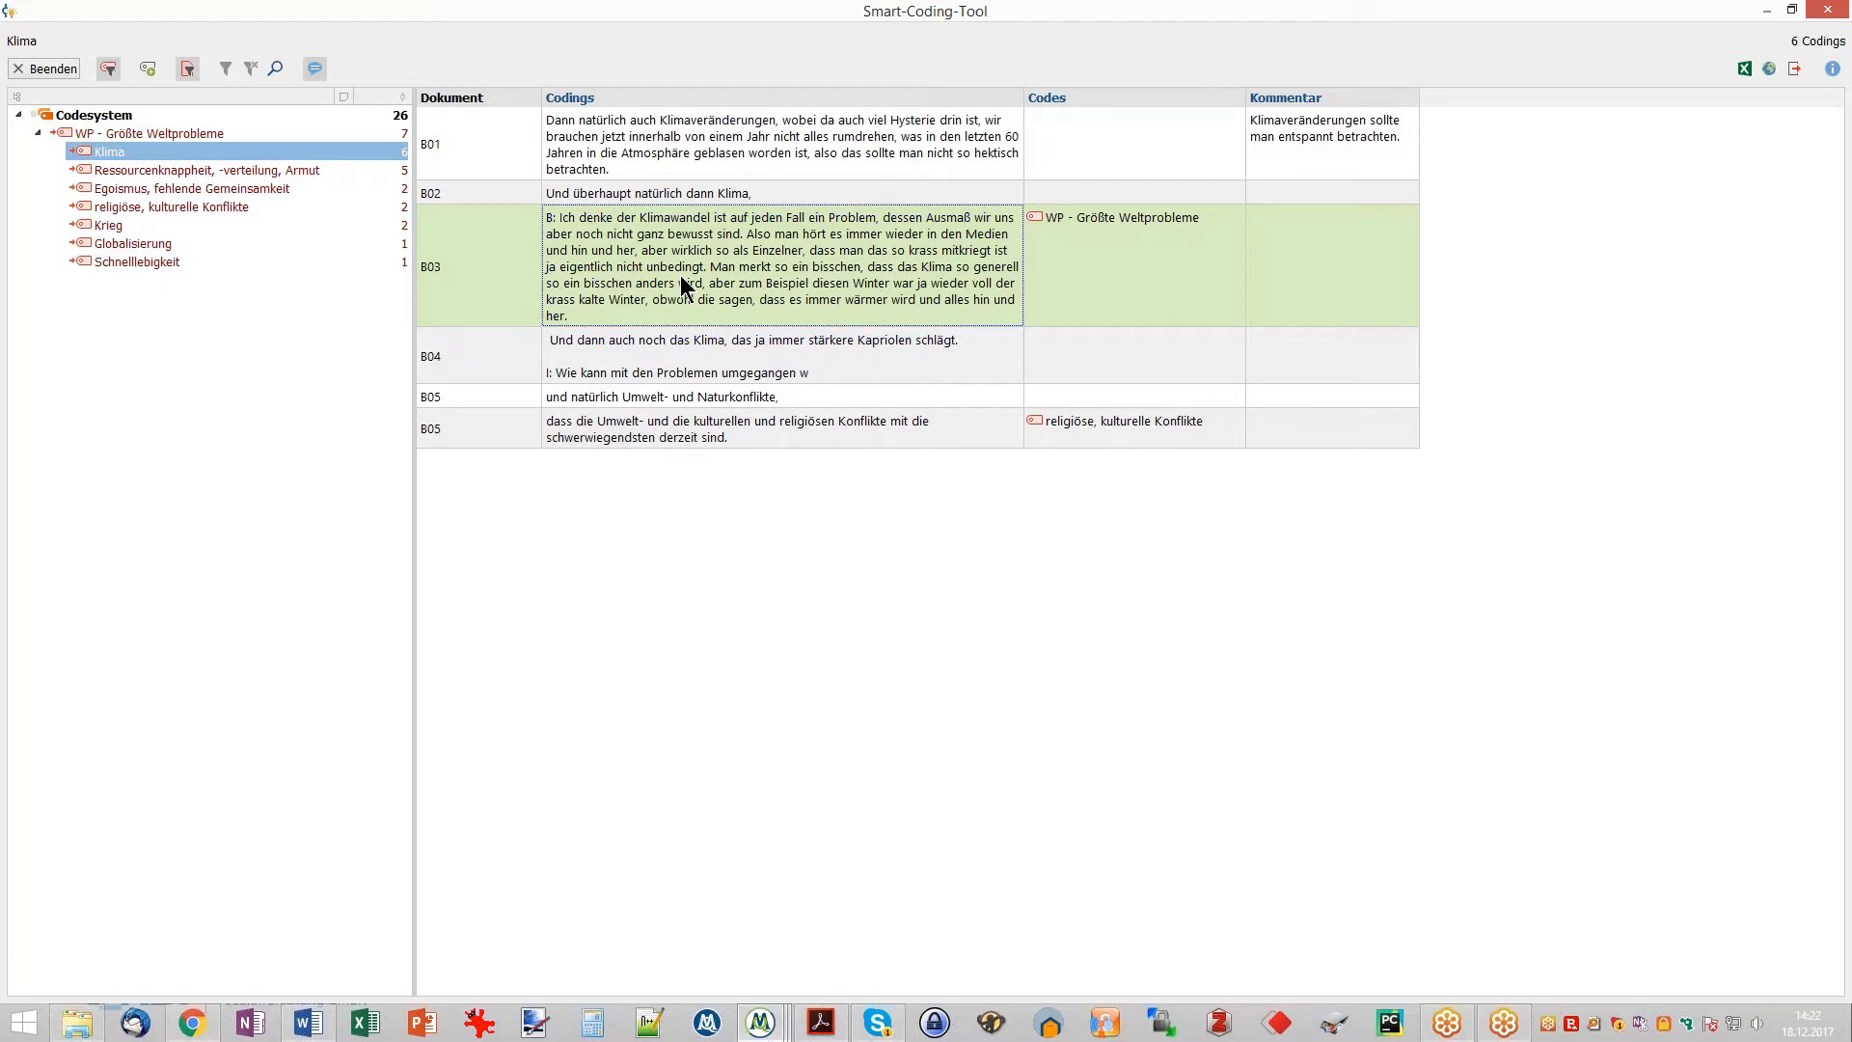
- List the codings of "WP - Größte Weltprobleme" and highlight the first B01 coding's text from "Wir nehmen uns zu wenig Zeit" to its end
{"action": "left_click", "coordinate": [284, 137]}
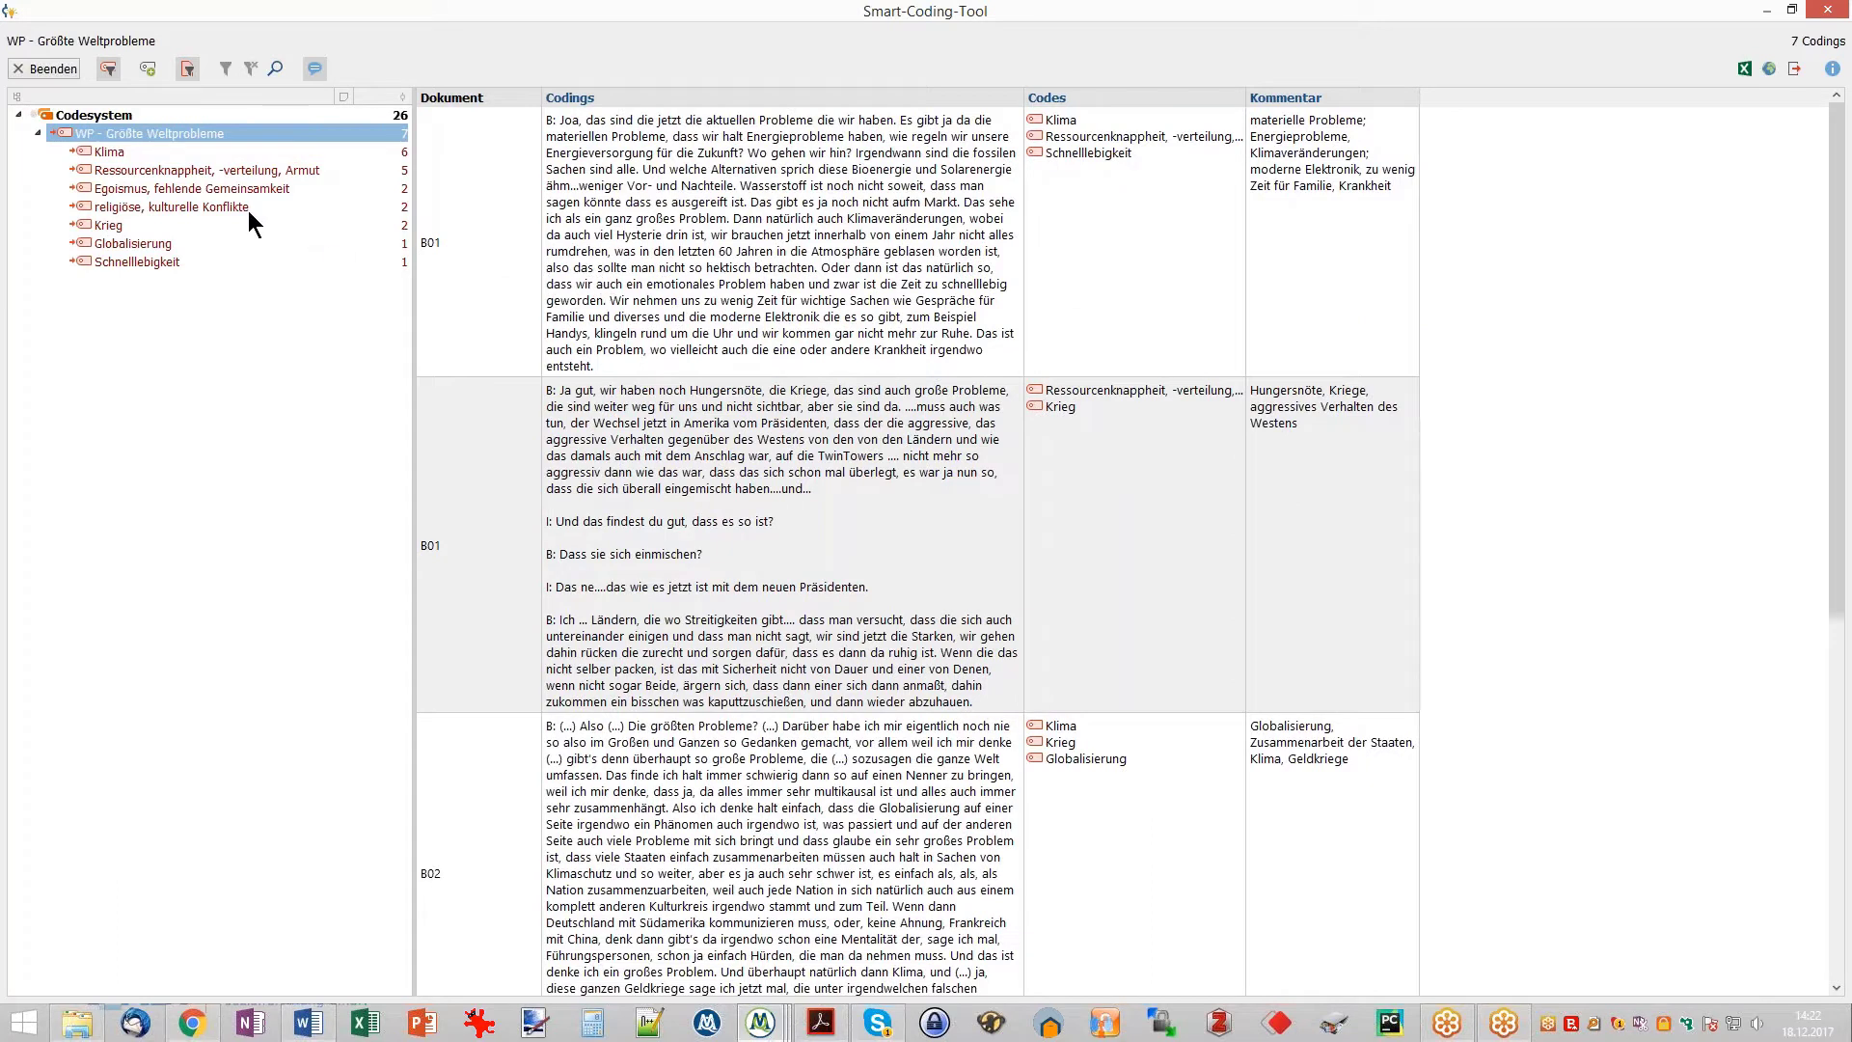
{"action": "mouse_move", "coordinate": [154, 264]}
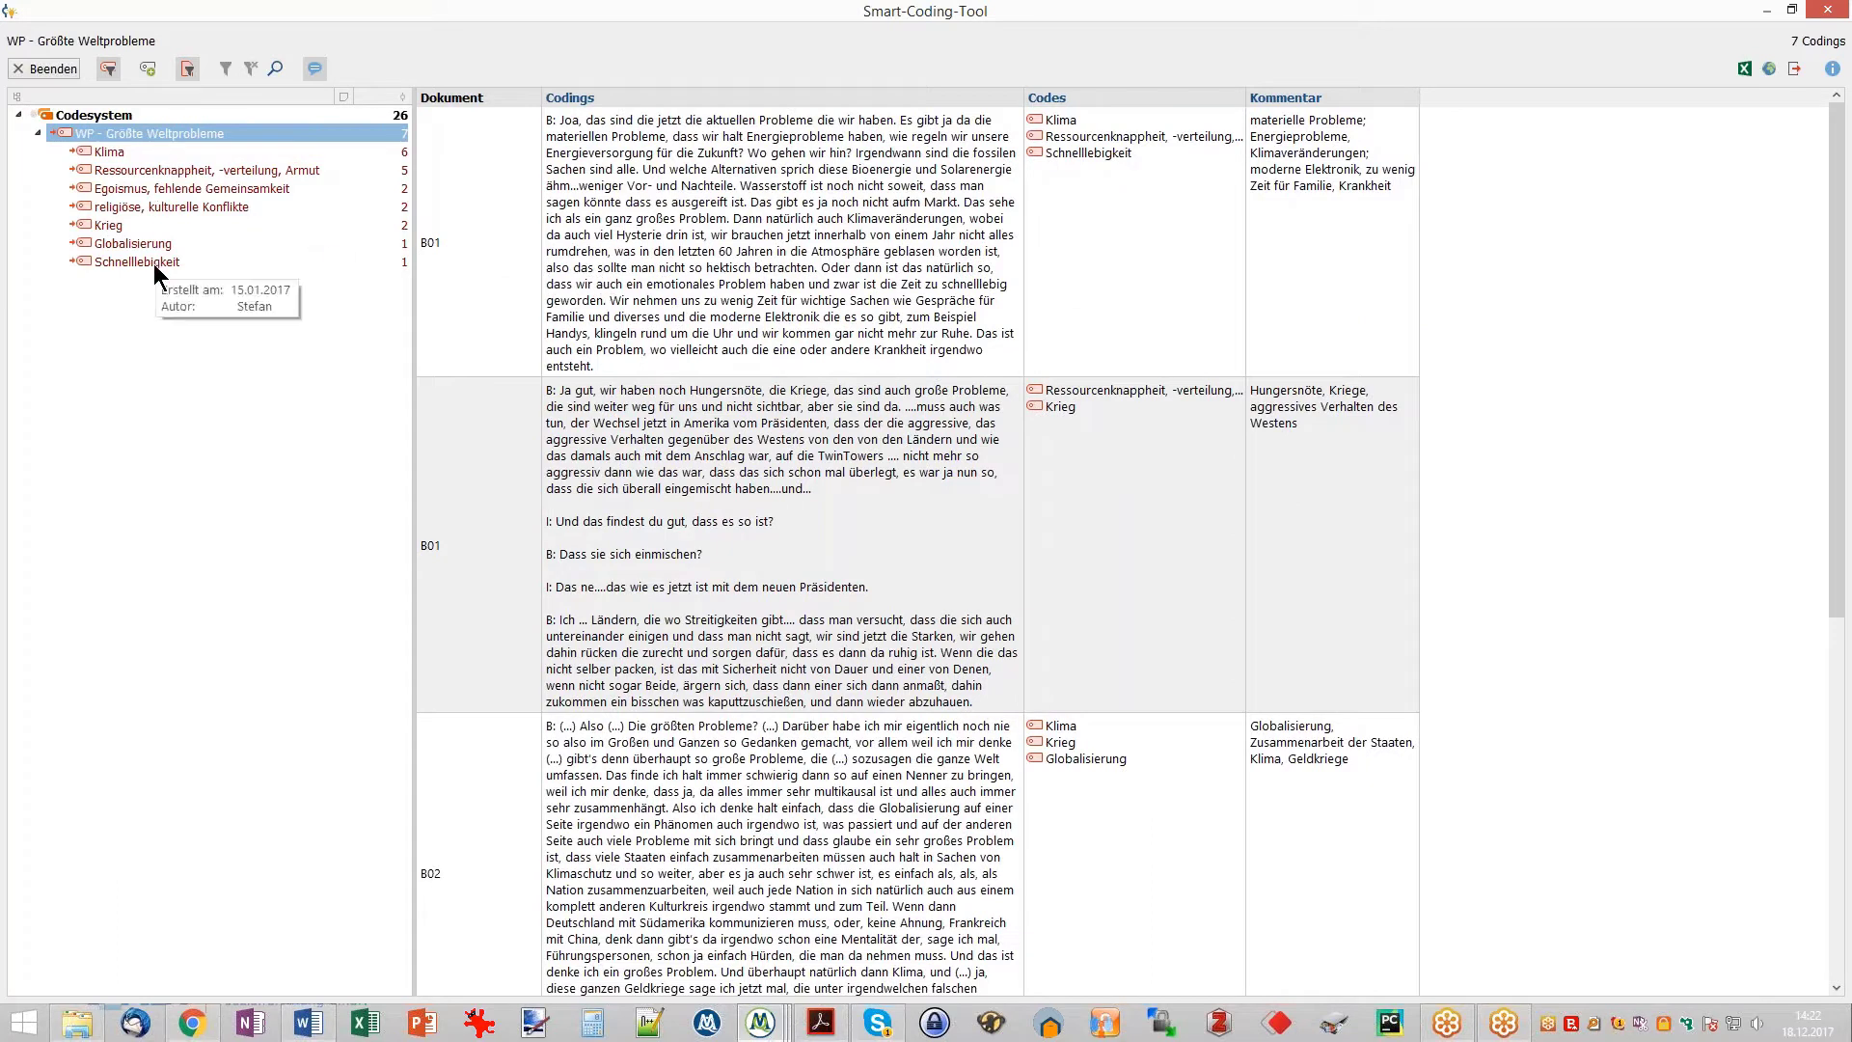
{"action": "left_click", "coordinate": [568, 260]}
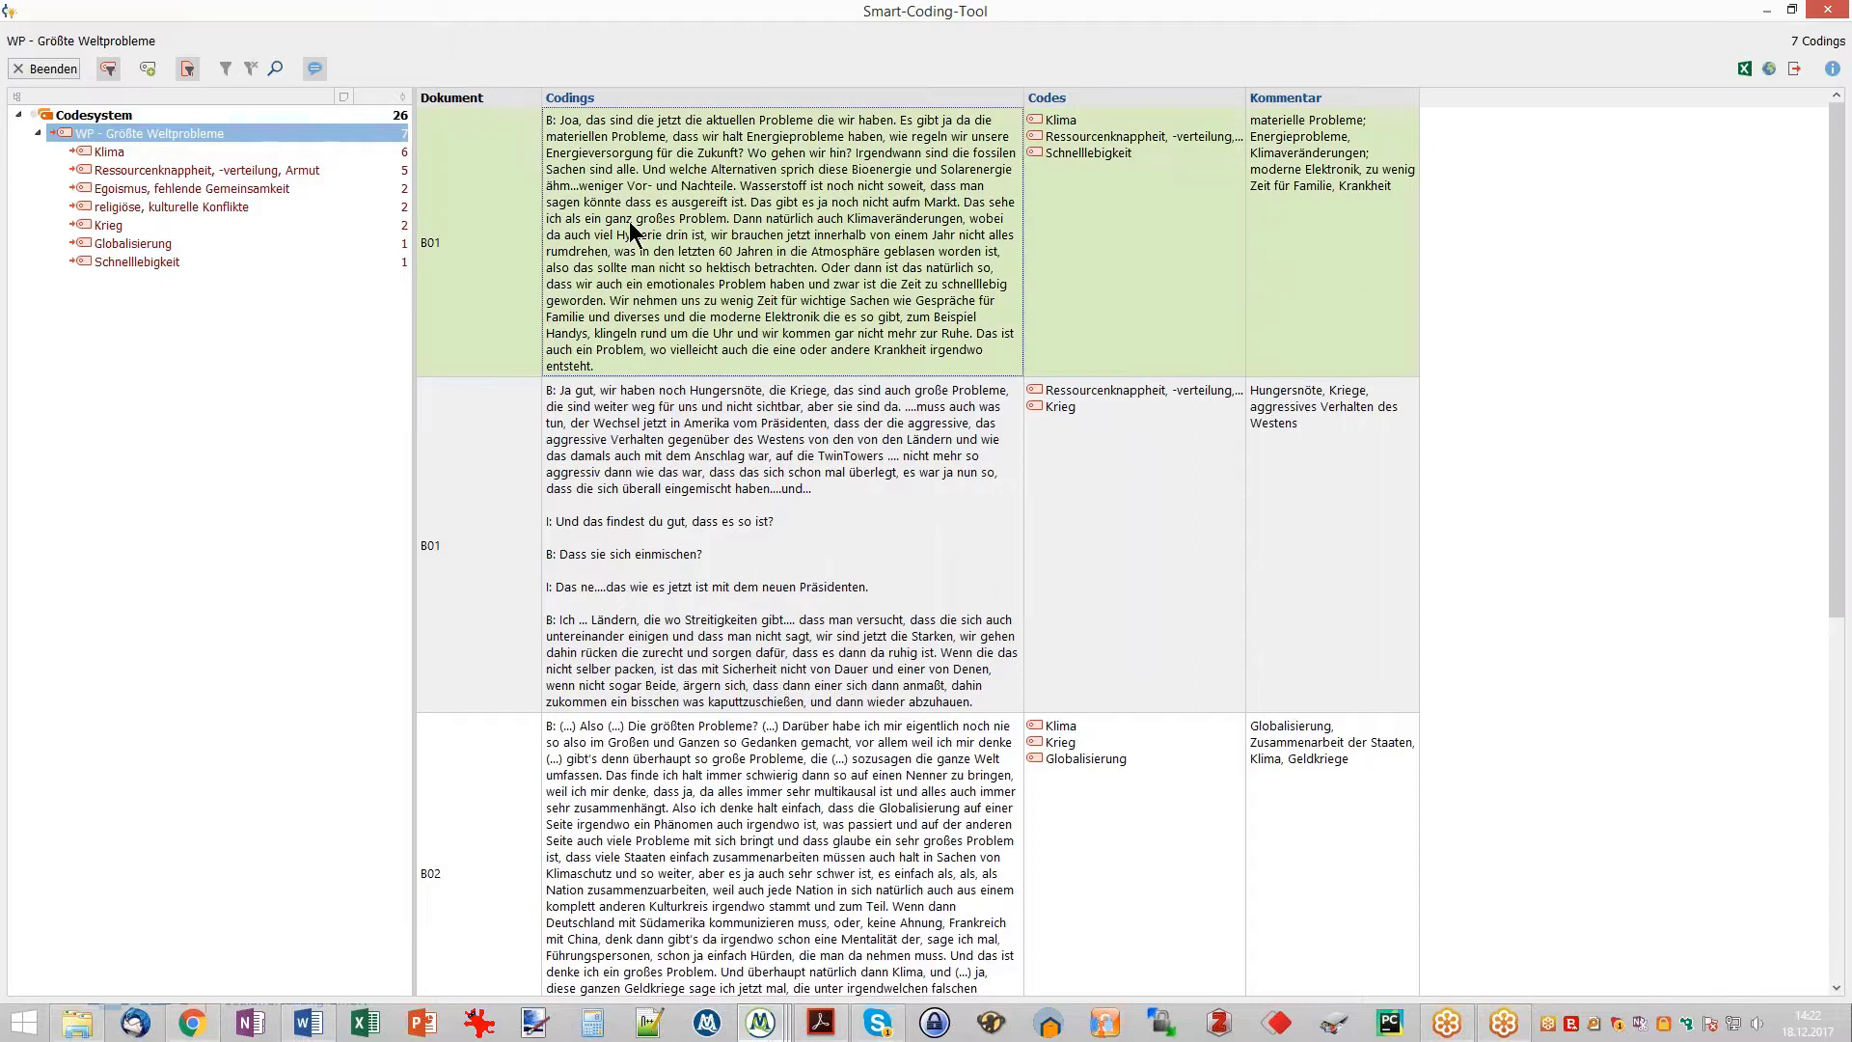
{"action": "left_click_drag", "start_coordinate": [748, 316], "coordinate": [641, 253]}
{"action": "left_click", "coordinate": [644, 252]}
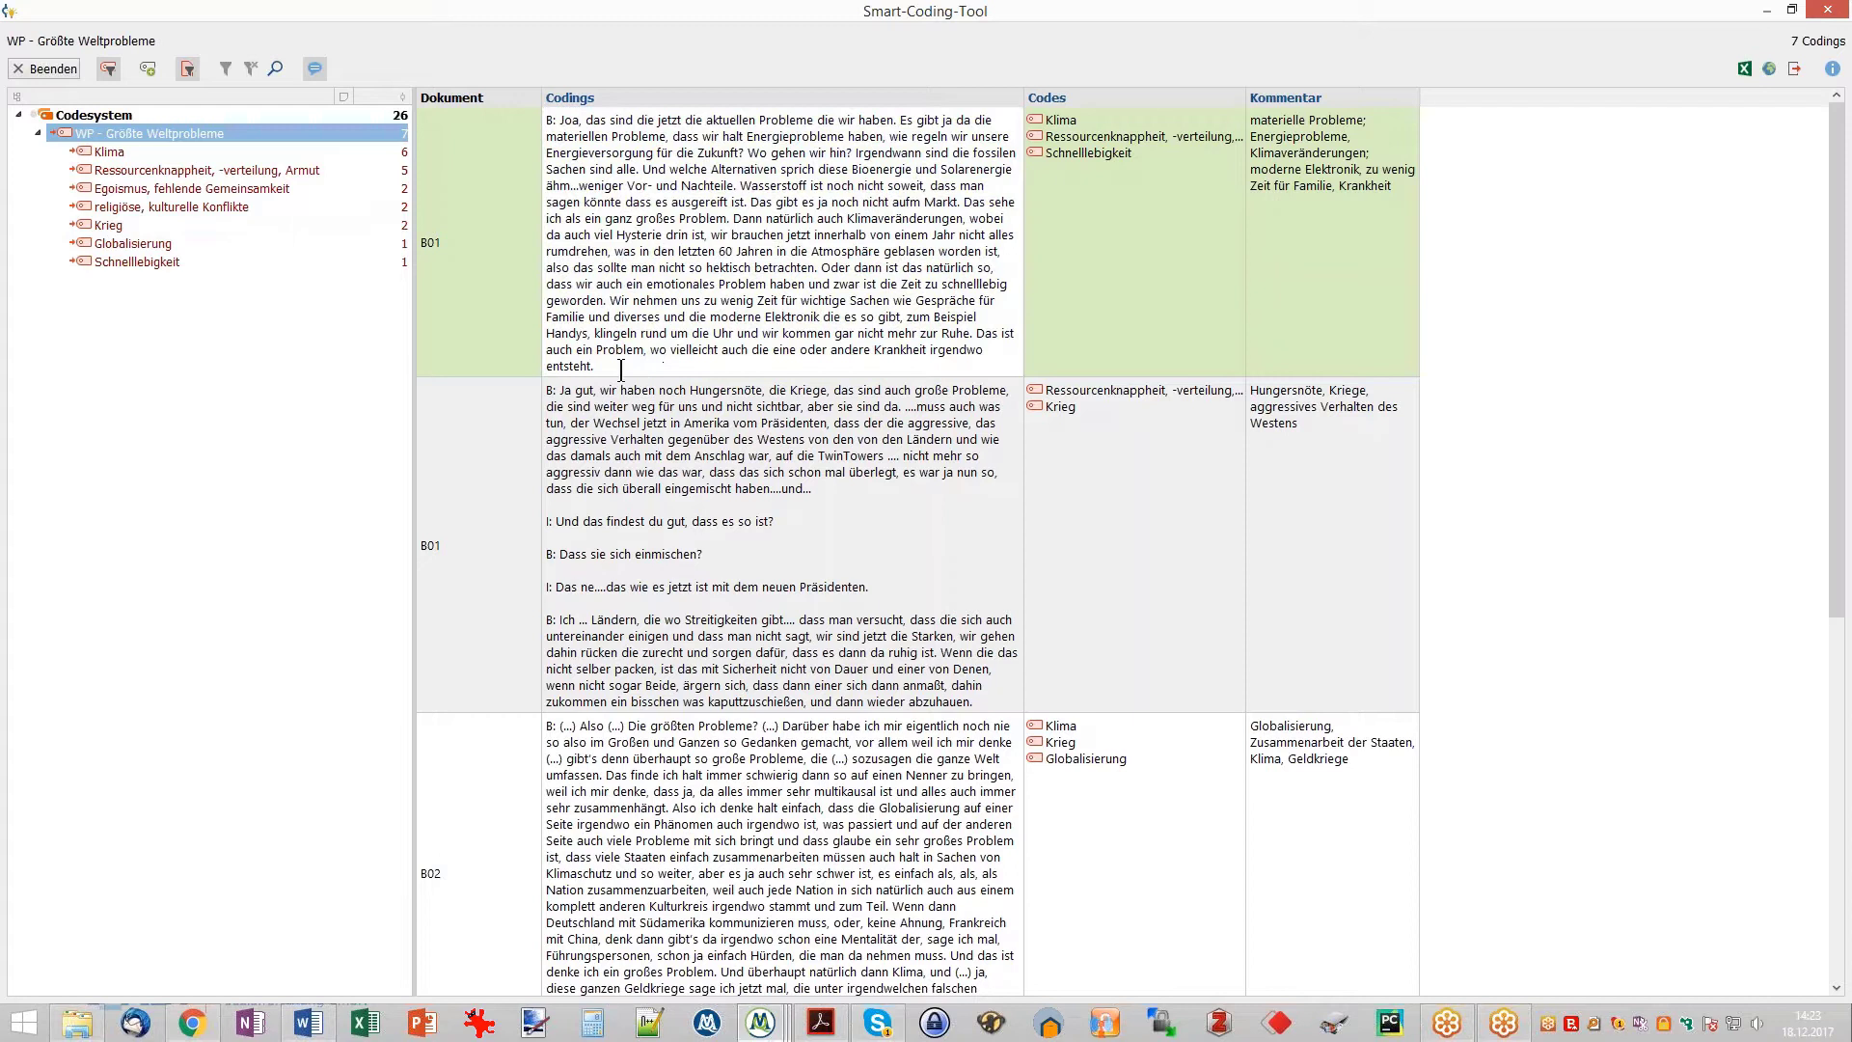
{"action": "left_click_drag", "start_coordinate": [612, 369], "coordinate": [615, 301]}
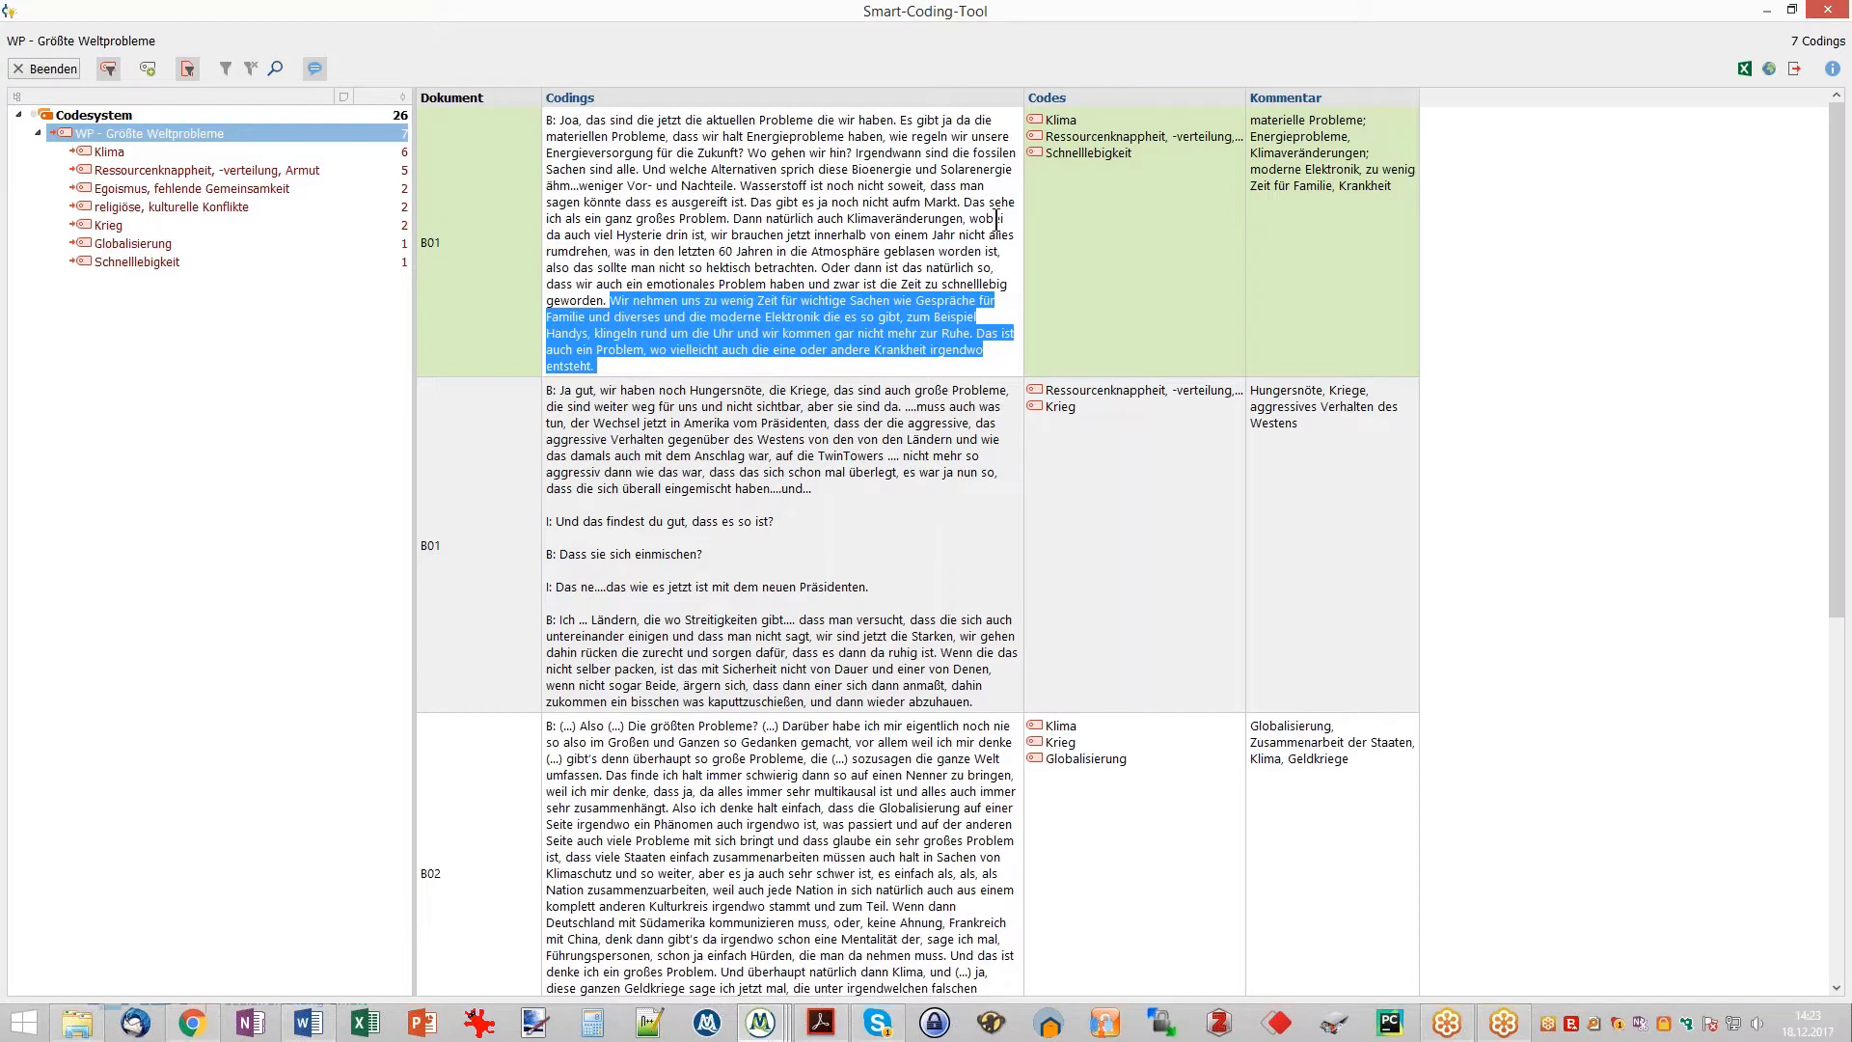
{"action": "left_click", "coordinate": [677, 471]}
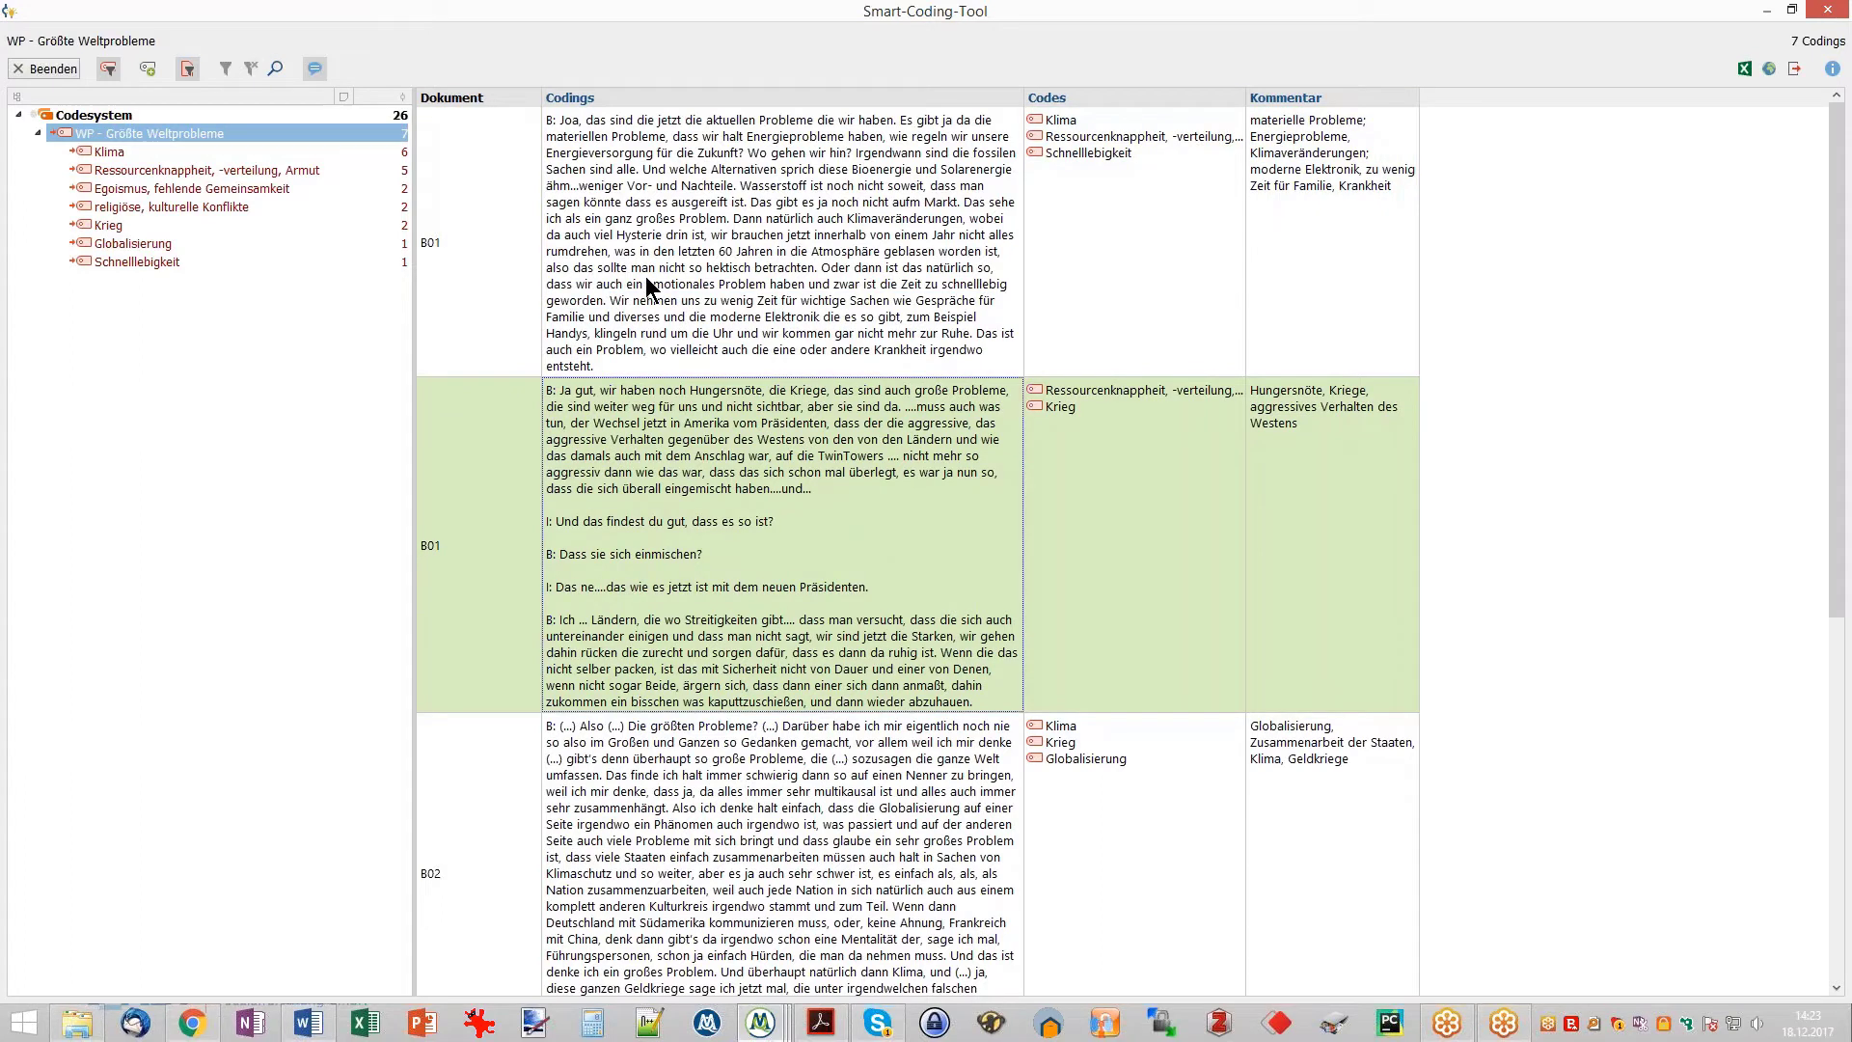
- Restore the Smart-Coding-Tool to a smaller window to reveal the project behind it, and exit the tool
{"action": "double_click", "coordinate": [402, 8]}
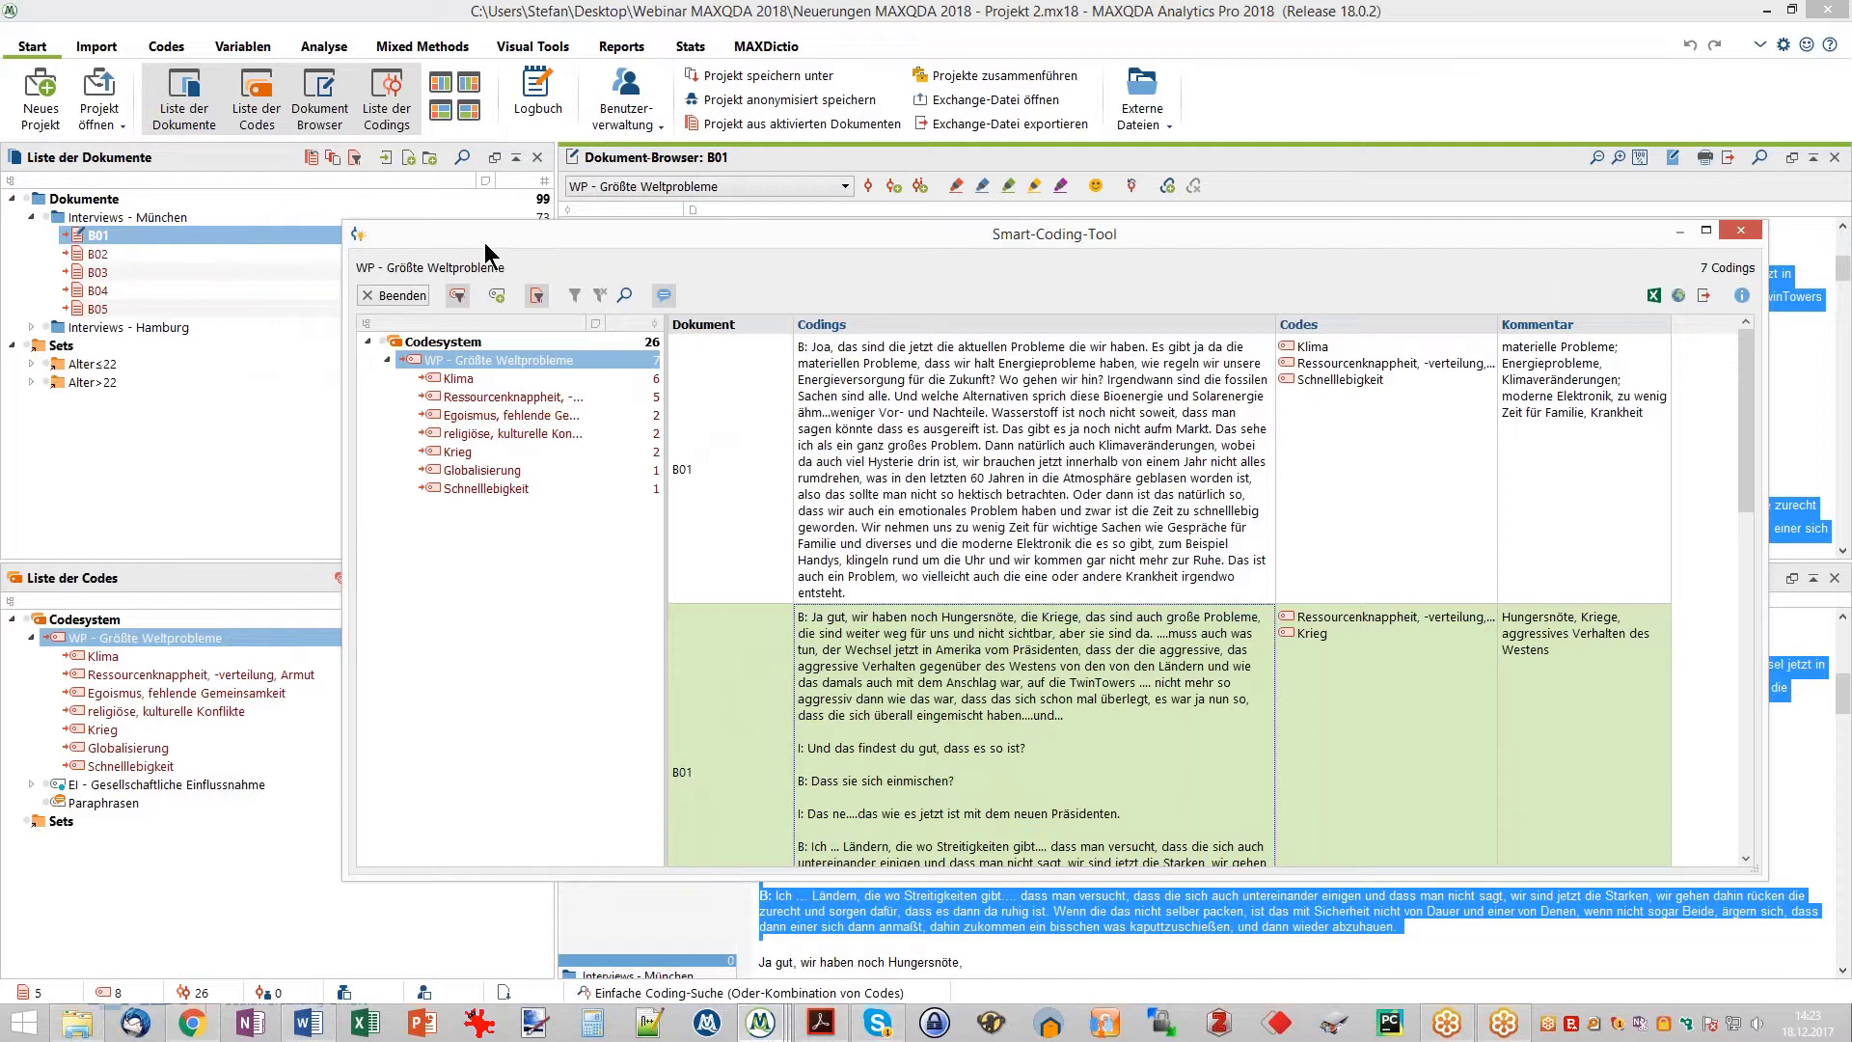
{"action": "left_click_drag", "start_coordinate": [483, 239], "coordinate": [363, 183]}
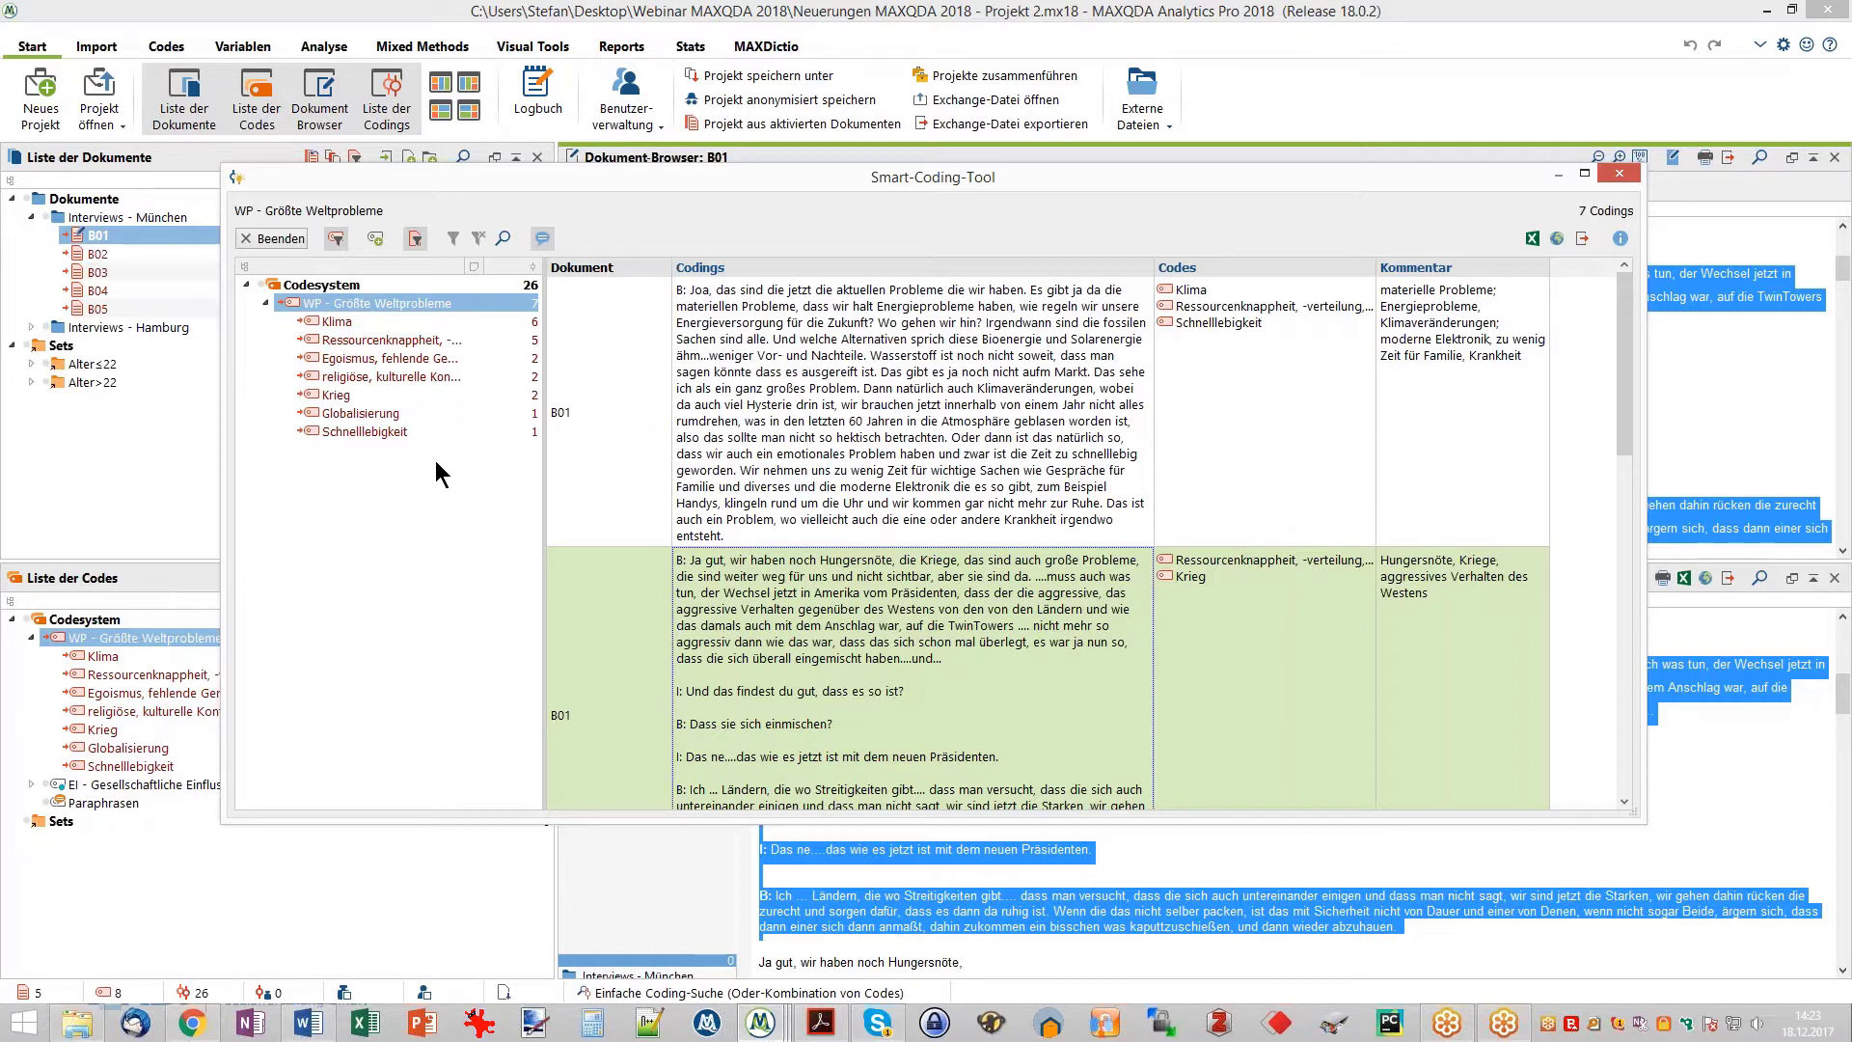
{"action": "left_click", "coordinate": [284, 244]}
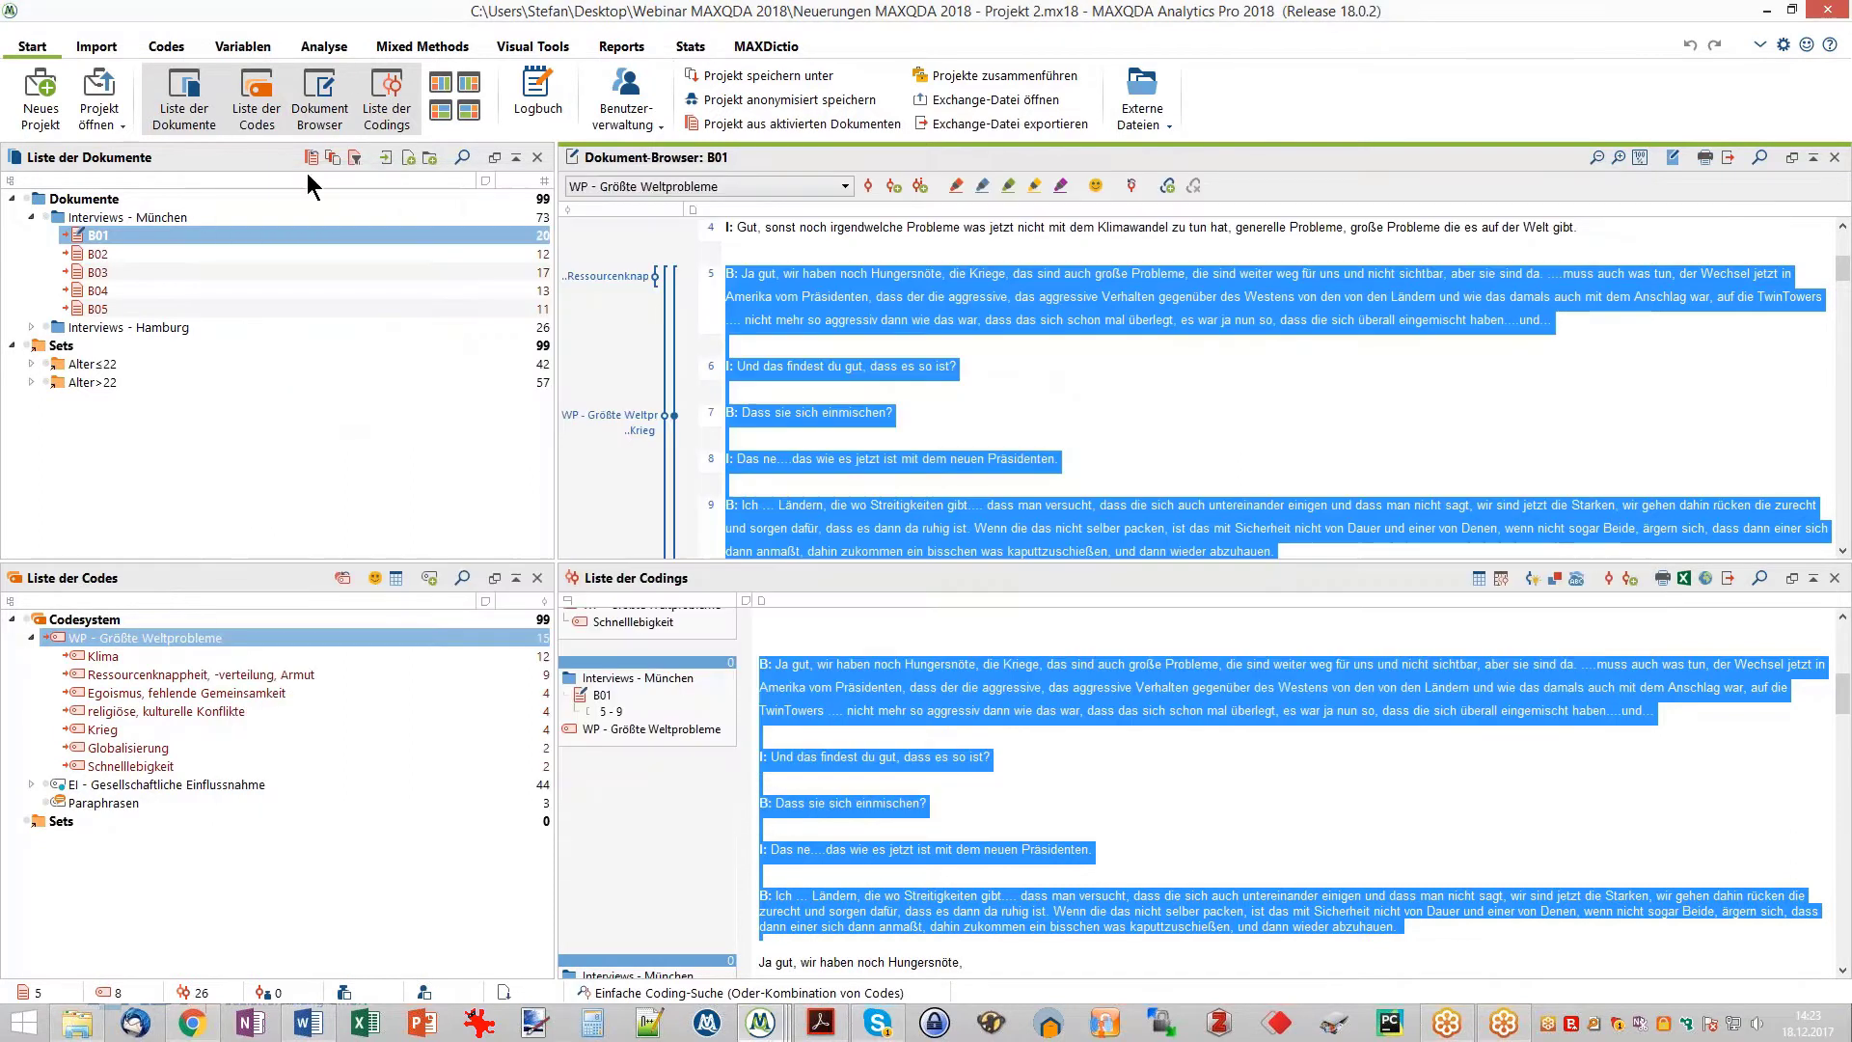
- Look up the function for categorizing survey answers and the import options for survey data
{"action": "left_click", "coordinate": [331, 50]}
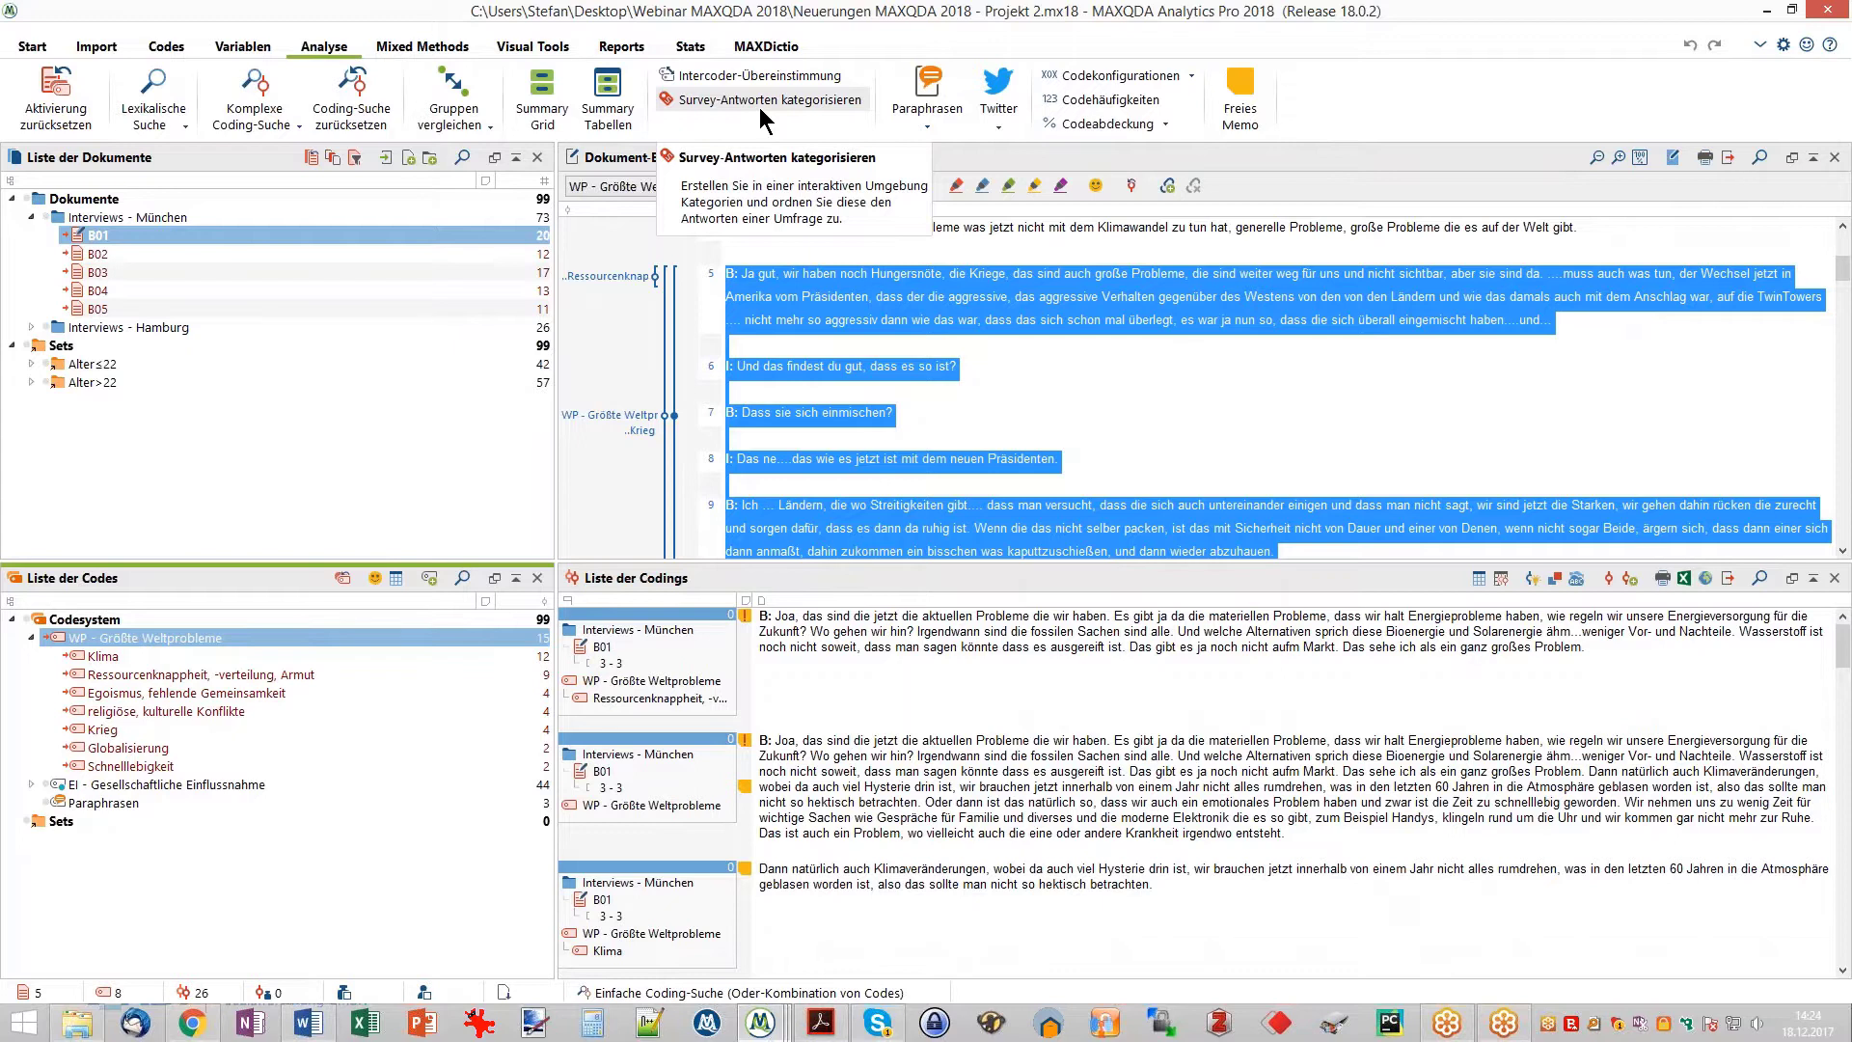
{"action": "left_click", "coordinate": [95, 47]}
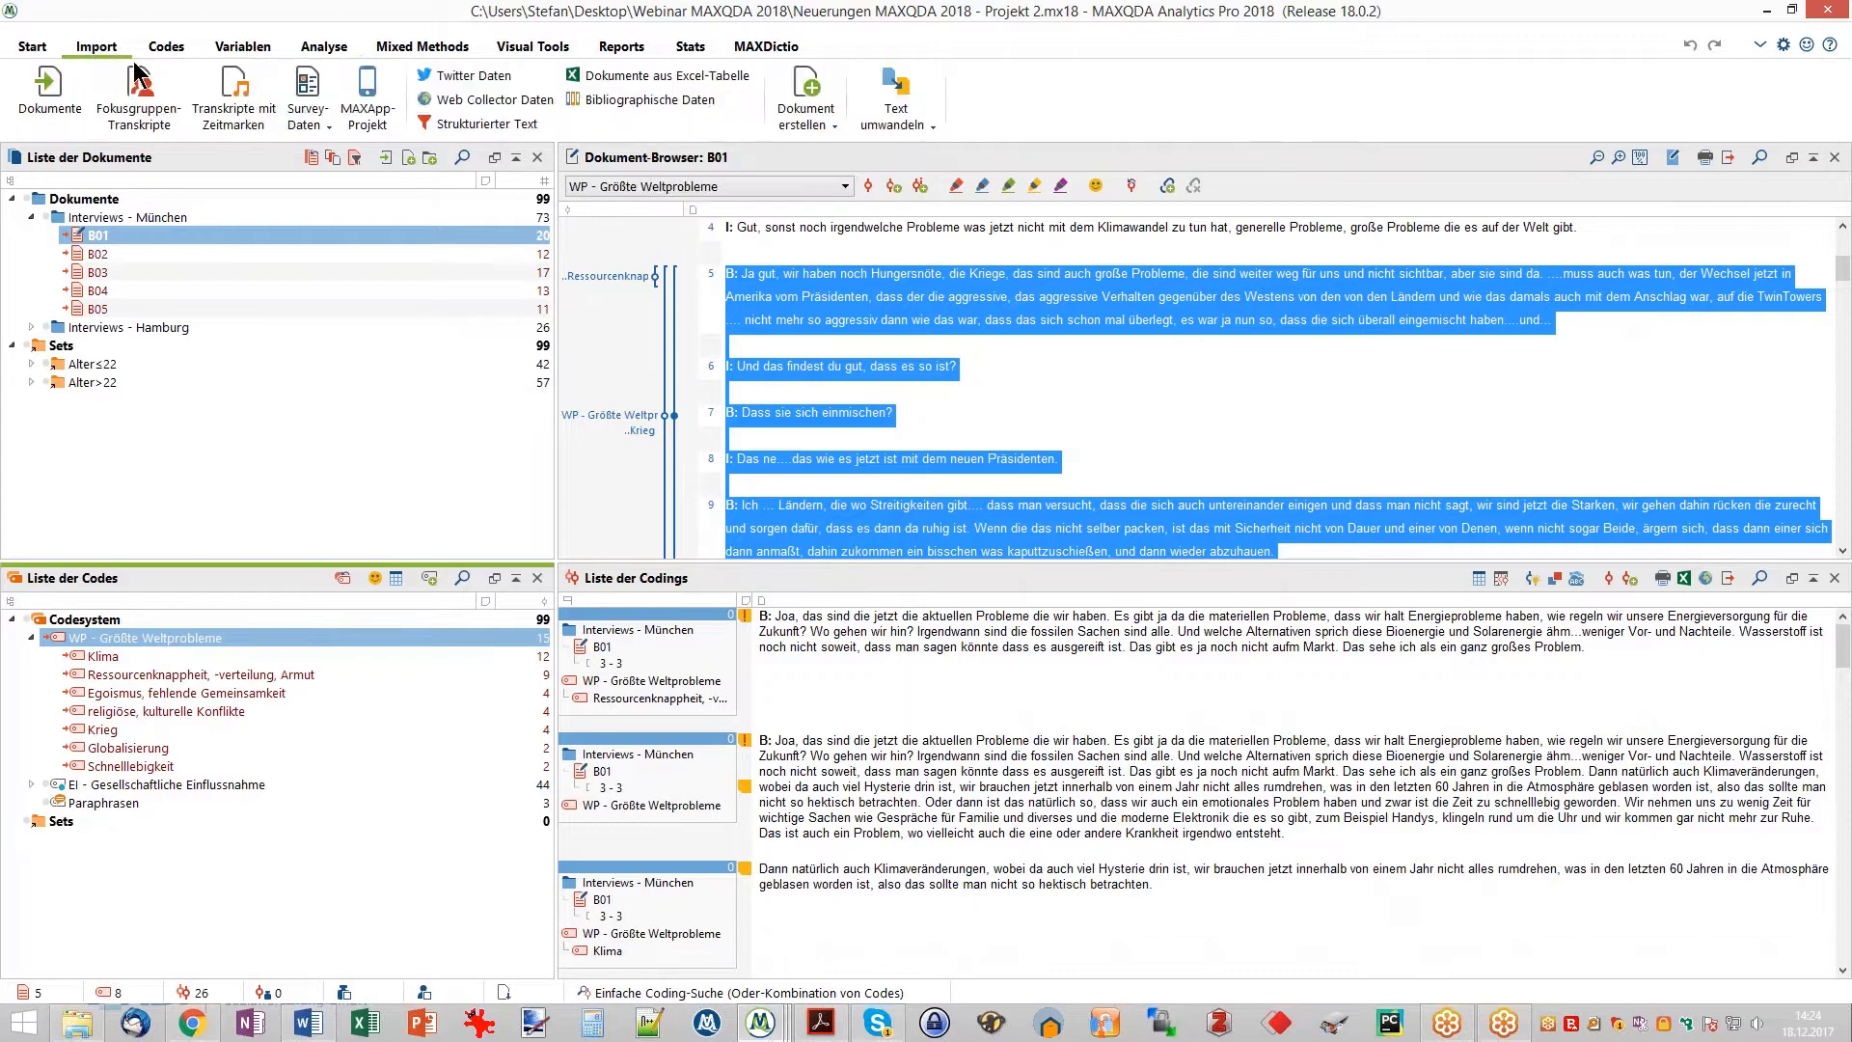
{"action": "left_click", "coordinate": [306, 125]}
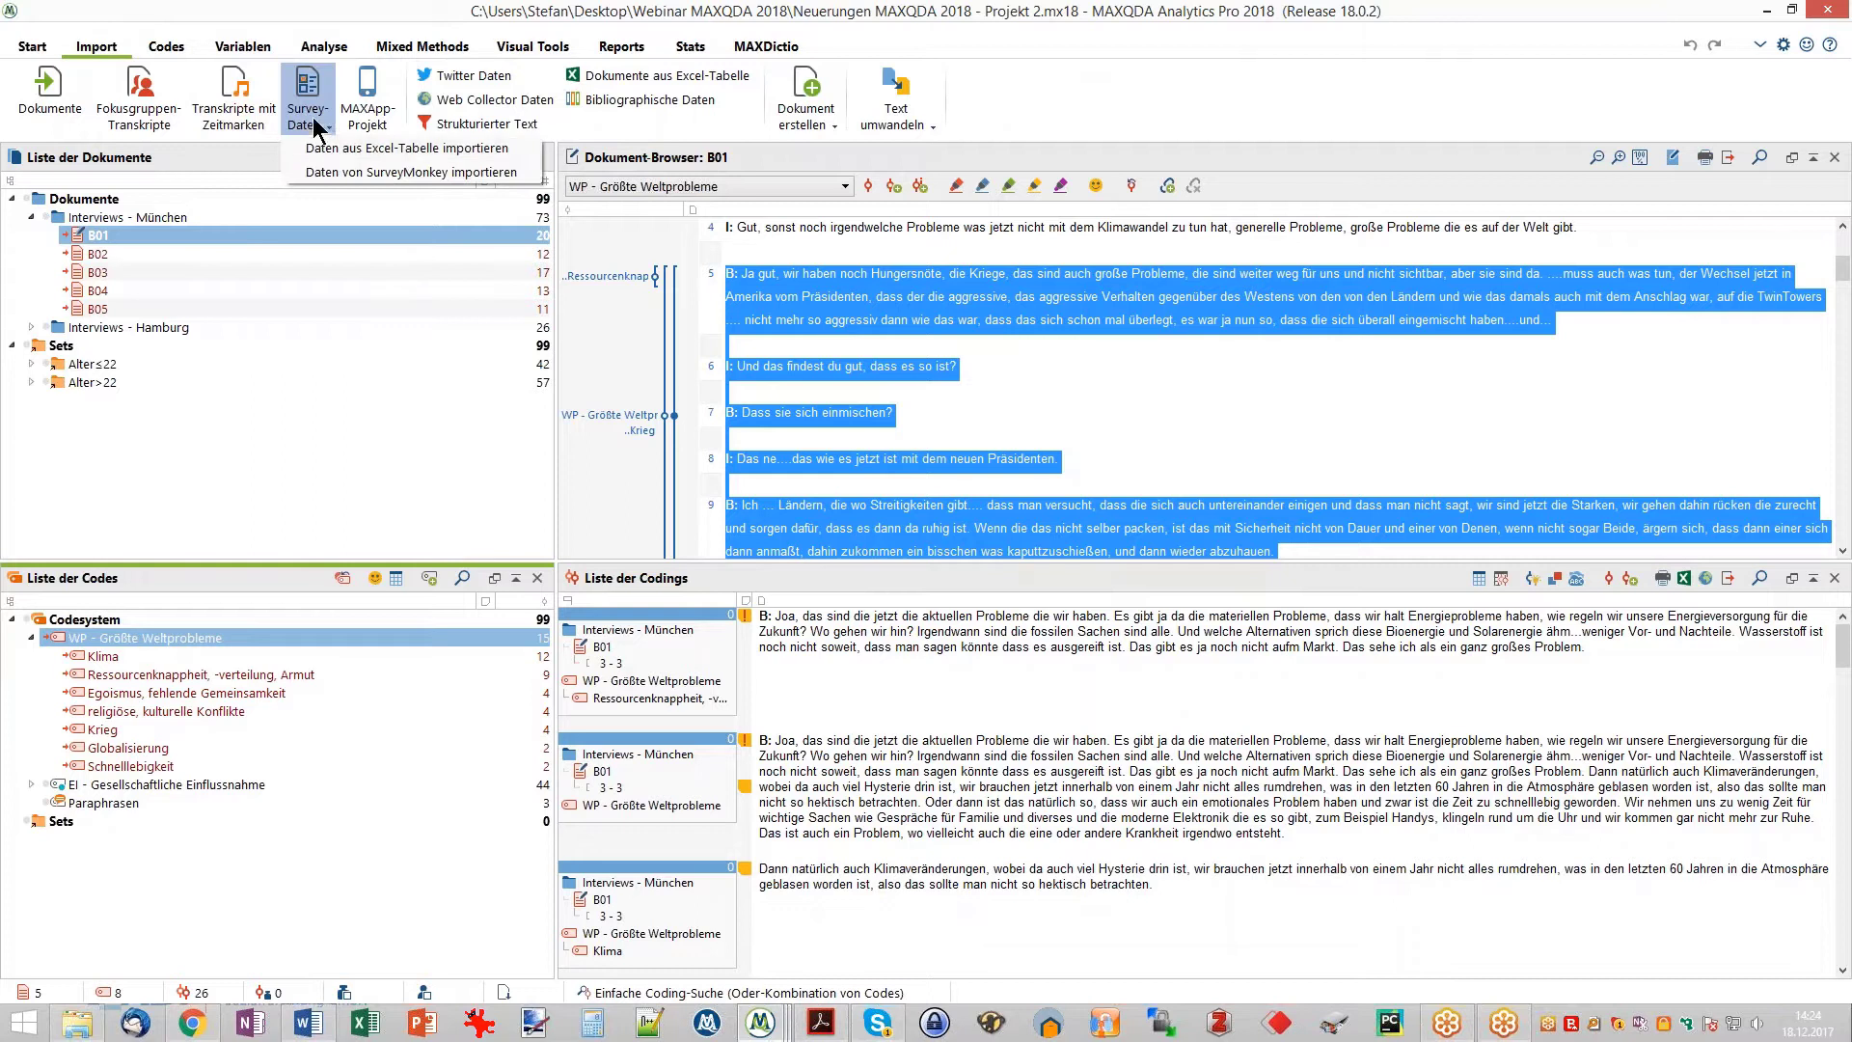
{"action": "left_click", "coordinate": [309, 116]}
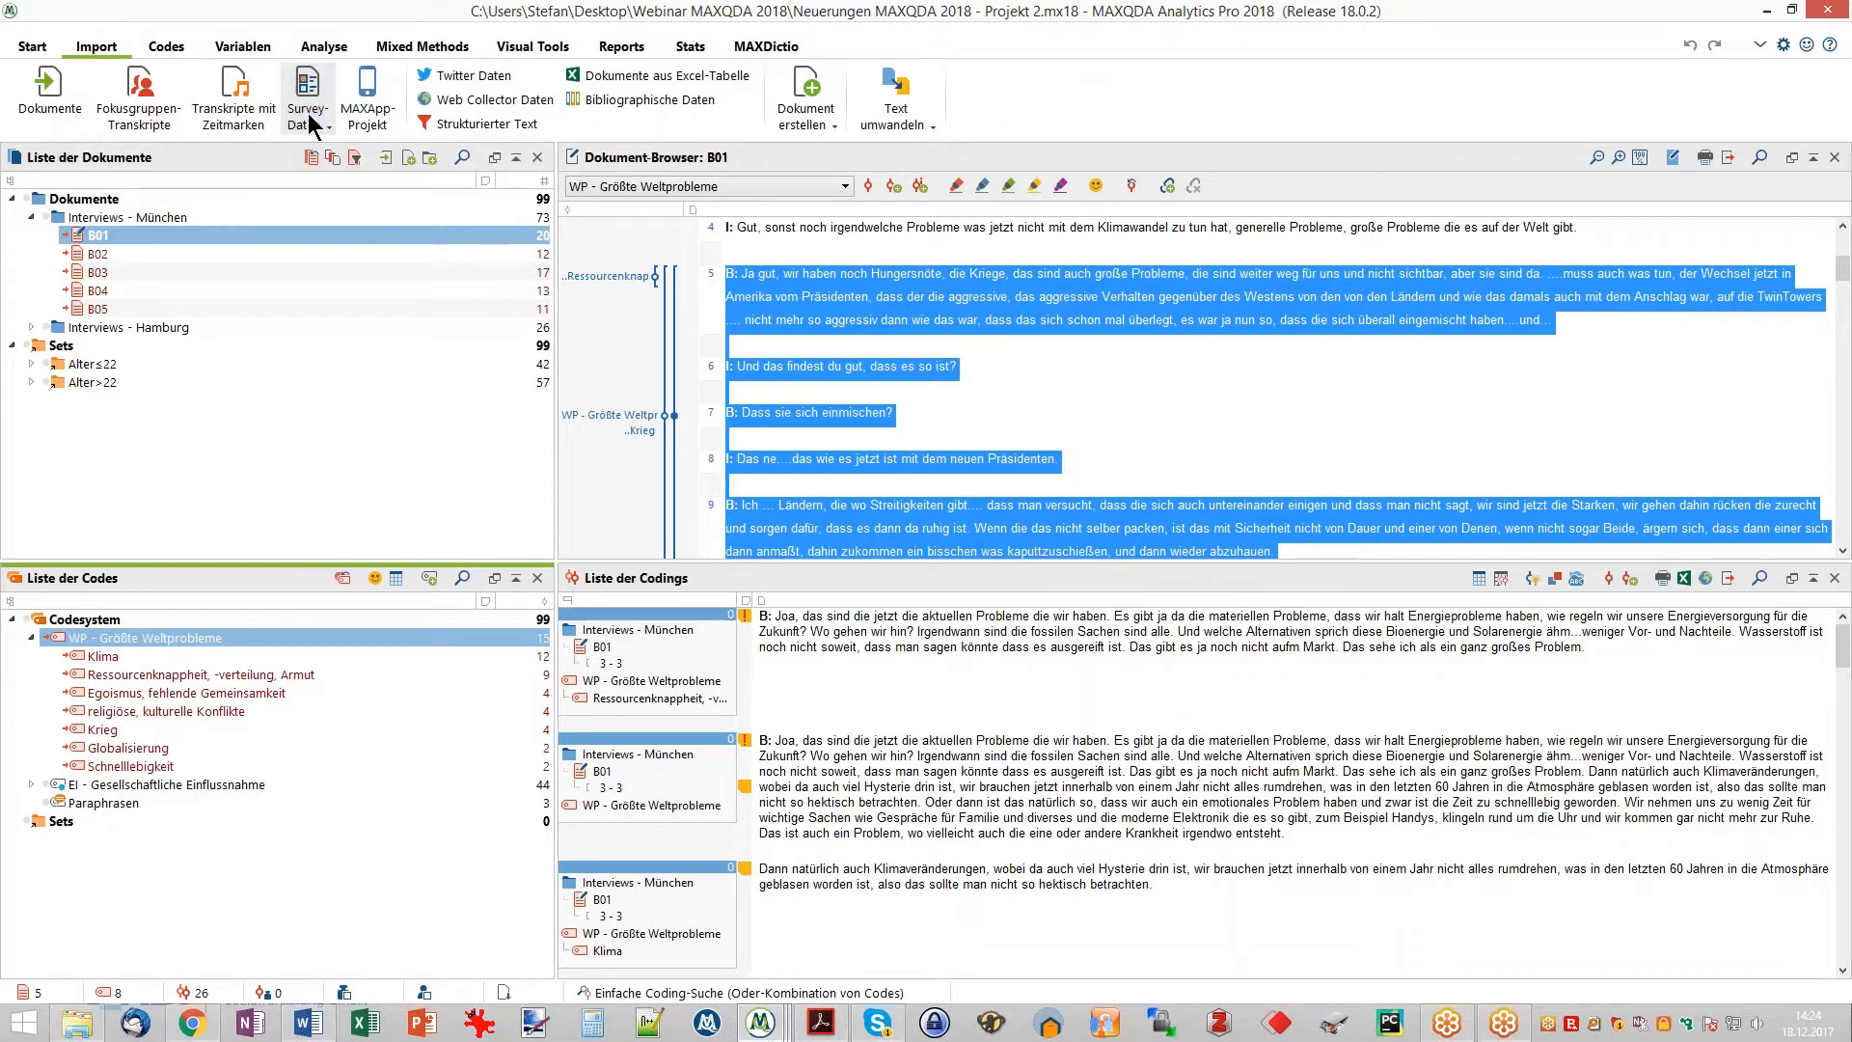
- Start a qualitative group comparison and add the document sets Alter≤22 and Alter>22 as its groups
{"action": "left_click", "coordinate": [321, 43]}
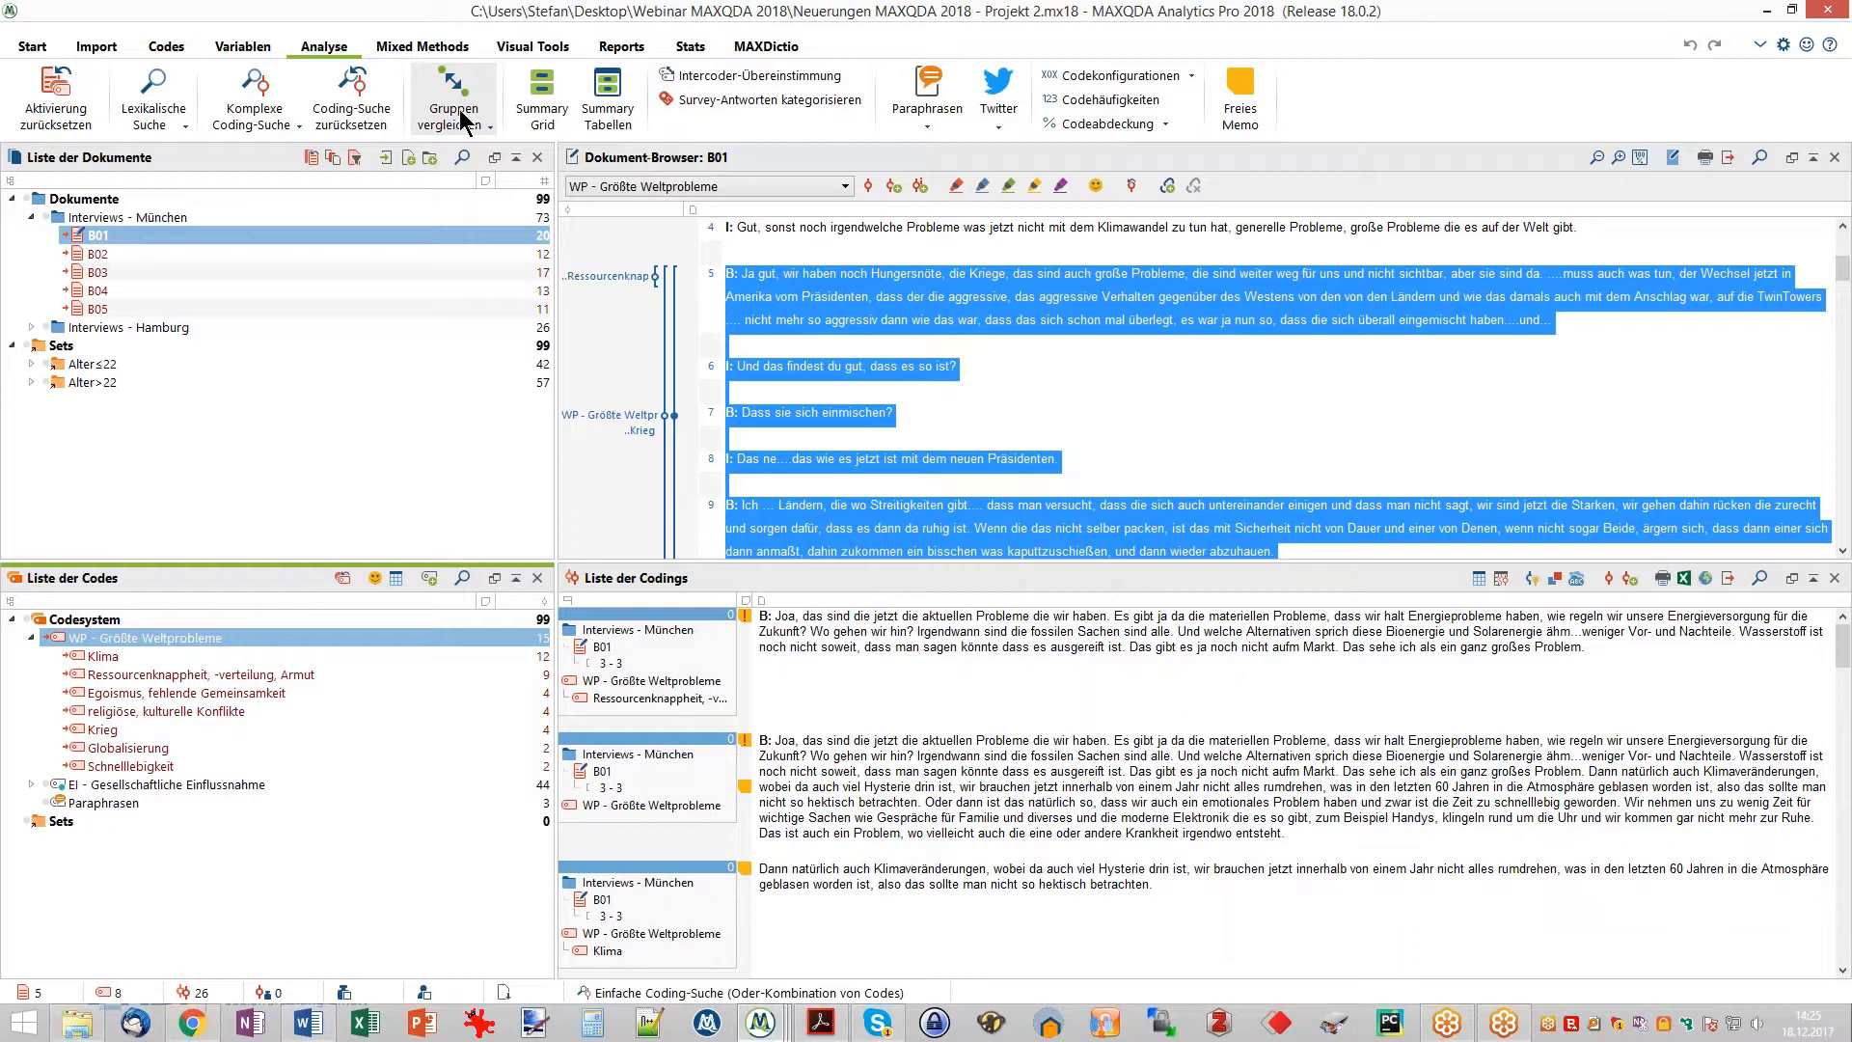
{"action": "left_click", "coordinate": [460, 112]}
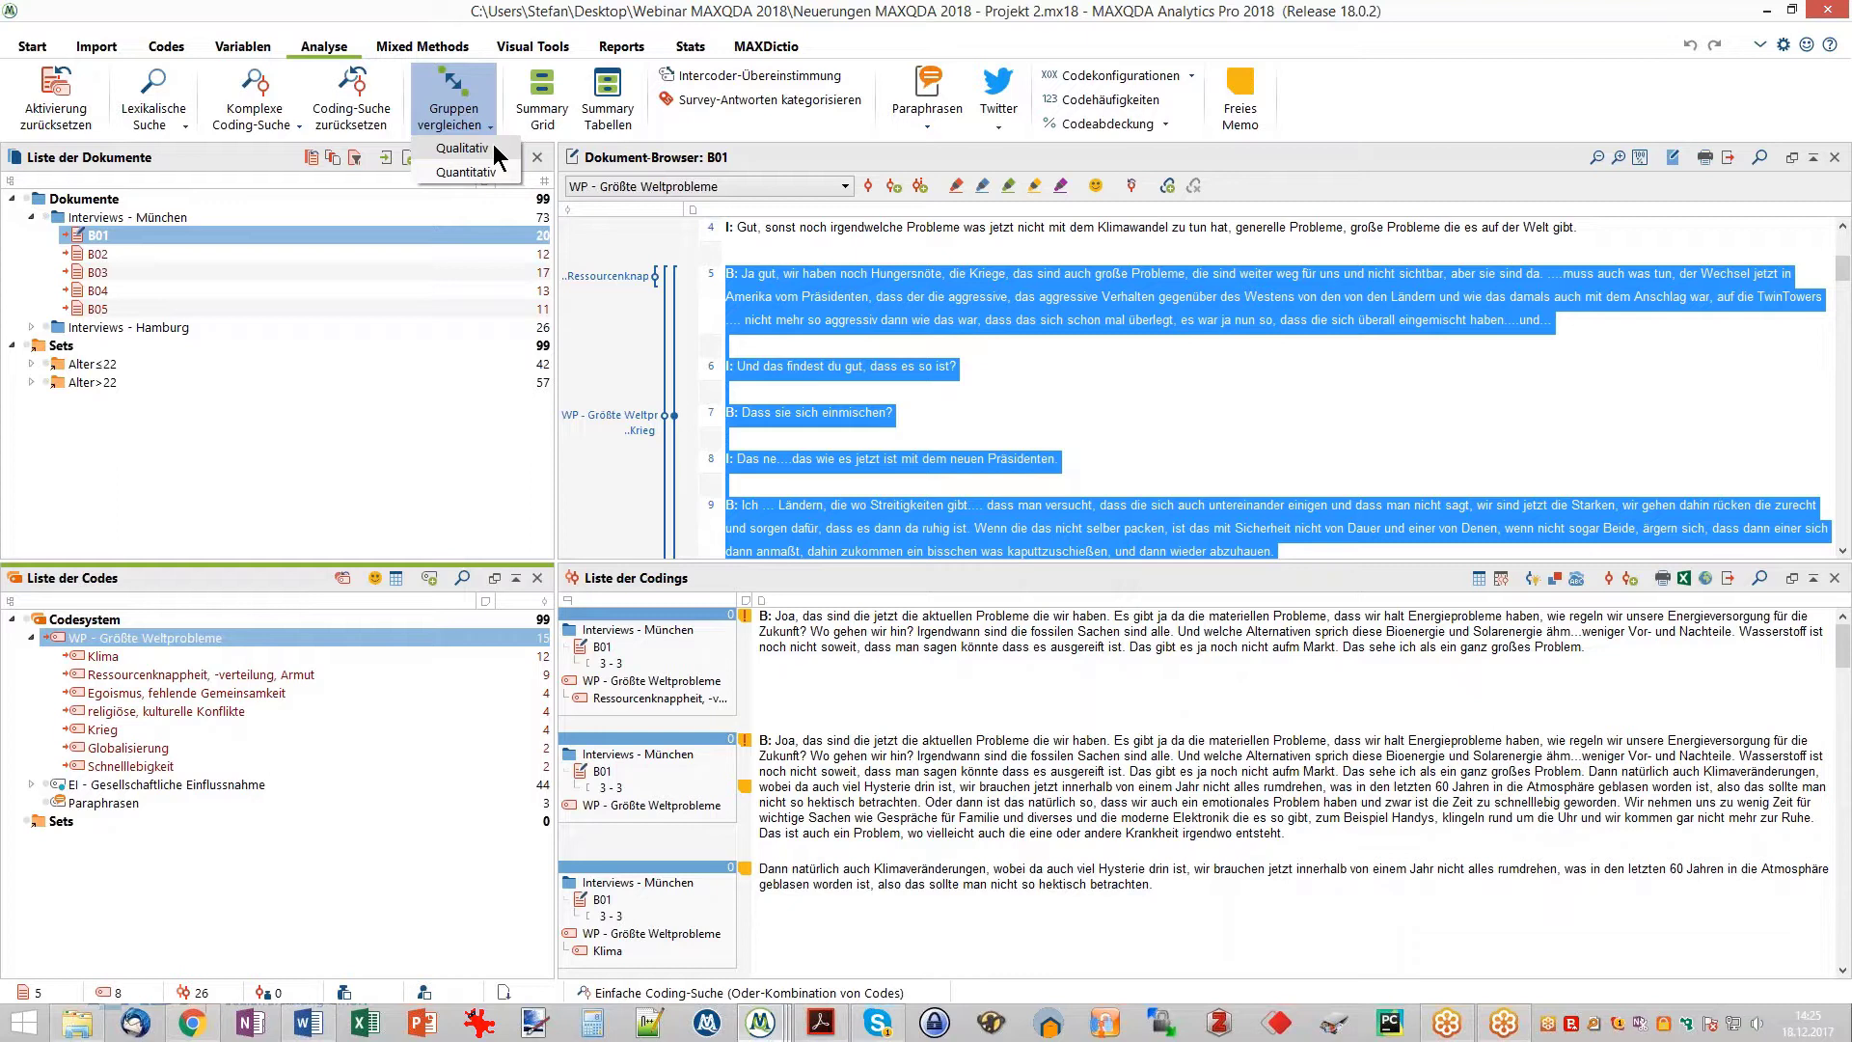
{"action": "left_click", "coordinate": [490, 146]}
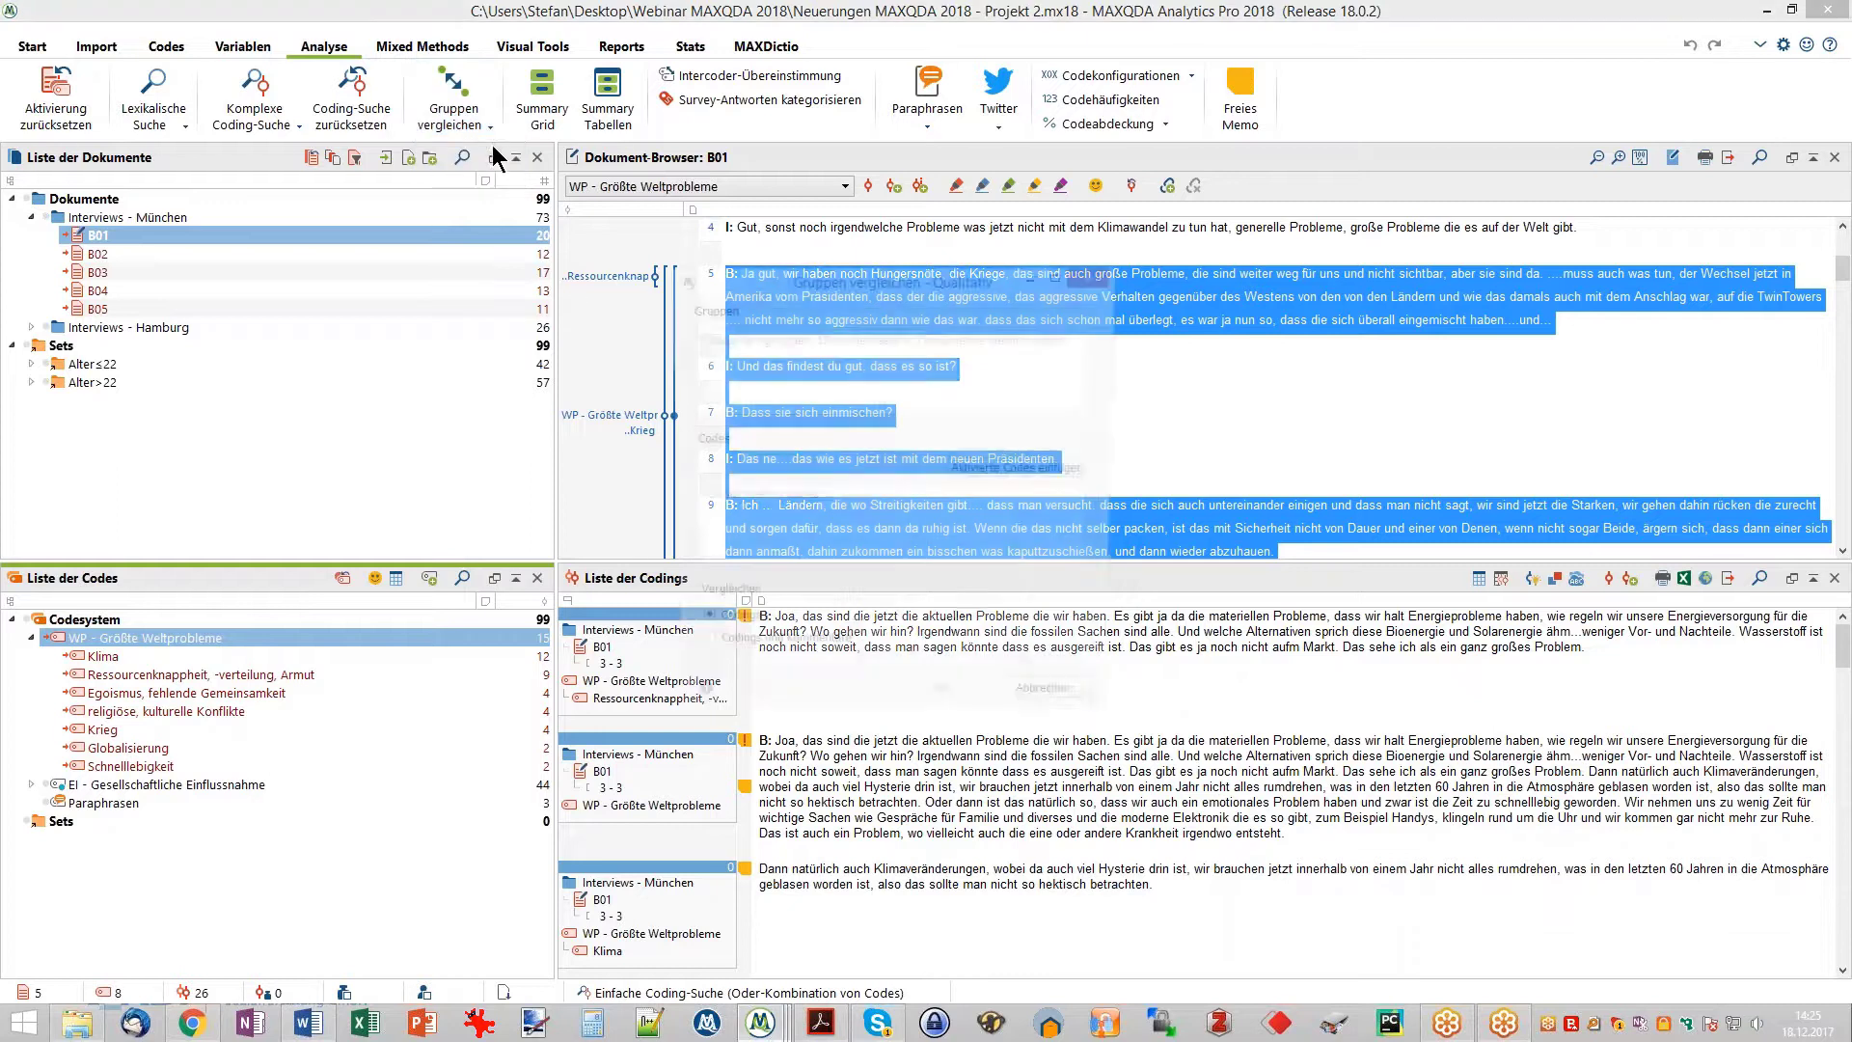
{"action": "left_click_drag", "start_coordinate": [794, 288], "coordinate": [705, 254]}
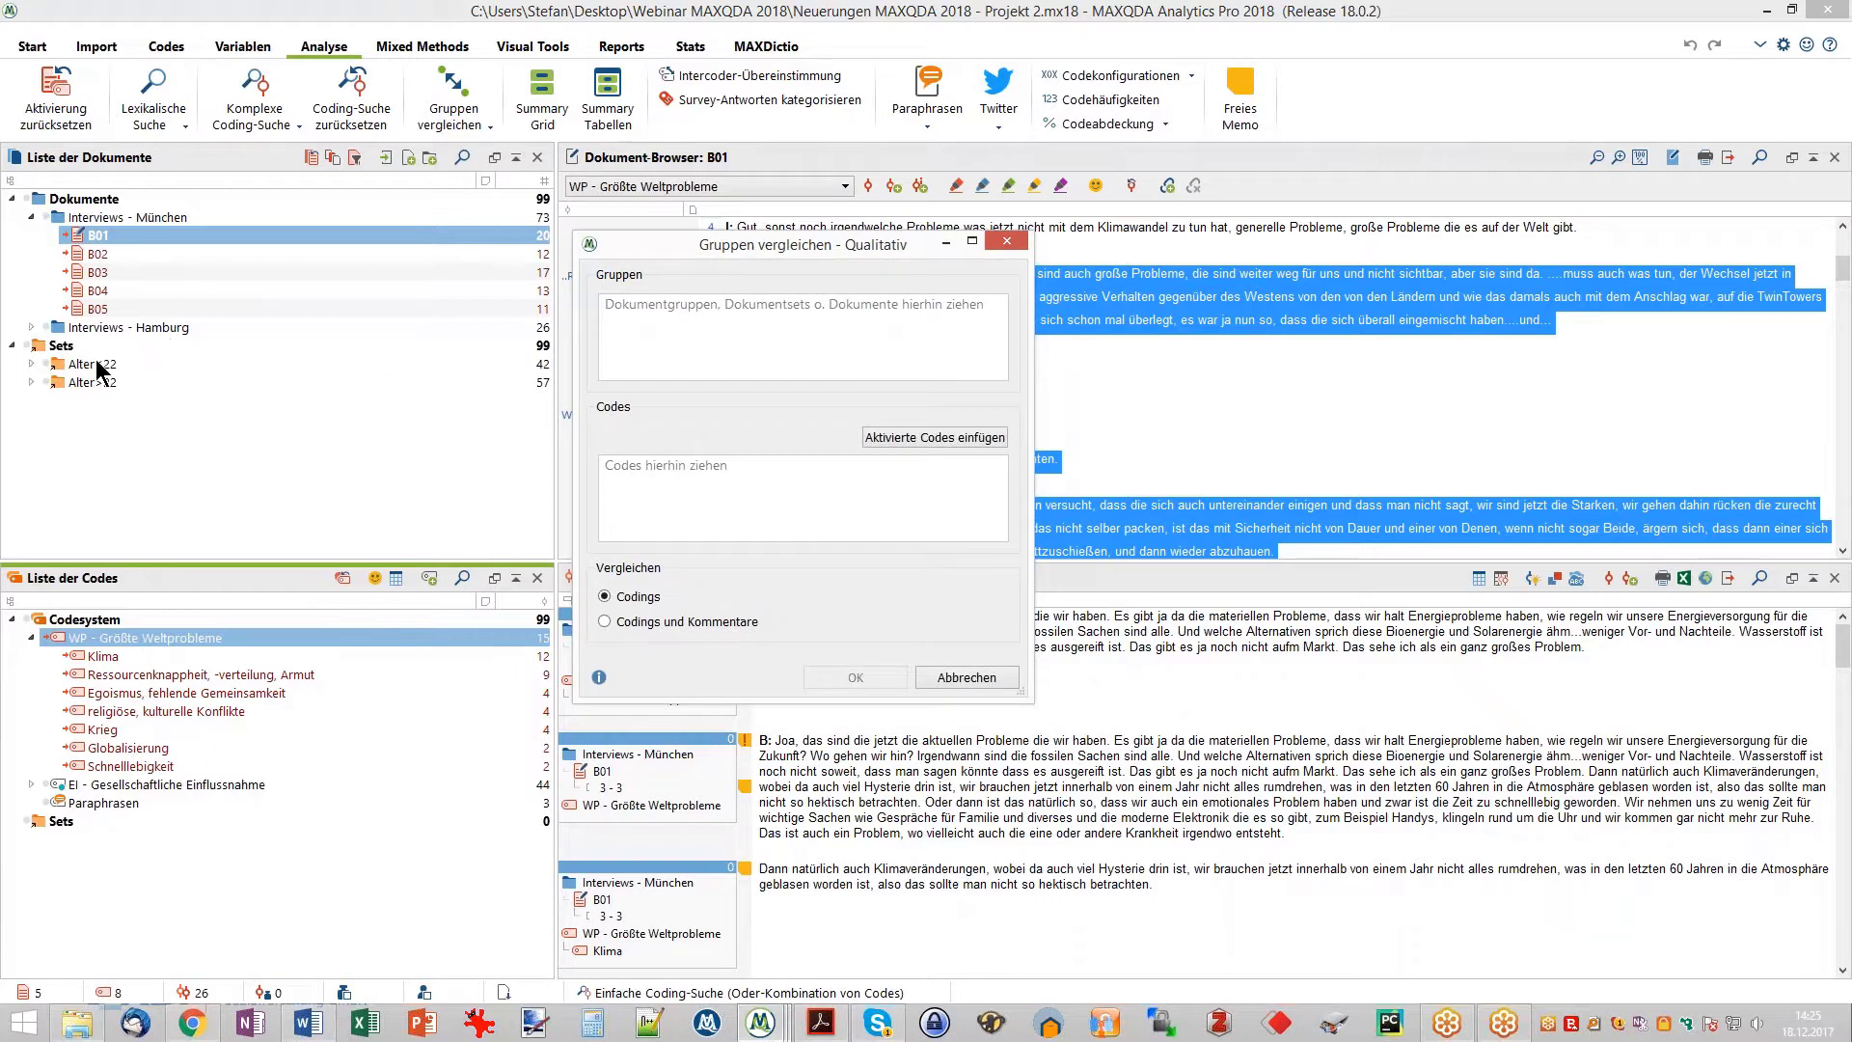
{"action": "left_click_drag", "start_coordinate": [94, 364], "coordinate": [673, 323]}
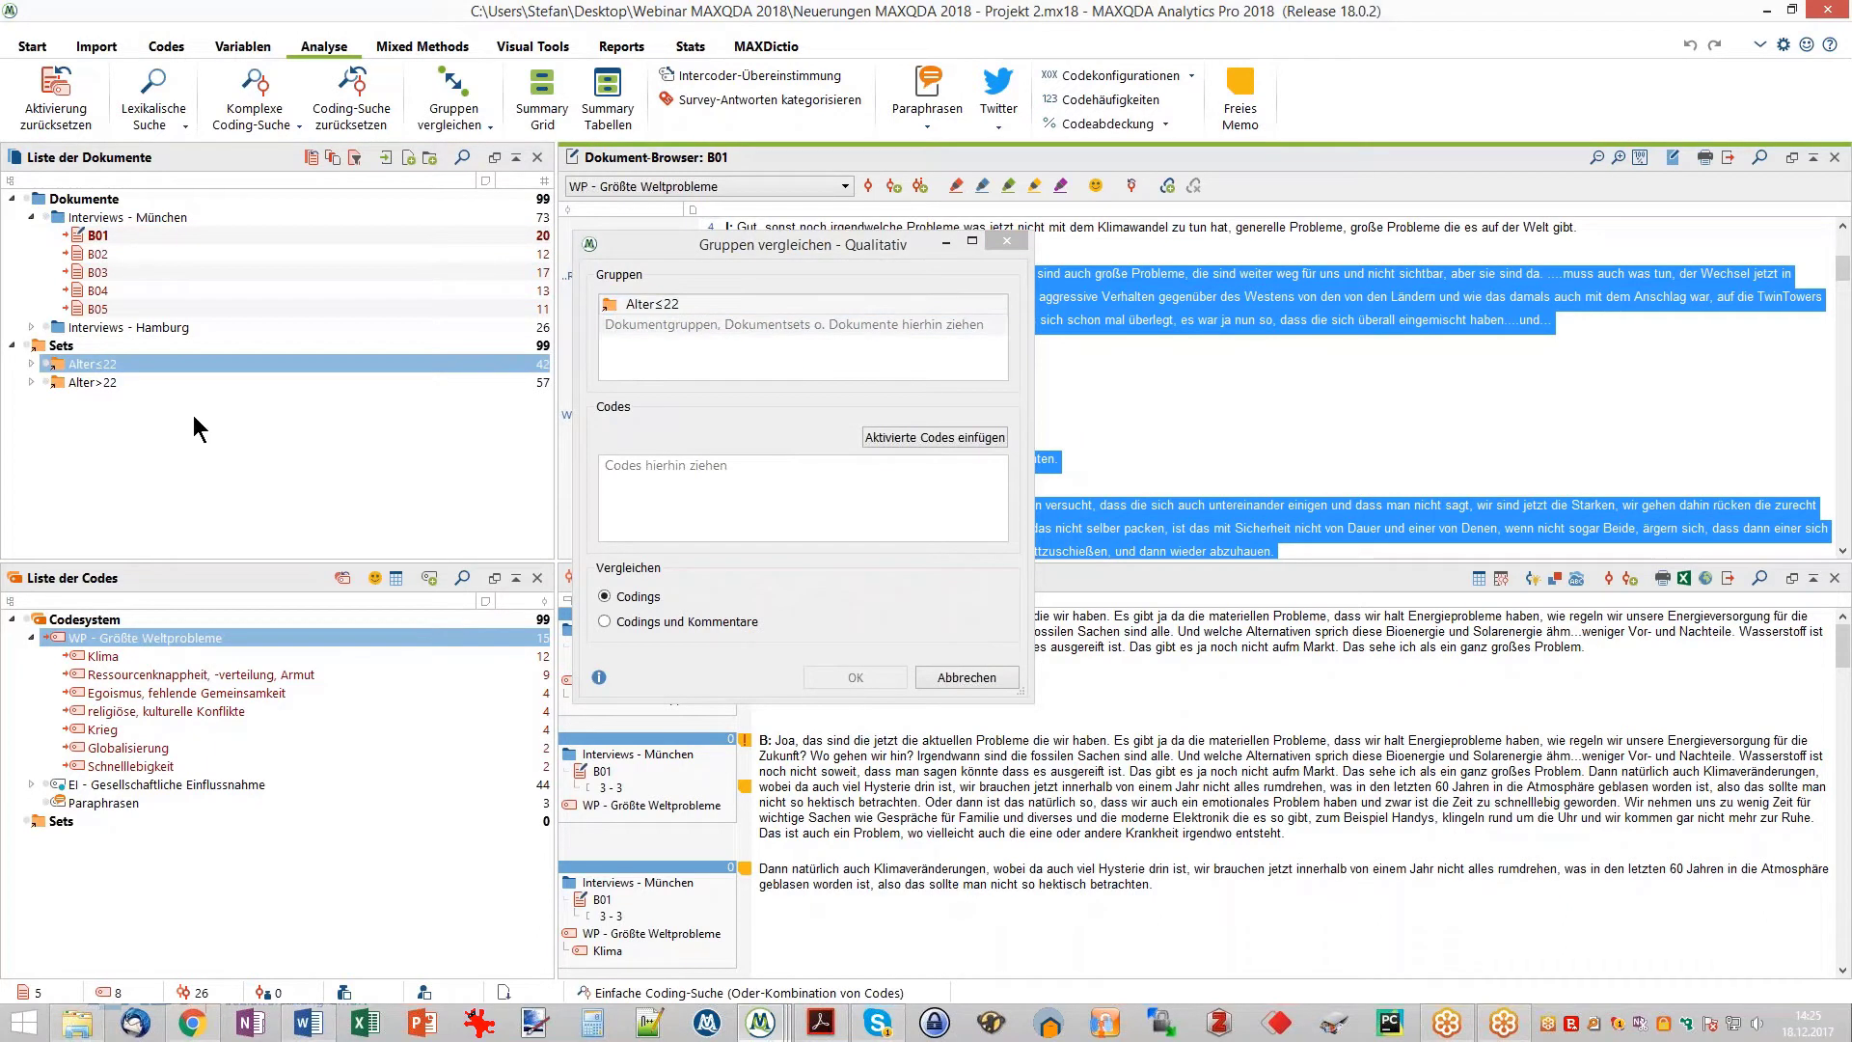
{"action": "left_click_drag", "start_coordinate": [106, 383], "coordinate": [675, 333]}
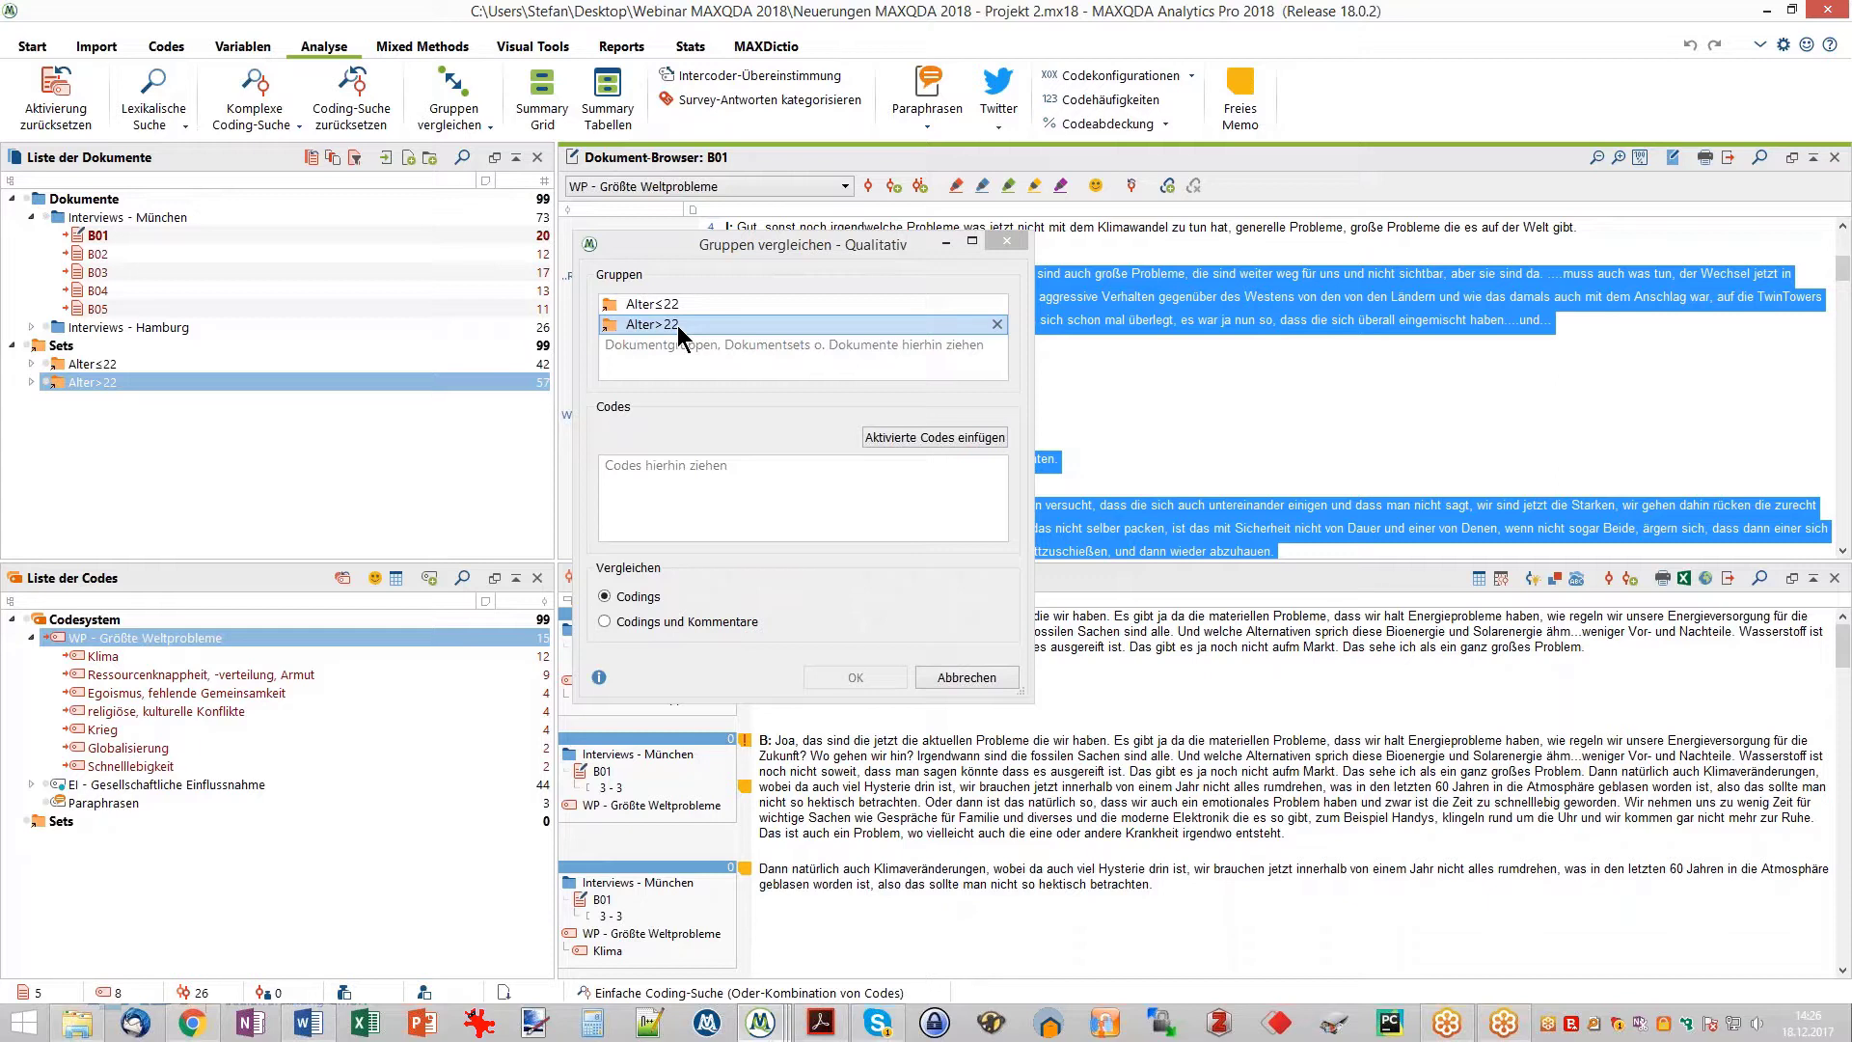
- Deactivate the parent code "WP - Größte Weltprobleme", insert the activated subcodes, and run the comparison of codings in a maximized segment matrix
{"action": "left_click", "coordinate": [160, 638]}
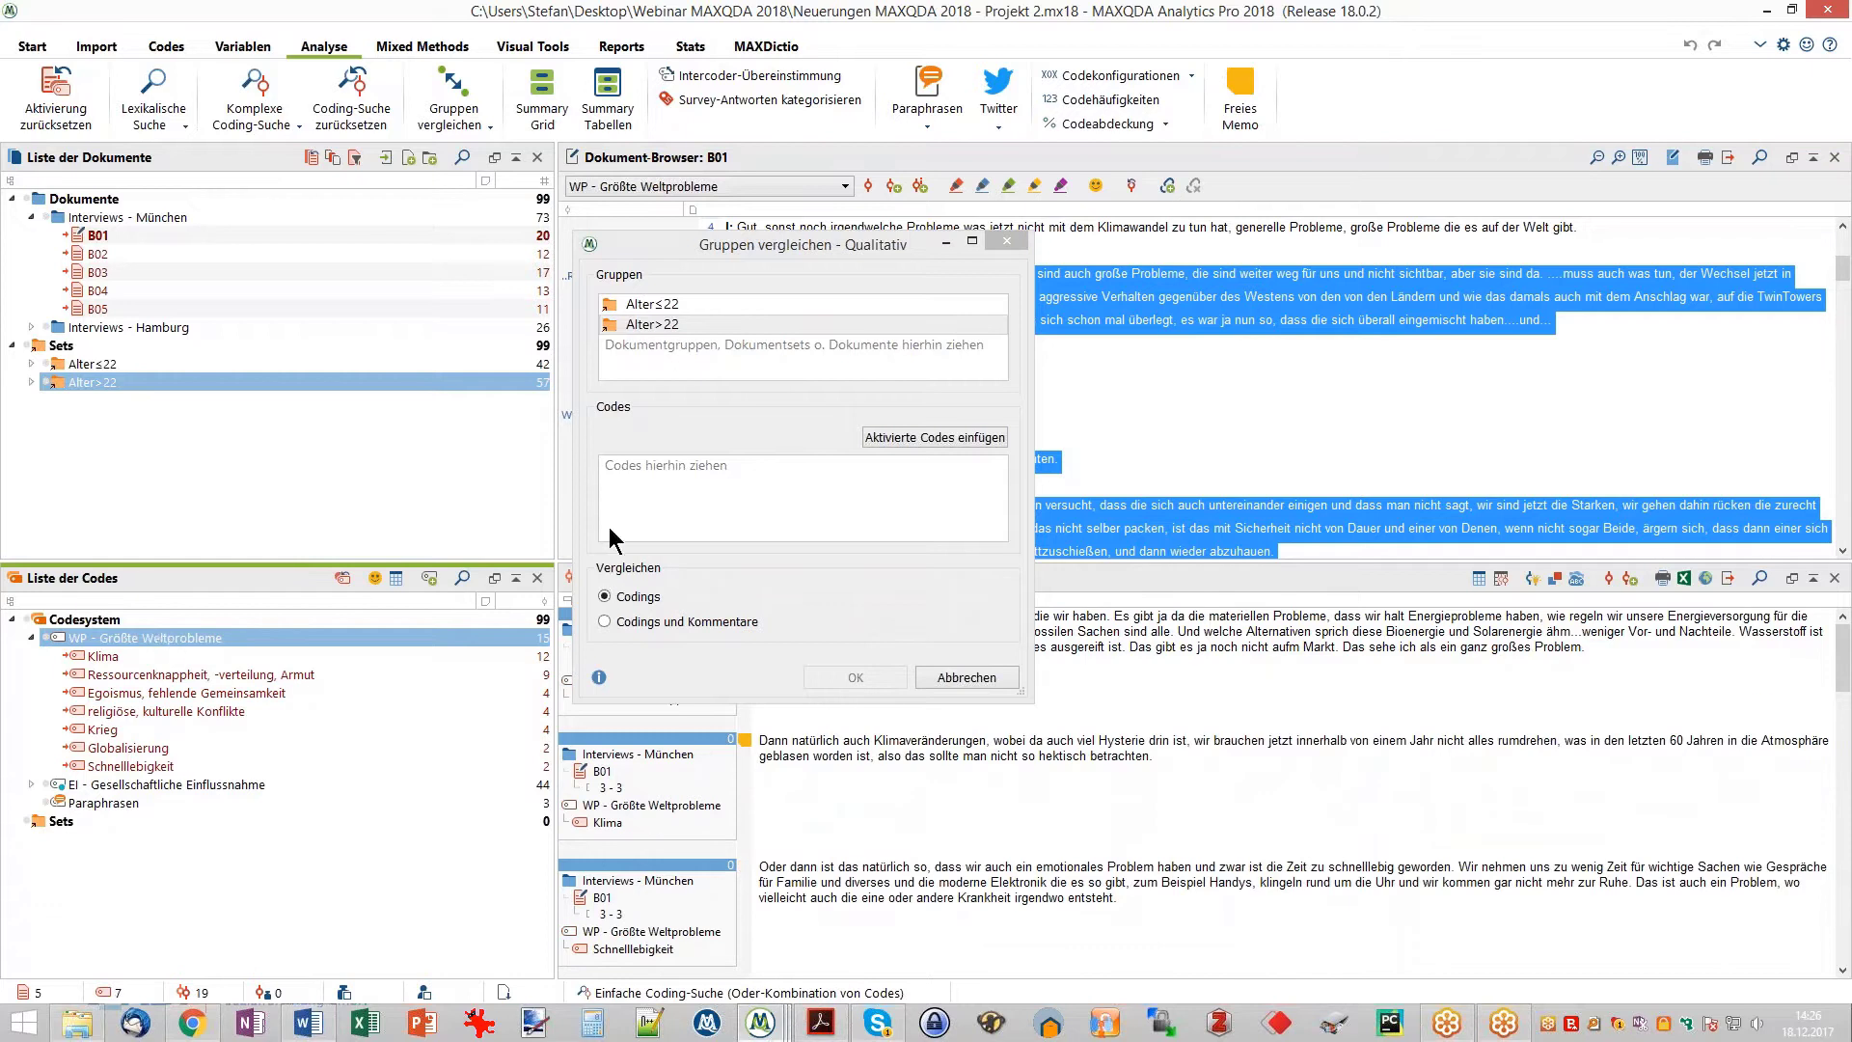
{"action": "left_click", "coordinate": [904, 439]}
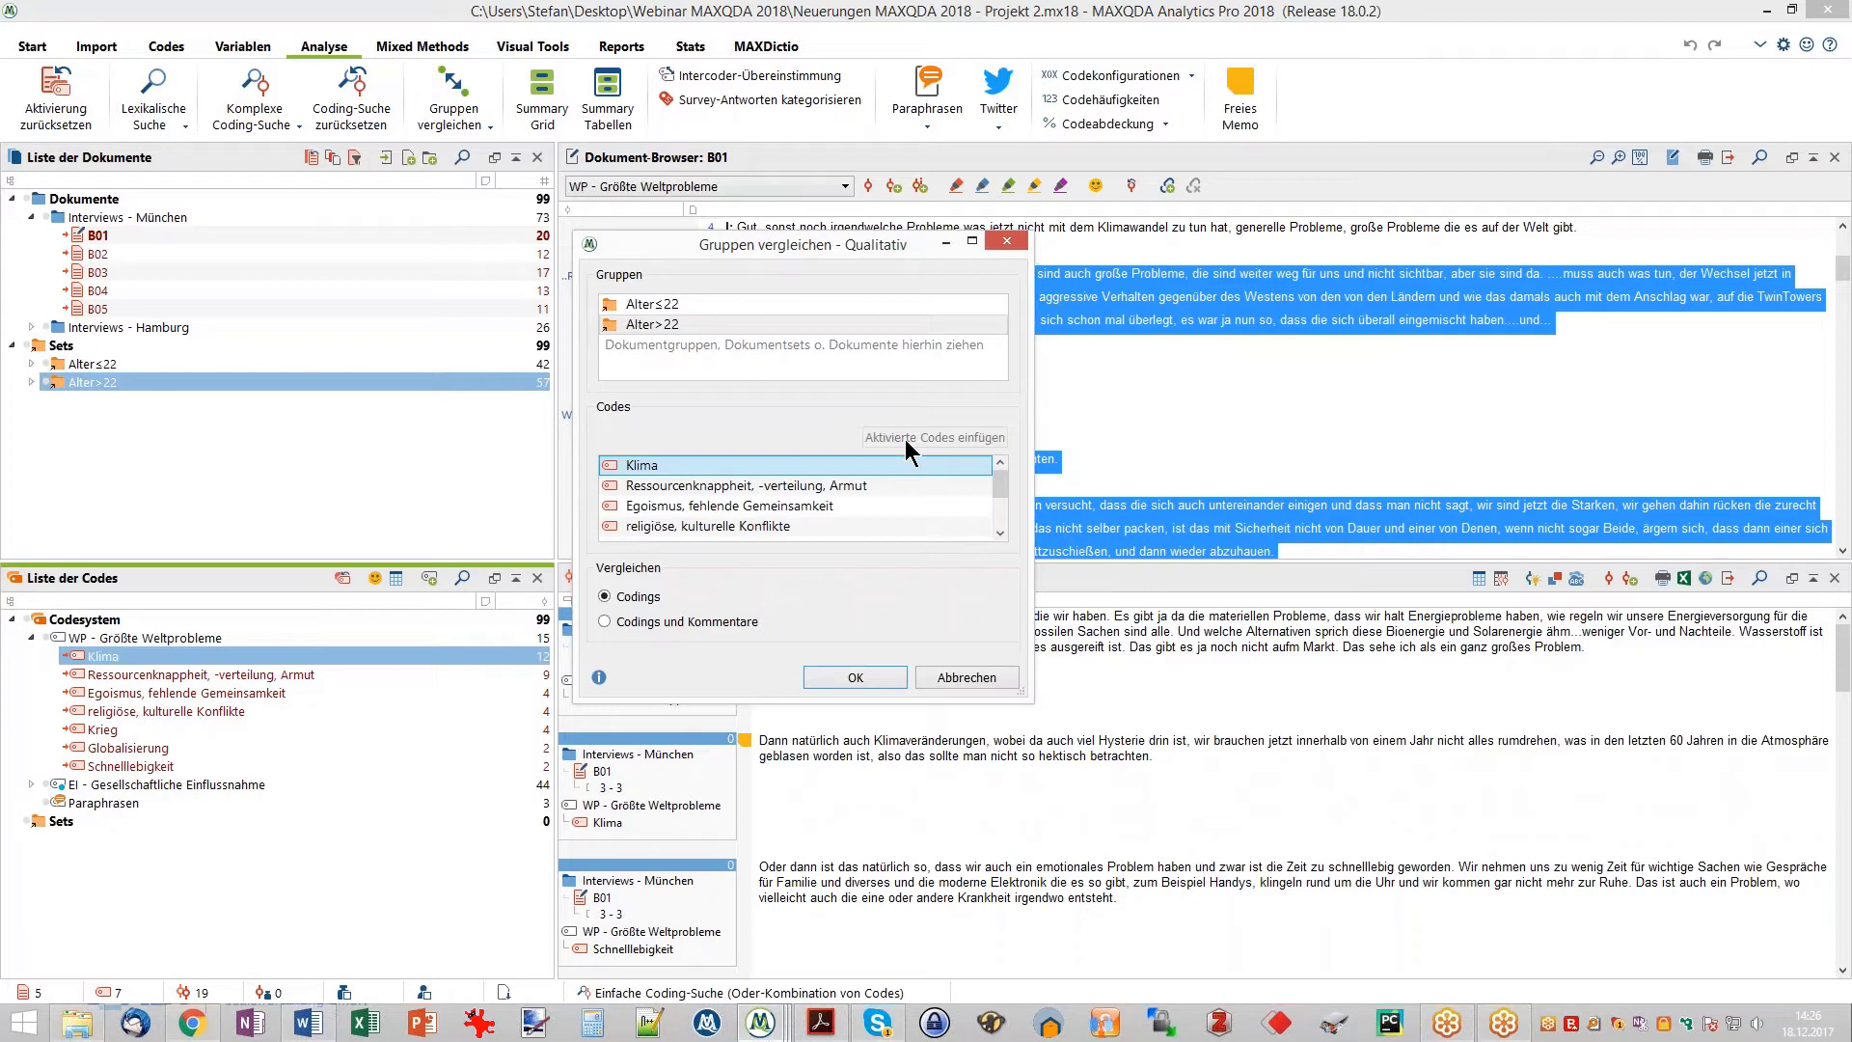
{"action": "left_click", "coordinate": [845, 678]}
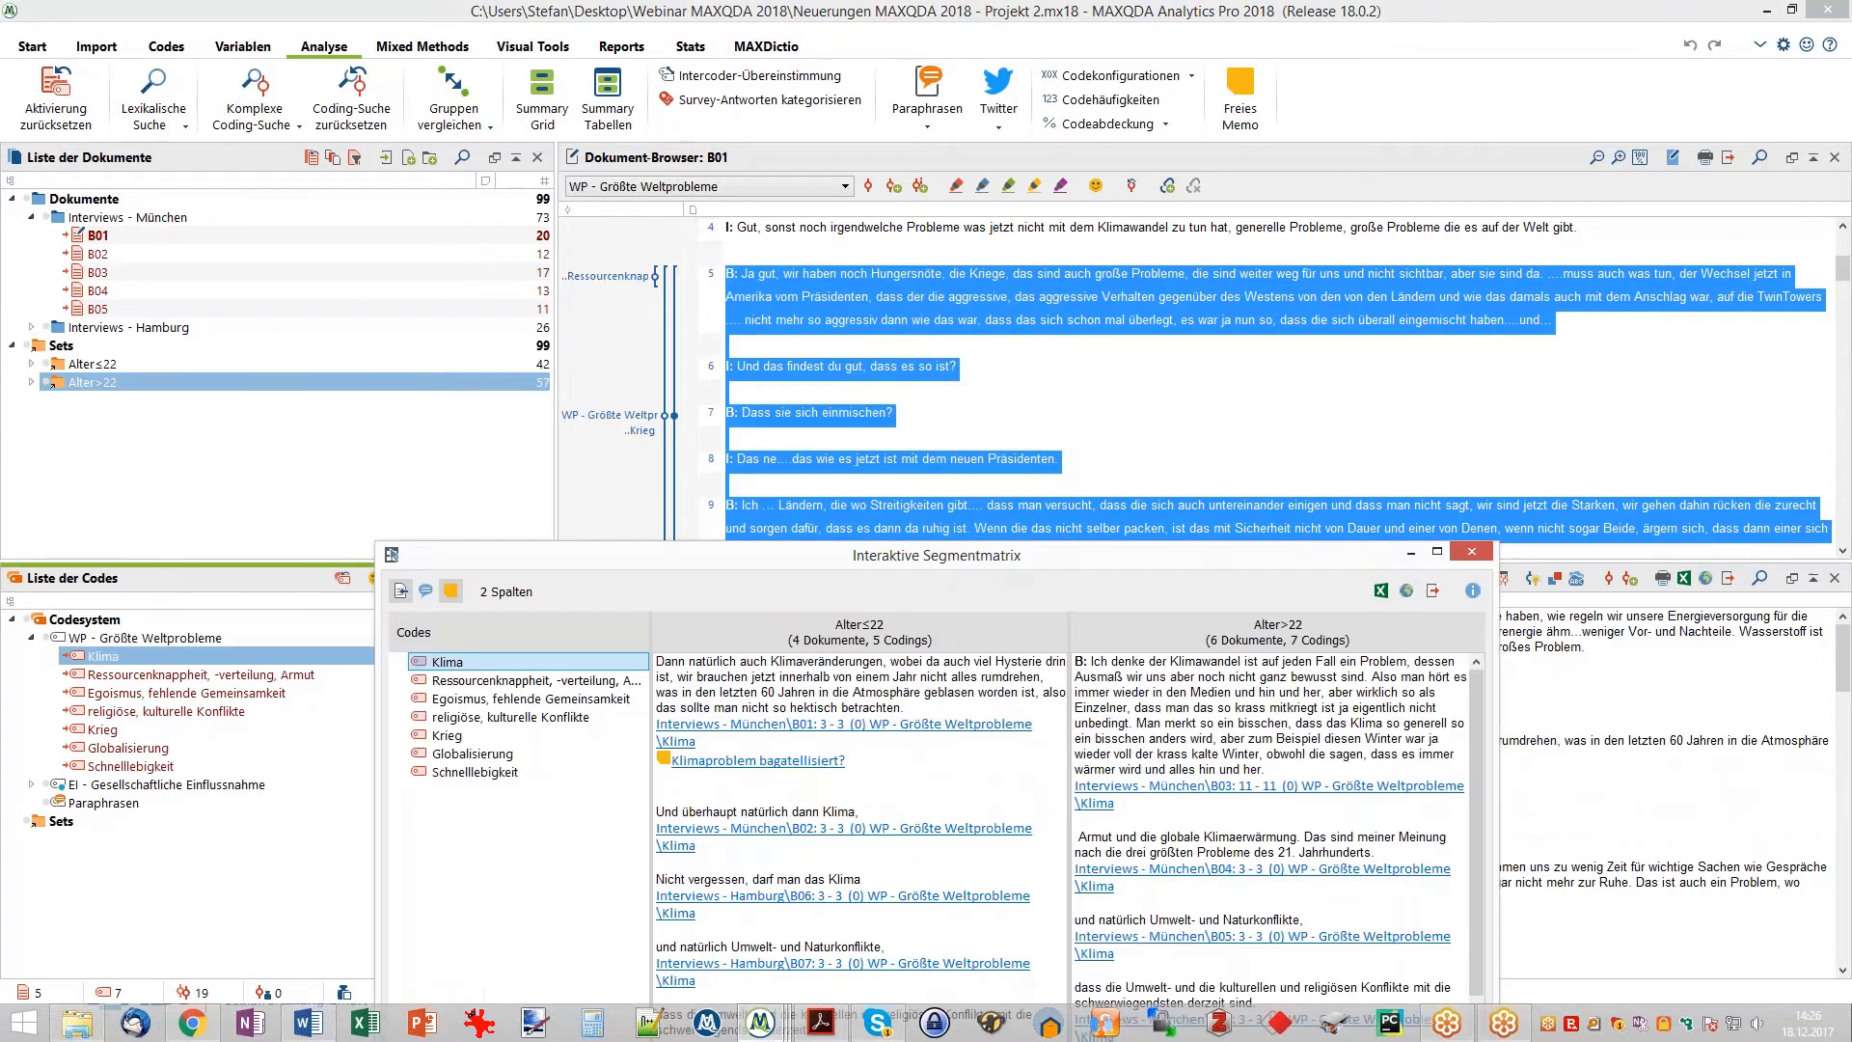
{"action": "double_click", "coordinate": [876, 556]}
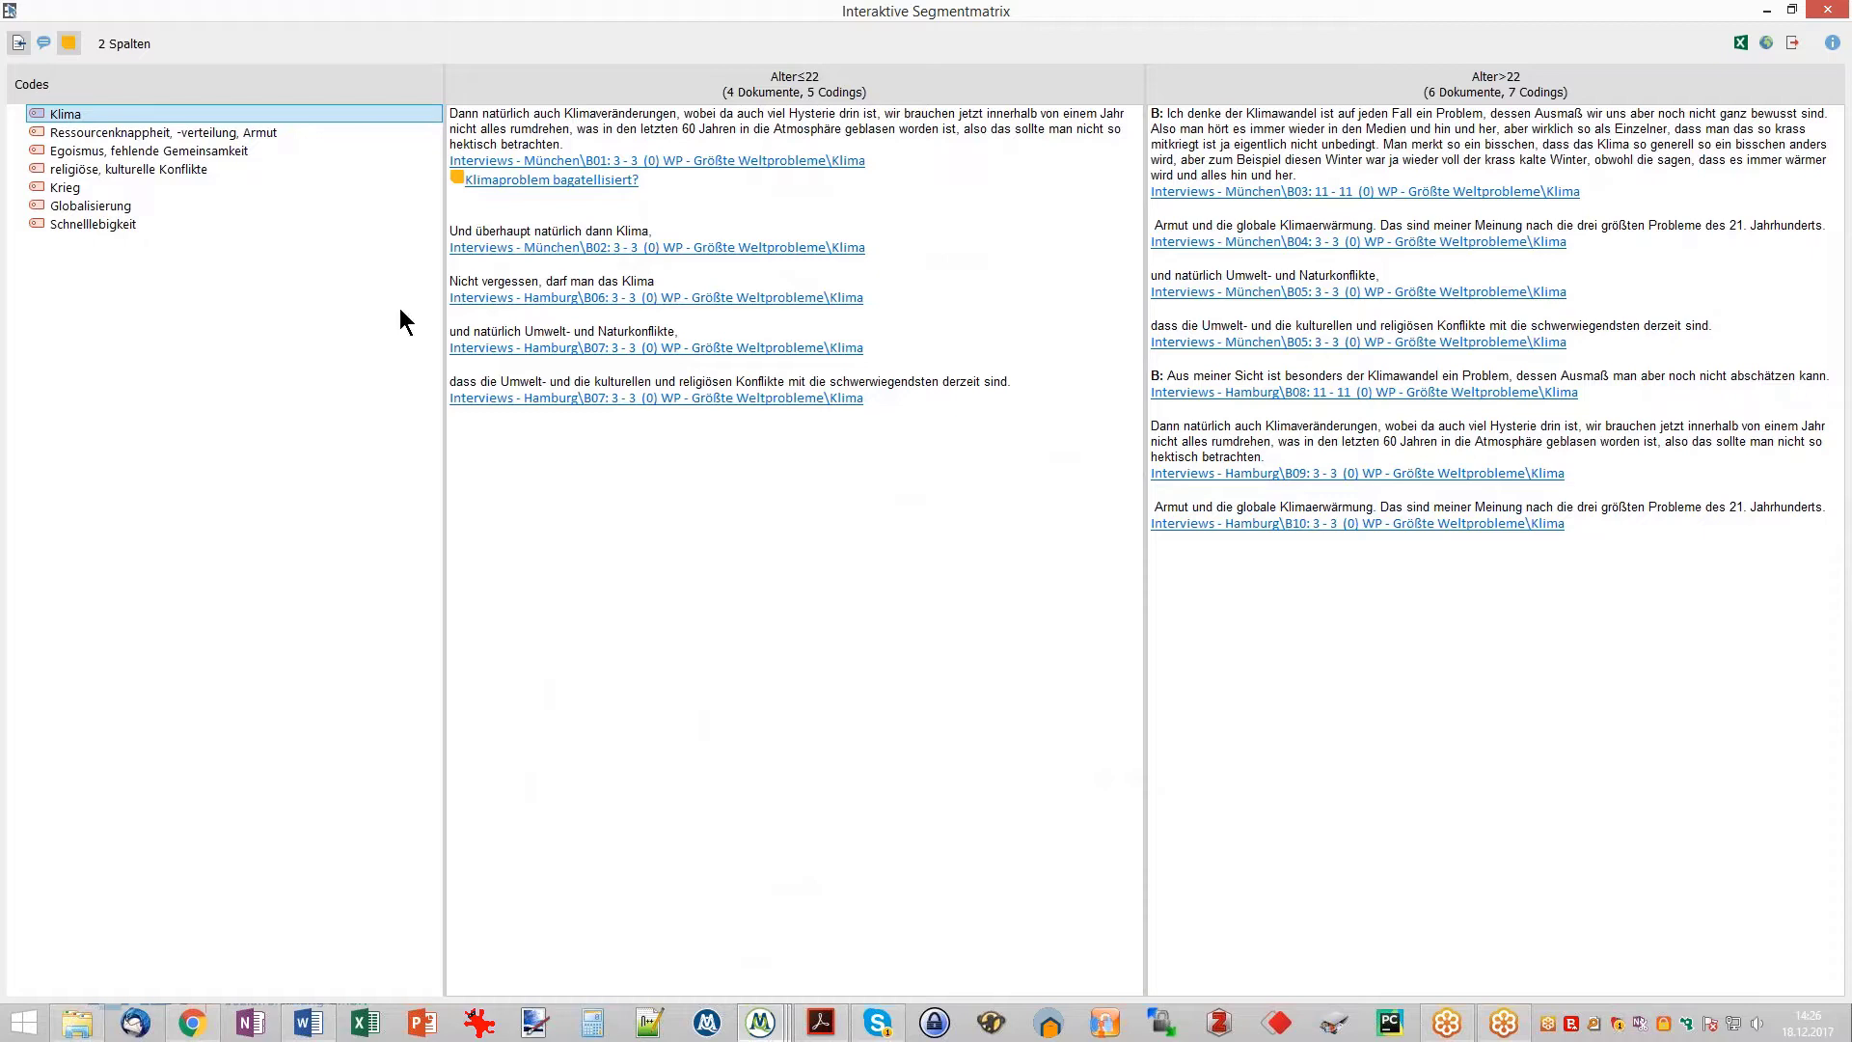
- Preview the memo "Klimaproblem bagatellisiert?" and compare both age groups' segments for "Ressourcenknappheit, -verteilung, Armut" and Klima
{"action": "mouse_move", "coordinate": [484, 182]}
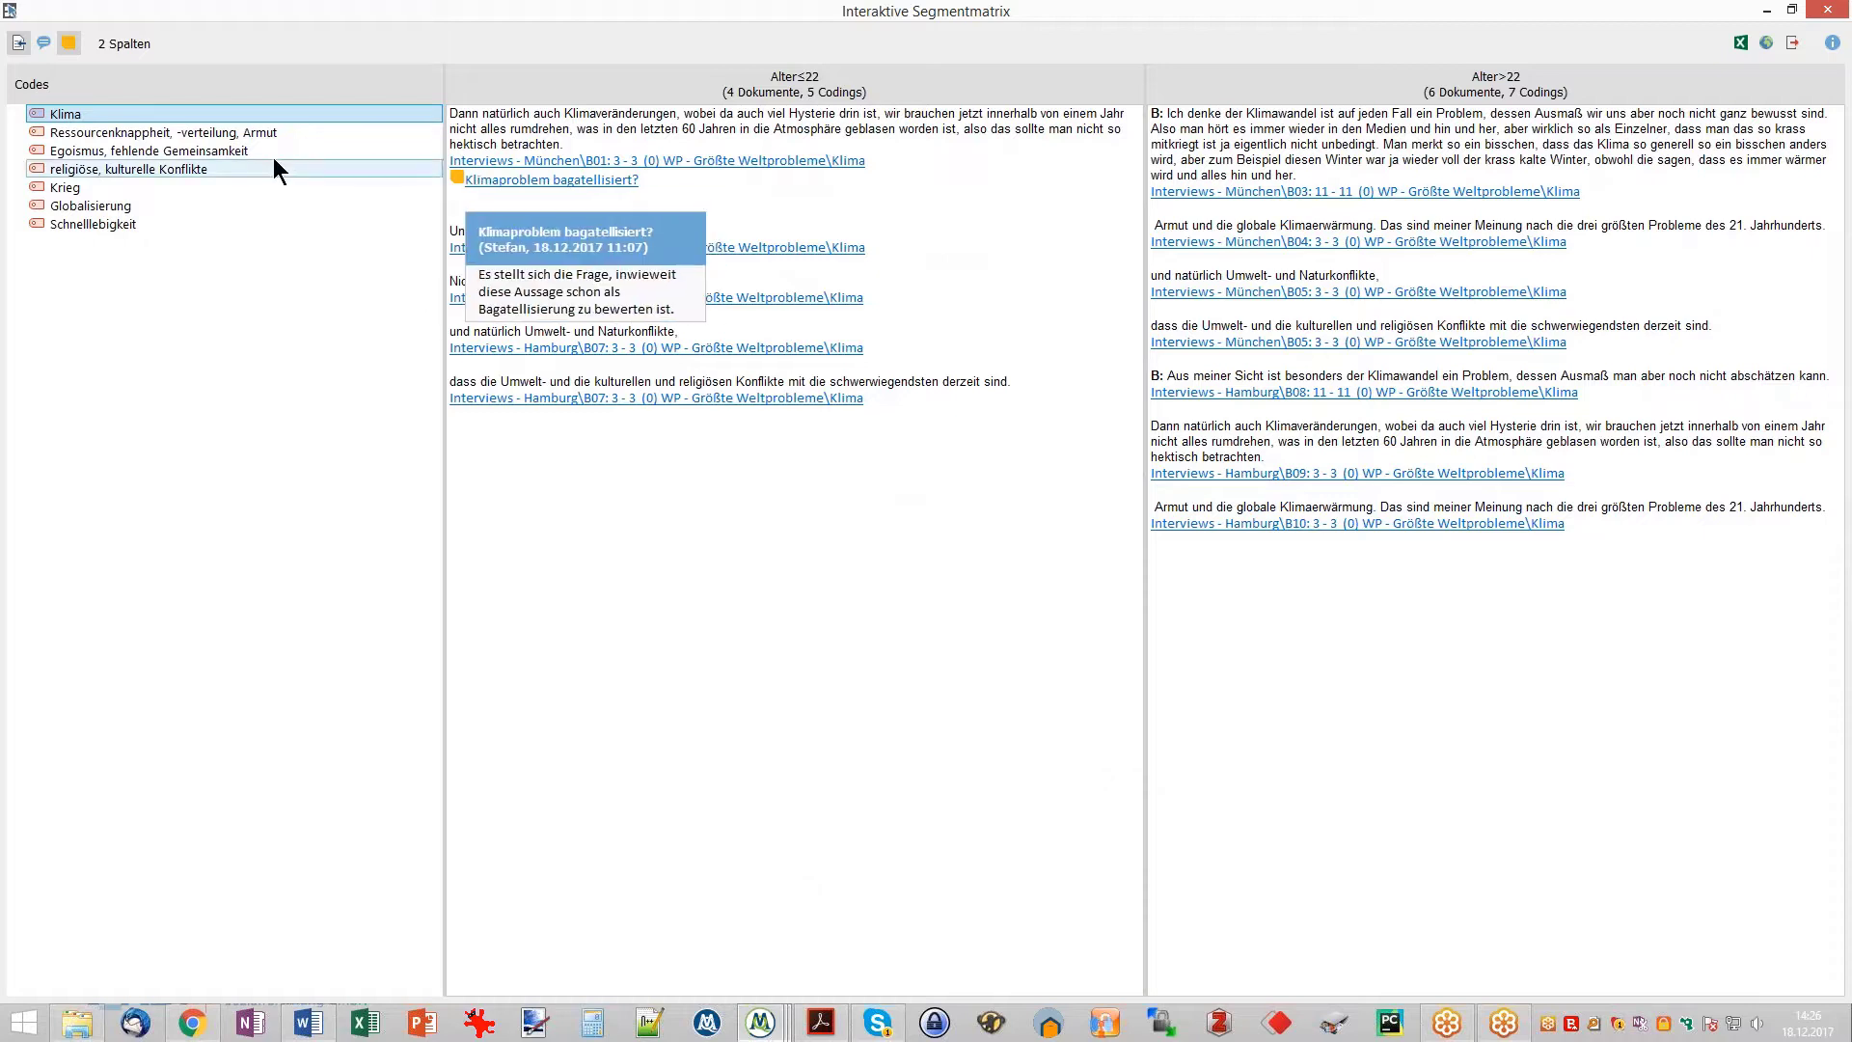
{"action": "left_click", "coordinate": [175, 127]}
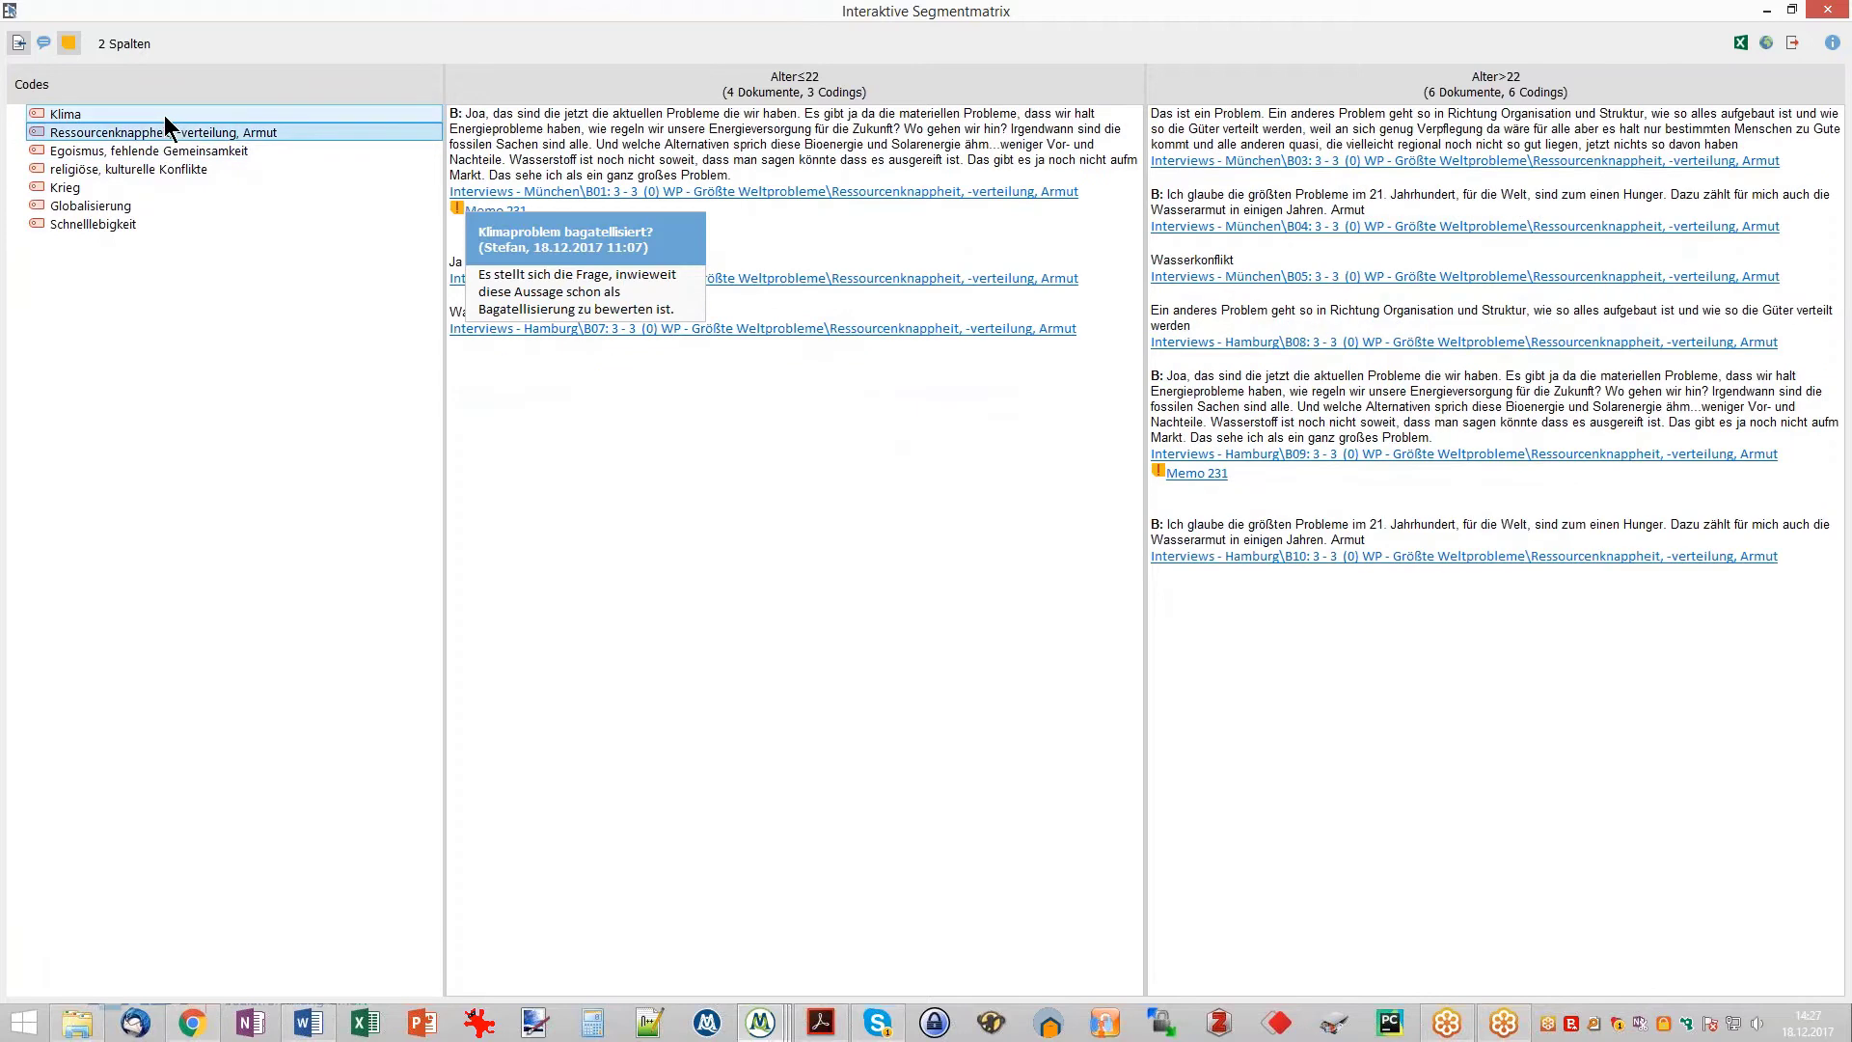
{"action": "left_click", "coordinate": [164, 113]}
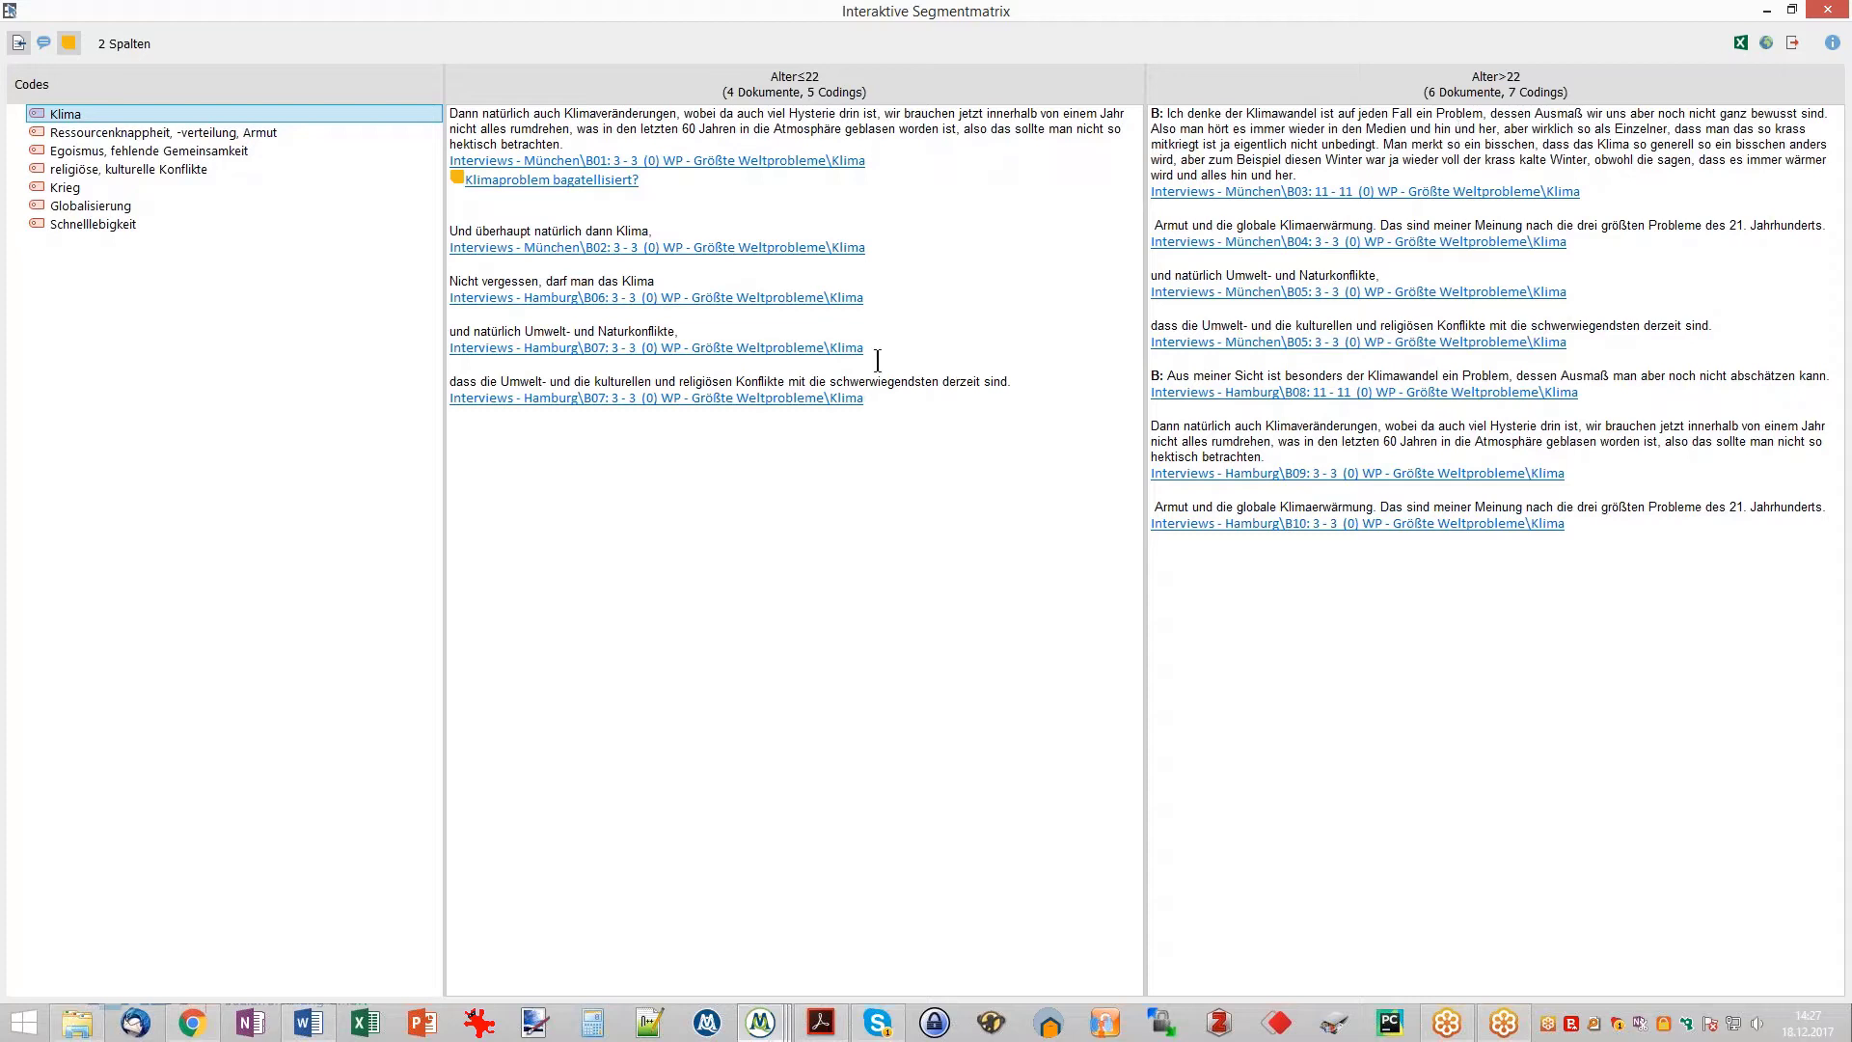
- Hide the memos in the segment matrix, and switch the segments' source references off and on again
{"action": "left_click", "coordinate": [64, 44]}
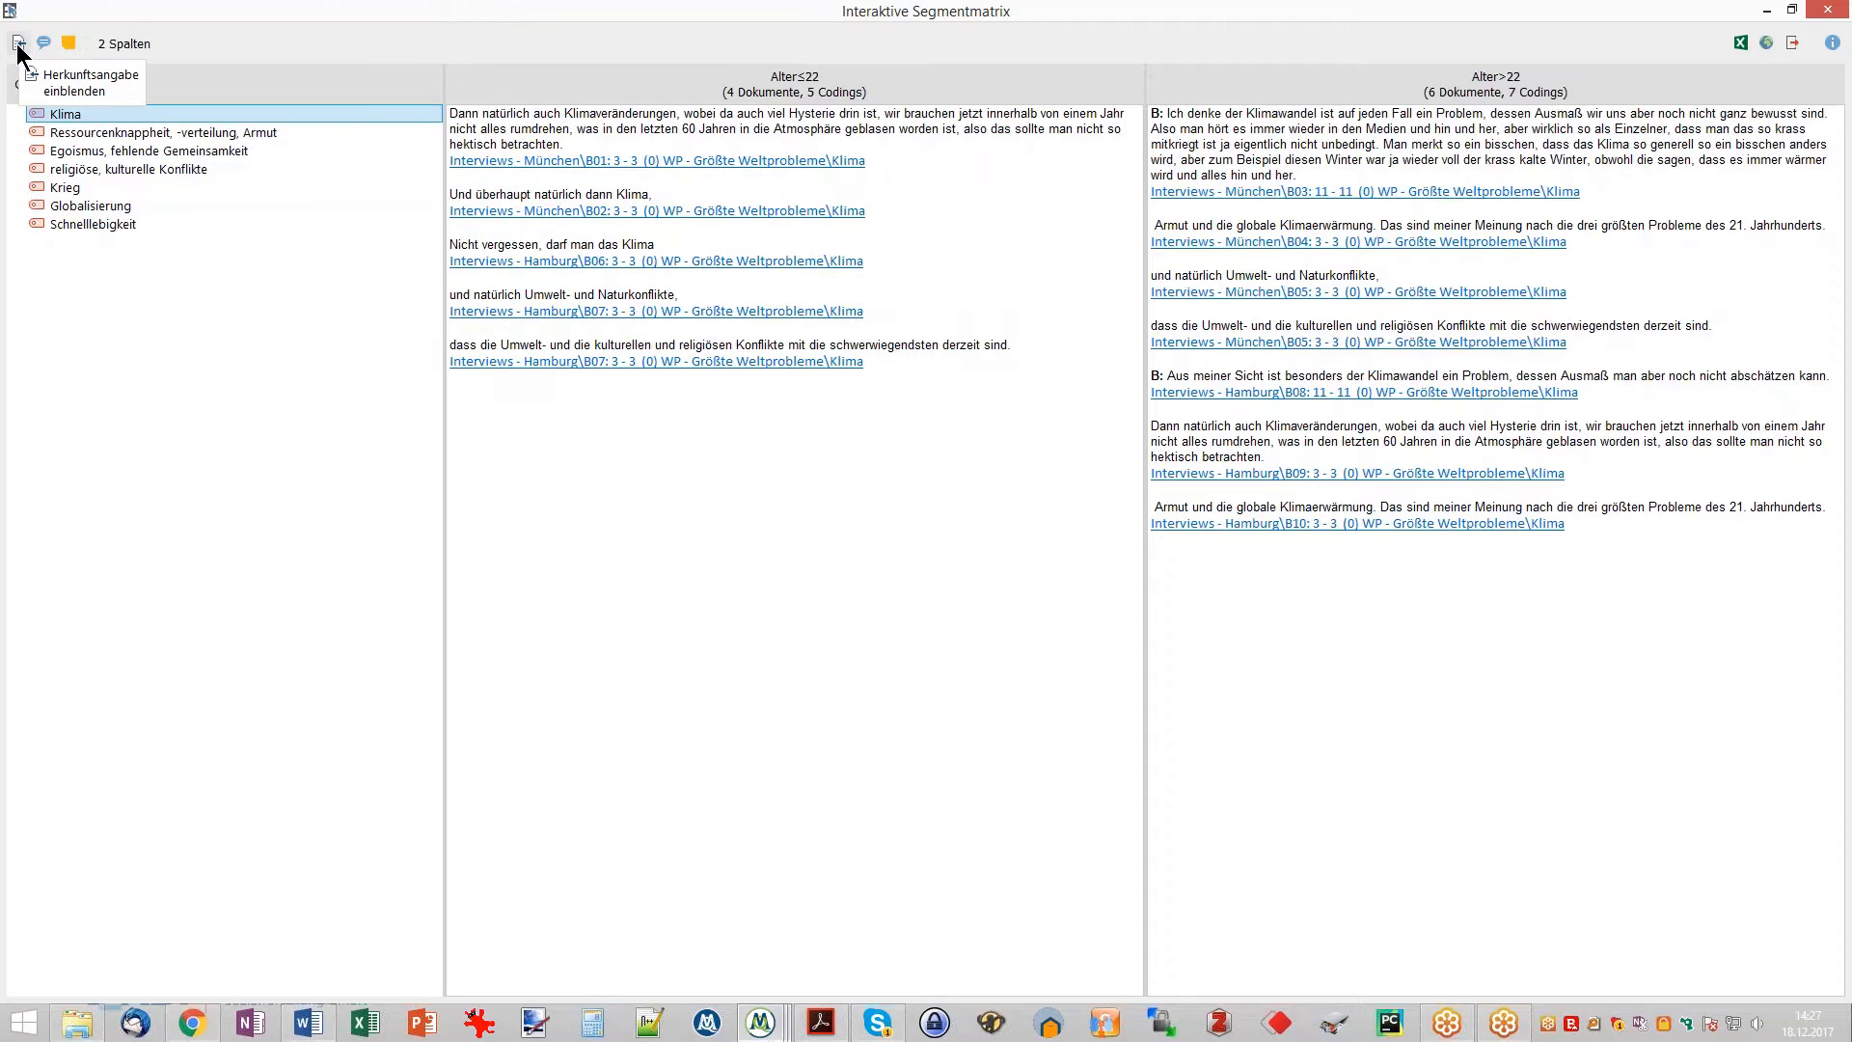
{"action": "left_click", "coordinate": [19, 44]}
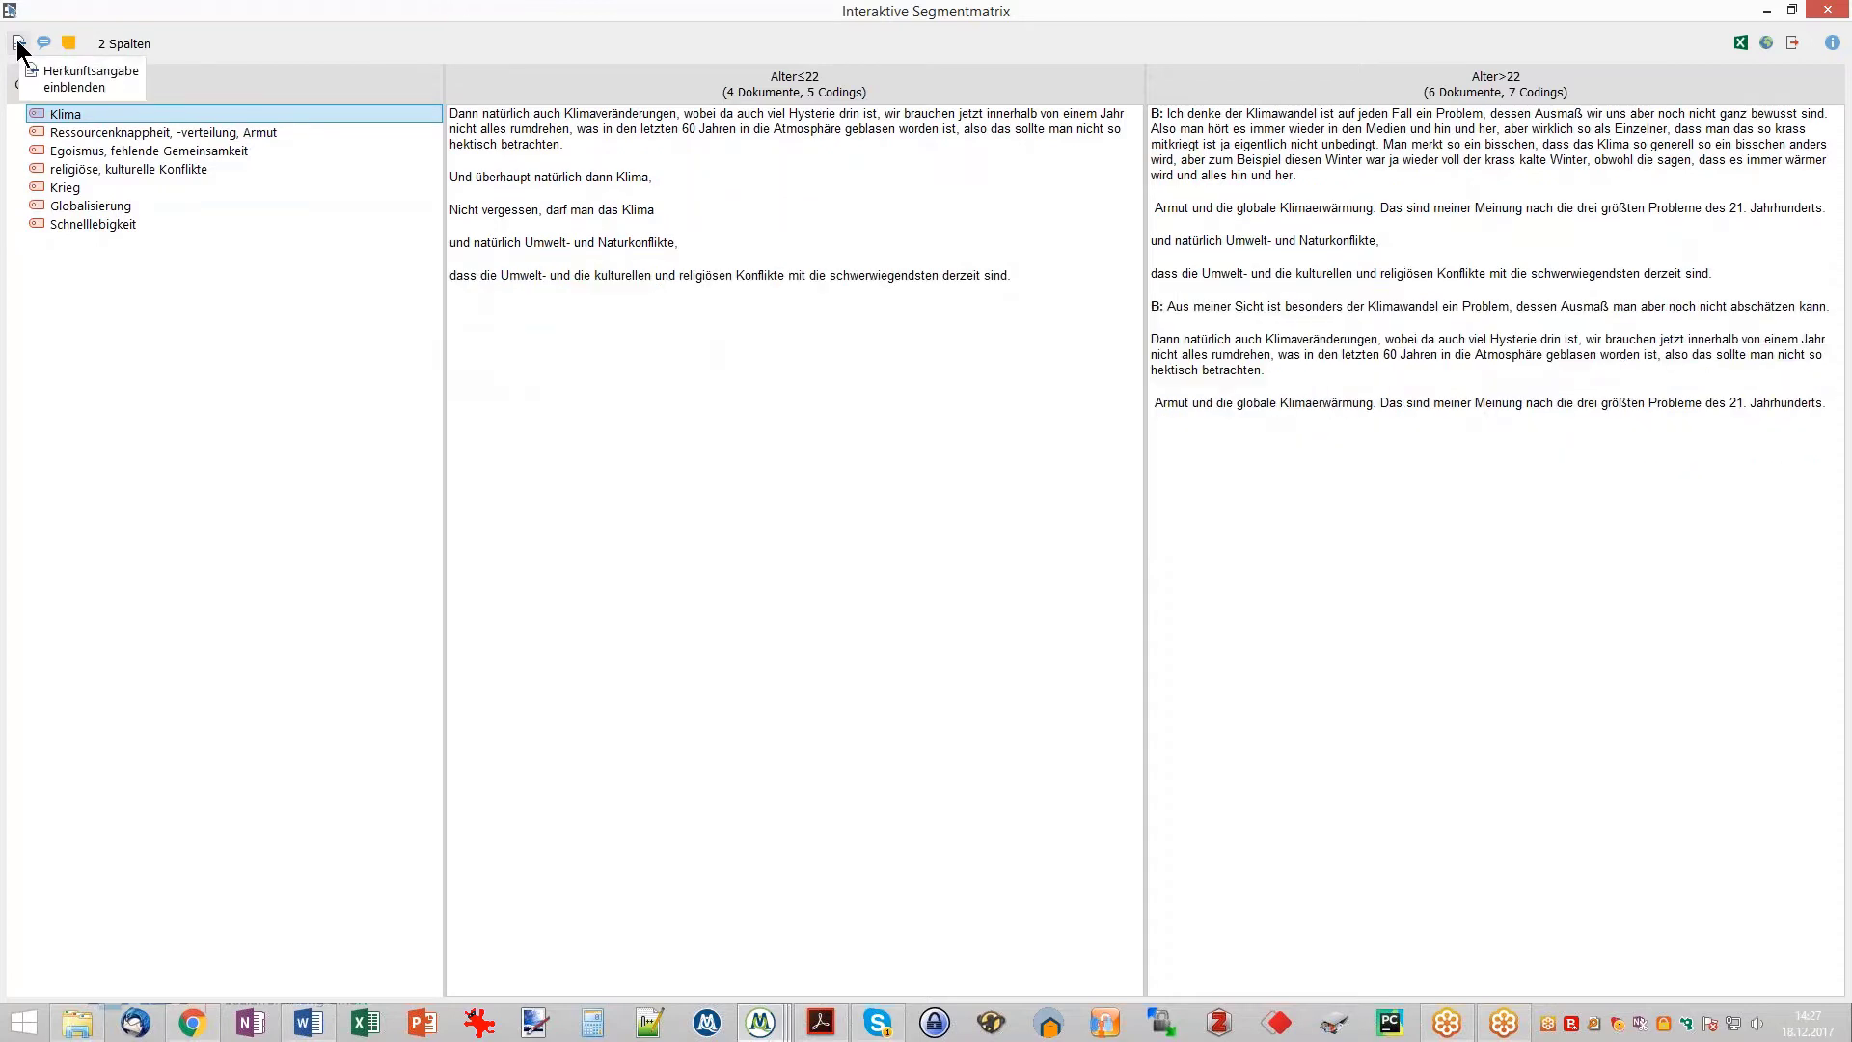
{"action": "left_click", "coordinate": [18, 44]}
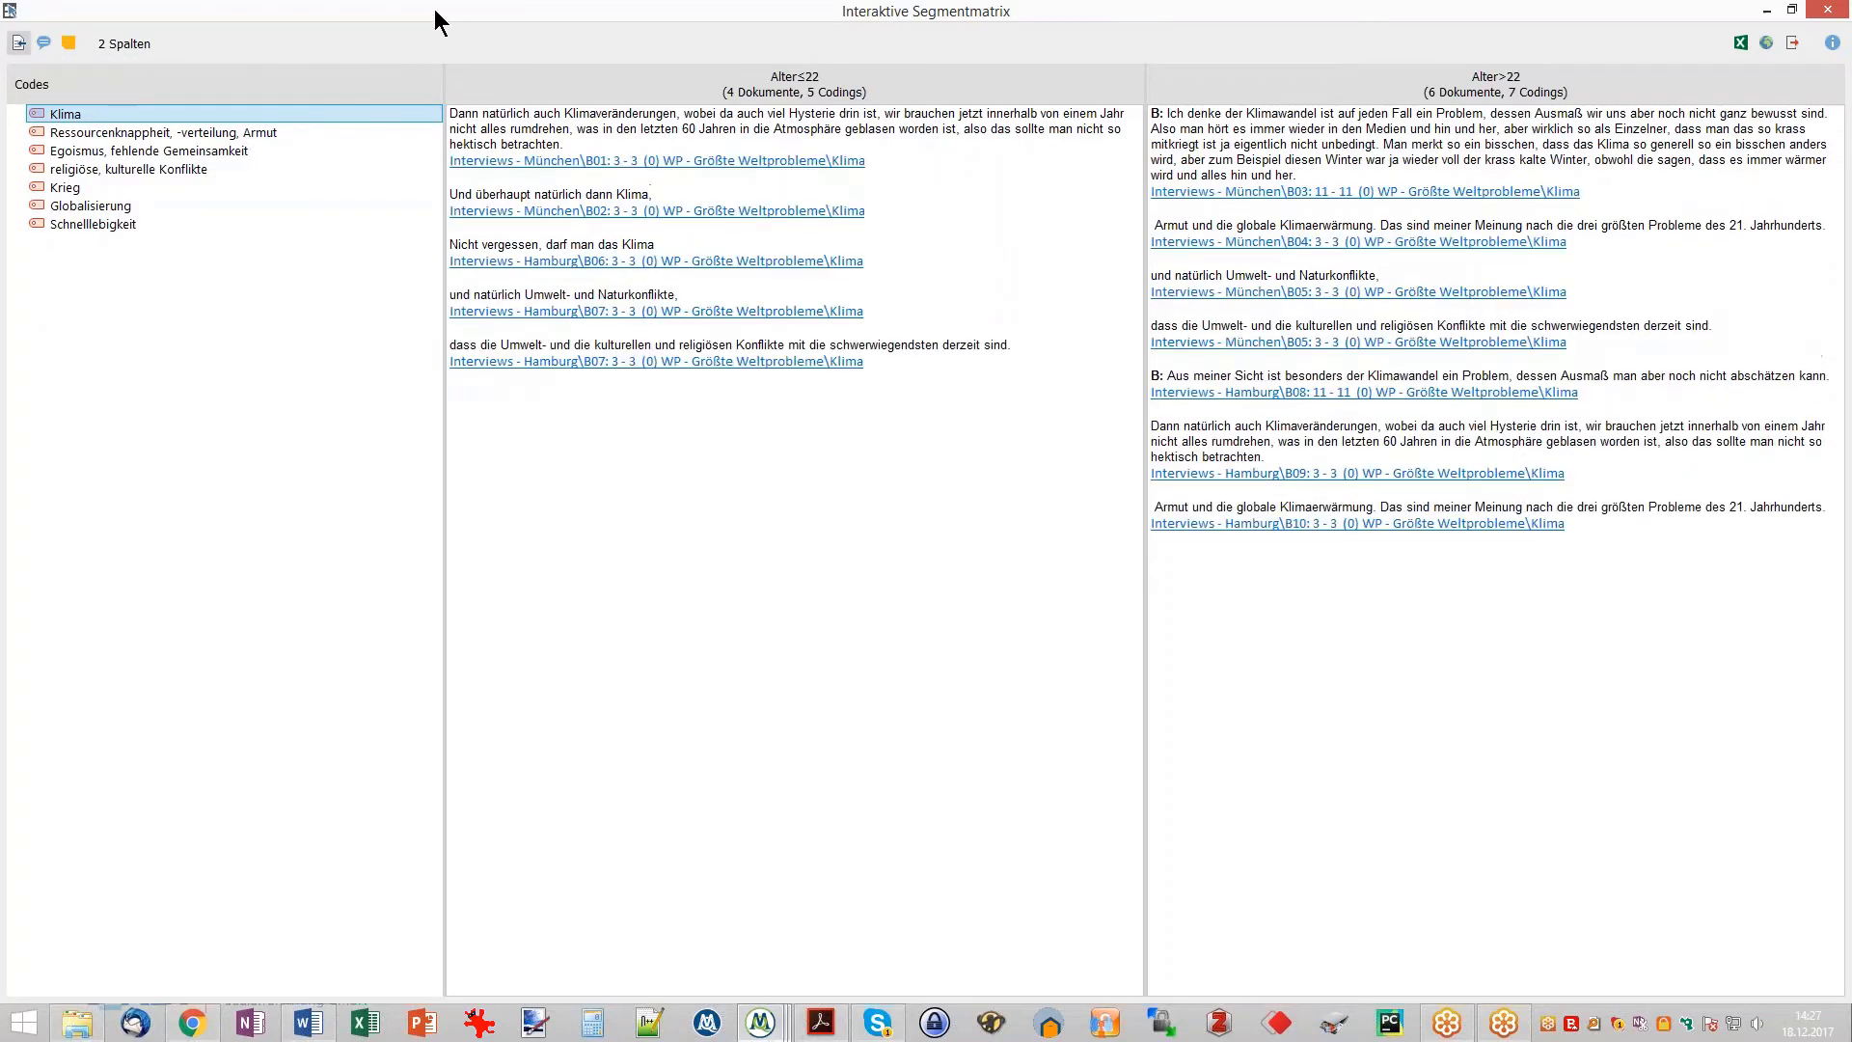
- Restore the segment matrix to a smaller window, jump to B01's Klima segment in its document, and maximize the matrix again
{"action": "left_click_drag", "start_coordinate": [439, 21], "coordinate": [676, 416]}
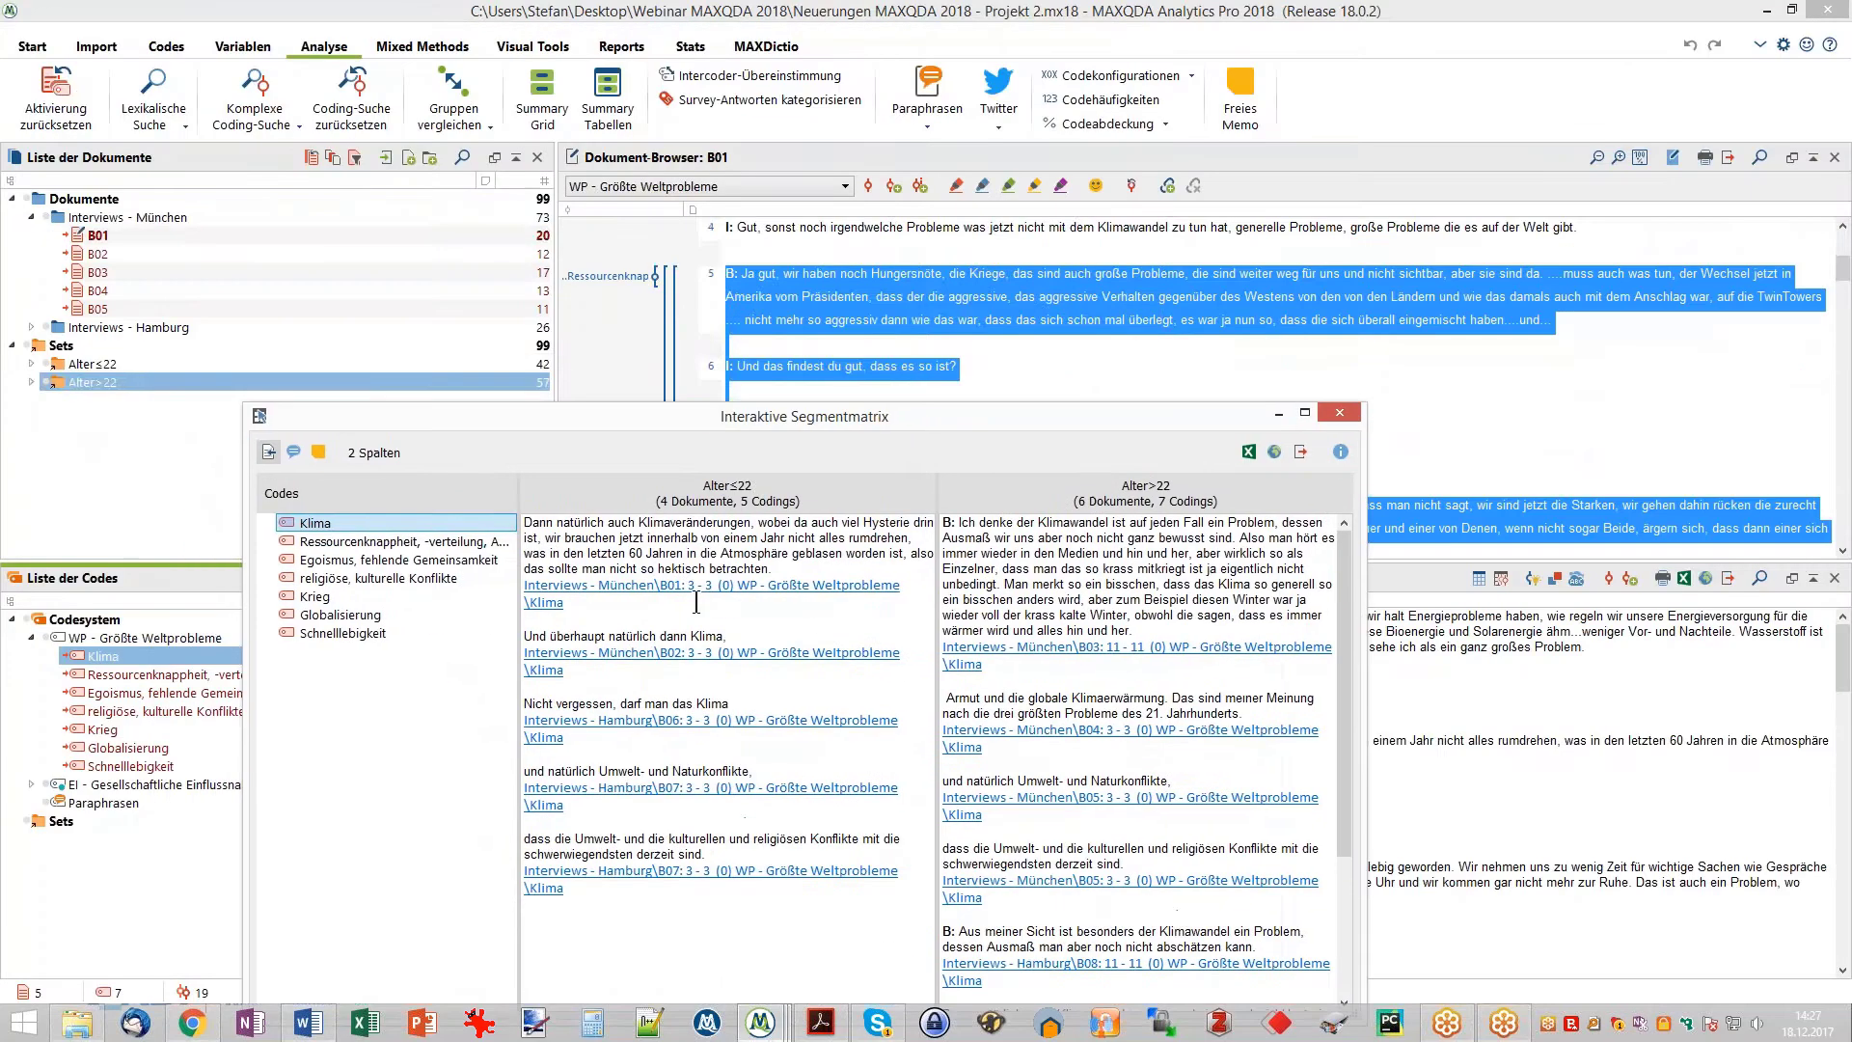
{"action": "left_click", "coordinate": [702, 594]}
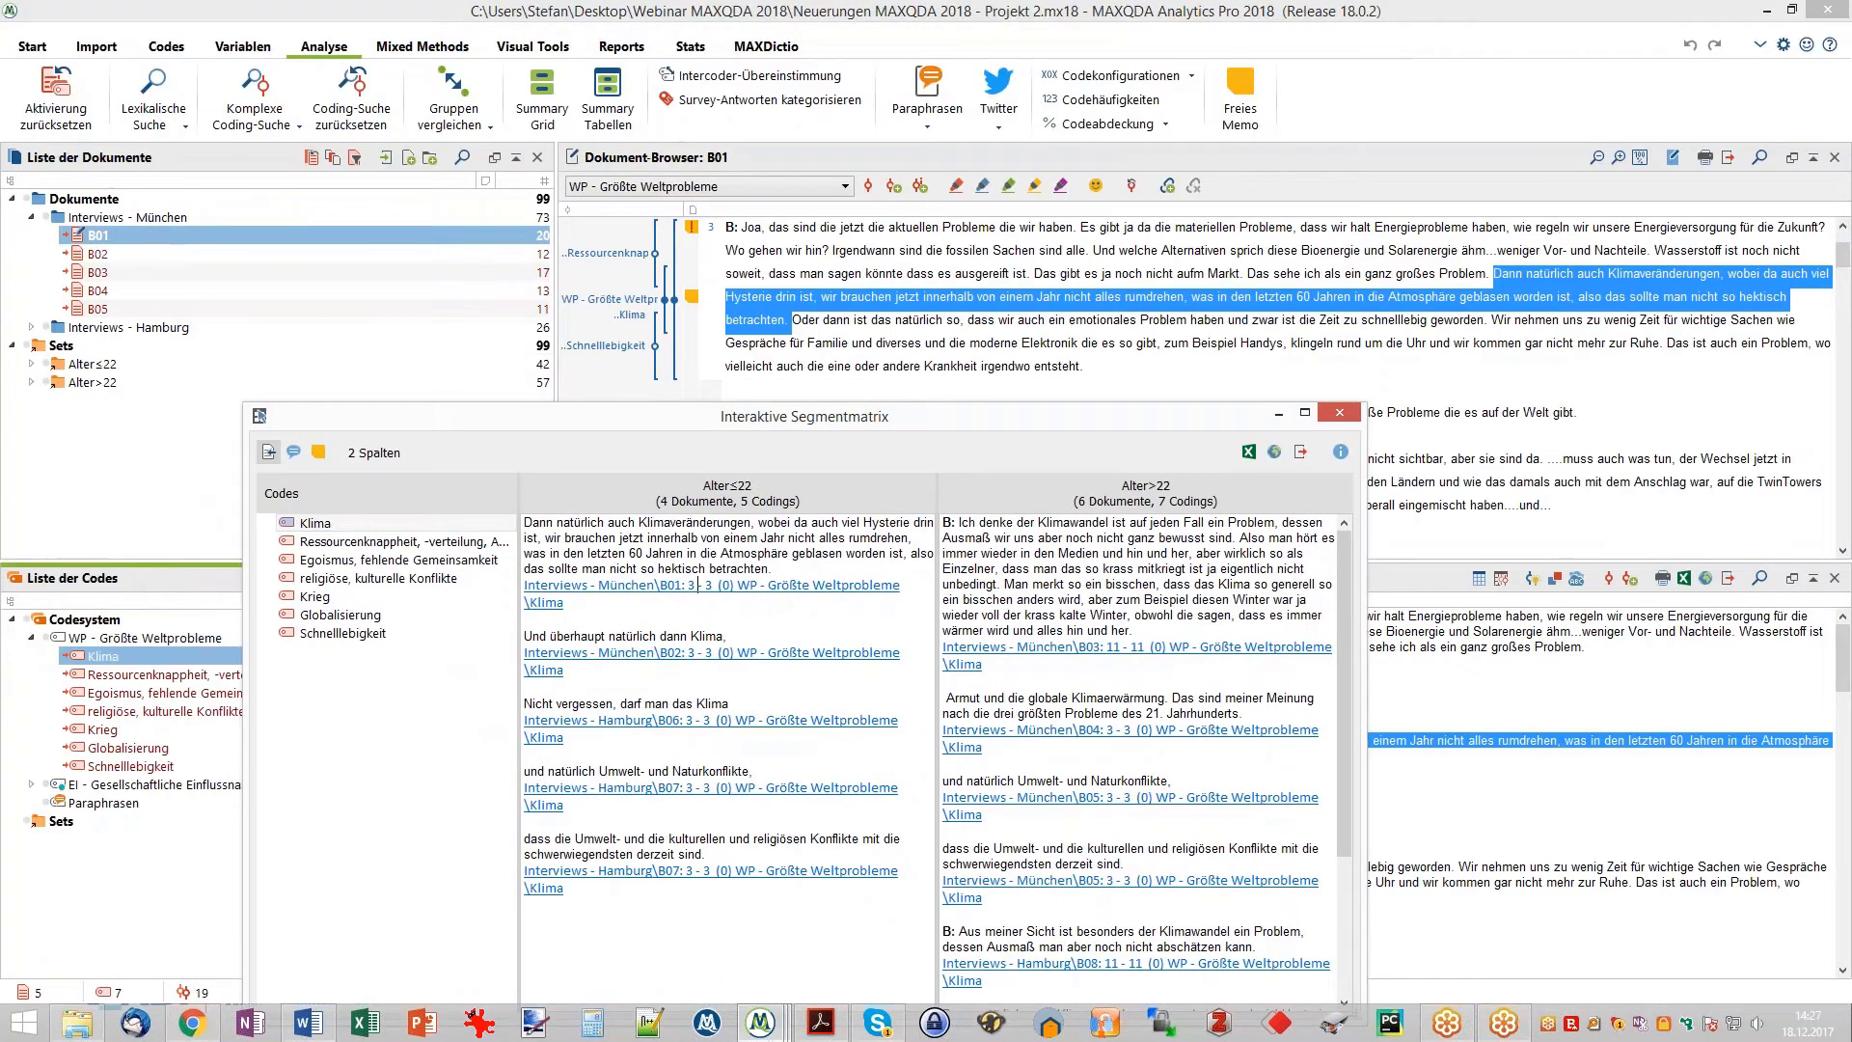
{"action": "double_click", "coordinate": [725, 424]}
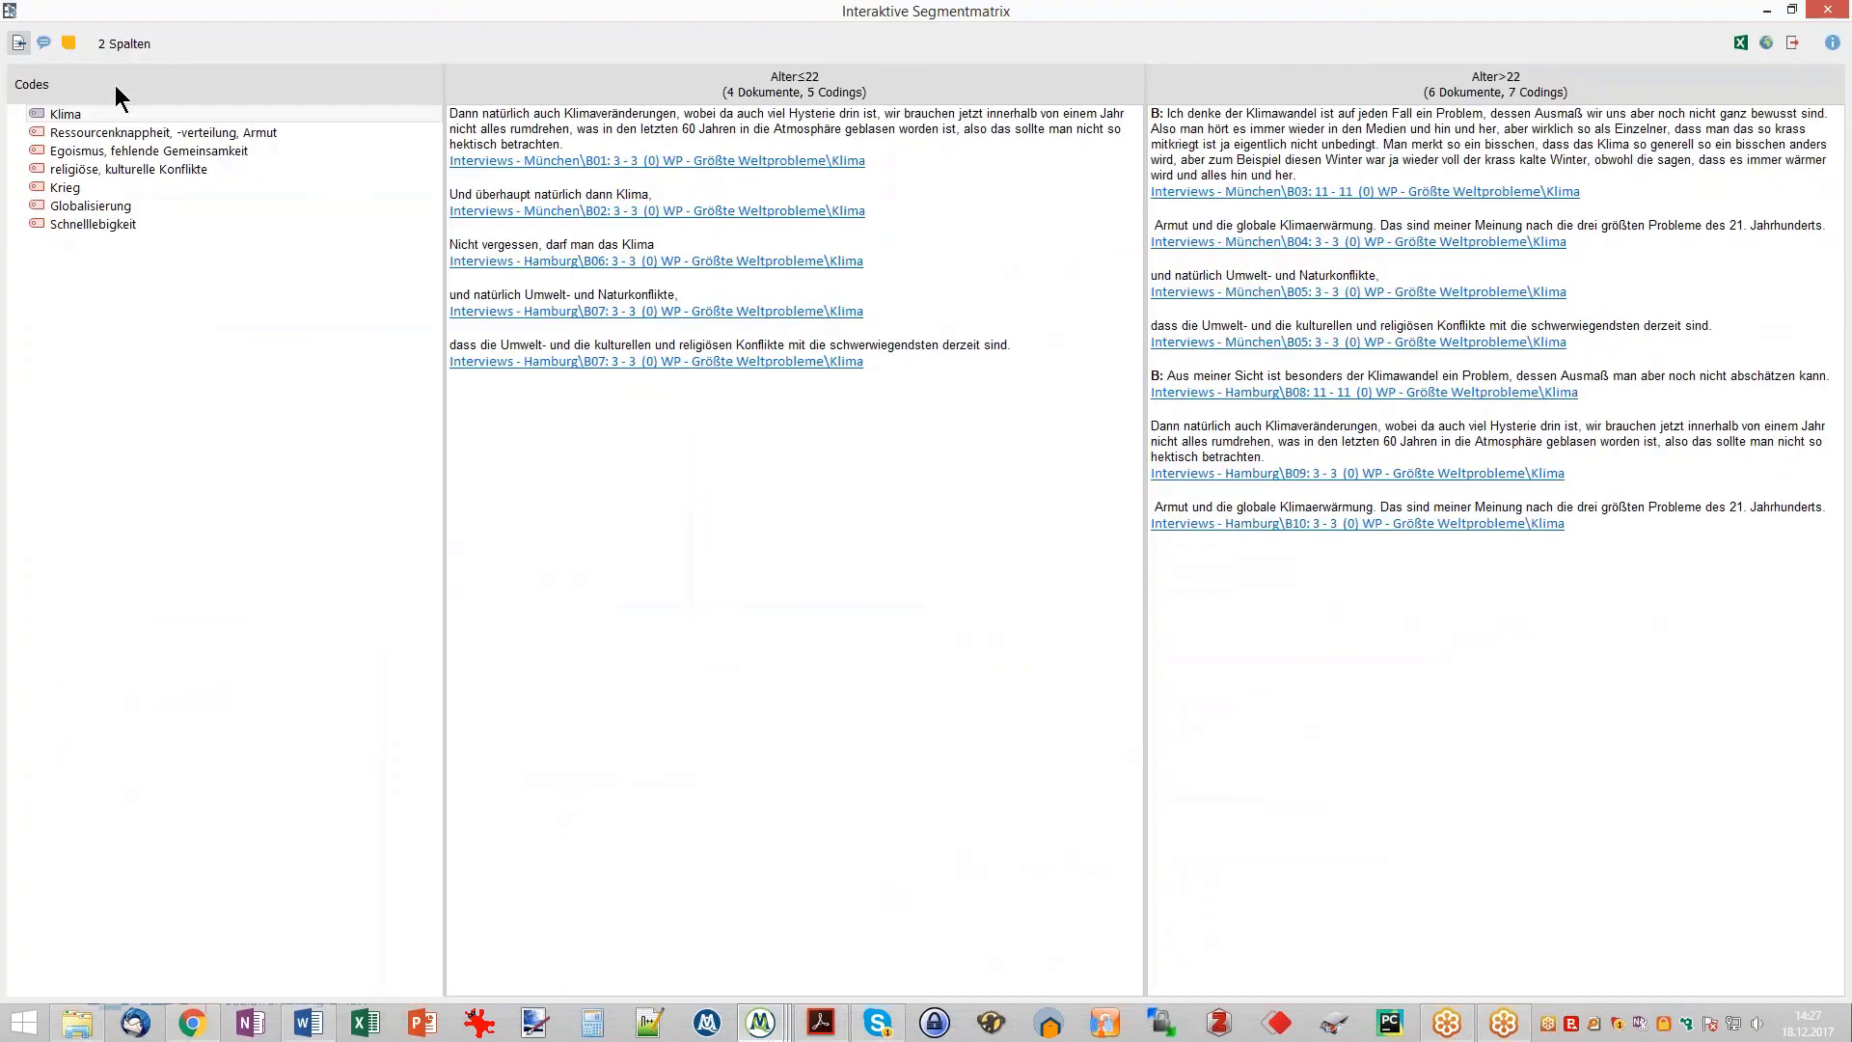
- Show the coding comments in the segment matrix, hide the source references, and examine the comment on the first Klima segment
{"action": "left_click", "coordinate": [39, 48]}
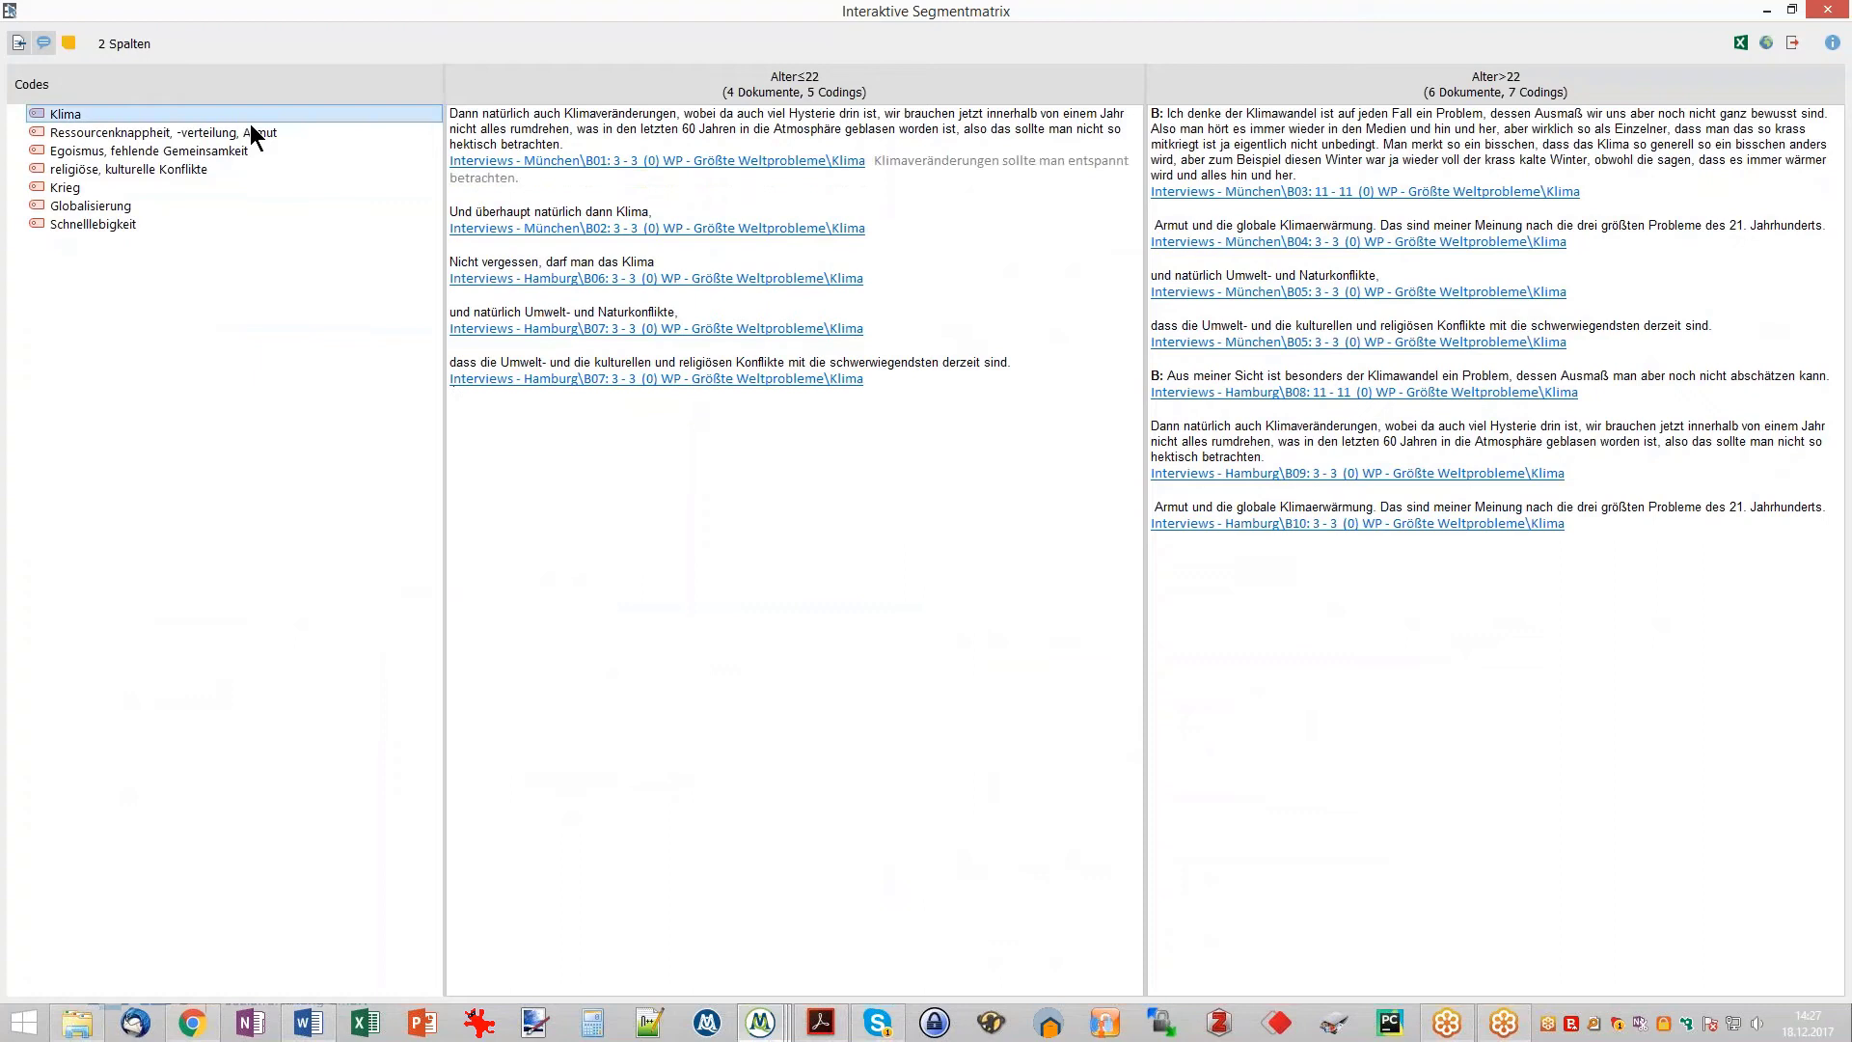
{"action": "left_click", "coordinate": [19, 45]}
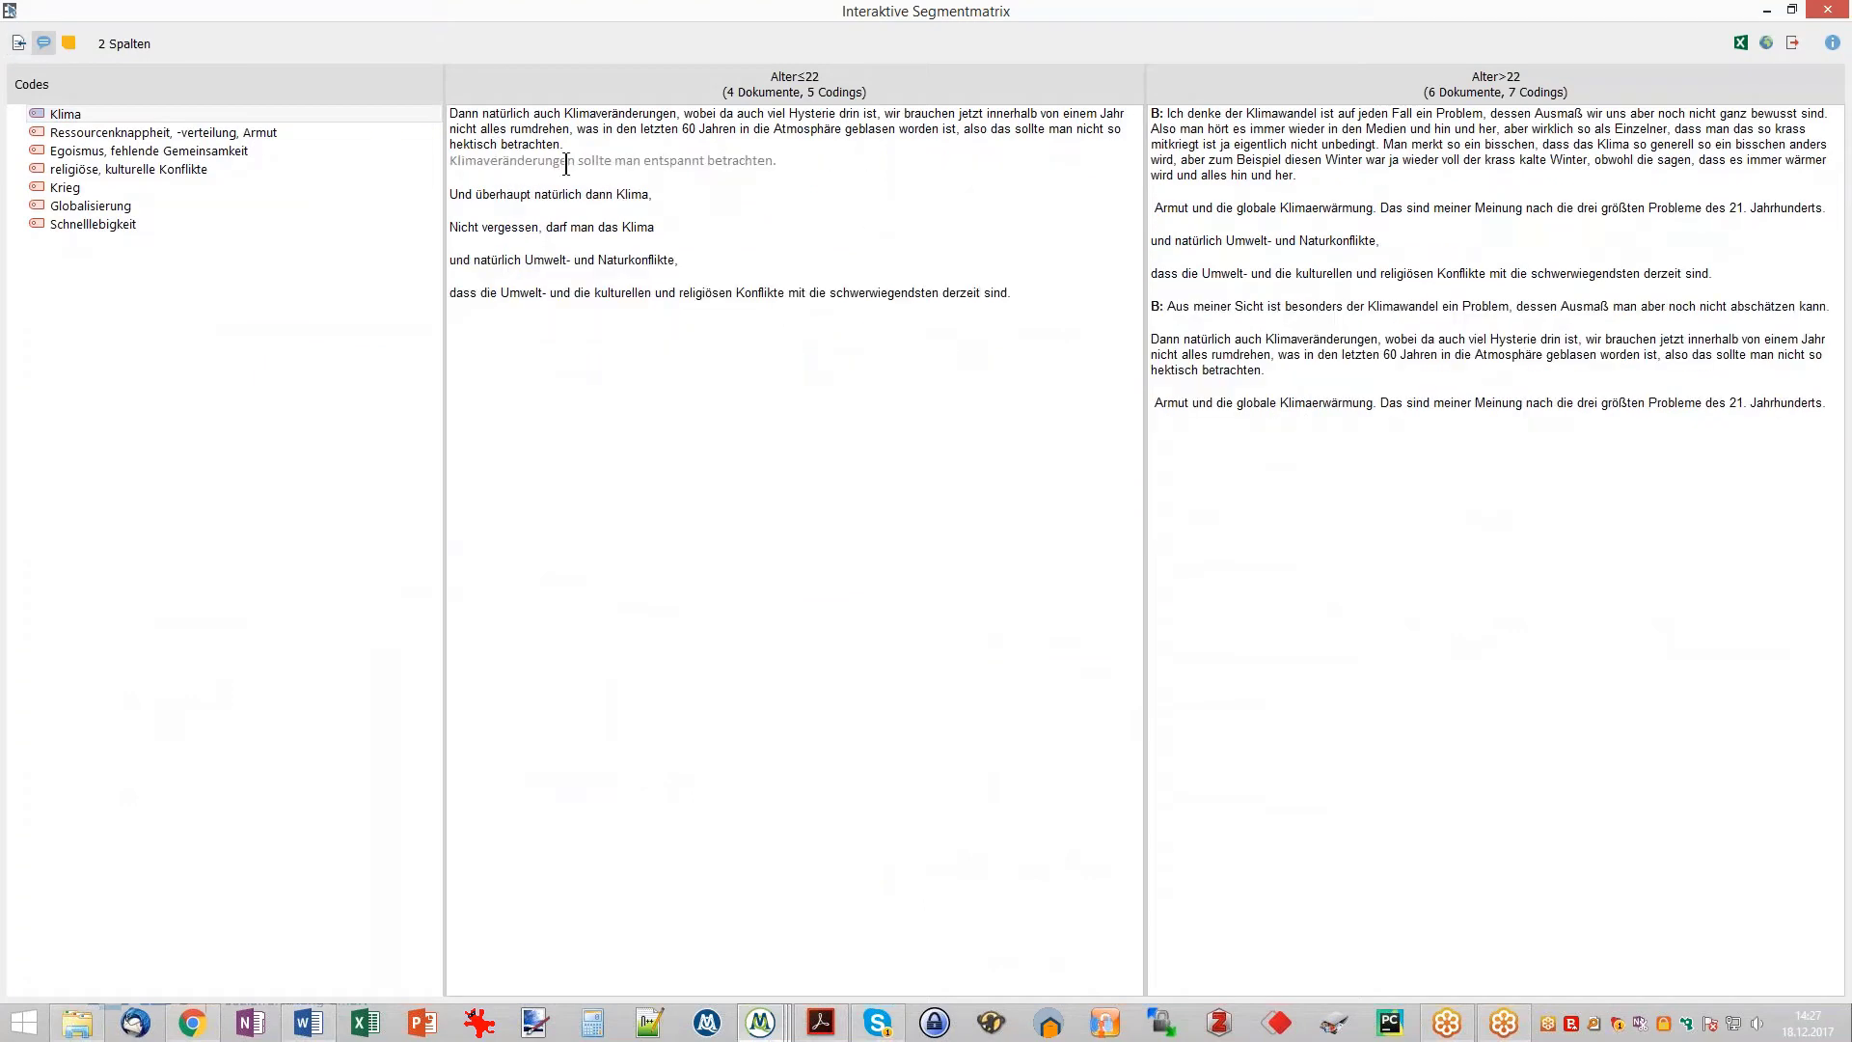
{"action": "left_click_drag", "start_coordinate": [780, 164], "coordinate": [483, 172]}
{"action": "left_click", "coordinate": [711, 171]}
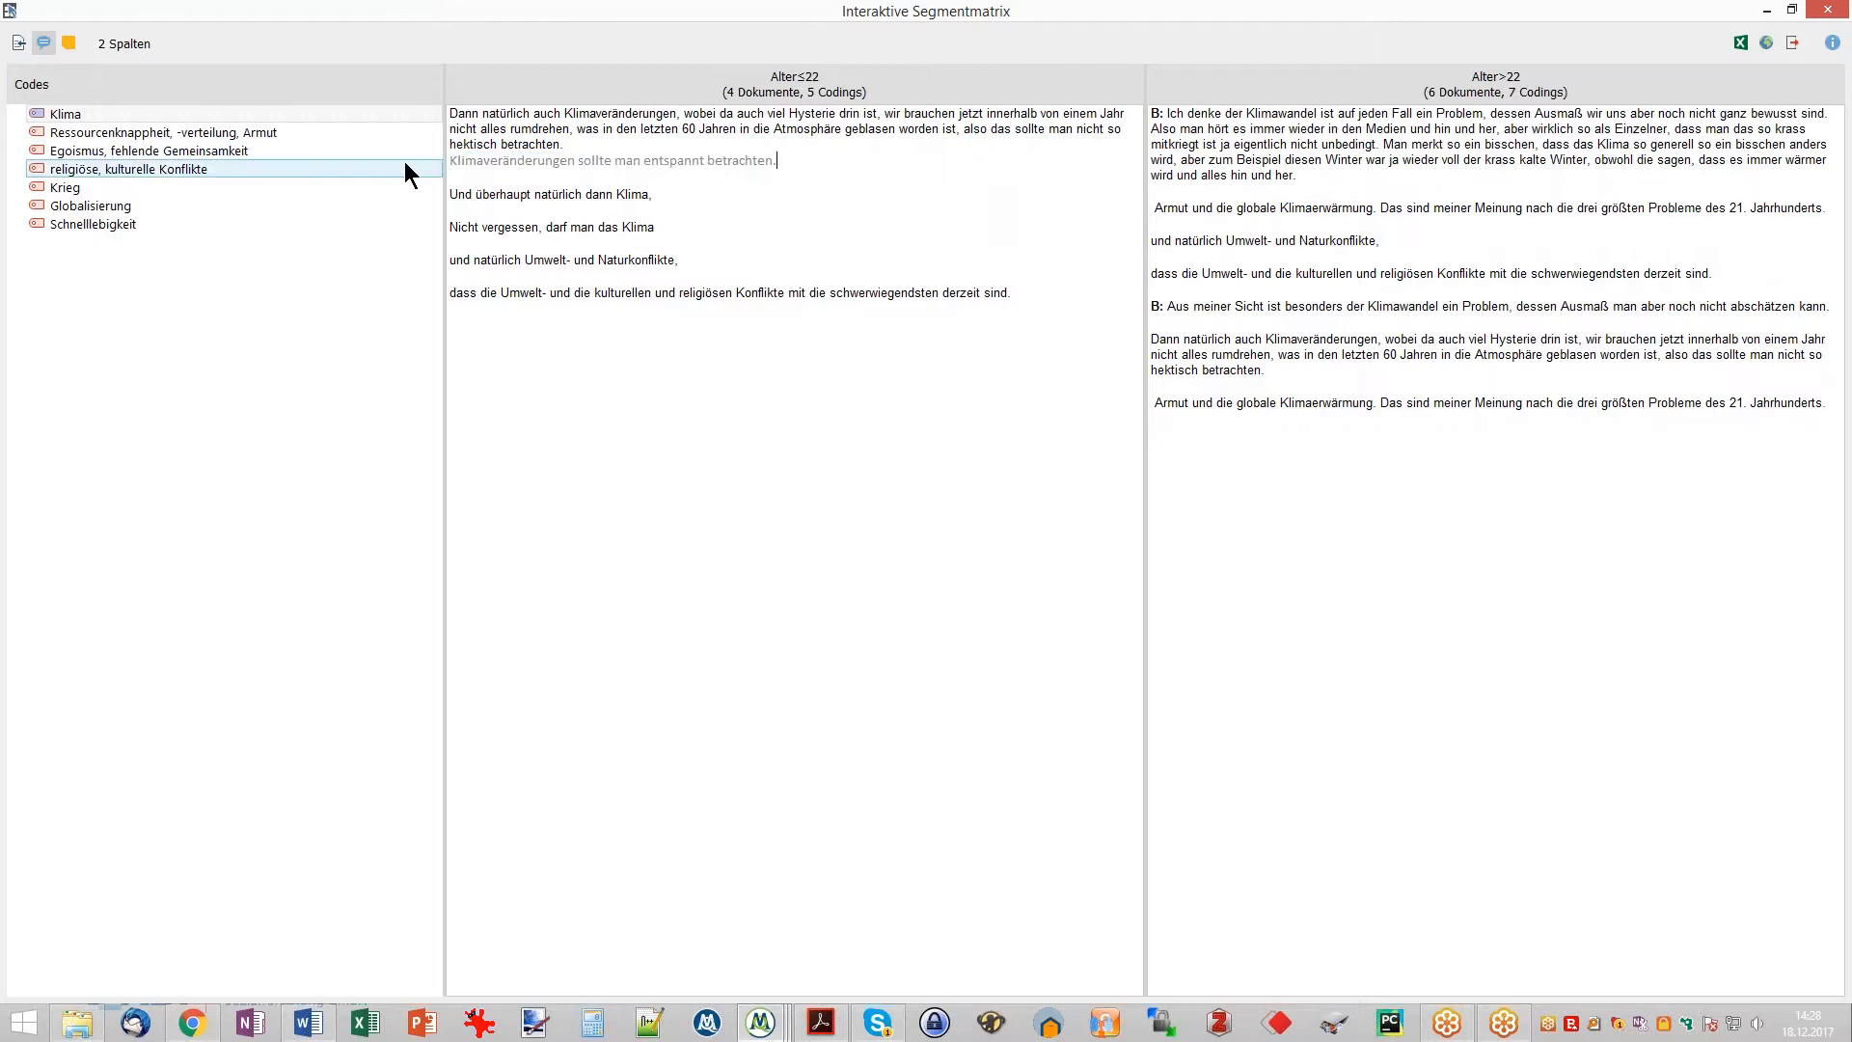
- Show the memos in the segment matrix, open "Klimaproblem bagatellisiert?" to read it, and close the memo and the matrix
{"action": "left_click", "coordinate": [70, 42]}
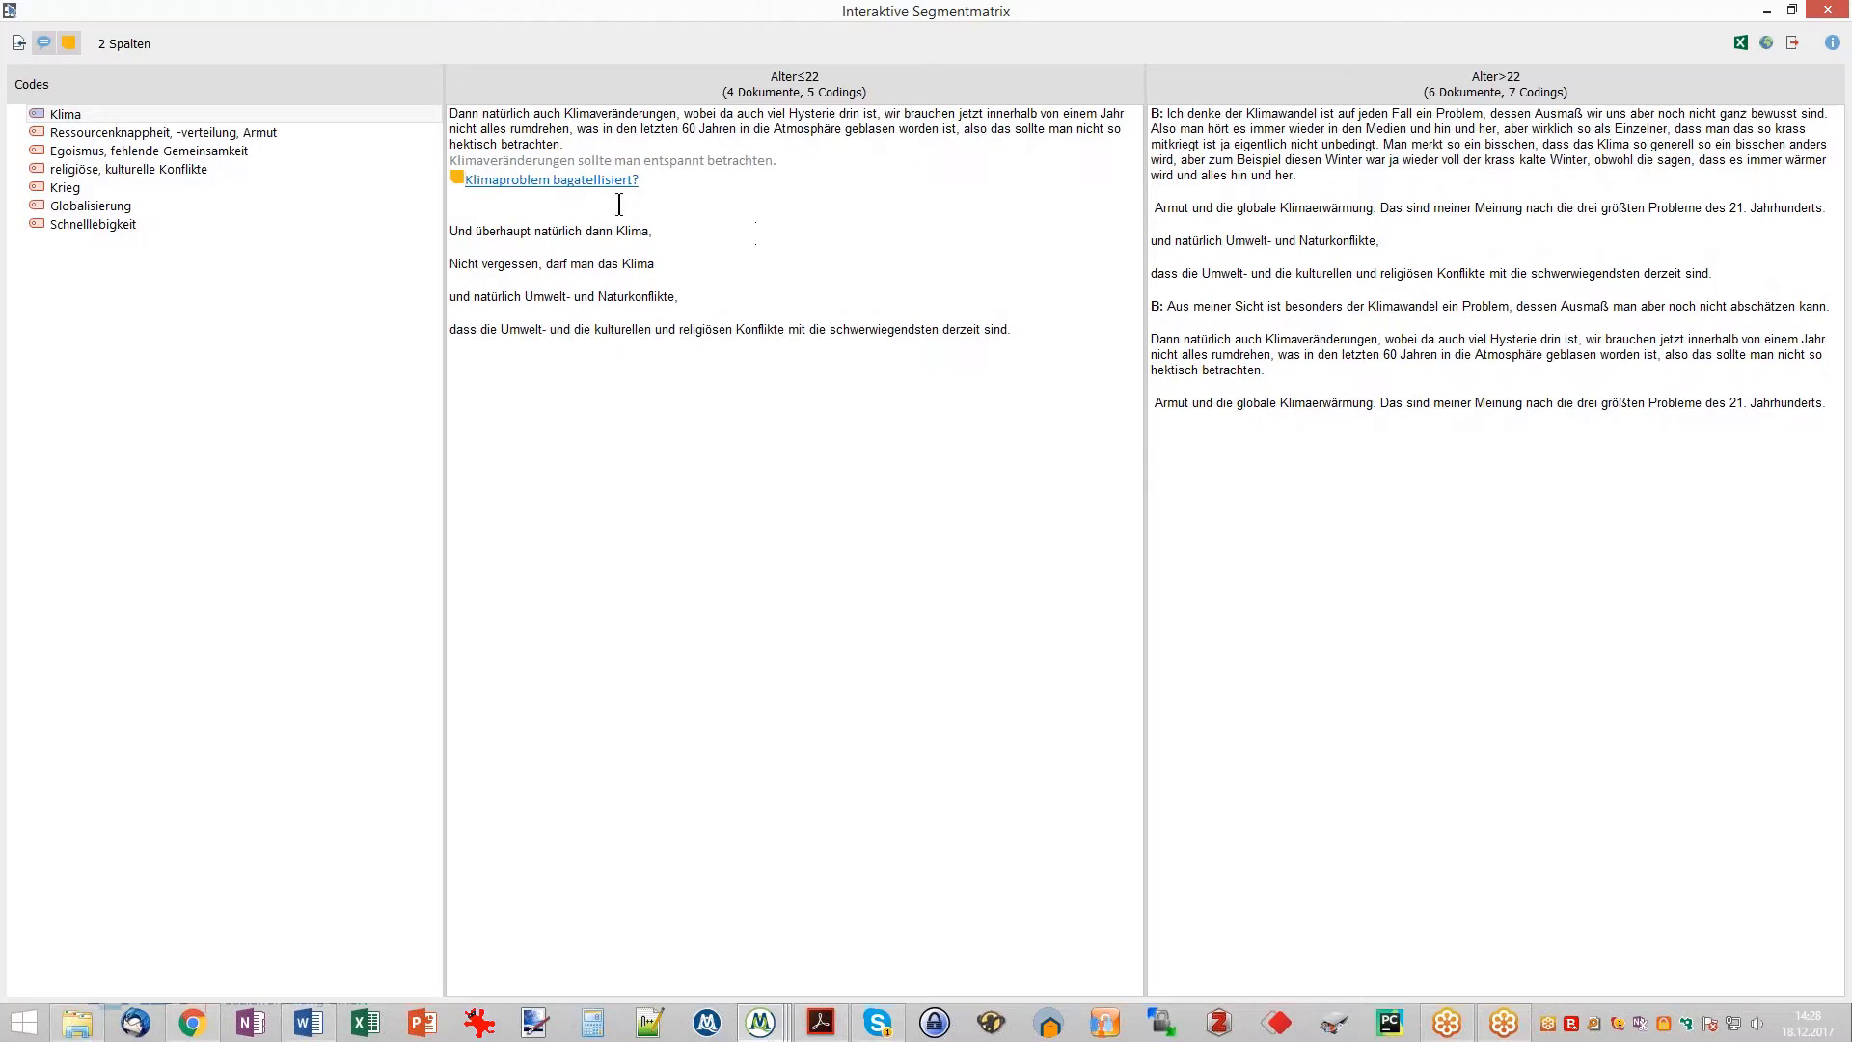
{"action": "mouse_move", "coordinate": [567, 188]}
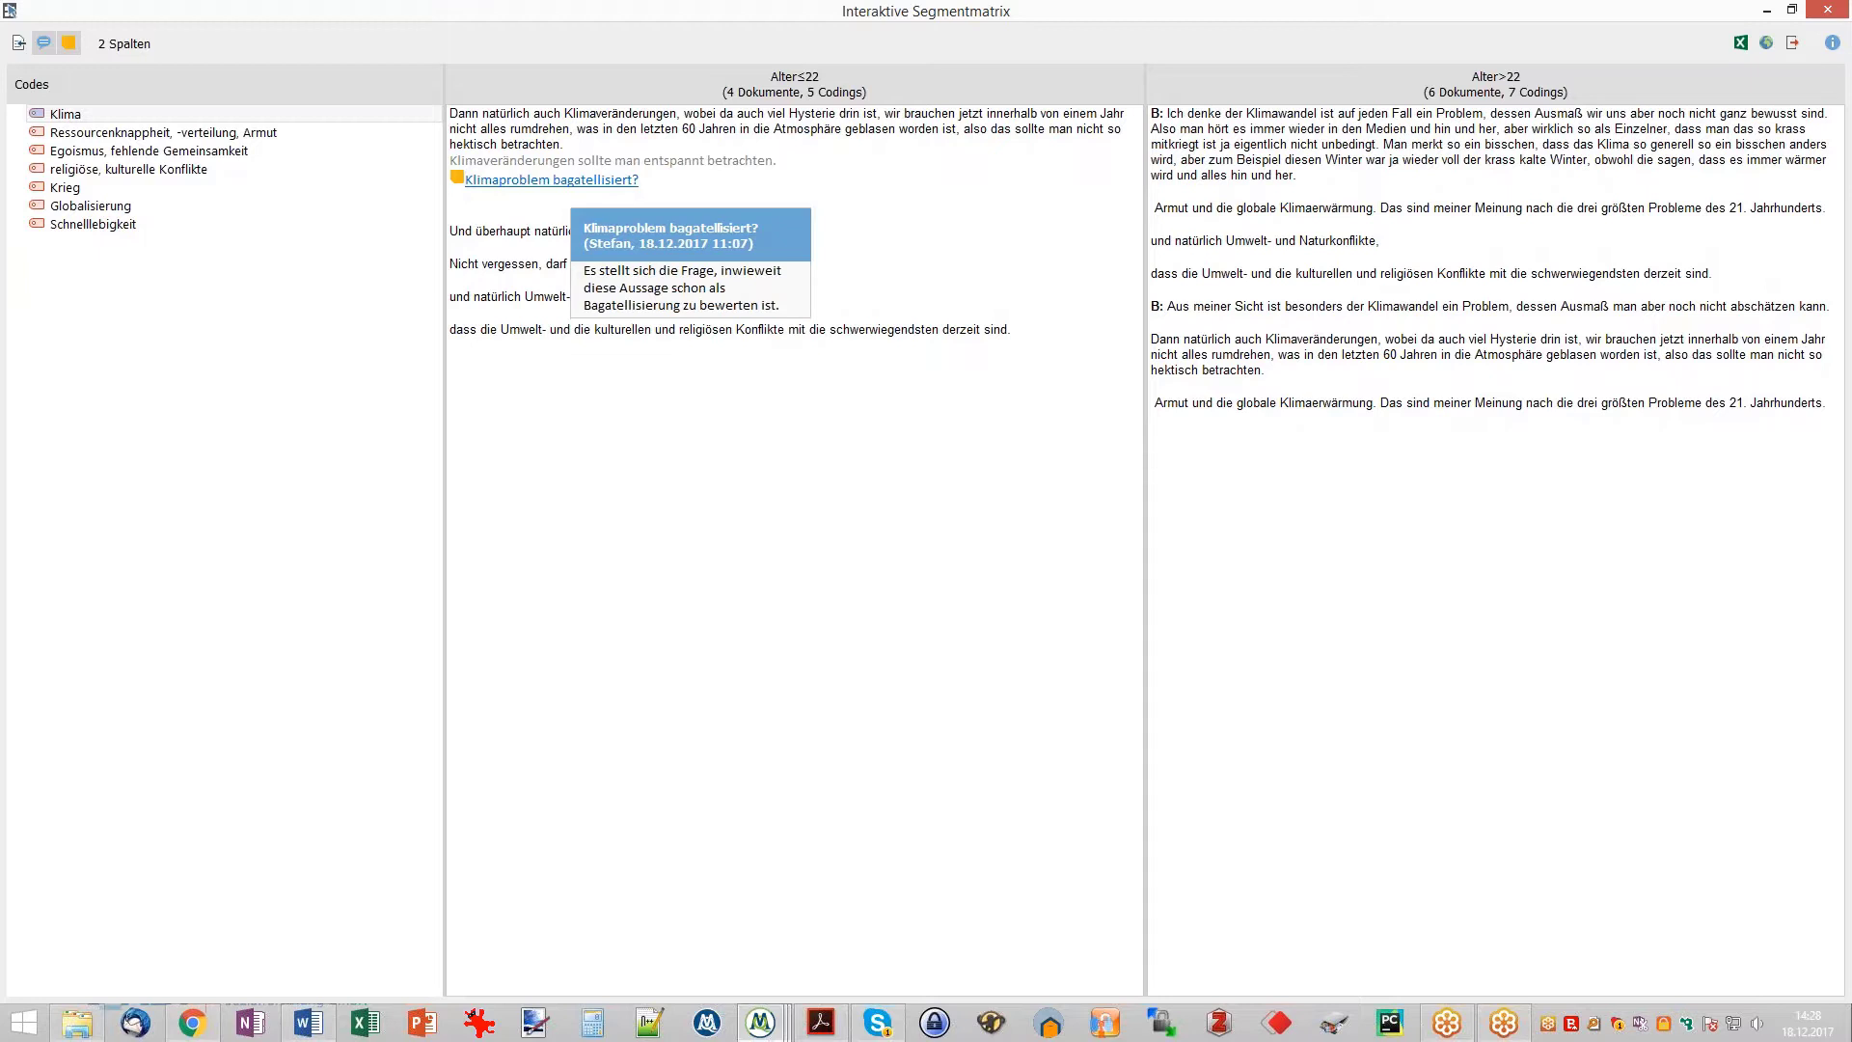
{"action": "left_click", "coordinate": [559, 189]}
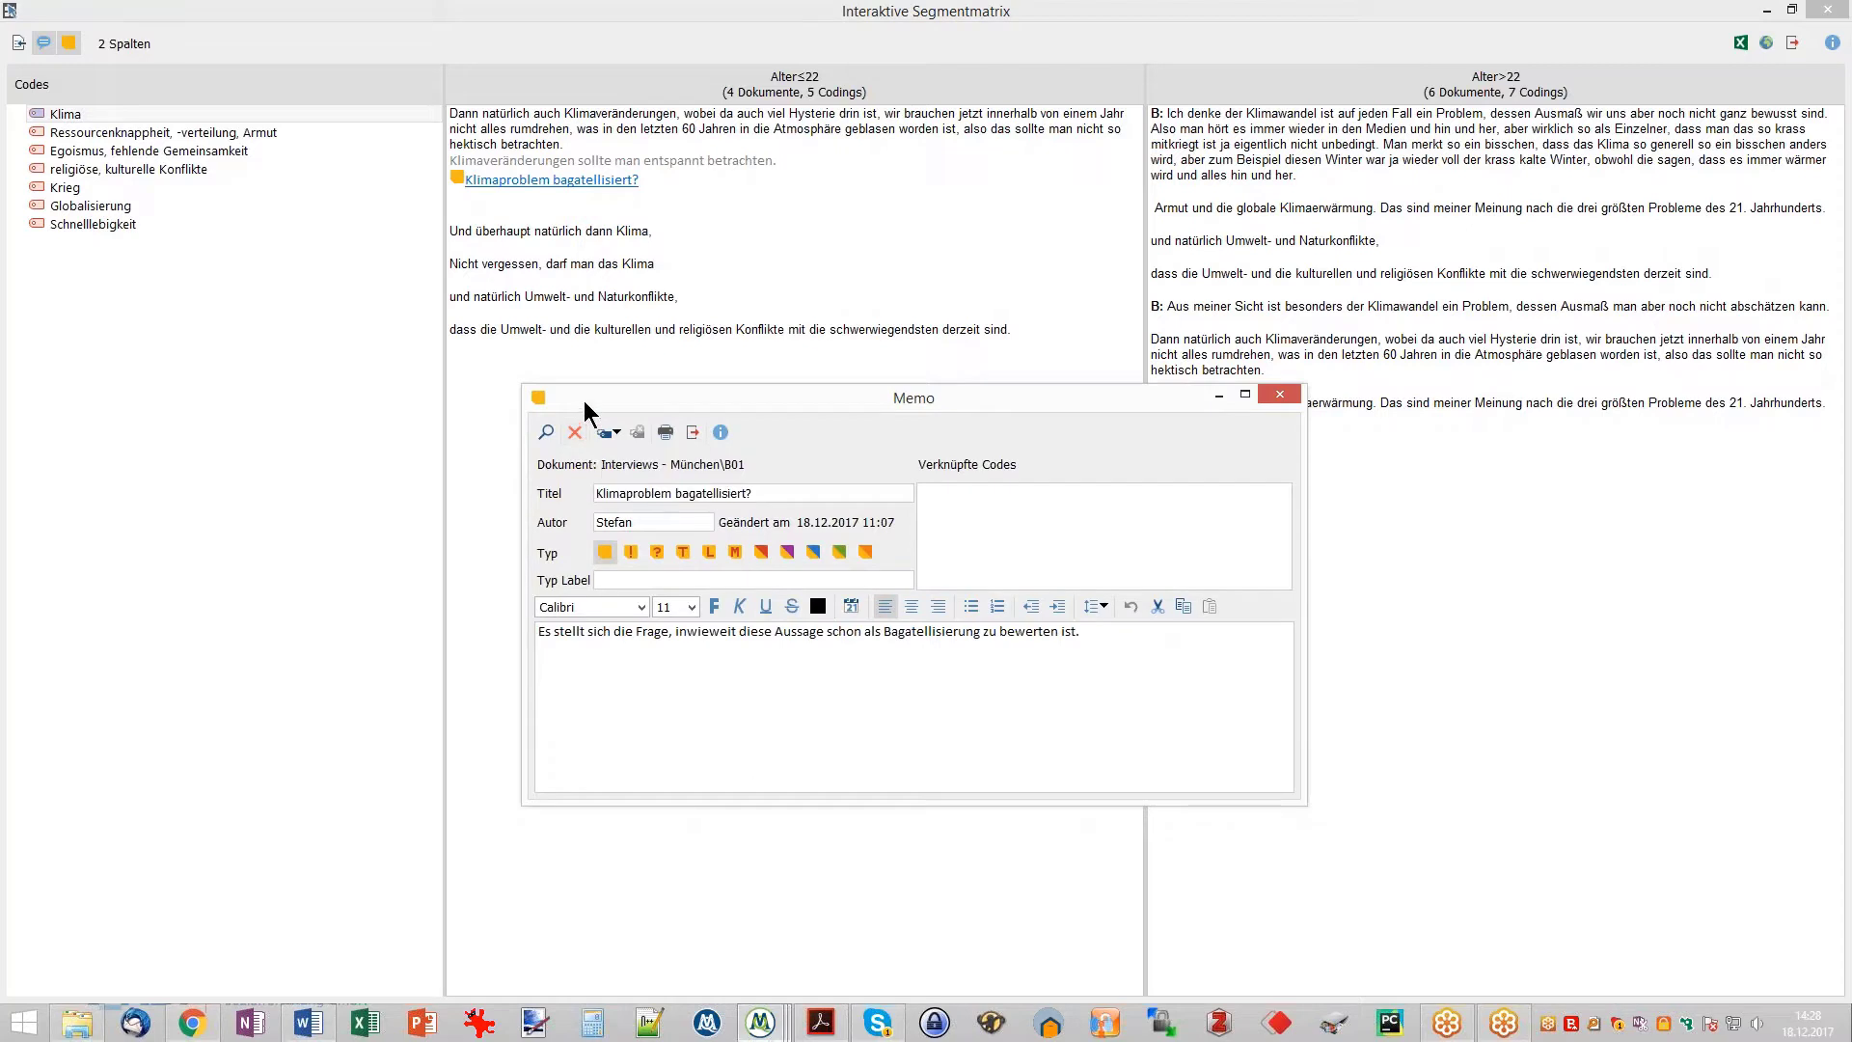
{"action": "double_click", "coordinate": [538, 398]}
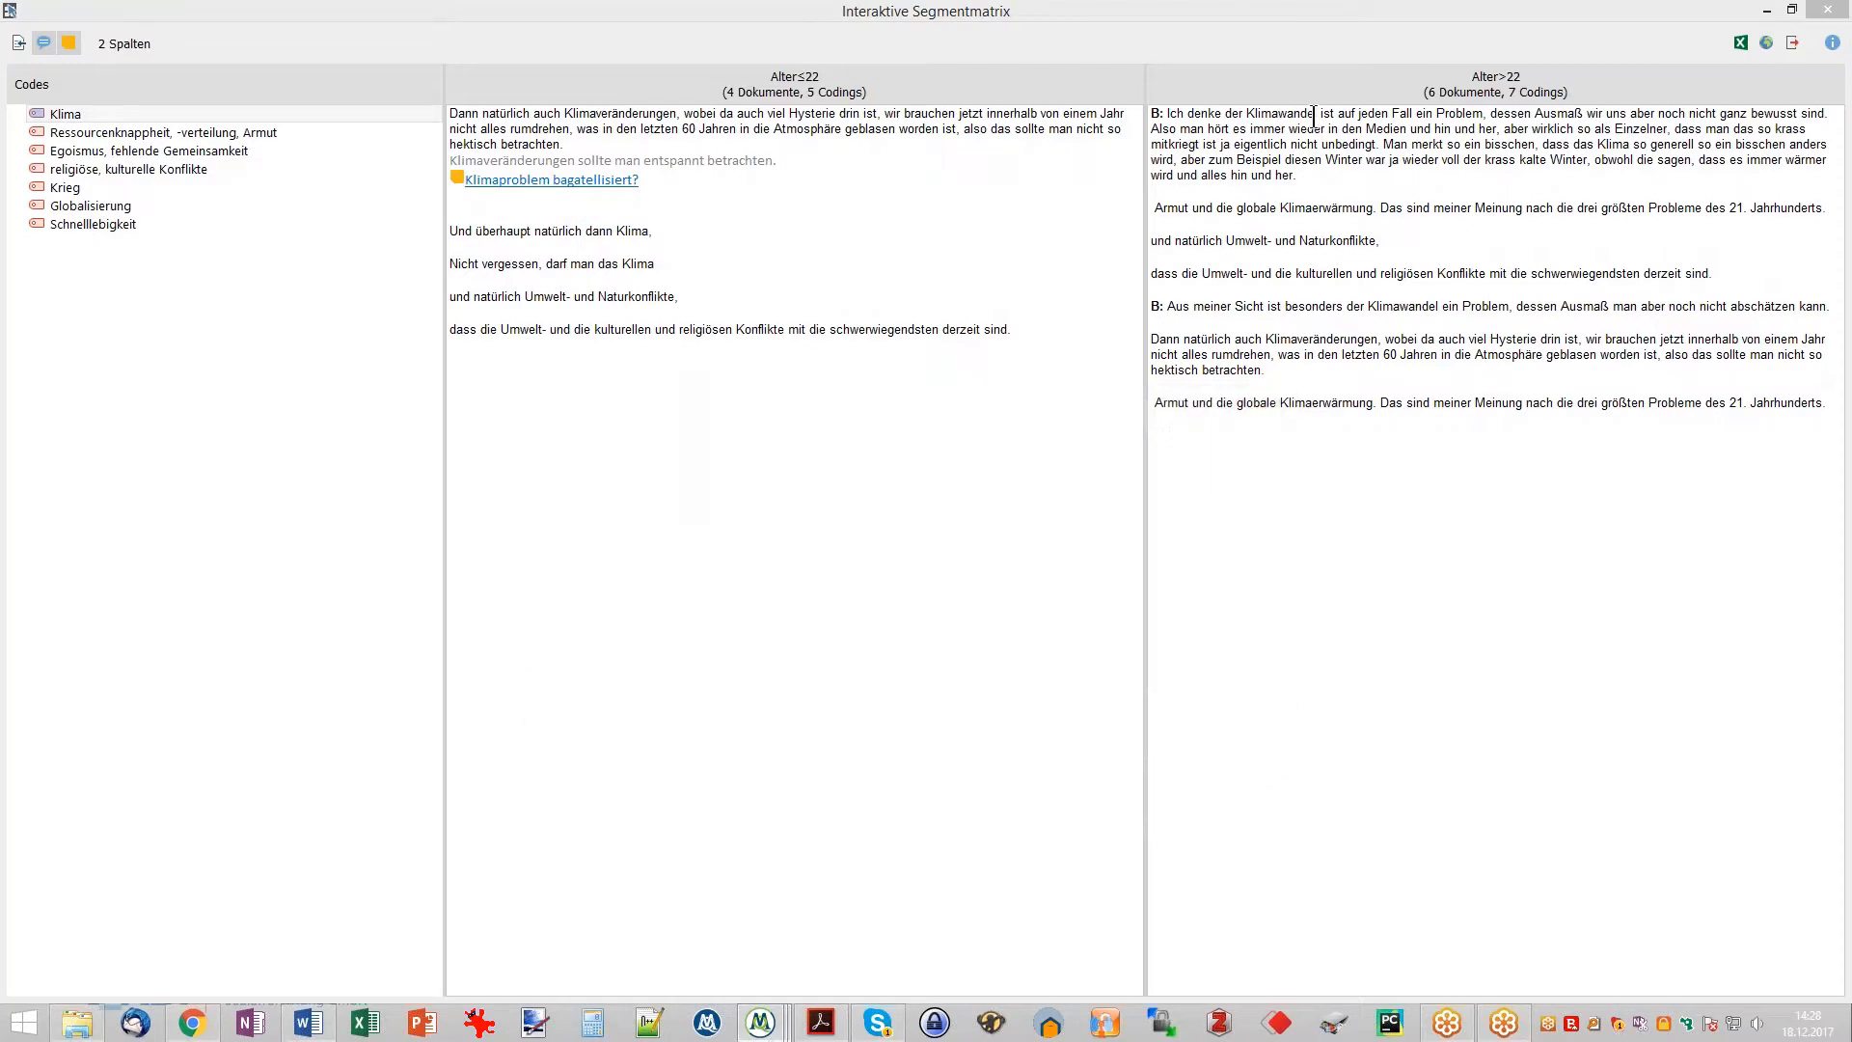
{"action": "left_click", "coordinate": [1827, 14]}
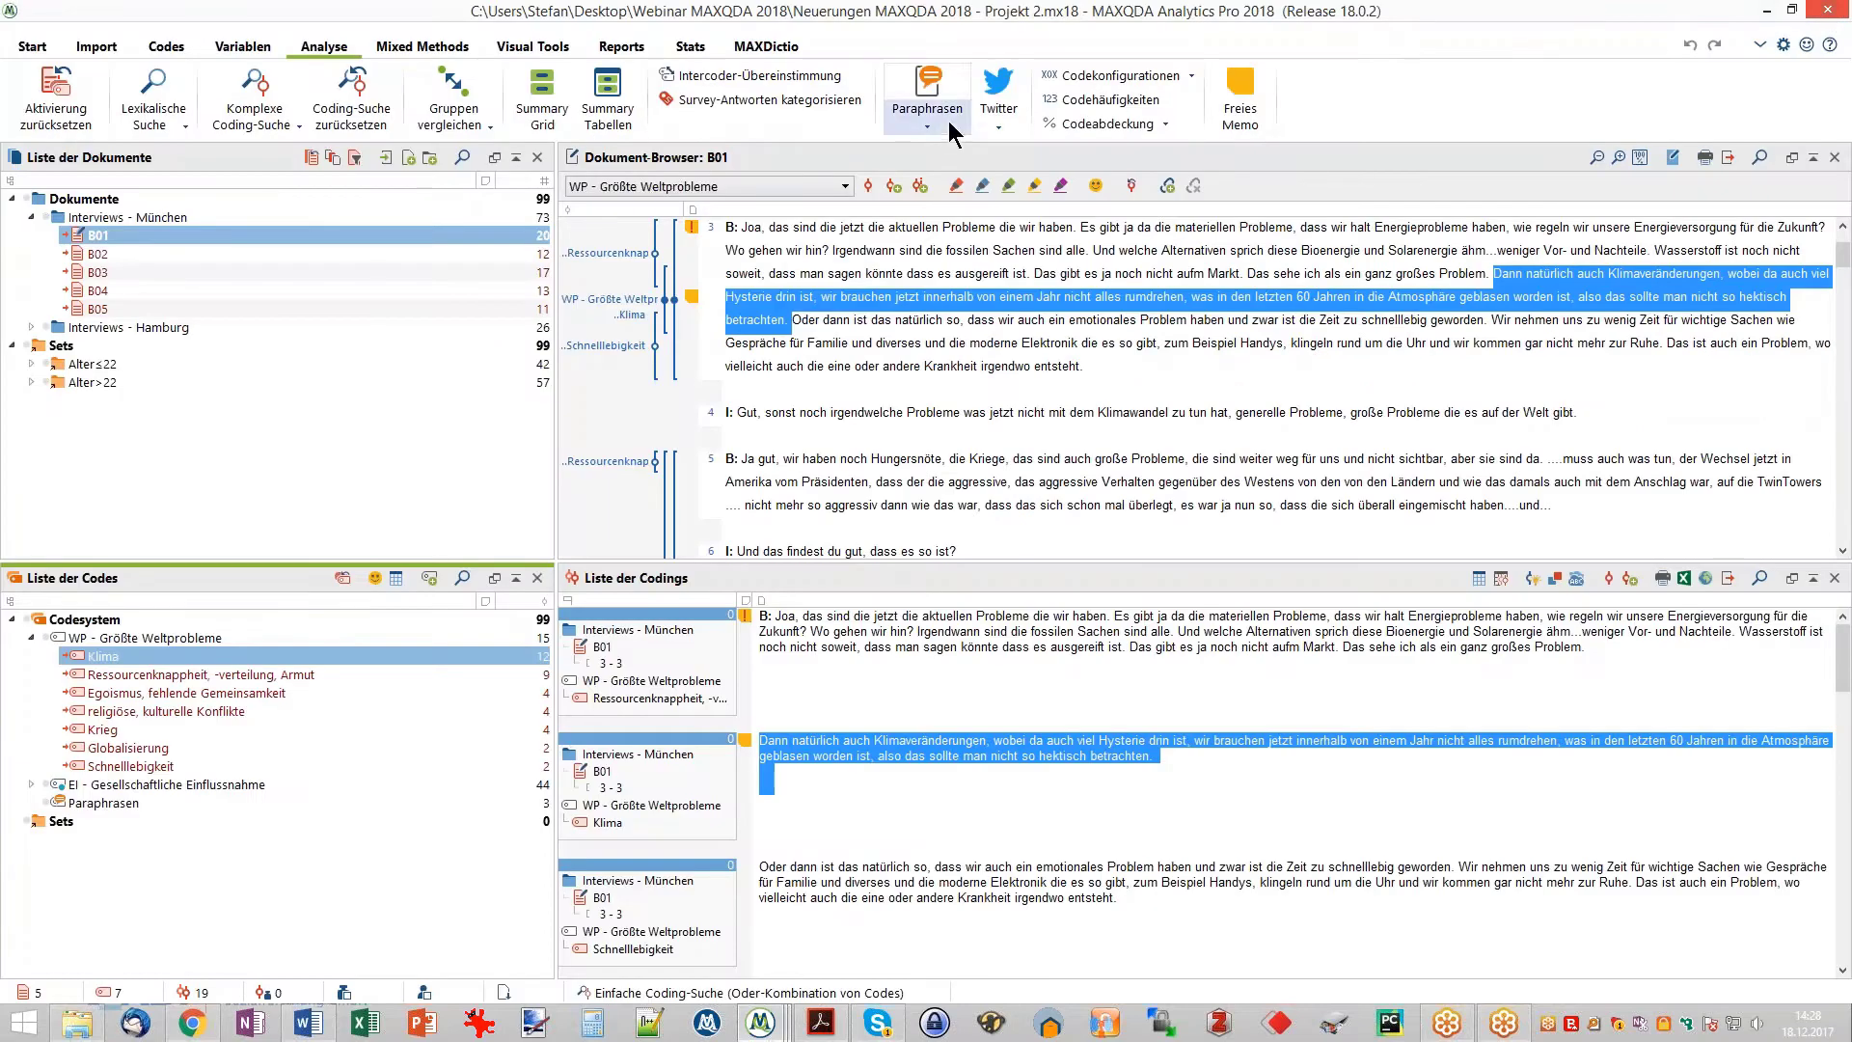
- Run a quantitative group comparison of the document sets Alter≤22 and Alter>22 using the activated codes
{"action": "left_click", "coordinate": [472, 132]}
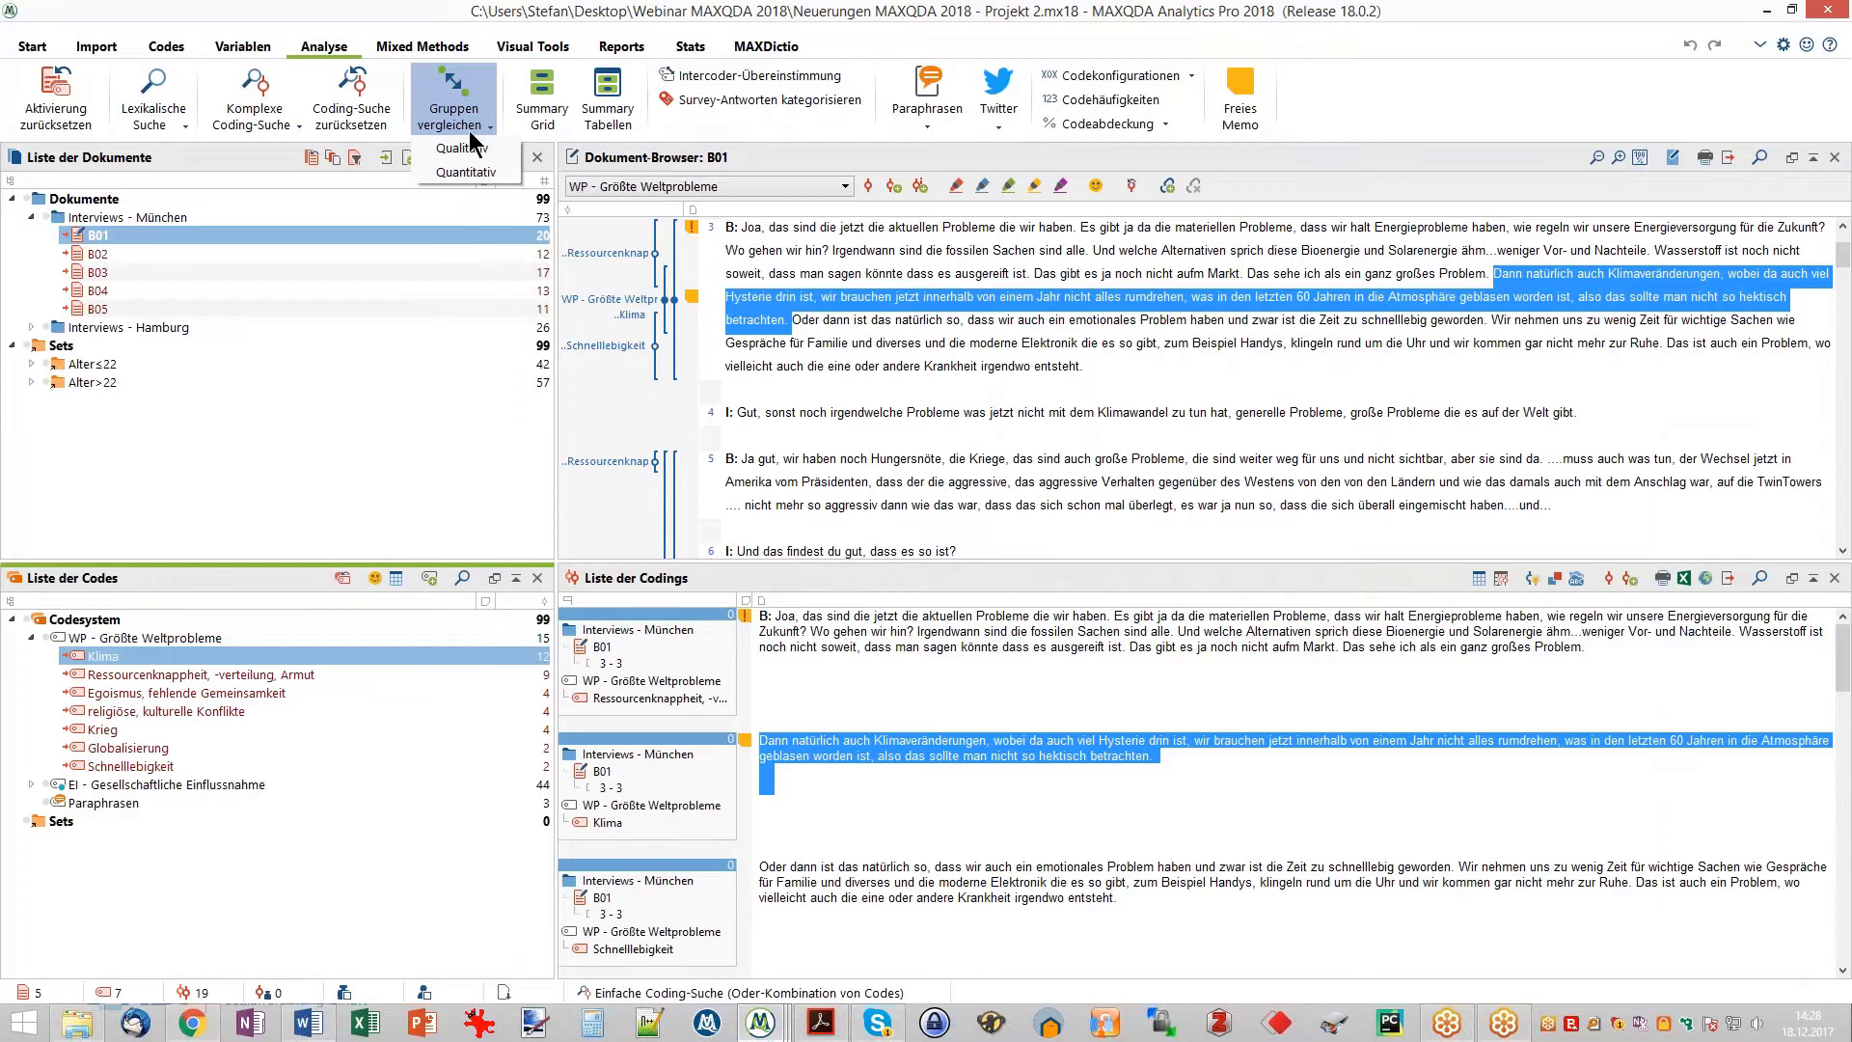
{"action": "left_click", "coordinate": [475, 173]}
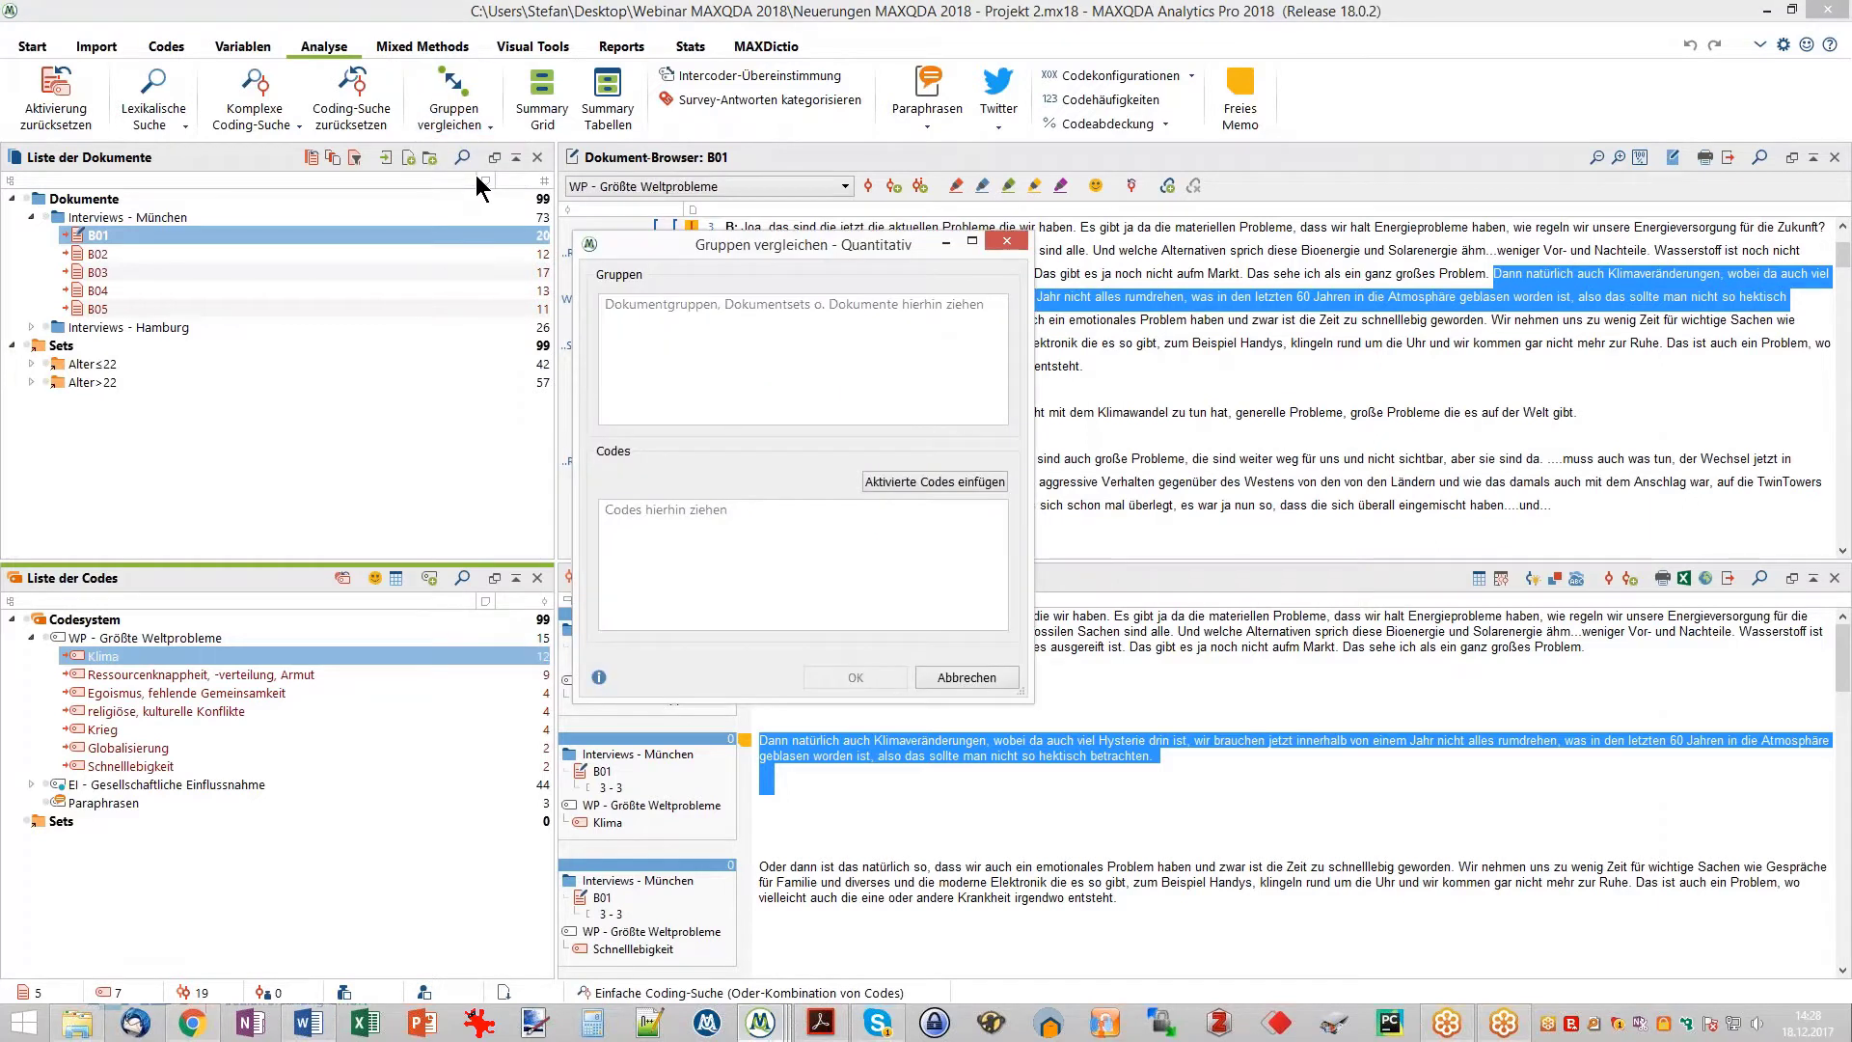
{"action": "left_click", "coordinate": [96, 371]}
{"action": "left_click_drag", "start_coordinate": [93, 371], "coordinate": [800, 348]}
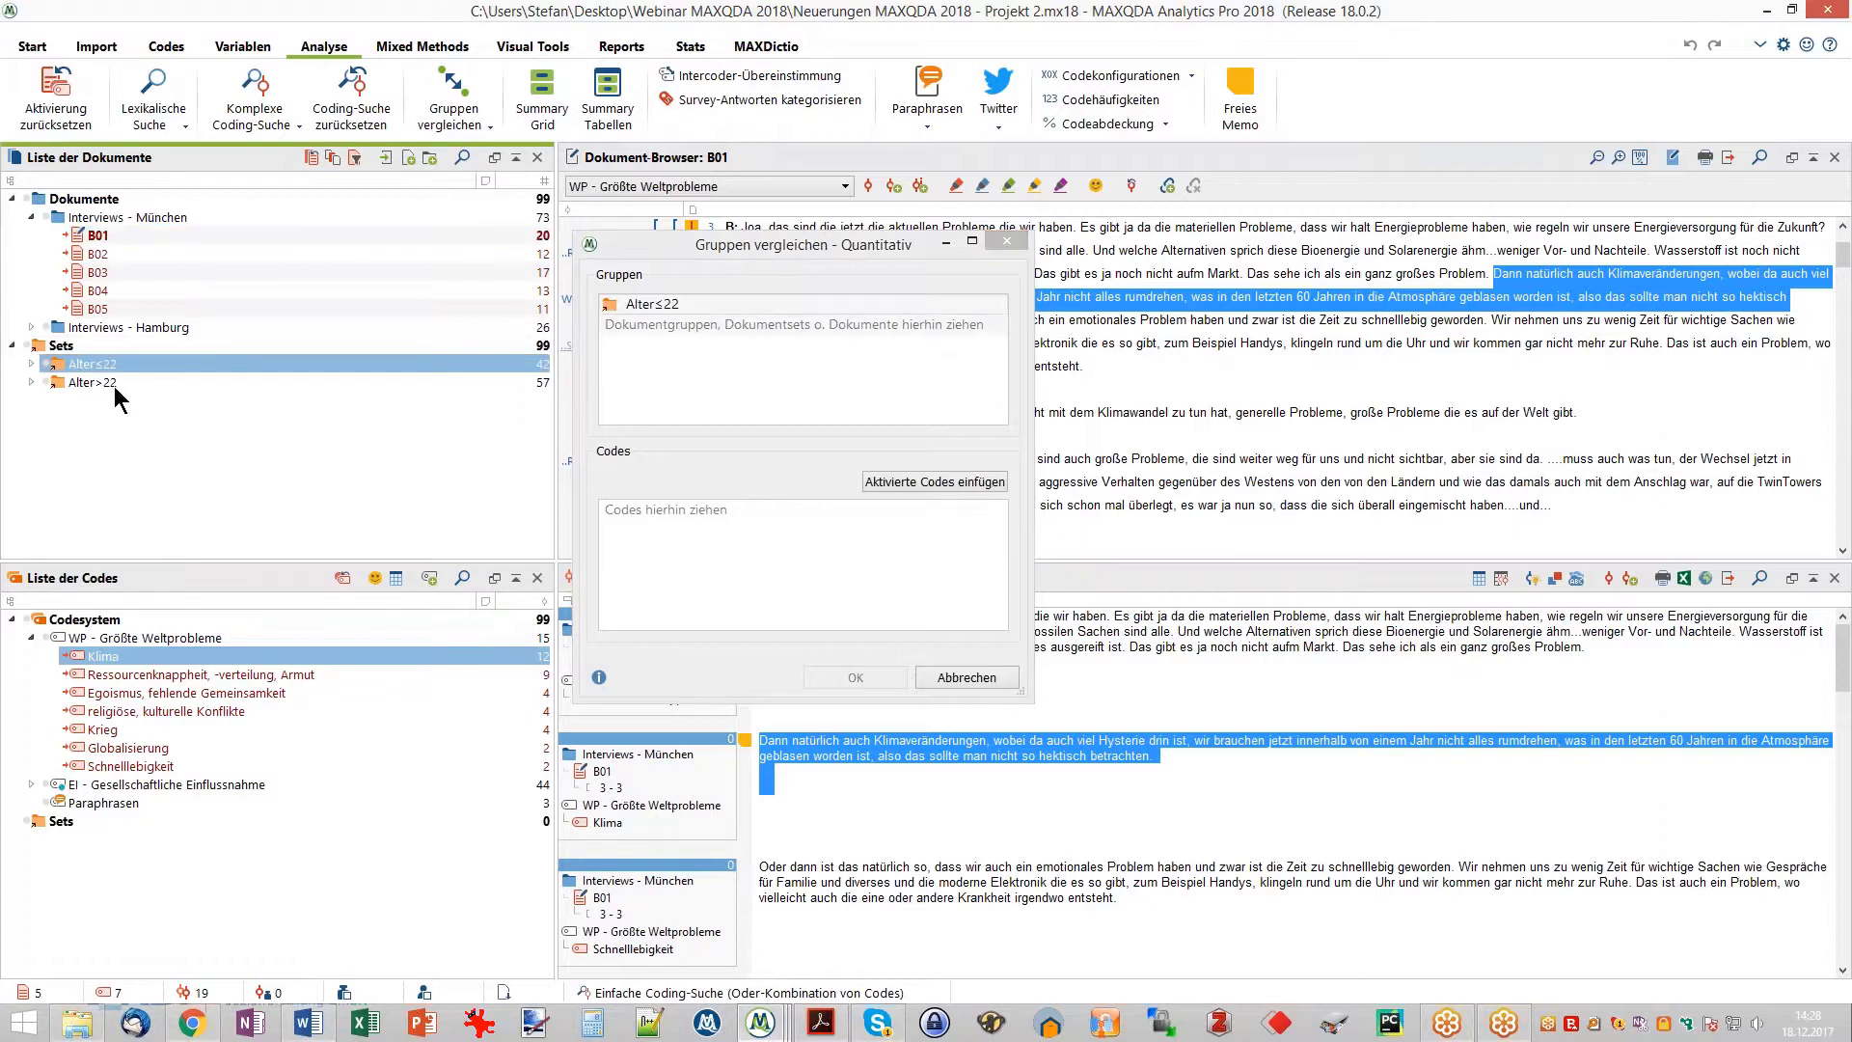
{"action": "left_click_drag", "start_coordinate": [96, 382], "coordinate": [733, 370]}
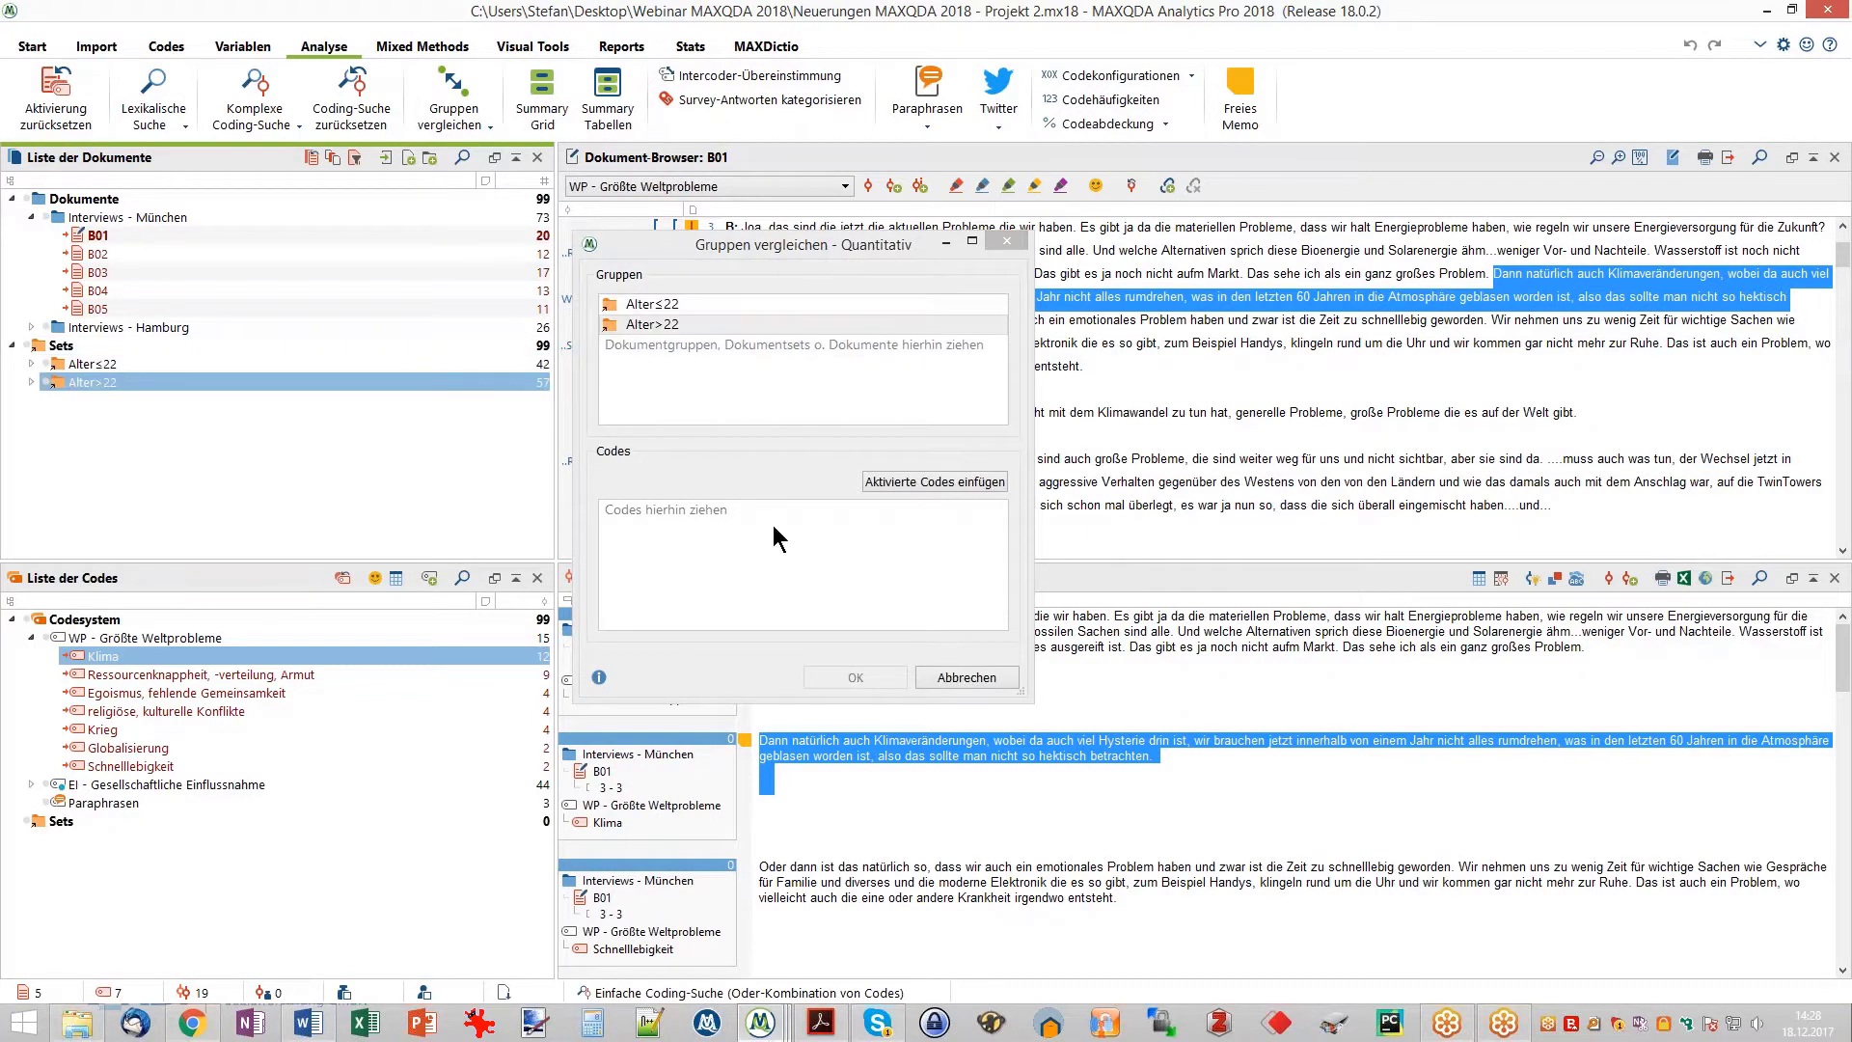
{"action": "left_click", "coordinate": [912, 483]}
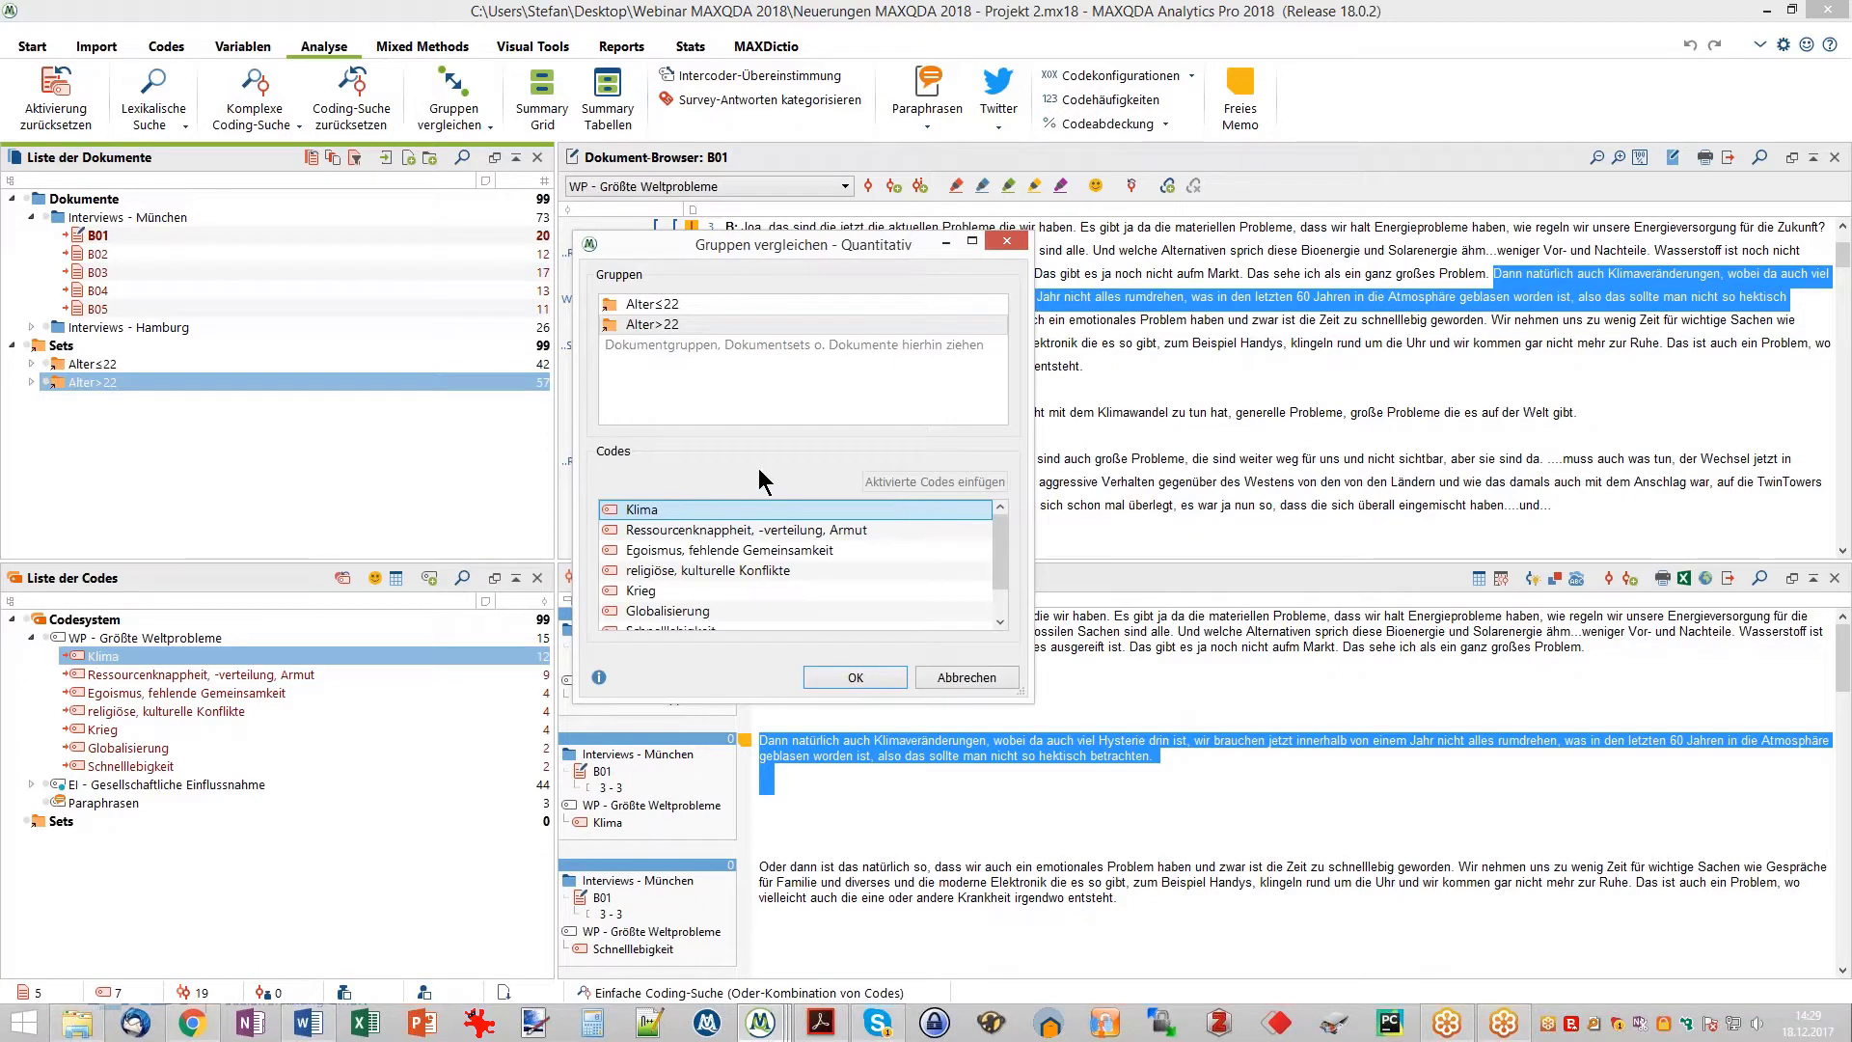
{"action": "left_click", "coordinate": [855, 677]}
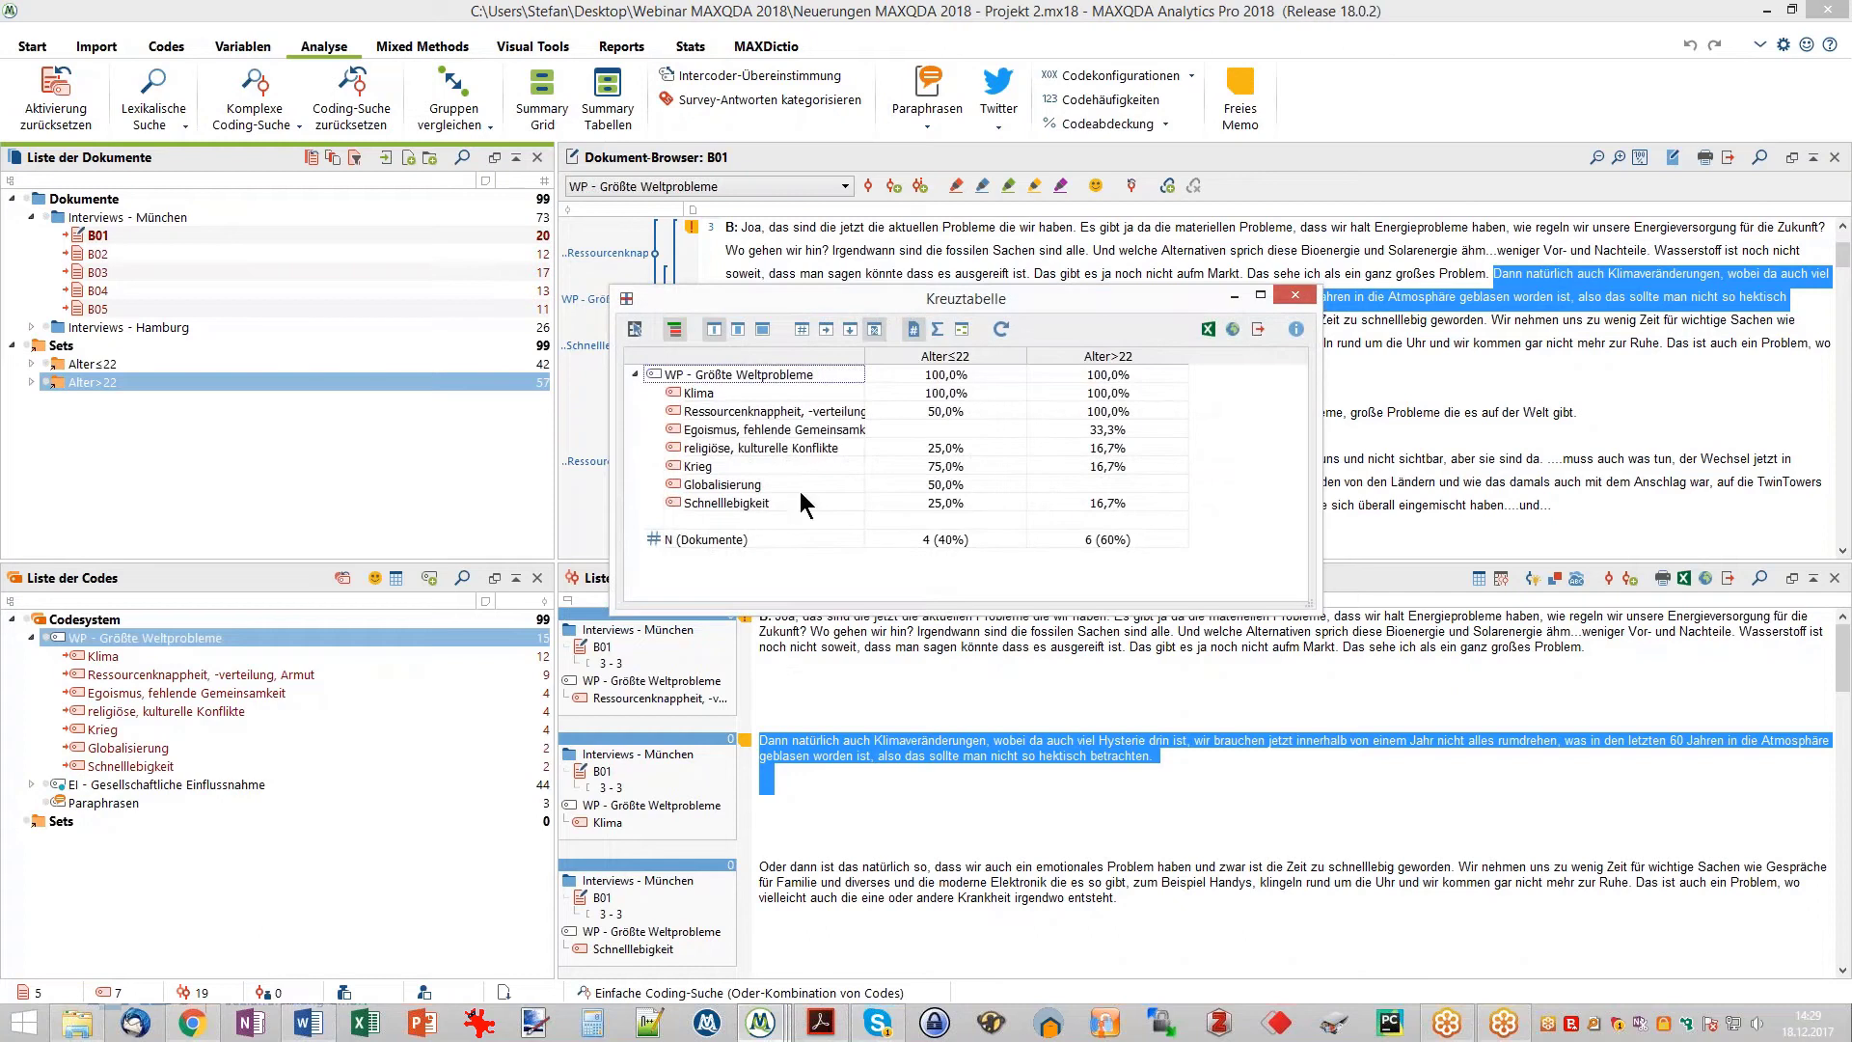
- Show absolute document counts in the crosstab and list the codes without their hierarchy
{"action": "left_click", "coordinate": [801, 330]}
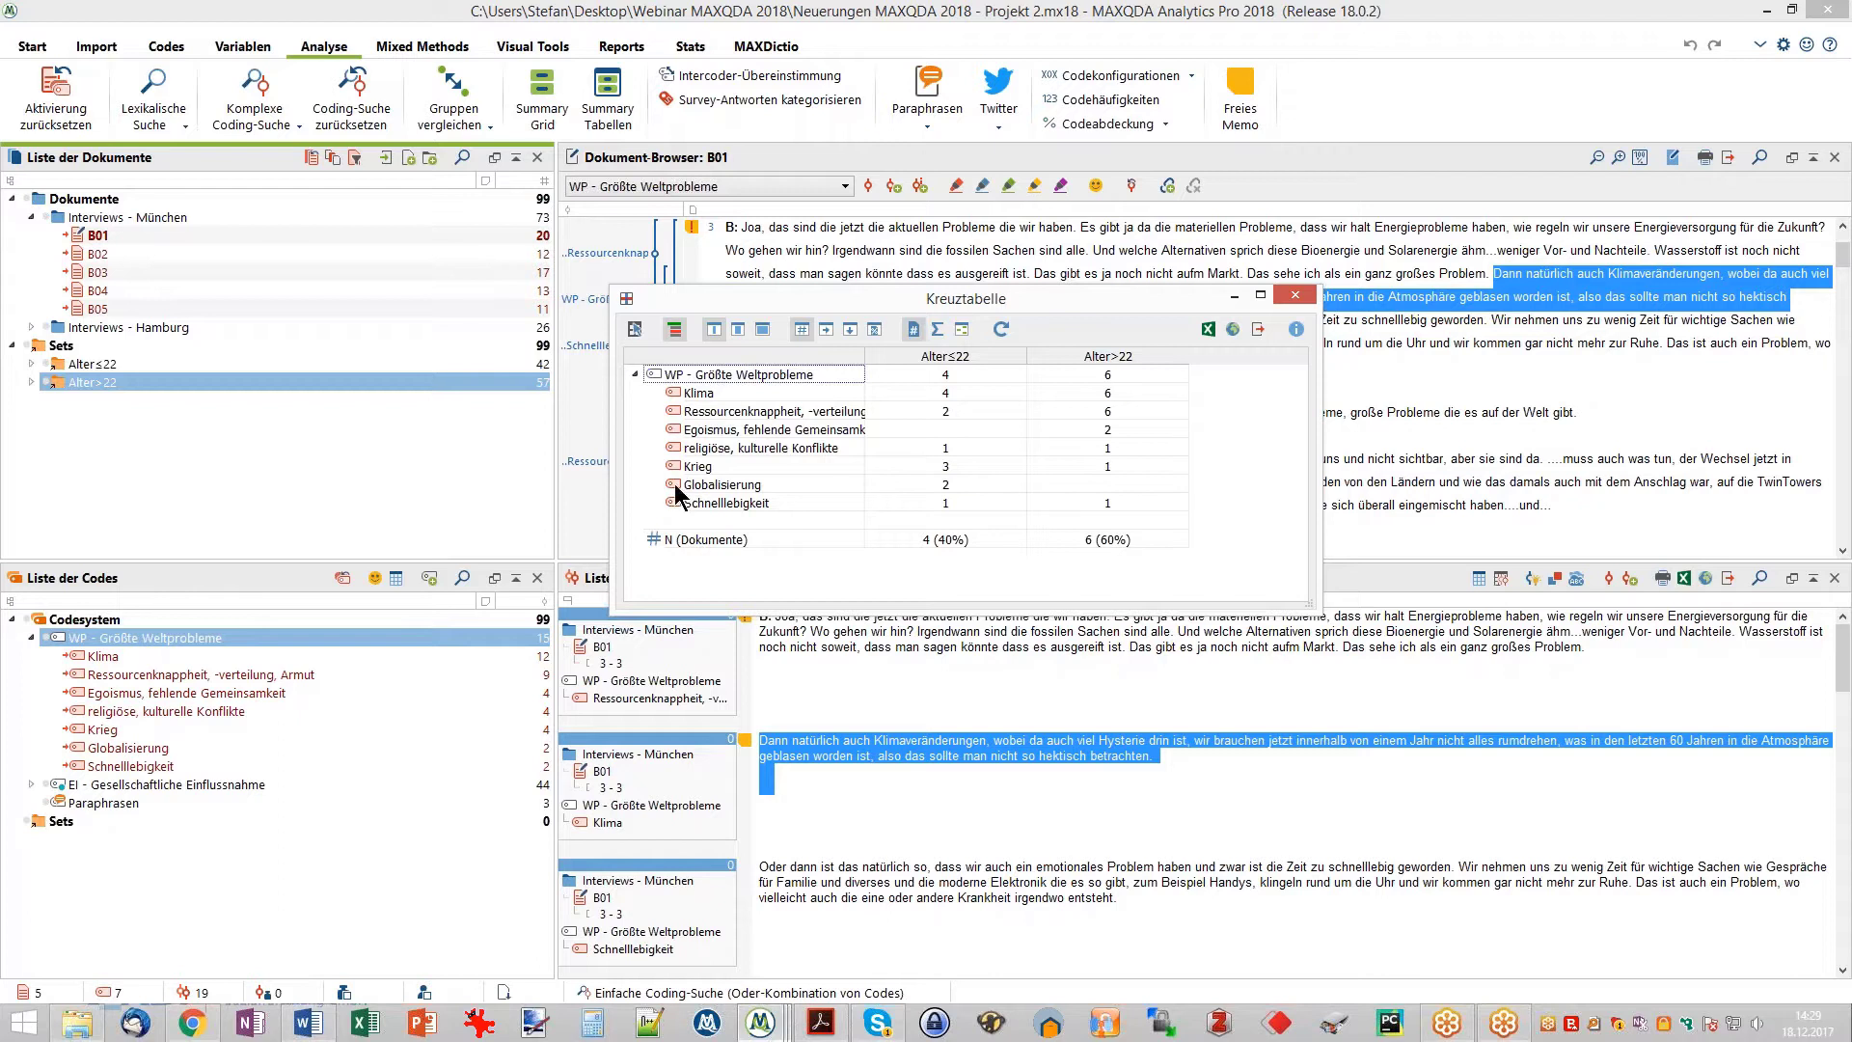
{"action": "left_click", "coordinate": [675, 333]}
{"action": "left_click", "coordinate": [674, 333]}
{"action": "left_click", "coordinate": [675, 333]}
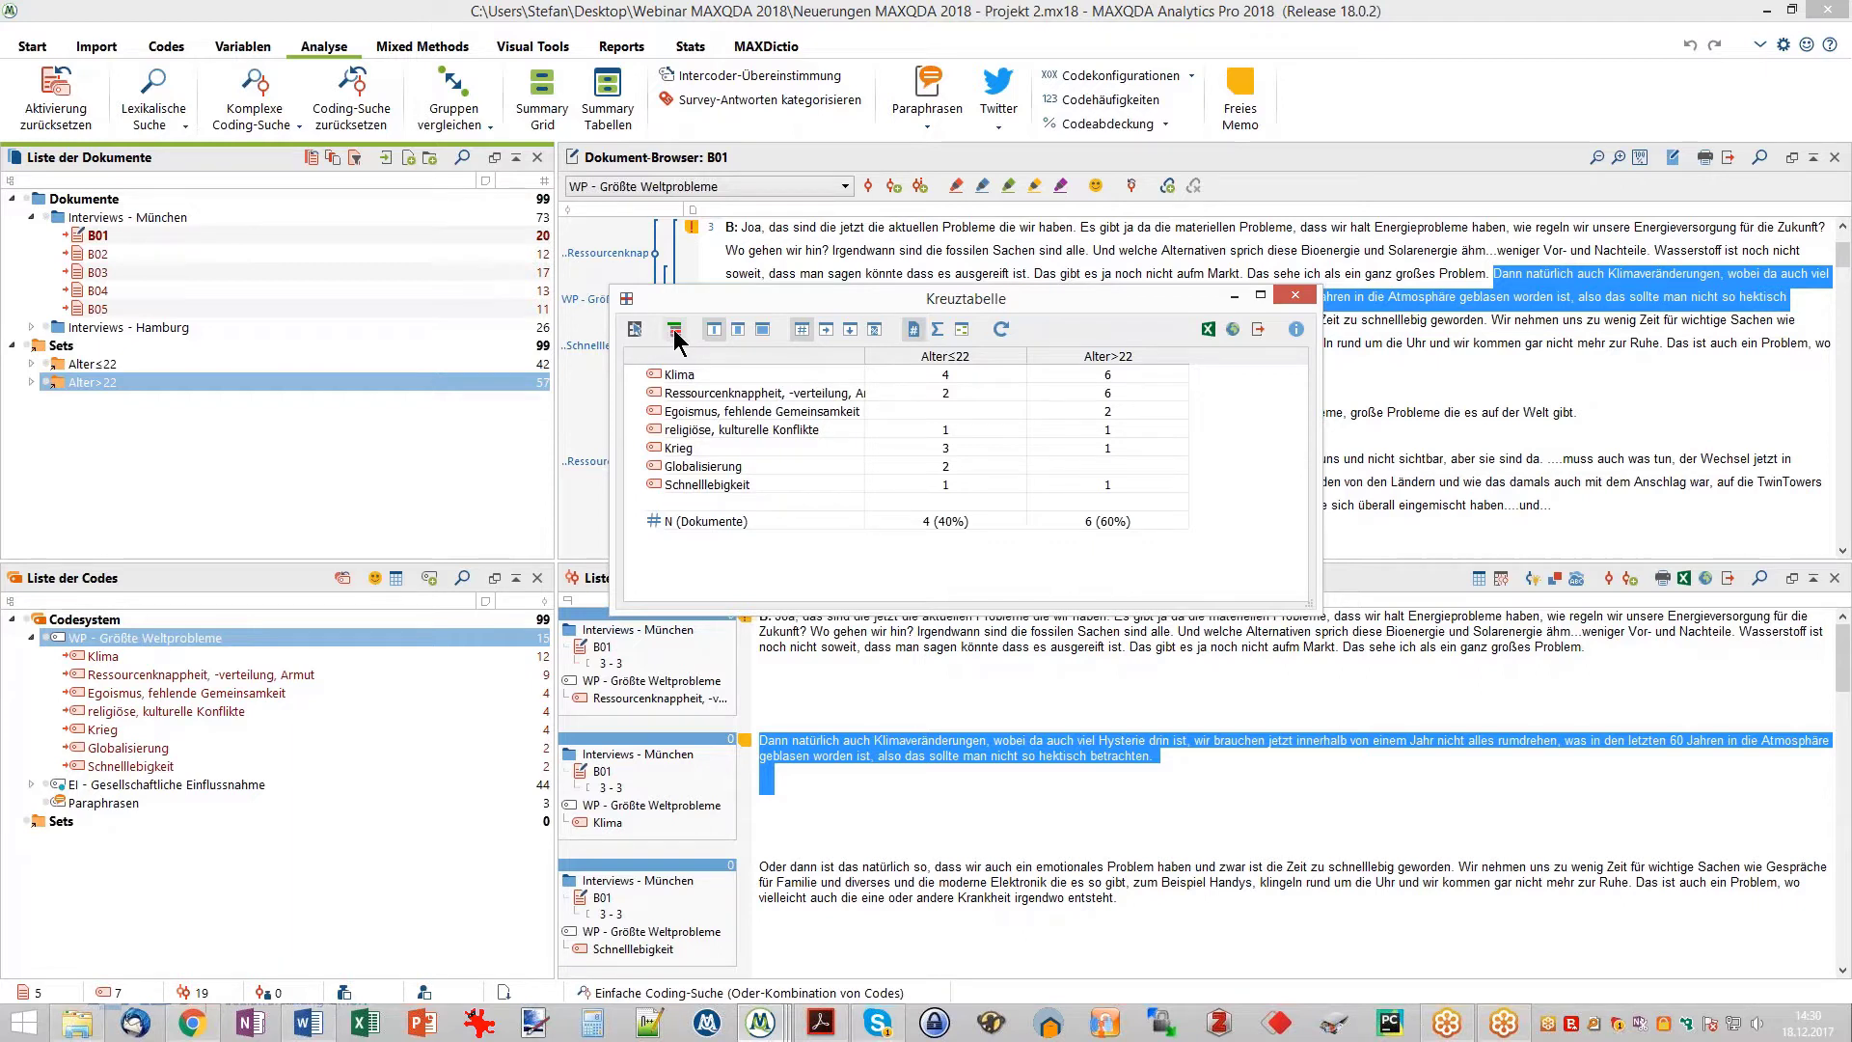
- Highlight the crosstab cells by value, return to percentages based on each group's documents, and close the crosstab
{"action": "left_click", "coordinate": [961, 332]}
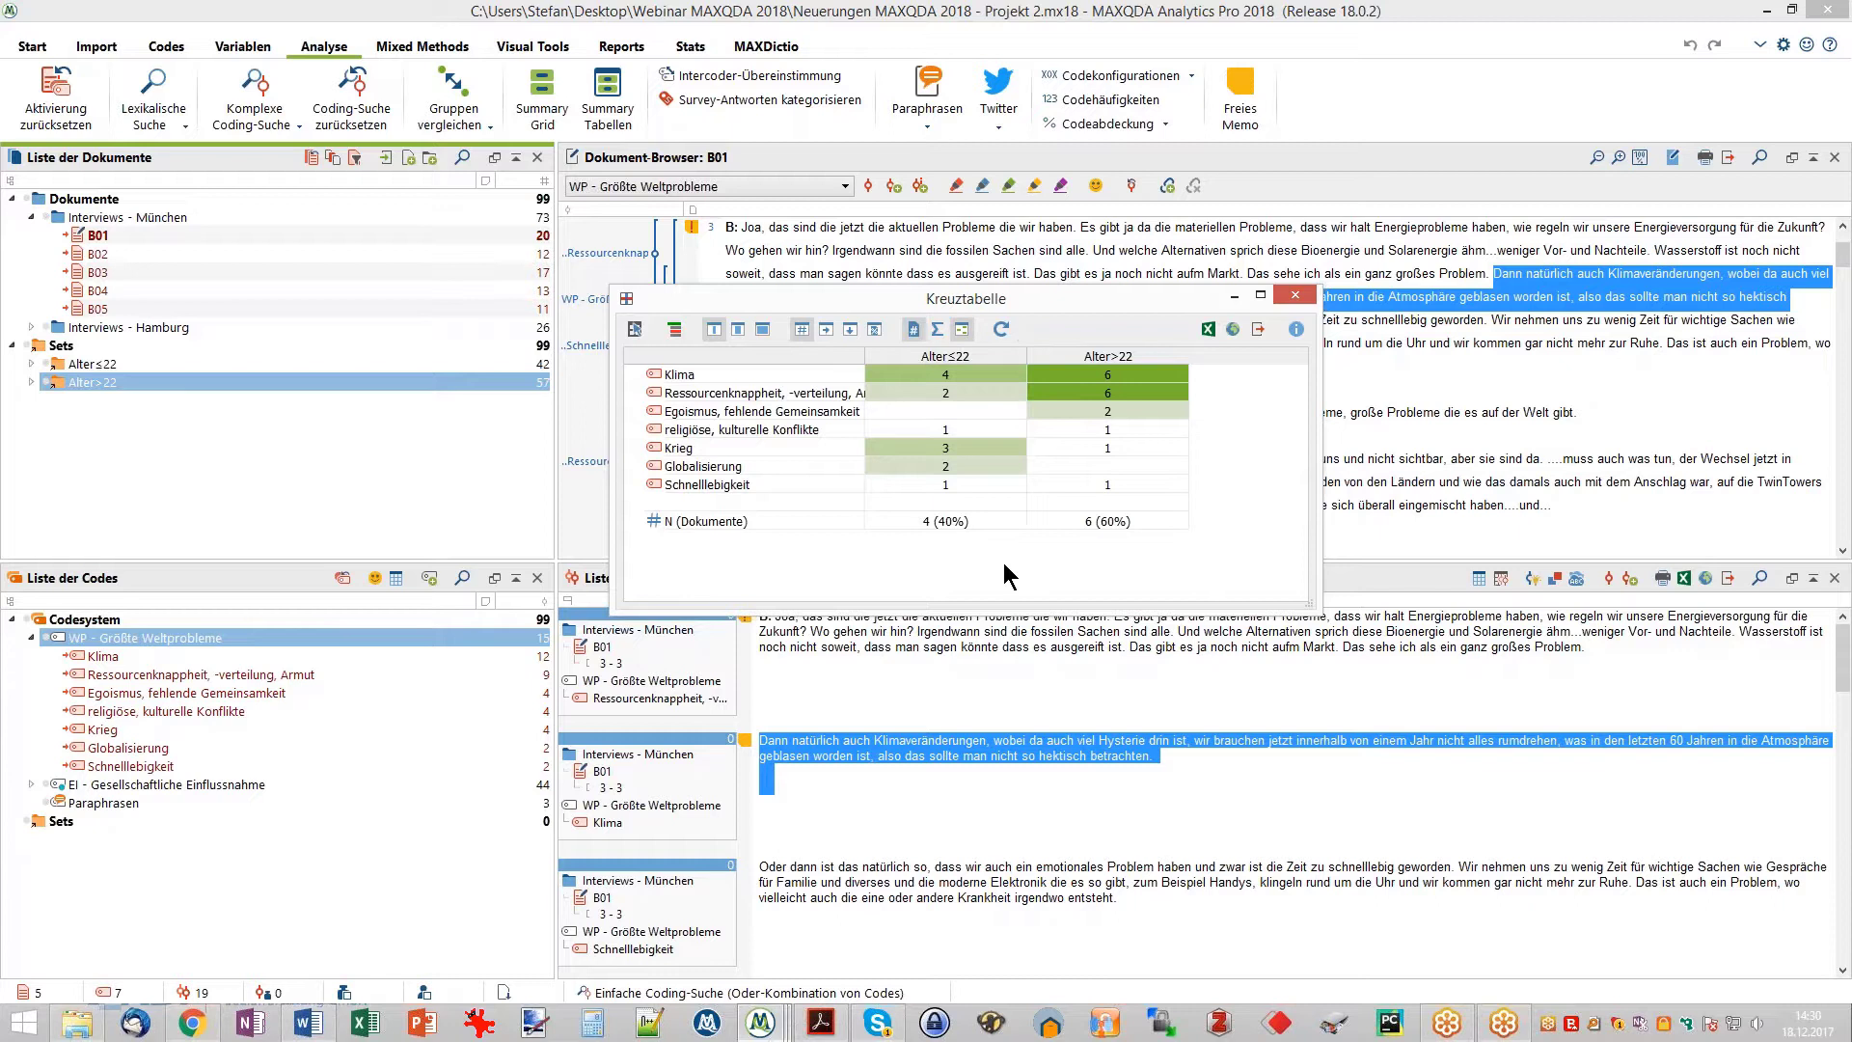
{"action": "left_click", "coordinate": [874, 329]}
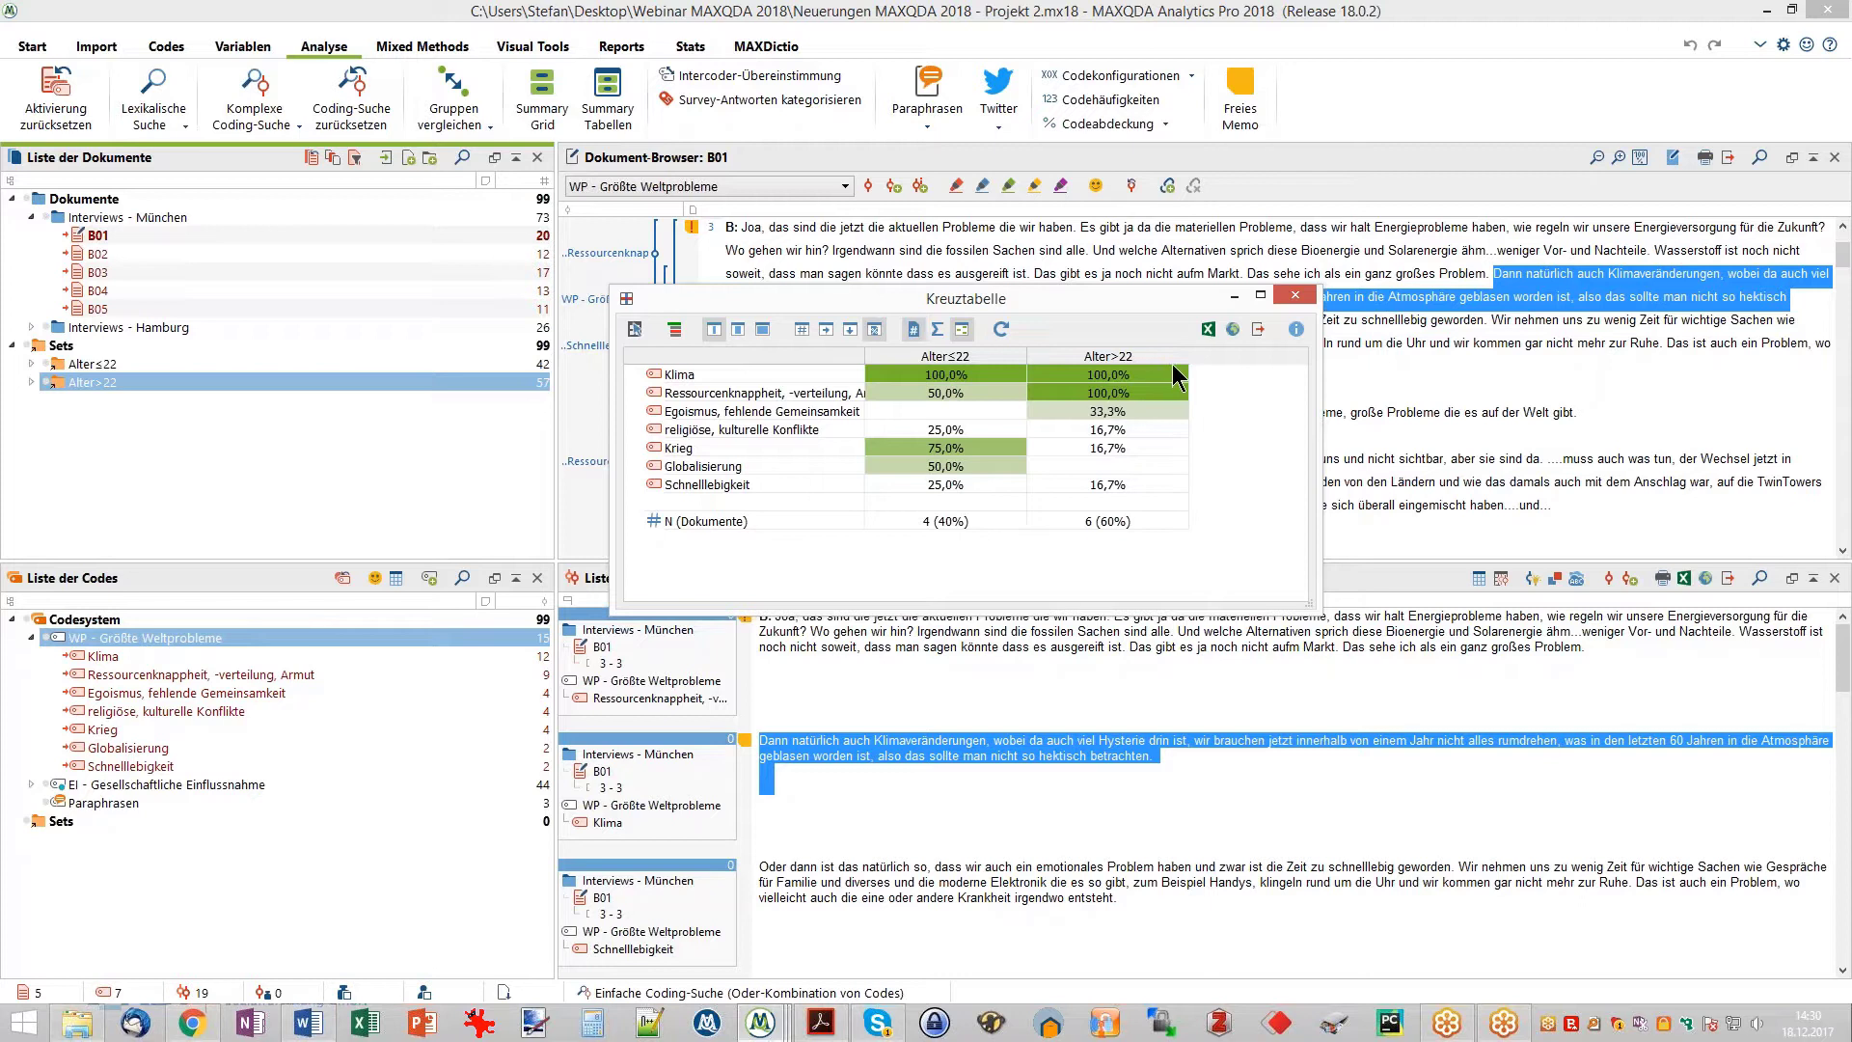
{"action": "left_click", "coordinate": [1296, 296]}
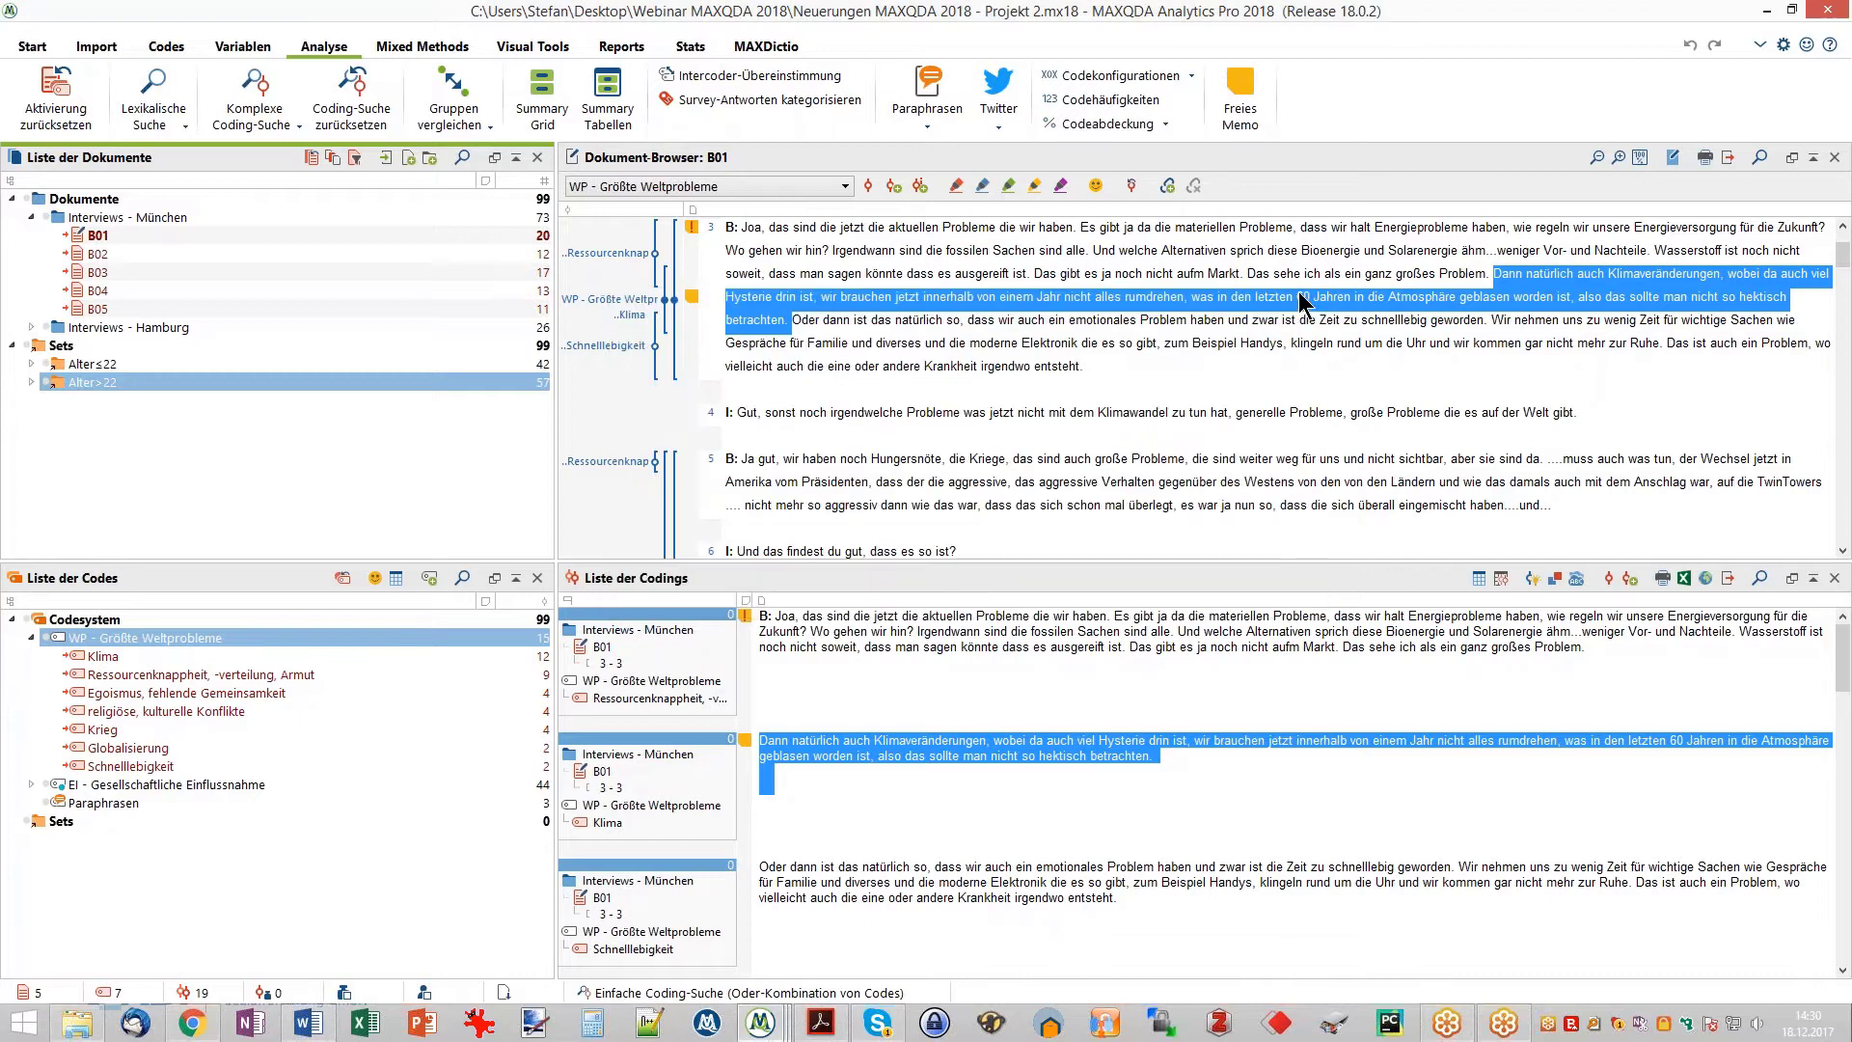
{"action": "left_click", "coordinate": [838, 325]}
{"action": "scroll", "coordinate": [827, 418], "scroll_direction": "down", "scroll_amount": 2}
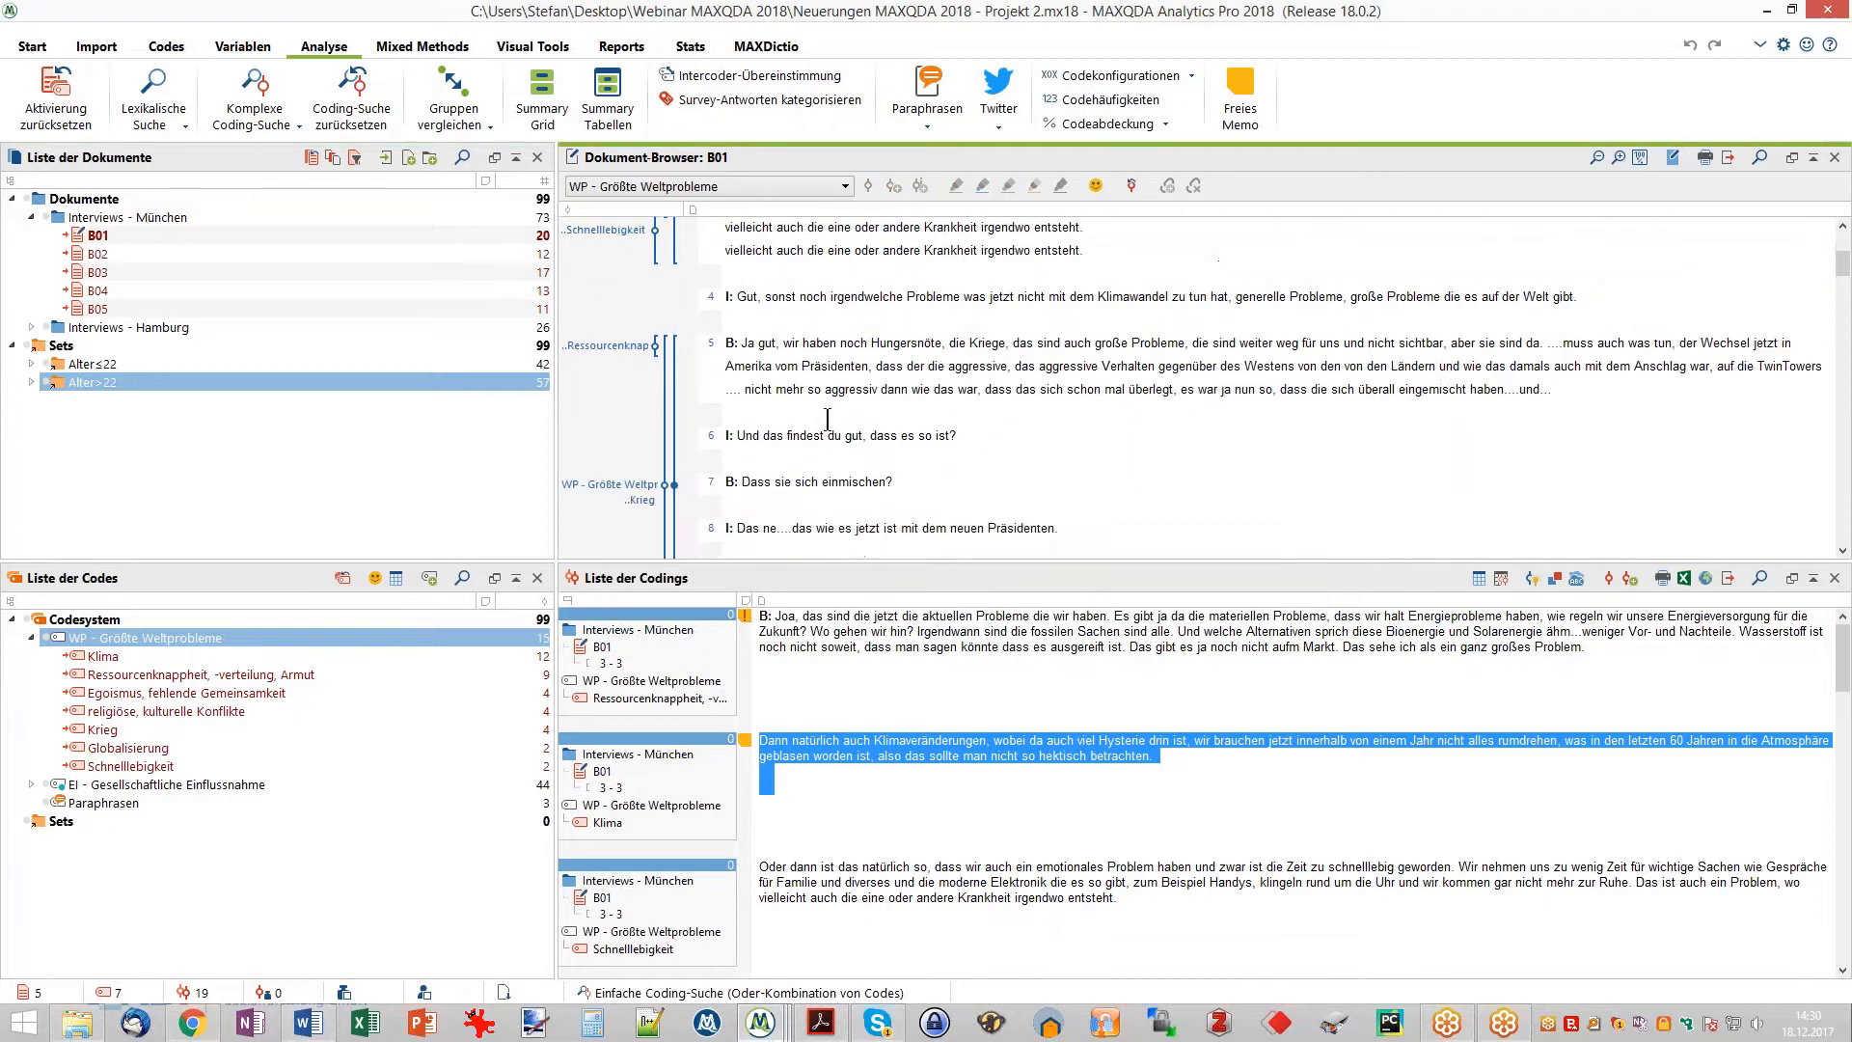
{"action": "scroll", "coordinate": [828, 418], "scroll_direction": "up", "scroll_amount": 3}
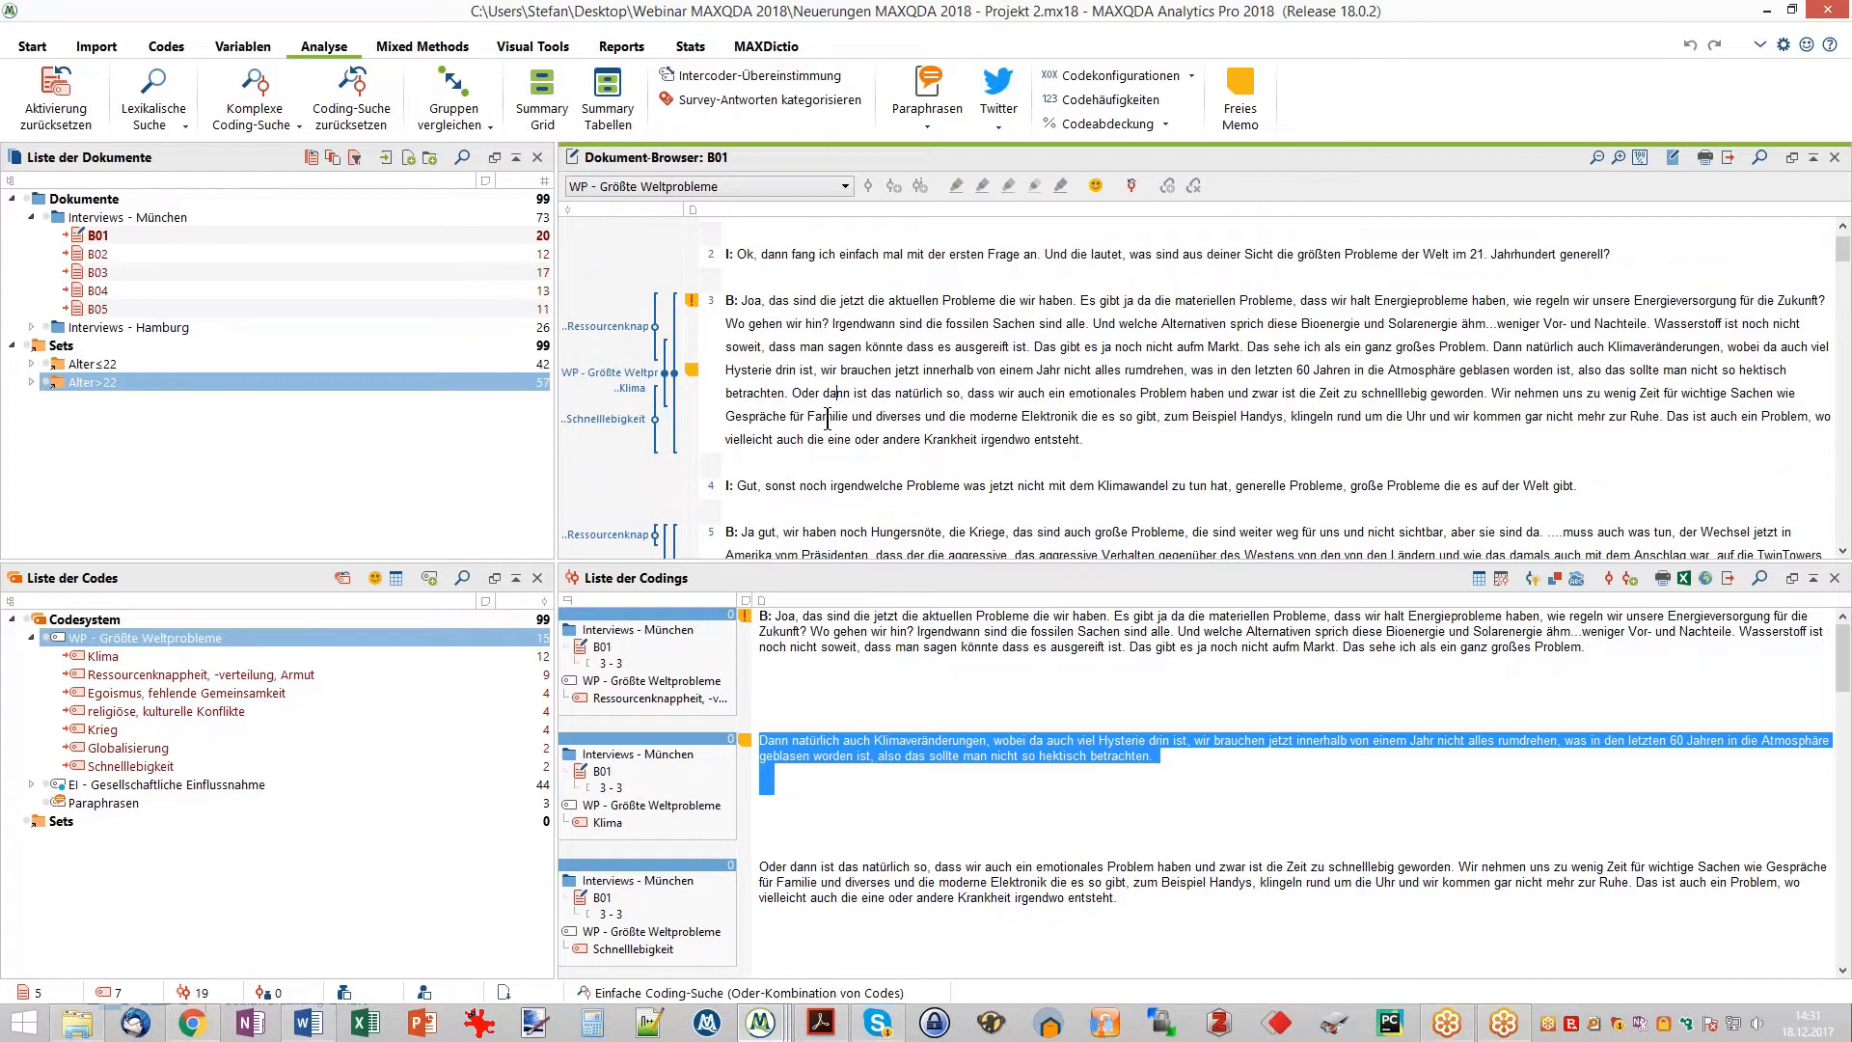
- Open MAXMaps with a new map, toggle the list of maps until it is hidden, and minimize the ribbon
{"action": "left_click", "coordinate": [545, 51]}
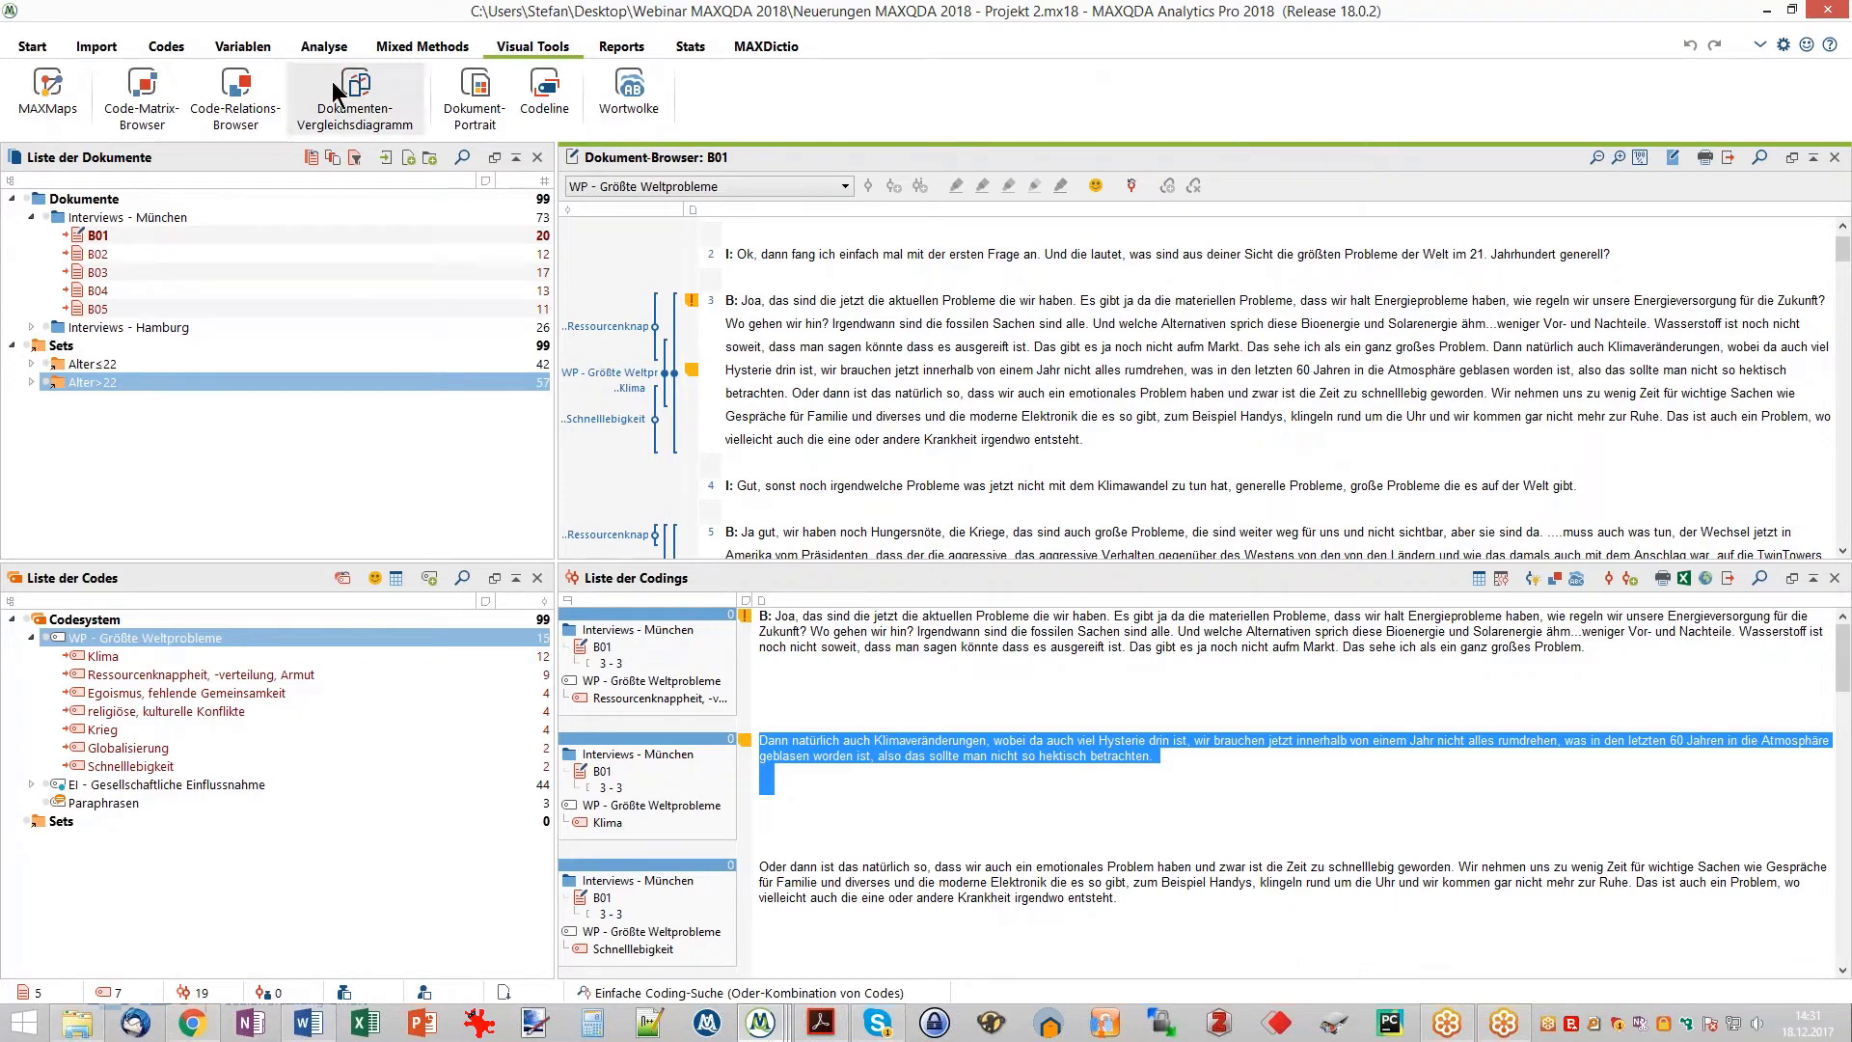
{"action": "left_click", "coordinate": [60, 114]}
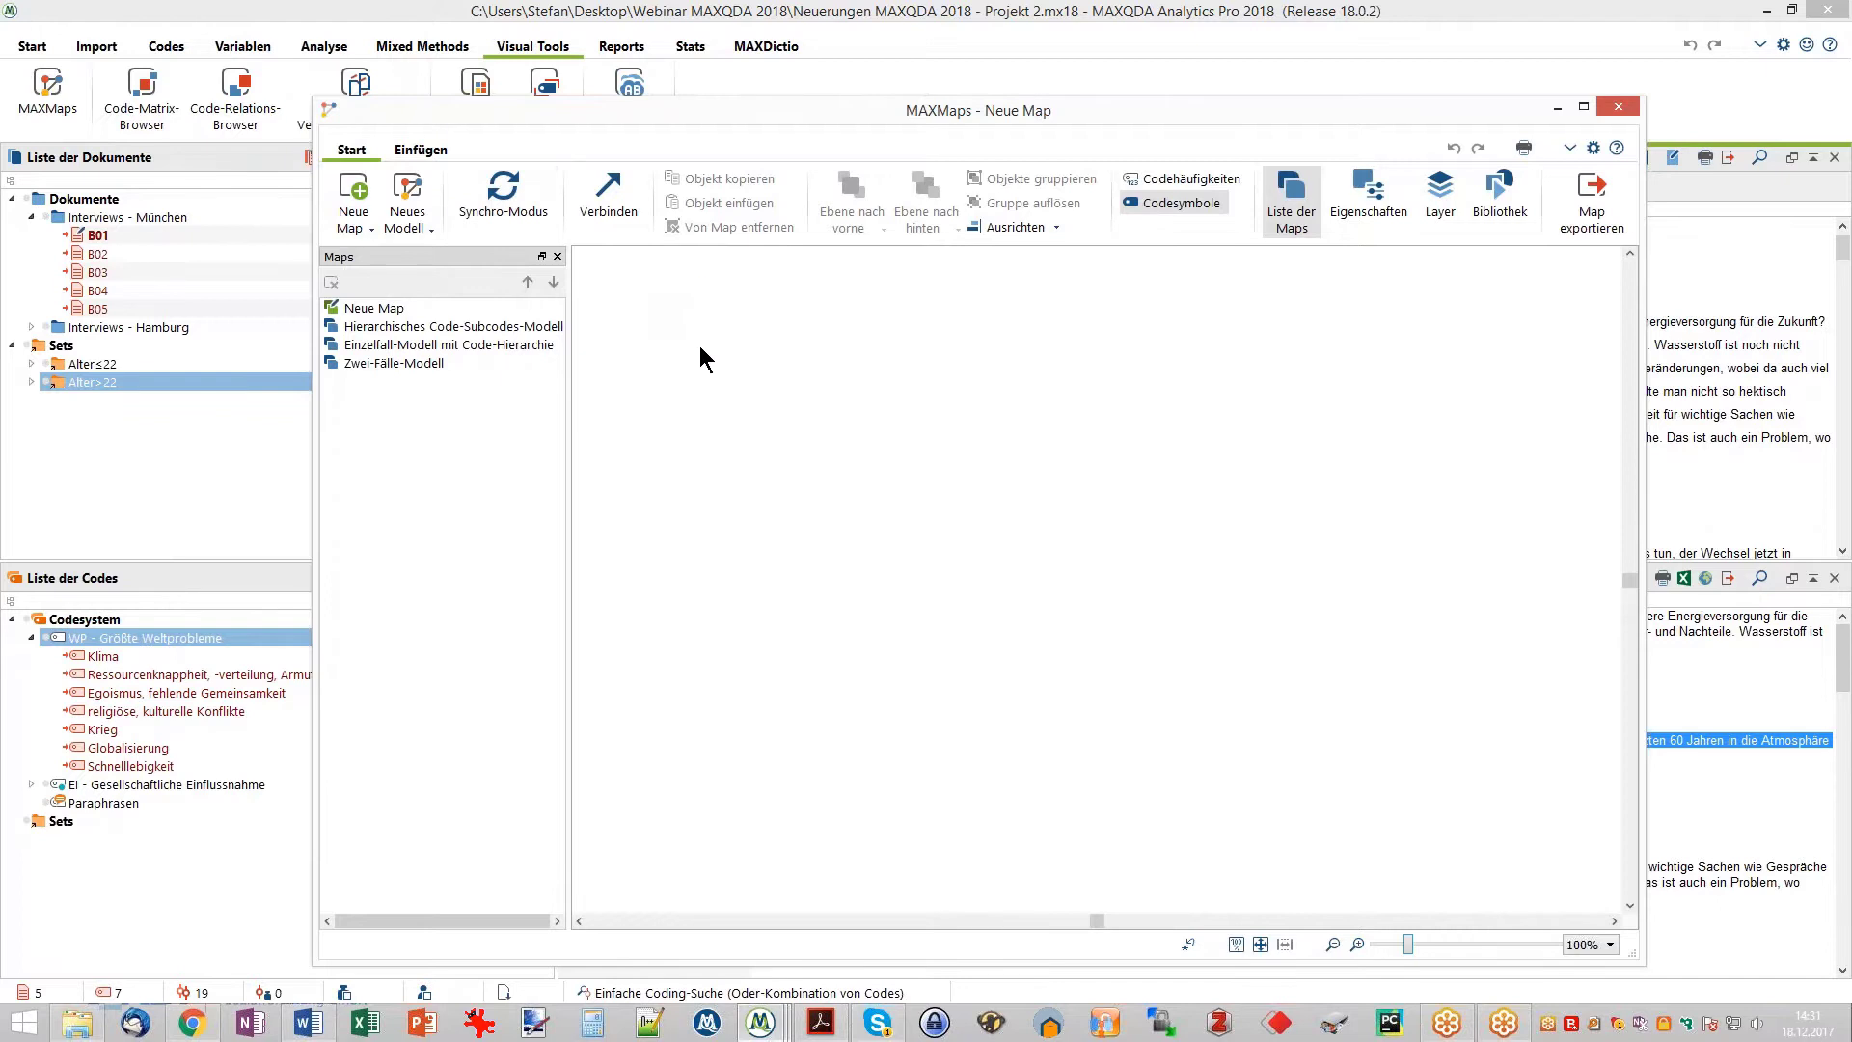
{"action": "left_click", "coordinate": [557, 257]}
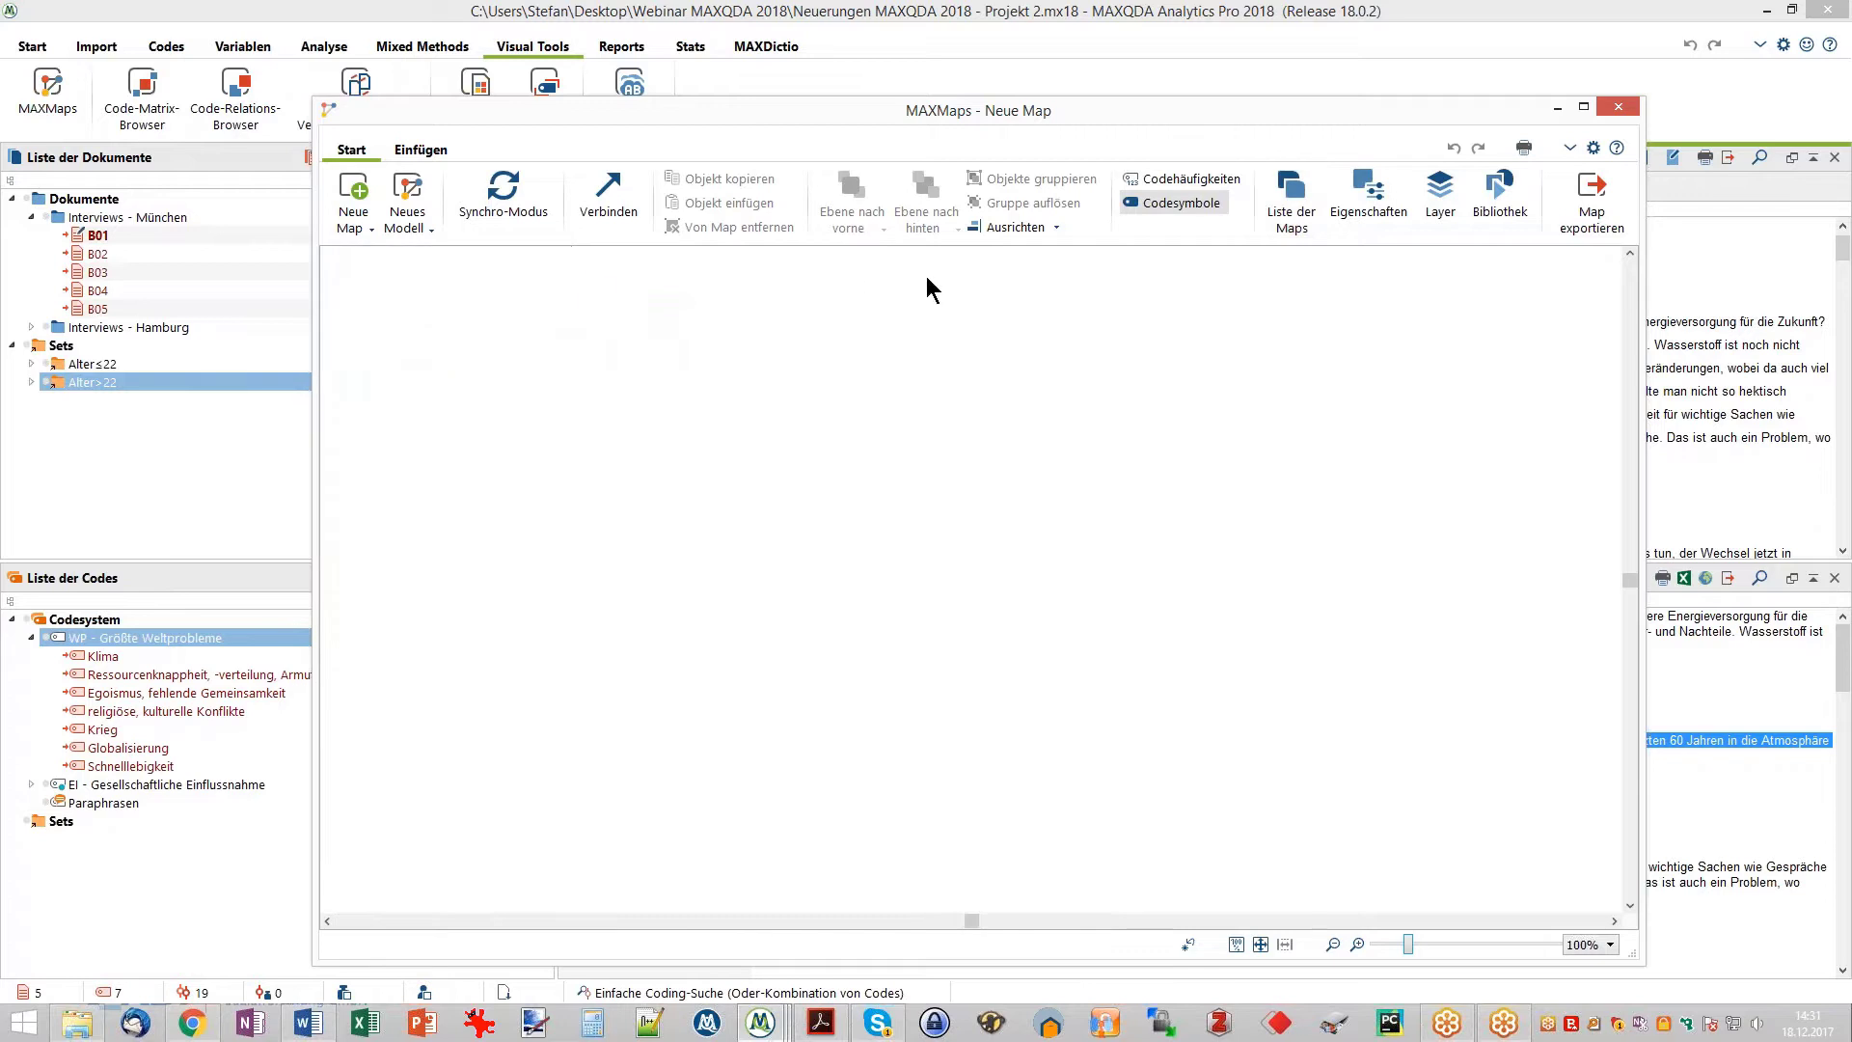
{"action": "left_click", "coordinate": [1283, 229]}
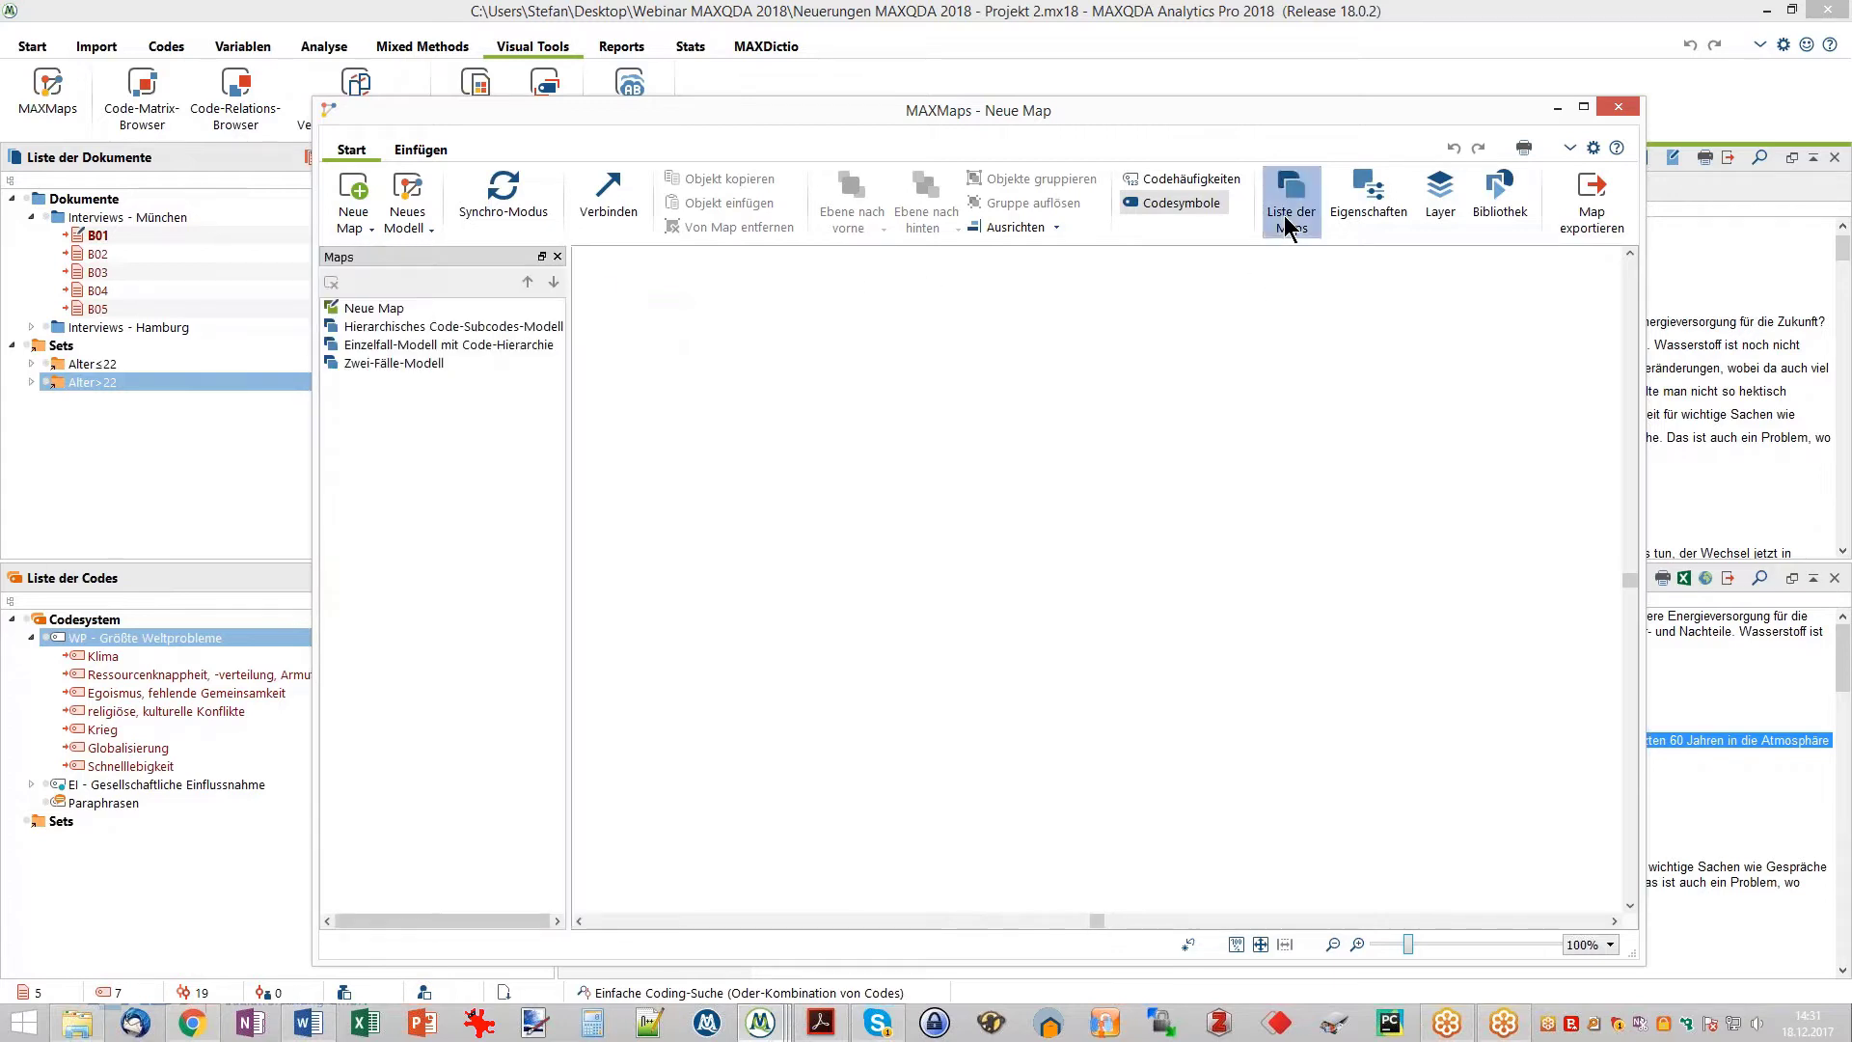
{"action": "left_click", "coordinate": [1286, 227]}
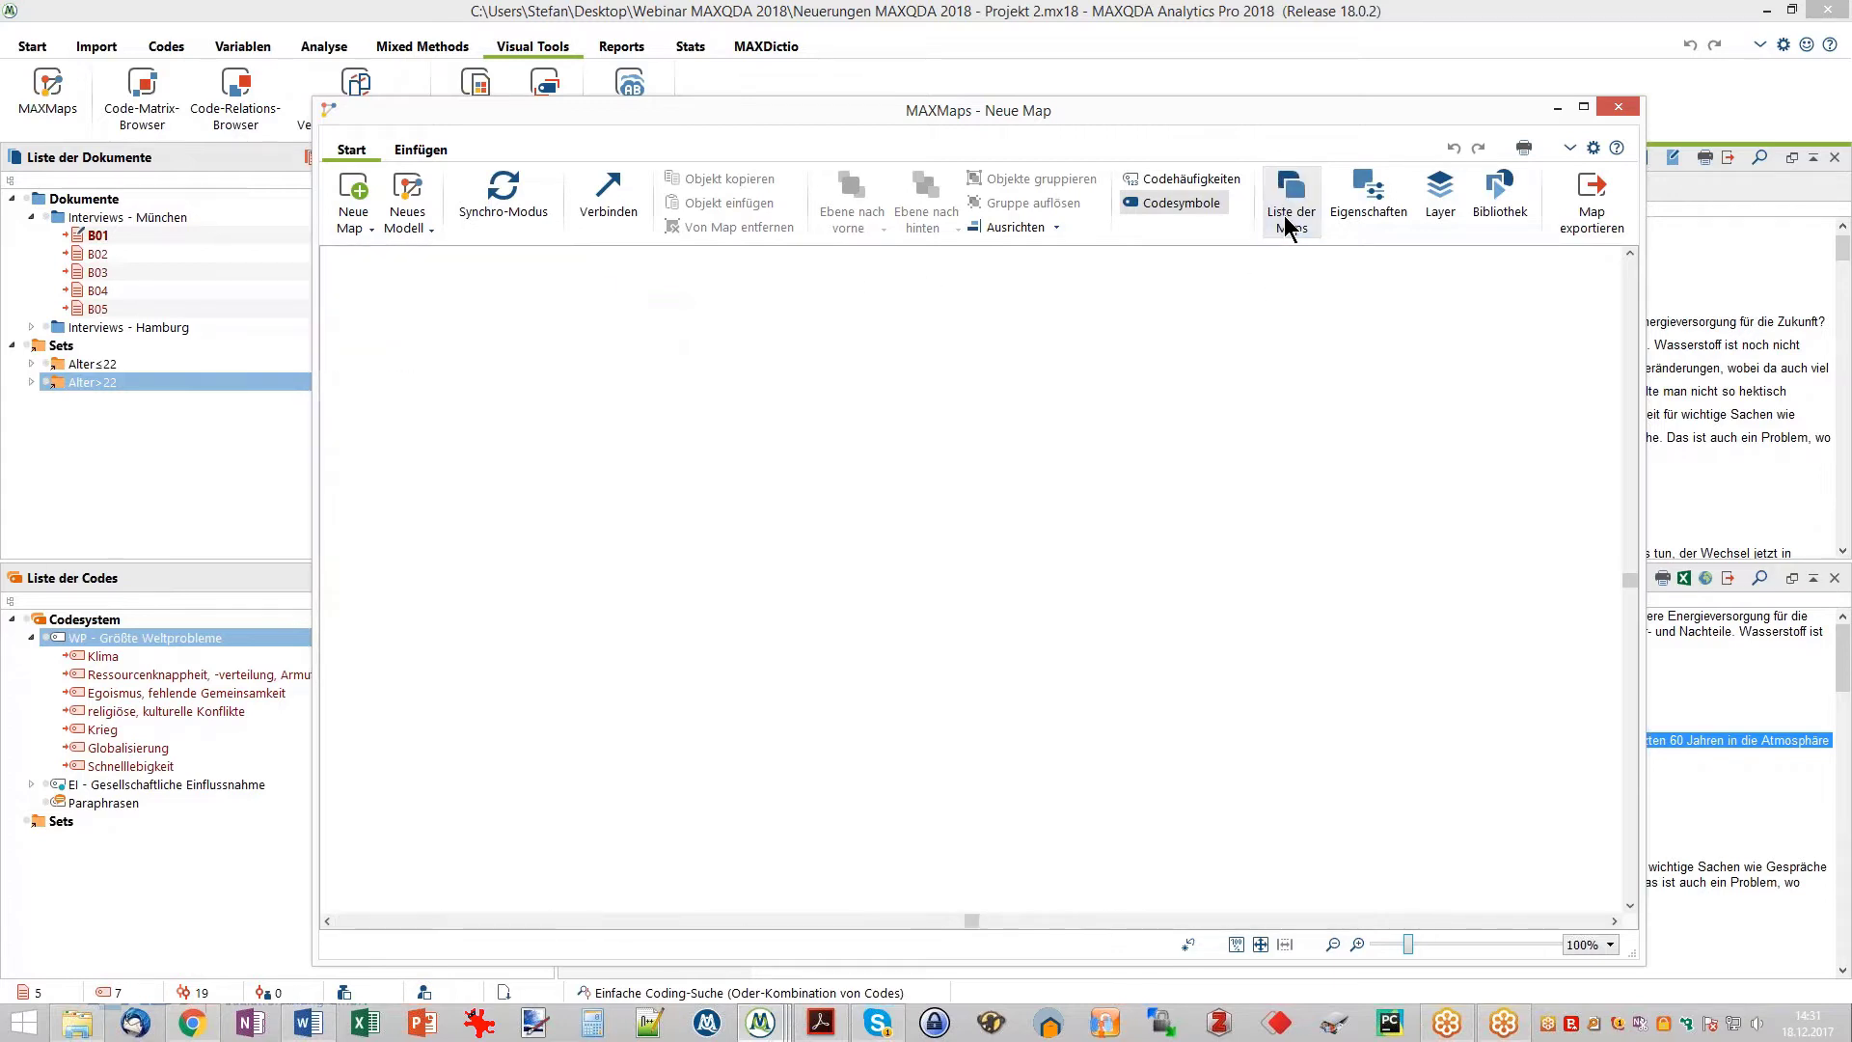
{"action": "left_click", "coordinate": [1570, 148]}
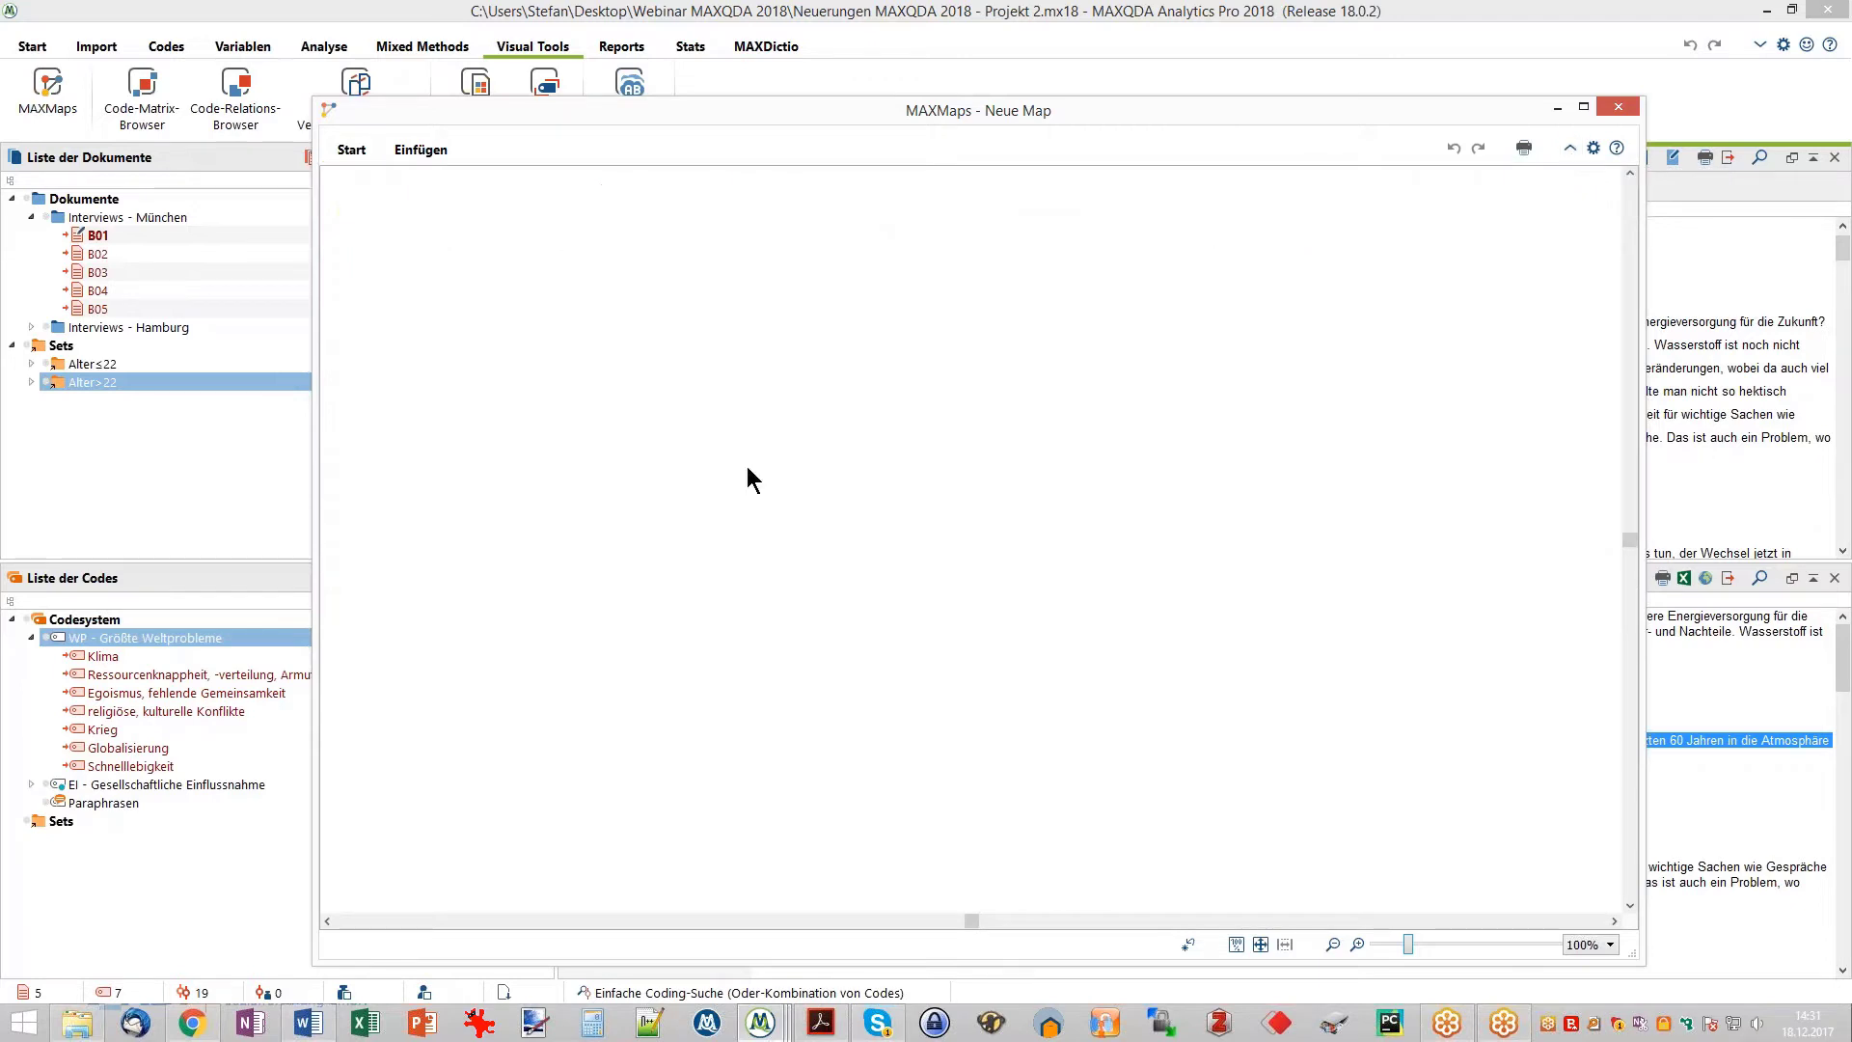
- Place document B01 on the map and insert a circle, two squares near the document, and a diamond
{"action": "left_click_drag", "start_coordinate": [108, 234], "coordinate": [634, 338]}
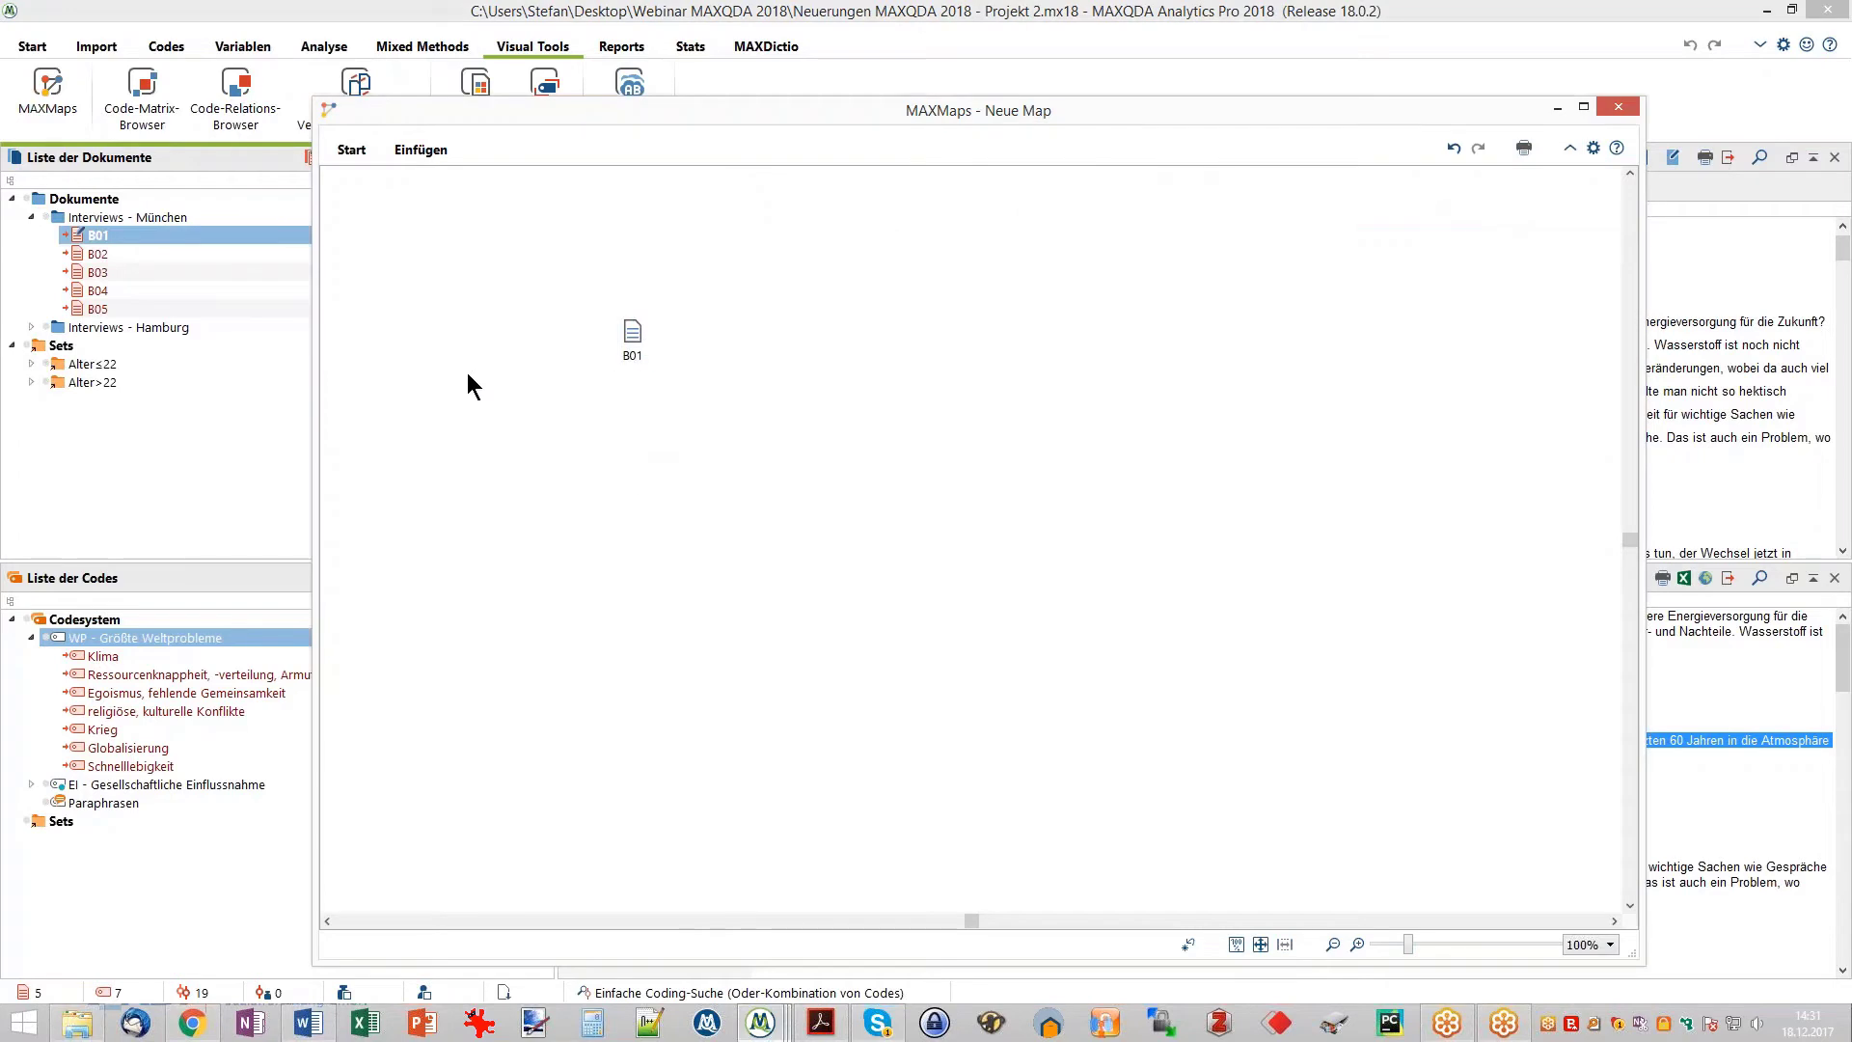
{"action": "left_click", "coordinate": [432, 153]}
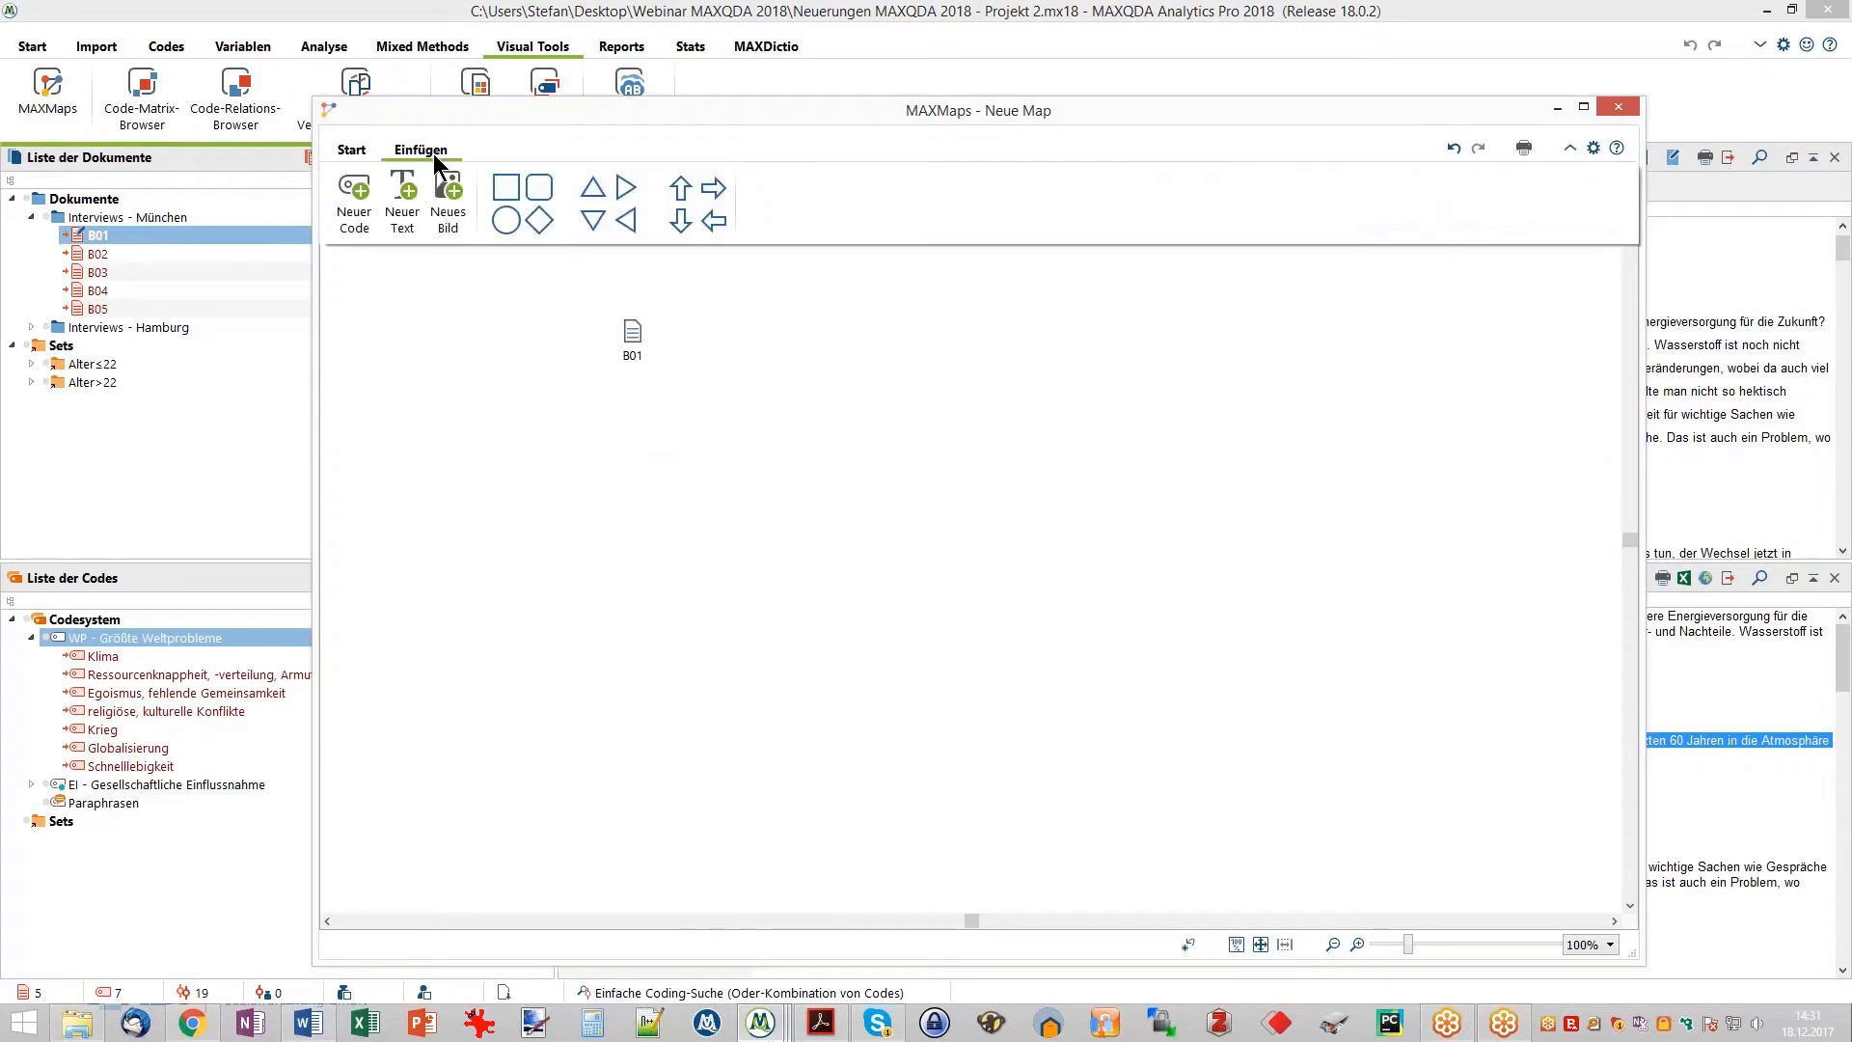
{"action": "left_click", "coordinate": [505, 222]}
{"action": "left_click_drag", "start_coordinate": [344, 187], "coordinate": [637, 263]}
{"action": "left_click", "coordinate": [386, 233]}
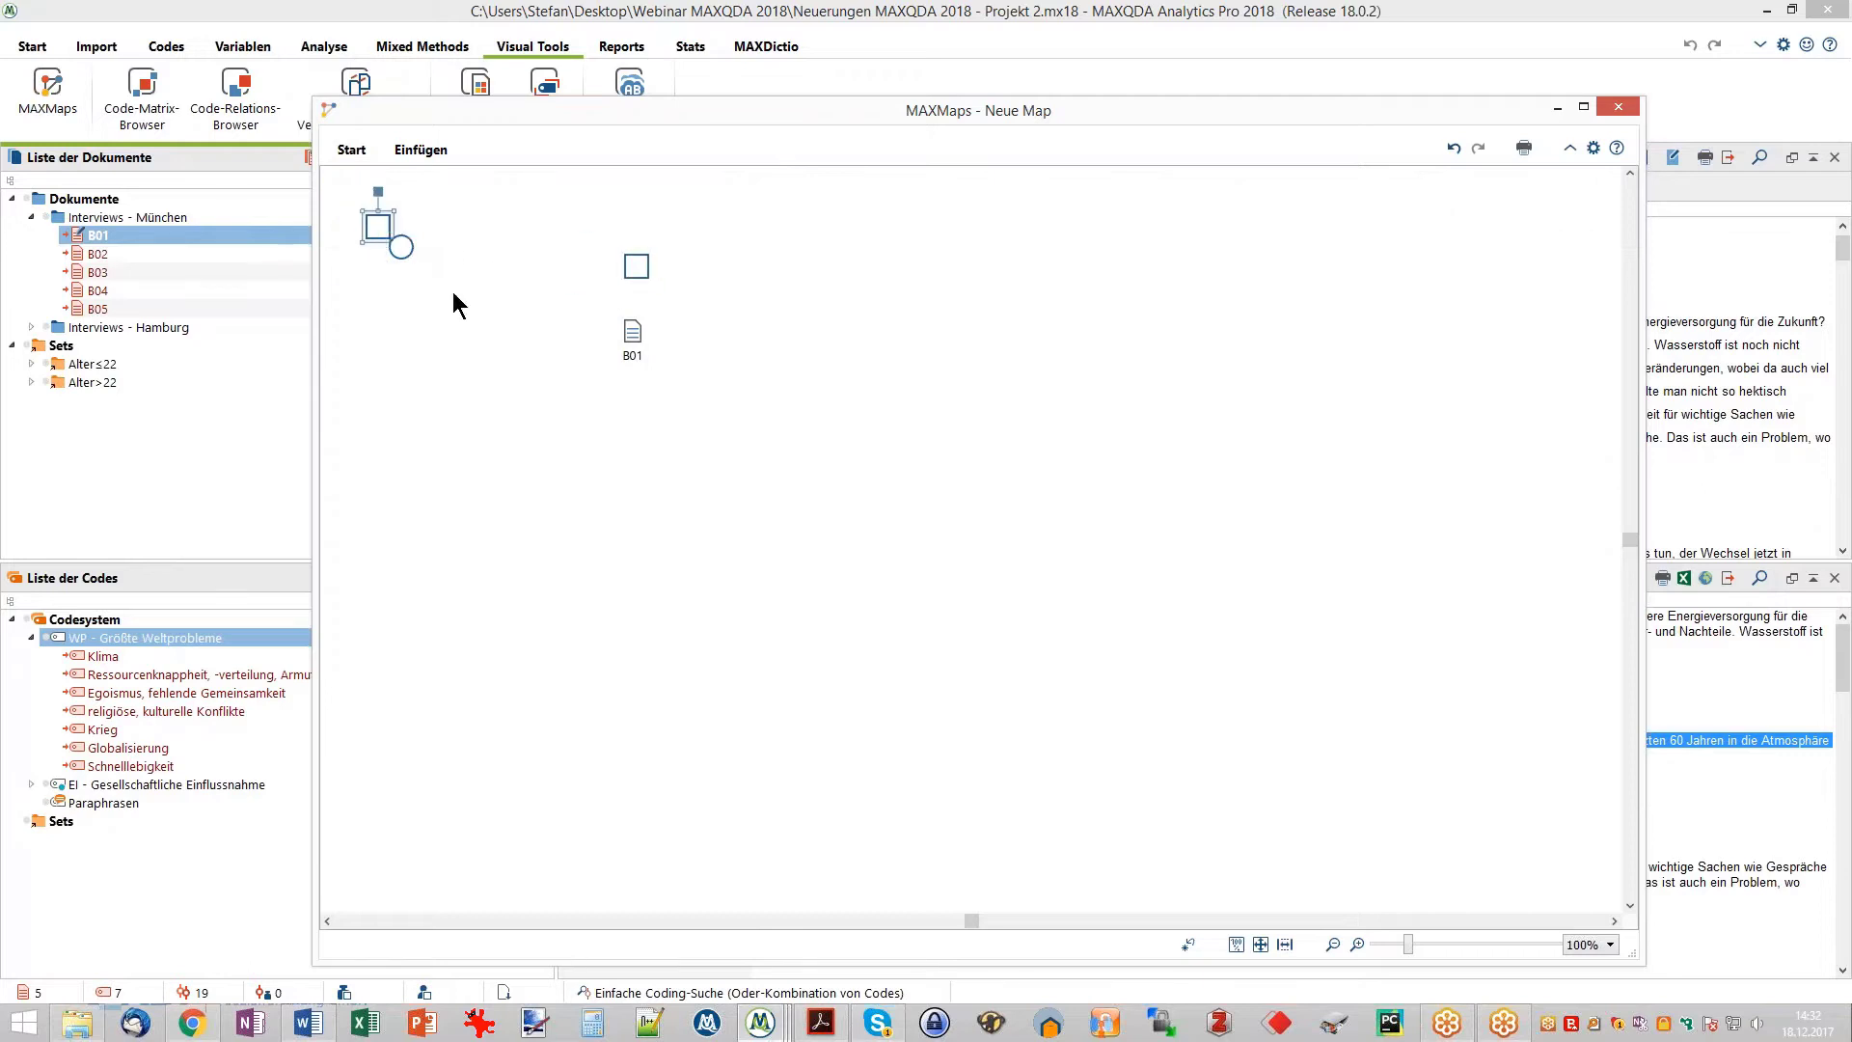
{"action": "left_click_drag", "start_coordinate": [378, 226], "coordinate": [519, 333]}
{"action": "left_click", "coordinate": [425, 155]}
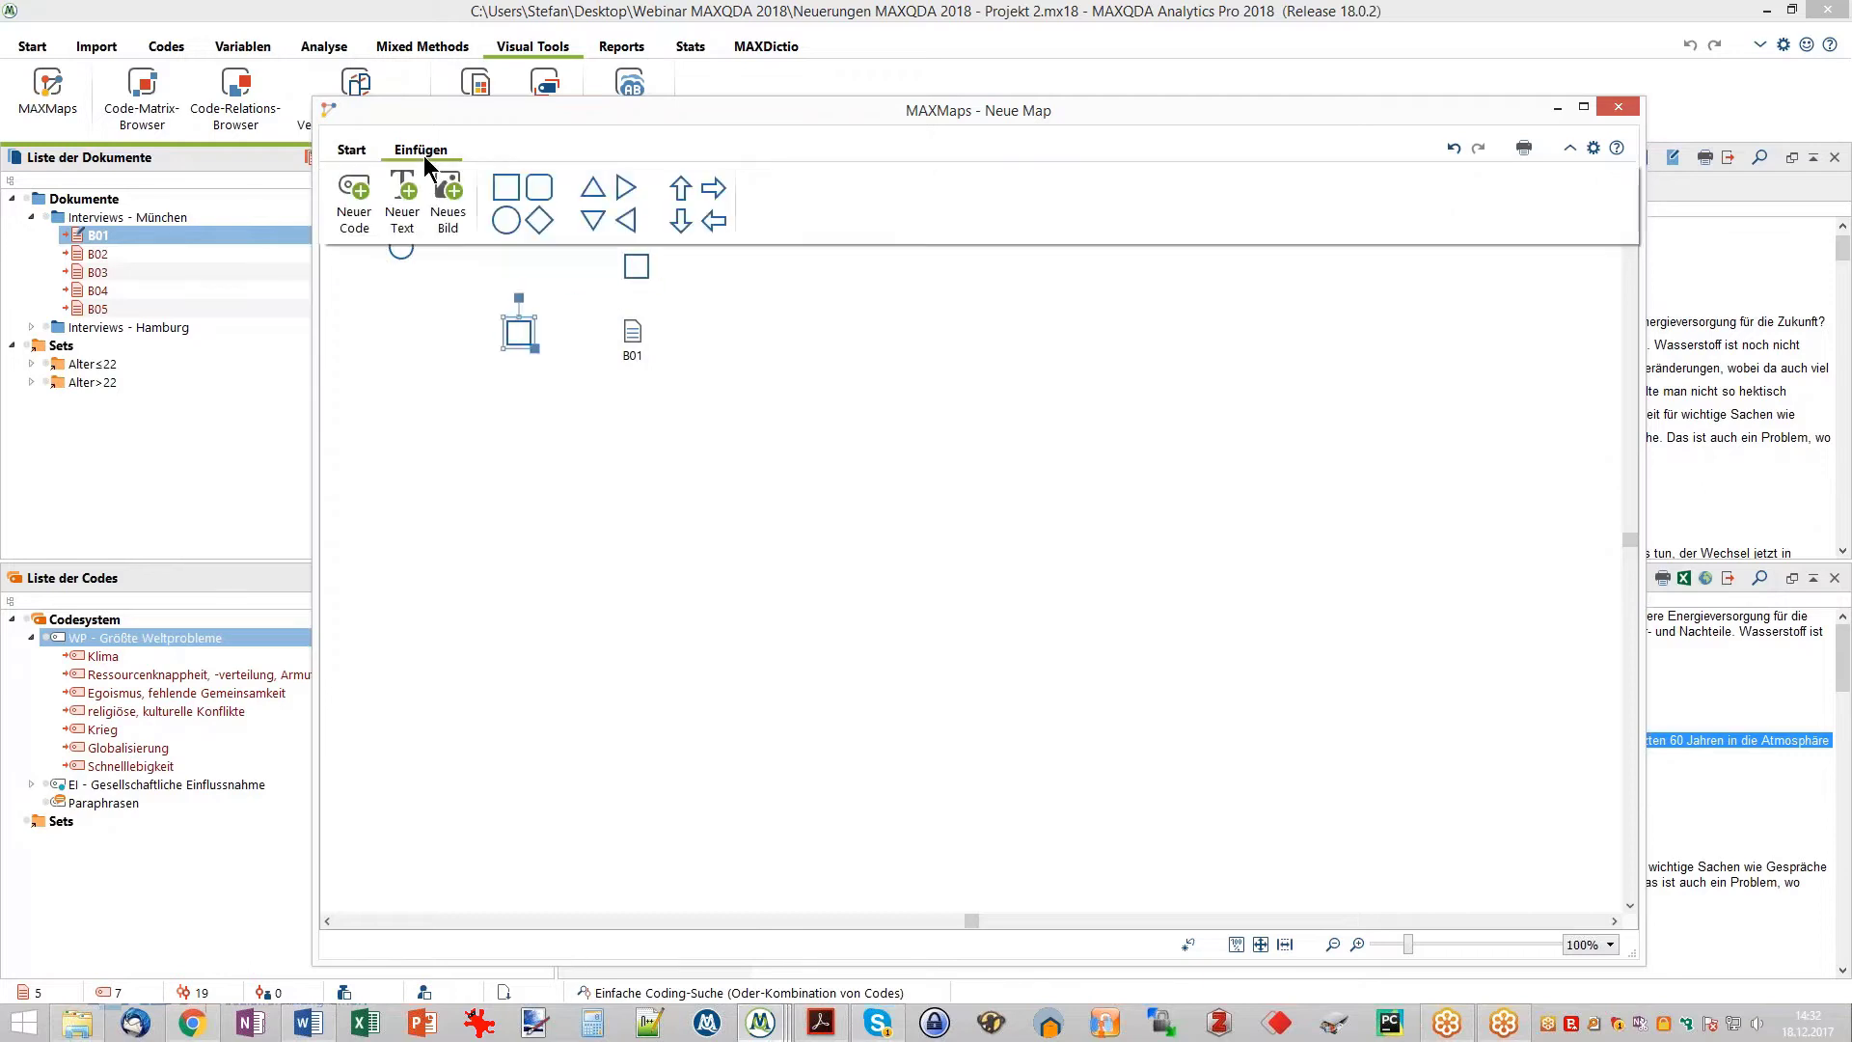
{"action": "left_click", "coordinate": [540, 224]}
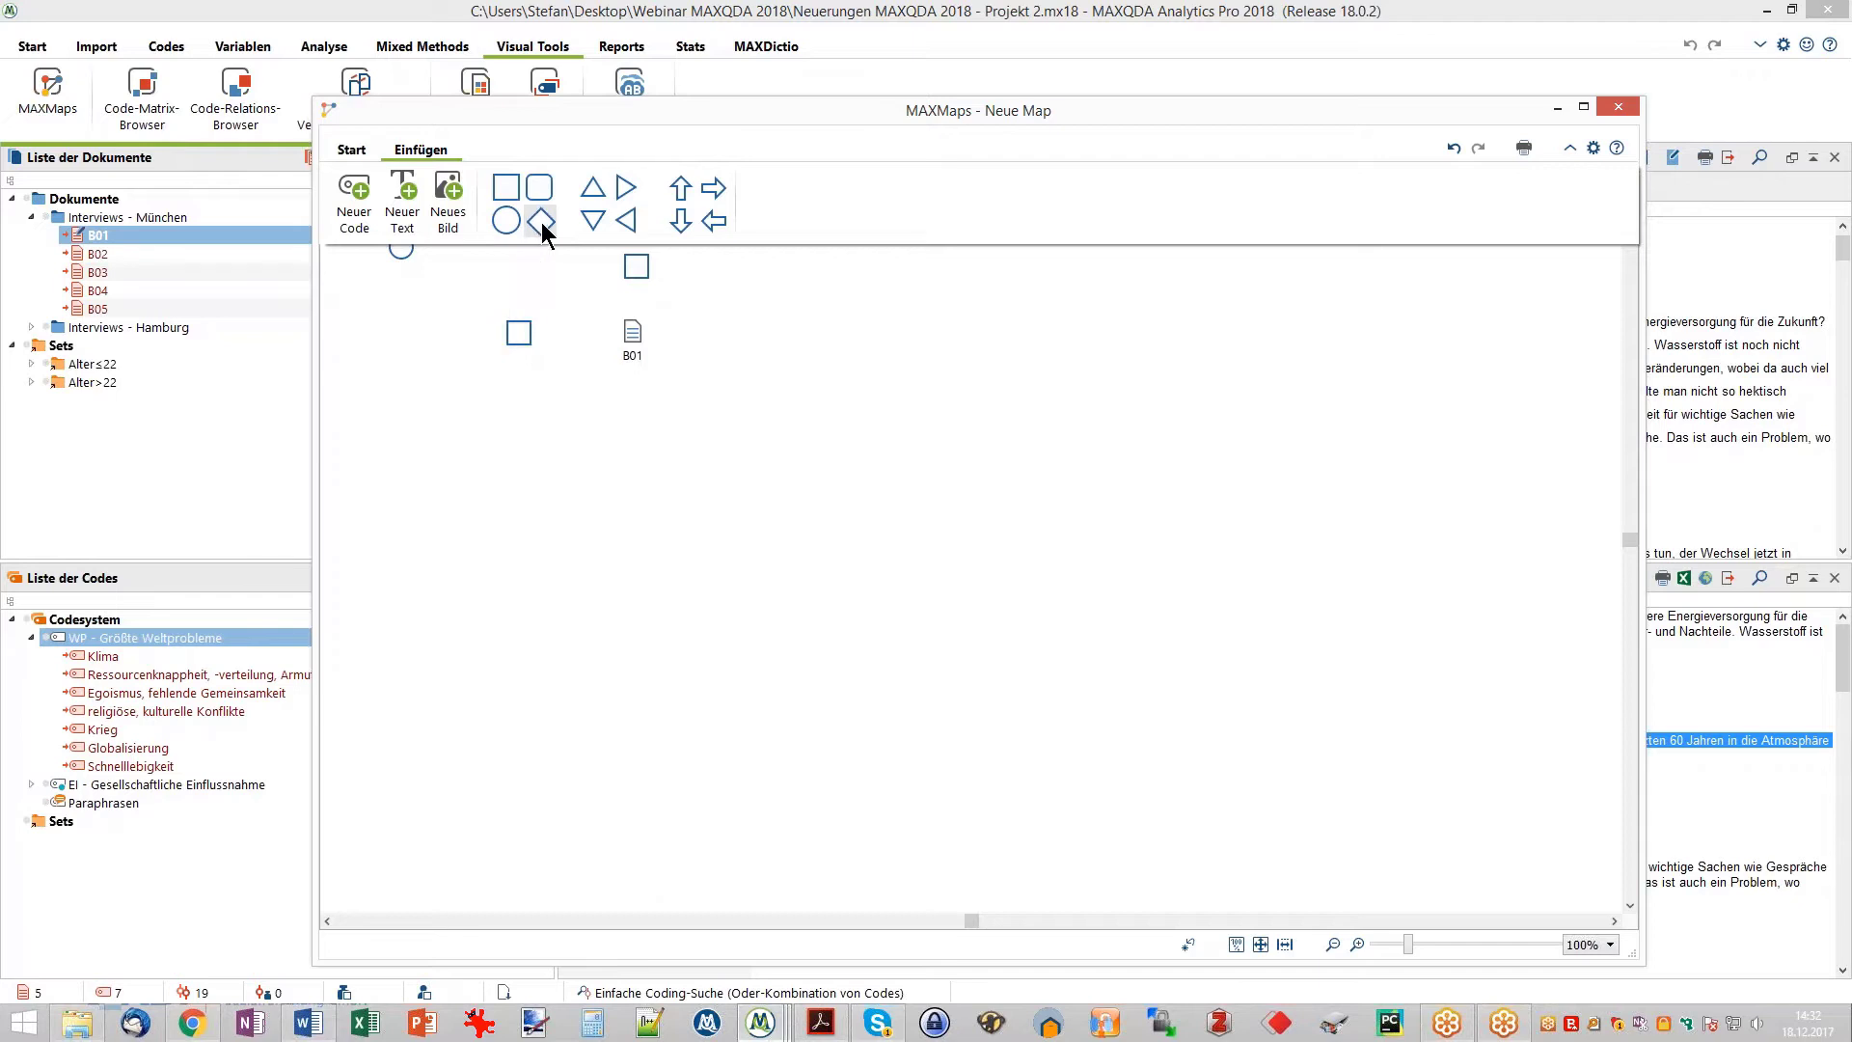
- Insert an upward arrow on the map and spread the arrow, the circle and the two diamonds over the free area beside document B01
{"action": "left_click", "coordinate": [679, 195]}
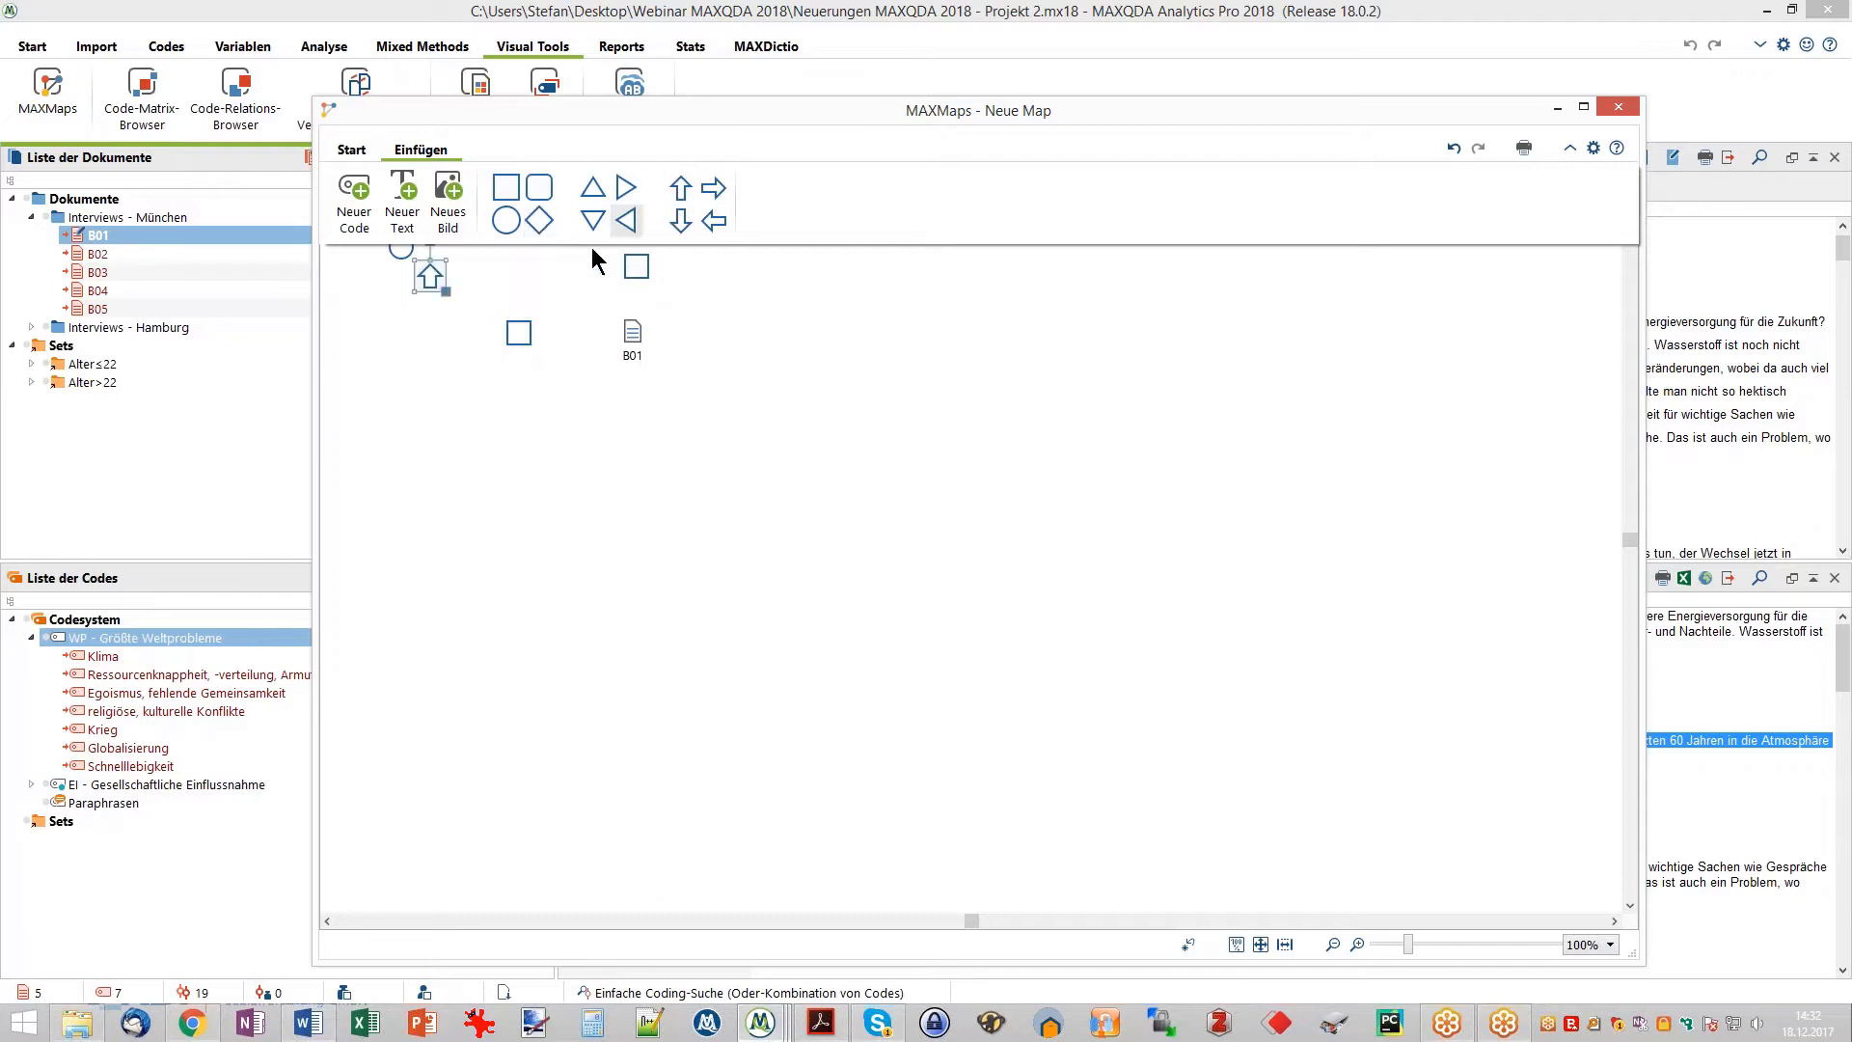
{"action": "left_click", "coordinate": [515, 280]}
{"action": "left_click_drag", "start_coordinate": [428, 280], "coordinate": [723, 283]}
{"action": "left_click_drag", "start_coordinate": [401, 253], "coordinate": [821, 397]}
{"action": "left_click_drag", "start_coordinate": [375, 222], "coordinate": [405, 223]}
{"action": "left_click_drag", "start_coordinate": [694, 245], "coordinate": [824, 268]}
{"action": "left_click_drag", "start_coordinate": [347, 190], "coordinate": [756, 470]}
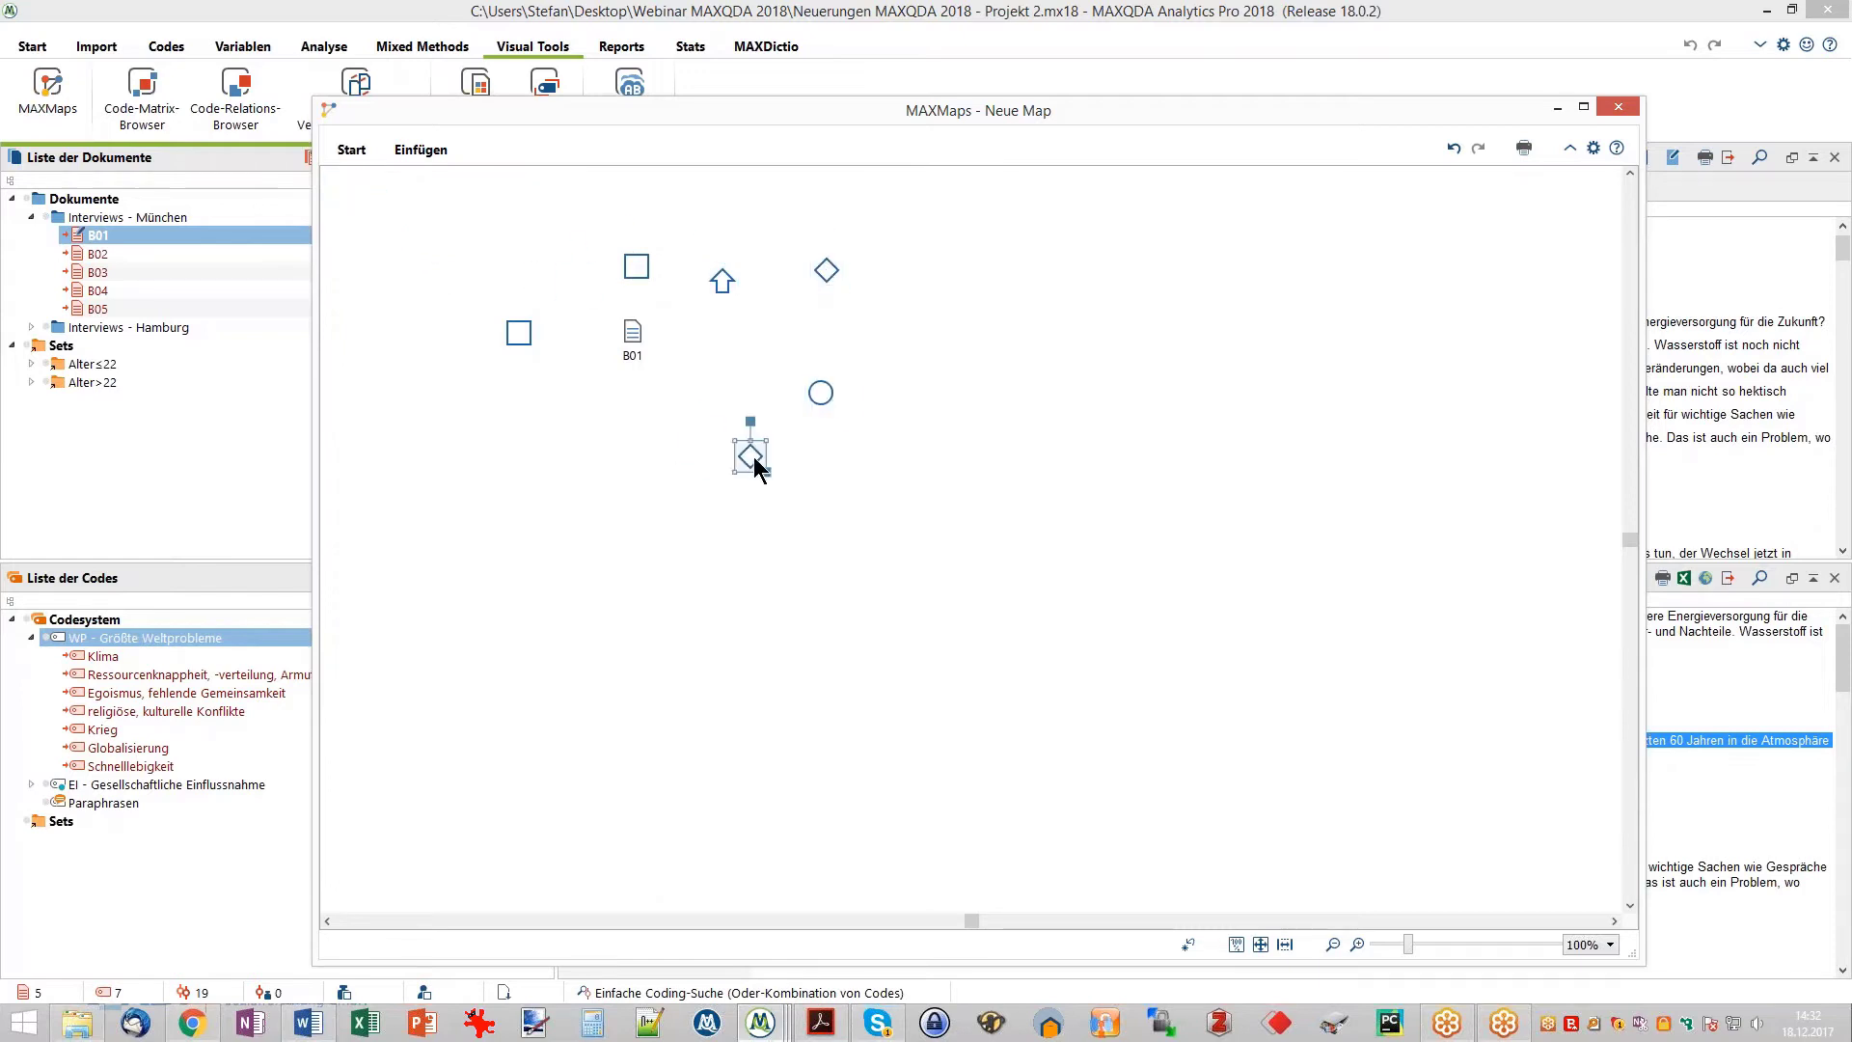
- Open the shape properties and set the outline colour of the arrow, circle and both diamonds to red #aa0000
{"action": "double_click", "coordinate": [758, 470]}
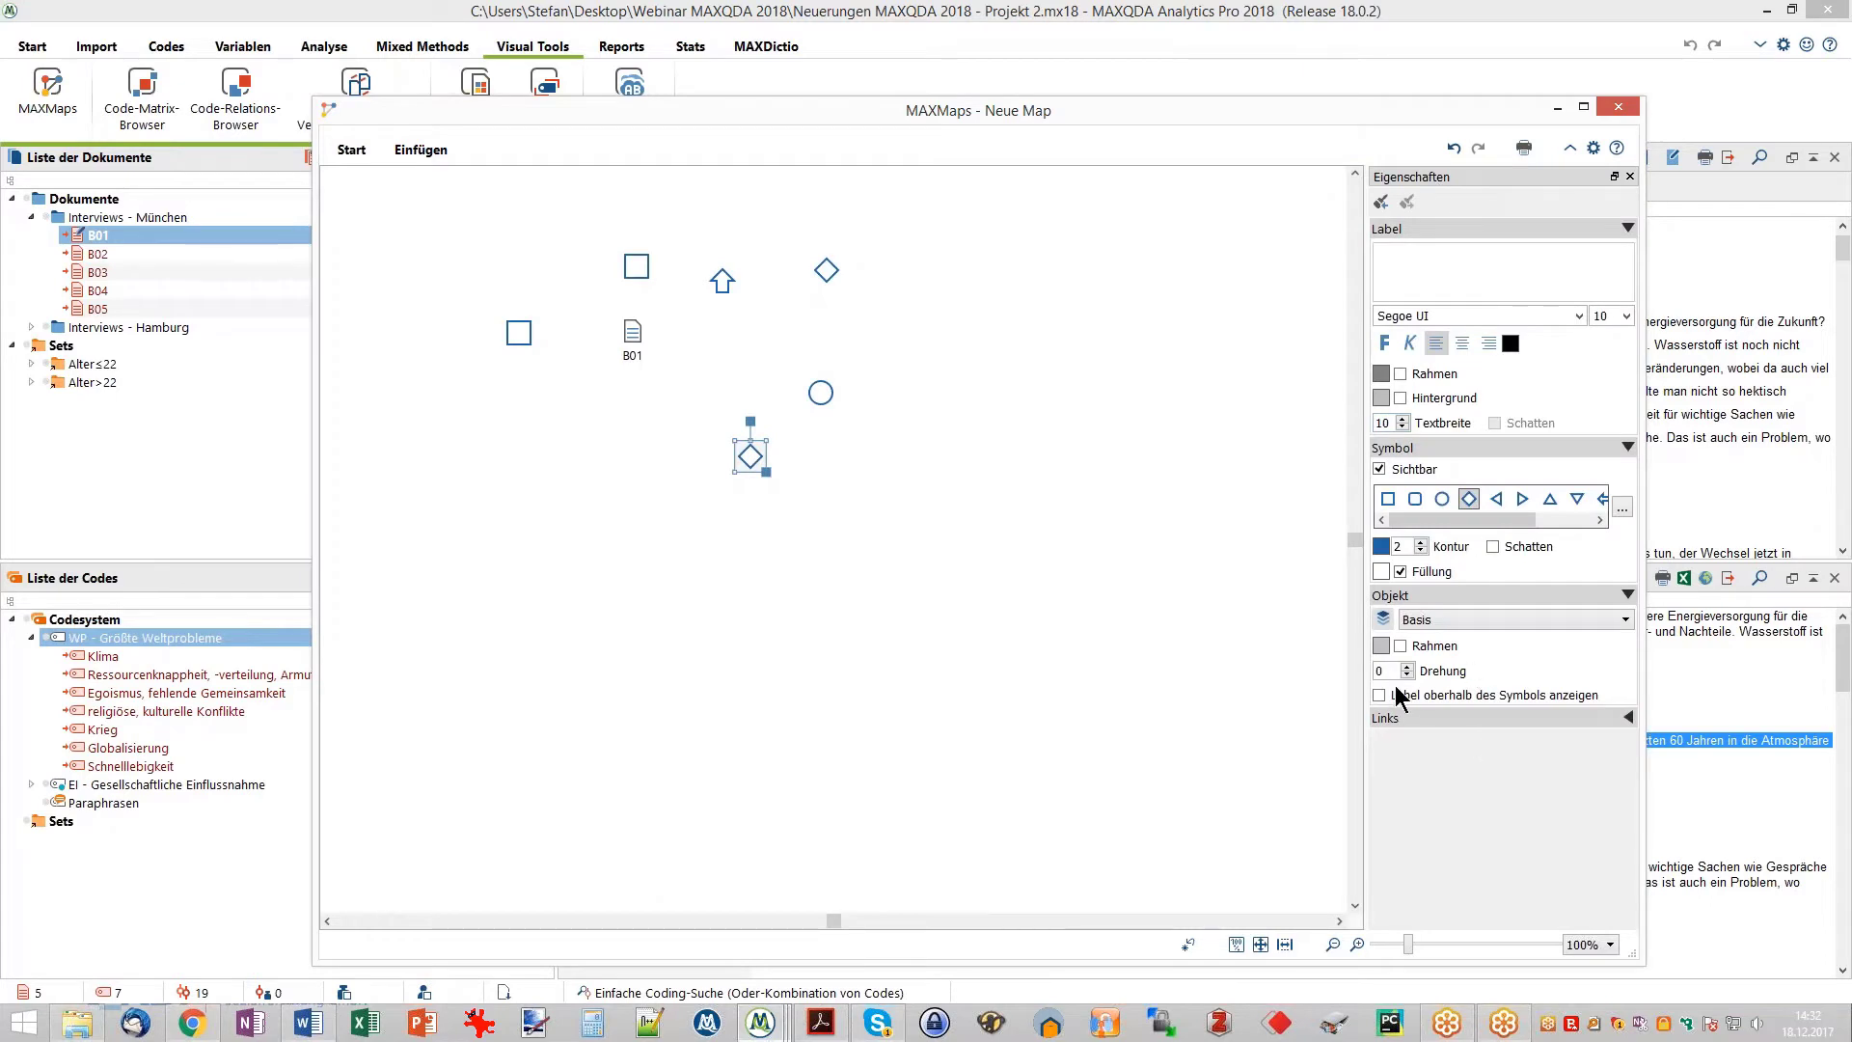
{"action": "left_click_drag", "start_coordinate": [899, 594], "coordinate": [694, 232]}
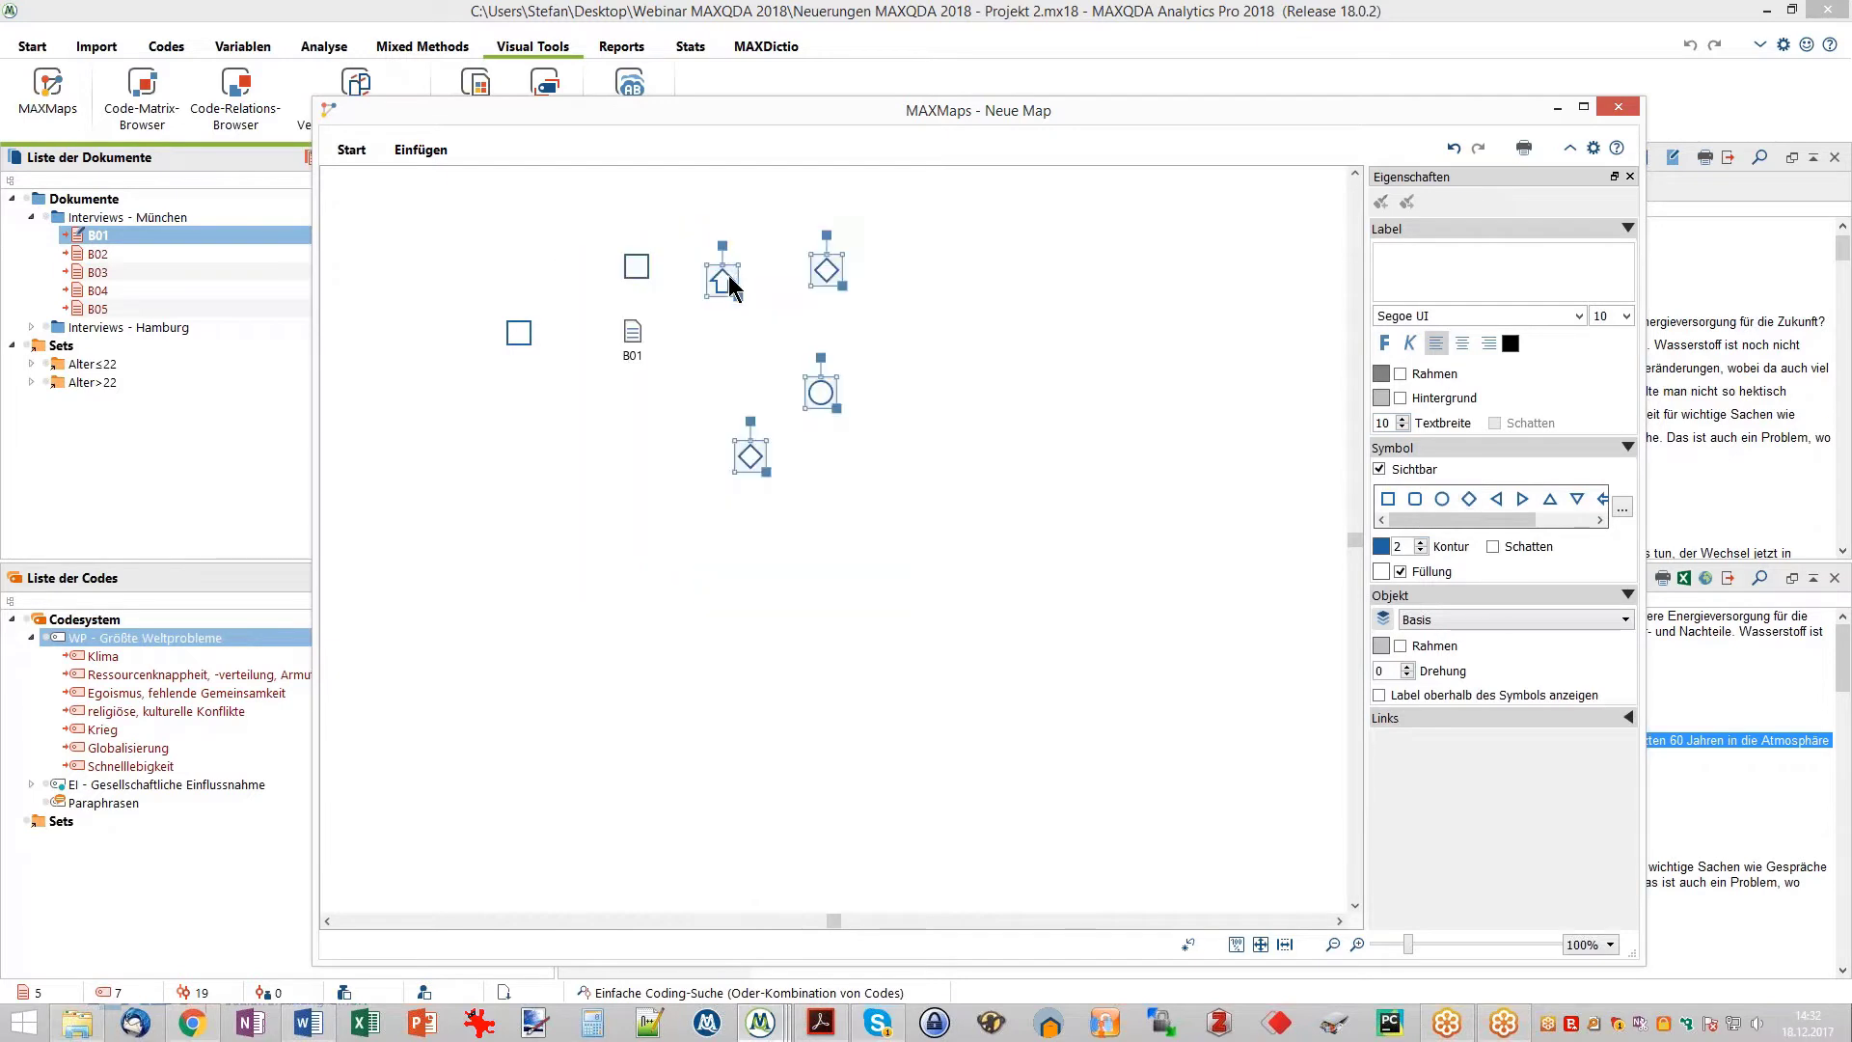
{"action": "left_click", "coordinate": [1381, 546]}
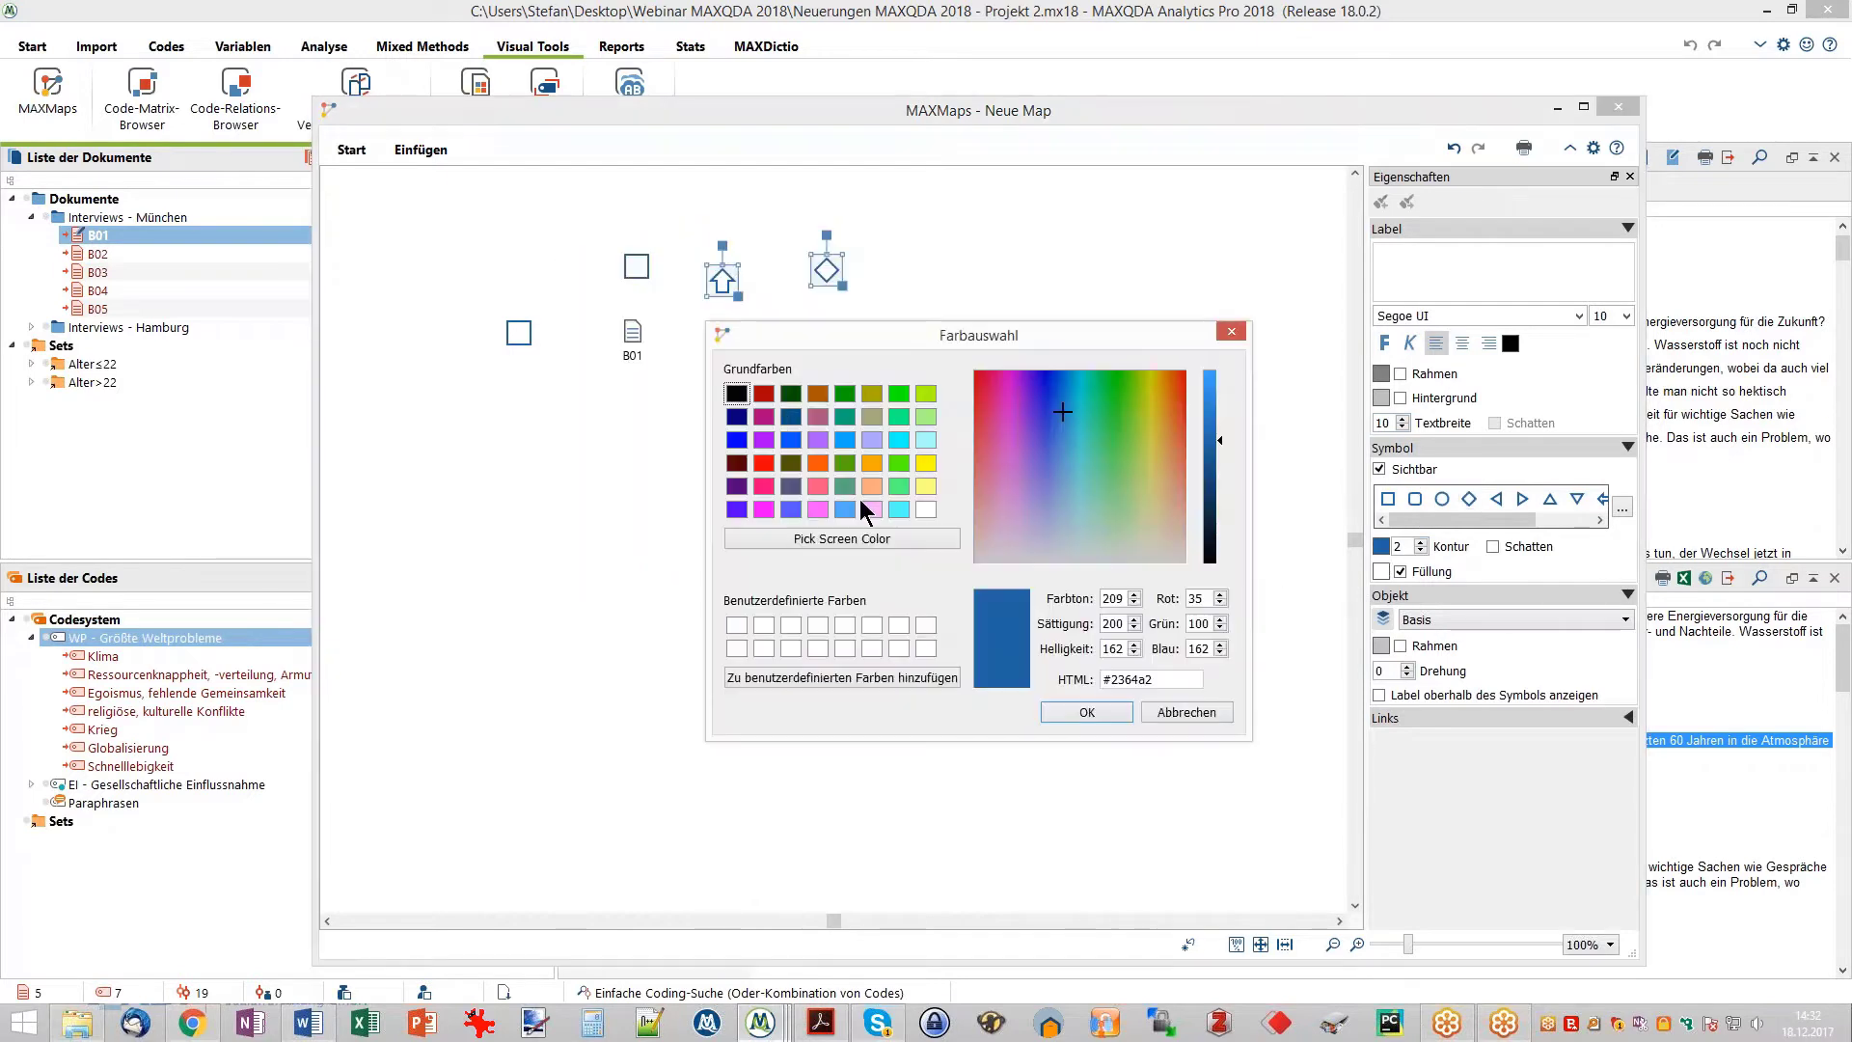
{"action": "left_click", "coordinate": [764, 393]}
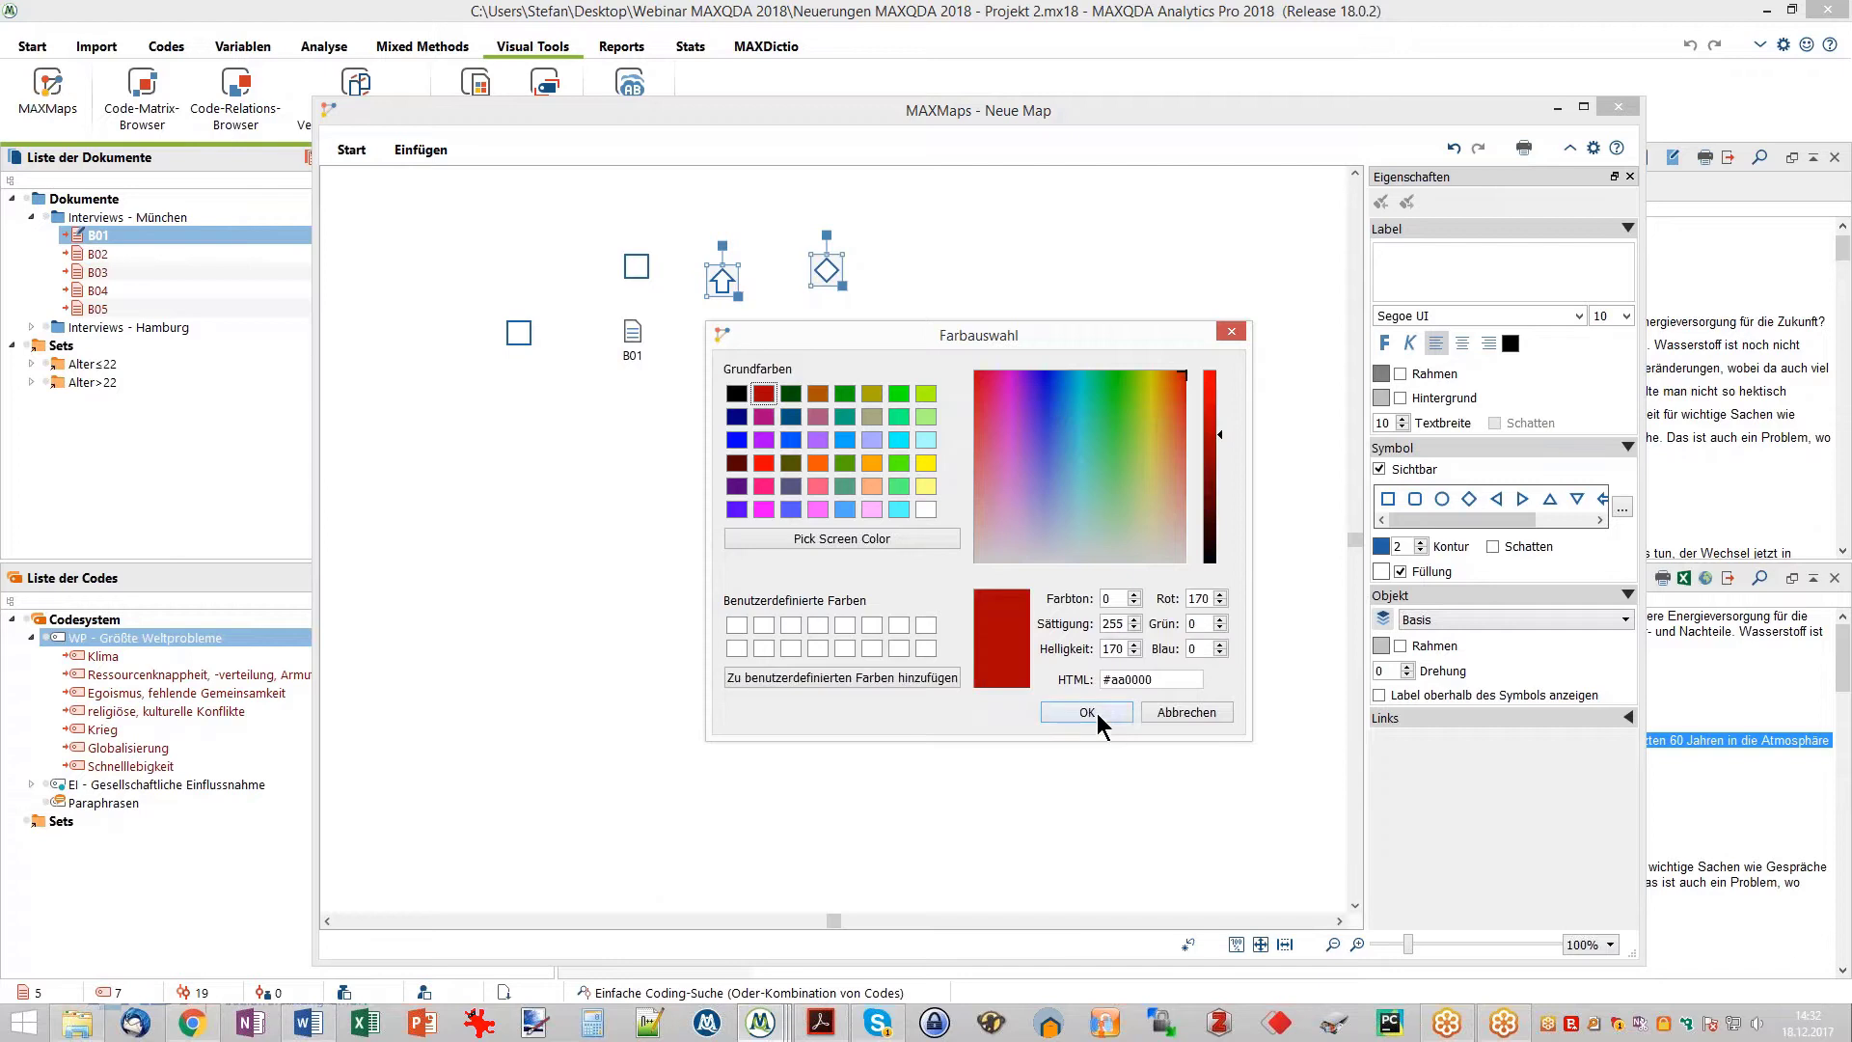
{"action": "left_click", "coordinate": [1109, 714]}
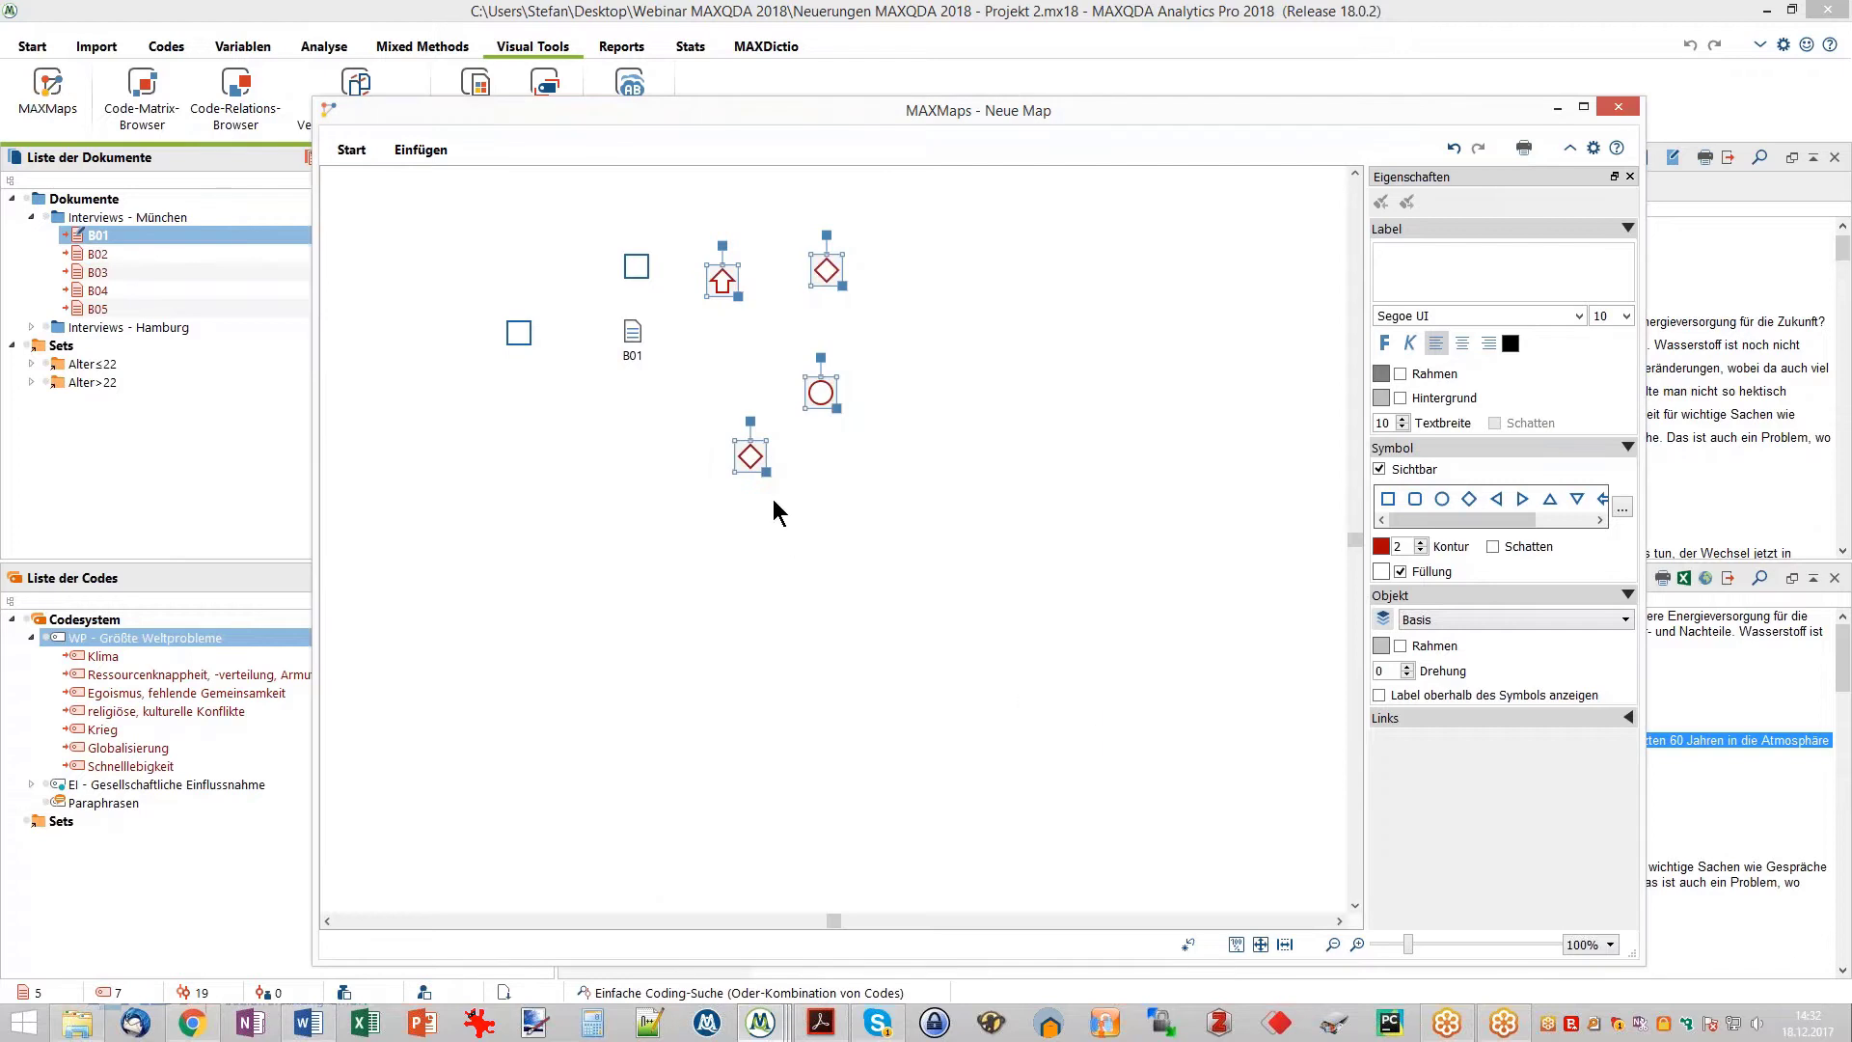
- Enlarge the four red shapes together and clear the selection
{"action": "left_click_drag", "start_coordinate": [765, 473], "coordinate": [780, 490]}
{"action": "left_click", "coordinate": [936, 564]}
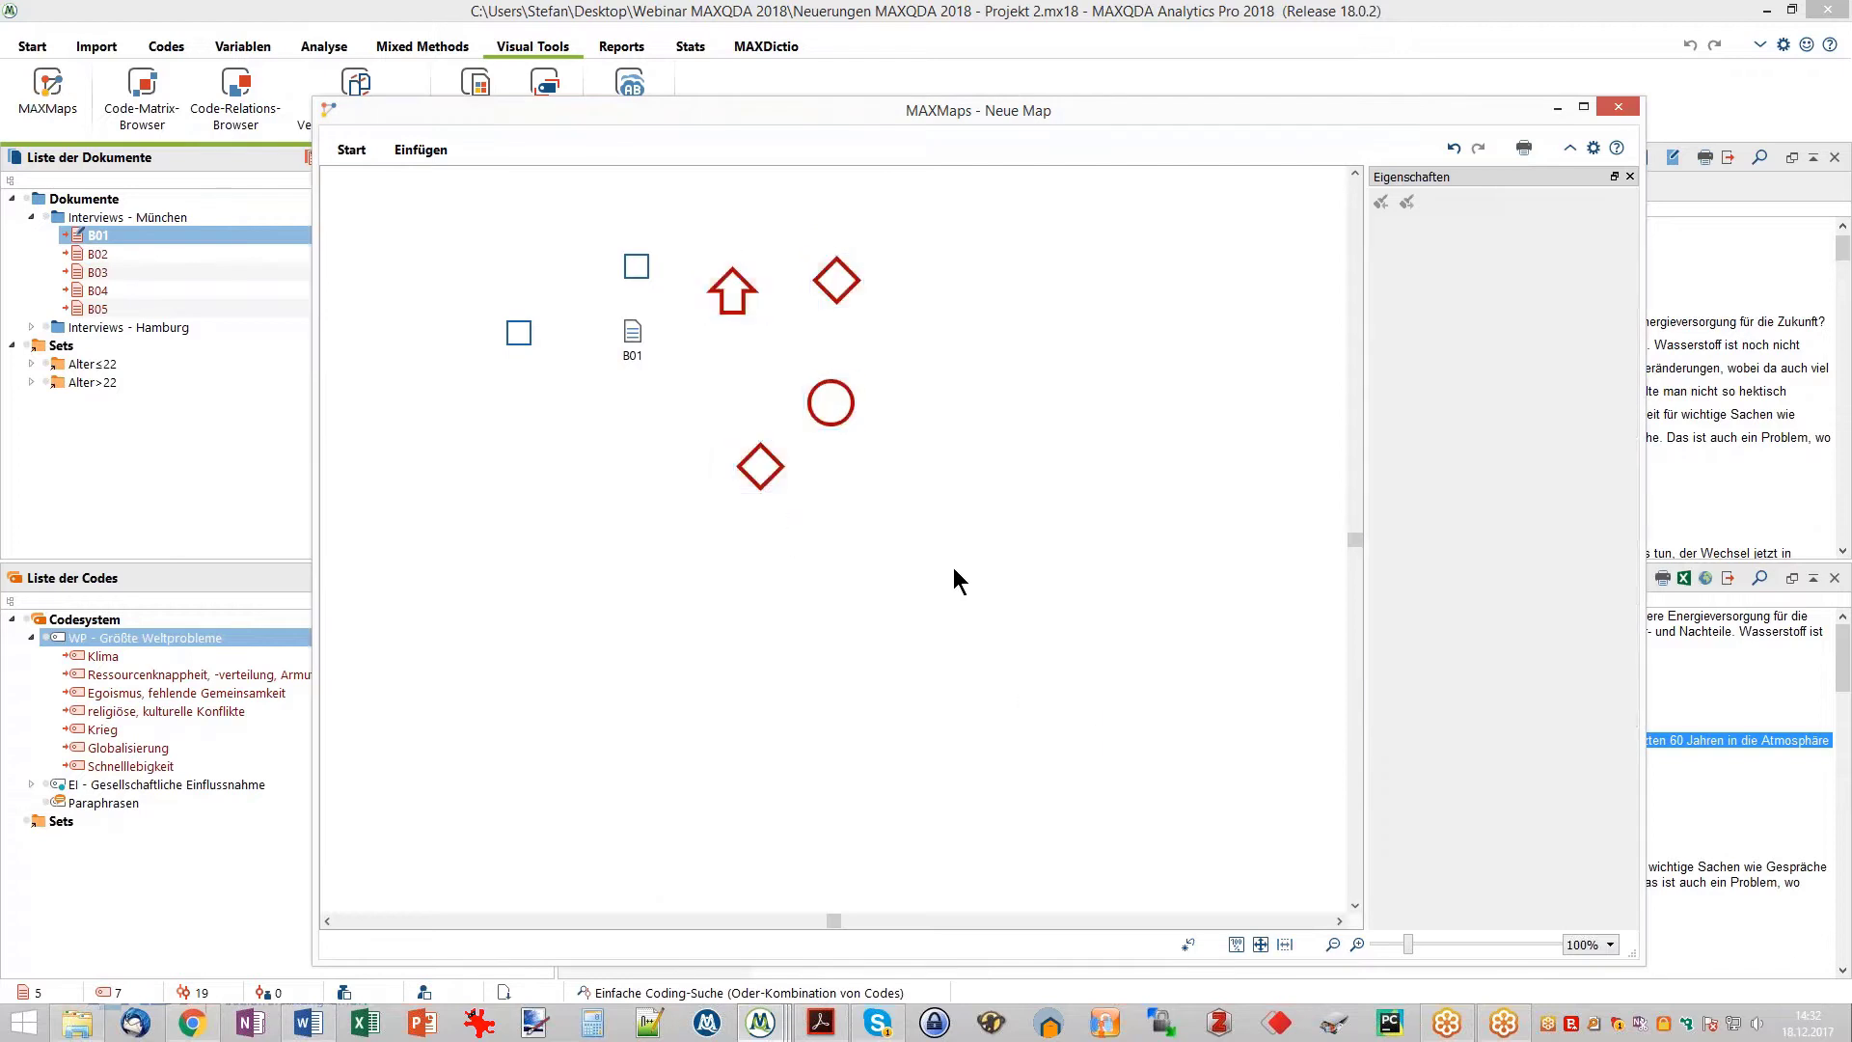
{"action": "left_click", "coordinate": [821, 411]}
{"action": "left_click", "coordinate": [1029, 447]}
- Keep the ribbon expanded and align all objects on the map along their top edges
{"action": "left_click", "coordinate": [1570, 148]}
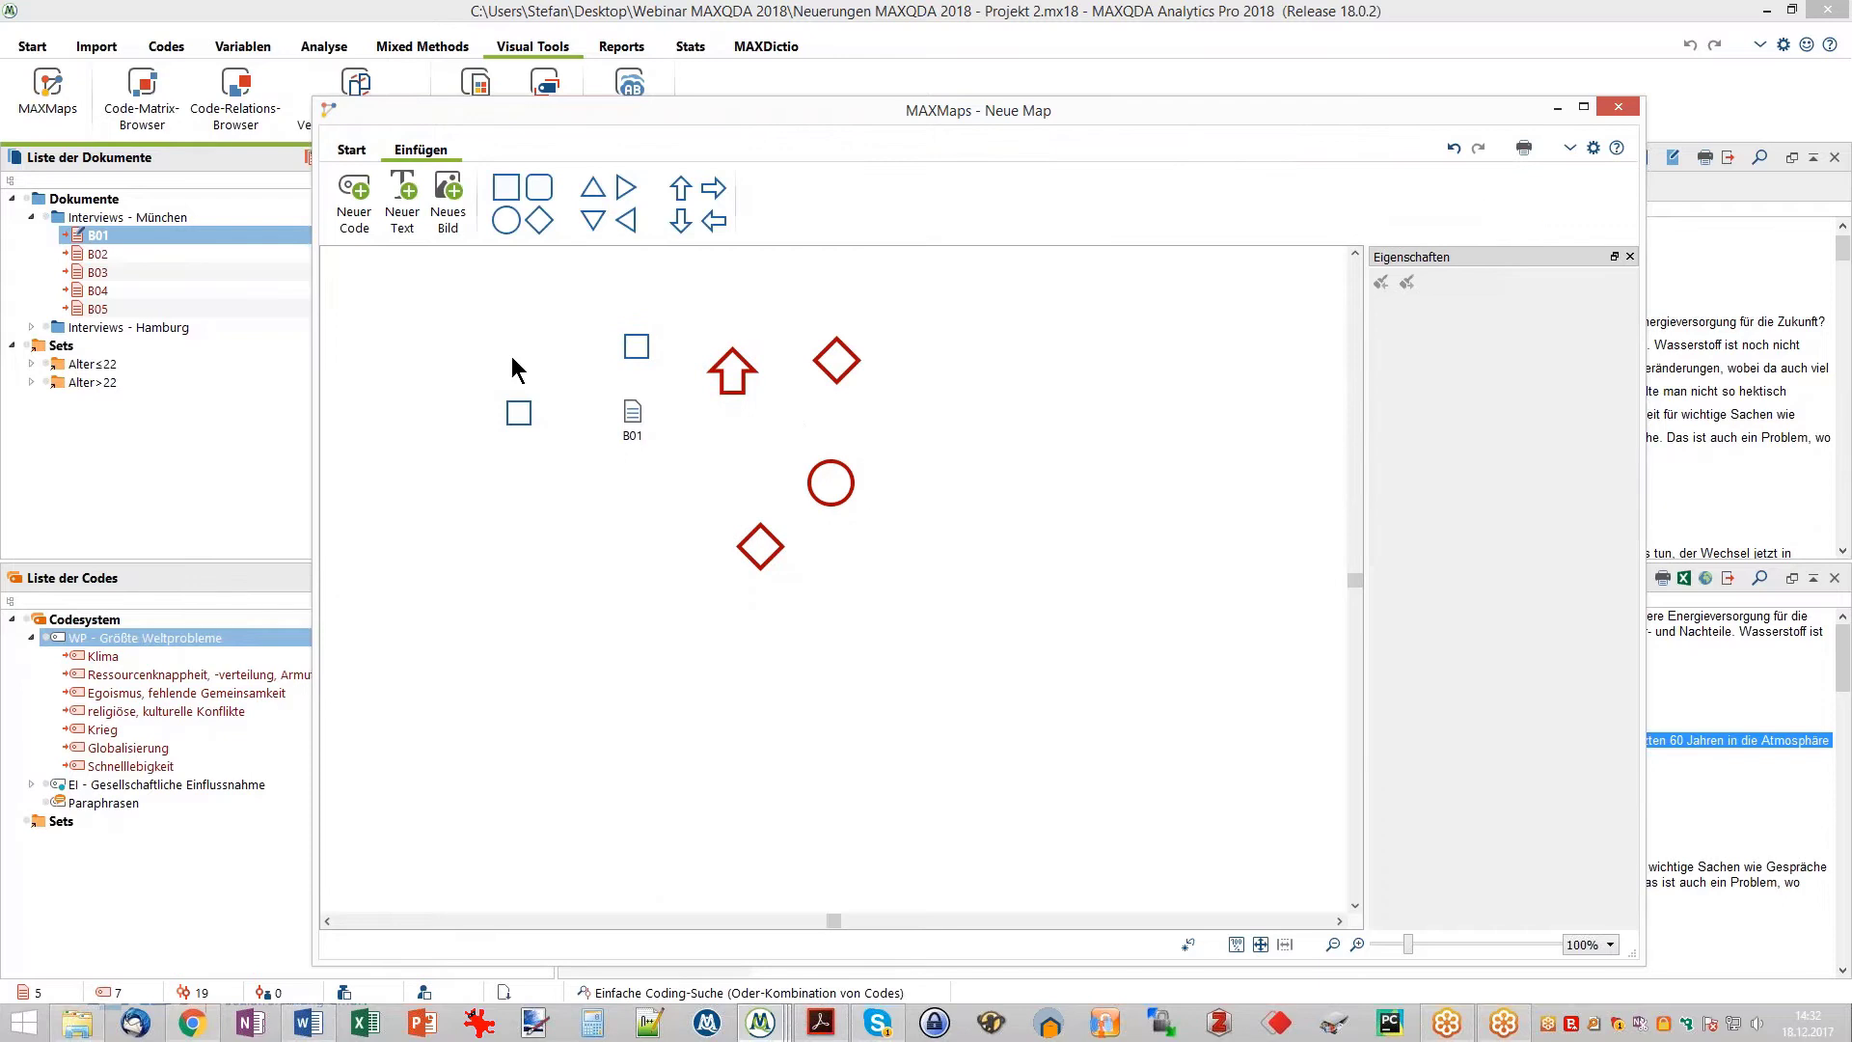
{"action": "left_click_drag", "start_coordinate": [411, 285], "coordinate": [918, 594]}
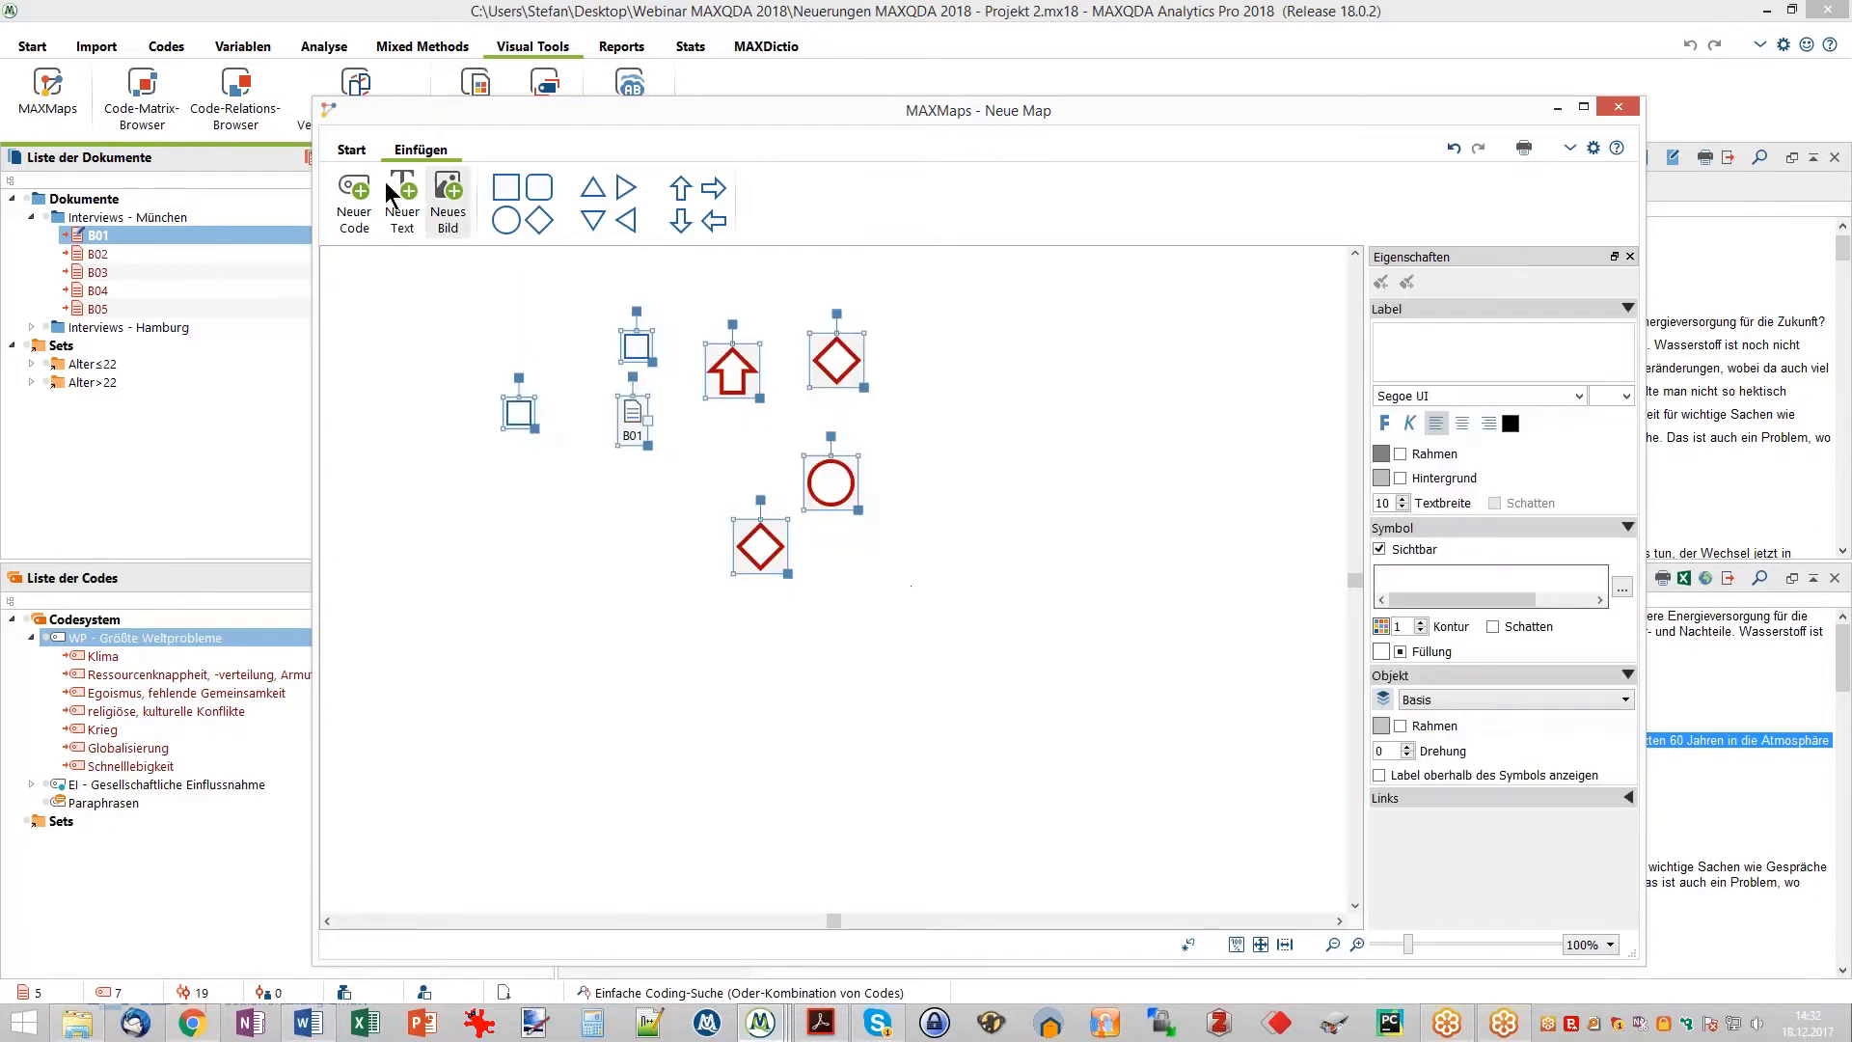
{"action": "left_click", "coordinate": [351, 150]}
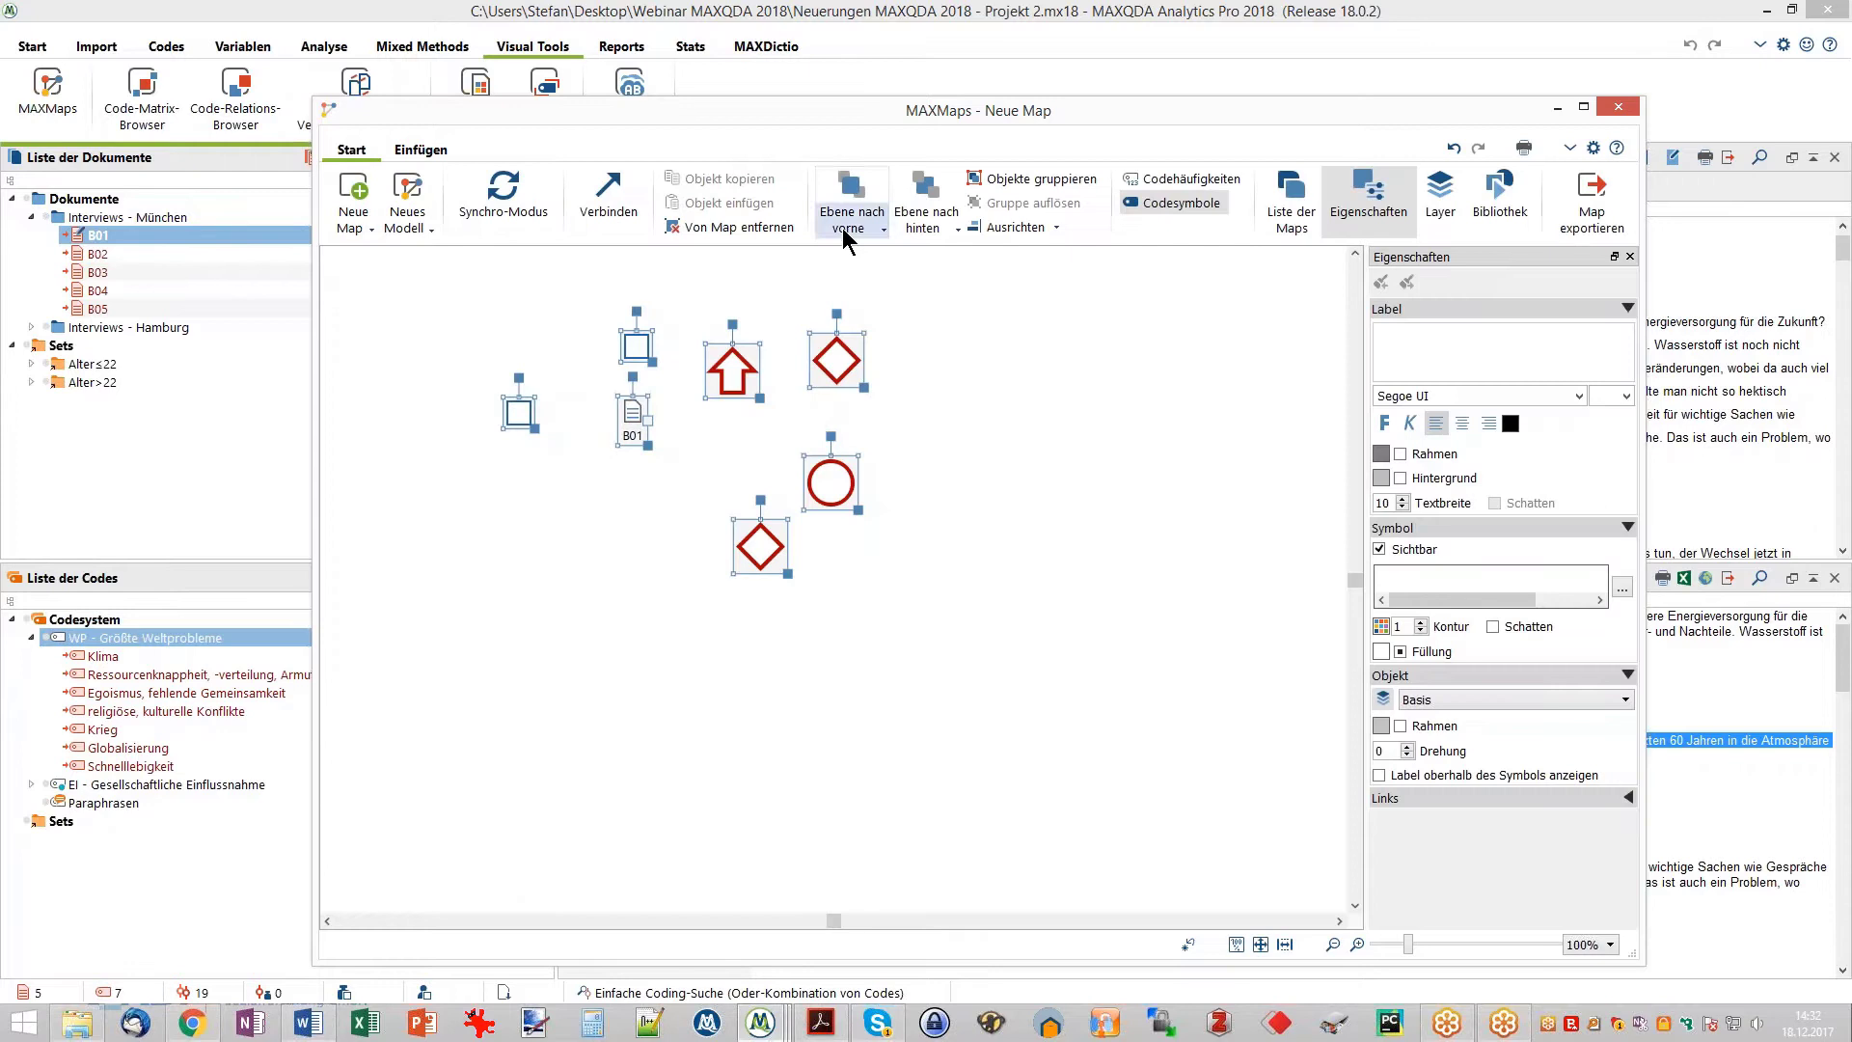
{"action": "left_click", "coordinate": [1015, 228]}
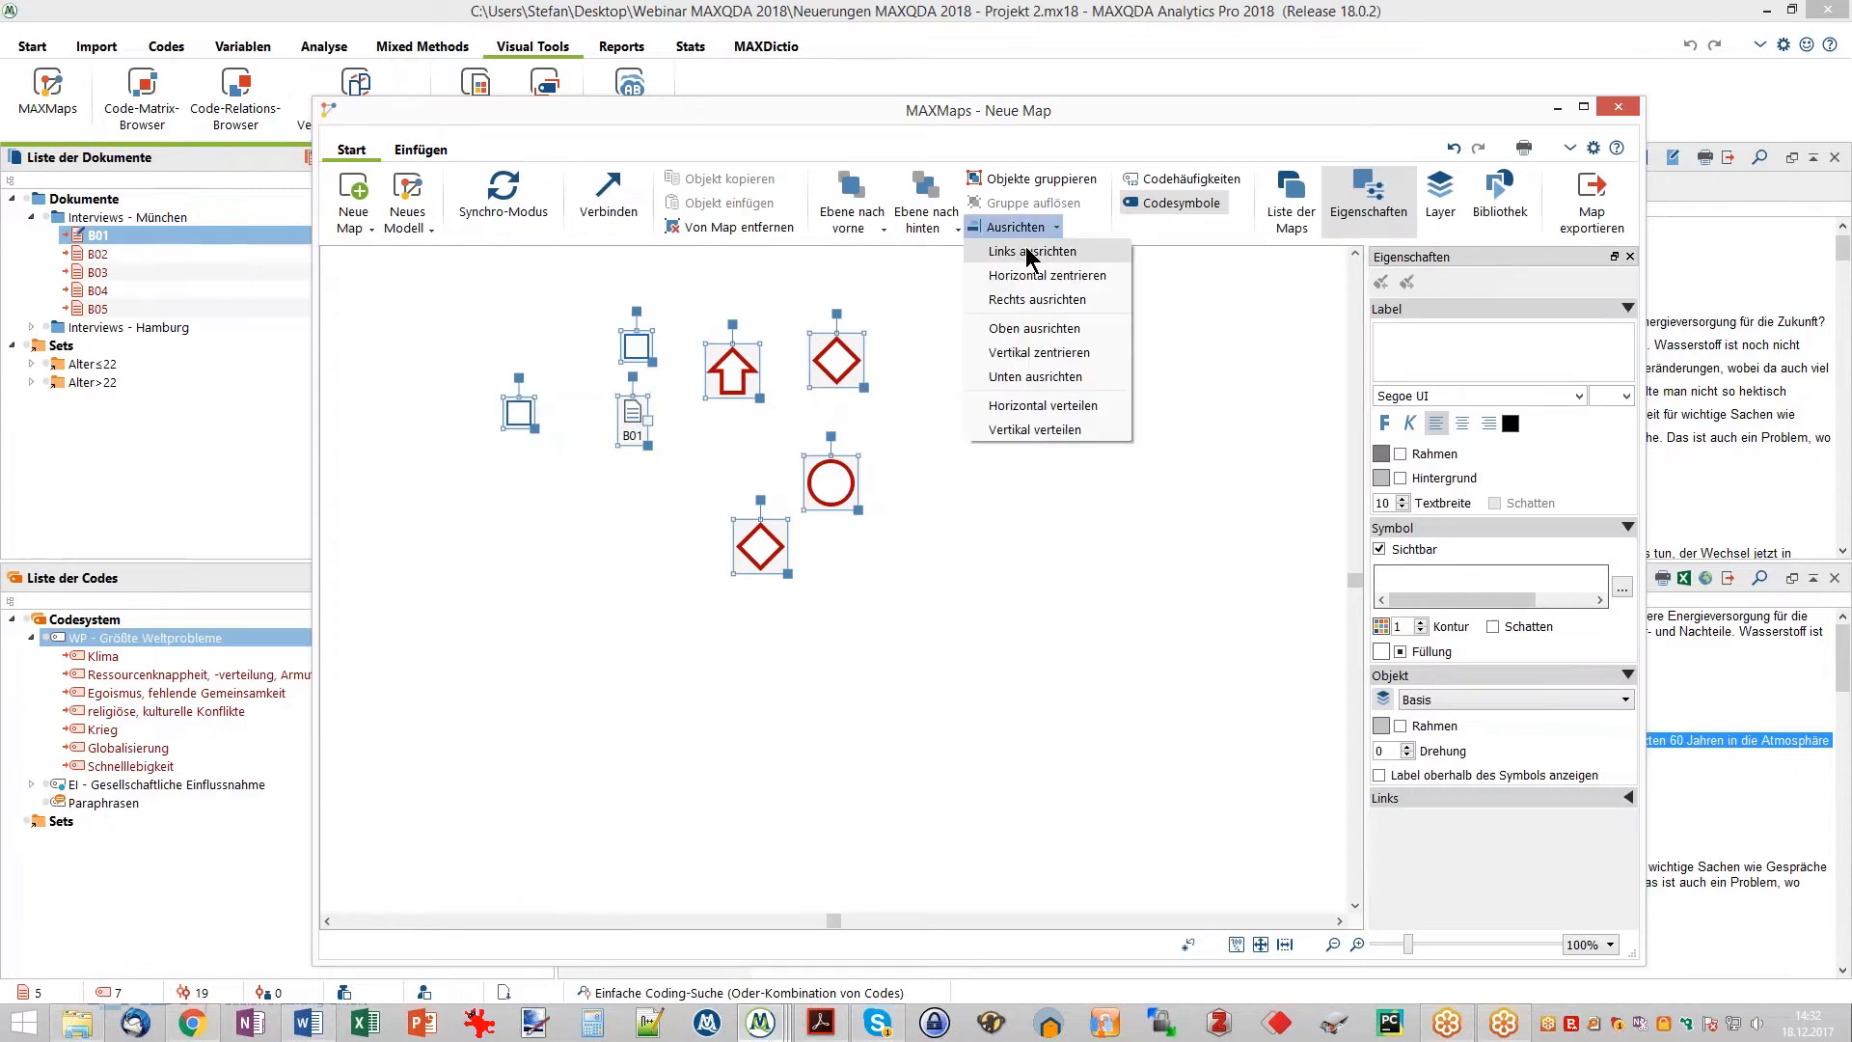
{"action": "left_click", "coordinate": [1033, 328]}
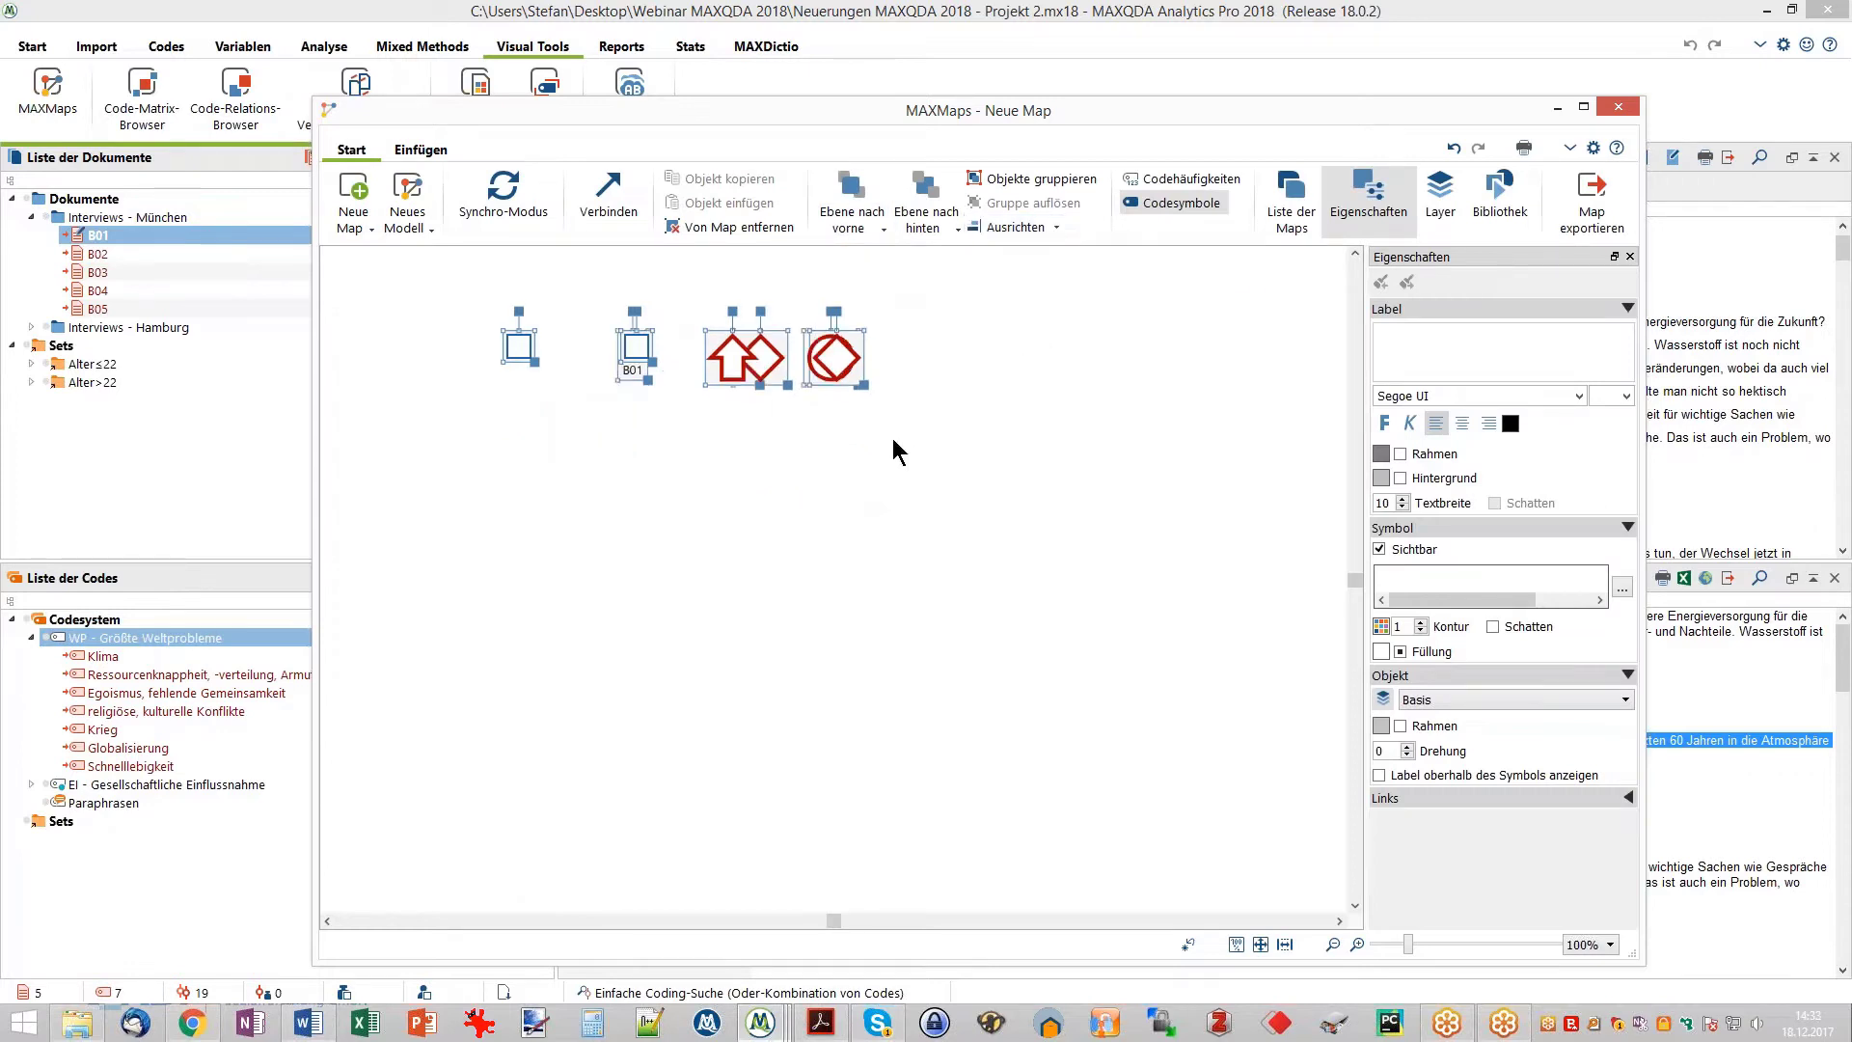
{"action": "left_click", "coordinate": [828, 442]}
- Move the last diamond far to the right of the circle and distribute all objects evenly horizontally
{"action": "left_click_drag", "start_coordinate": [839, 365], "coordinate": [1236, 371]}
{"action": "left_click_drag", "start_coordinate": [1241, 436], "coordinate": [424, 278]}
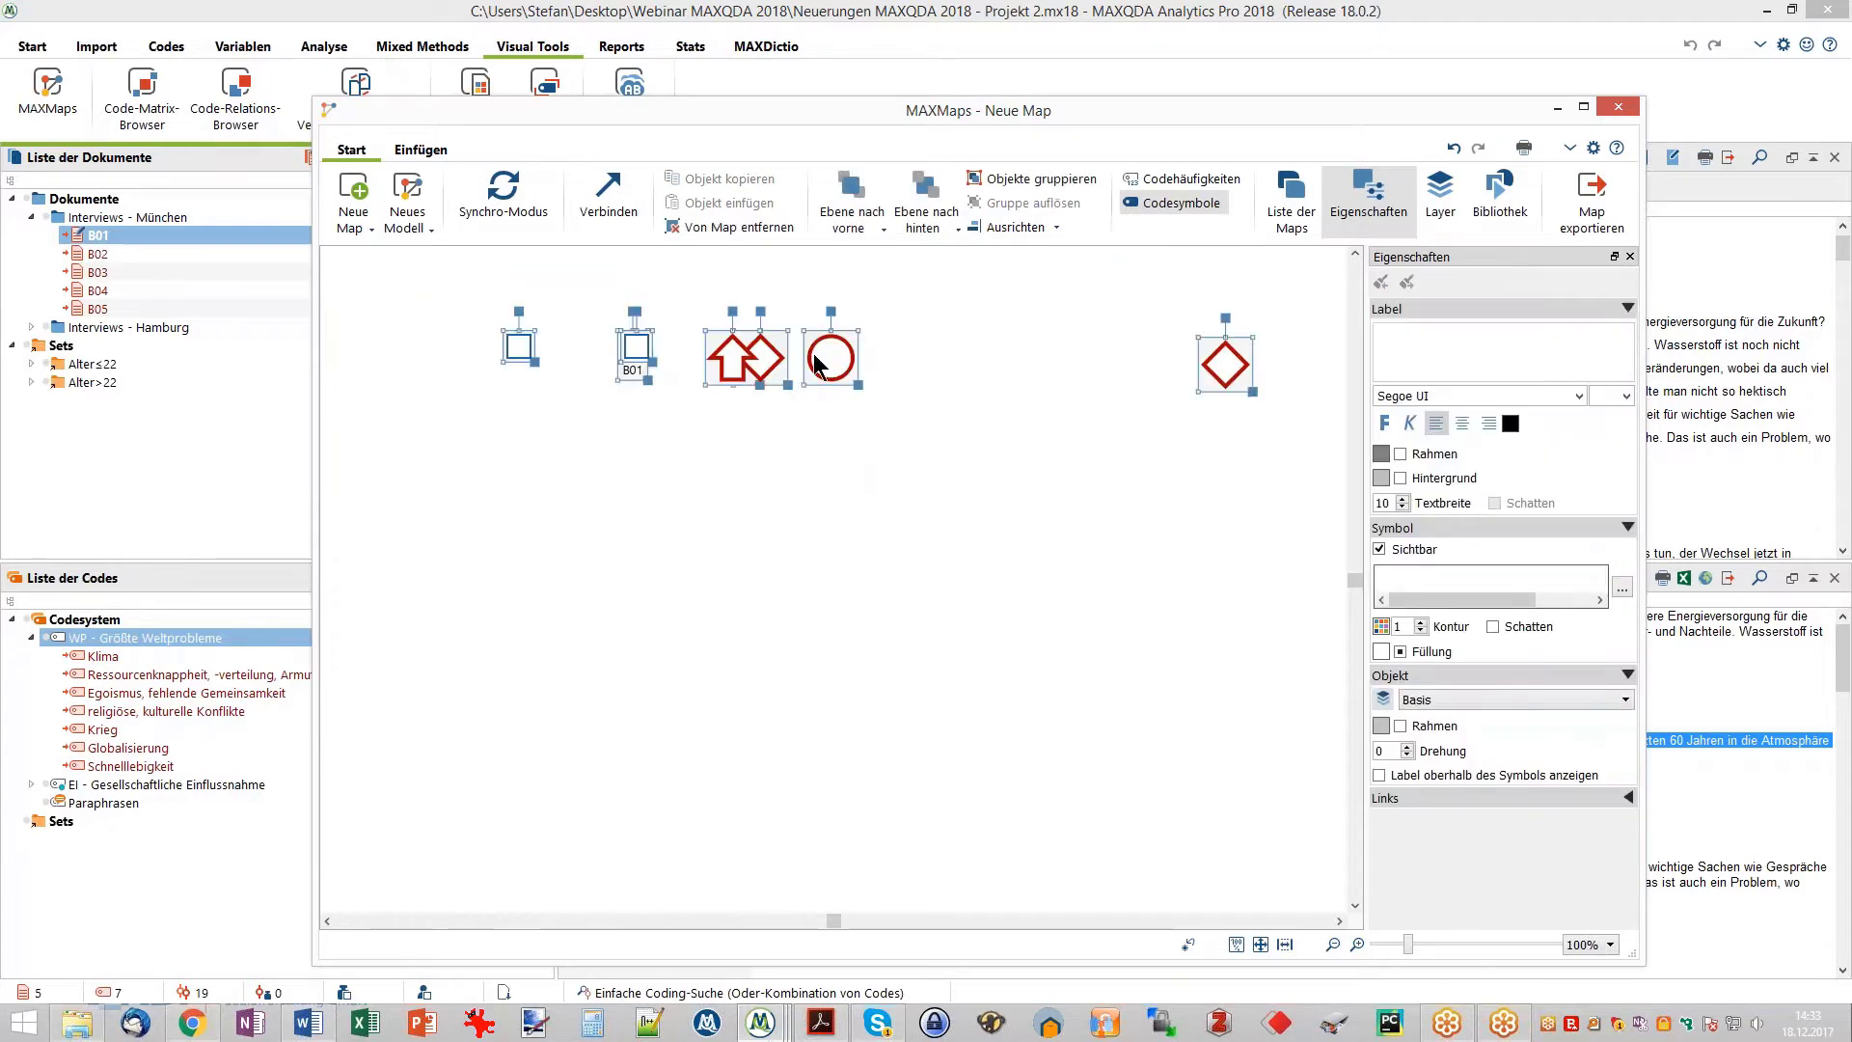
{"action": "left_click", "coordinate": [1013, 227]}
{"action": "left_click", "coordinate": [1028, 406]}
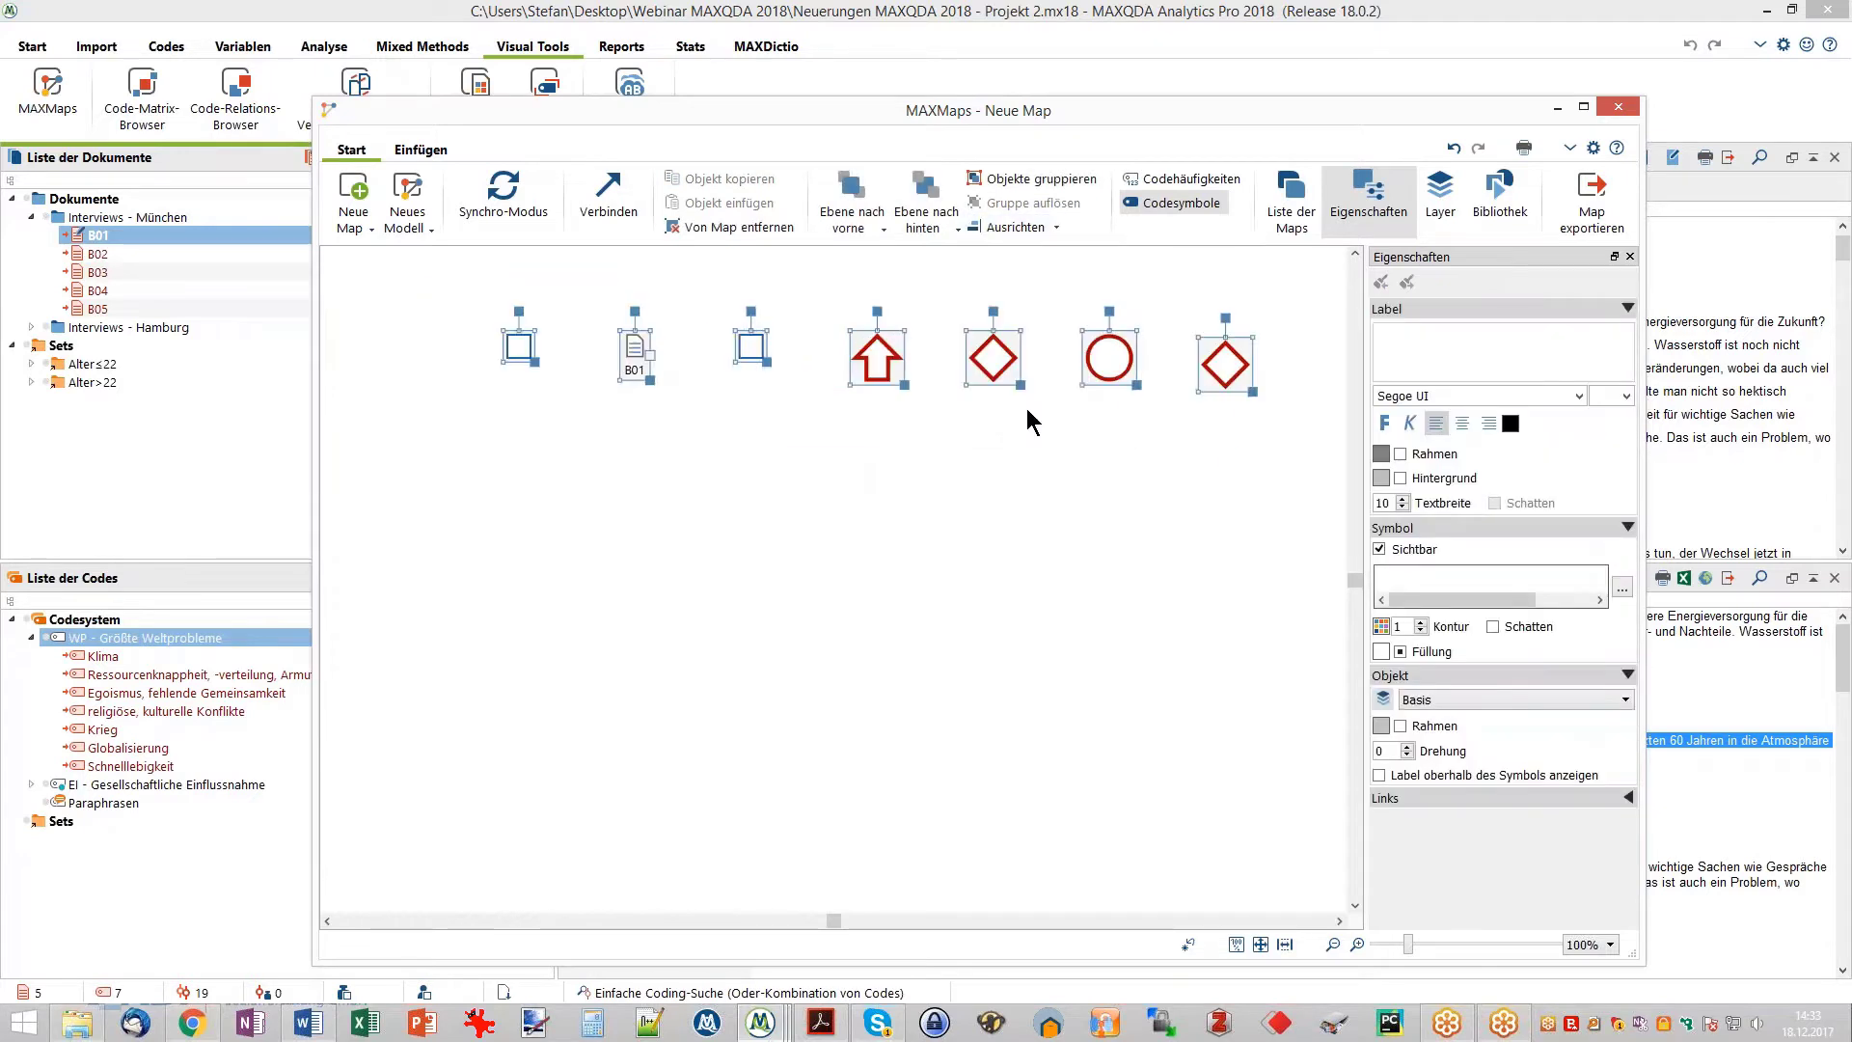
{"action": "left_click", "coordinate": [883, 574]}
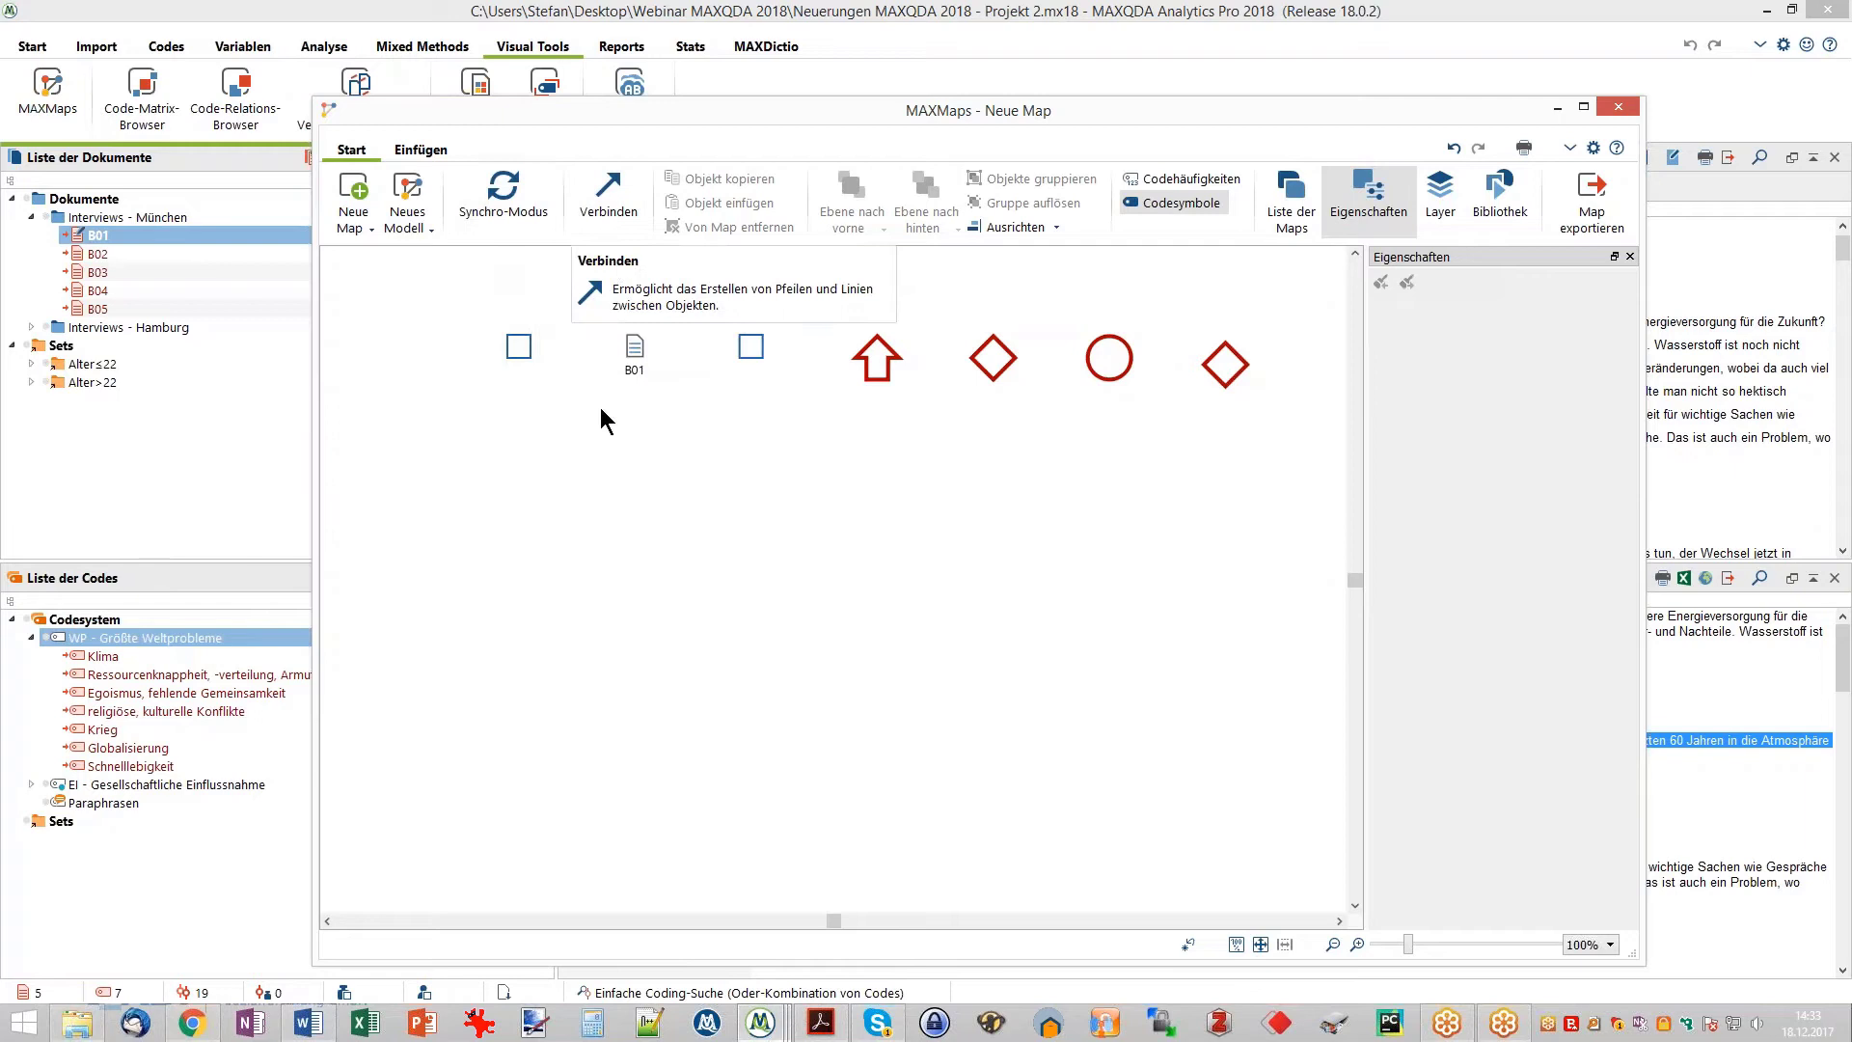
- Connect both blue squares to document B01 with lines and move the first square below and to the right of the document
{"action": "mouse_move", "coordinate": [518, 357]}
{"action": "left_mouse_down"}
{"action": "mouse_move", "coordinate": [745, 502]}
{"action": "mouse_move", "coordinate": [499, 352]}
{"action": "left_mouse_up"}
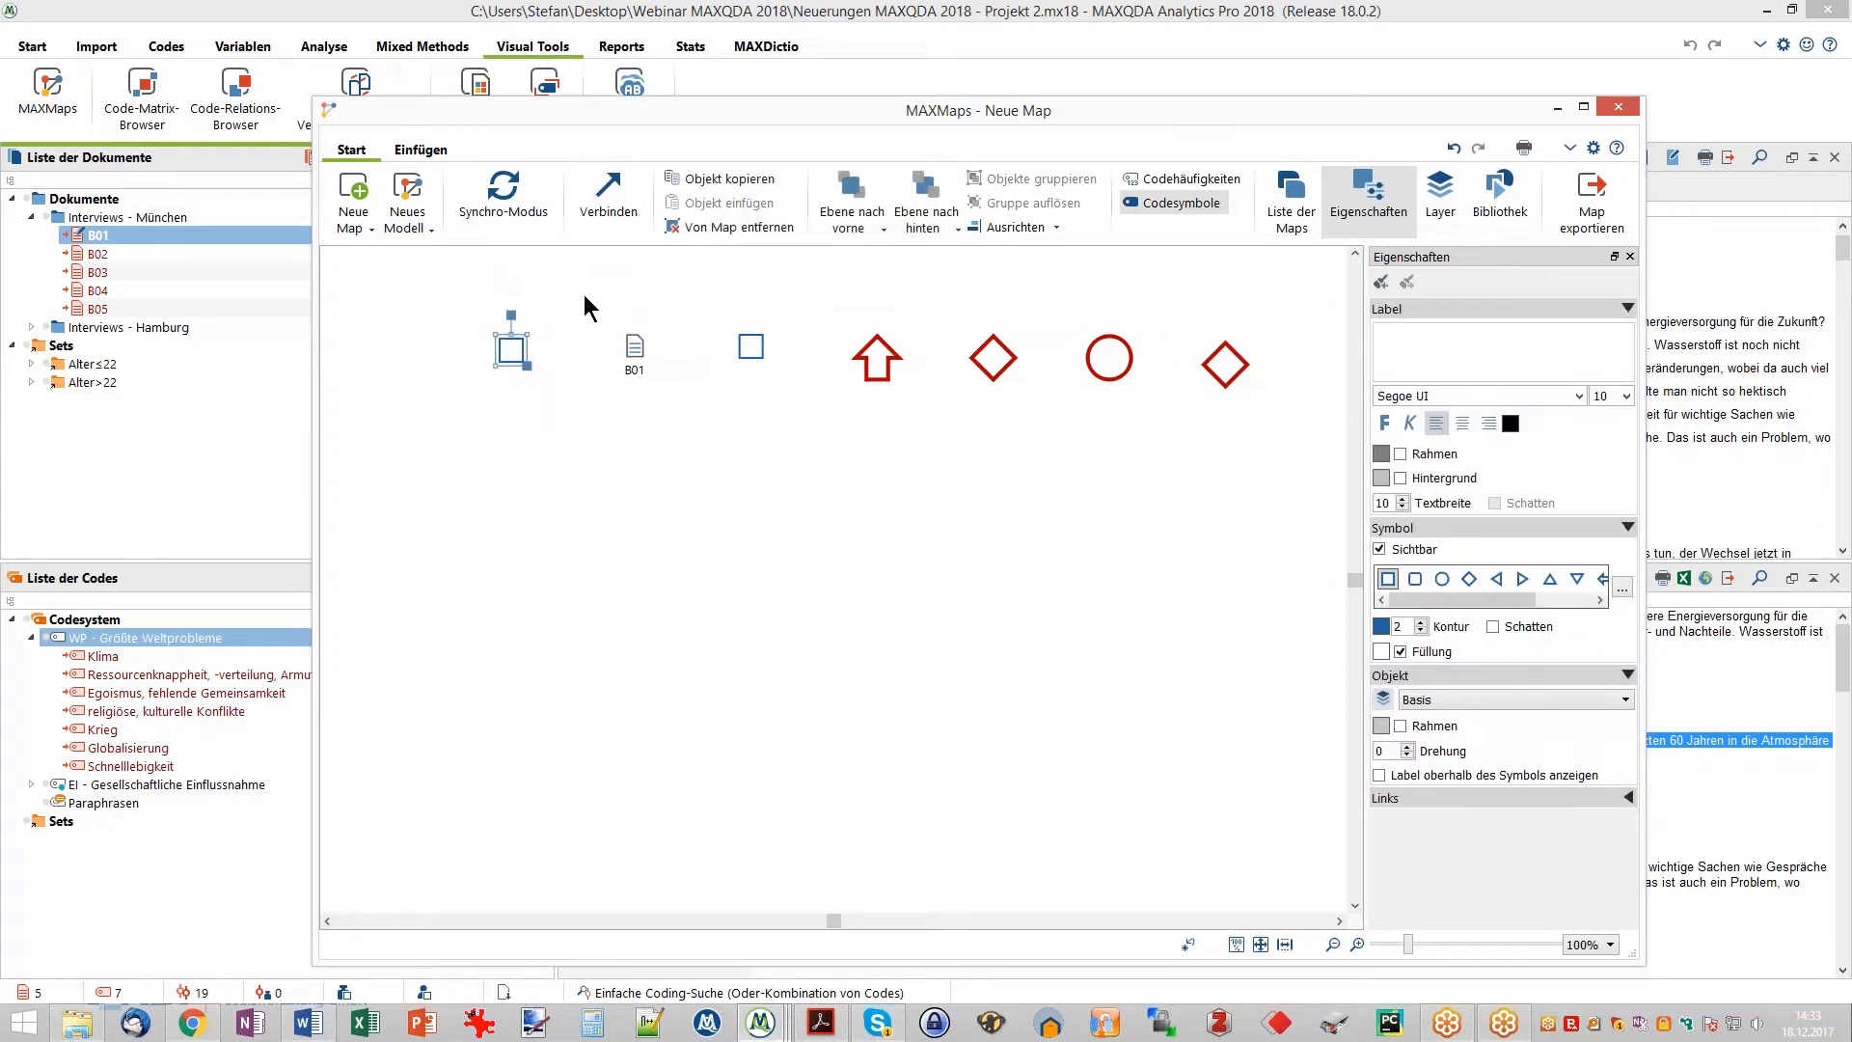
{"action": "left_click", "coordinate": [608, 212]}
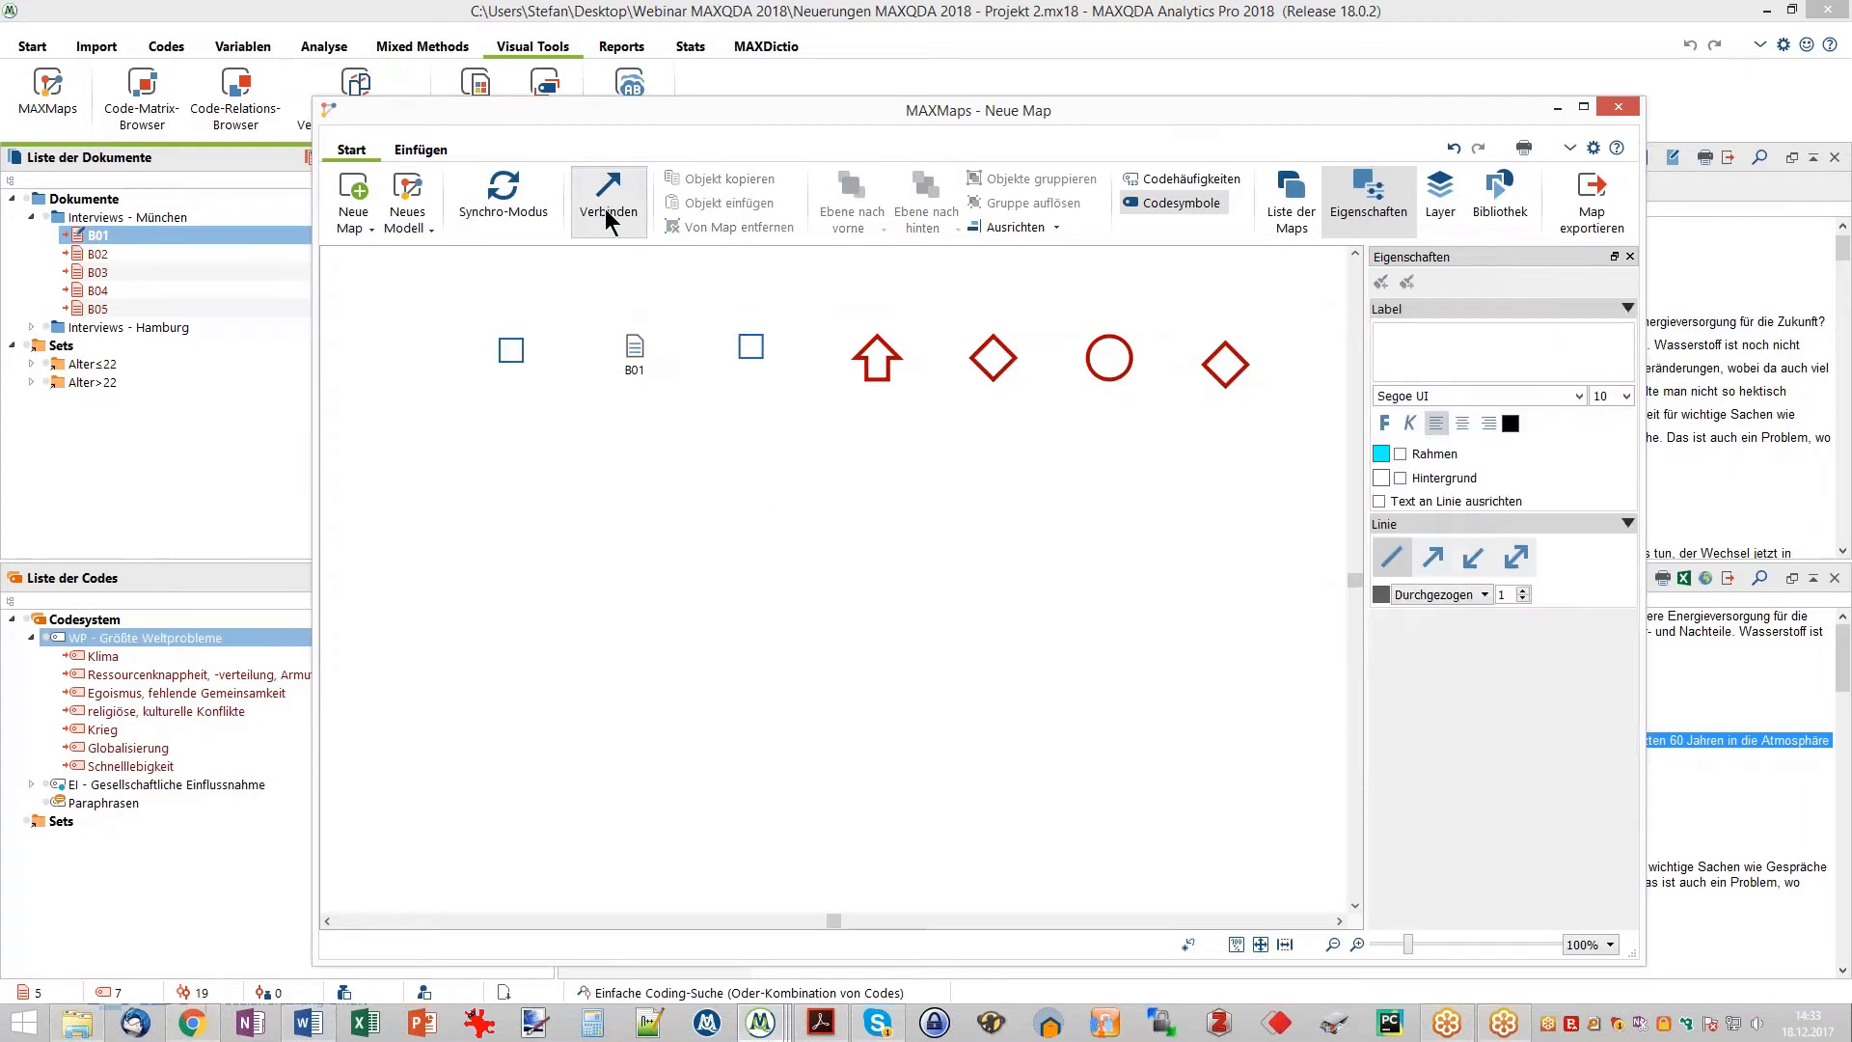
{"action": "left_click_drag", "start_coordinate": [522, 357], "coordinate": [750, 358]}
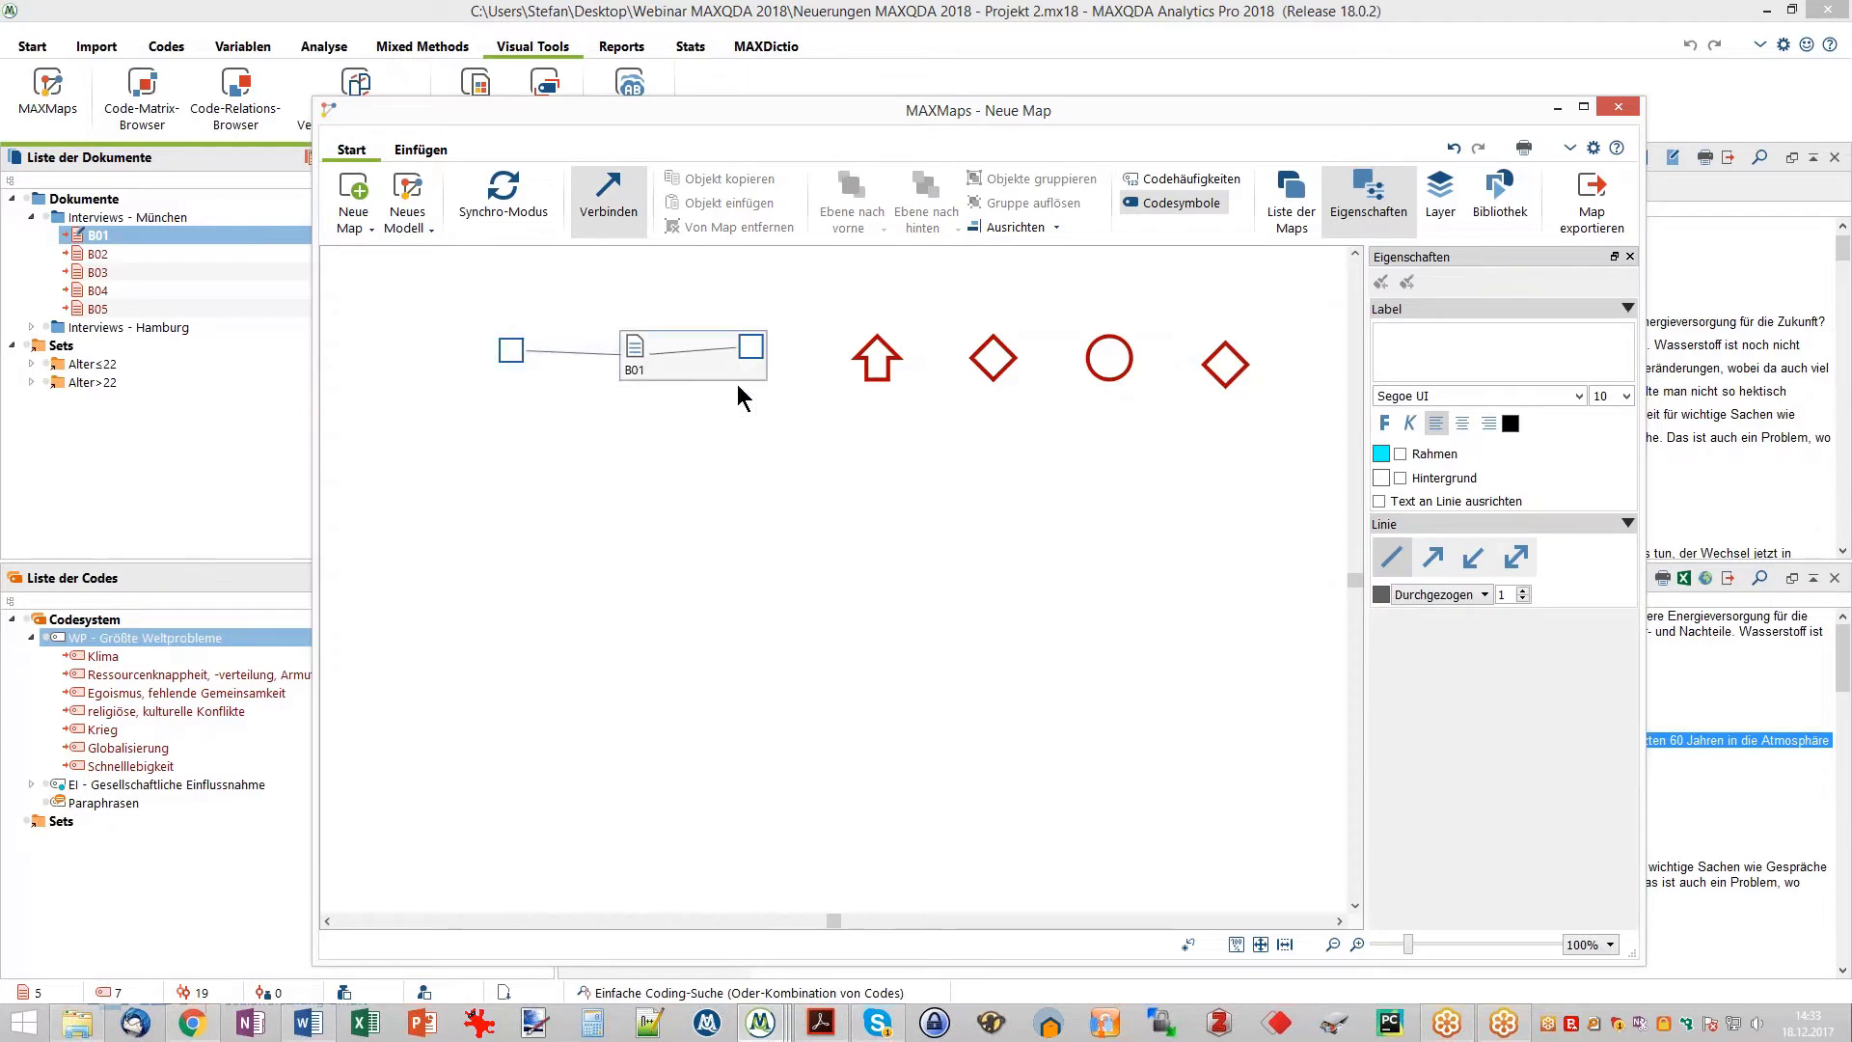
{"action": "key", "text": "Escape"}
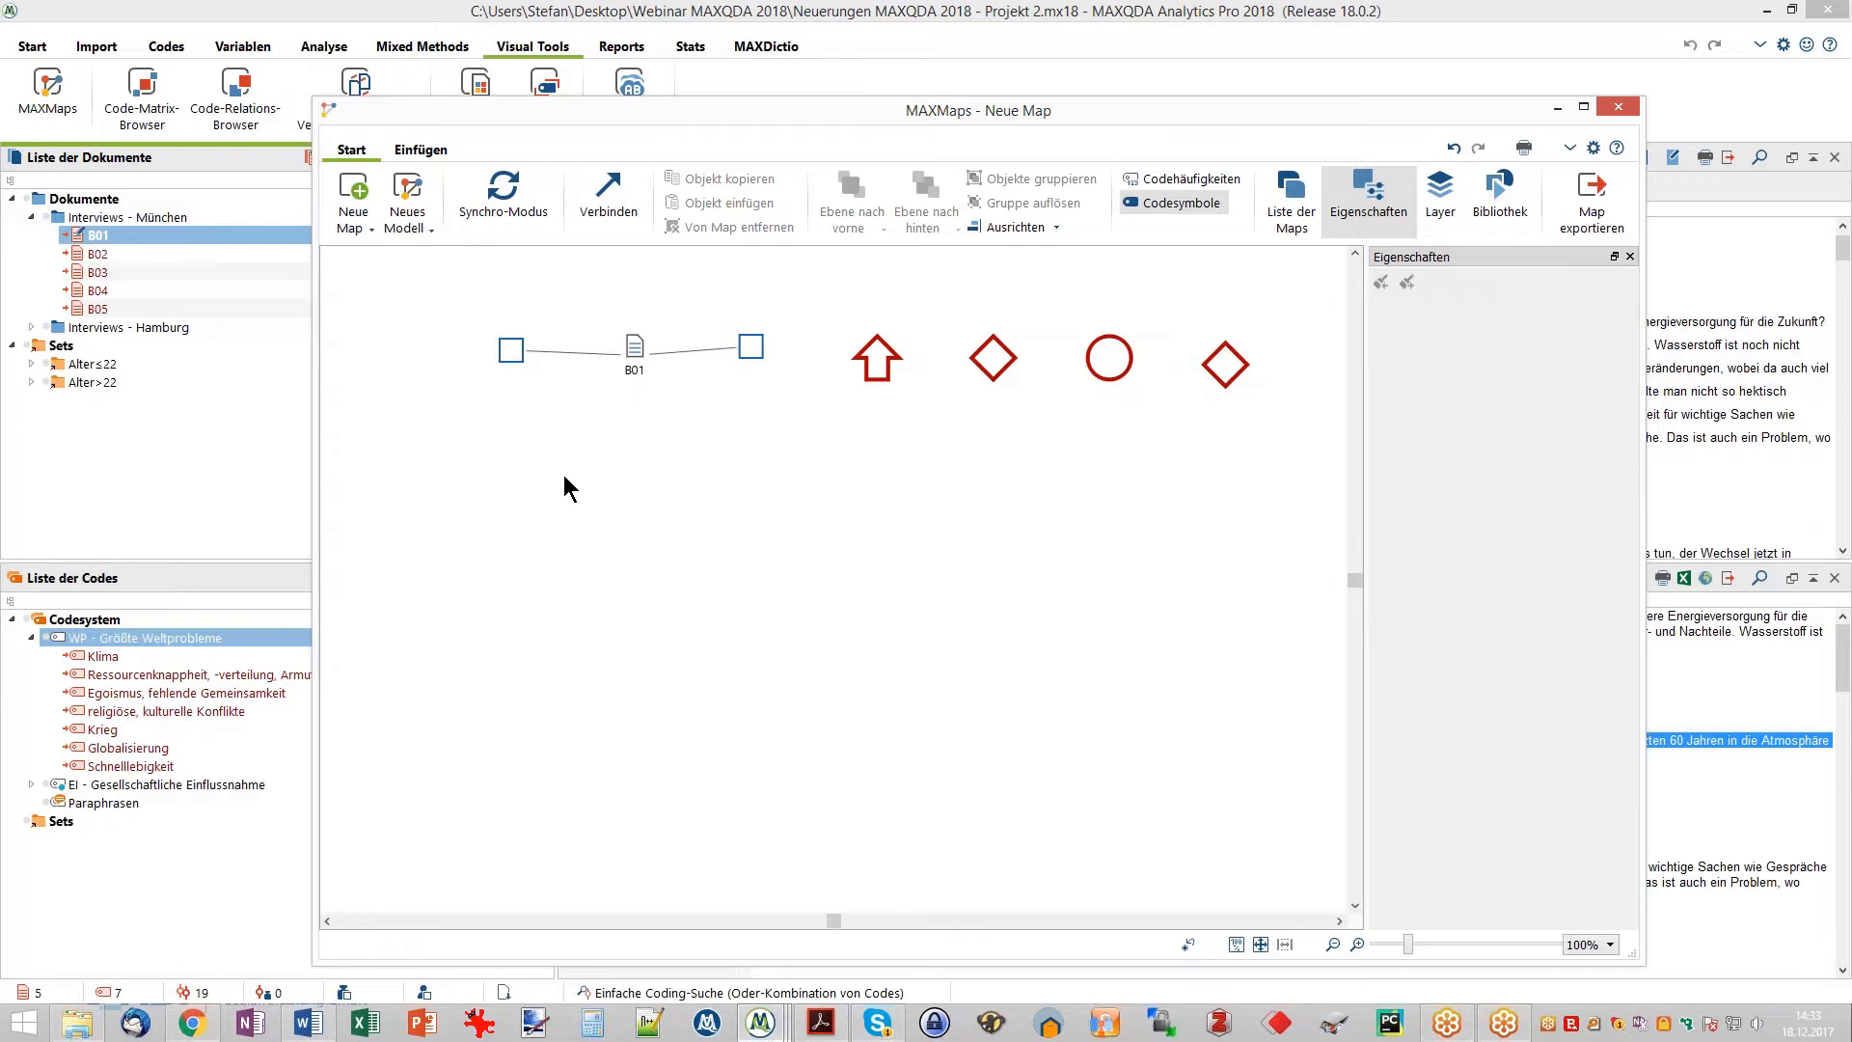
{"action": "left_click_drag", "start_coordinate": [509, 358], "coordinate": [779, 464]}
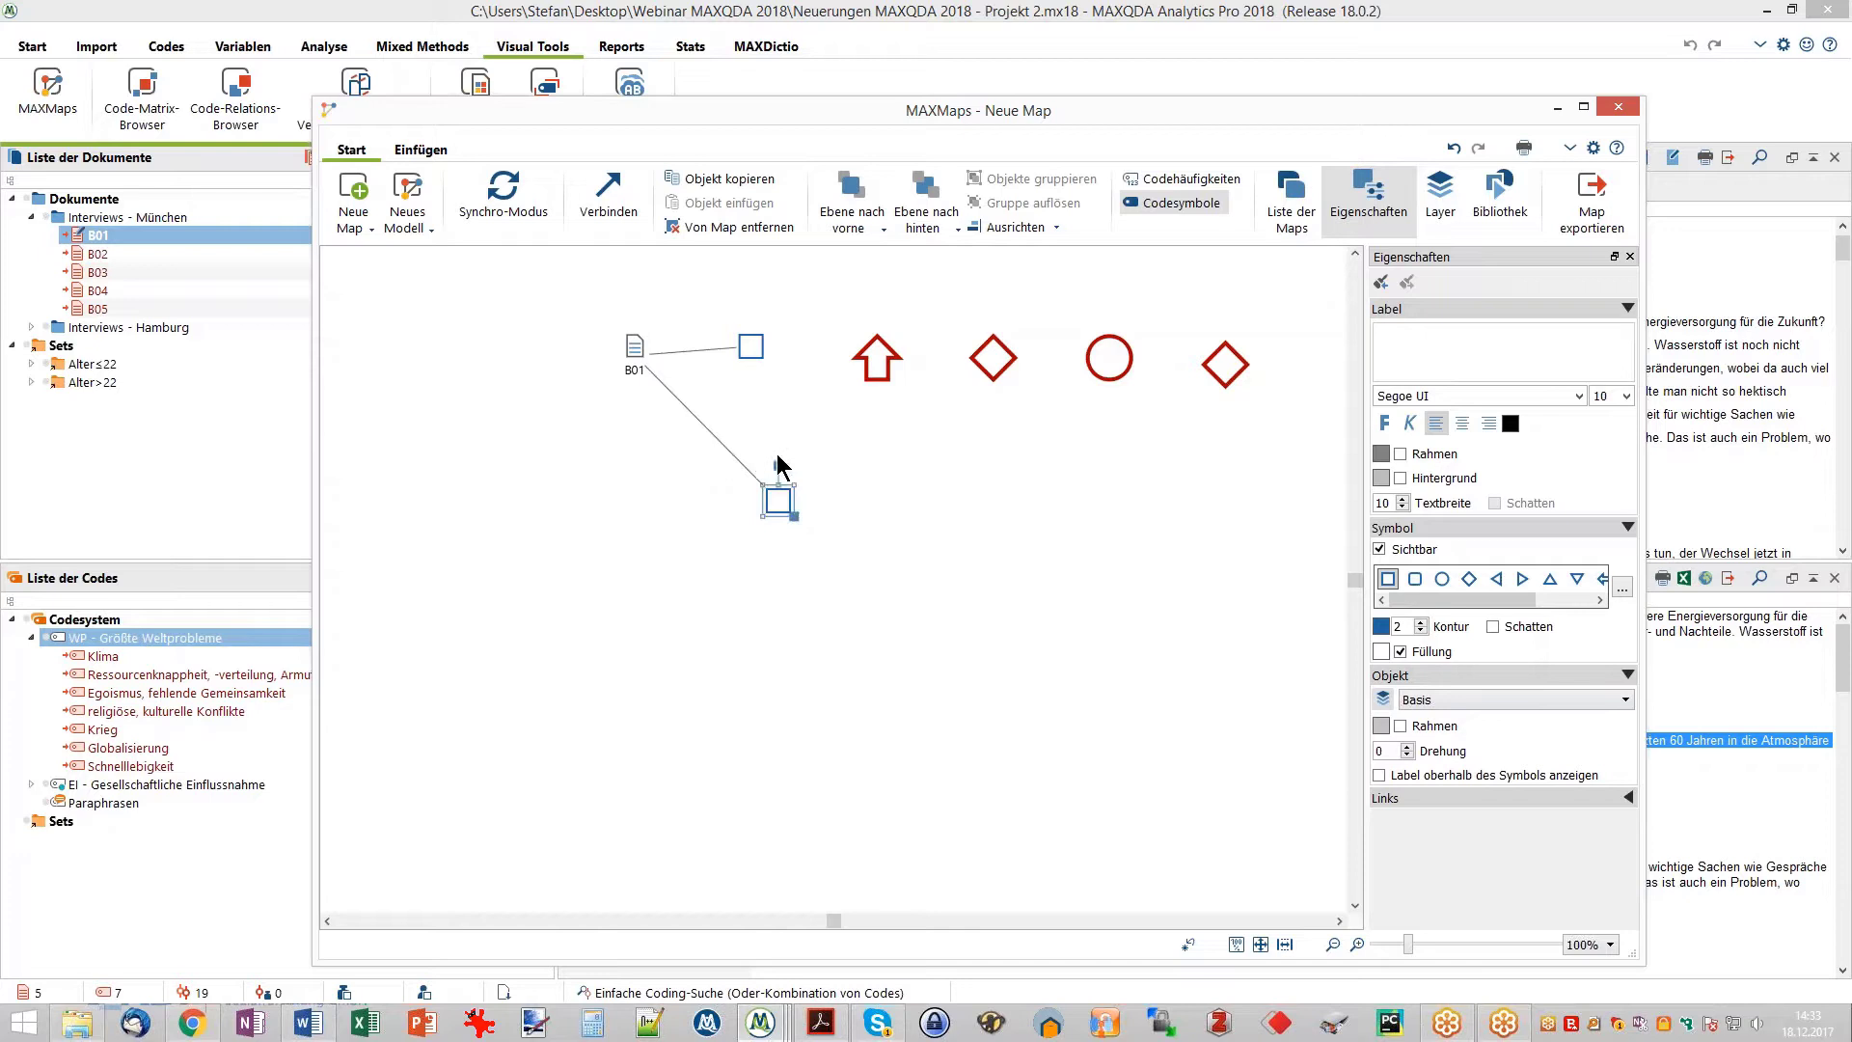
- Show the label of document B01 above its symbol and switch that option off again
{"action": "left_click", "coordinate": [635, 349]}
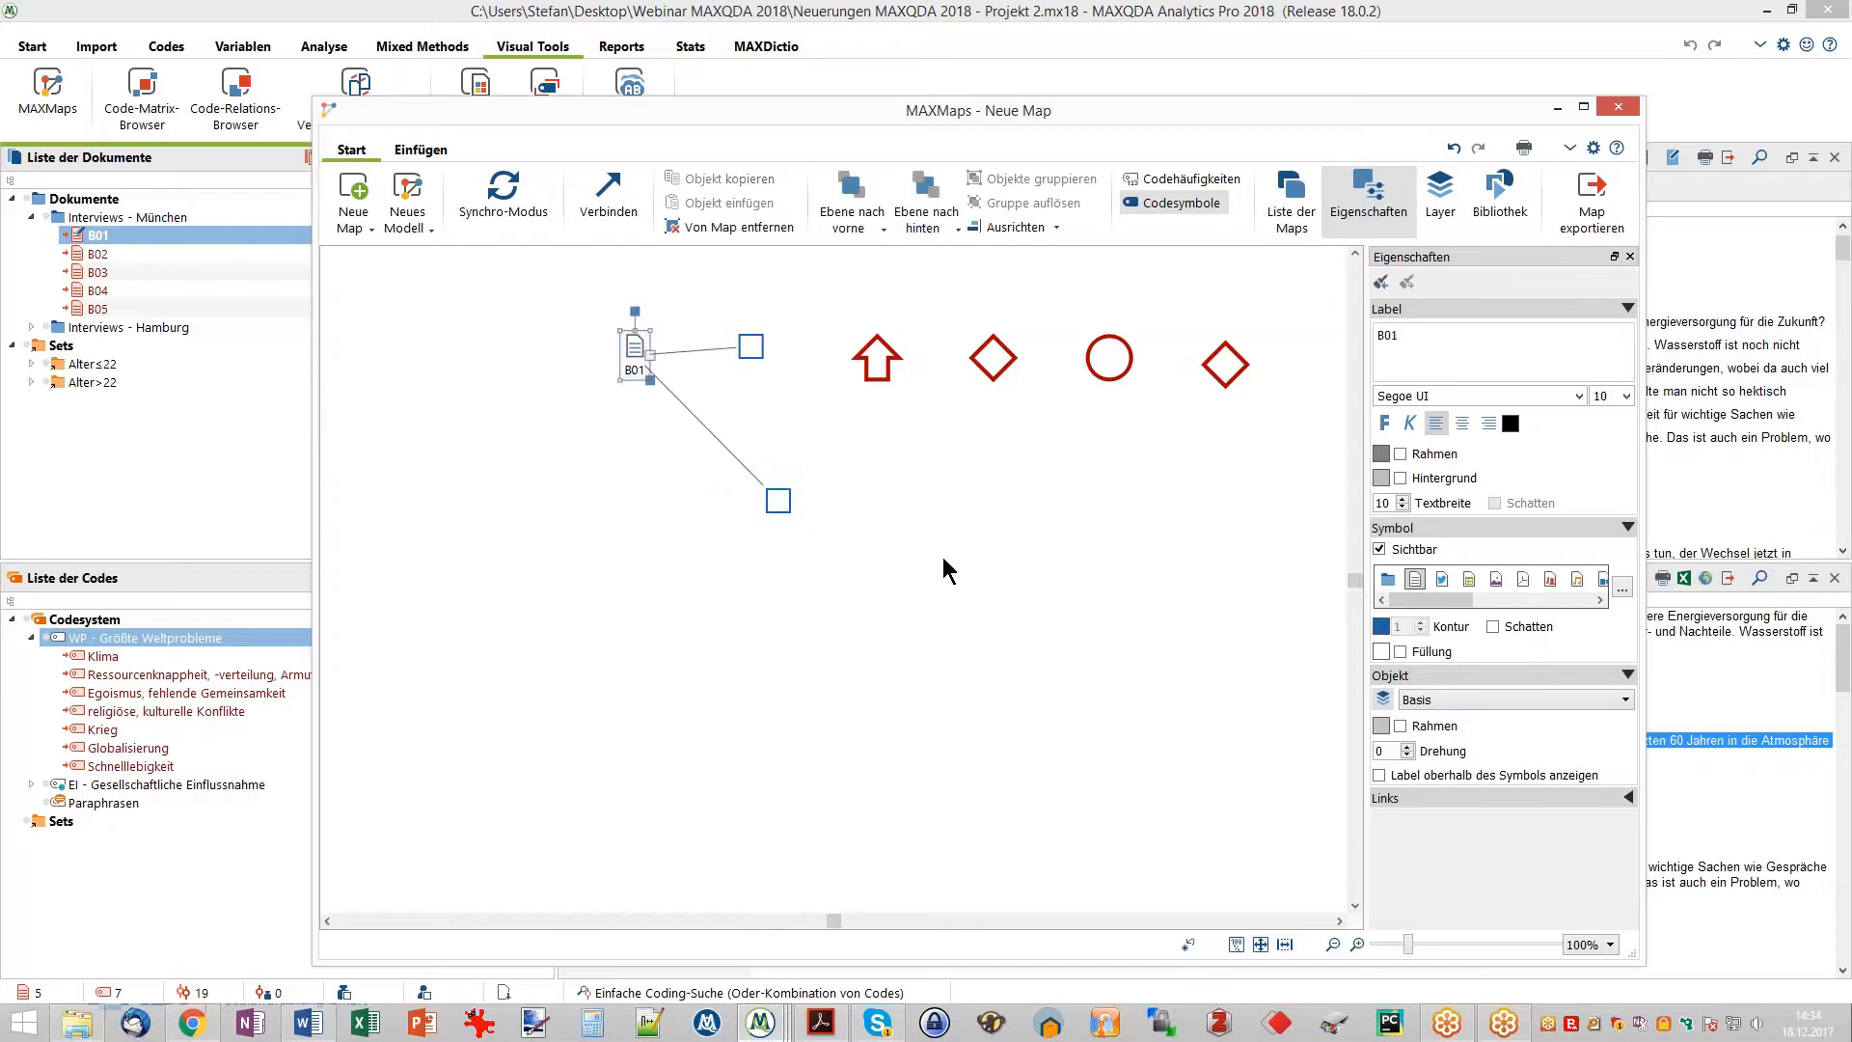
{"action": "left_click", "coordinate": [1423, 777]}
{"action": "left_click", "coordinate": [1422, 773]}
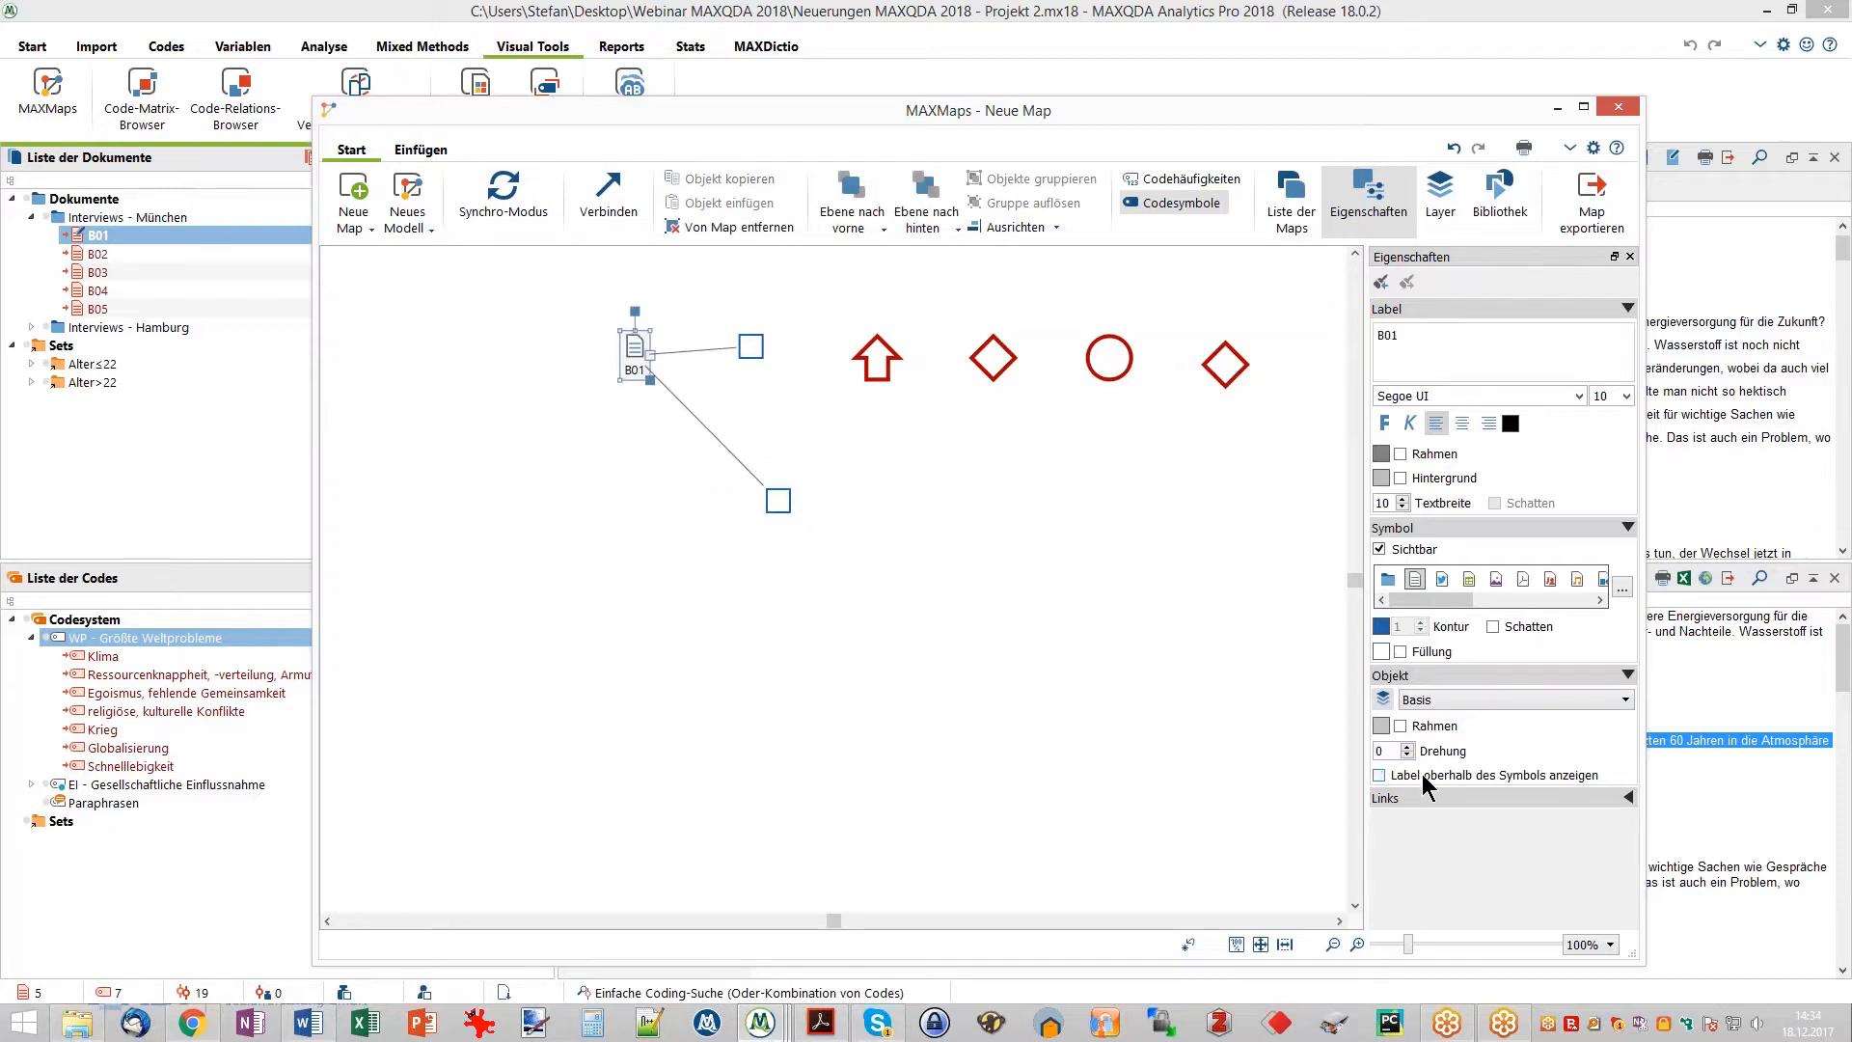
{"action": "left_click", "coordinate": [1212, 532]}
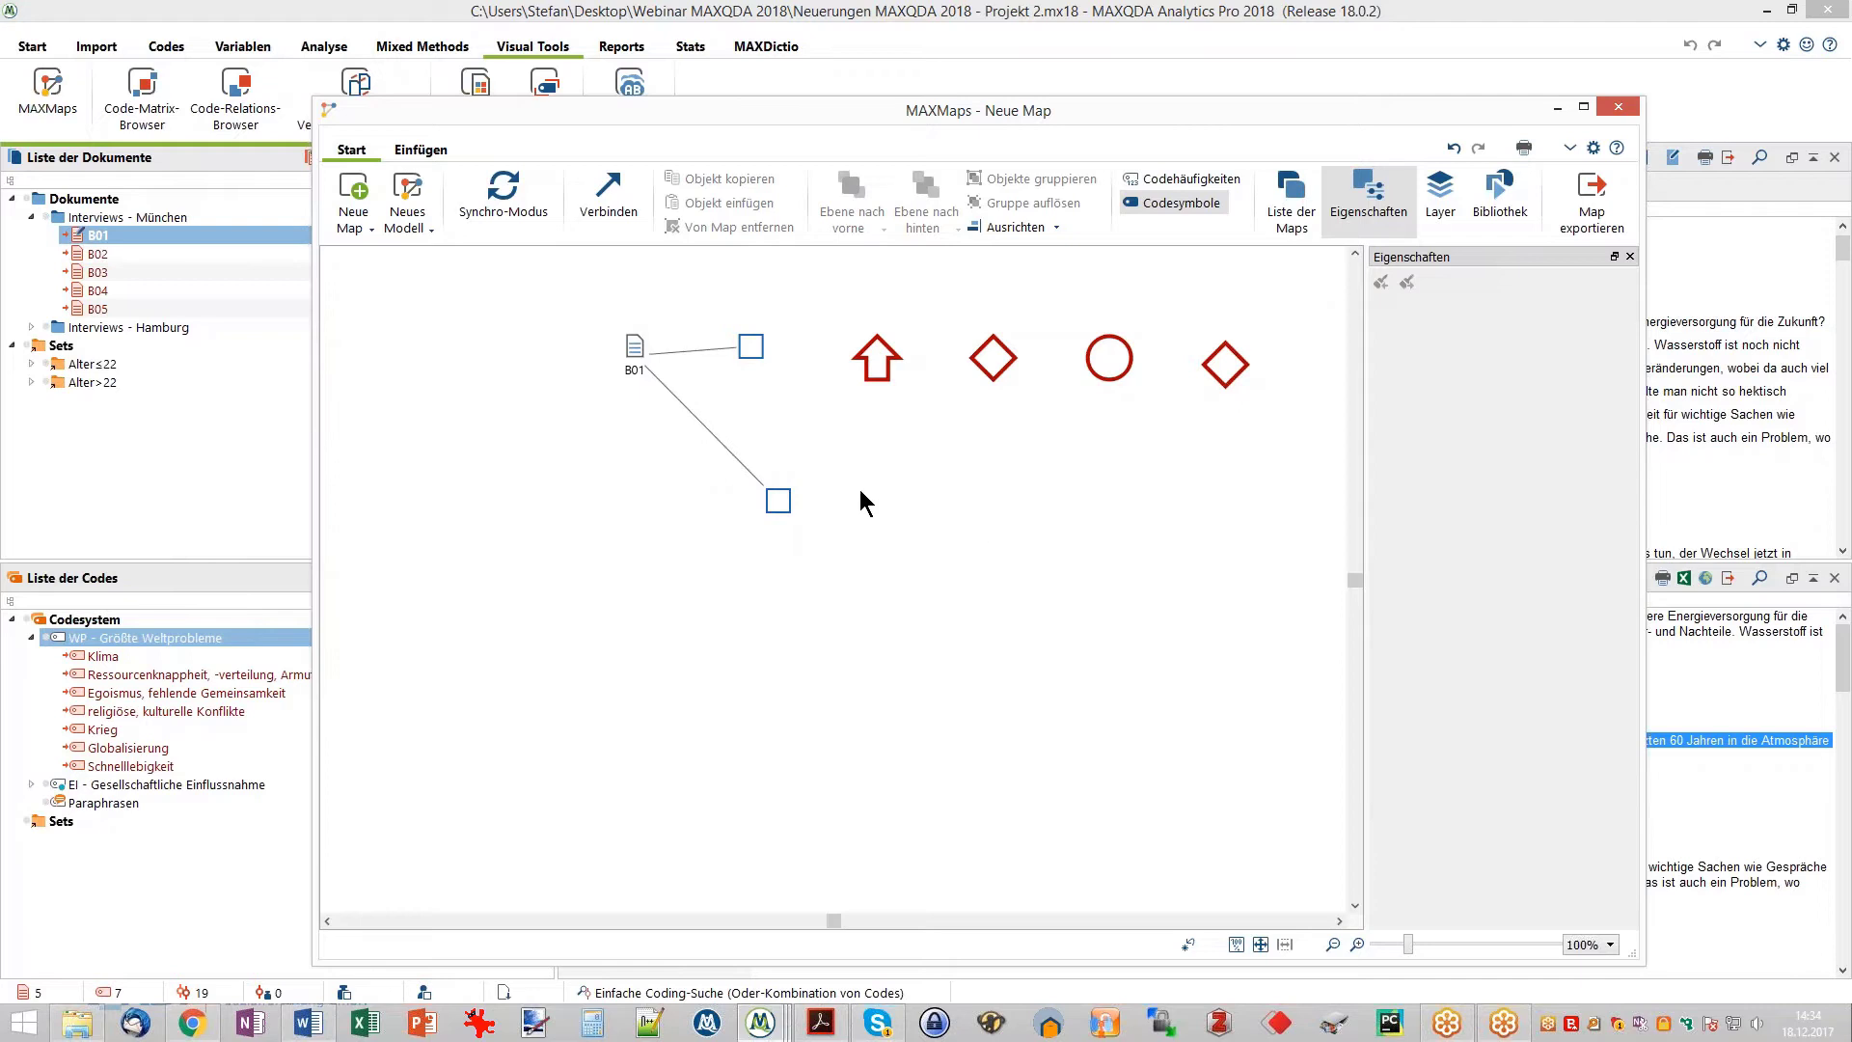
- Replace the properties view with the list of maps and open the Zwei-Fälle-Modell map
{"action": "left_click", "coordinate": [412, 228]}
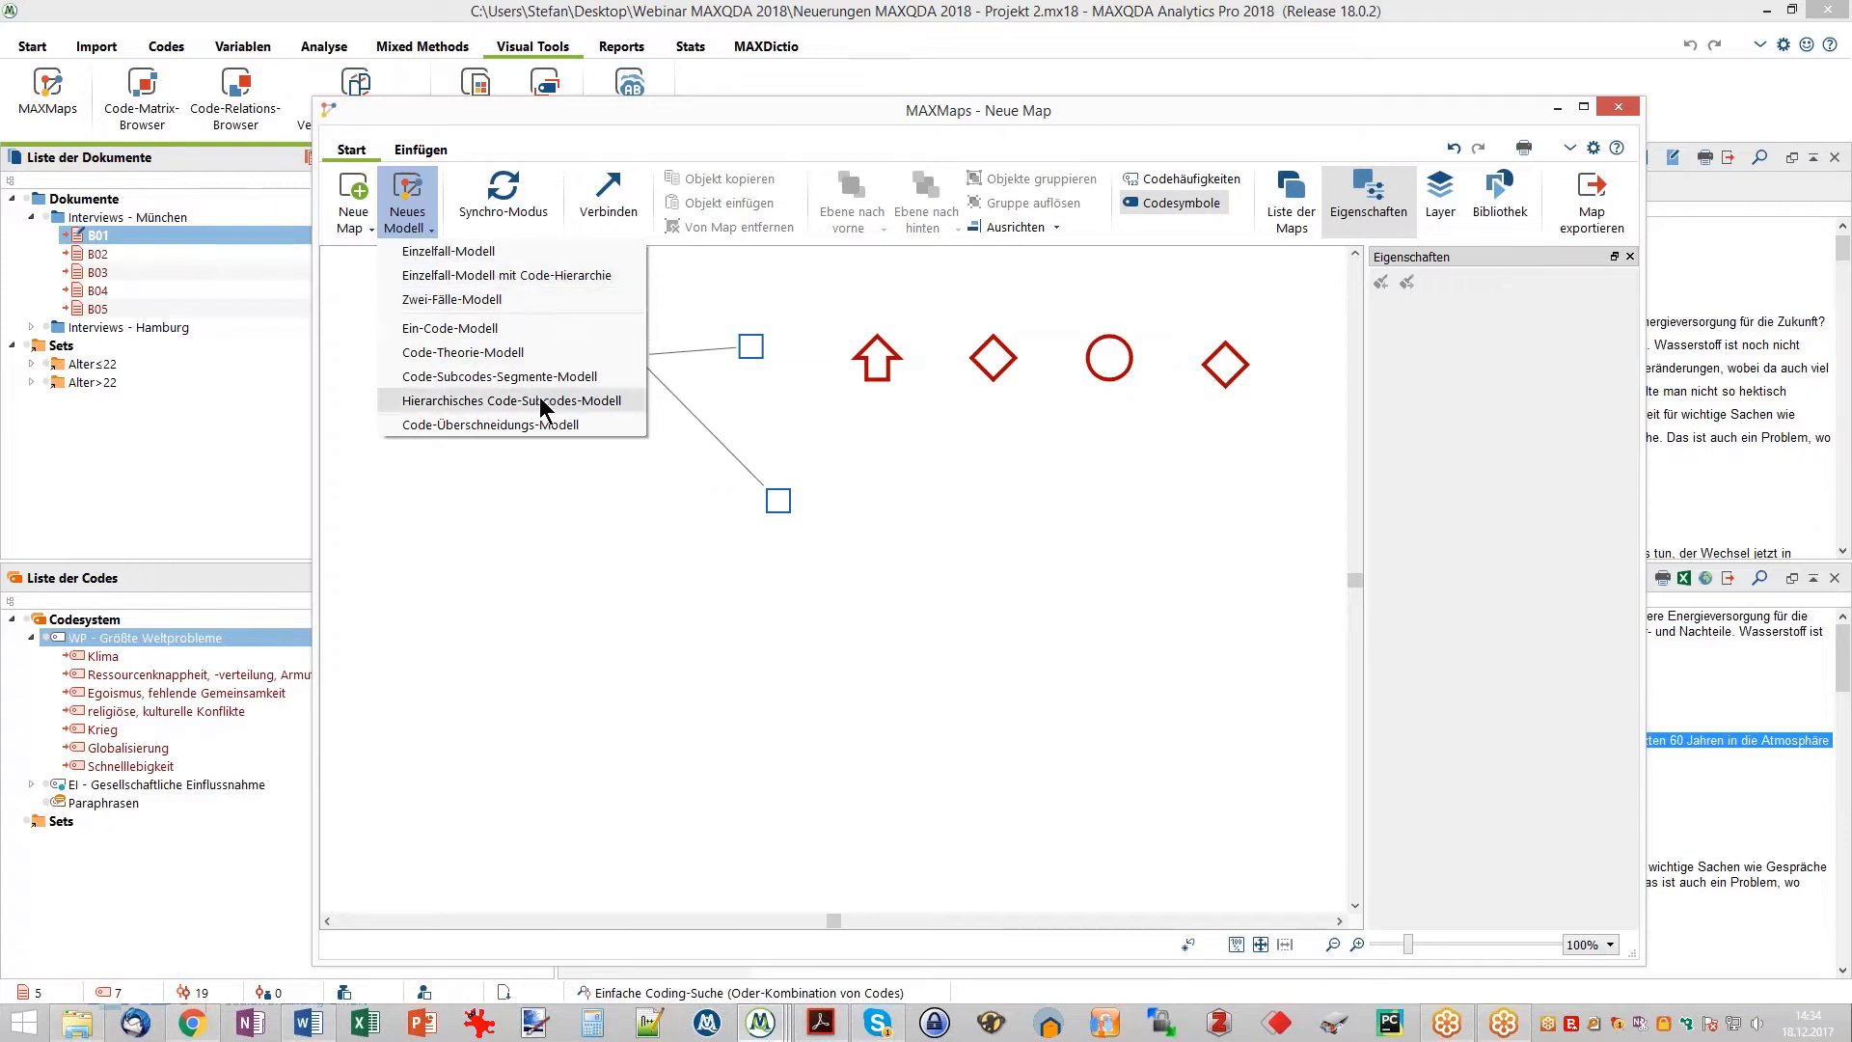
{"action": "left_click", "coordinate": [776, 293]}
{"action": "left_click", "coordinate": [1292, 203]}
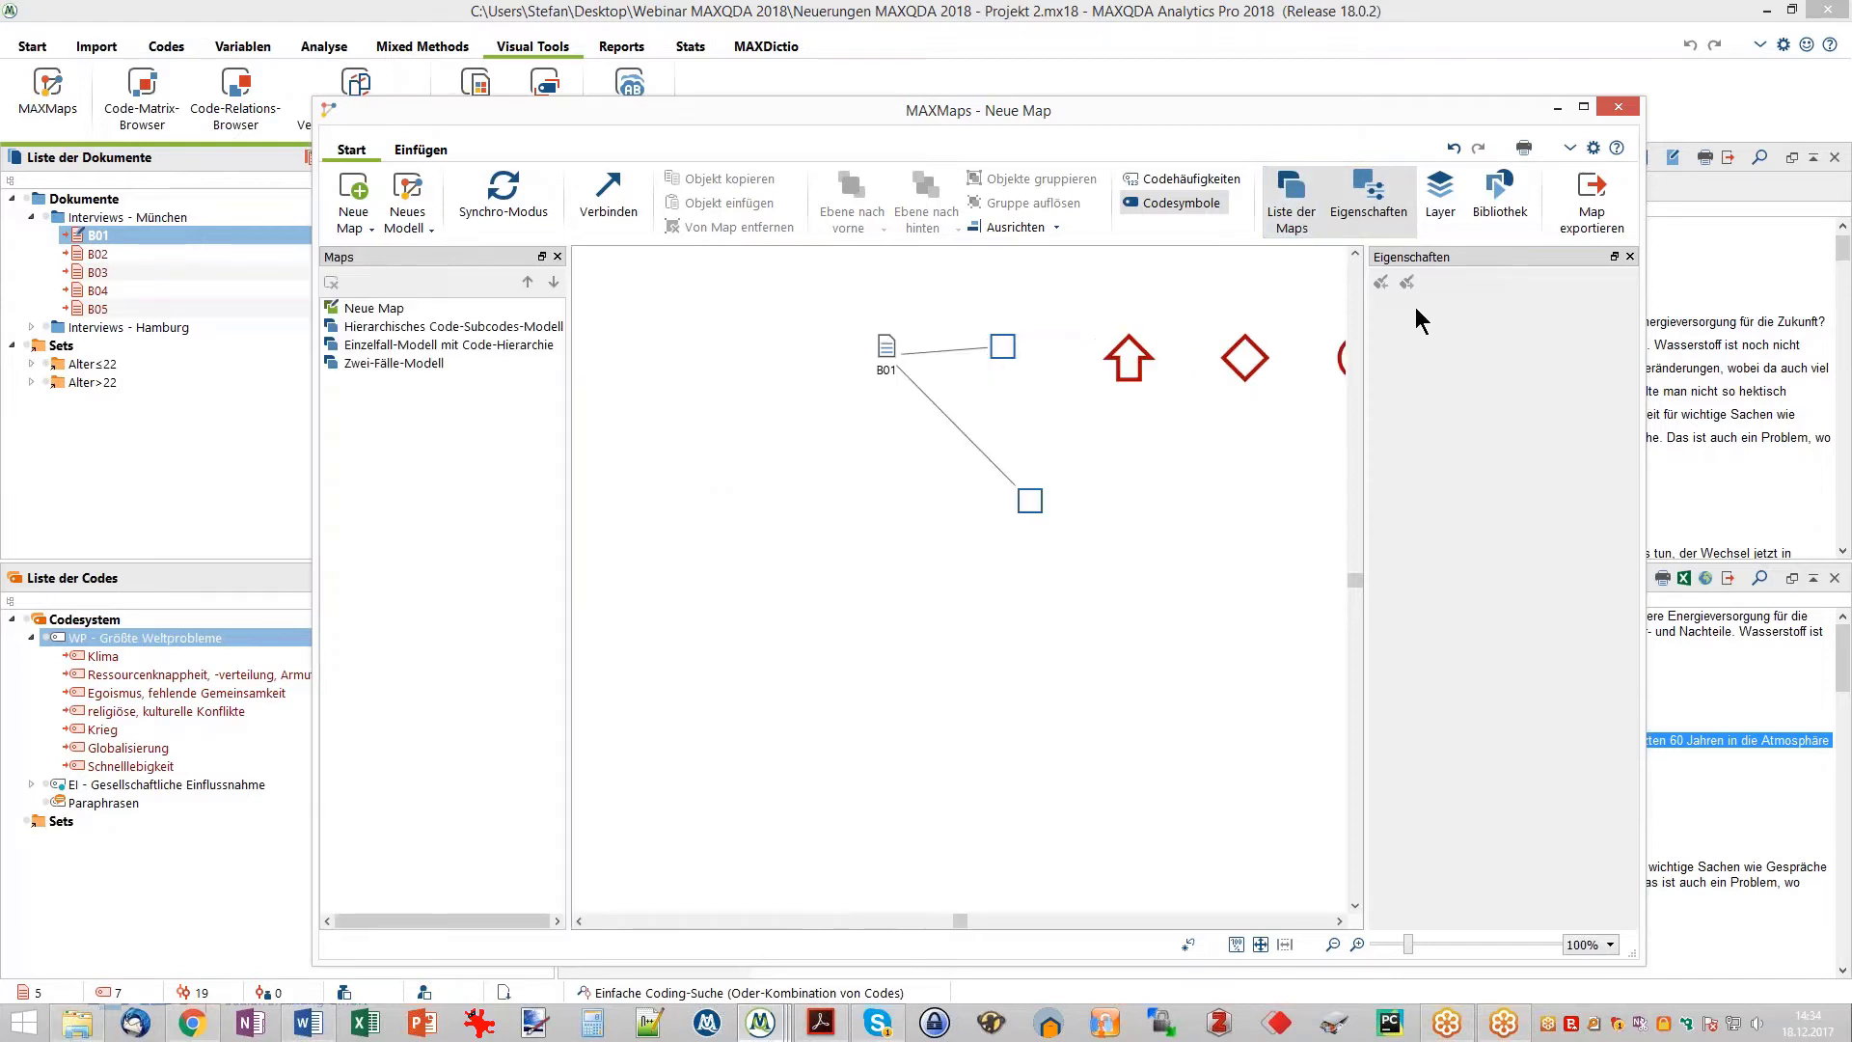
{"action": "left_click", "coordinate": [1630, 255]}
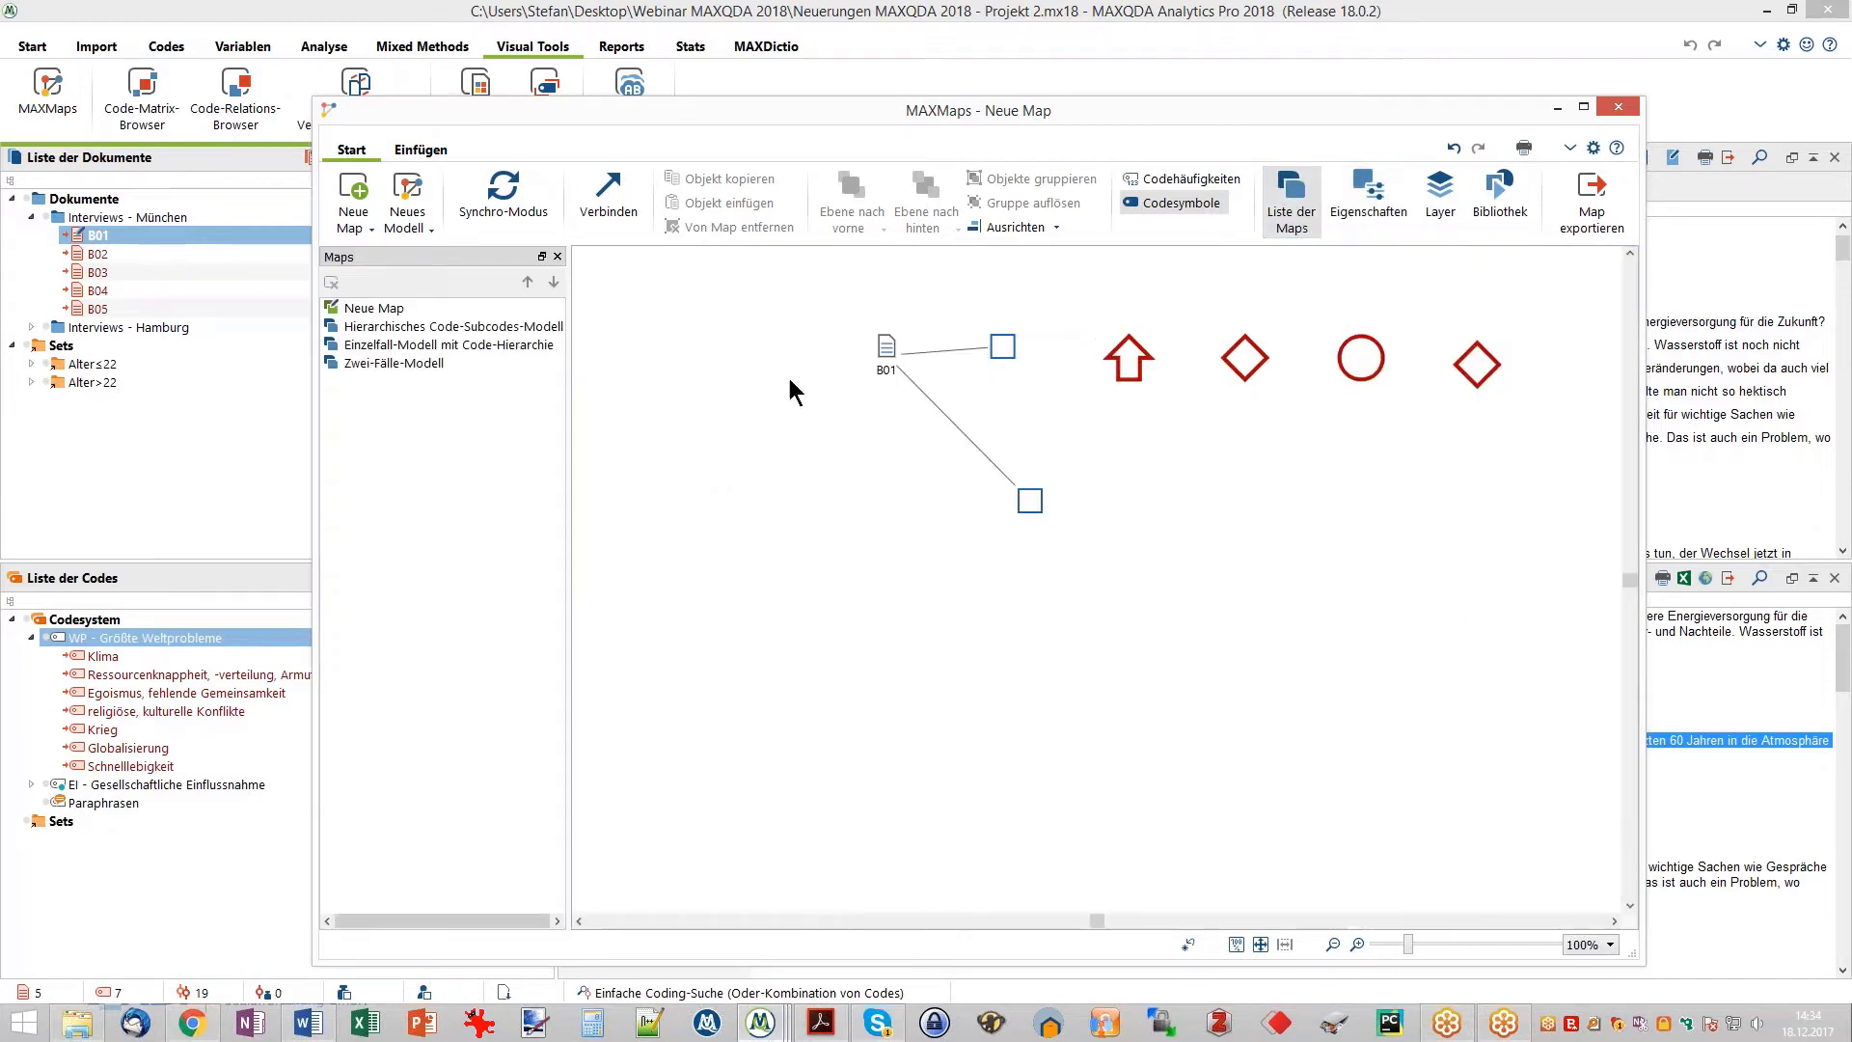
{"action": "left_click", "coordinate": [372, 363]}
{"action": "left_click", "coordinate": [1043, 687]}
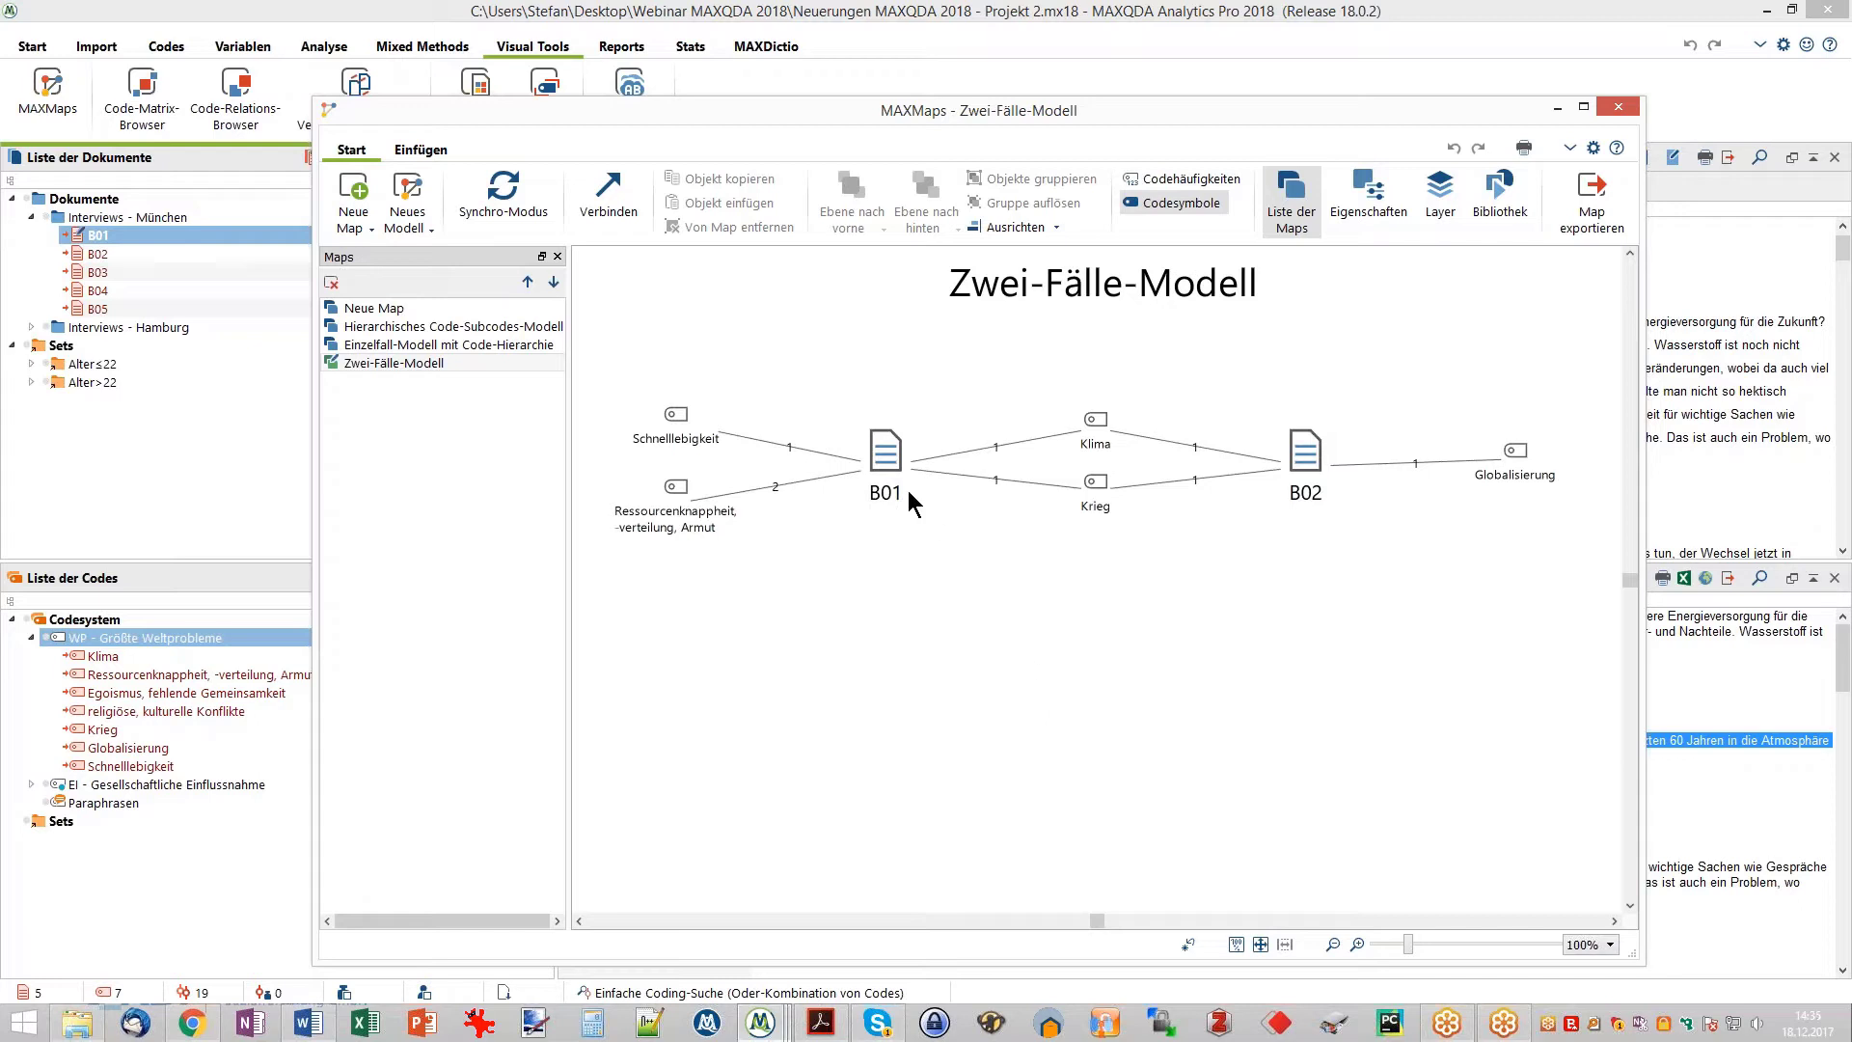
- Examine in the Zwei-Fälle-Modell which codes belong only to B01, only to B02, and to both documents
{"action": "left_click", "coordinate": [881, 461]}
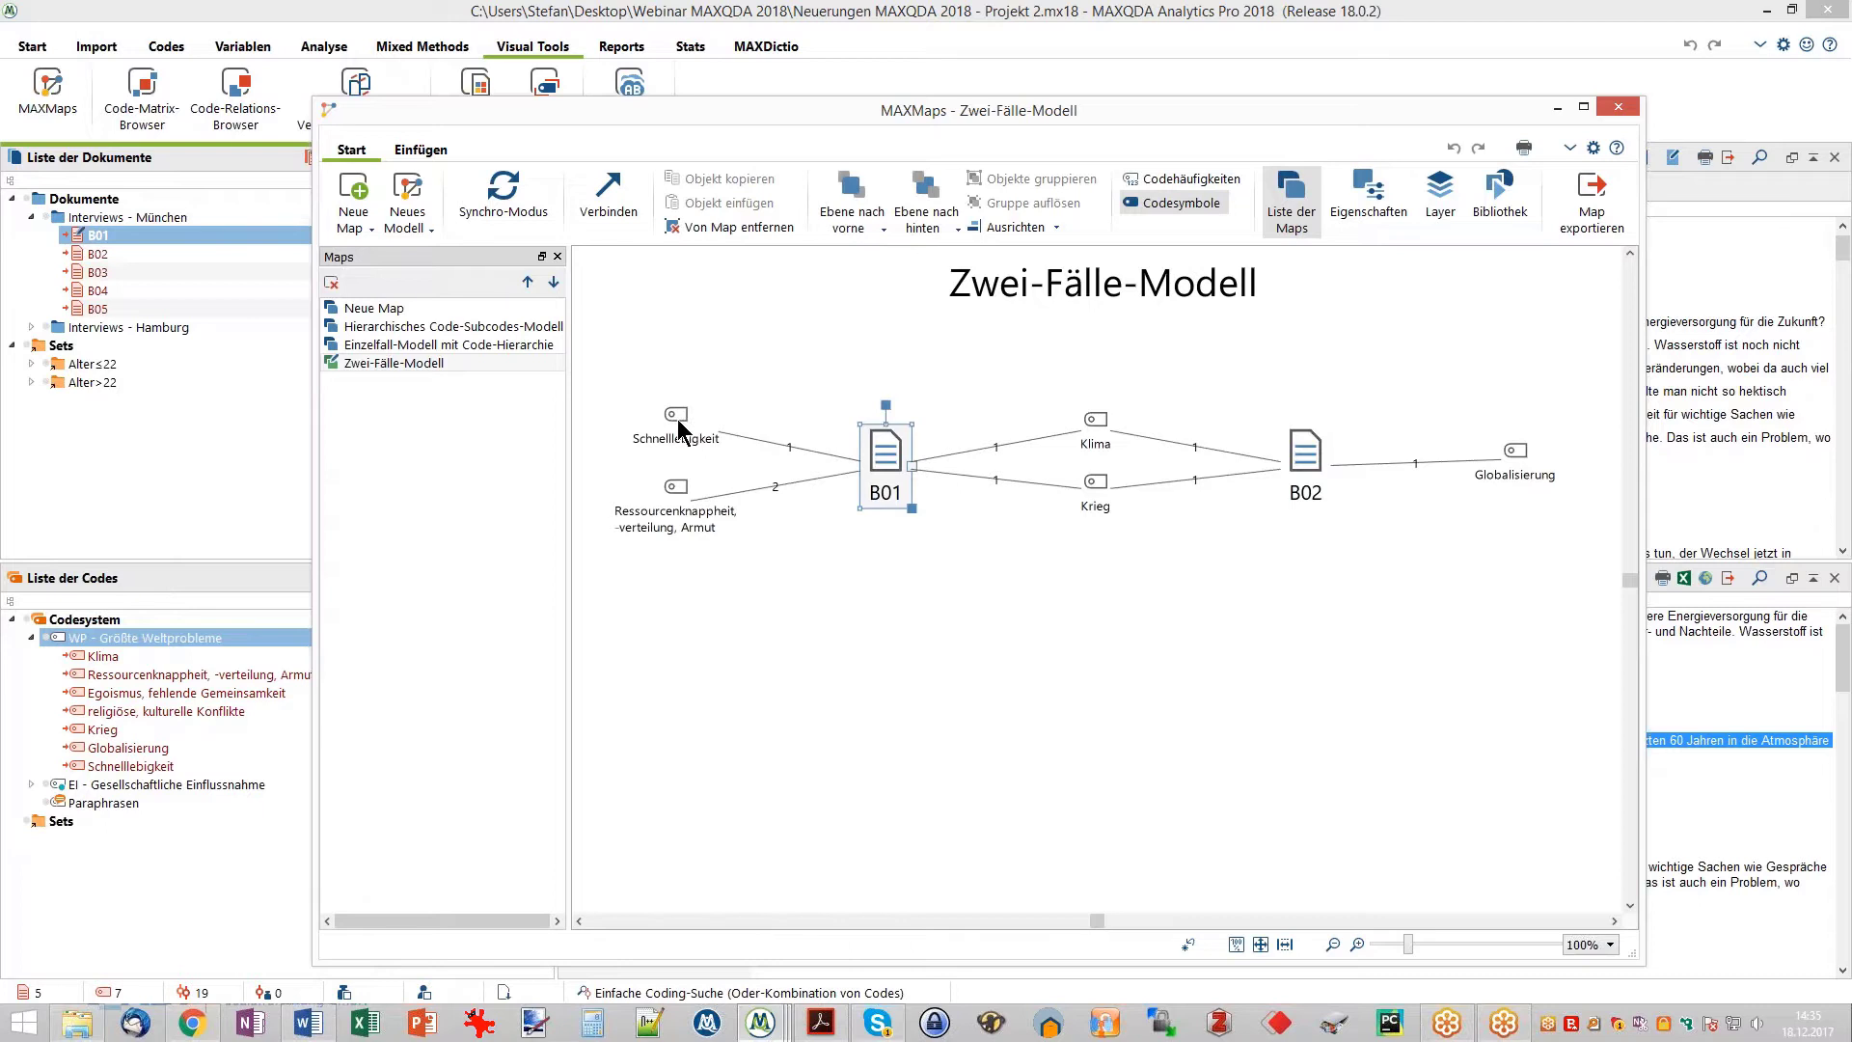
{"action": "left_click", "coordinate": [672, 518]}
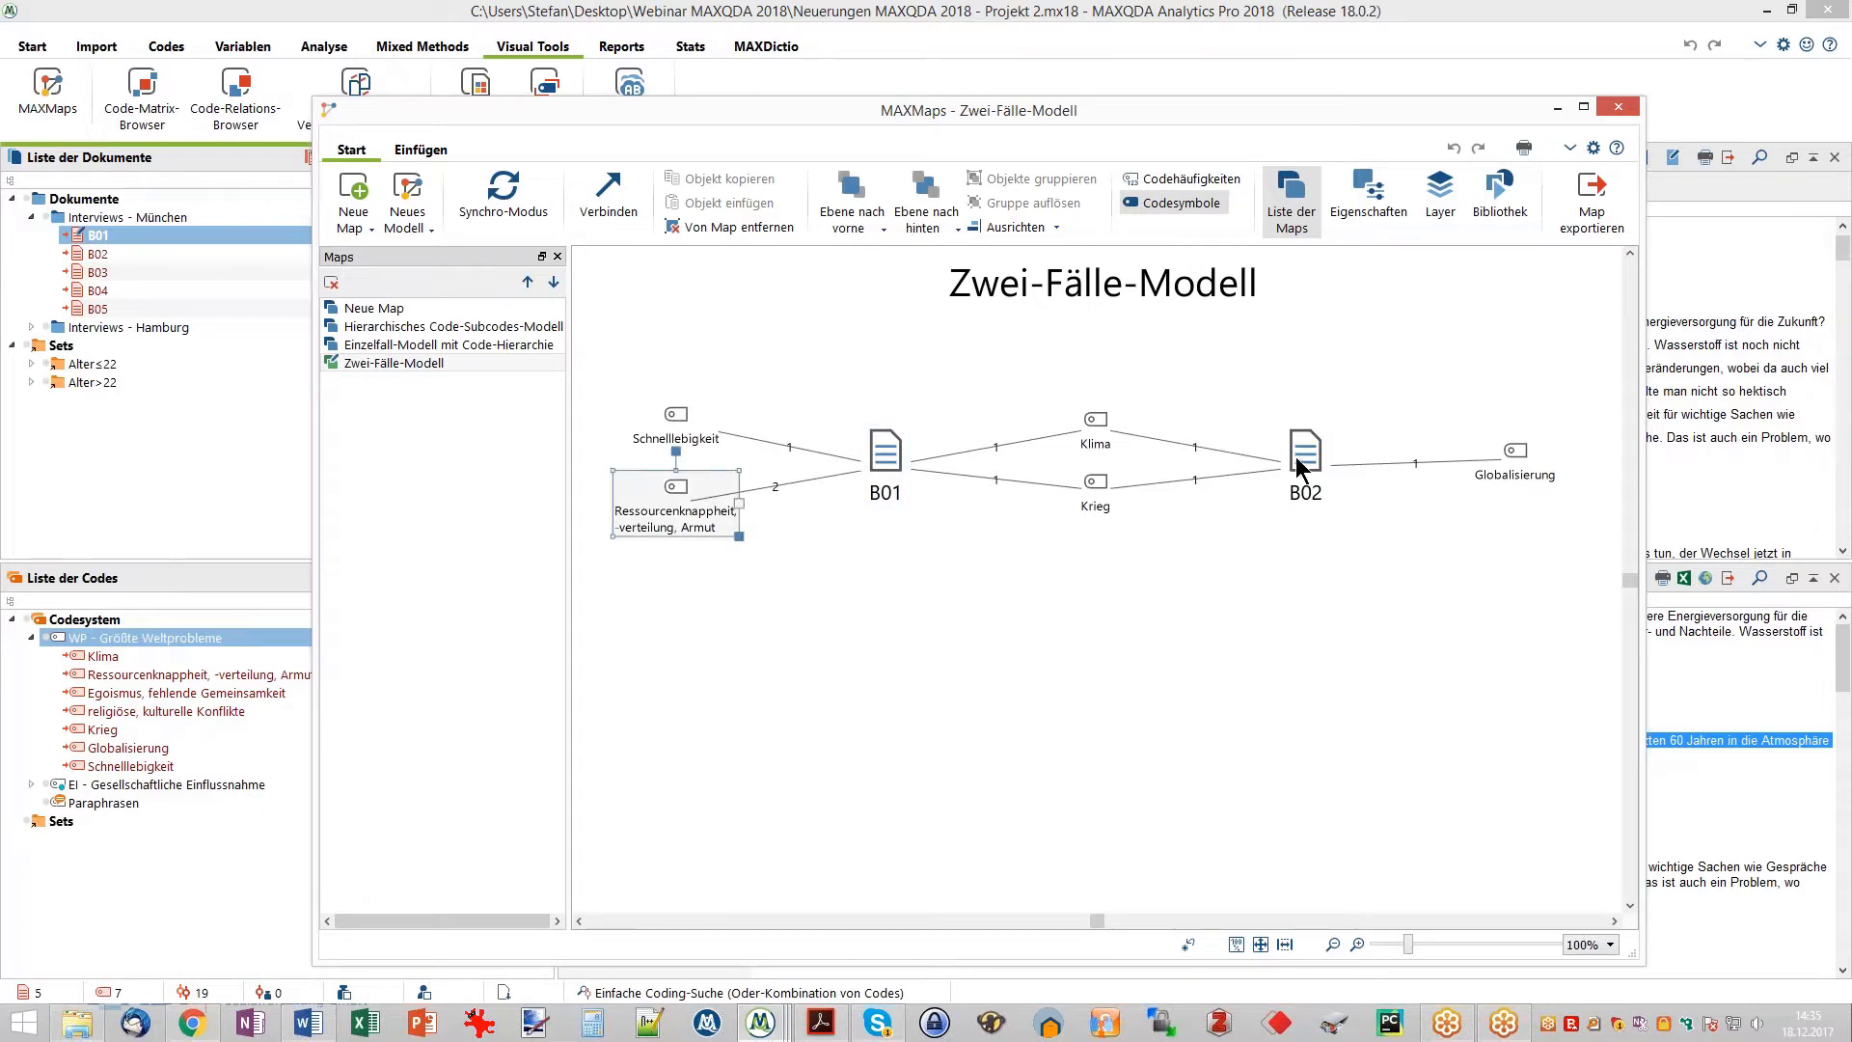
{"action": "left_click", "coordinate": [1514, 477]}
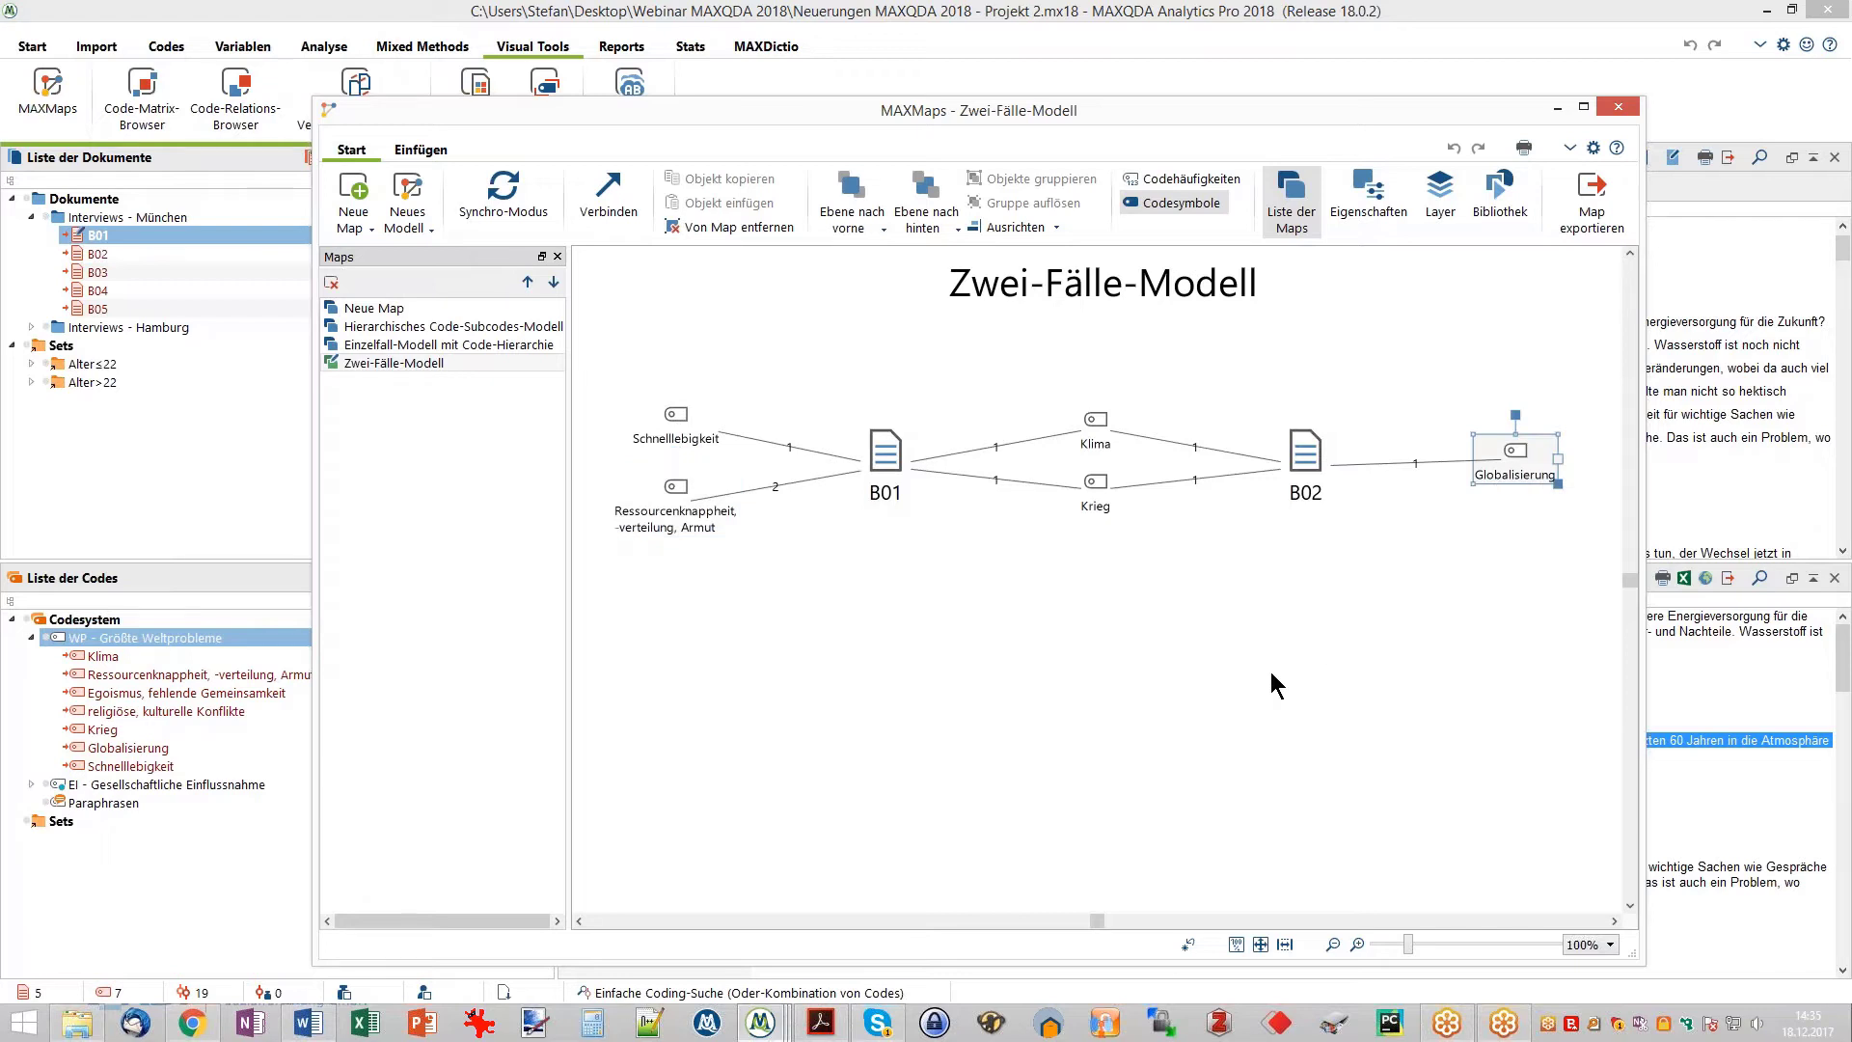
{"action": "left_click", "coordinate": [1242, 647]}
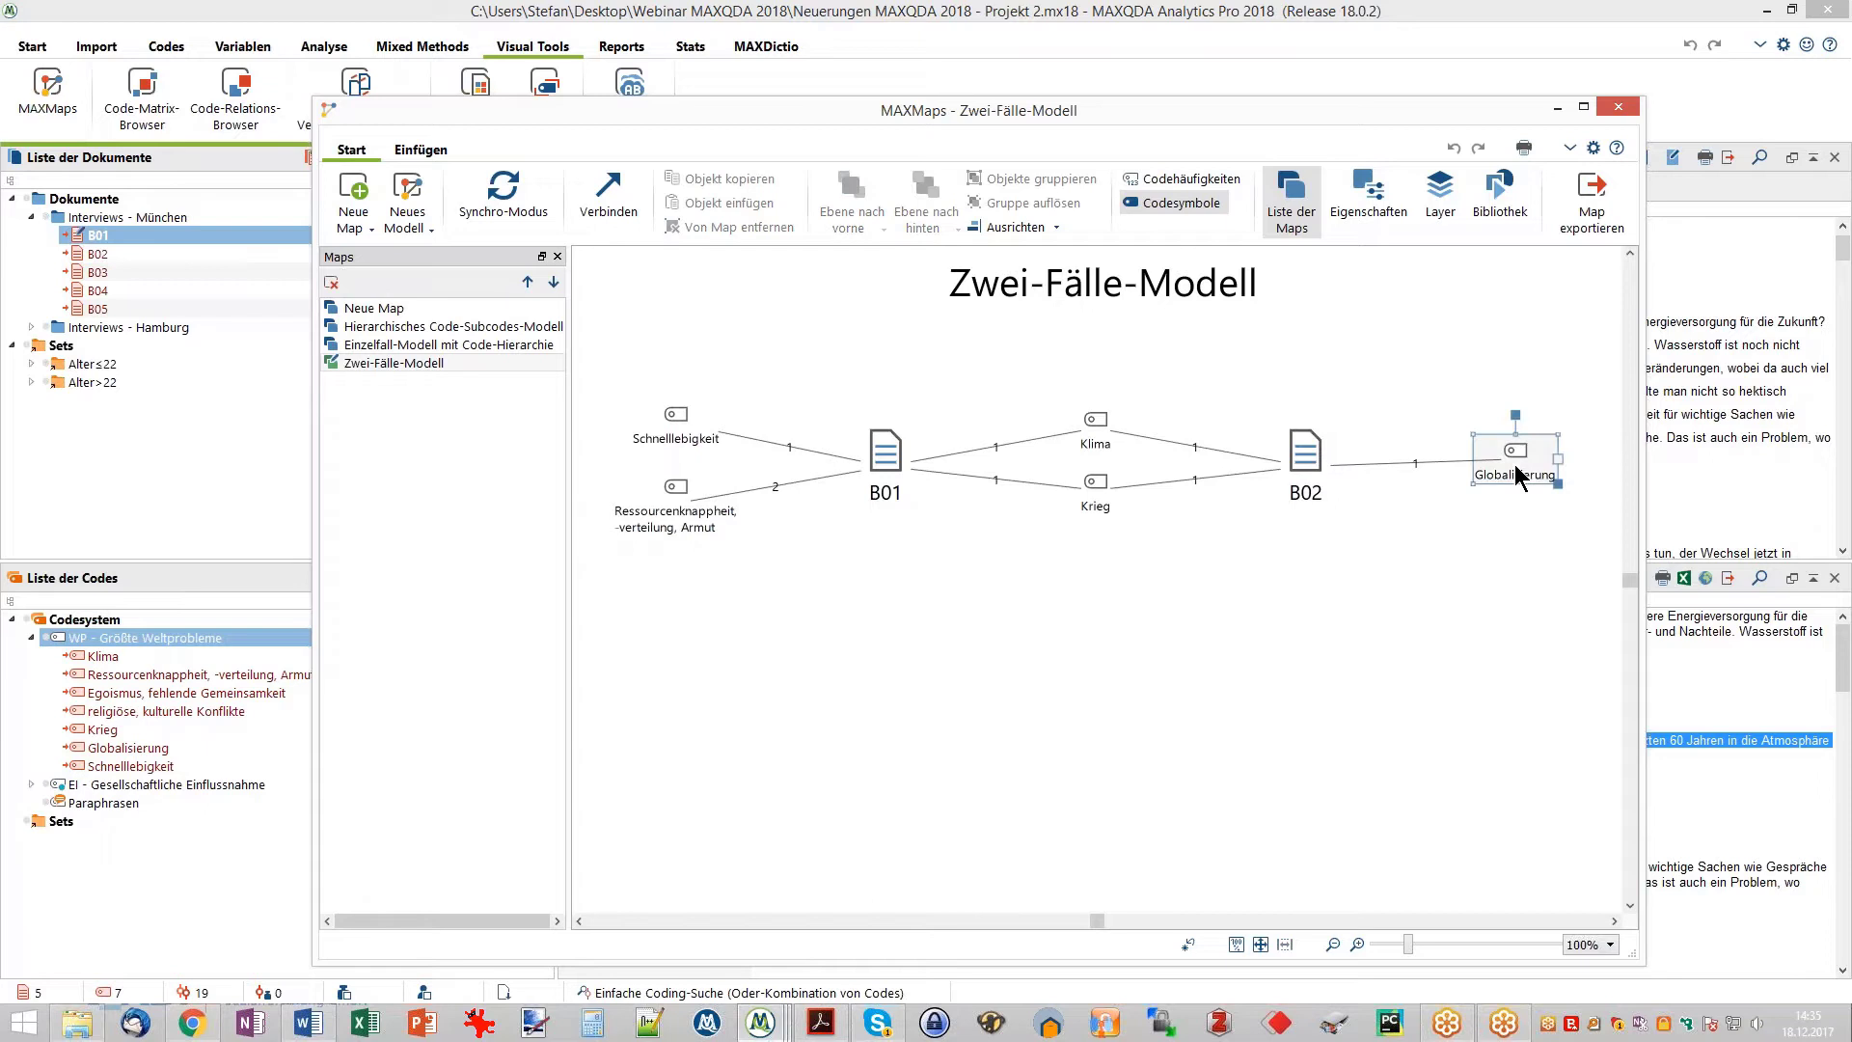
{"action": "left_click_drag", "start_coordinate": [733, 575], "coordinate": [629, 396]}
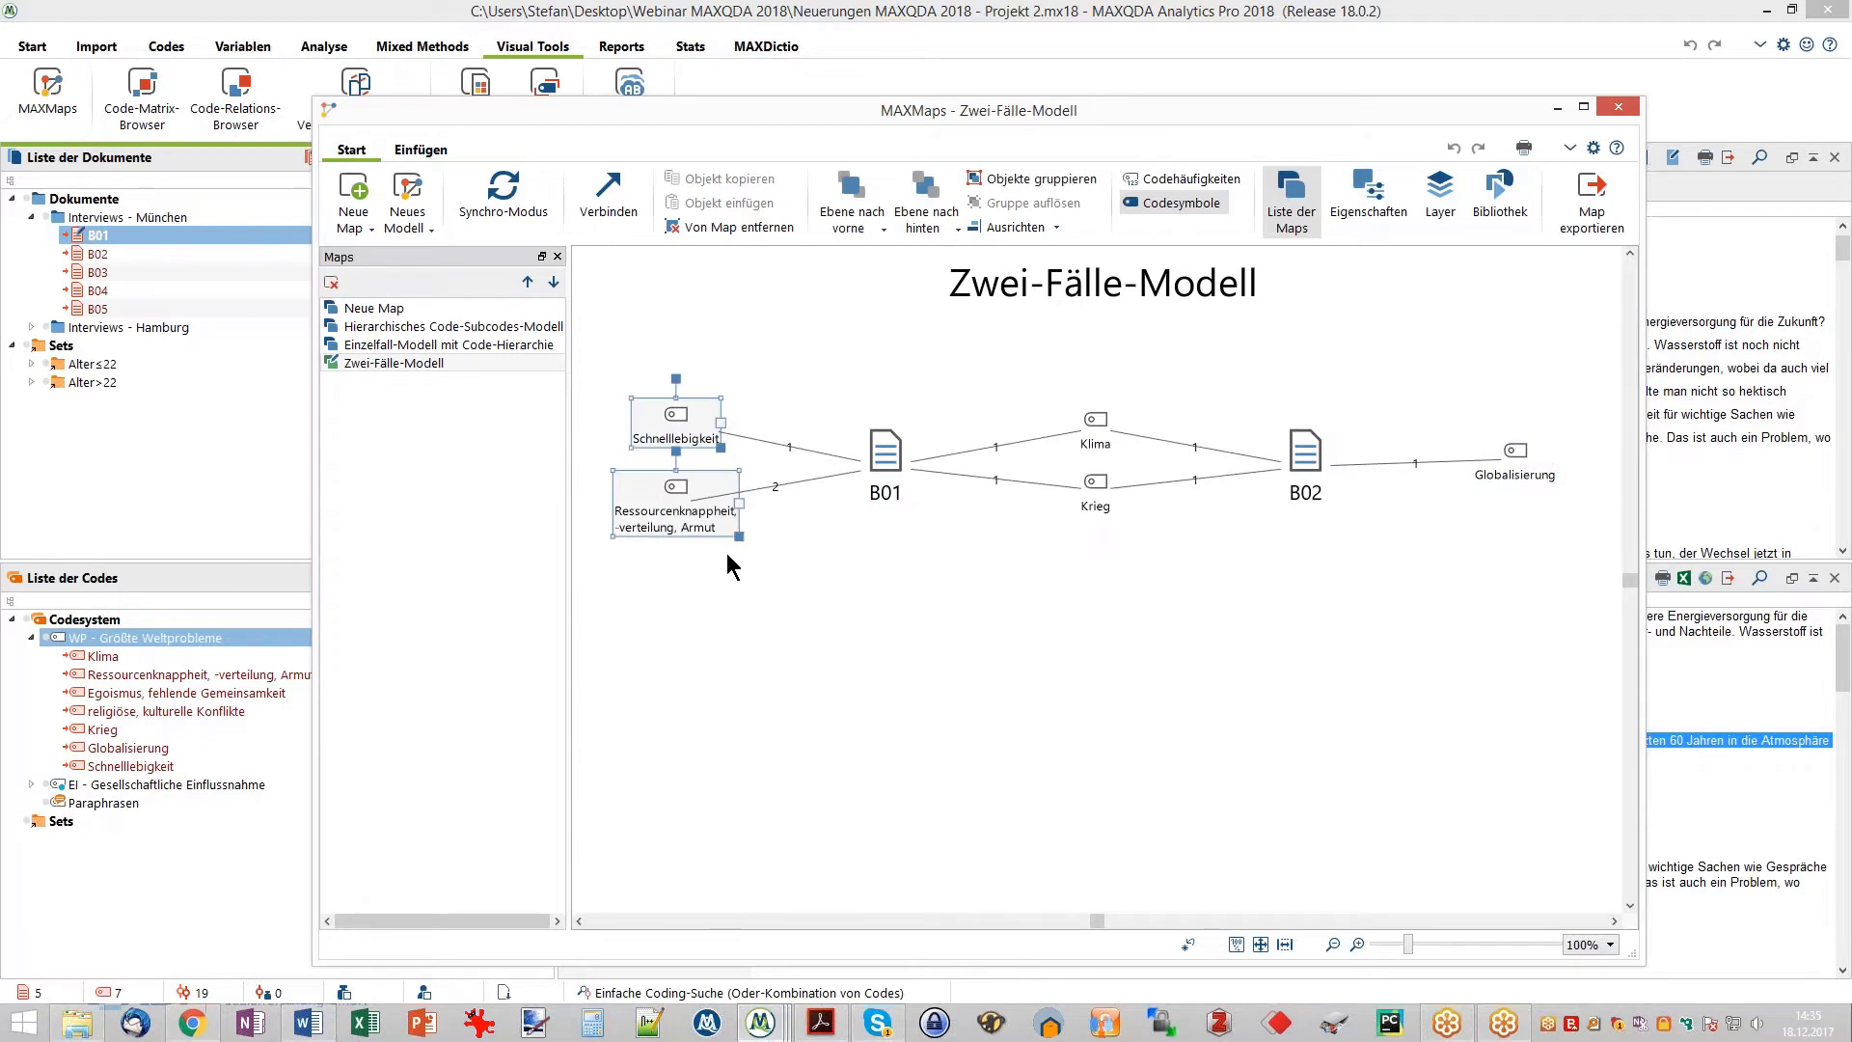
{"action": "left_click", "coordinate": [847, 650]}
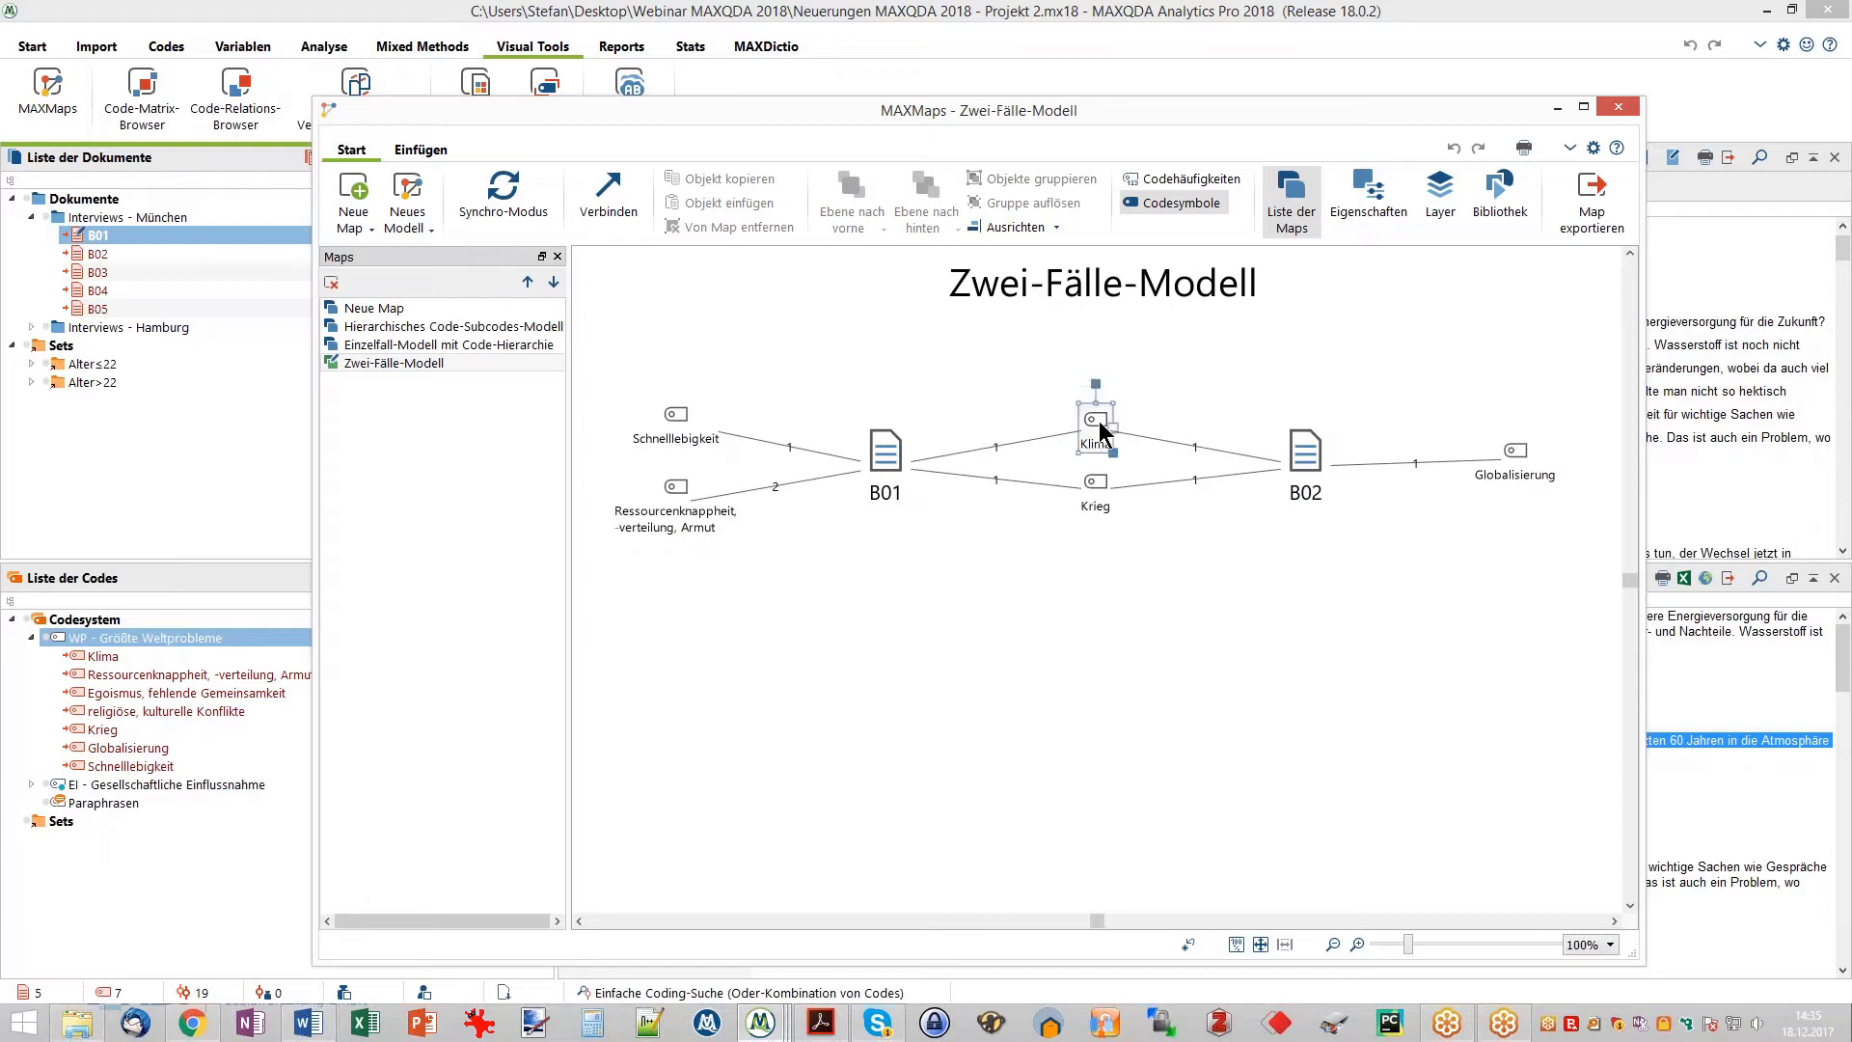
{"action": "left_click", "coordinate": [1096, 482]}
{"action": "left_click", "coordinate": [1102, 632]}
- Create a new Zwei-Fälle-Modell map comparing documents B01 and B02, keeping the proposed display options
{"action": "left_click", "coordinate": [414, 214]}
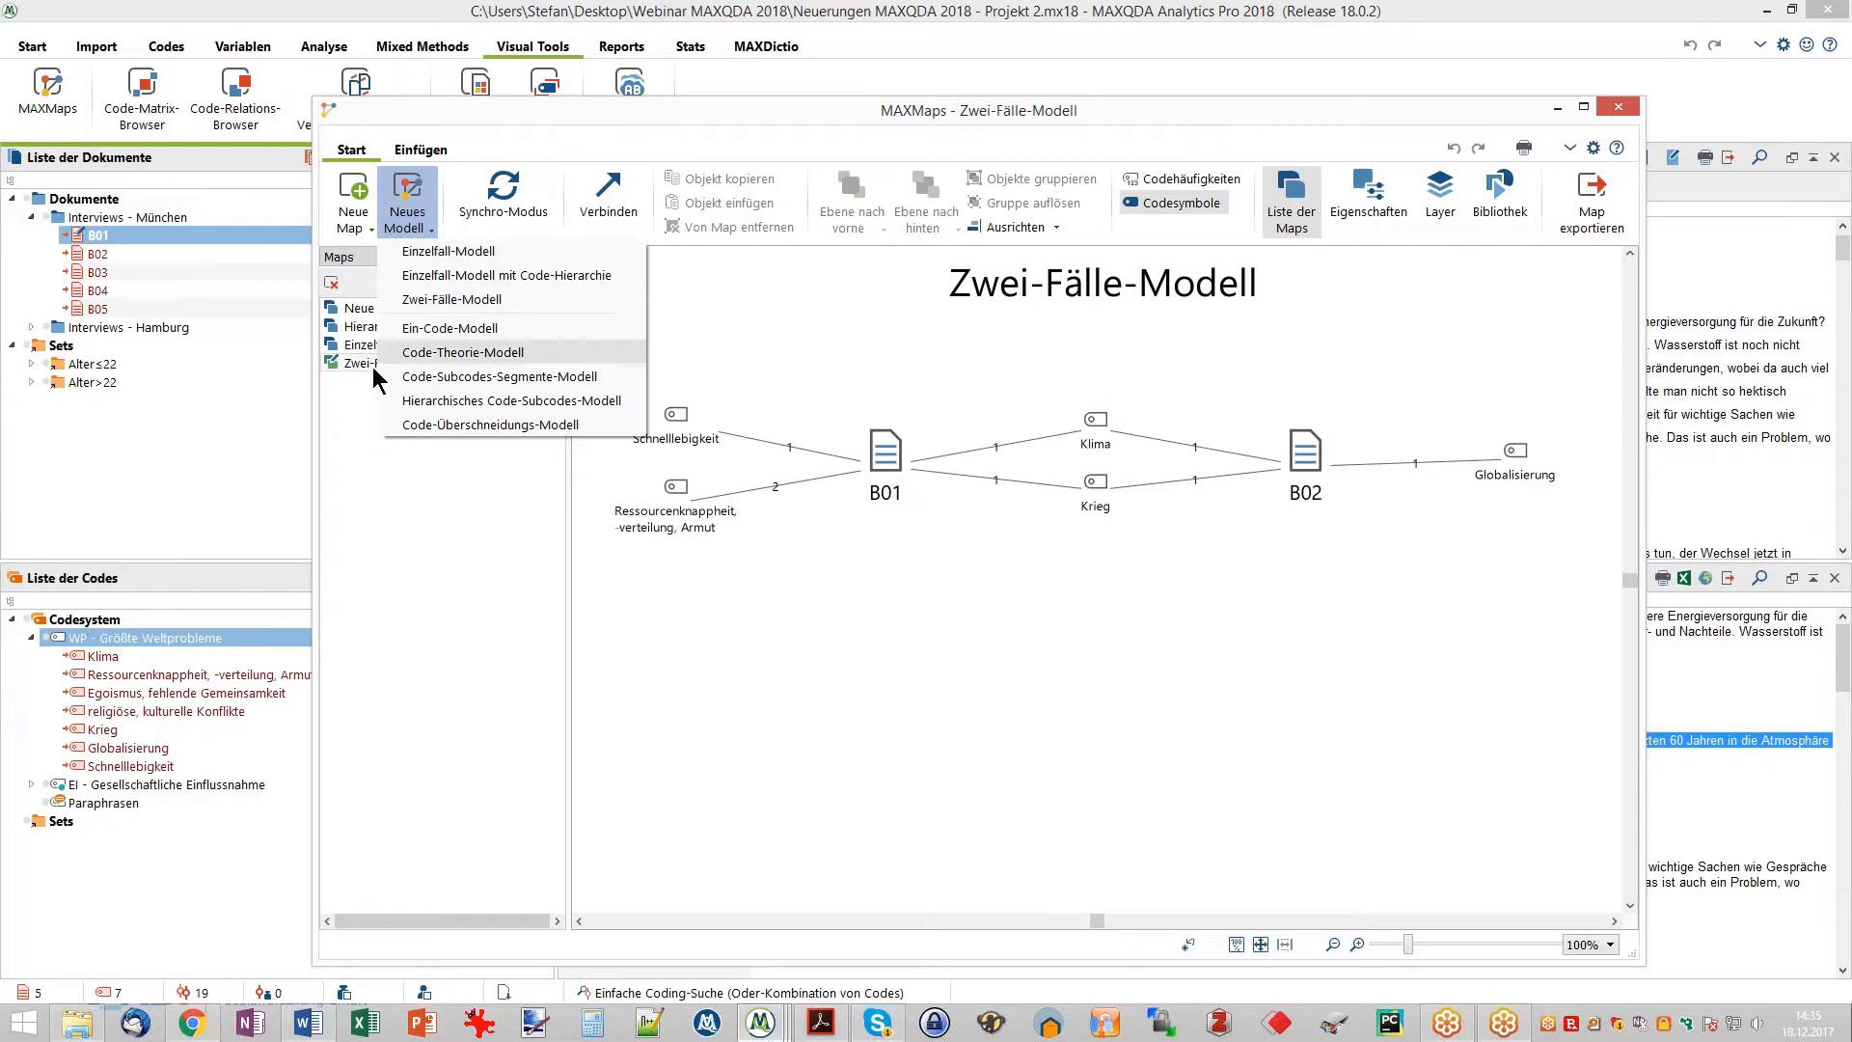
{"action": "left_click", "coordinate": [426, 299]}
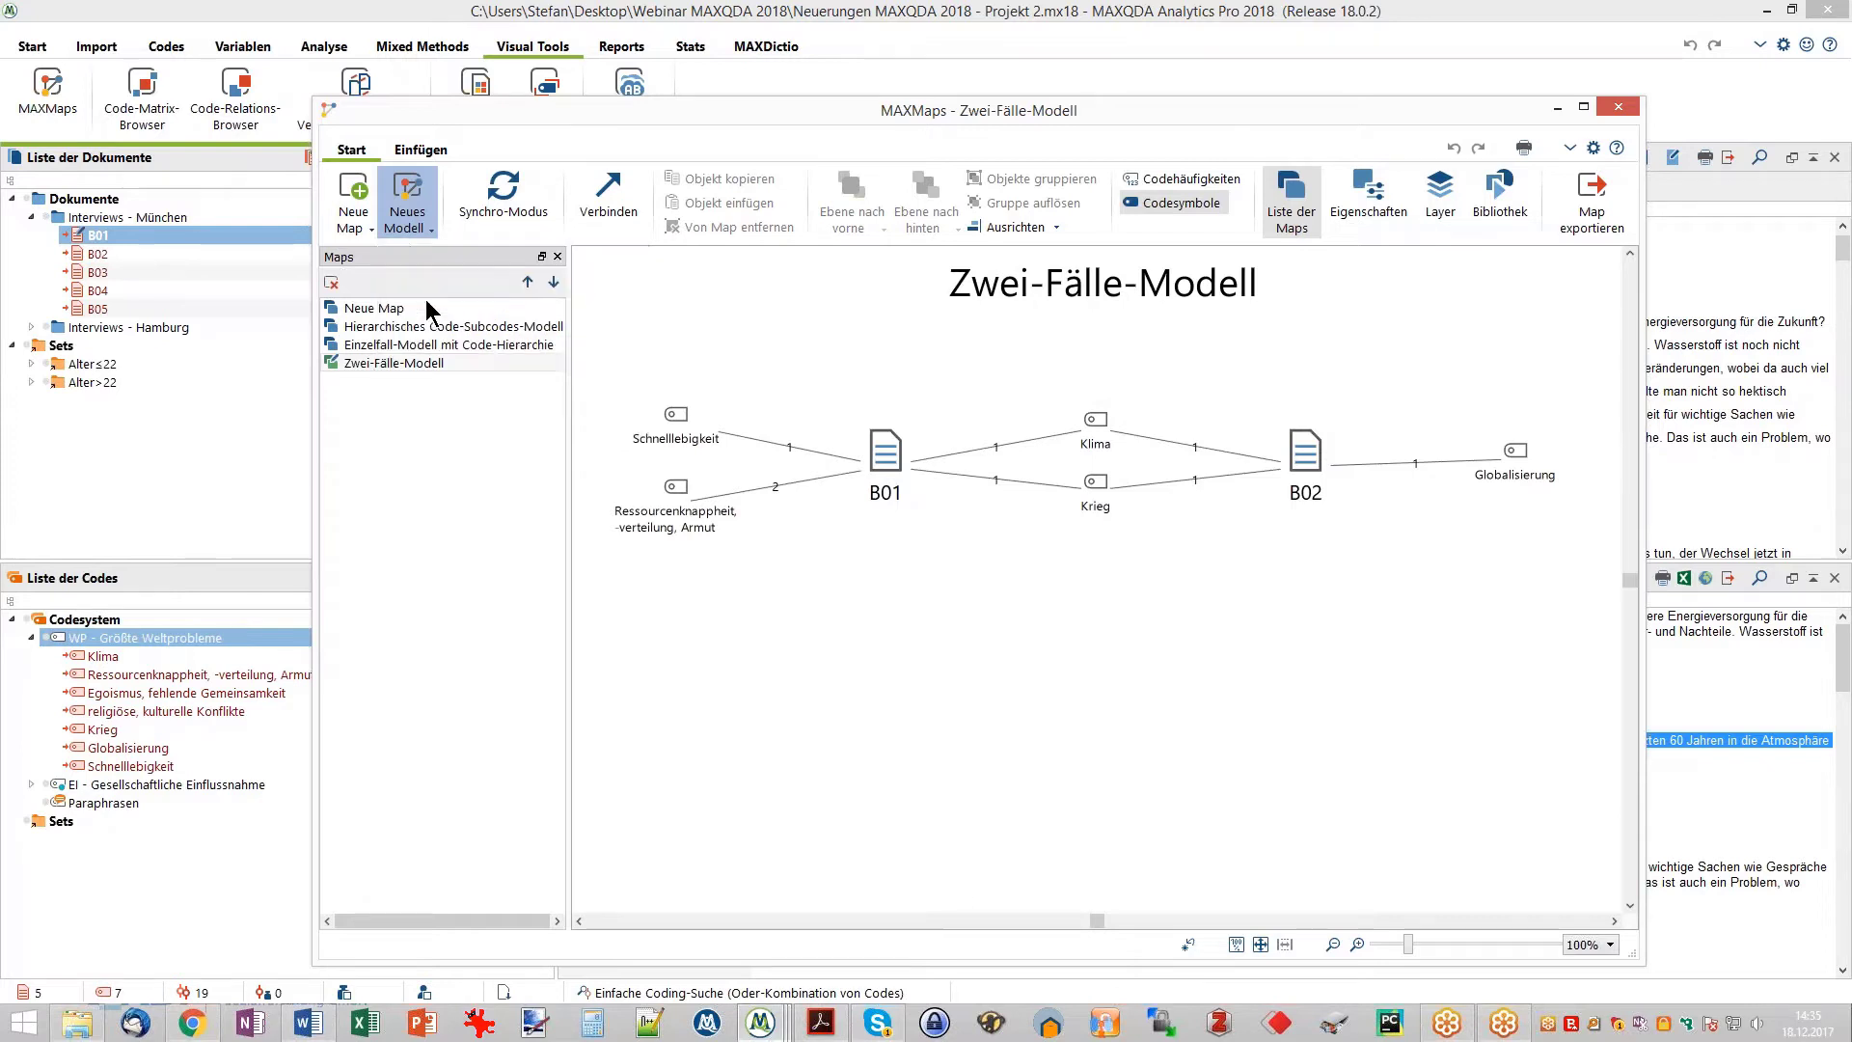
{"action": "left_click", "coordinate": [153, 236]}
{"action": "left_click_drag", "start_coordinate": [153, 236], "coordinate": [787, 482]}
{"action": "left_click_drag", "start_coordinate": [96, 254], "coordinate": [1180, 492]}
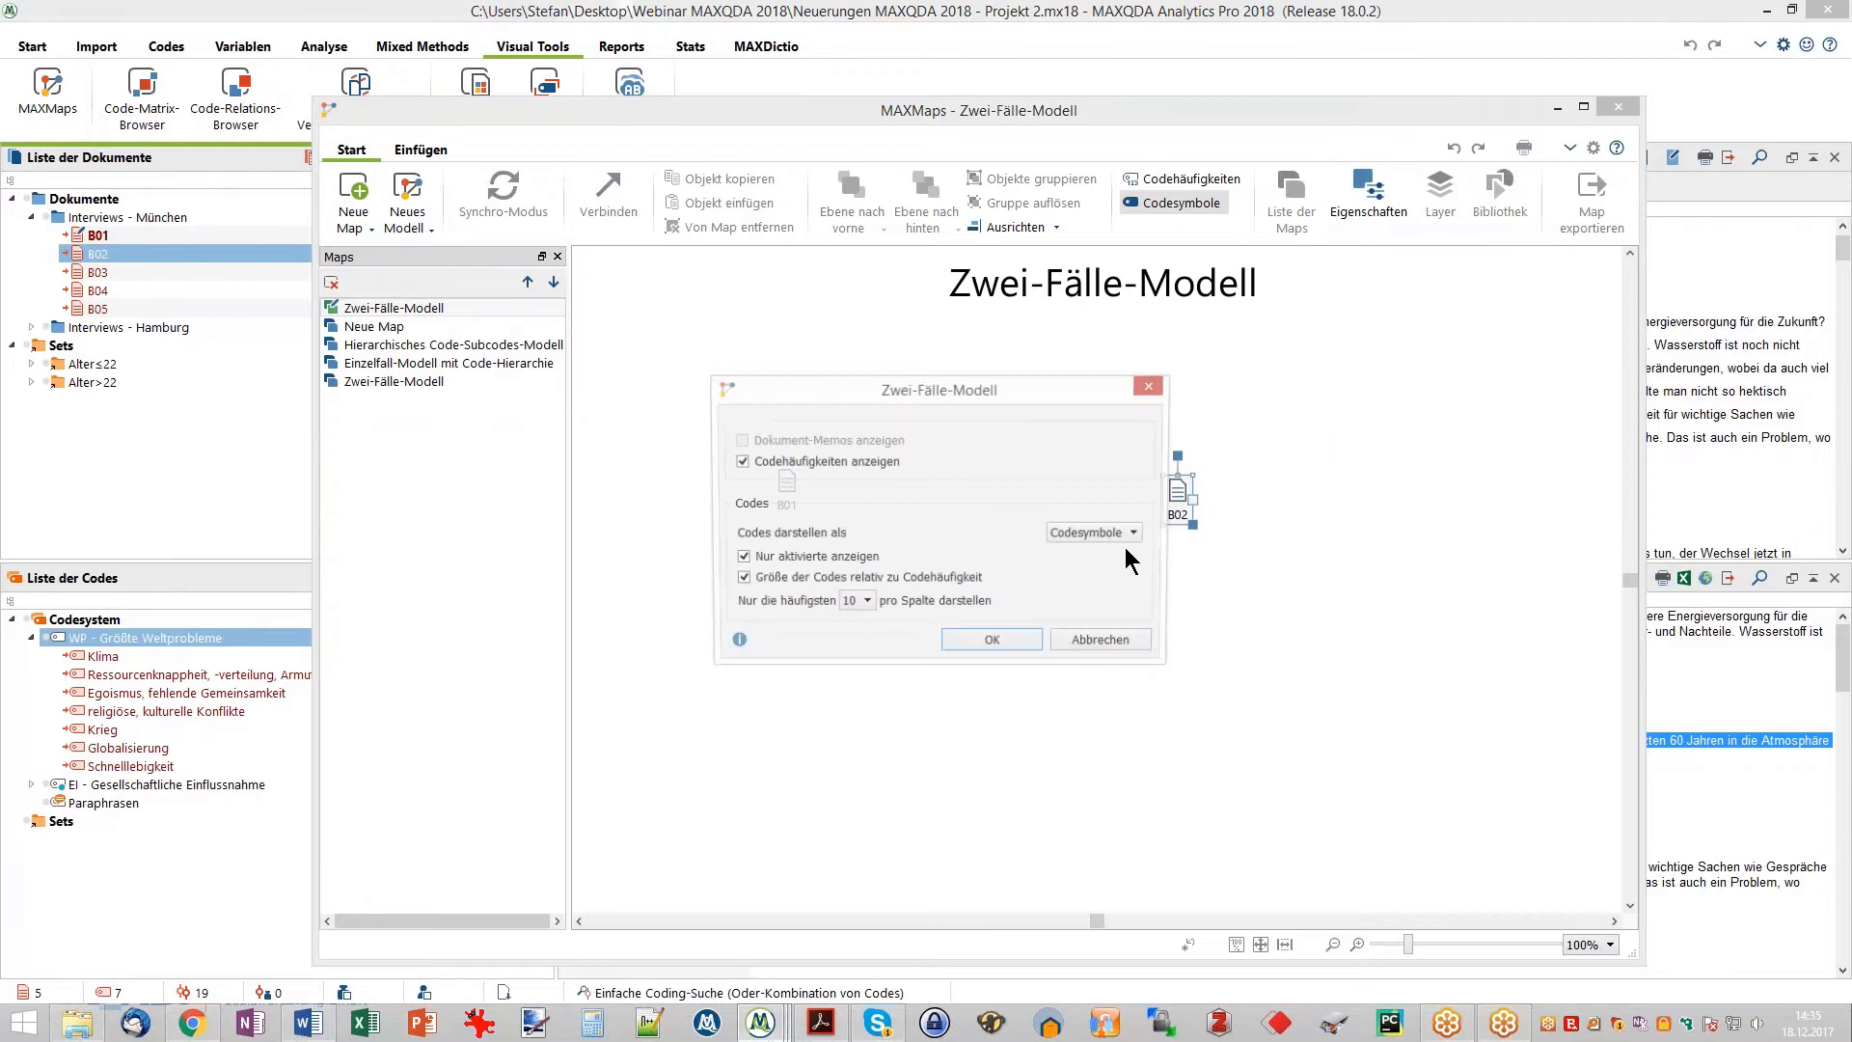
{"action": "left_click", "coordinate": [993, 643]}
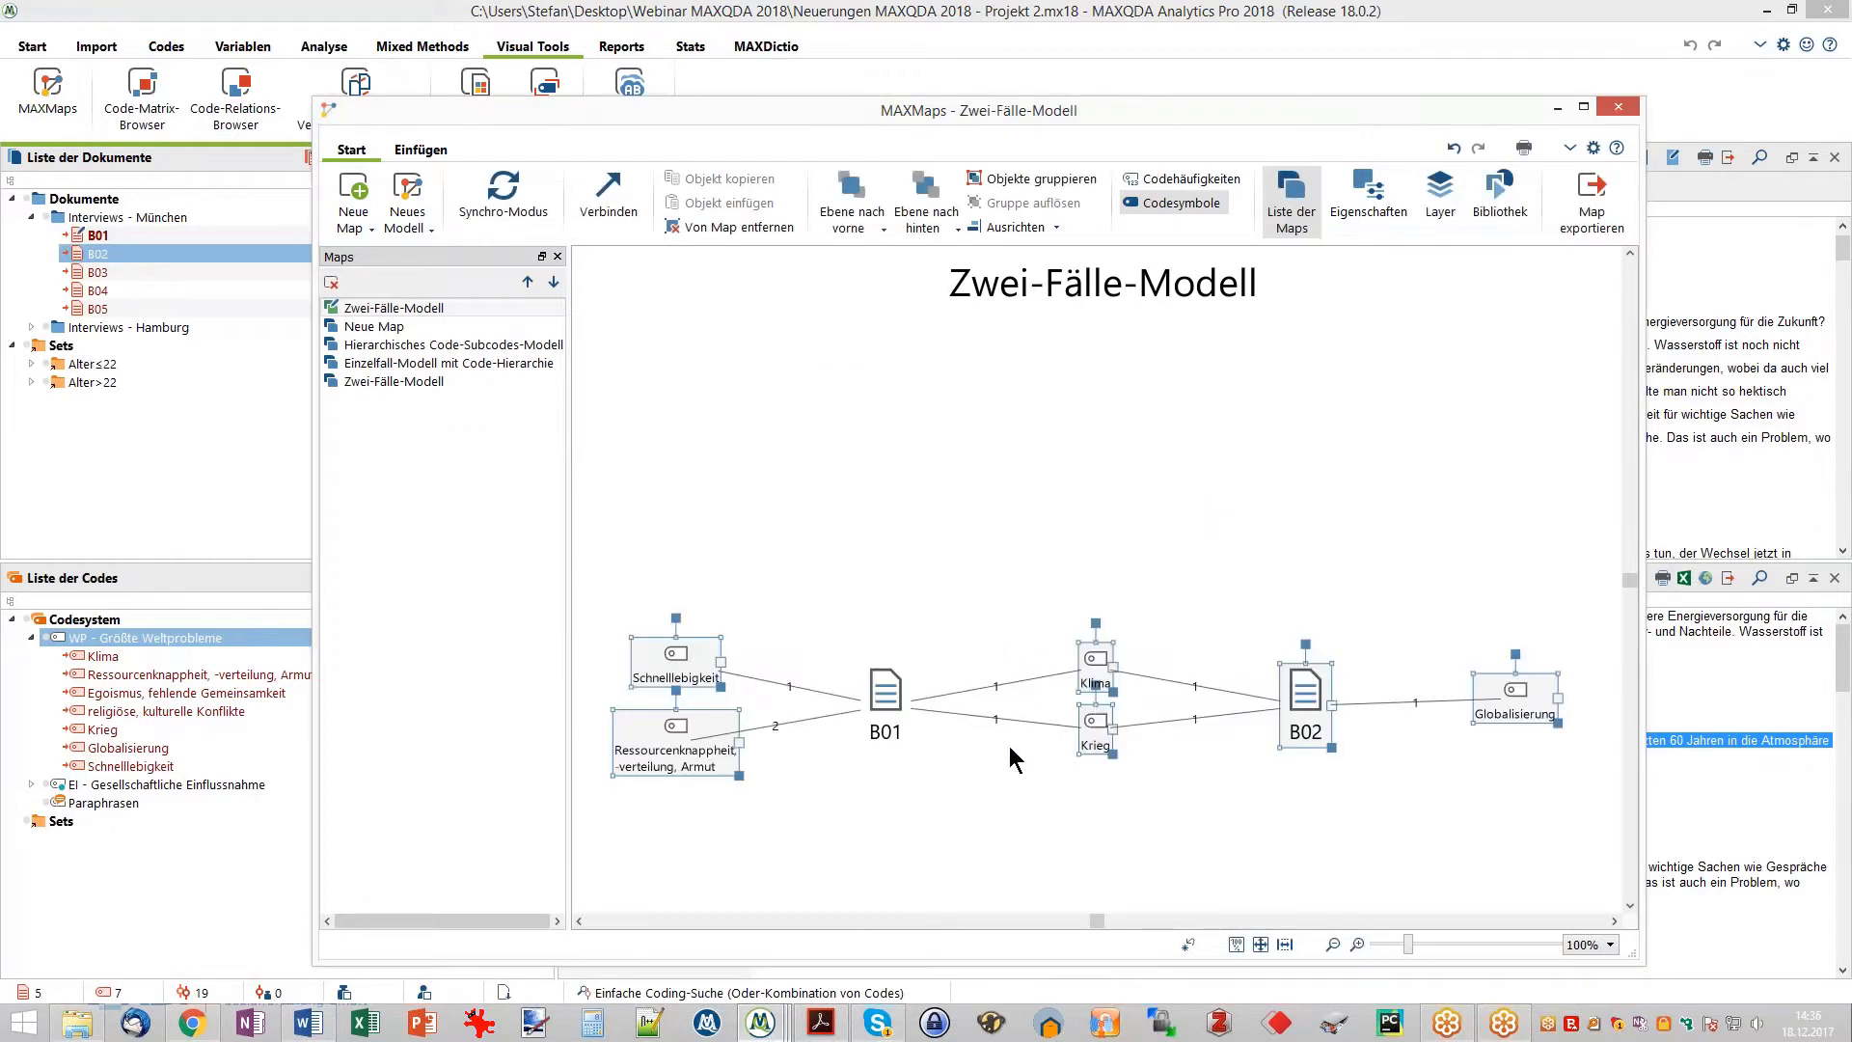
- Move the whole two-case model up to just below the map title and leave nothing selected
{"action": "left_click_drag", "start_coordinate": [891, 714], "coordinate": [886, 449]}
{"action": "left_click", "coordinate": [917, 675]}
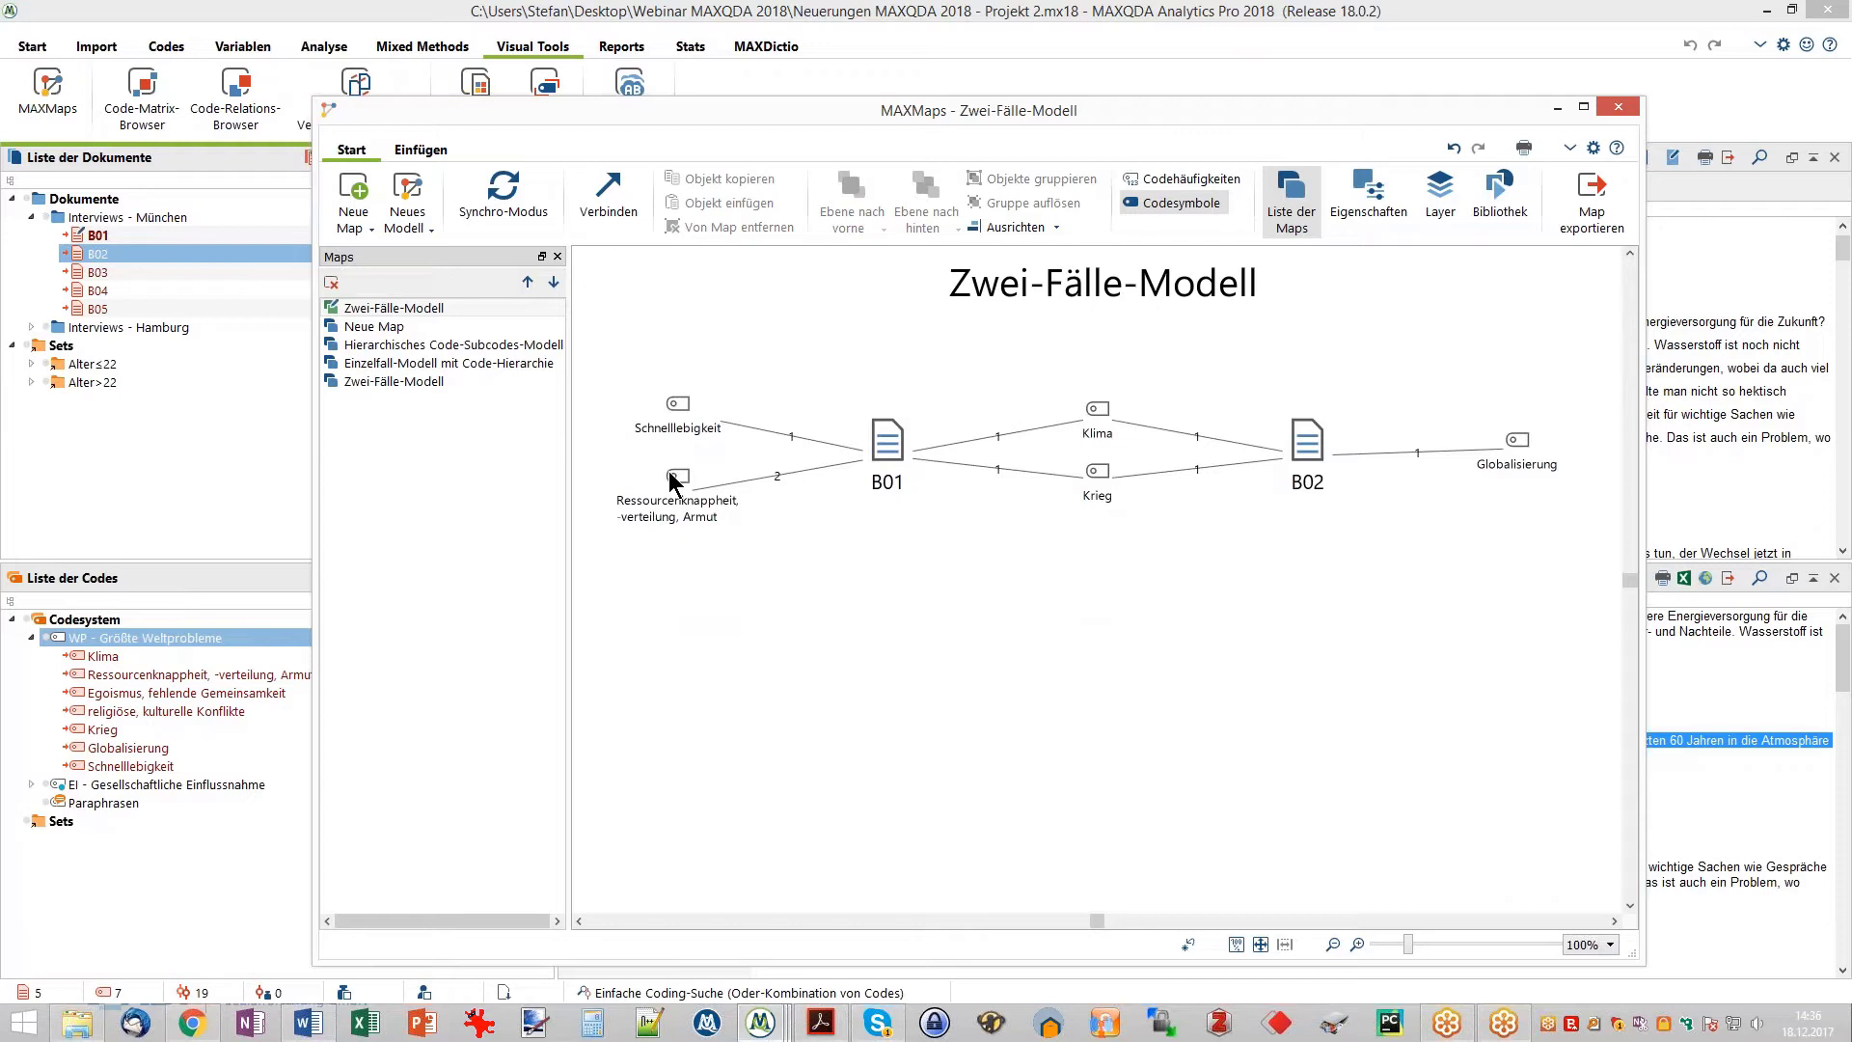
{"action": "left_click", "coordinate": [683, 504]}
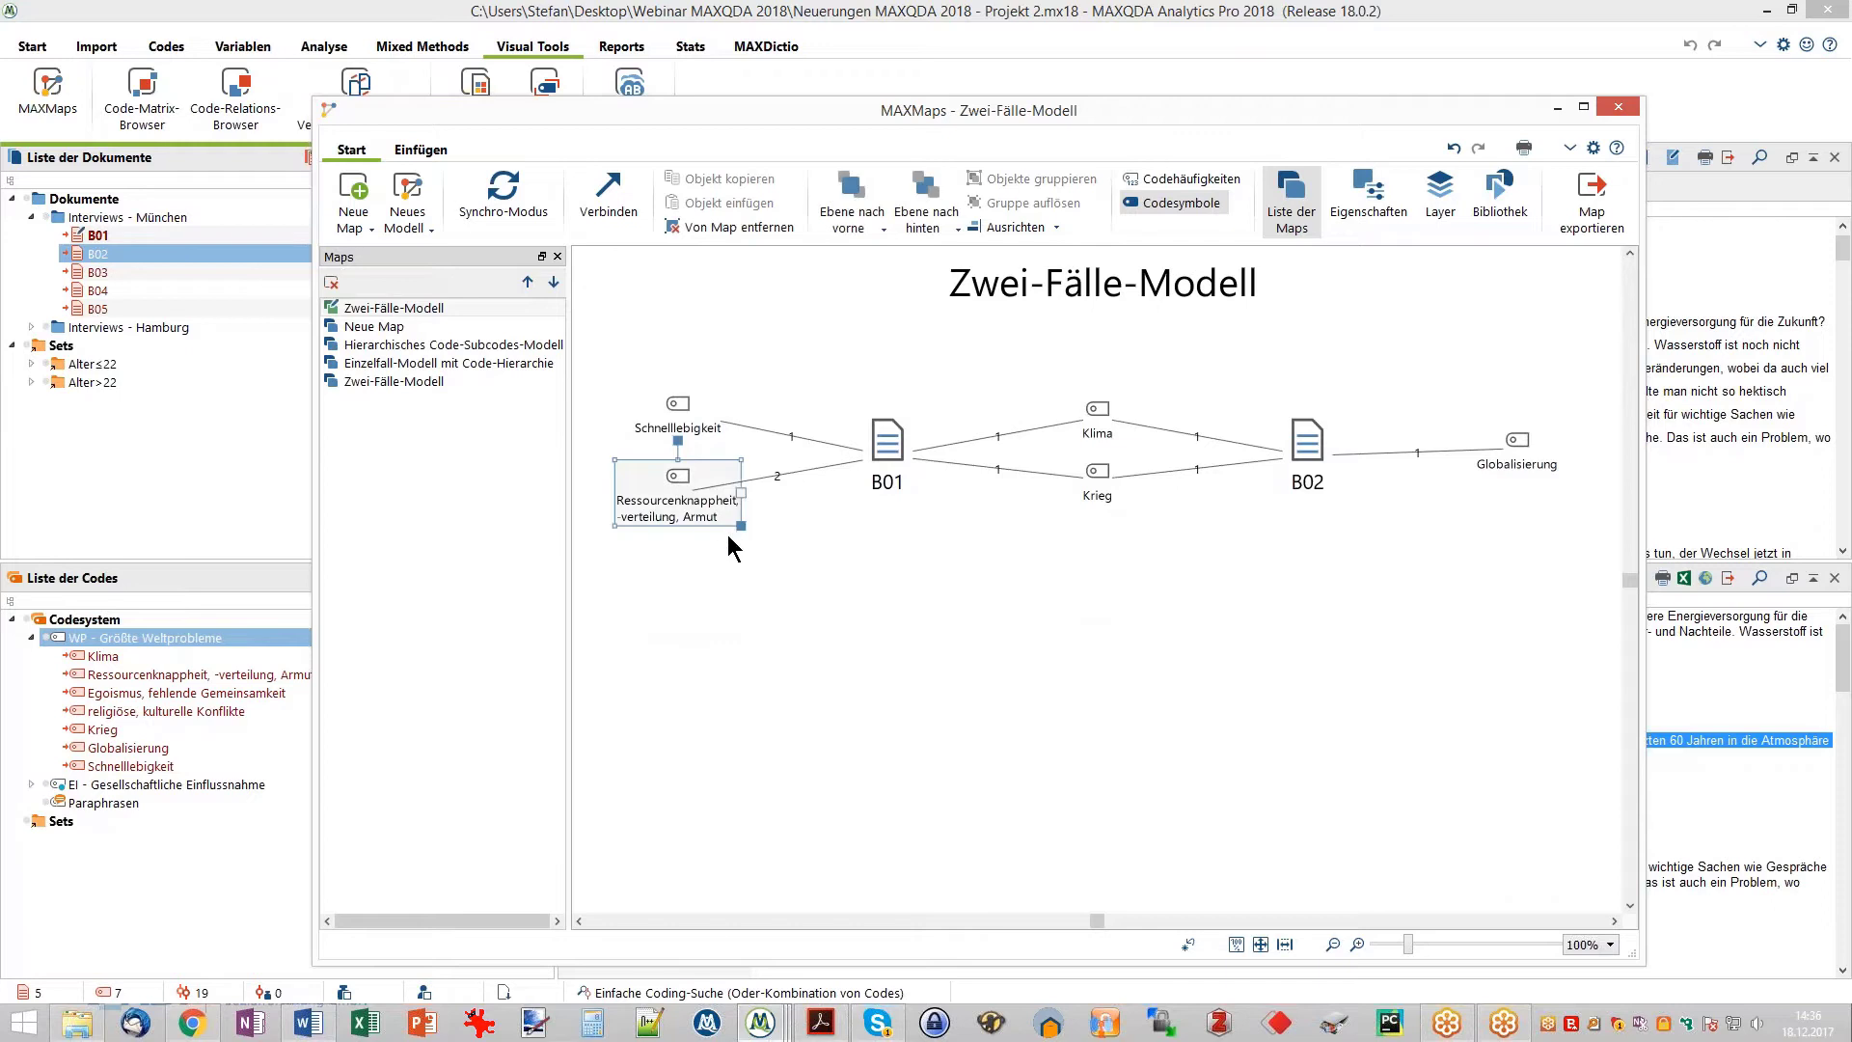
{"action": "left_click", "coordinate": [733, 584]}
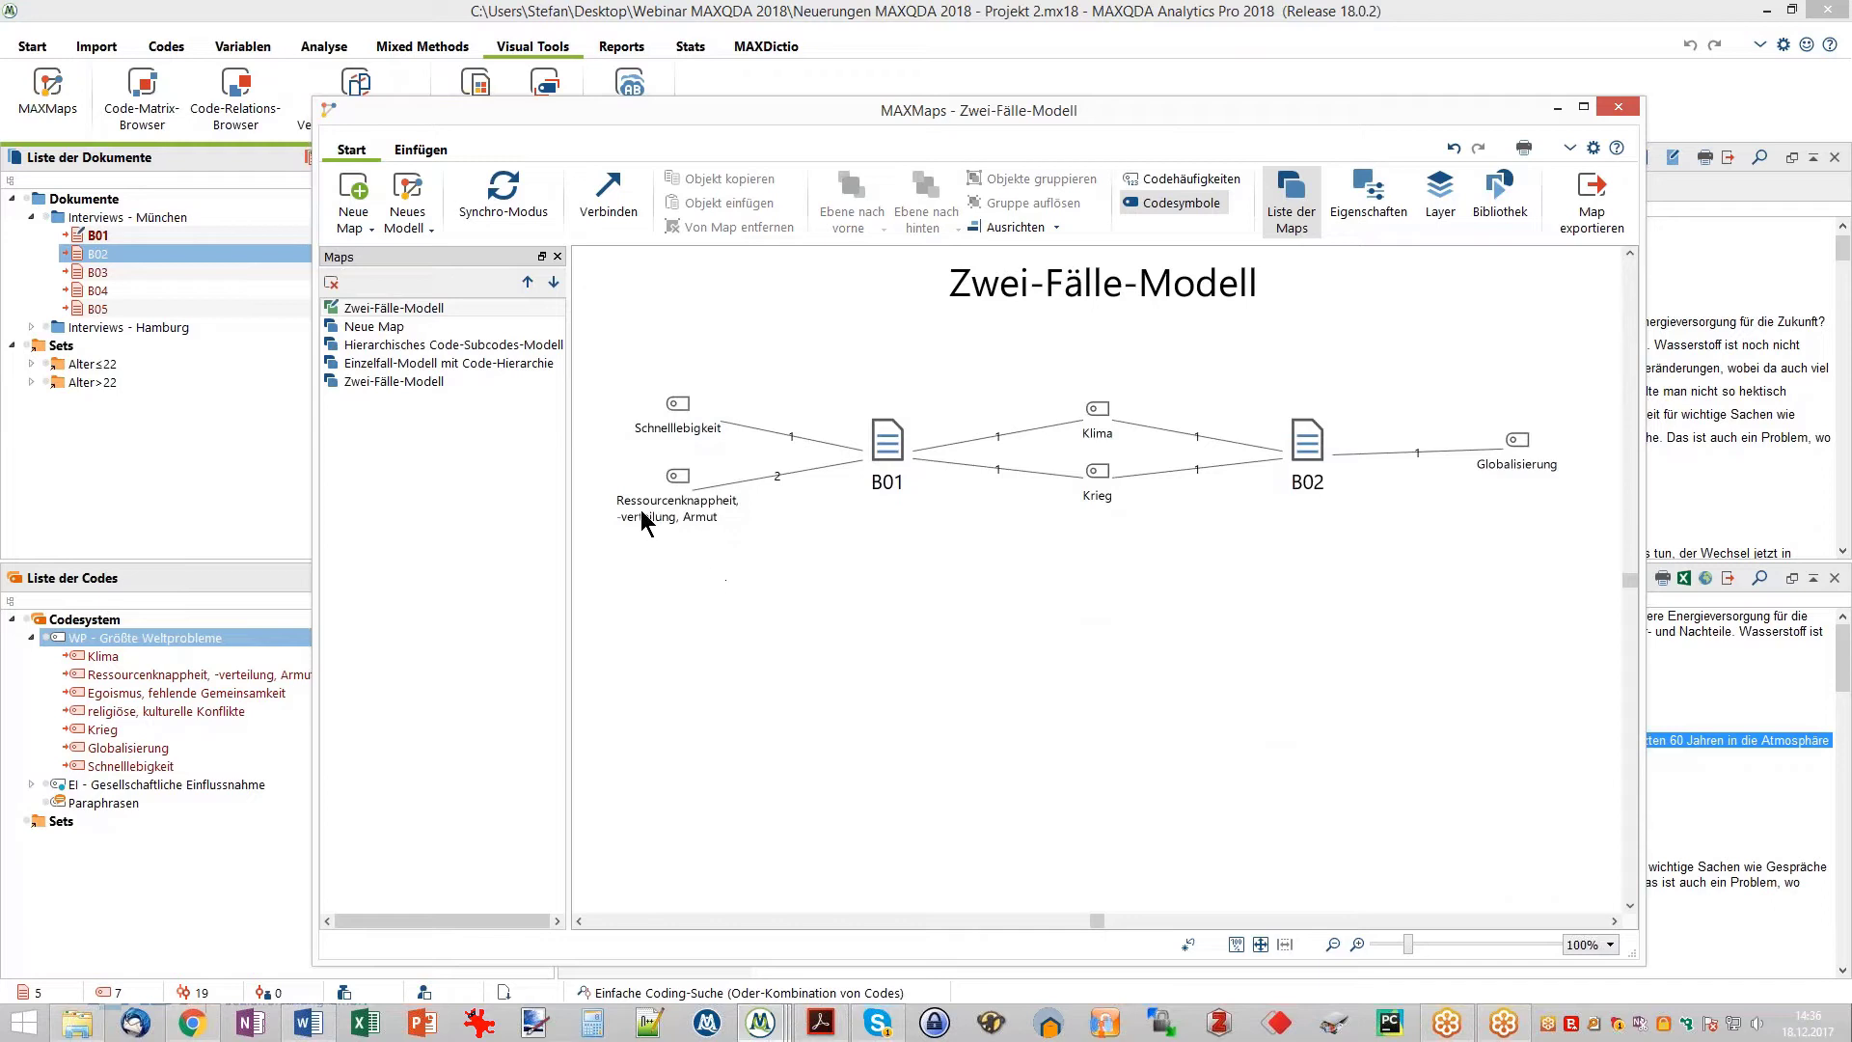
- Examine how codes branch from B01 in the Einzelfall-Modell mit Code-Hierarchie map and open the Hierarchisches Code-Subcodes-Modell map
{"action": "left_click", "coordinate": [436, 364]}
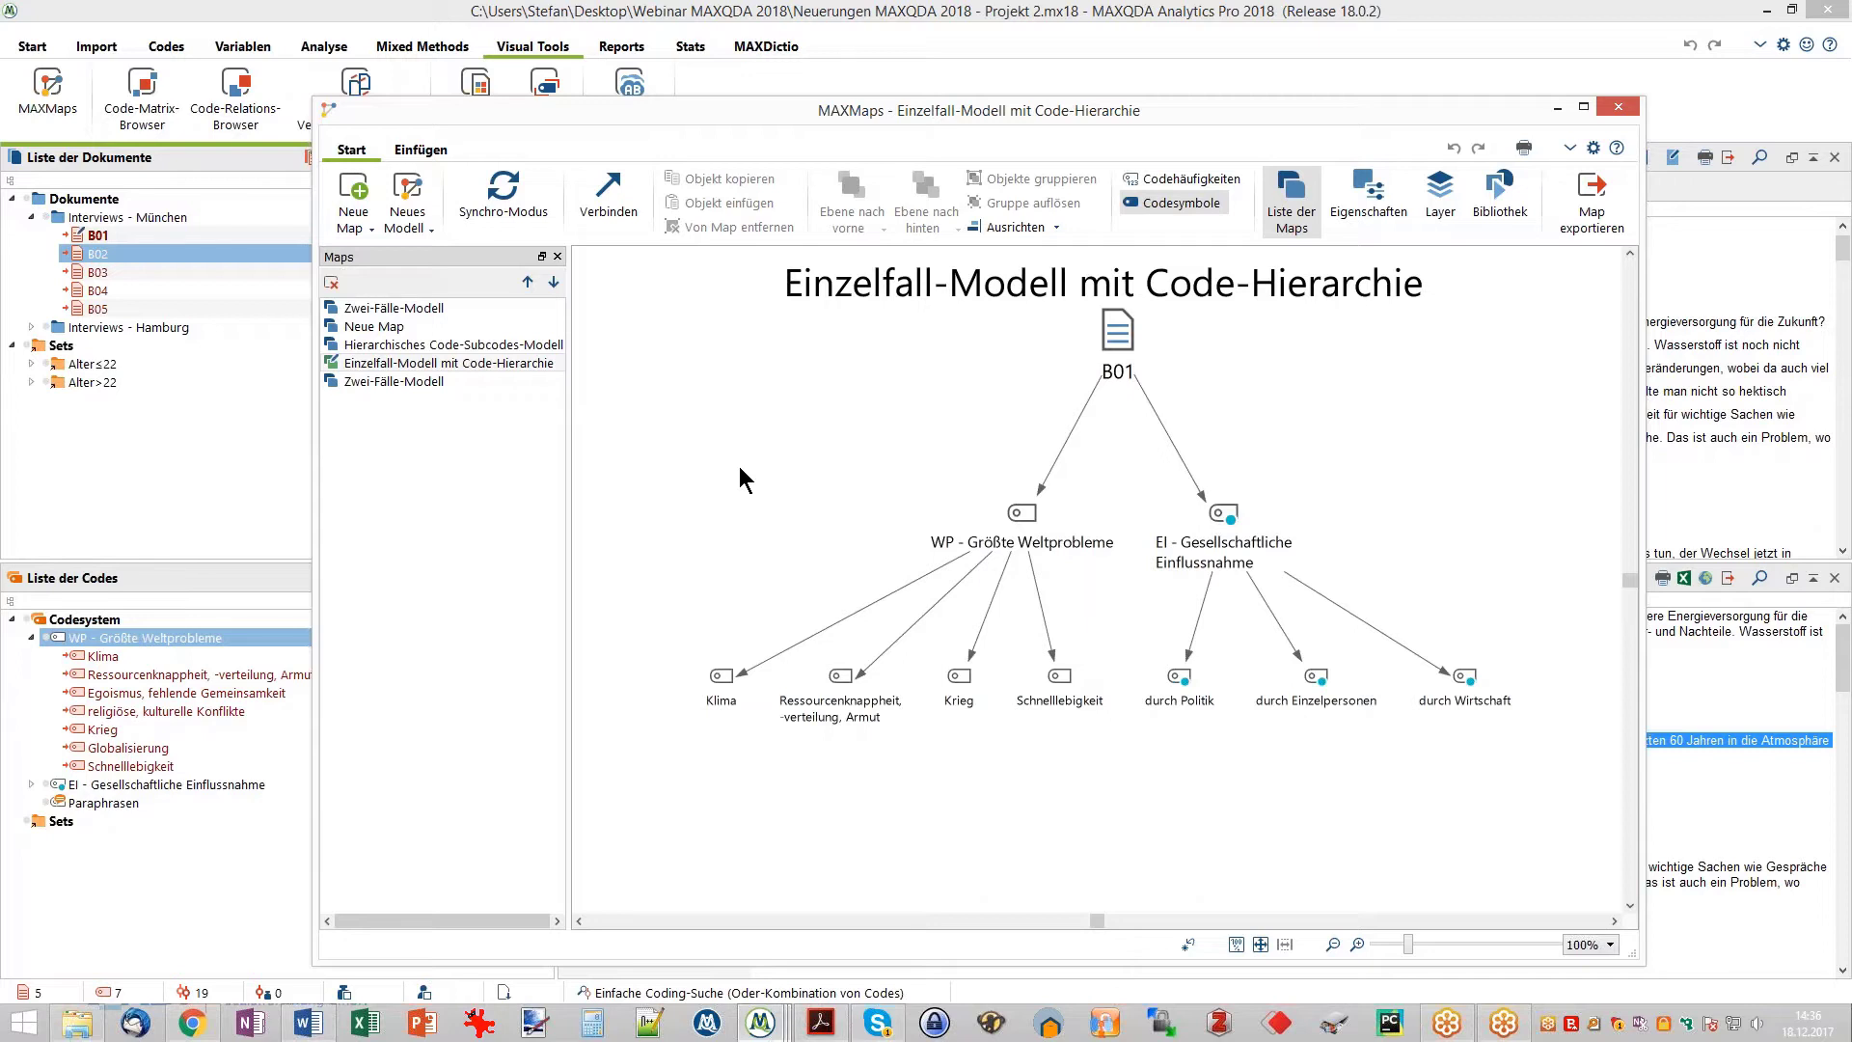
{"action": "left_click", "coordinate": [1114, 333]}
{"action": "left_click", "coordinate": [1104, 475]}
{"action": "left_click", "coordinate": [1021, 519]}
{"action": "left_click", "coordinate": [1213, 521]}
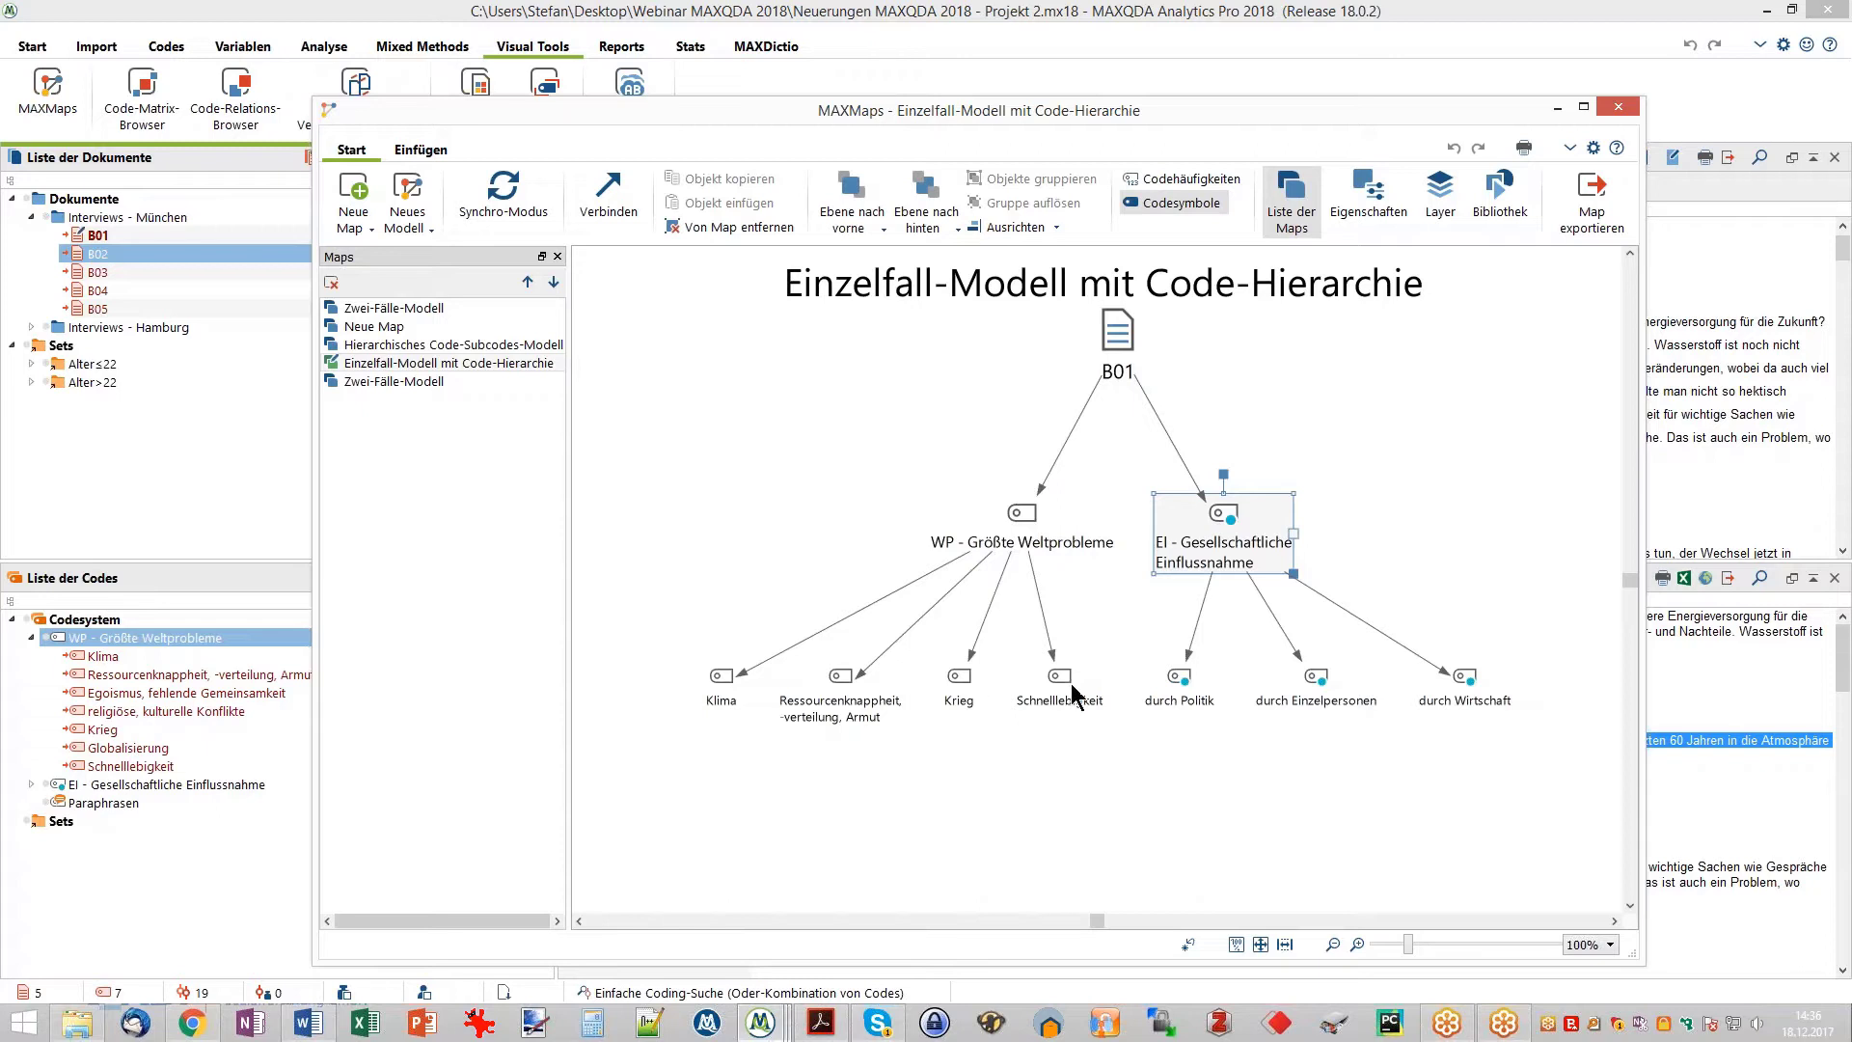
{"action": "left_click", "coordinate": [1061, 769]}
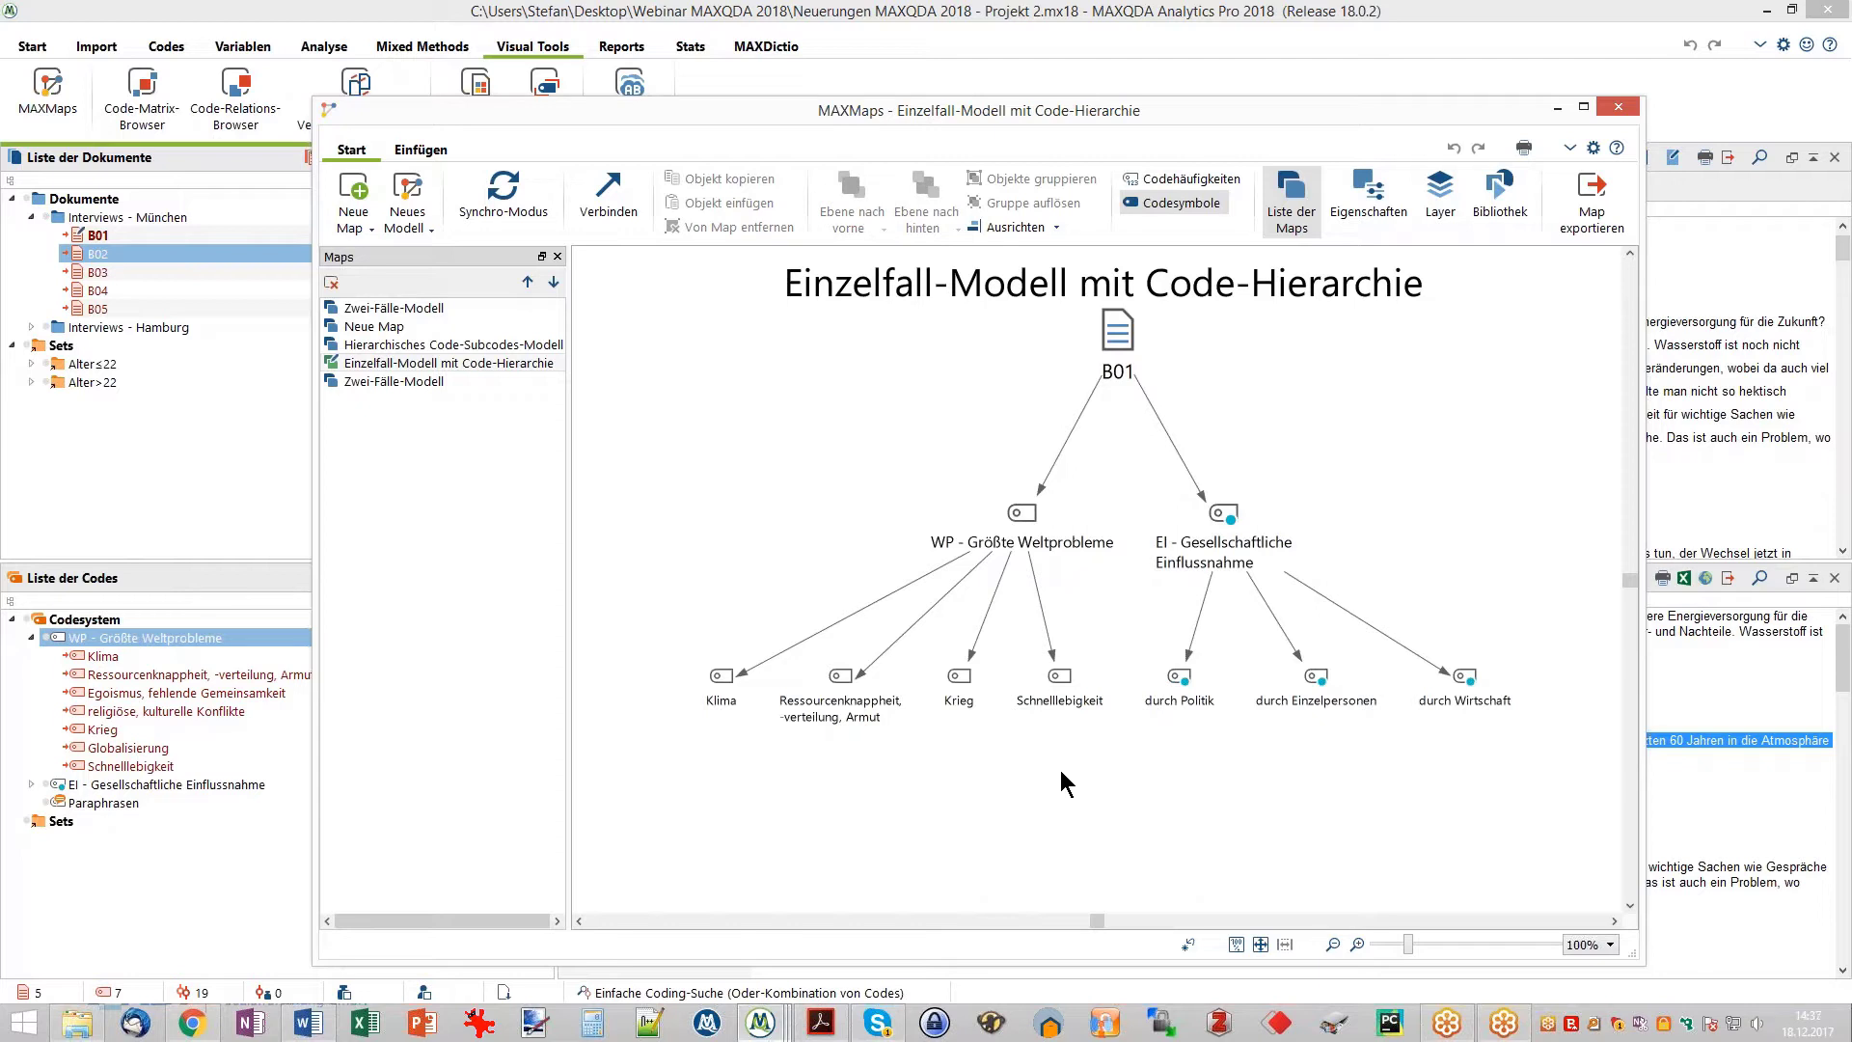
{"action": "left_click", "coordinate": [478, 344]}
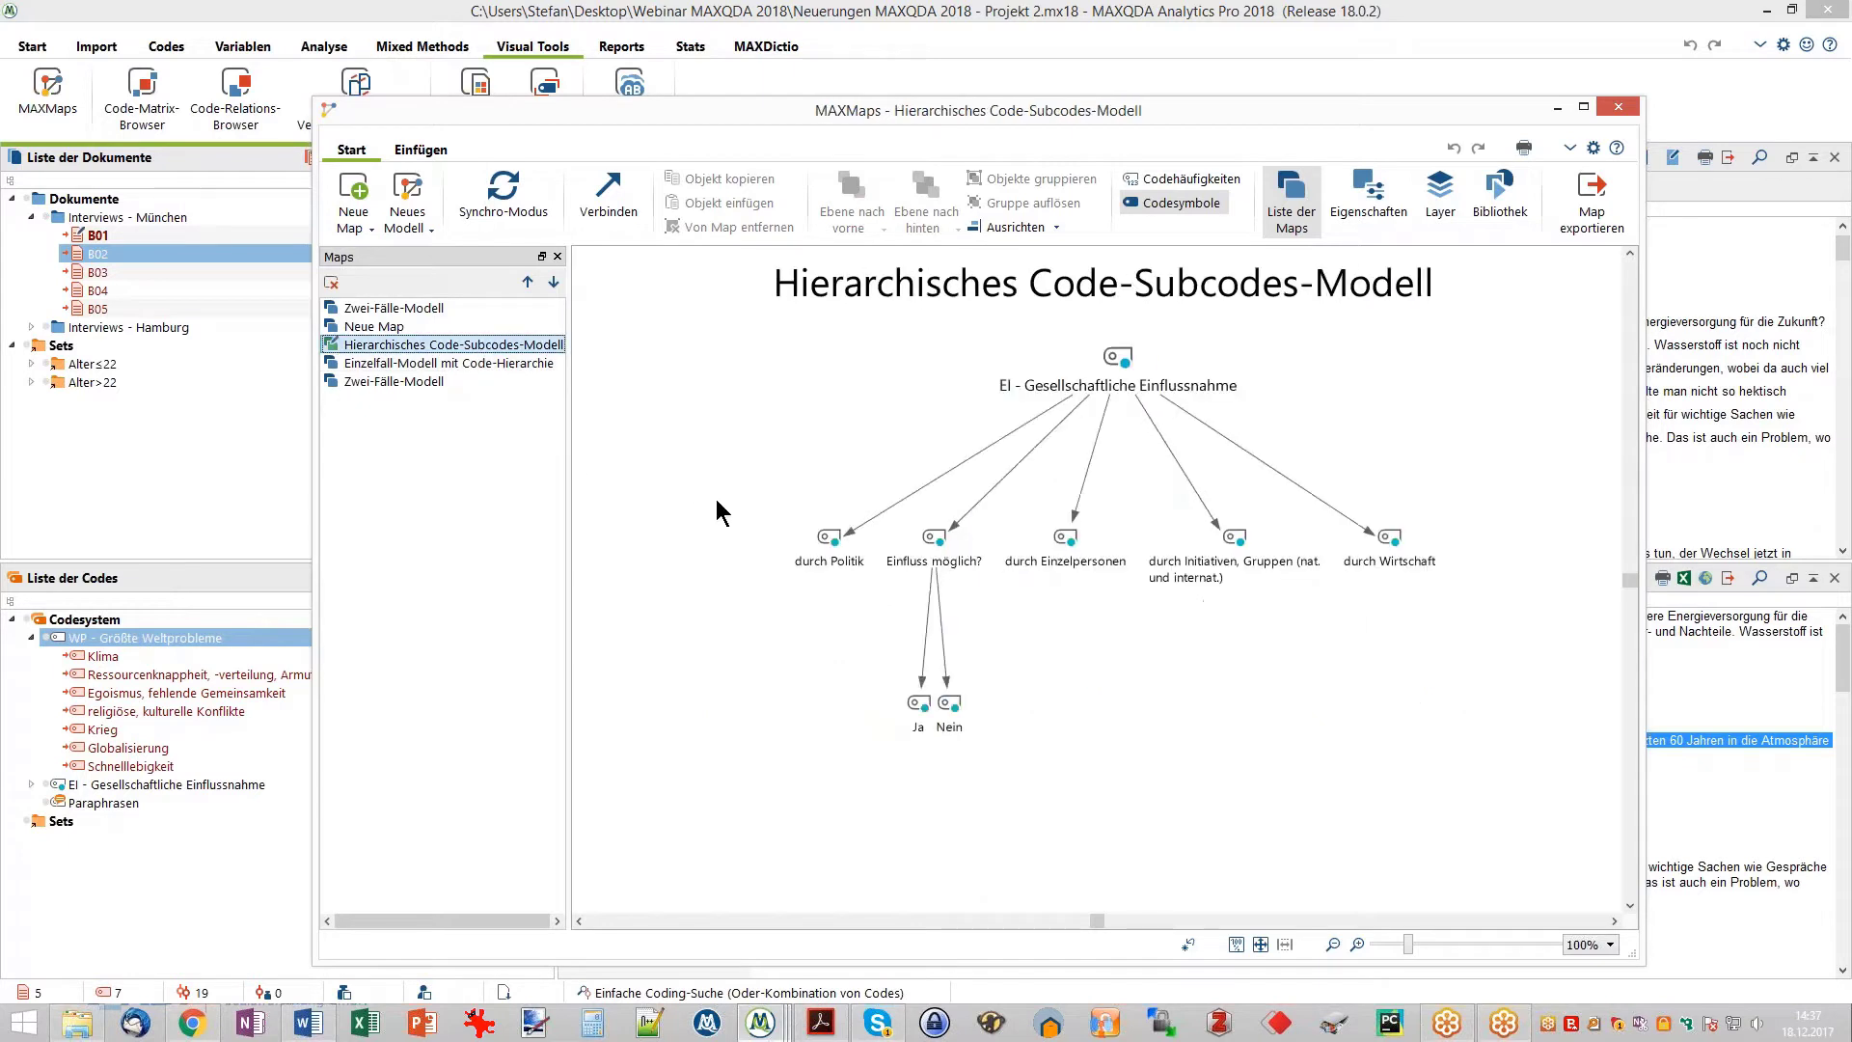
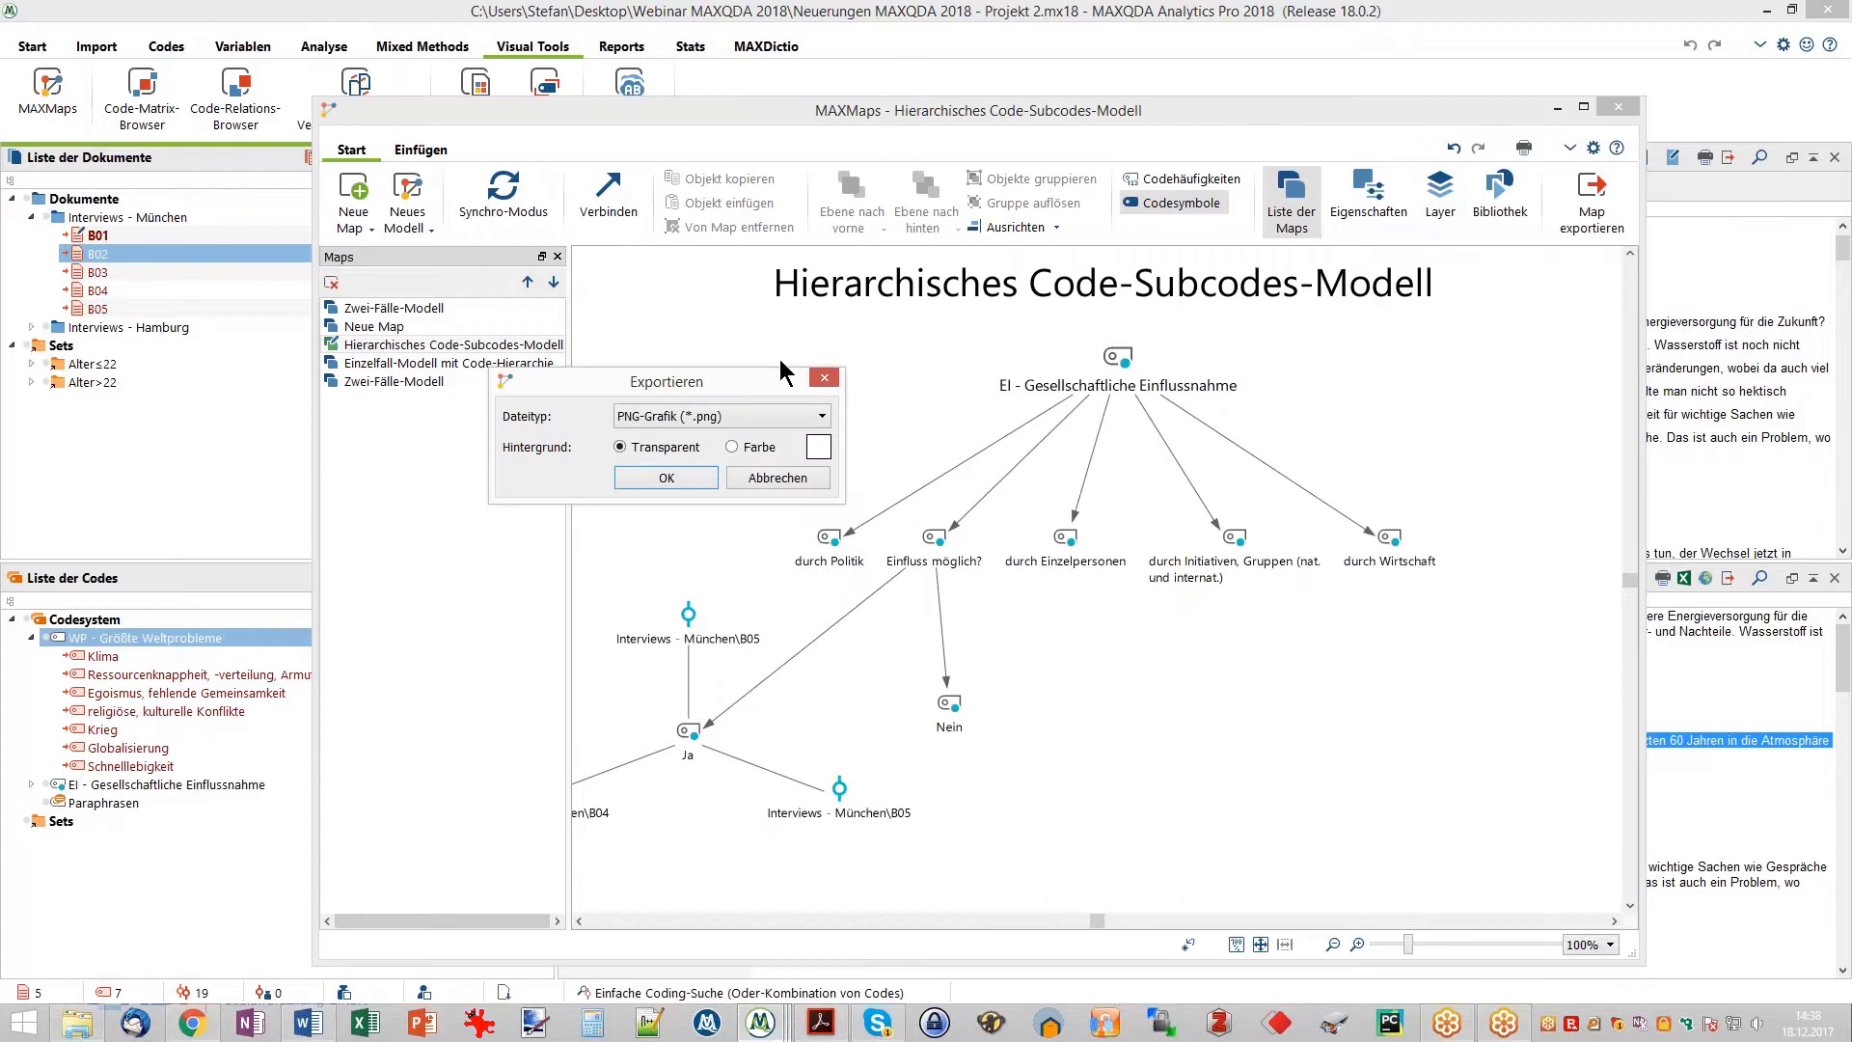
- Cancel the PNG export of the Hierarchisches Code-Subcodes-Modell map and close MAXMaps
{"action": "left_click_drag", "start_coordinate": [715, 374], "coordinate": [970, 383]}
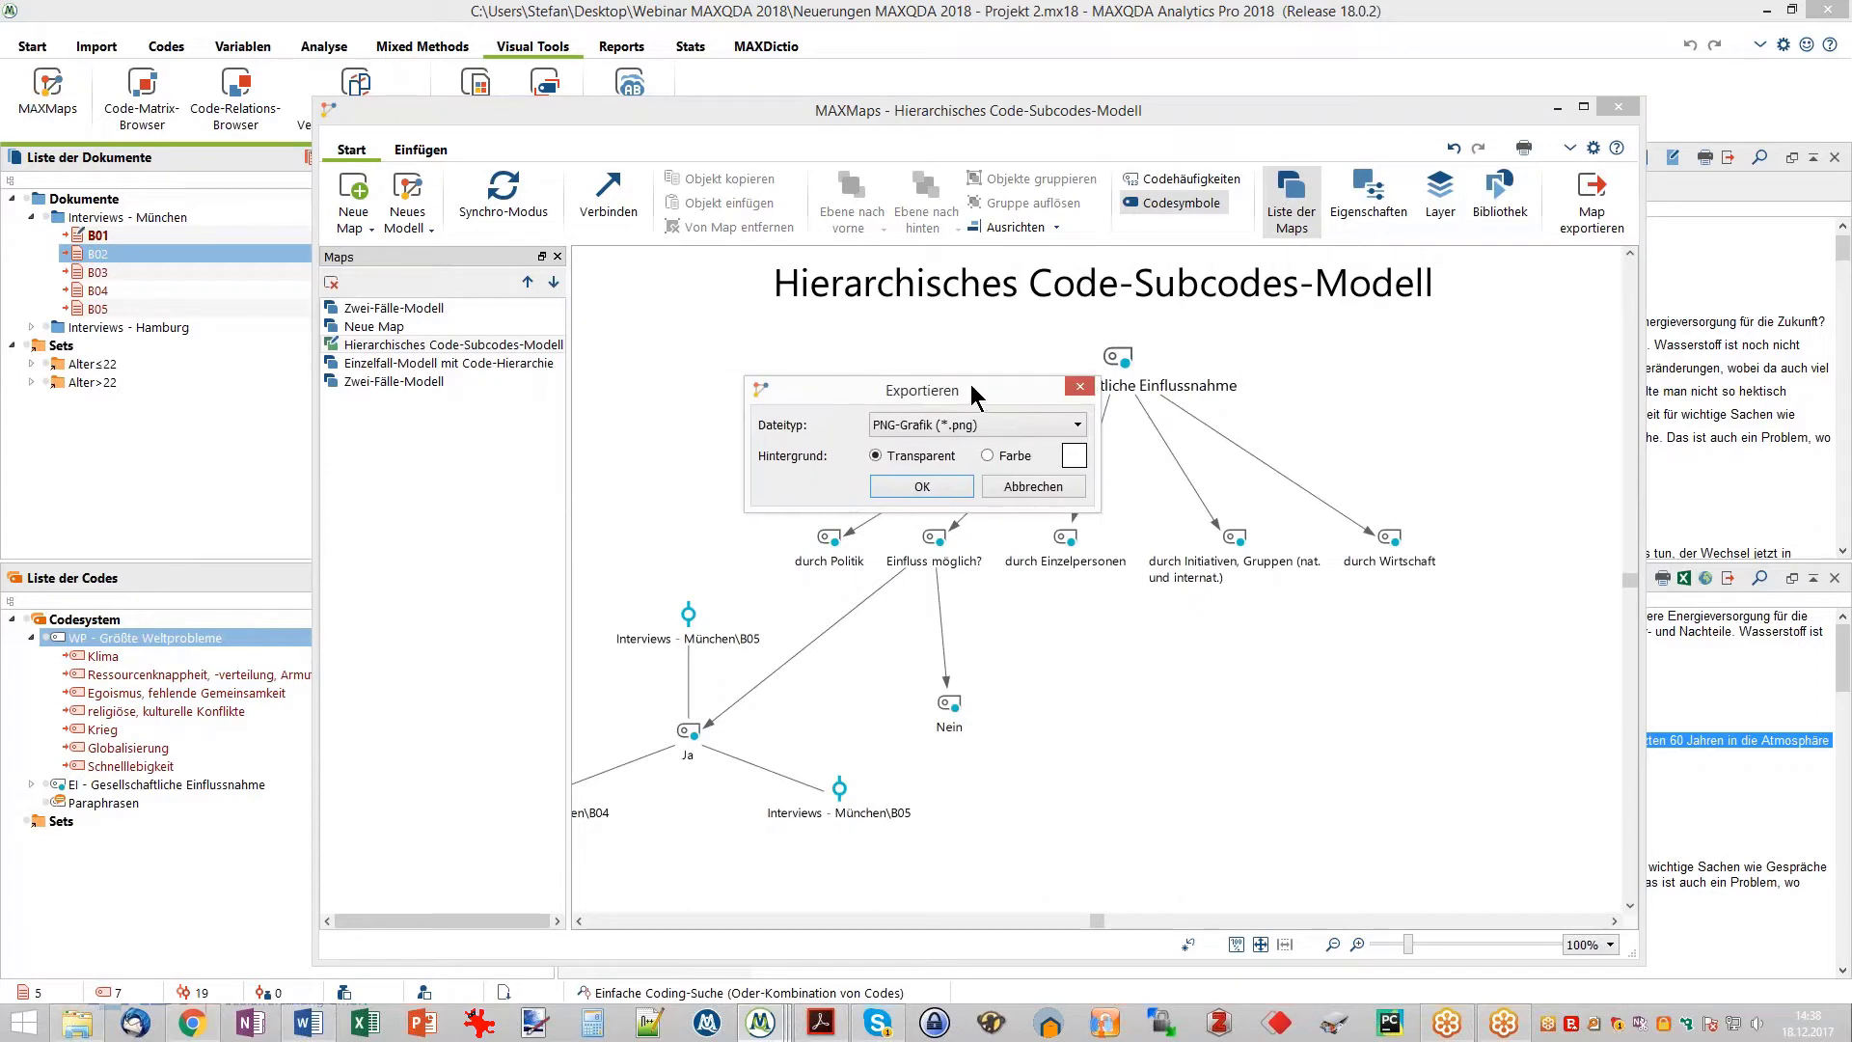
{"action": "left_click", "coordinate": [1016, 488]}
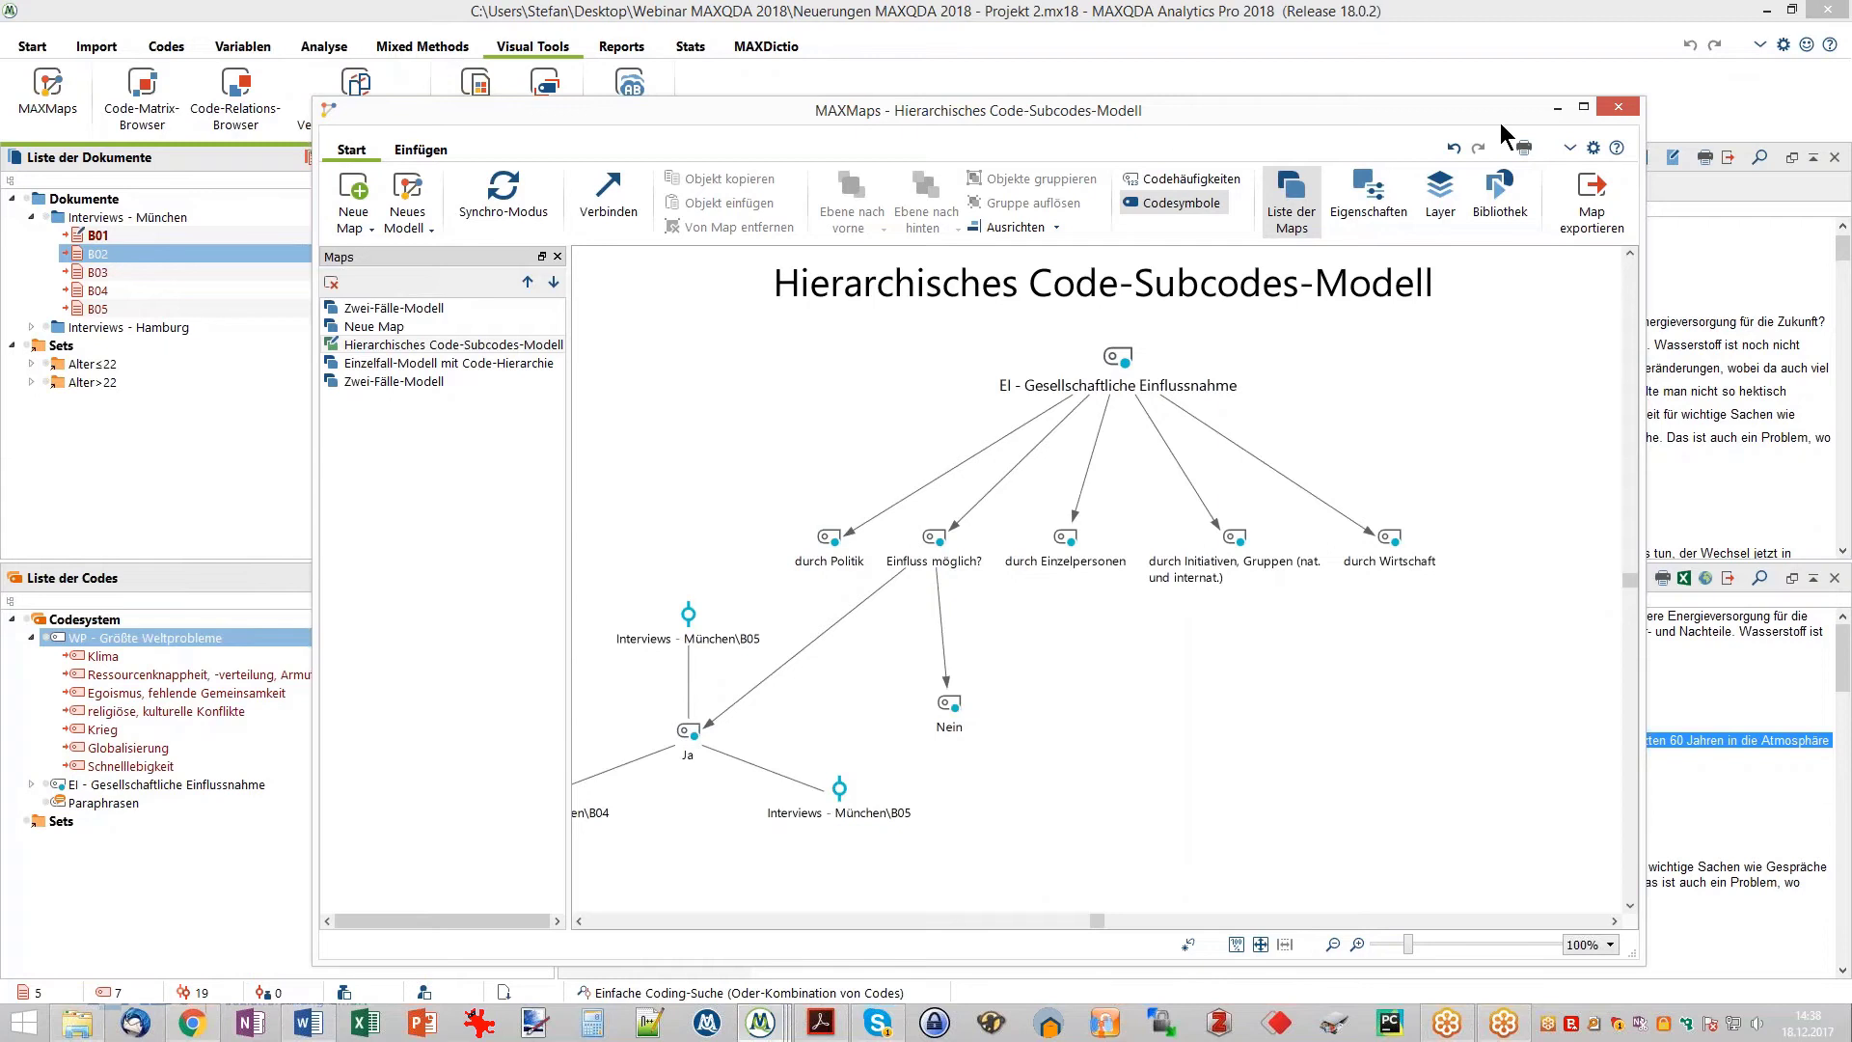
{"action": "left_click", "coordinate": [1617, 108]}
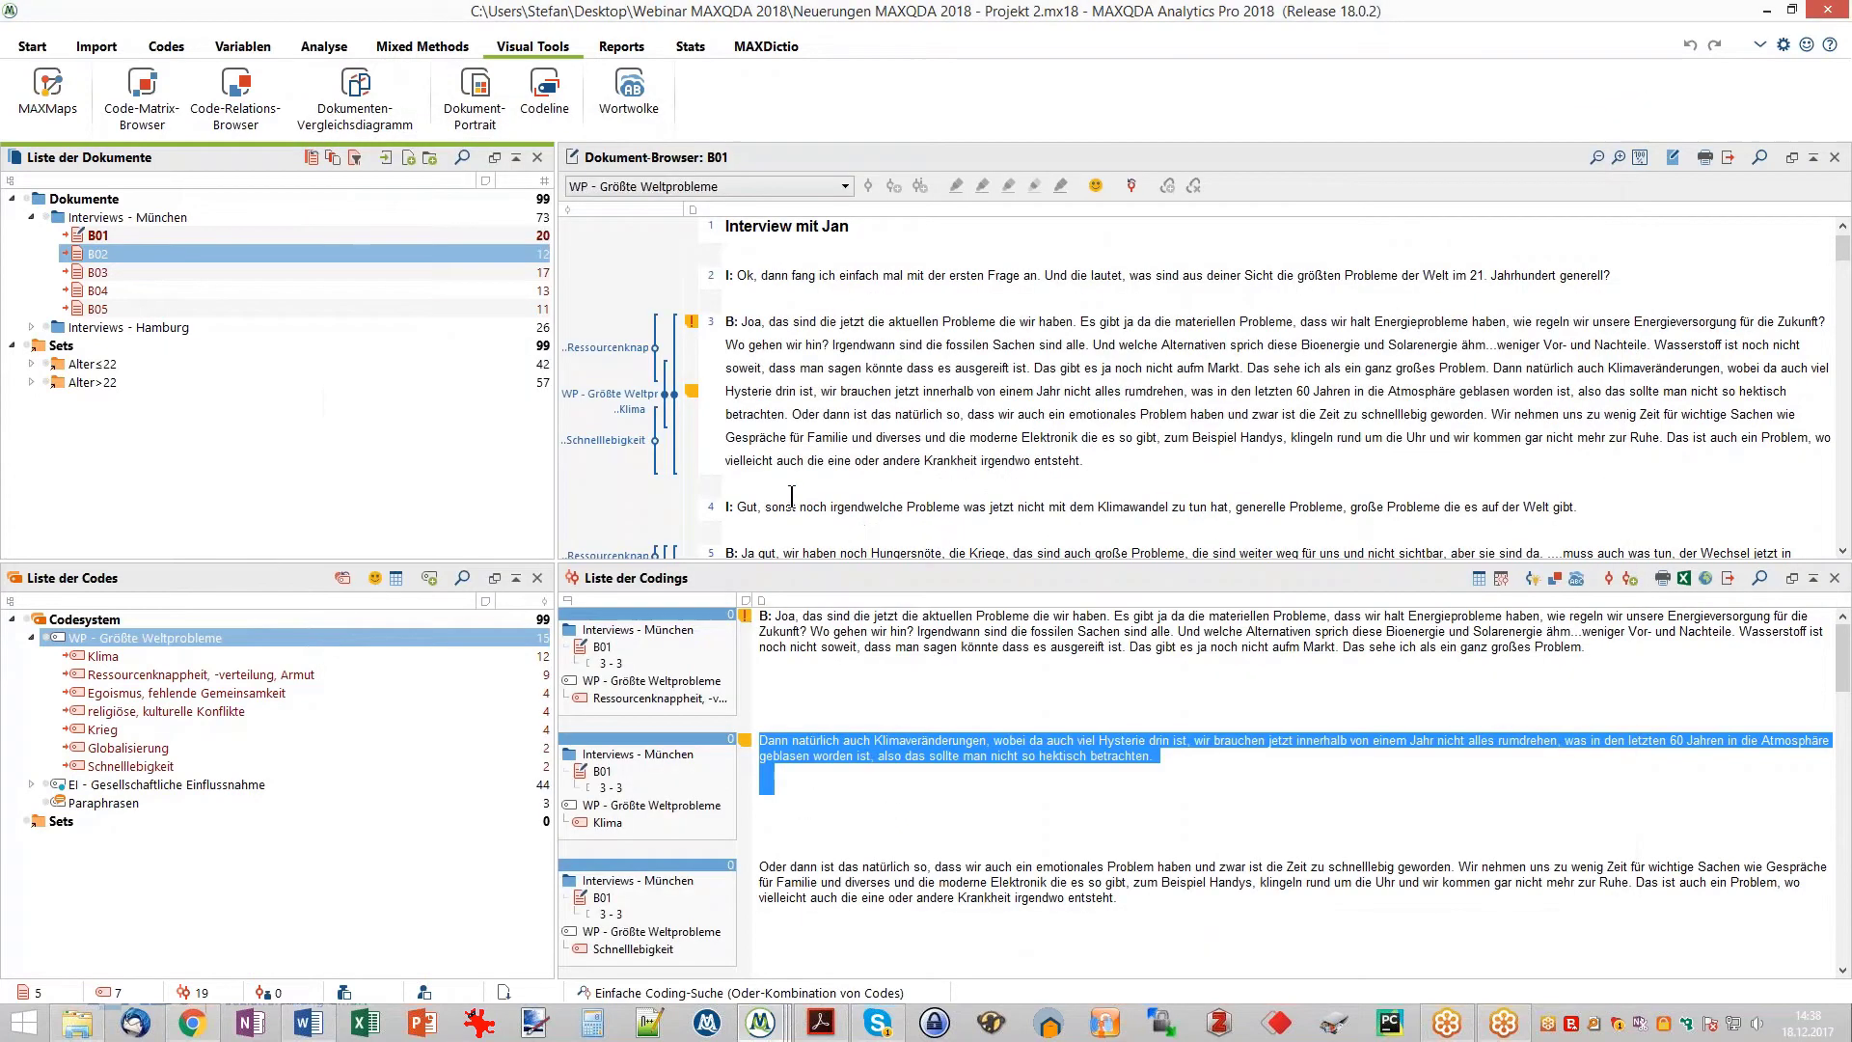
- Show the agenda slide and switch to the MAXQDA window containing Projekt 3
{"action": "left_click", "coordinate": [821, 1022]}
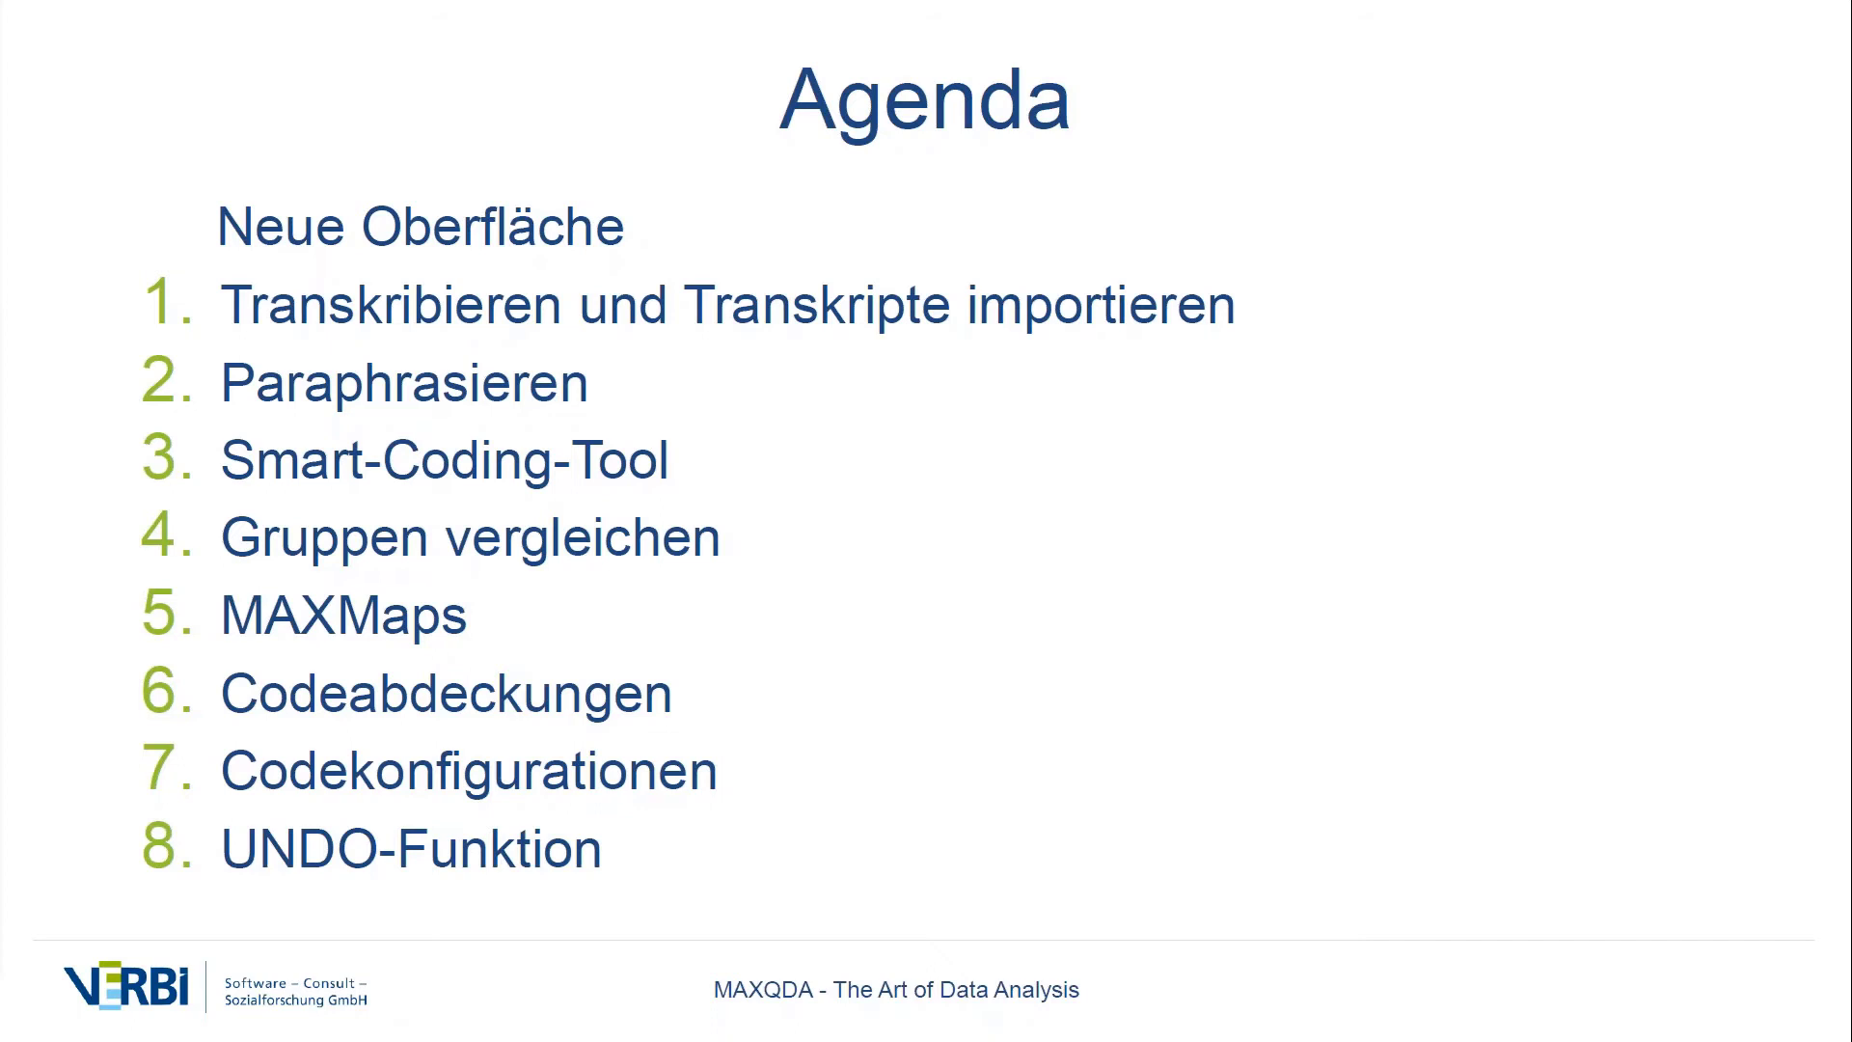
{"action": "key", "text": "alt+Tab"}
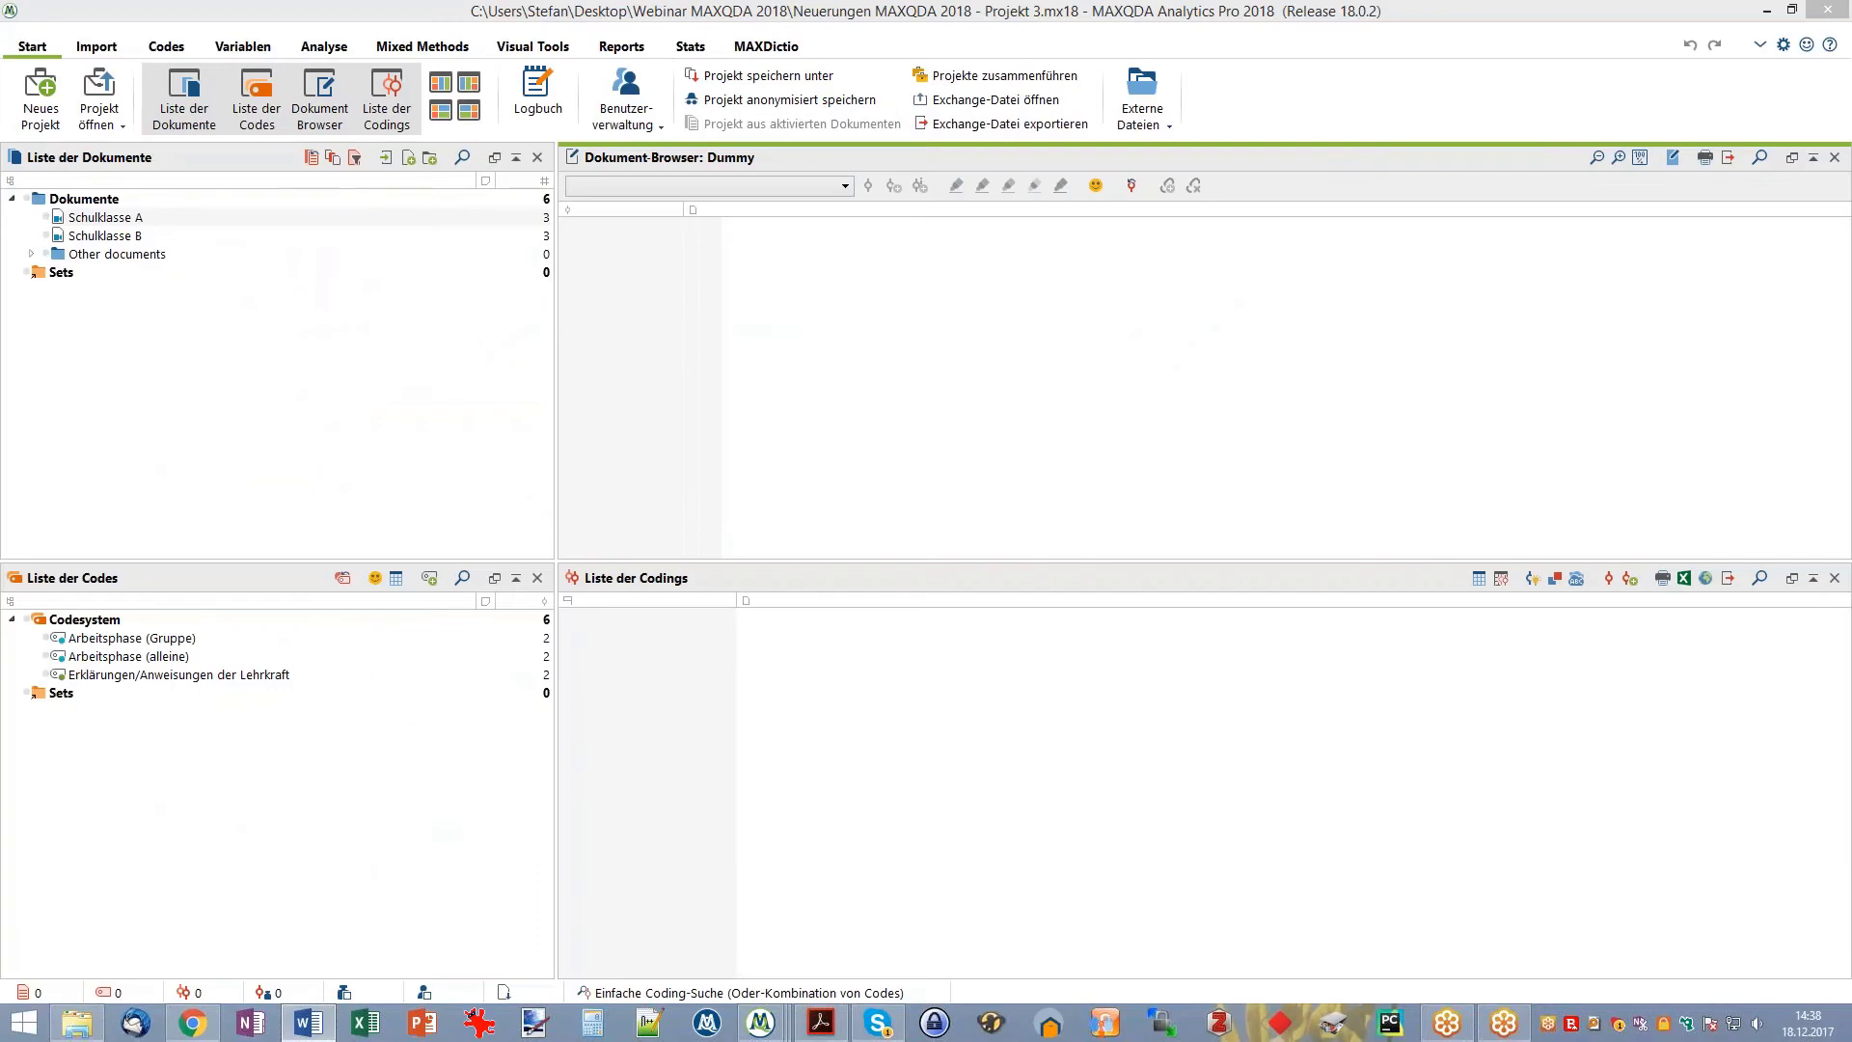
{"action": "key", "text": "alt+Tab"}
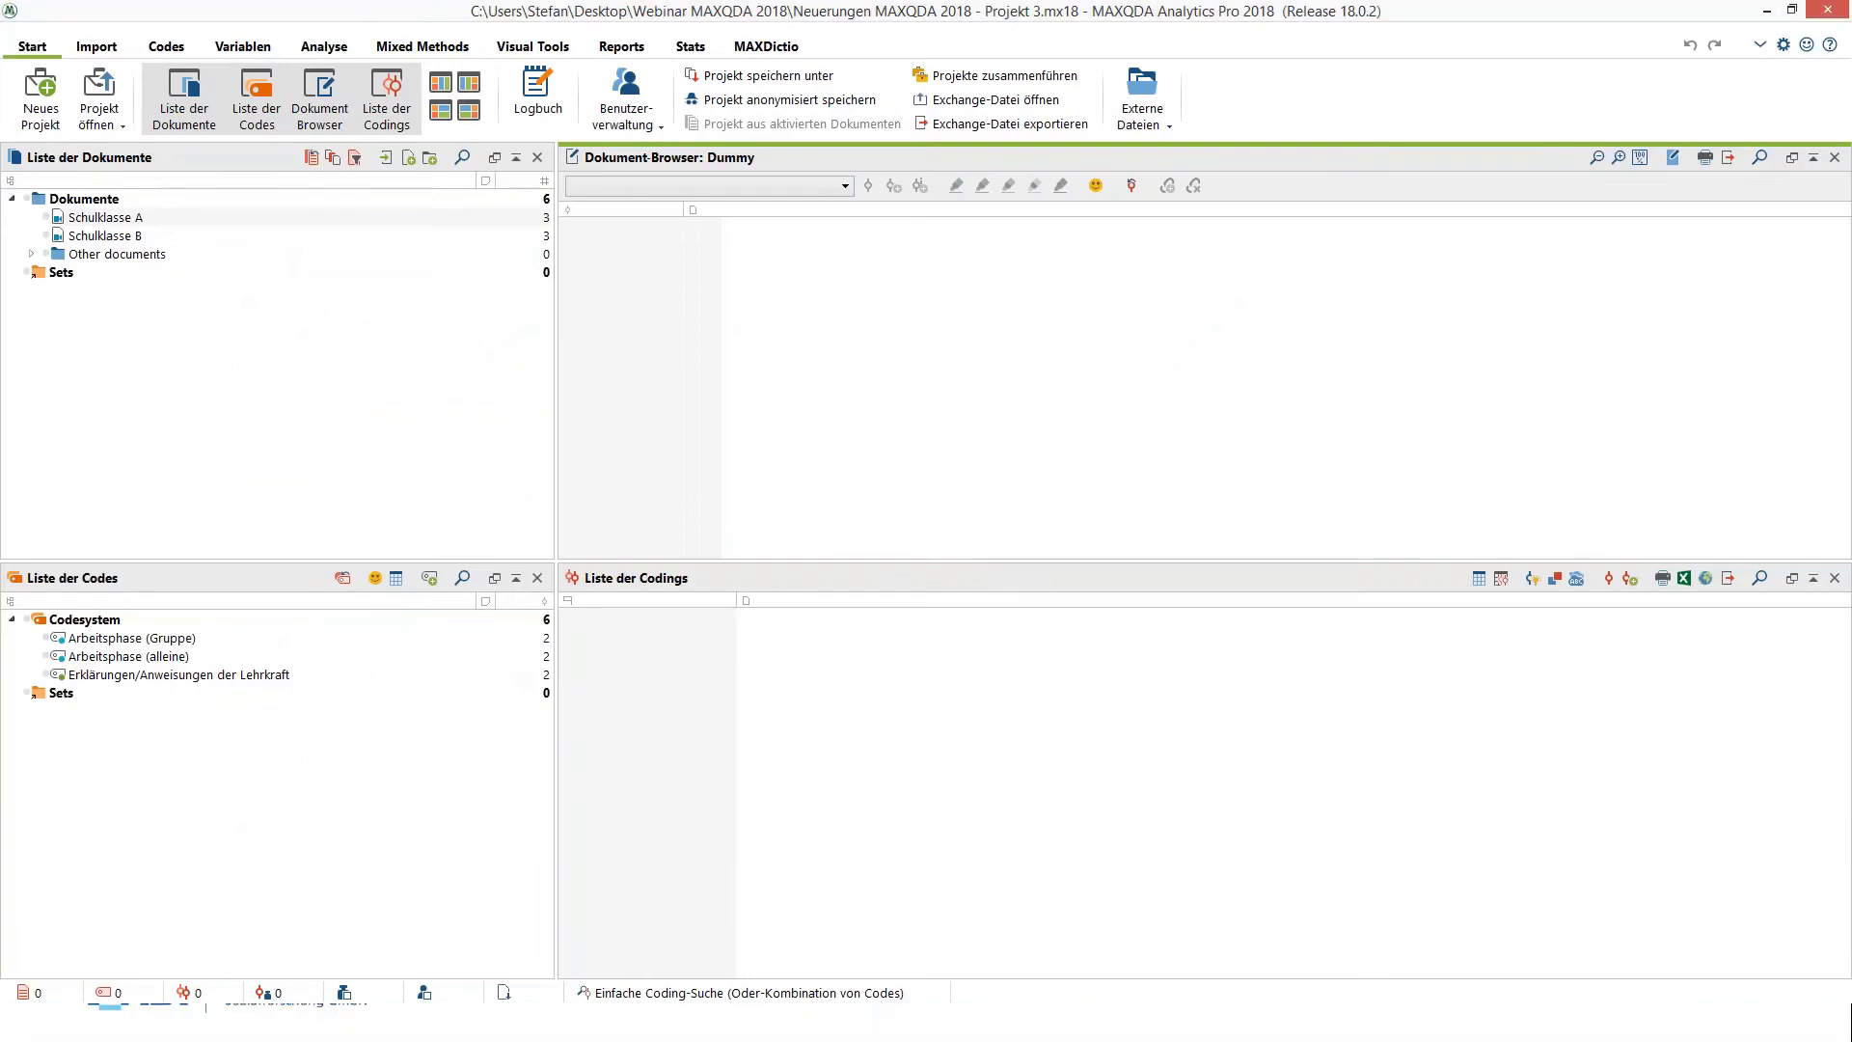
{"action": "left_click", "coordinate": [382, 394]}
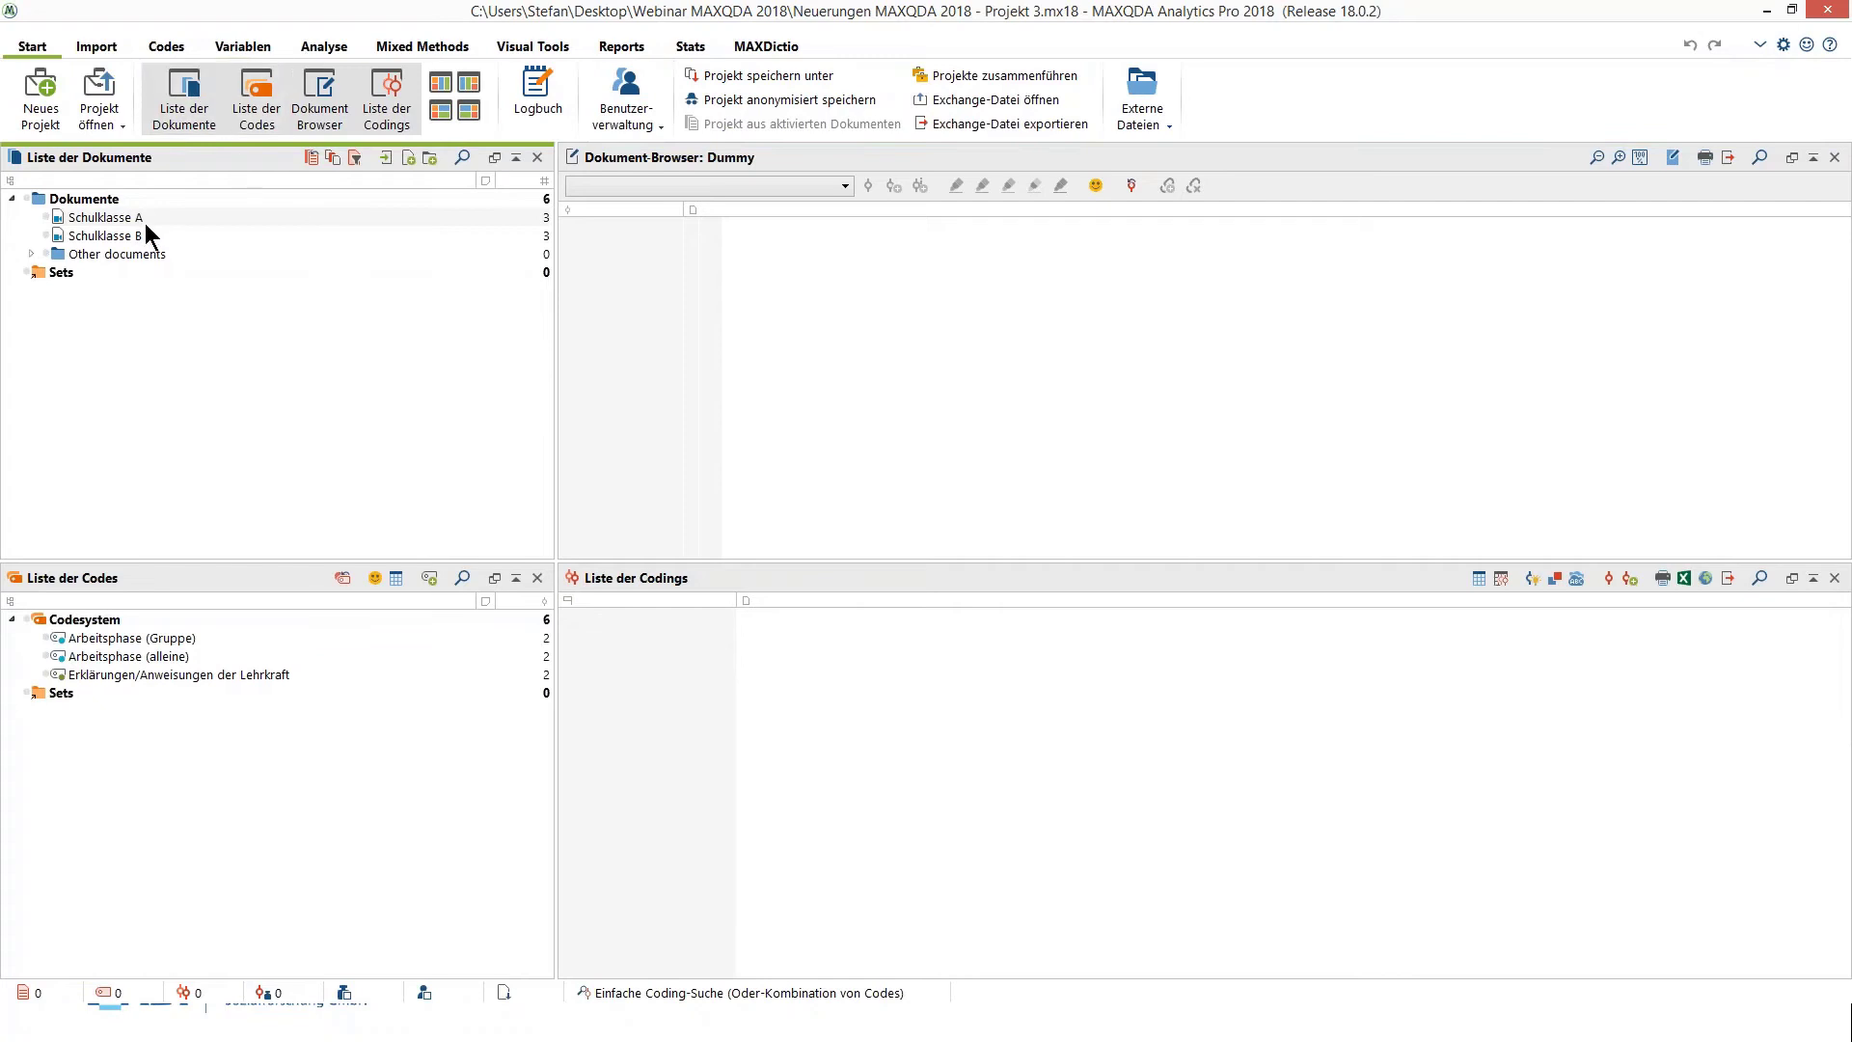
- Review the Schulklasse A and Schulklasse B documents and the codes for work phases and teacher explanations
{"action": "mouse_move", "coordinate": [146, 218]}
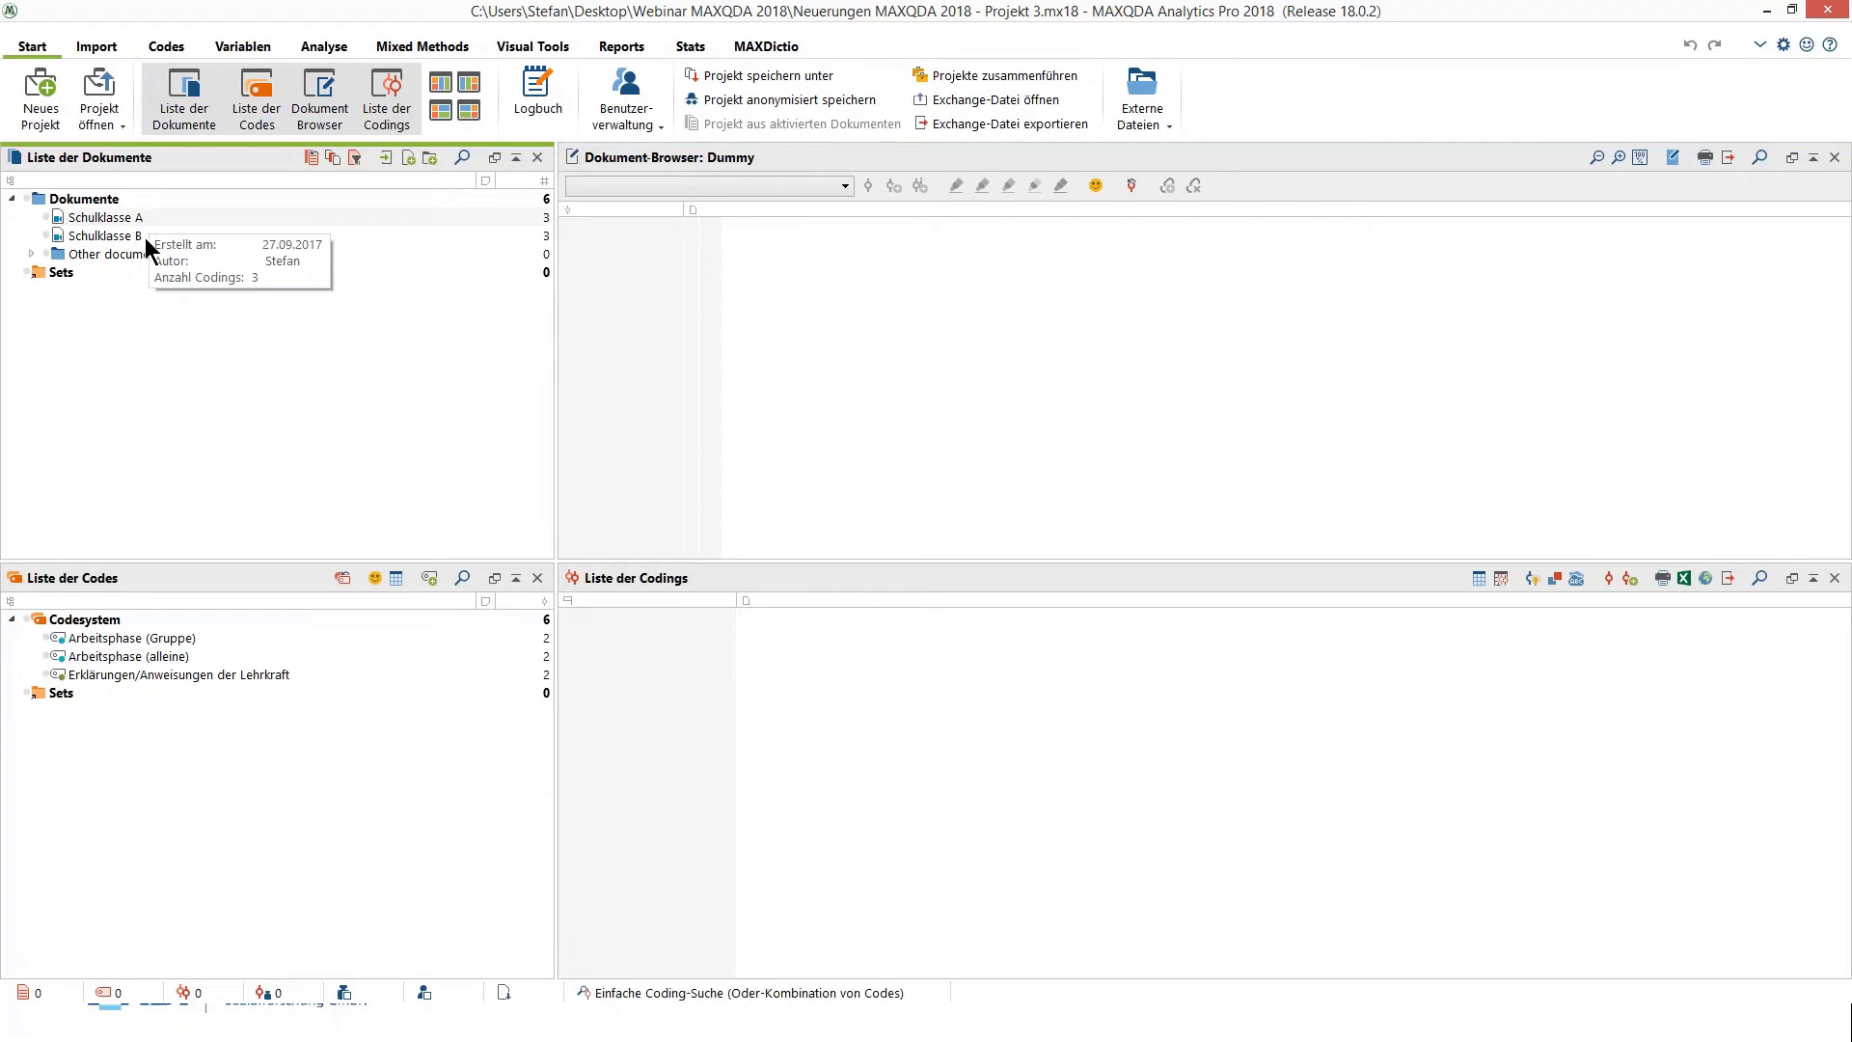
{"action": "mouse_move", "coordinate": [278, 639]}
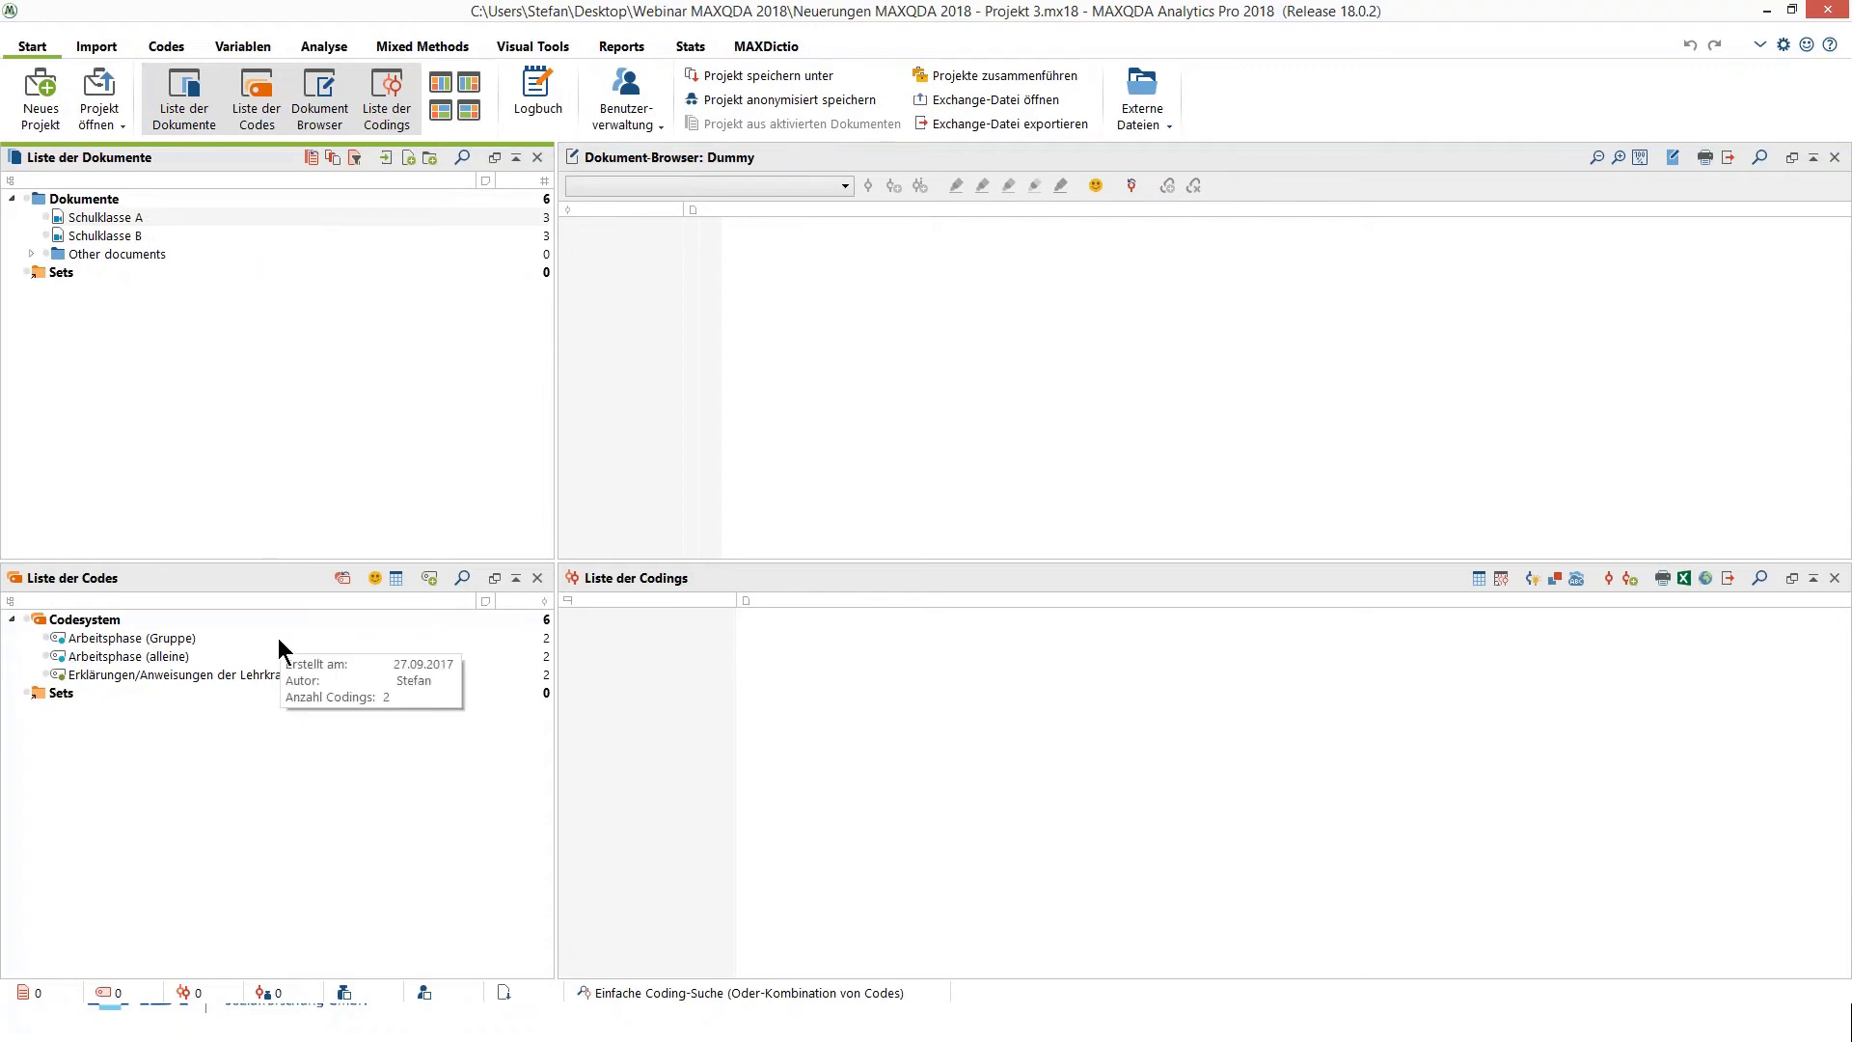
{"action": "left_click", "coordinate": [189, 656]}
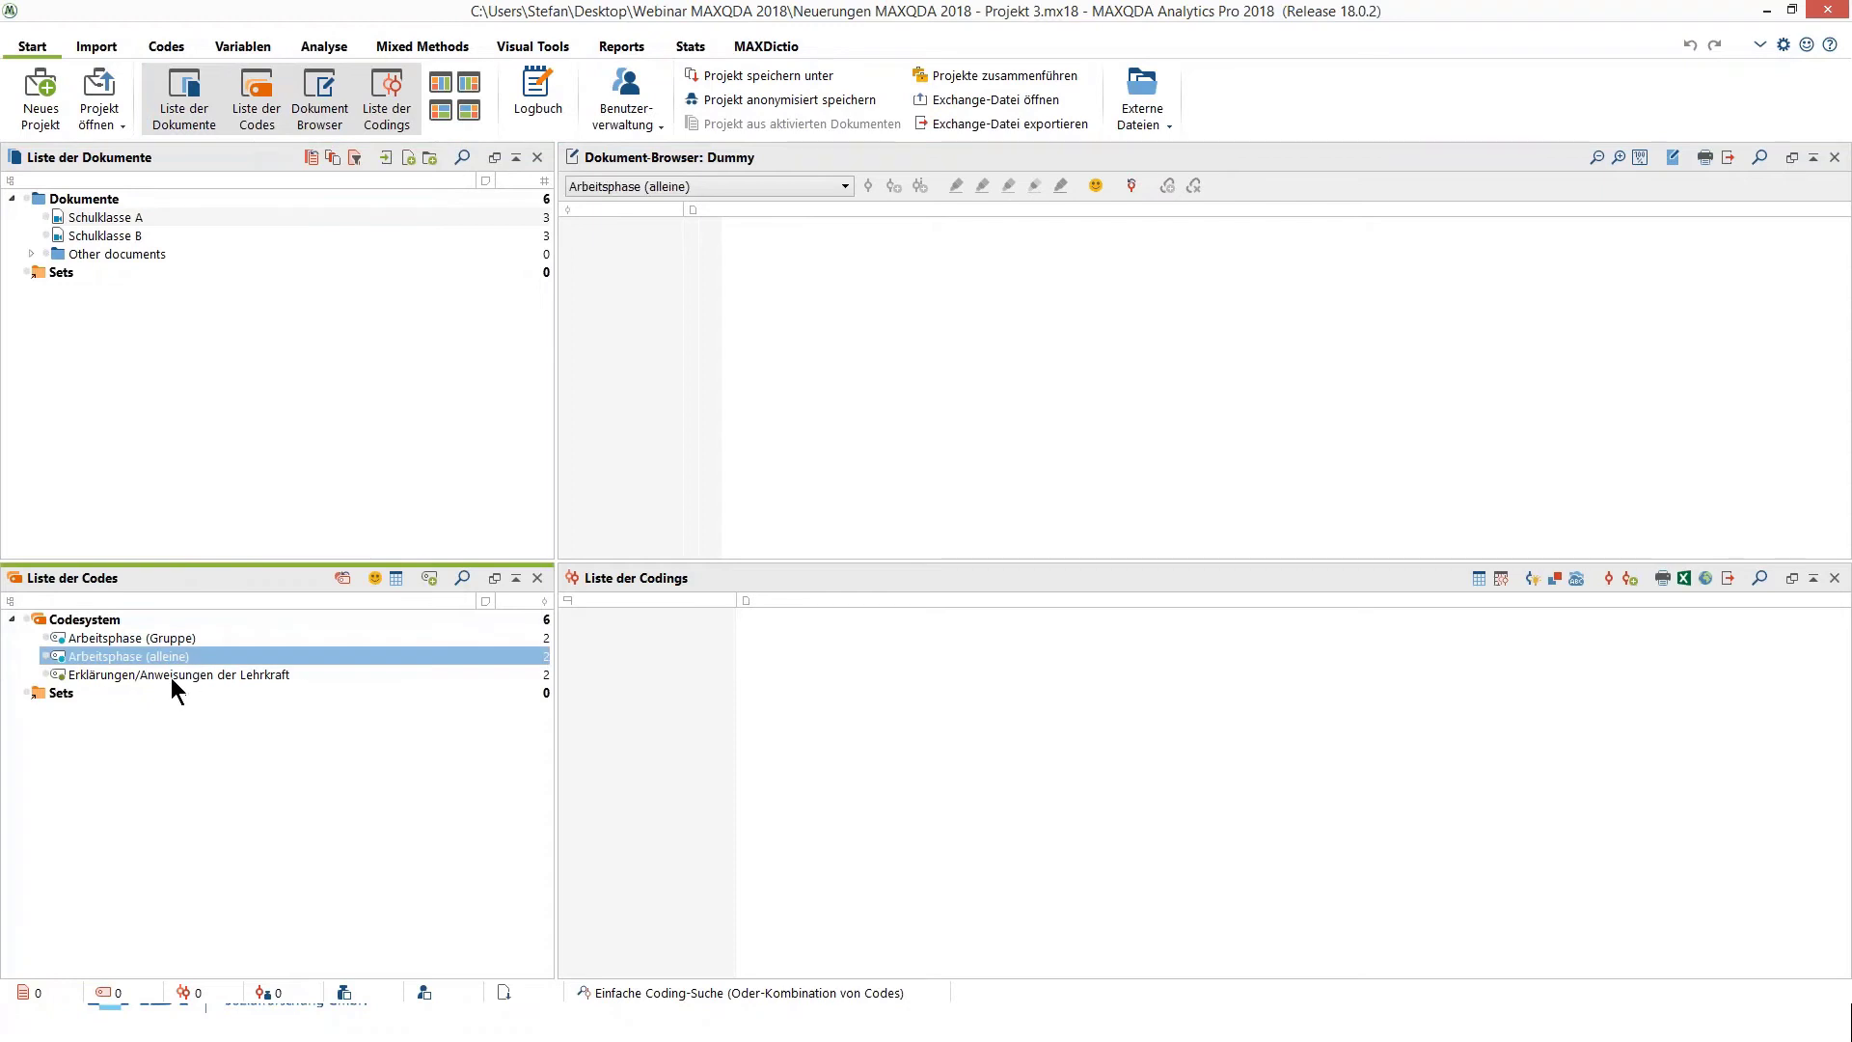
{"action": "left_click", "coordinate": [171, 675]}
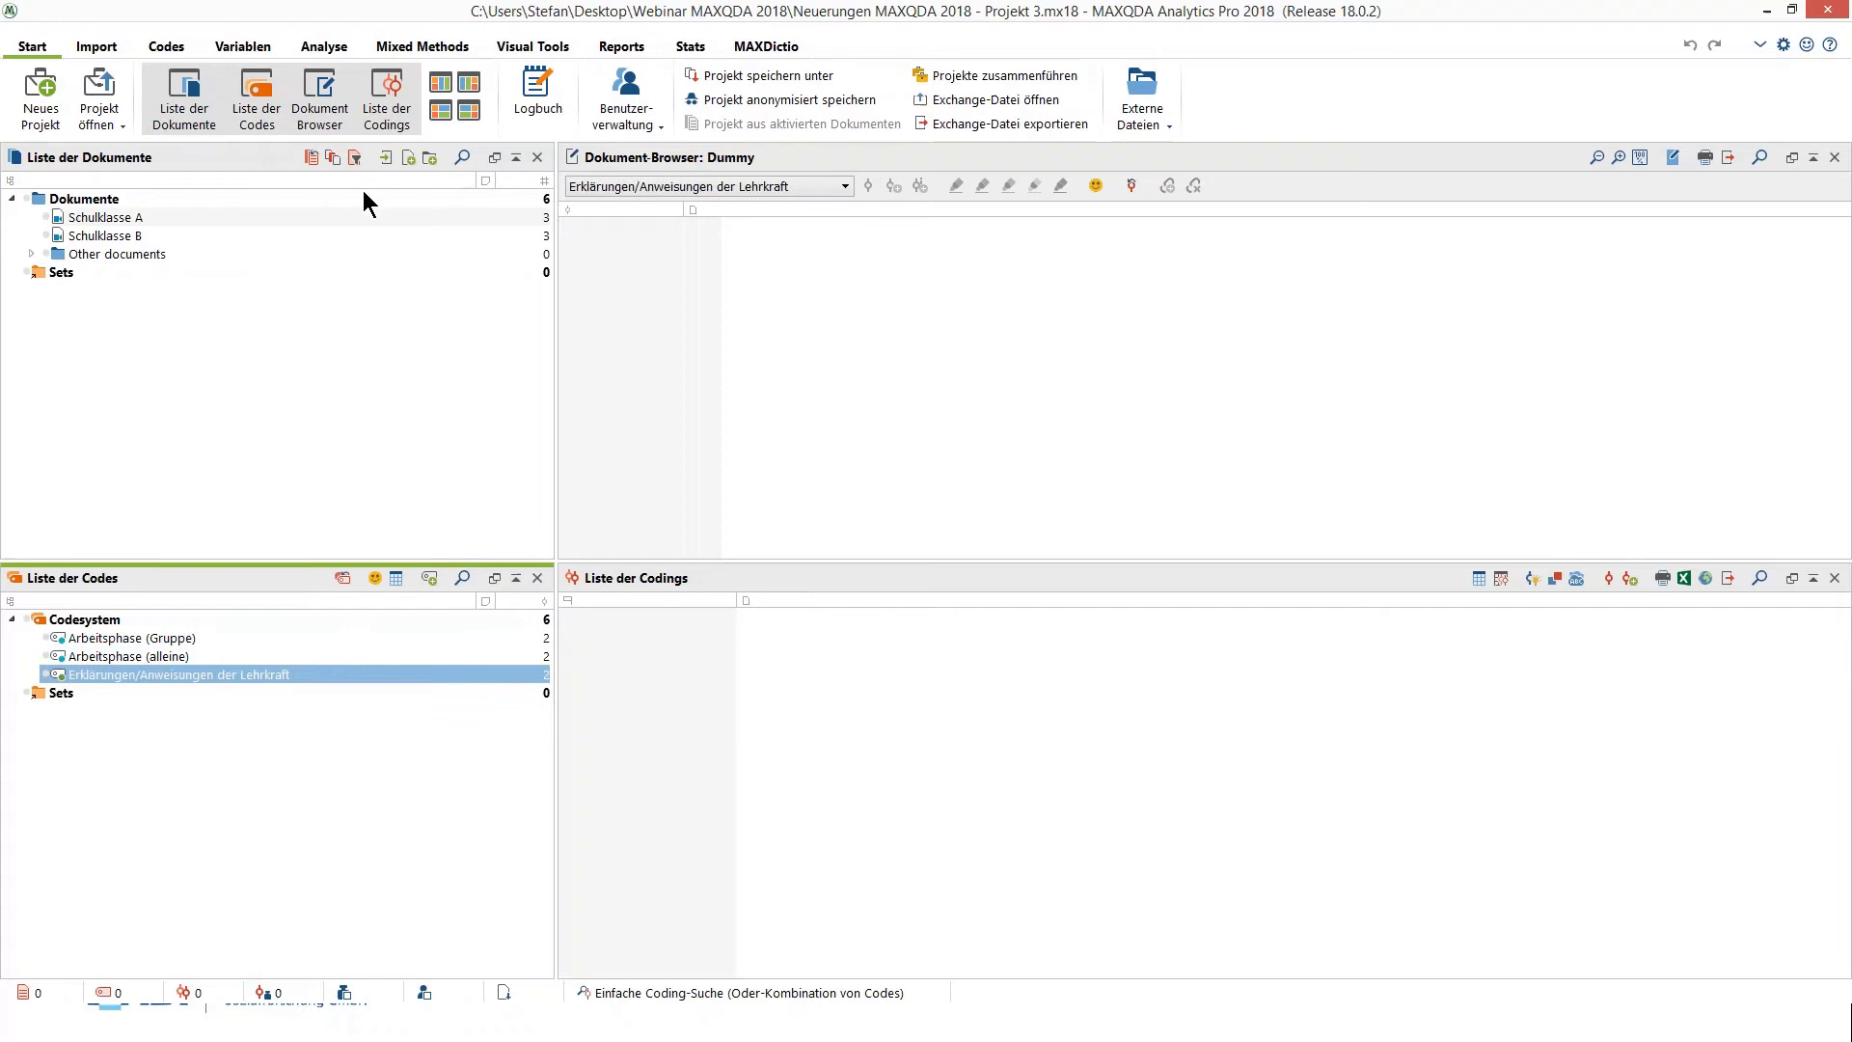
- Activate Schulklasse A and Schulklasse B and generate the video code coverage table with documents as columns
{"action": "left_click", "coordinate": [319, 49]}
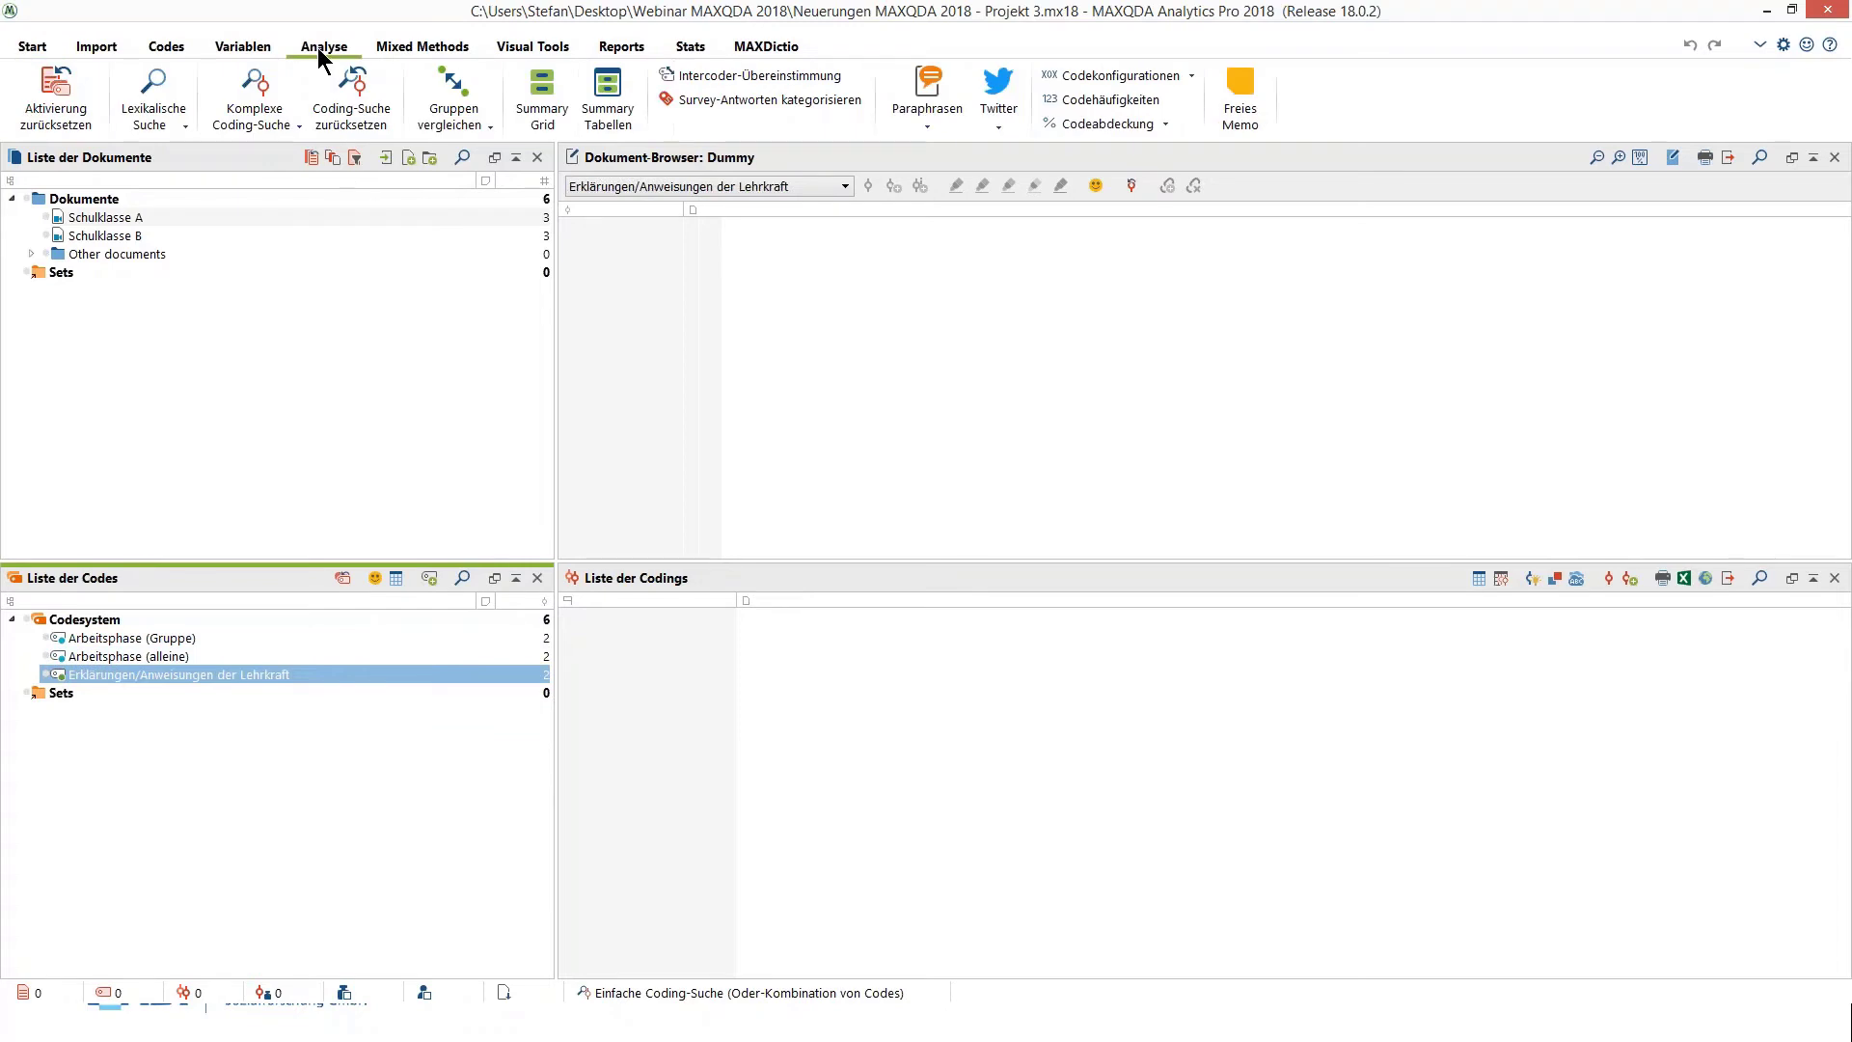
{"action": "left_click", "coordinate": [1116, 129]}
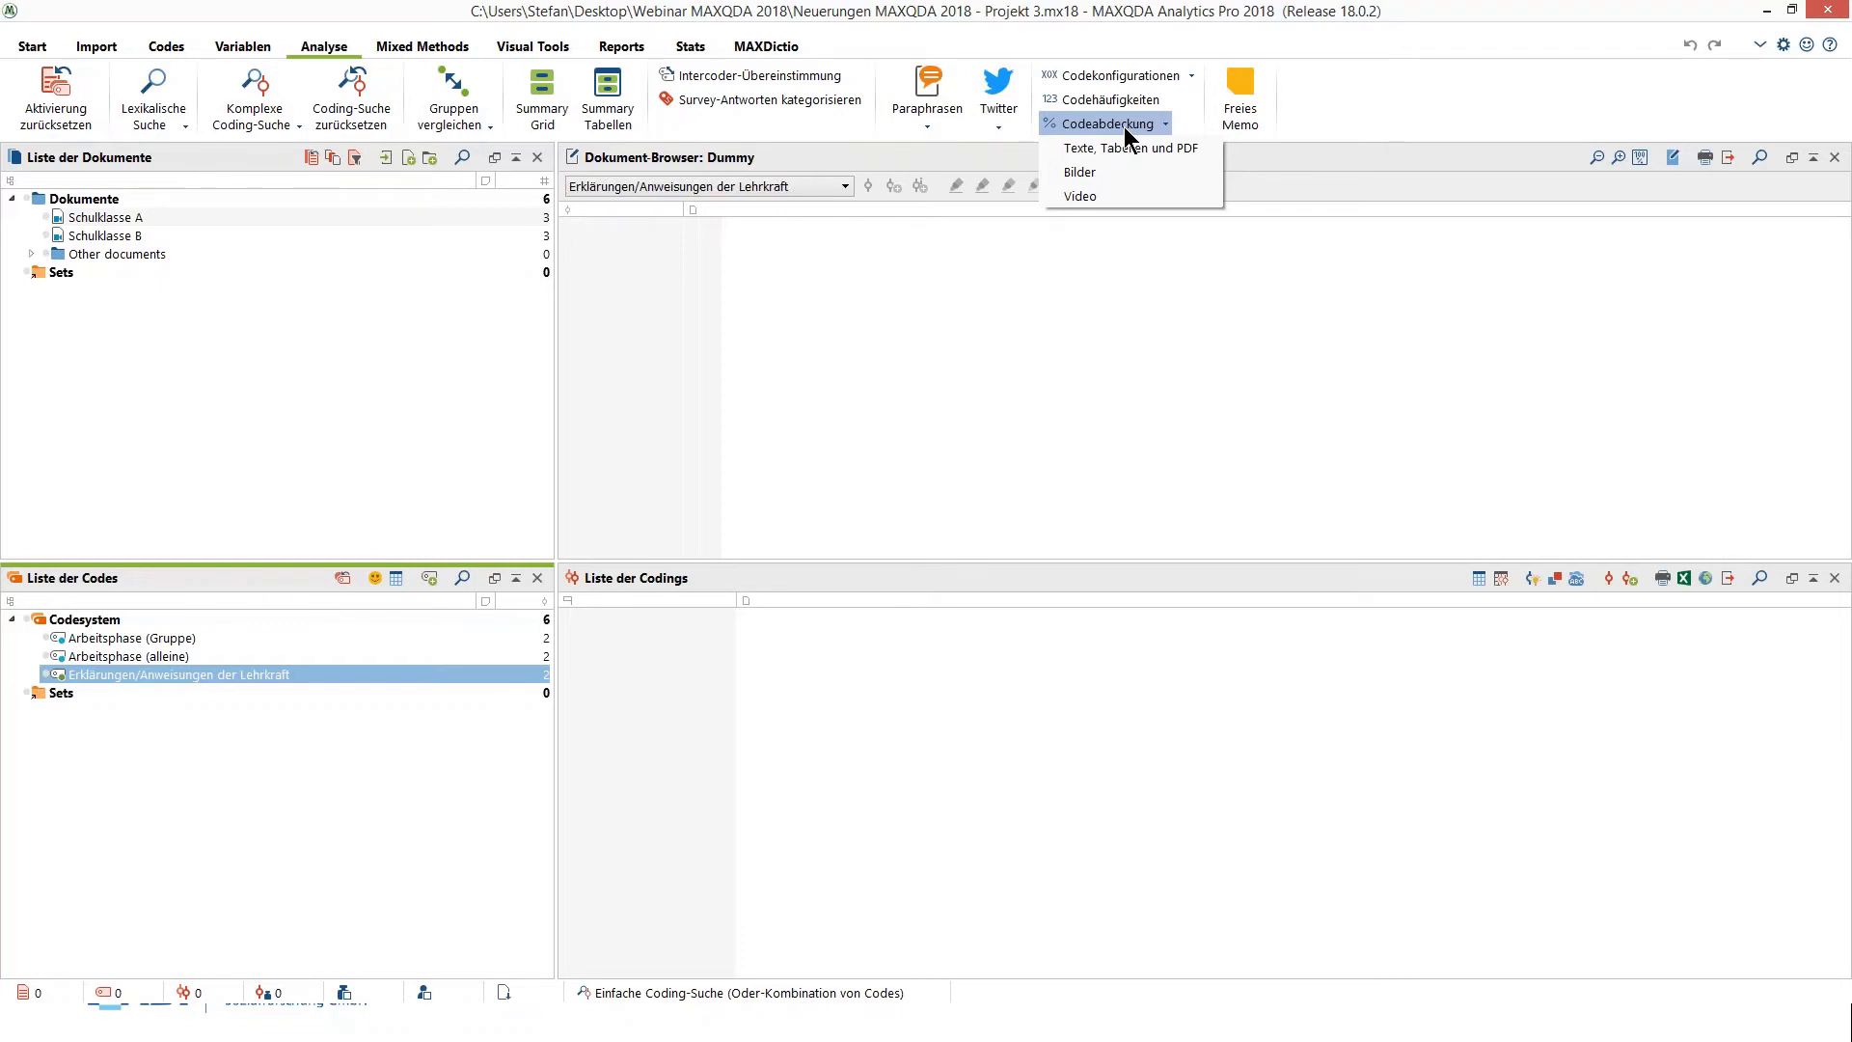
{"action": "left_click", "coordinate": [134, 344]}
{"action": "left_click", "coordinate": [51, 218]}
{"action": "left_click", "coordinate": [50, 236]}
{"action": "left_click", "coordinate": [1092, 118]}
{"action": "left_click", "coordinate": [1081, 195]}
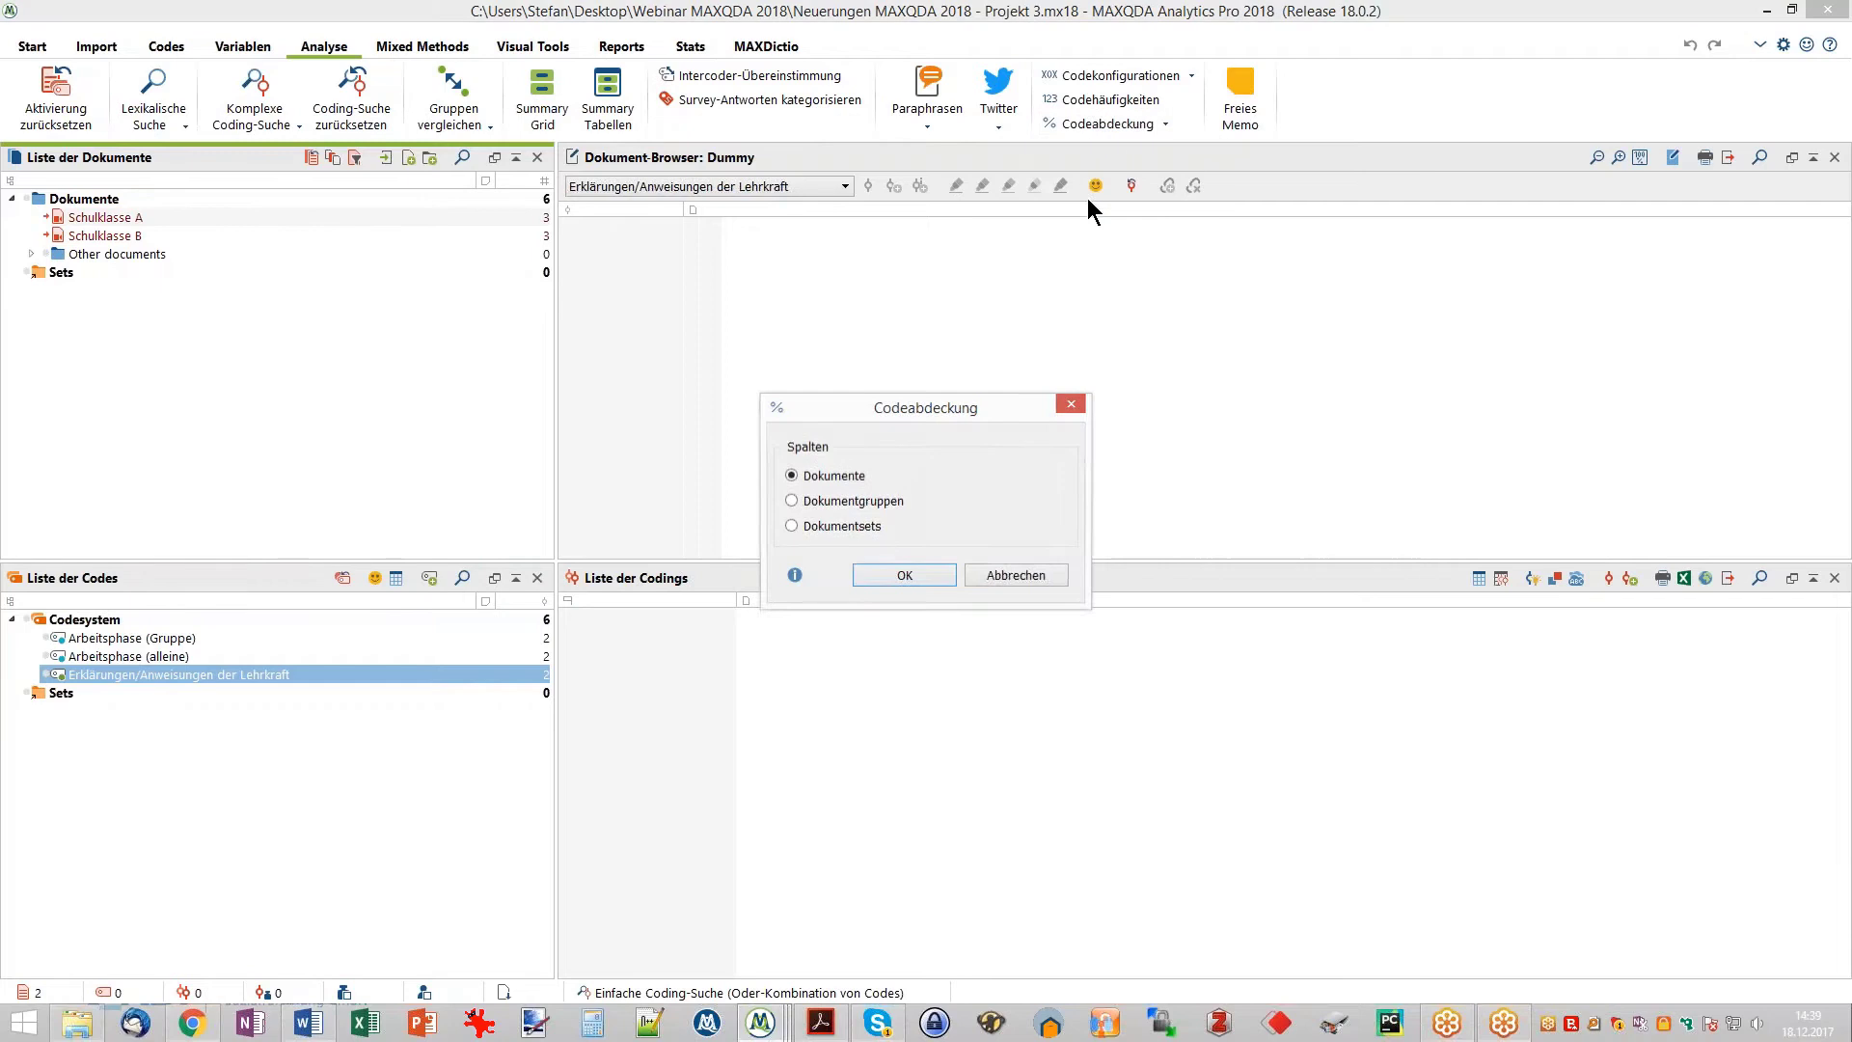
{"action": "left_click", "coordinate": [900, 577]}
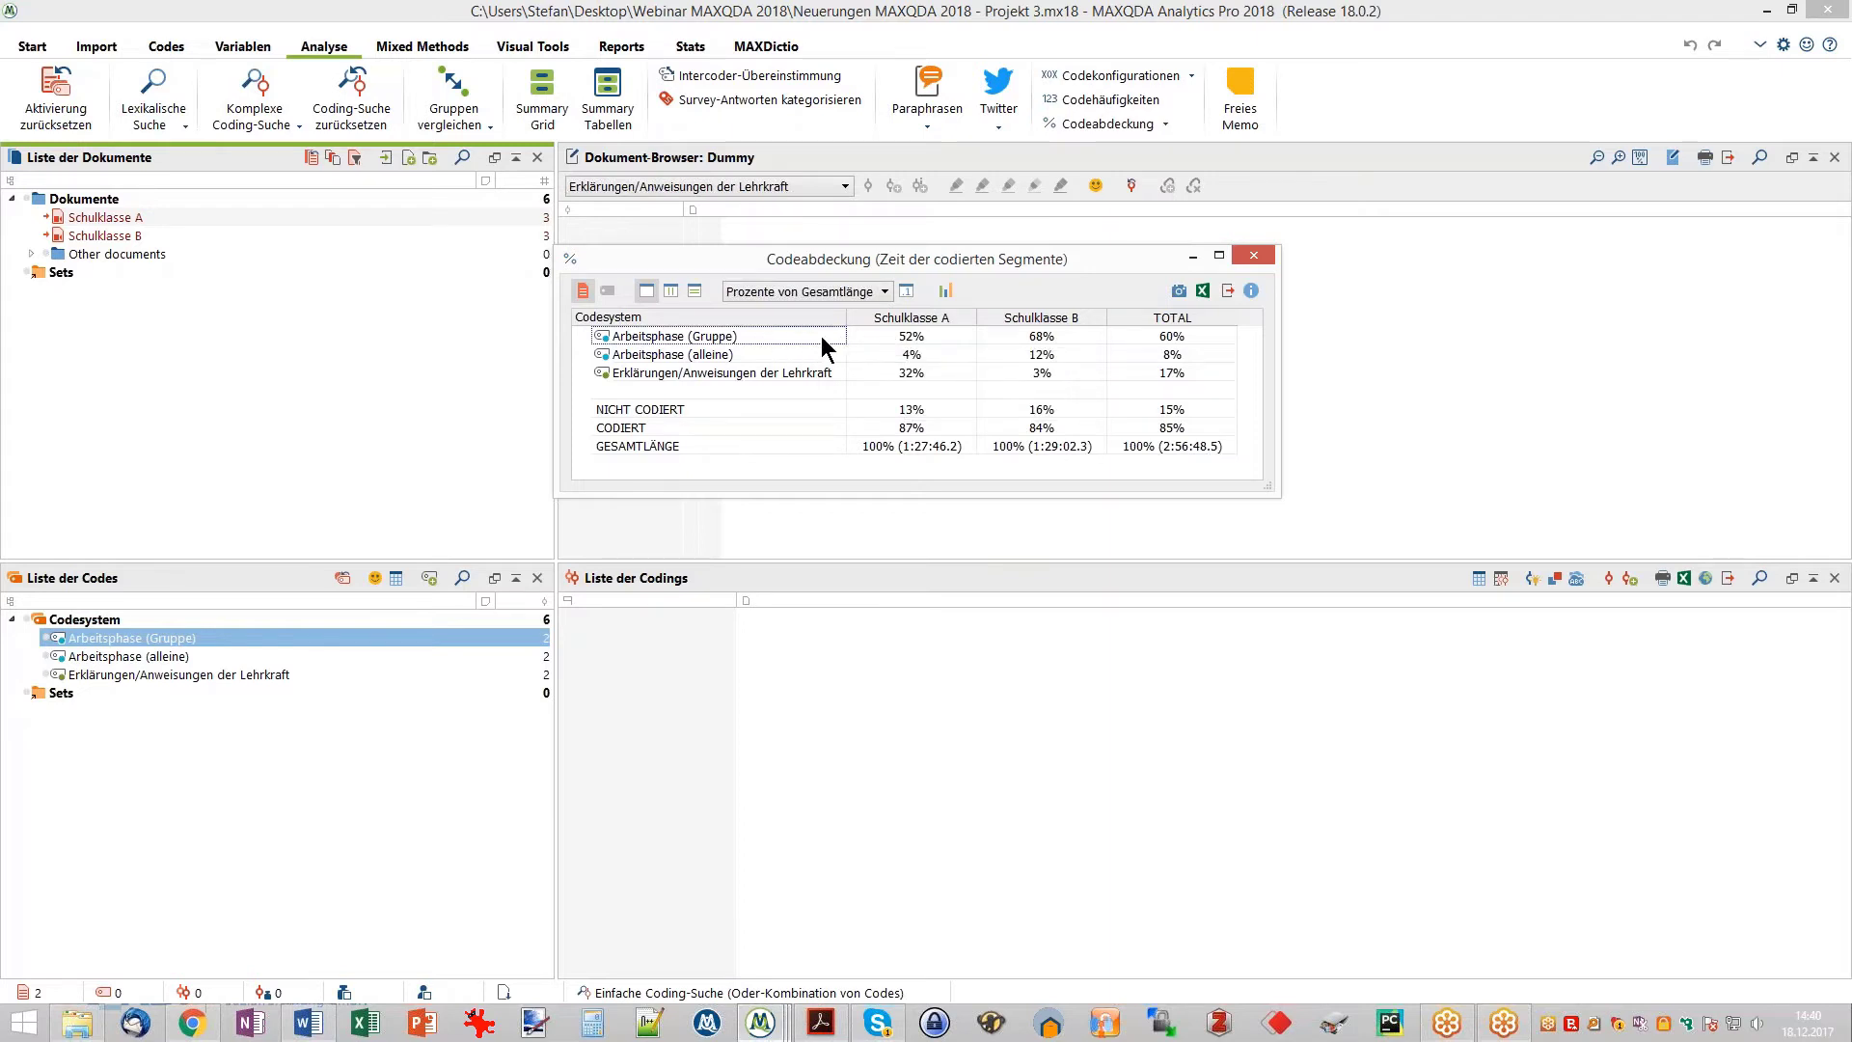
- Turn on row-wise highlighting in the code coverage table and compare the code values of Schulklasse A and Schulklasse B
{"action": "mouse_move", "coordinate": [919, 338]}
{"action": "left_click", "coordinate": [695, 291]}
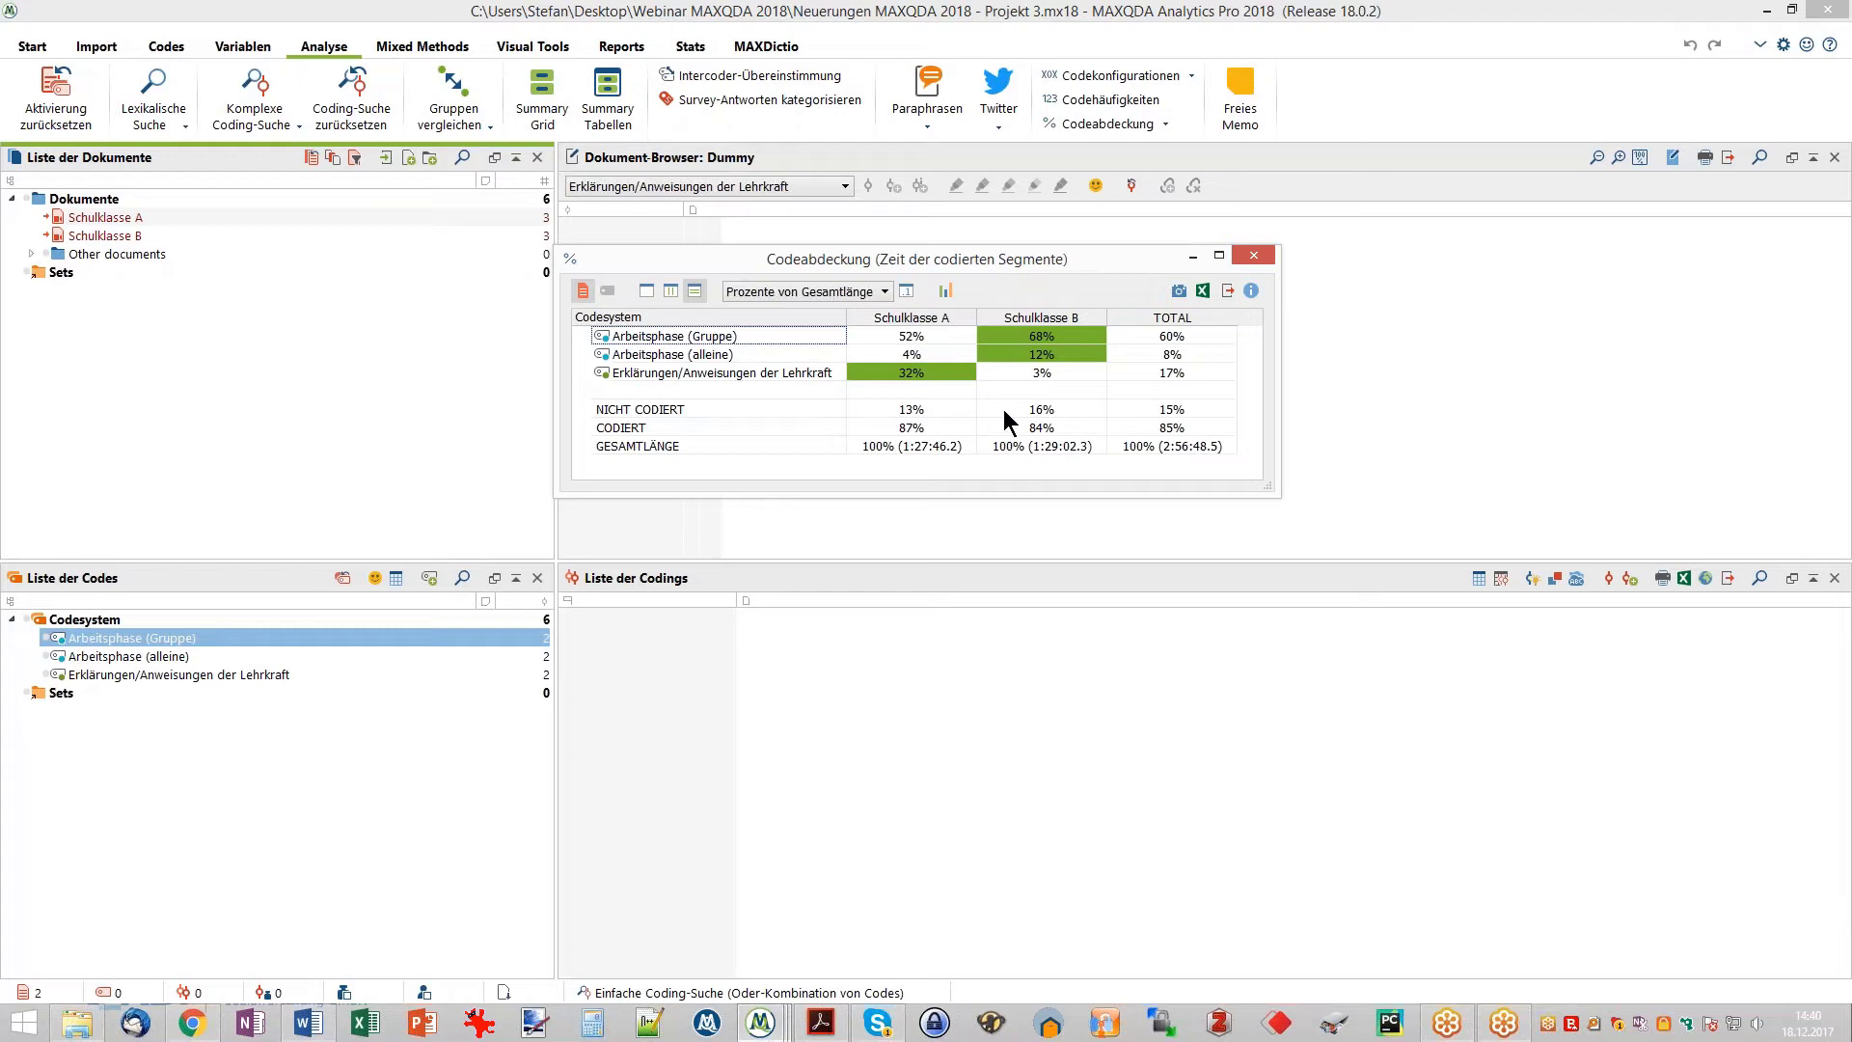
{"action": "mouse_move", "coordinate": [1018, 339]}
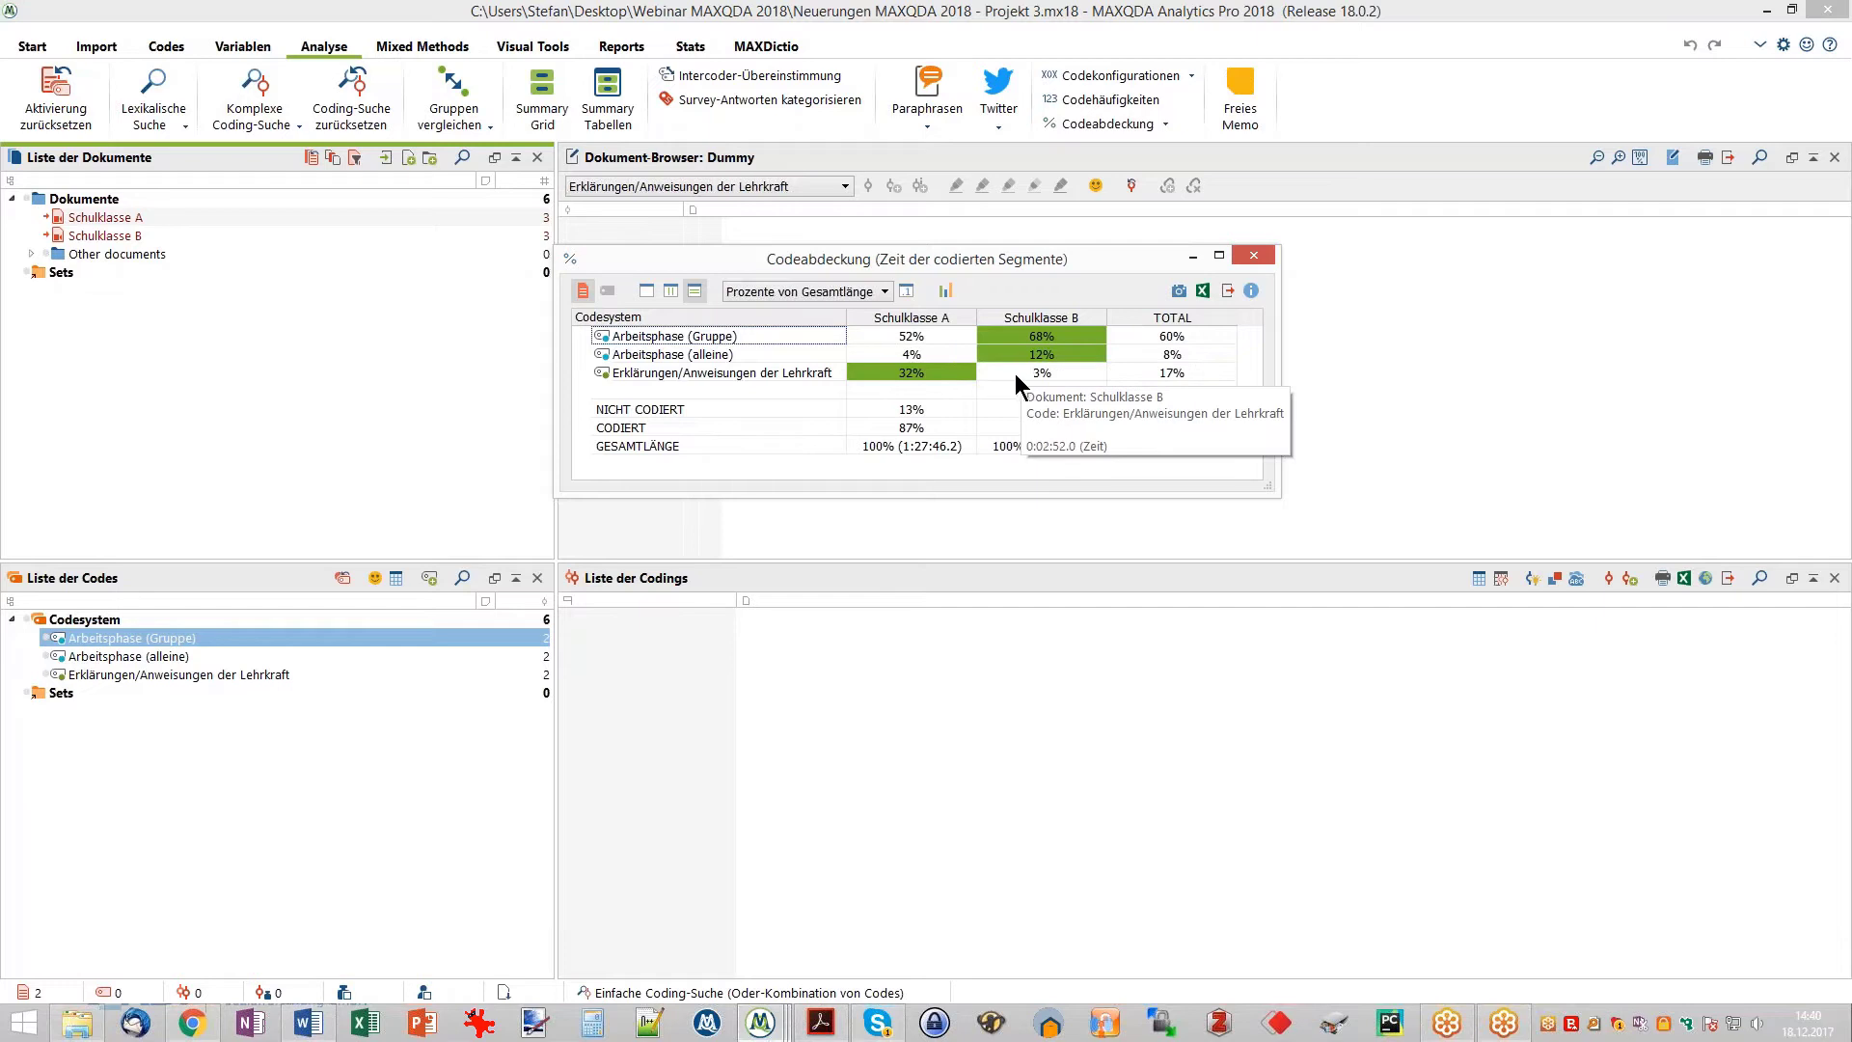
{"action": "mouse_move", "coordinate": [937, 373]}
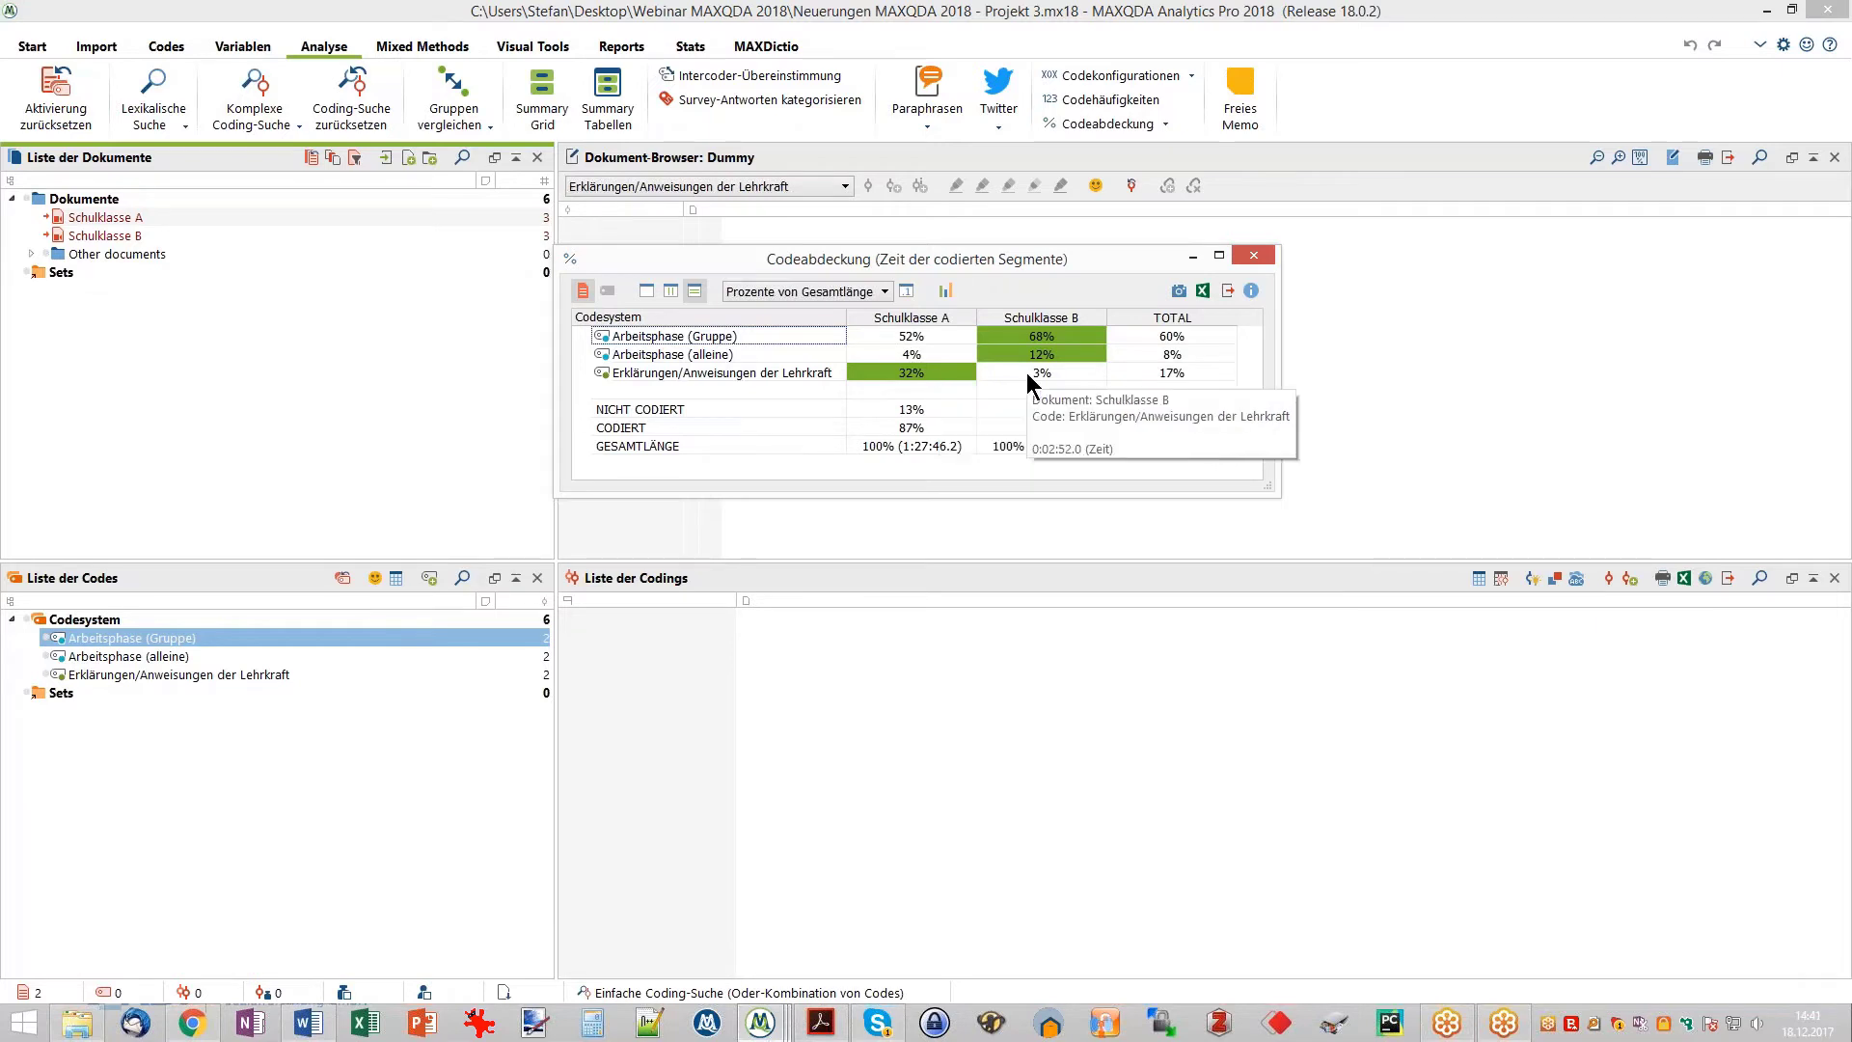
- Show the coverage values without percentages and switch the display to percentages of the coded length (Prozente von „codiert“)
{"action": "left_click", "coordinate": [855, 303]}
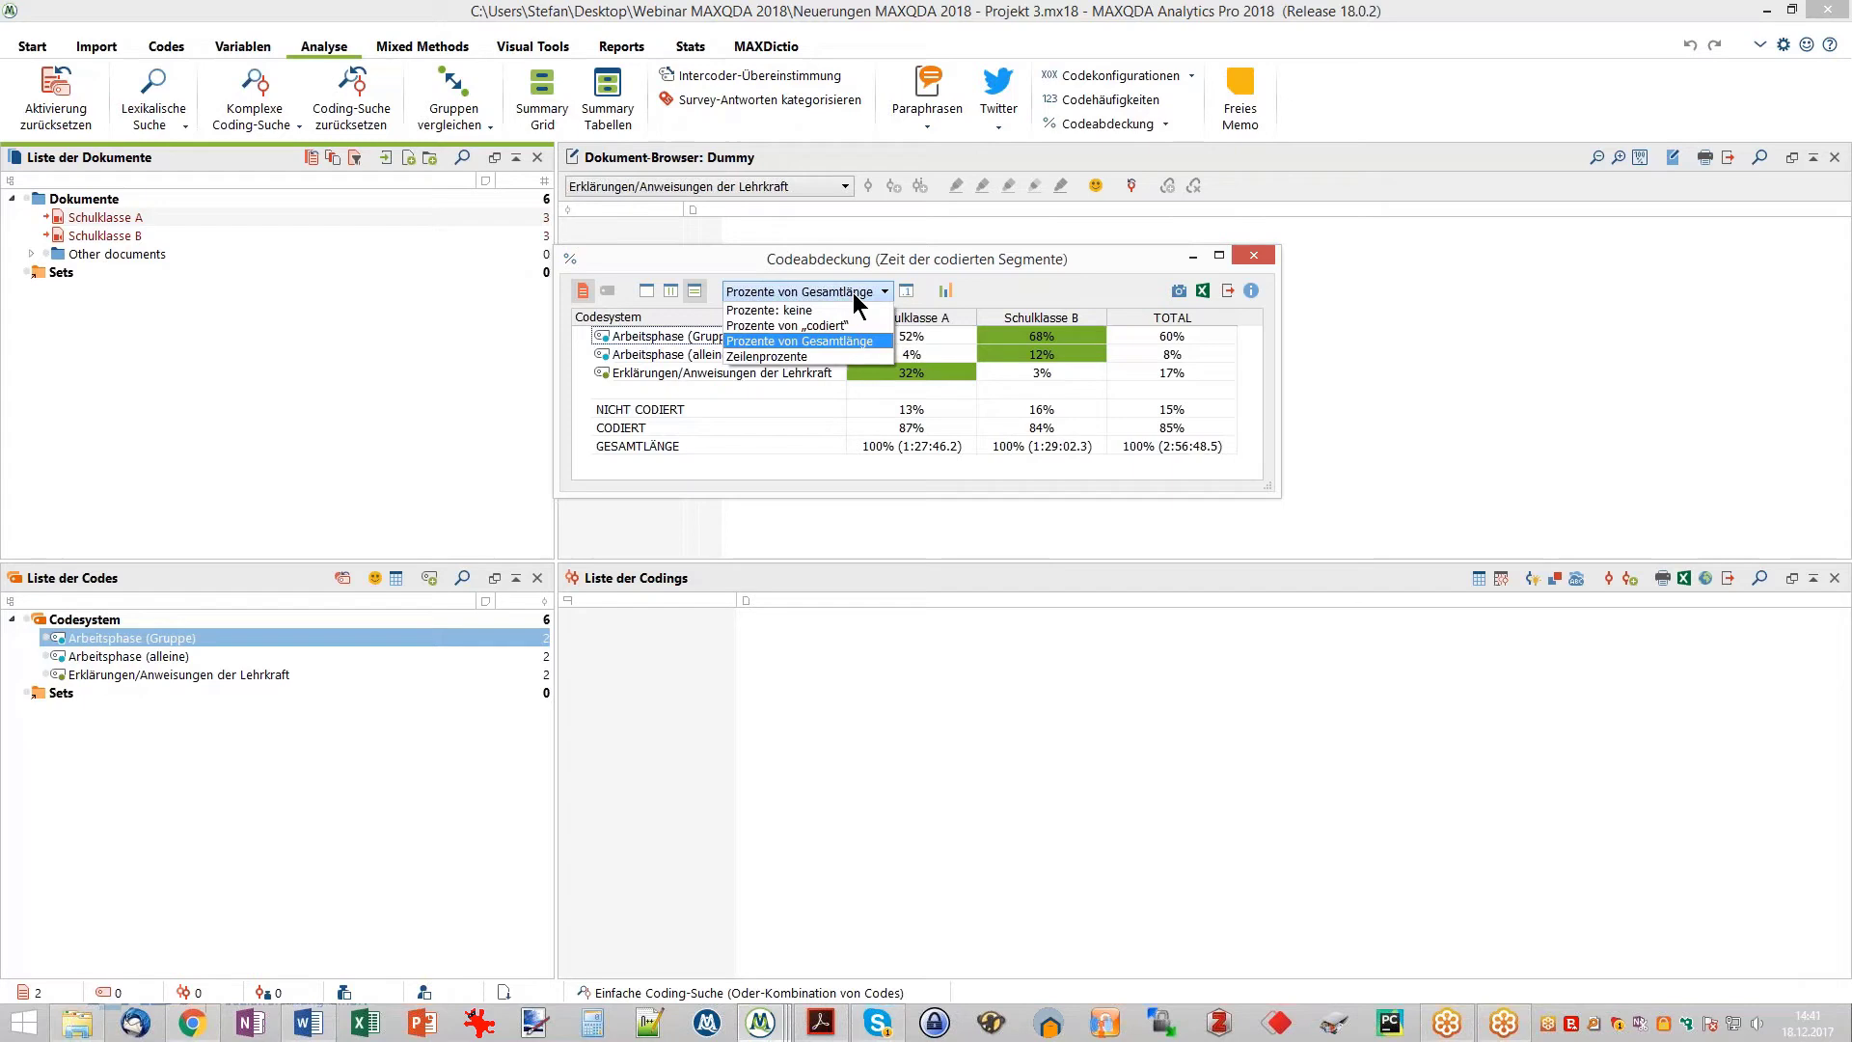
{"action": "left_click", "coordinate": [850, 309]}
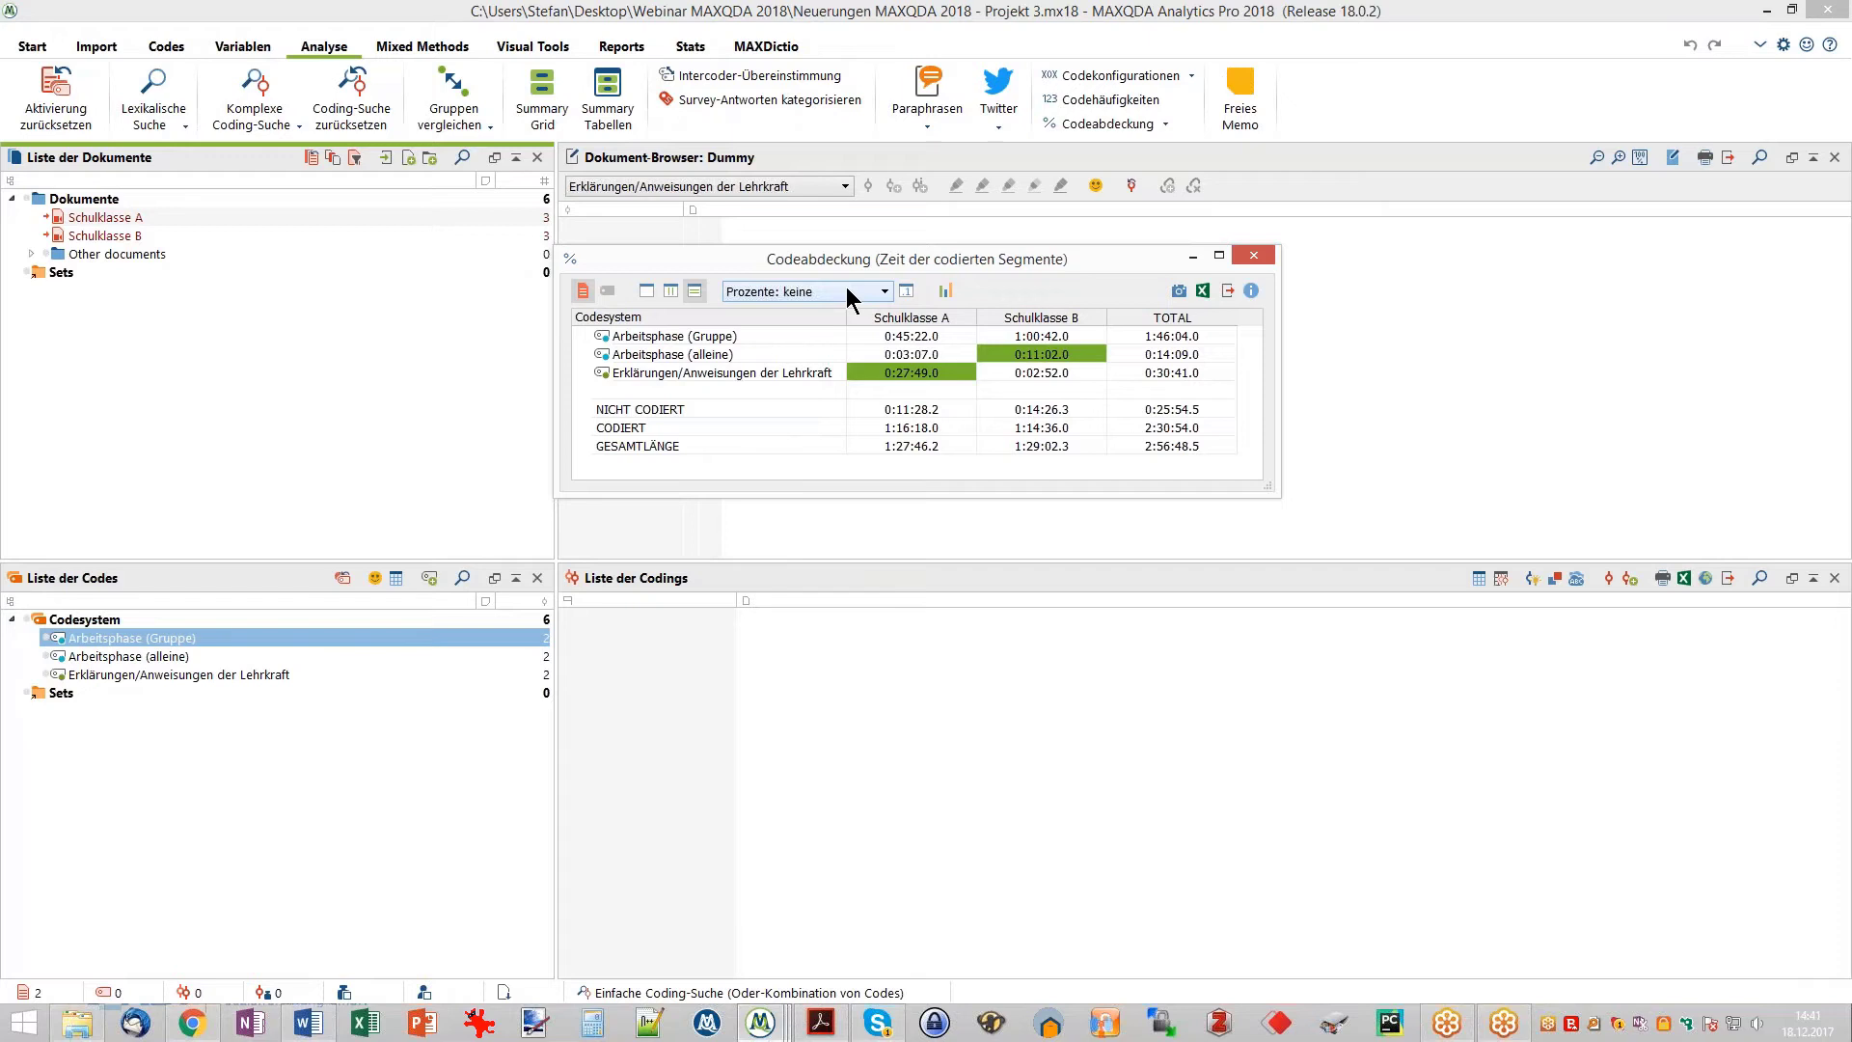
{"action": "left_click", "coordinate": [847, 290]}
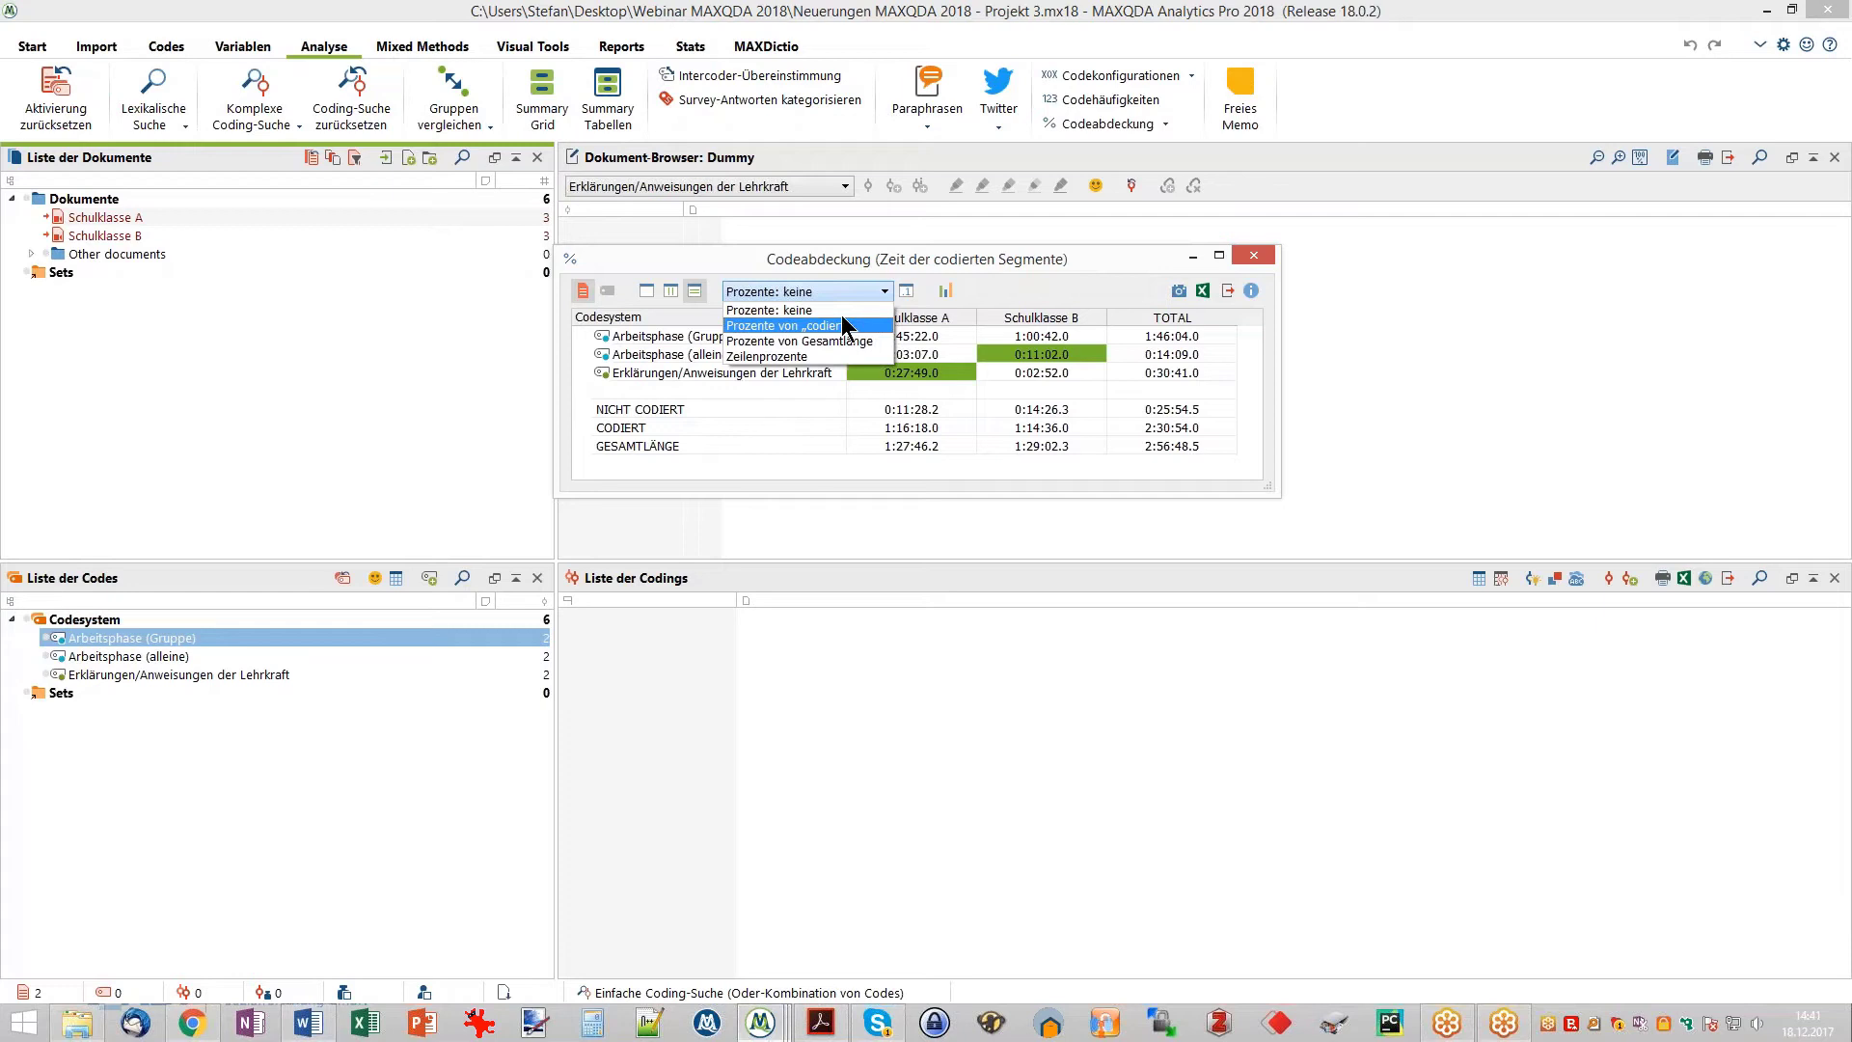
{"action": "left_click", "coordinate": [844, 309]}
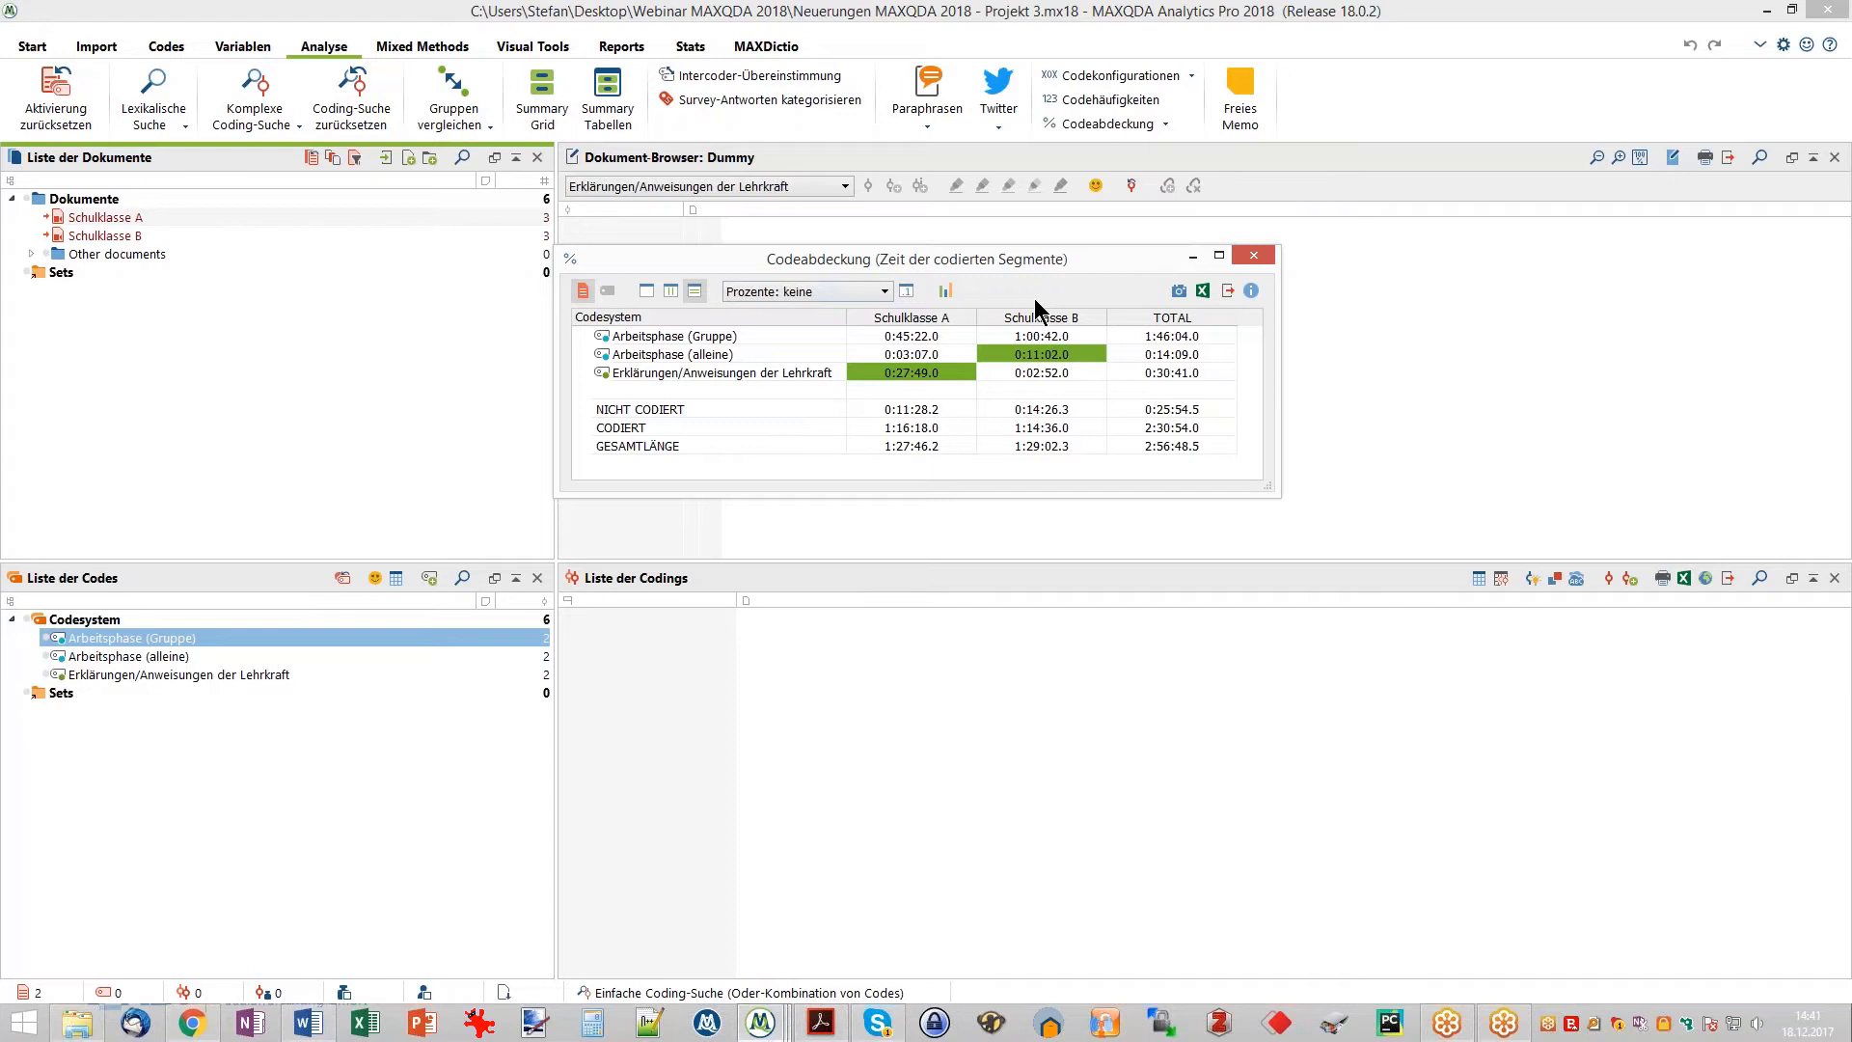
{"action": "left_click", "coordinate": [821, 286]}
{"action": "left_click", "coordinate": [824, 322]}
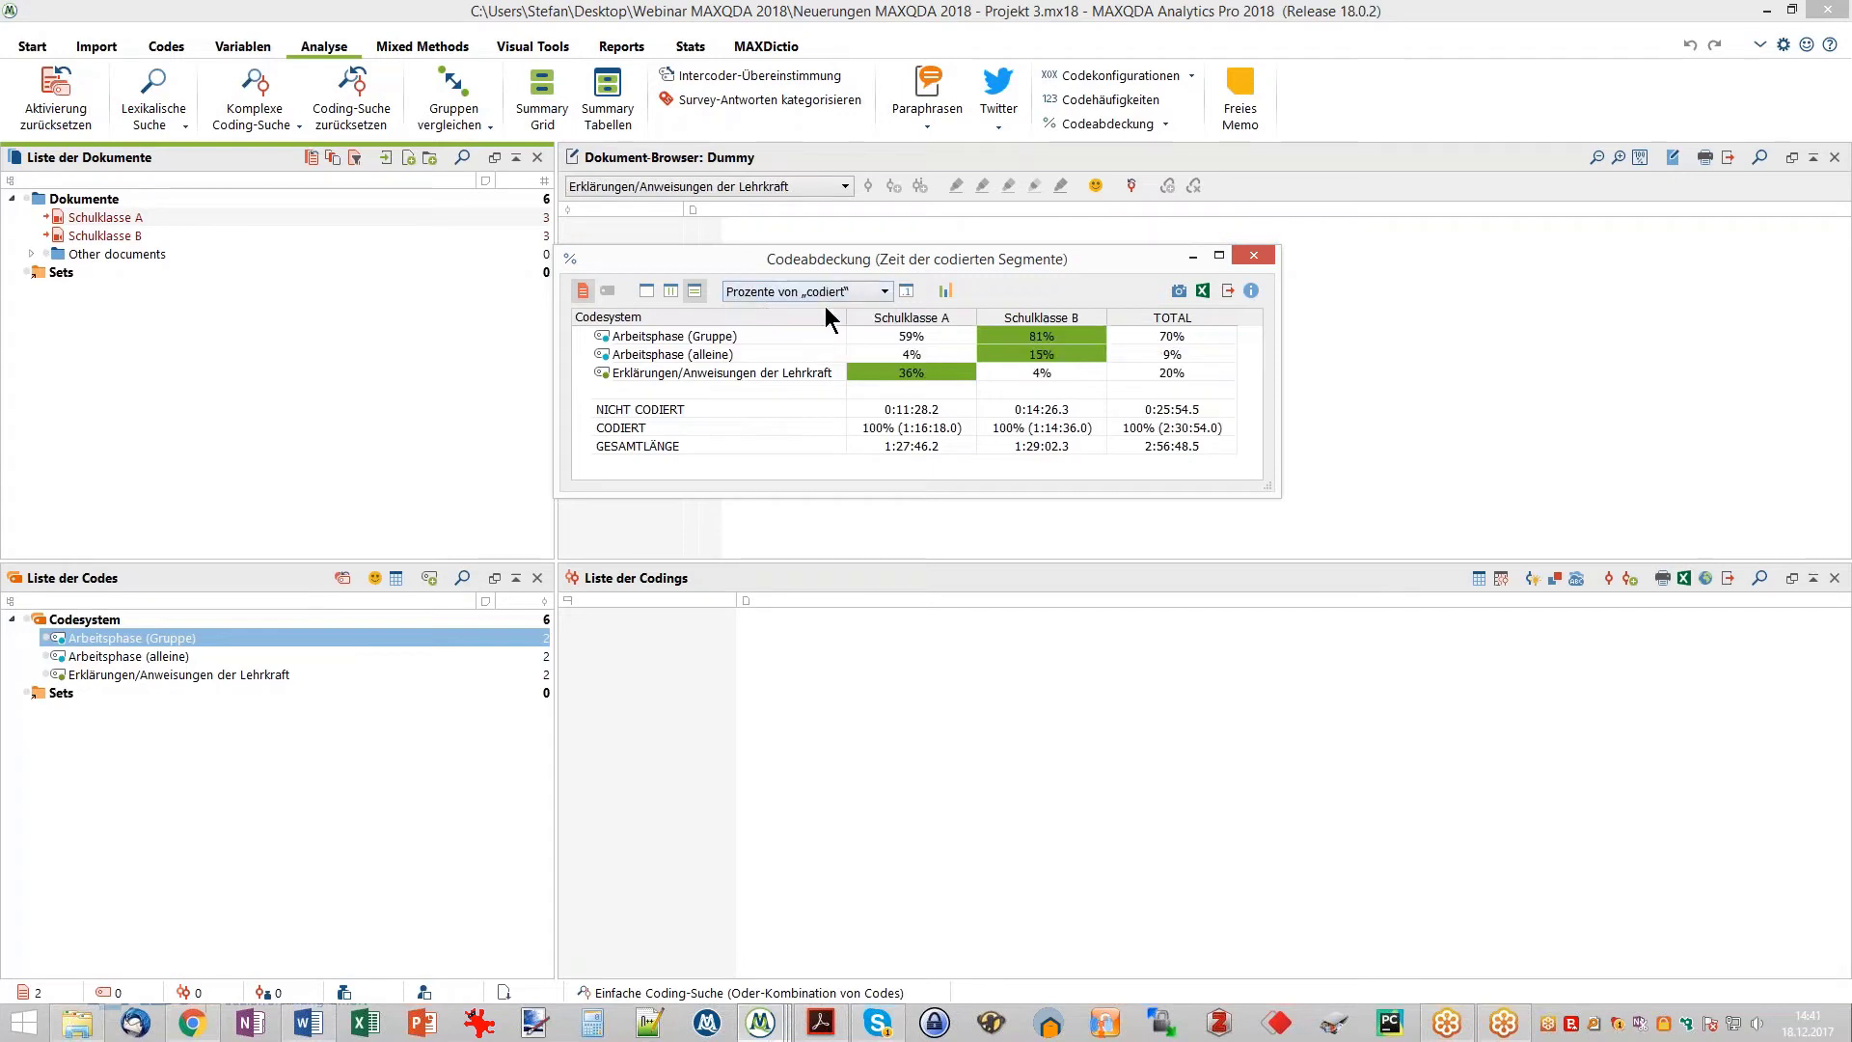
- Display the code coverage as percentages of the total length (Prozente von Gesamtlänge) and close the coverage table
{"action": "left_click", "coordinate": [826, 287]}
{"action": "left_click", "coordinate": [820, 336]}
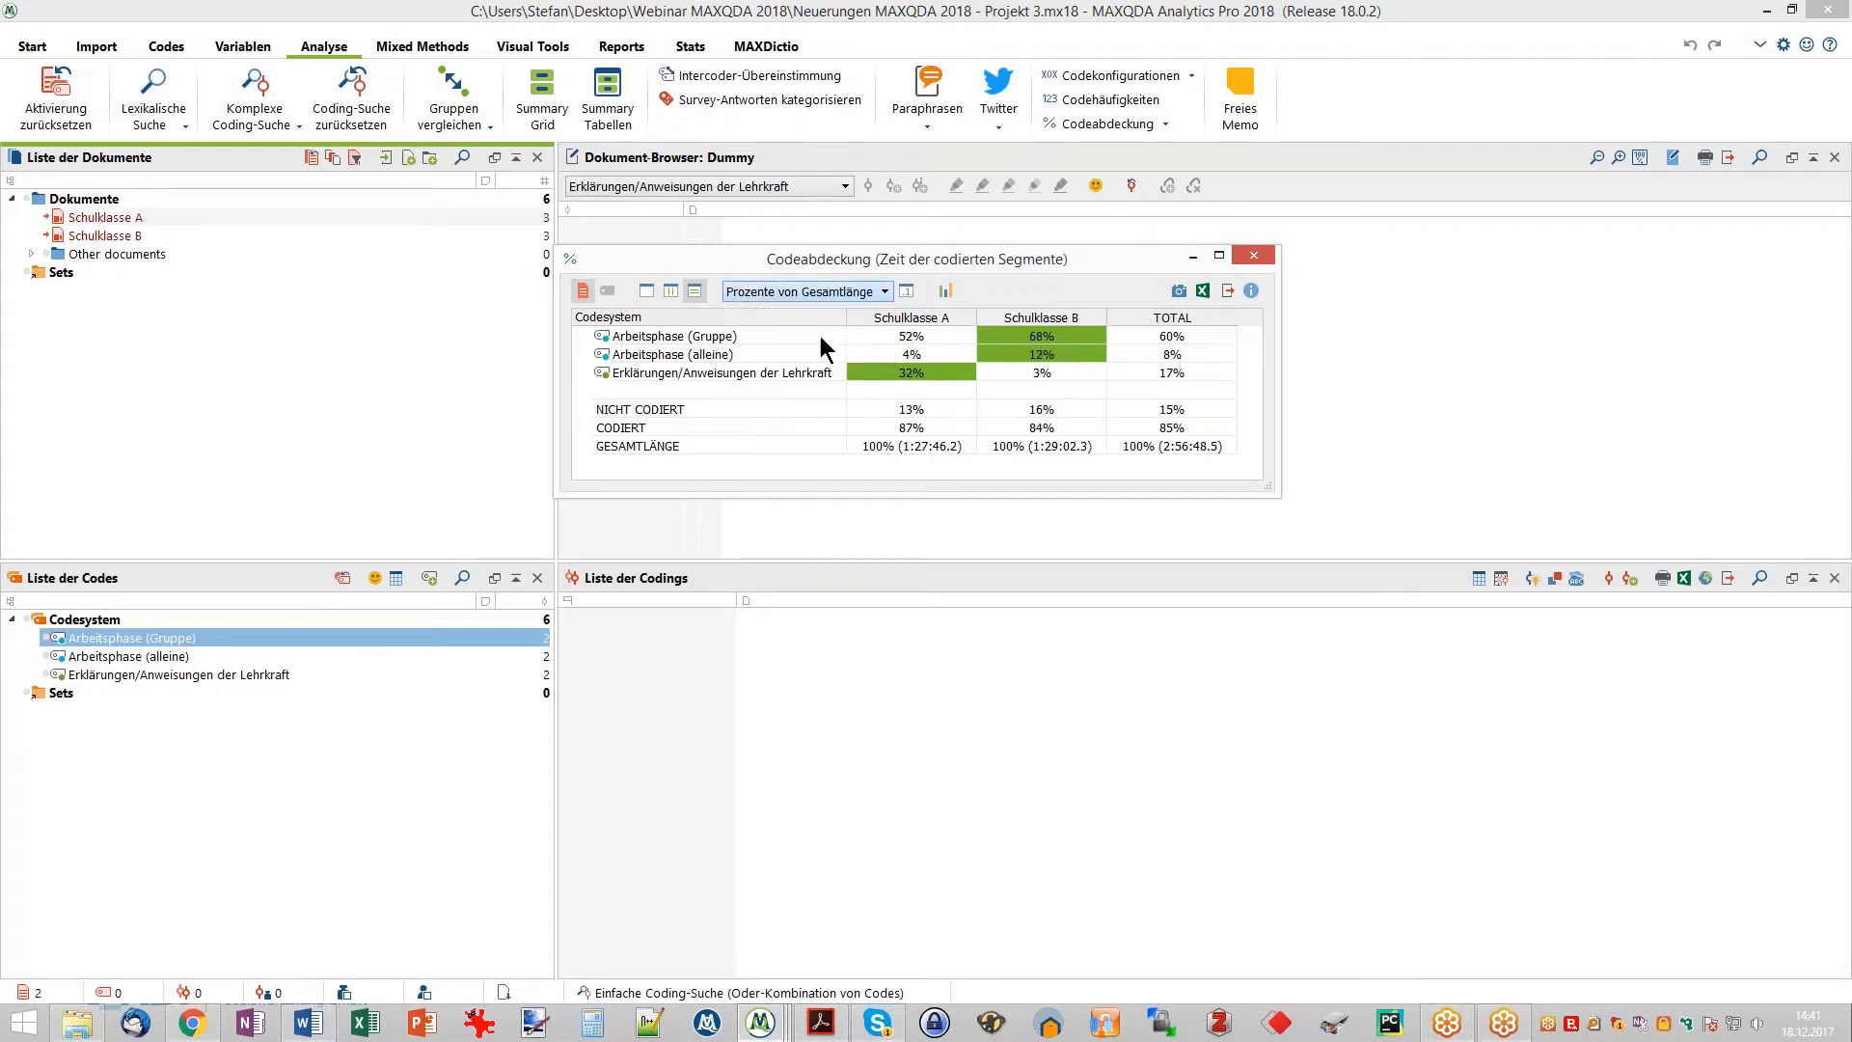
{"action": "mouse_move", "coordinate": [868, 349]}
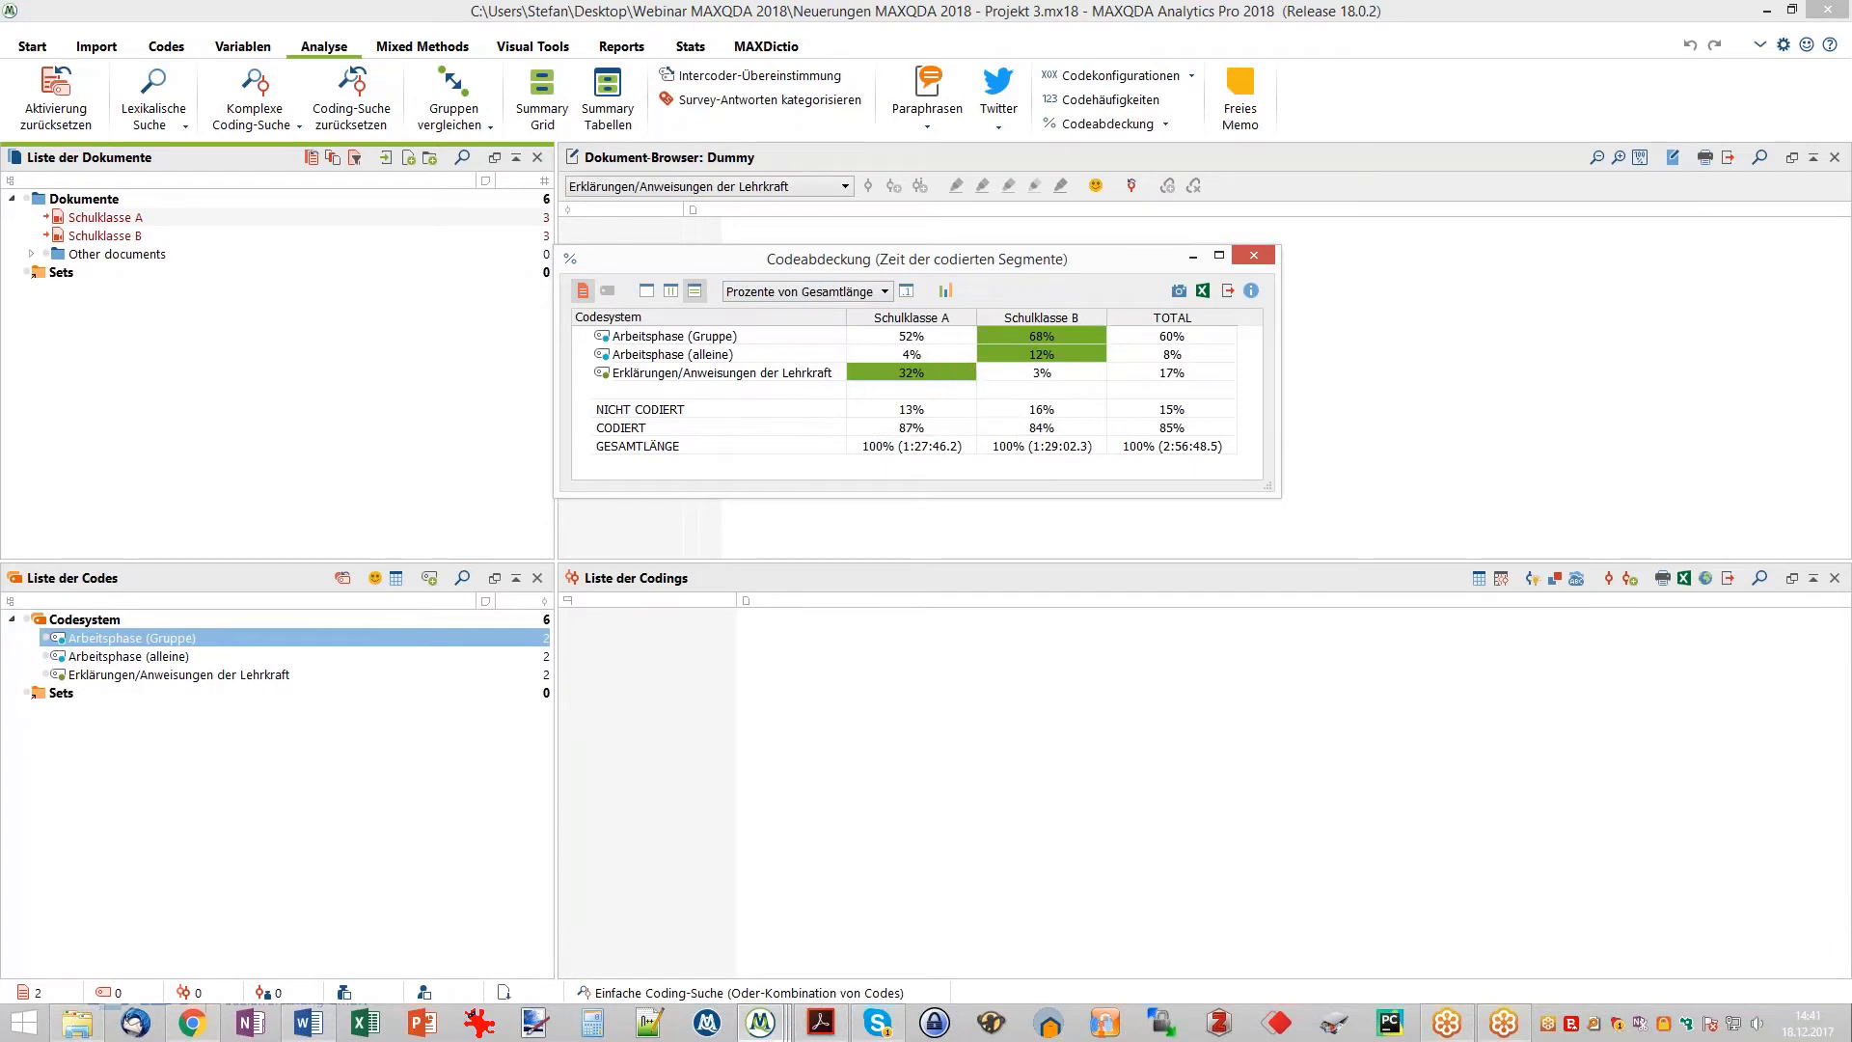
{"action": "left_click", "coordinate": [1251, 257]}
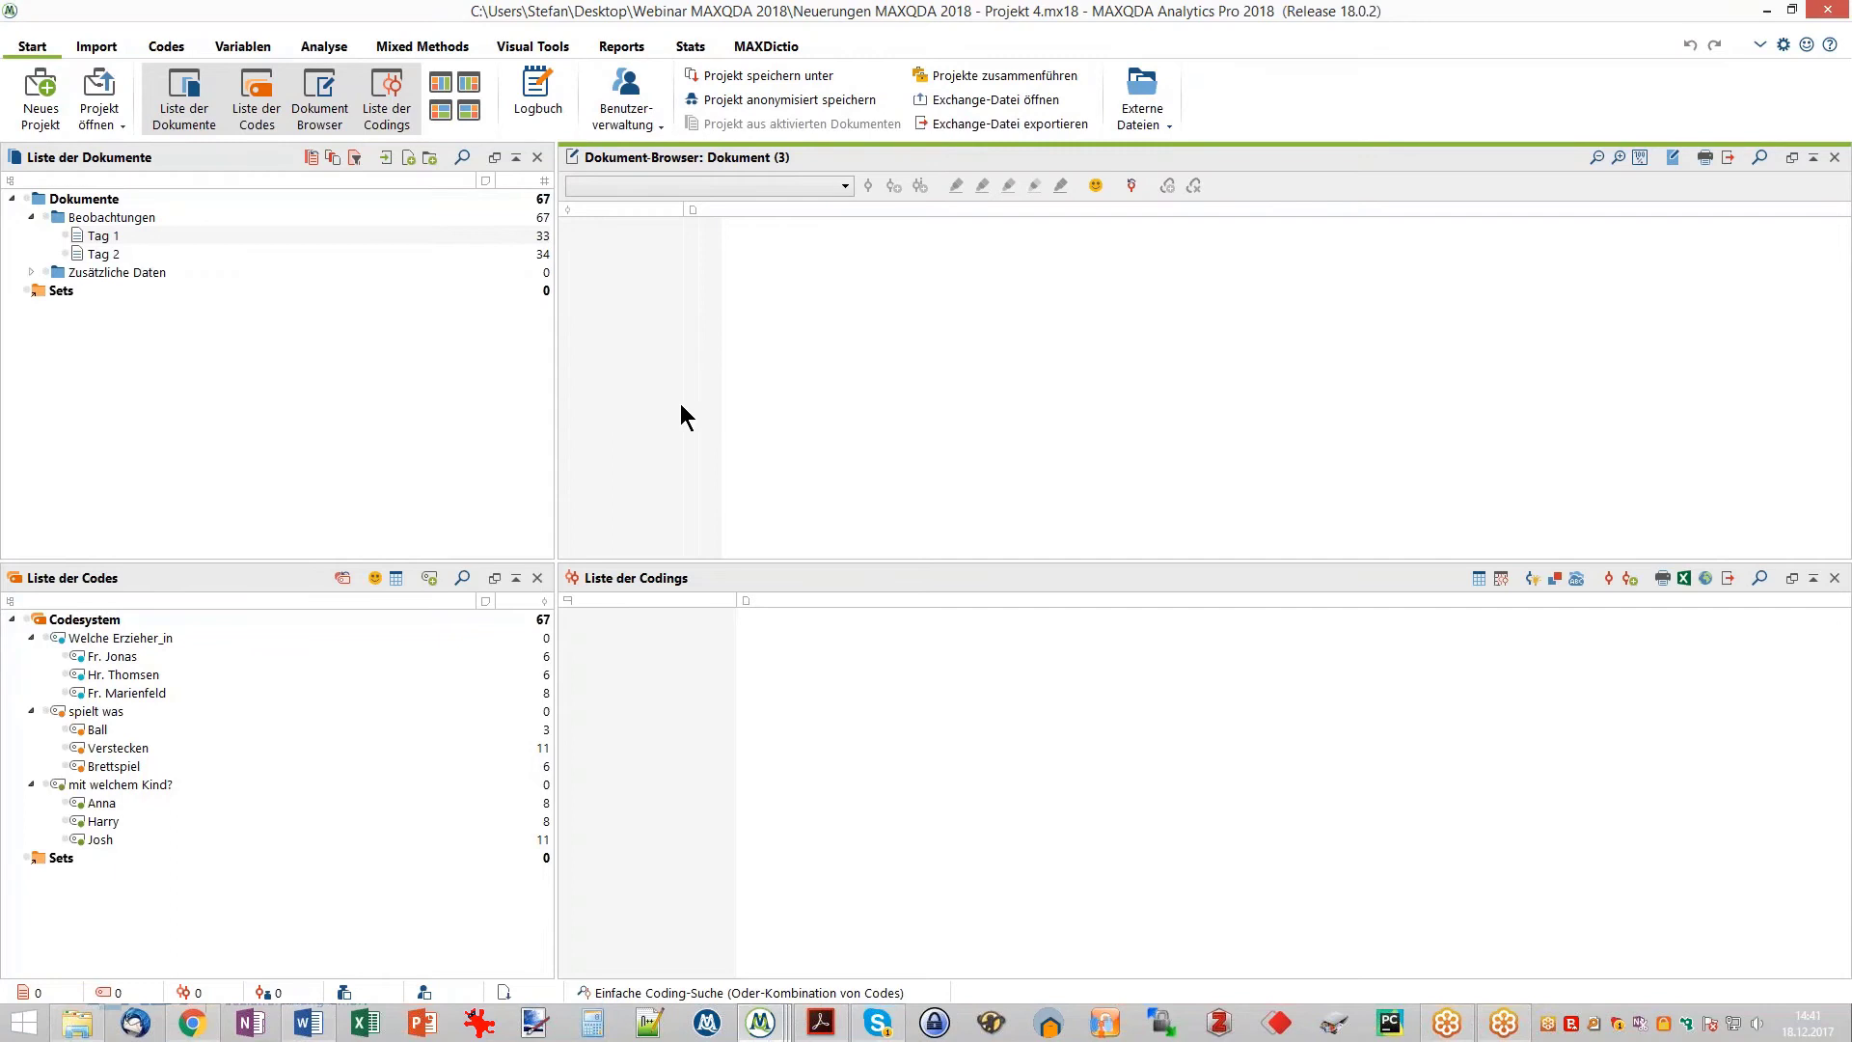
- Activate the documents Tag 1 and Tag 2 in Projekt 4 and open the complex code configurations (Komplexe Codekonfigurationen)
{"action": "left_click", "coordinate": [324, 46]}
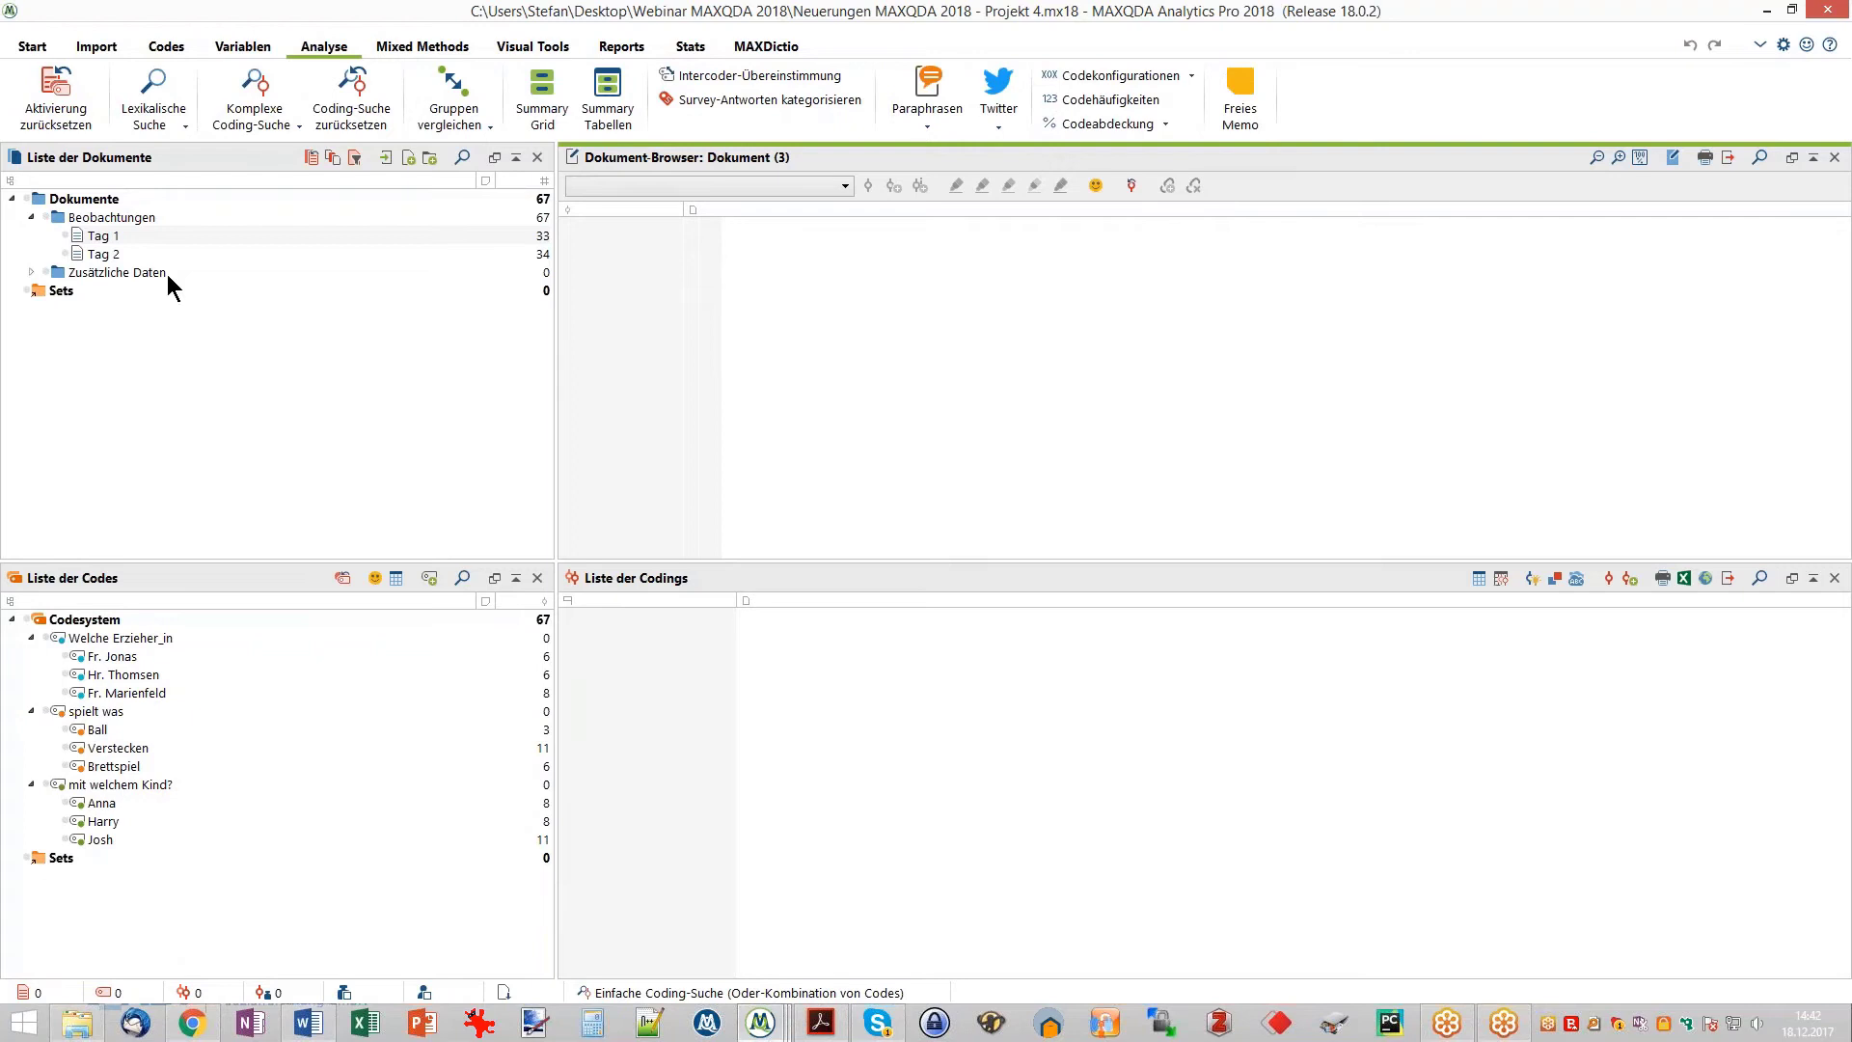
{"action": "left_click", "coordinate": [63, 233]}
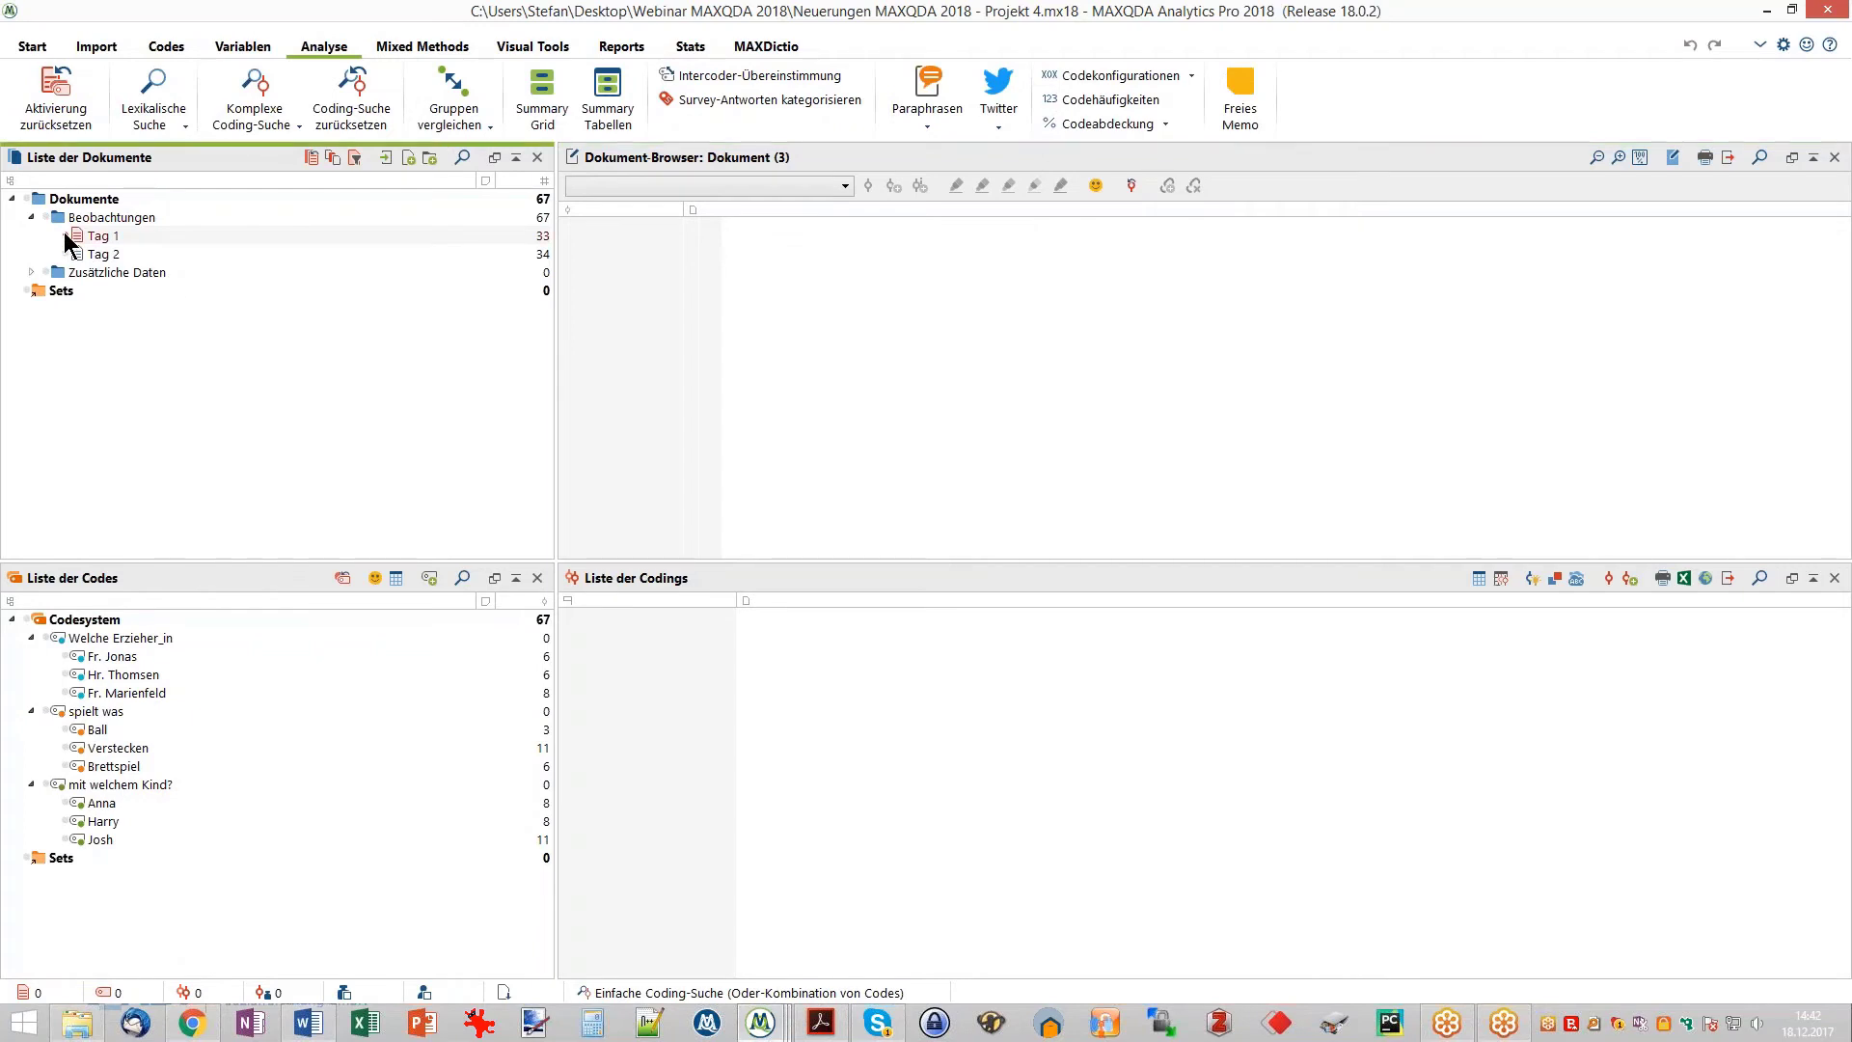
{"action": "left_click", "coordinate": [62, 252]}
{"action": "mouse_move", "coordinate": [141, 637]}
{"action": "left_click", "coordinate": [1158, 77]}
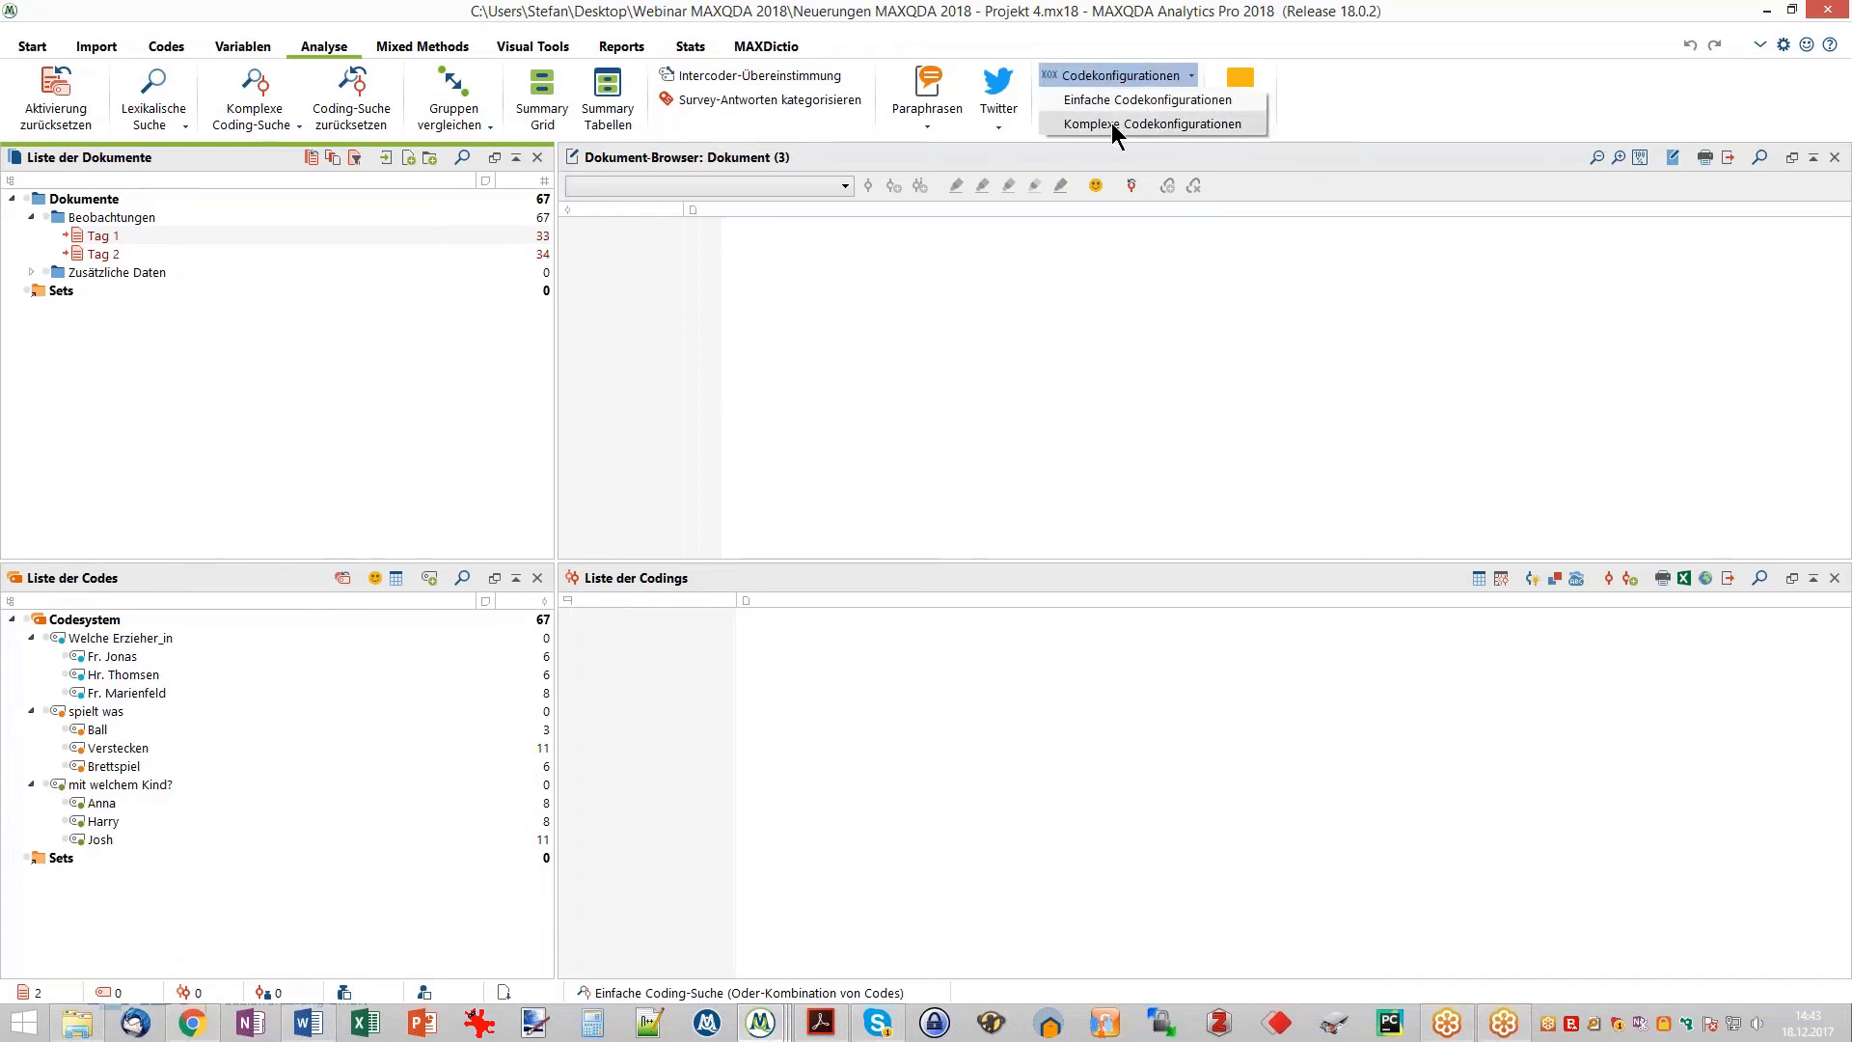
{"action": "left_click", "coordinate": [1112, 124]}
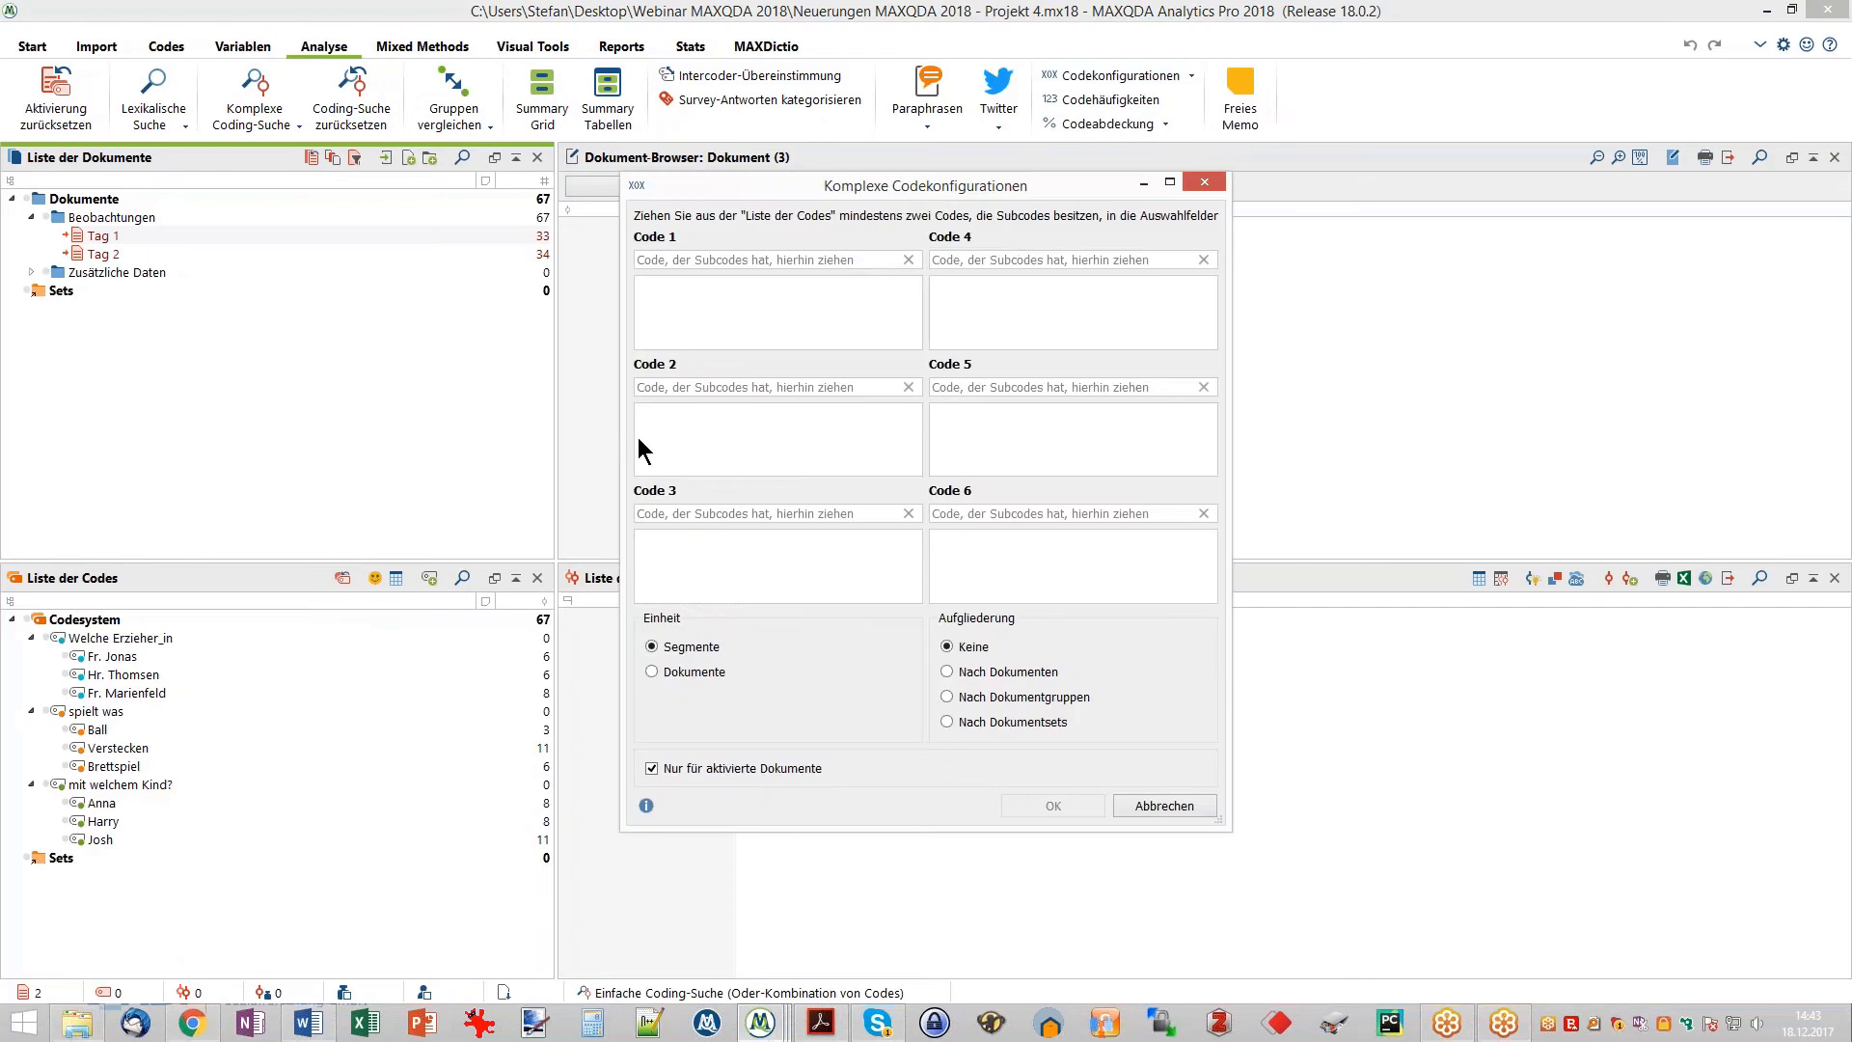
- Assign „Welche Erzieher_in“ as Code 1, „spielt was“ as Code 2 and „mit welchem Kind?“ as Code 3 of the configuration
{"action": "left_click_drag", "start_coordinate": [113, 636], "coordinate": [735, 265]}
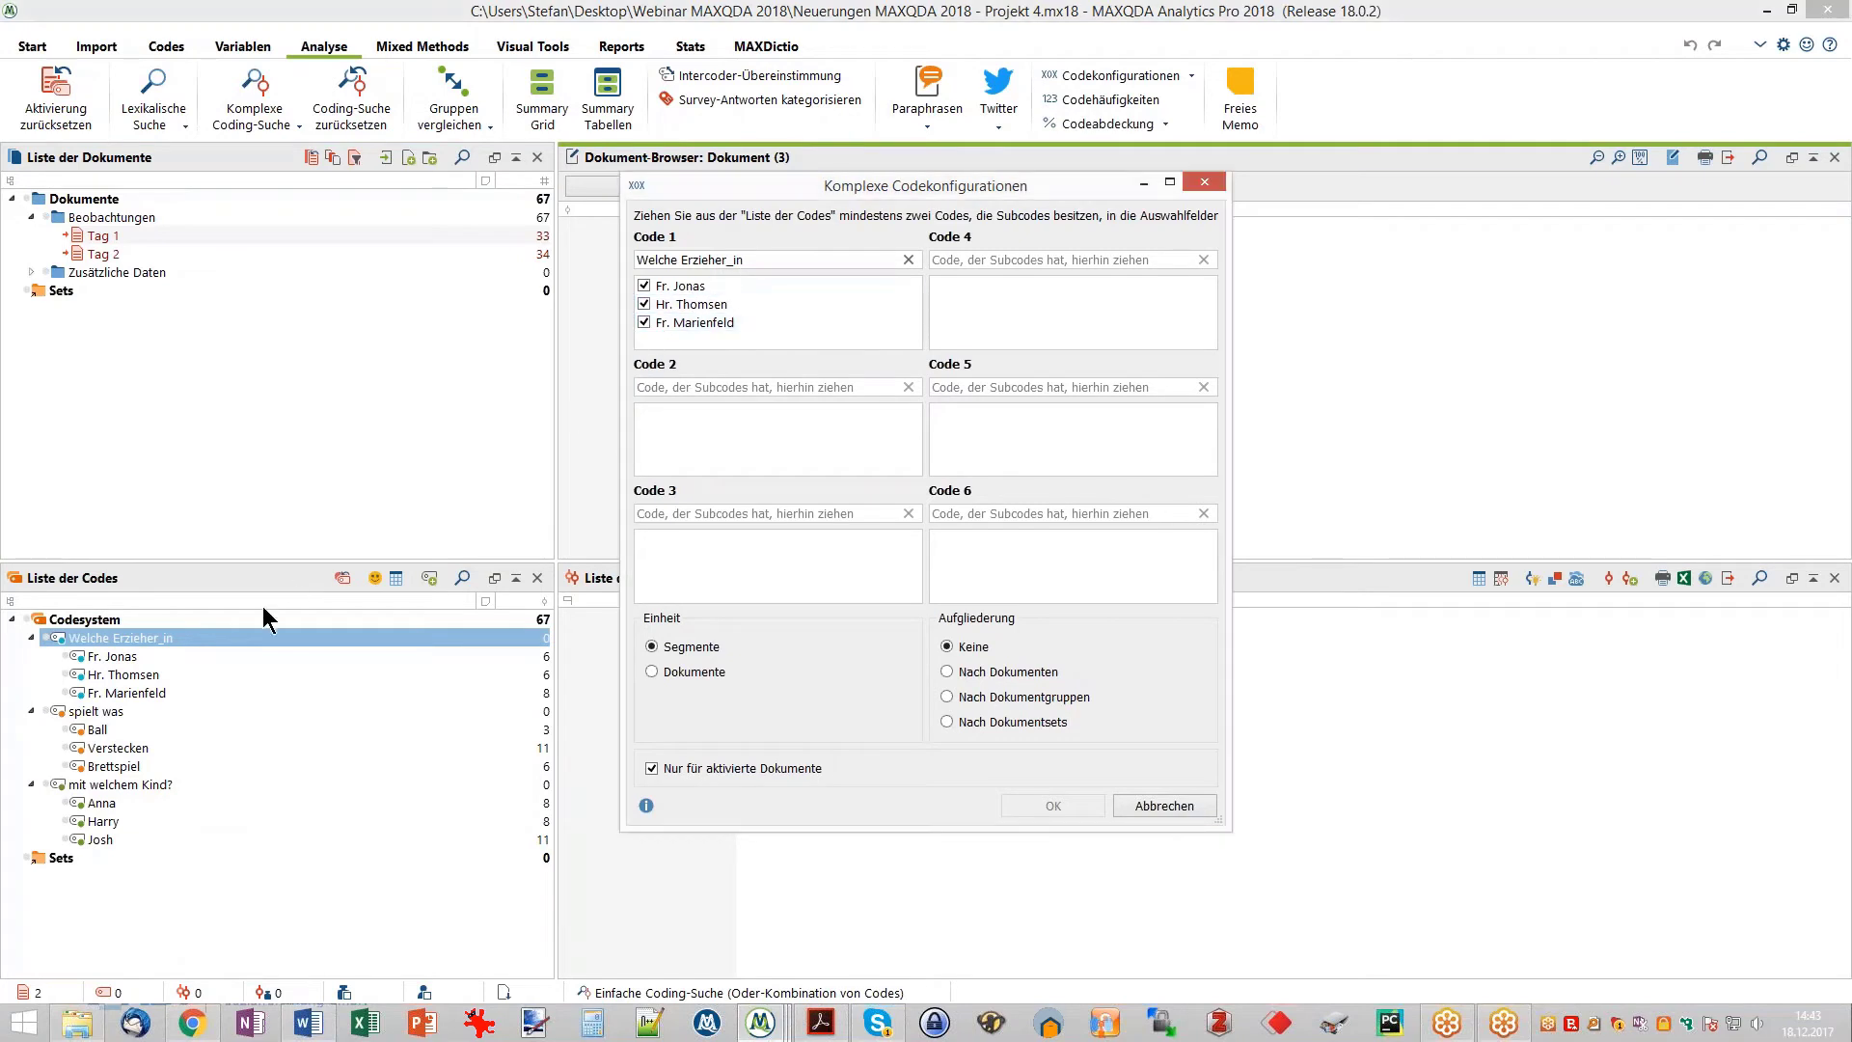
{"action": "left_click_drag", "start_coordinate": [116, 714], "coordinate": [679, 442]}
{"action": "left_click", "coordinate": [135, 784]}
{"action": "left_click_drag", "start_coordinate": [135, 784], "coordinate": [672, 511]}
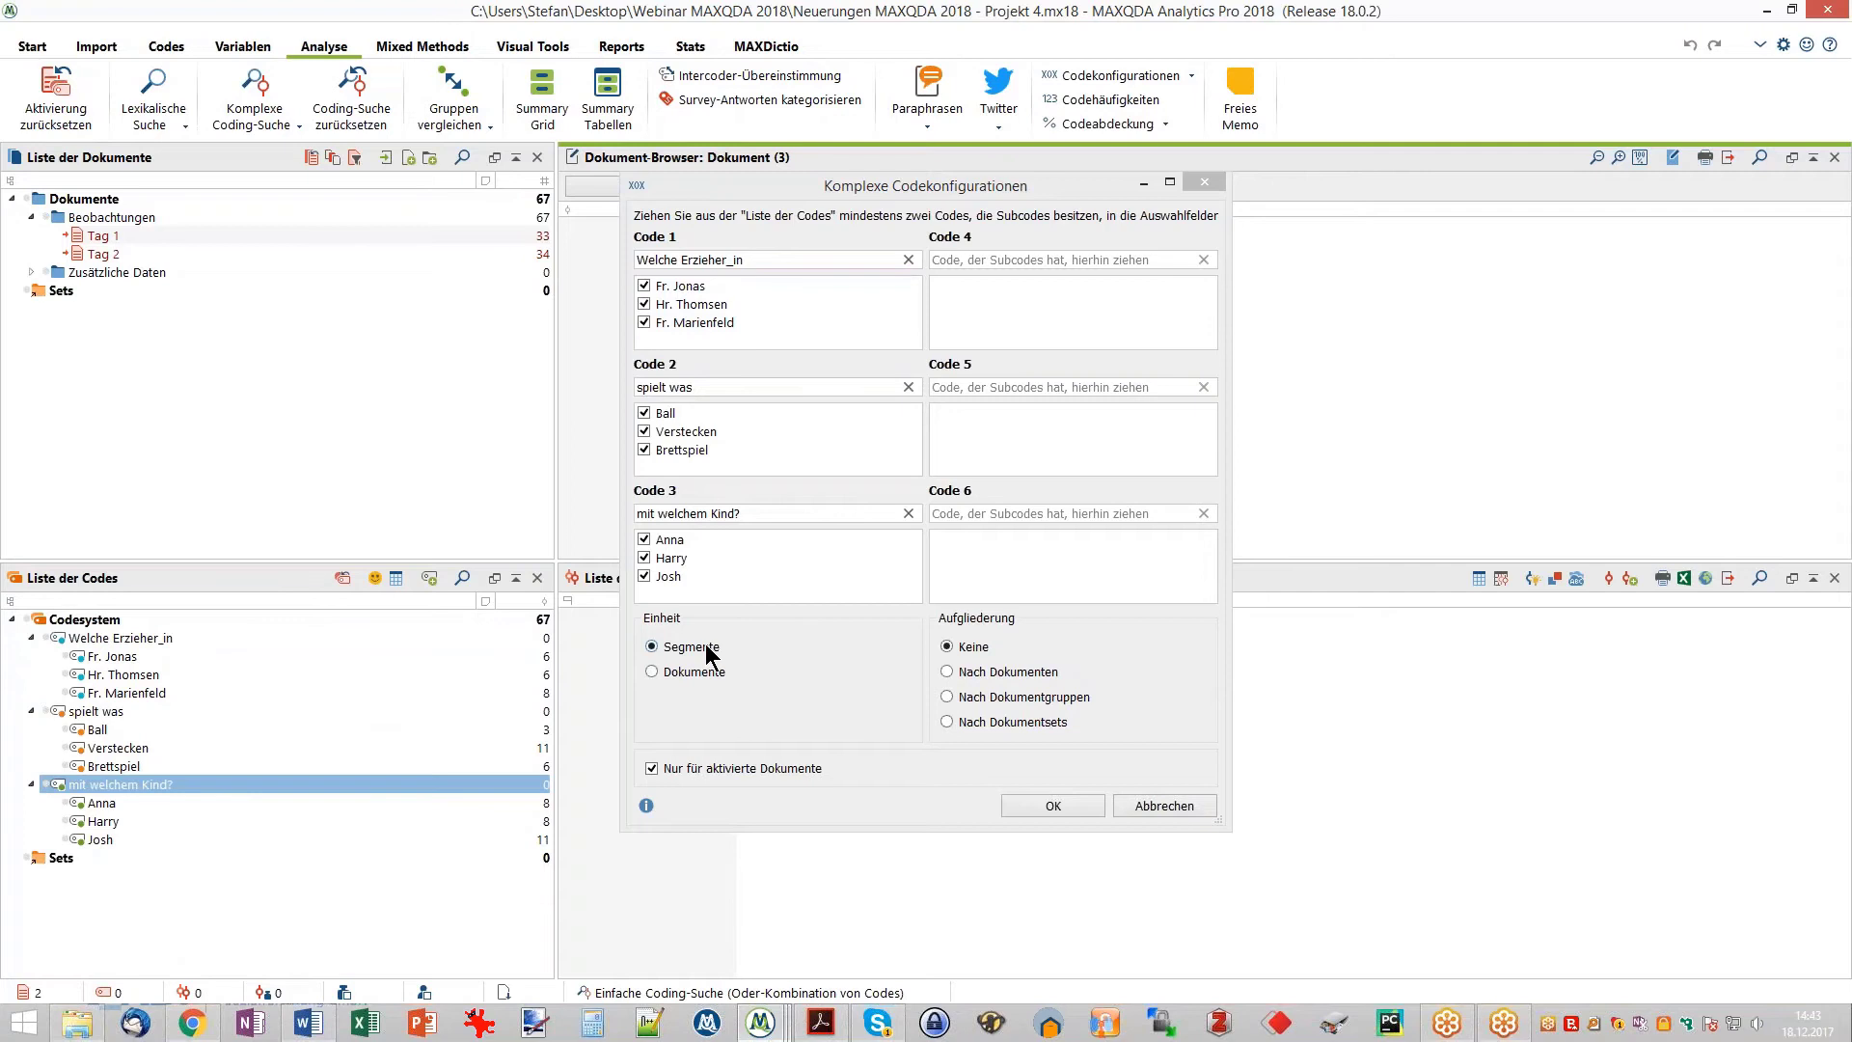
- Generate the configuration table broken down by documents (Nach Dokumenten), examine its first combination and close it
{"action": "left_click", "coordinate": [963, 670]}
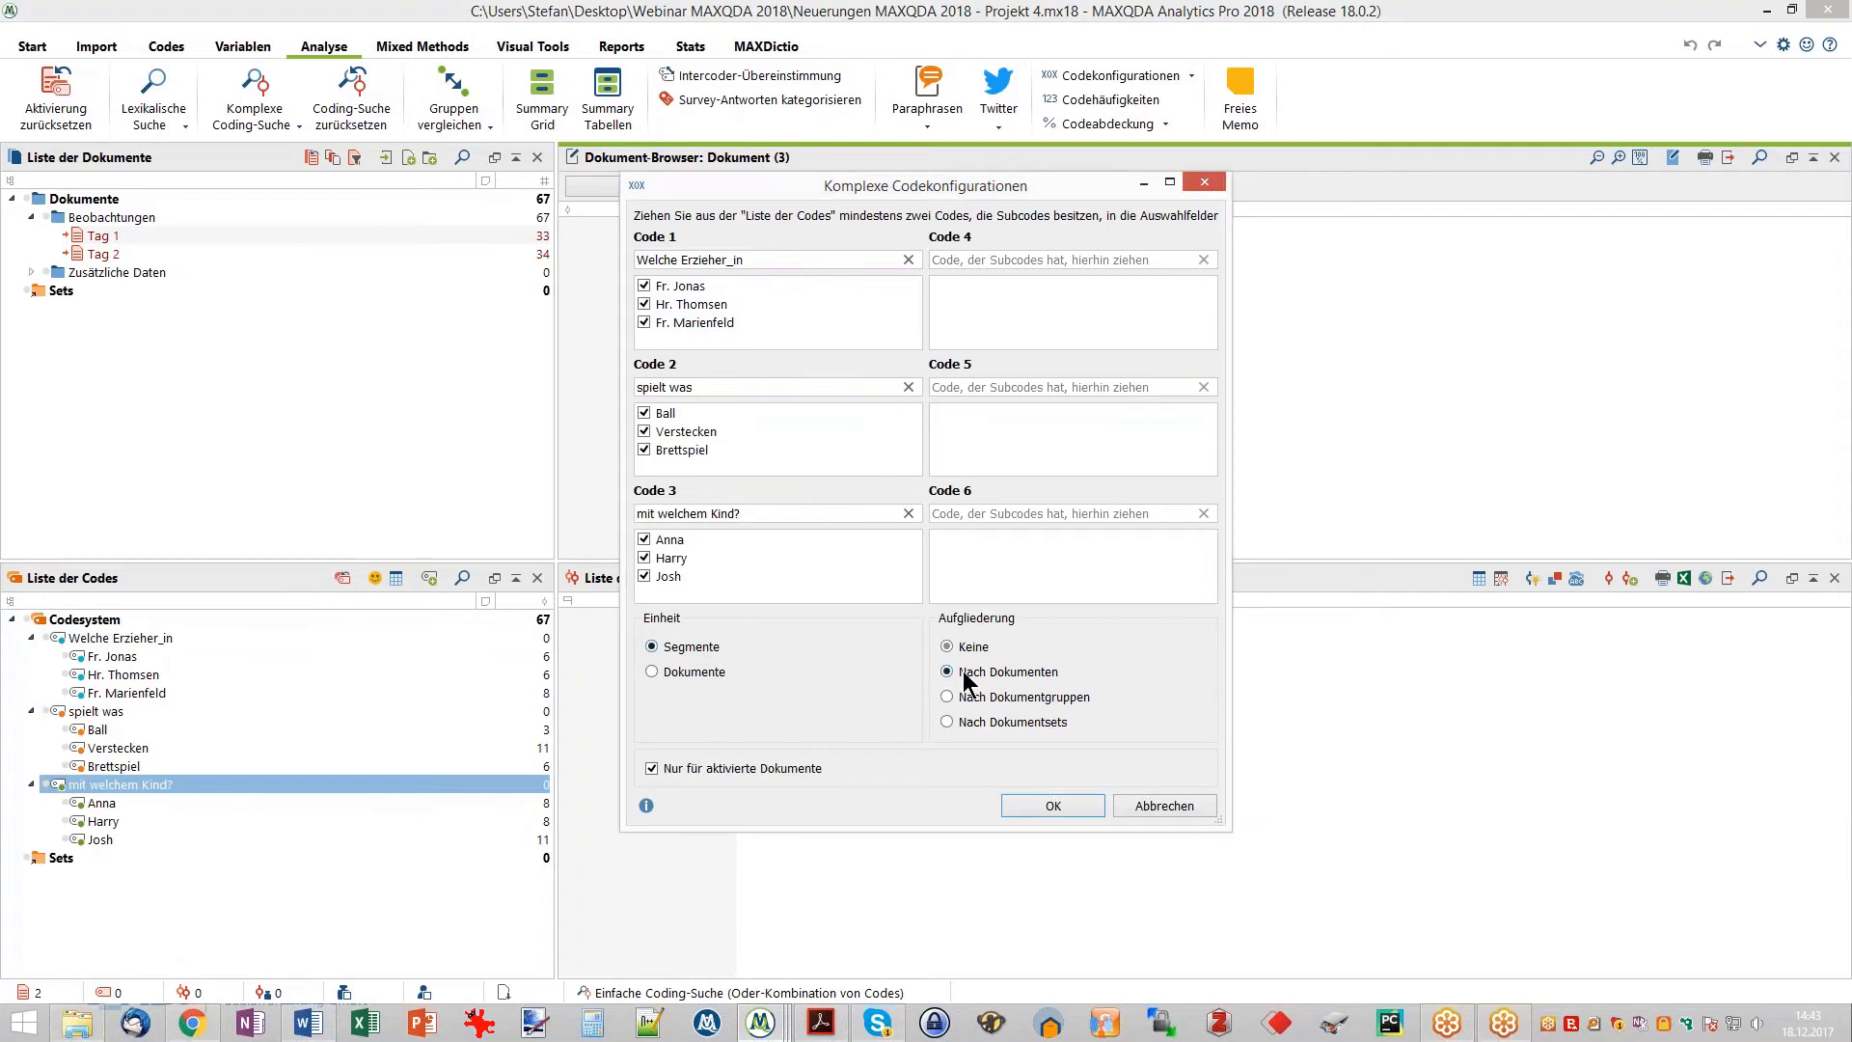
{"action": "left_click", "coordinate": [1050, 806]}
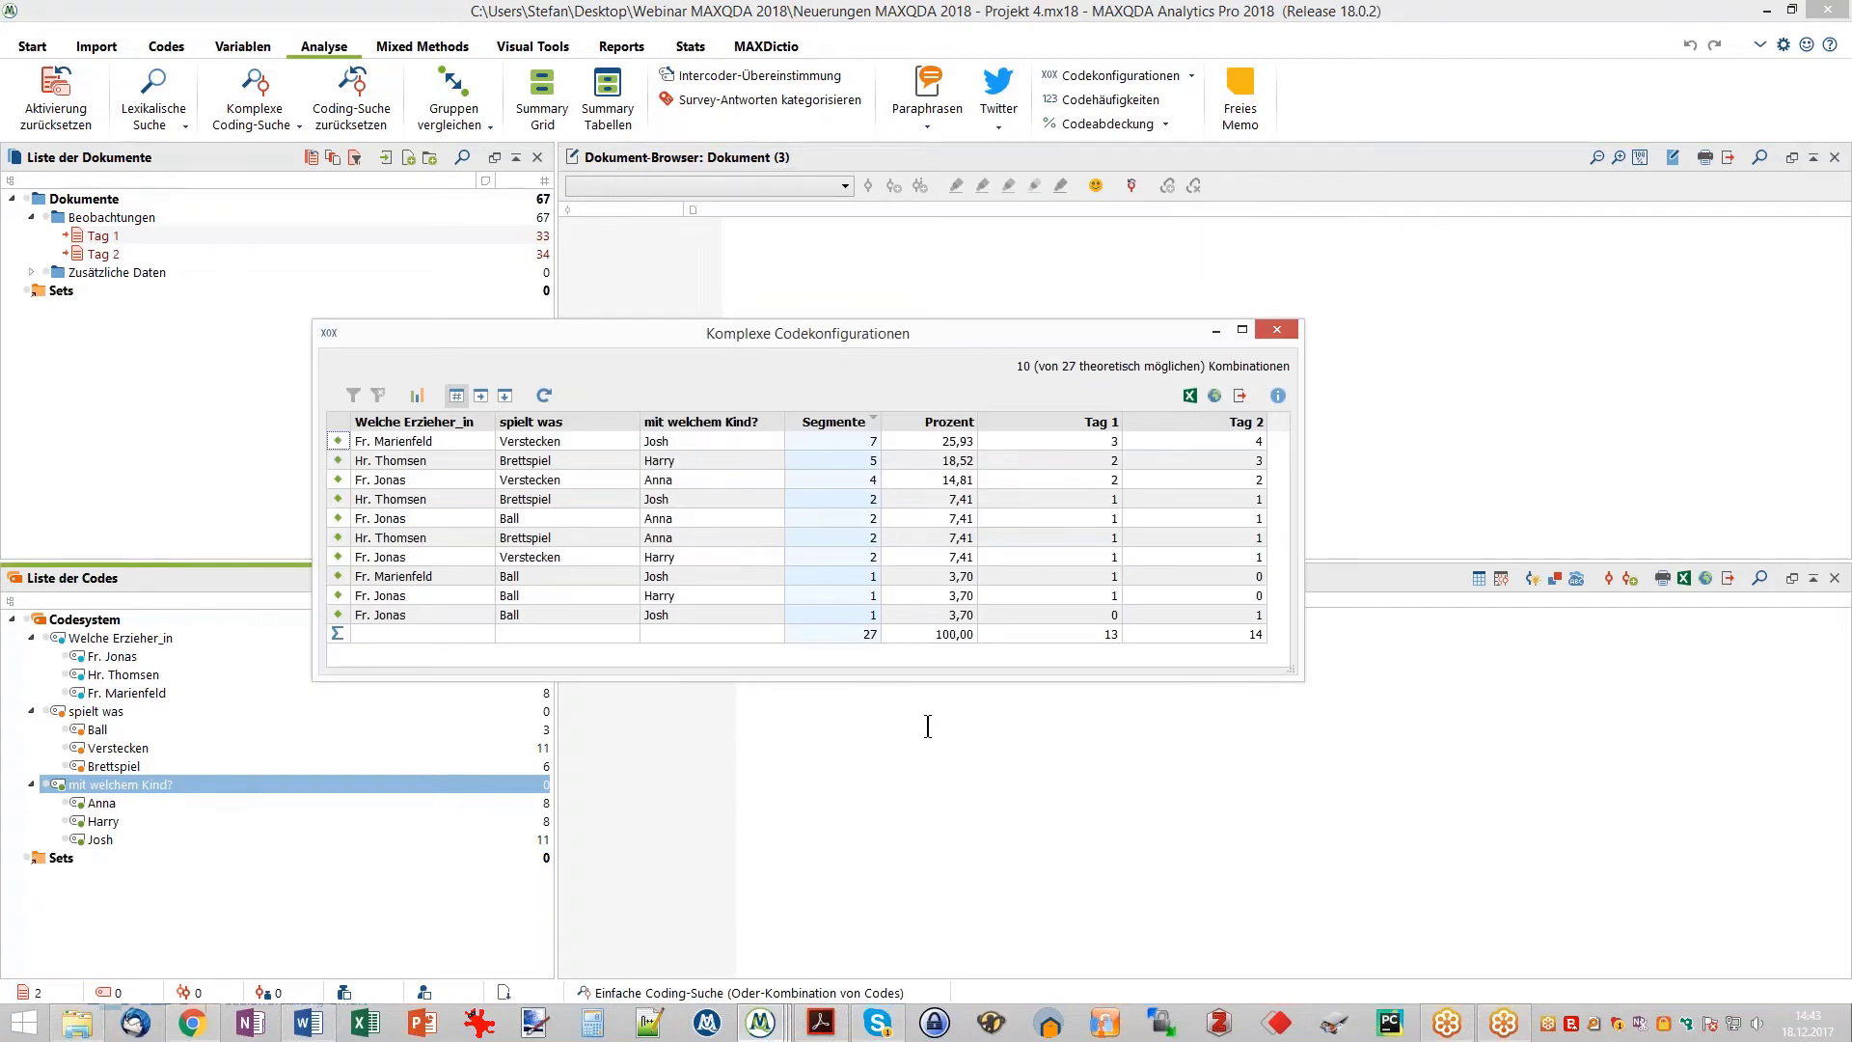
{"action": "left_click", "coordinate": [521, 444]}
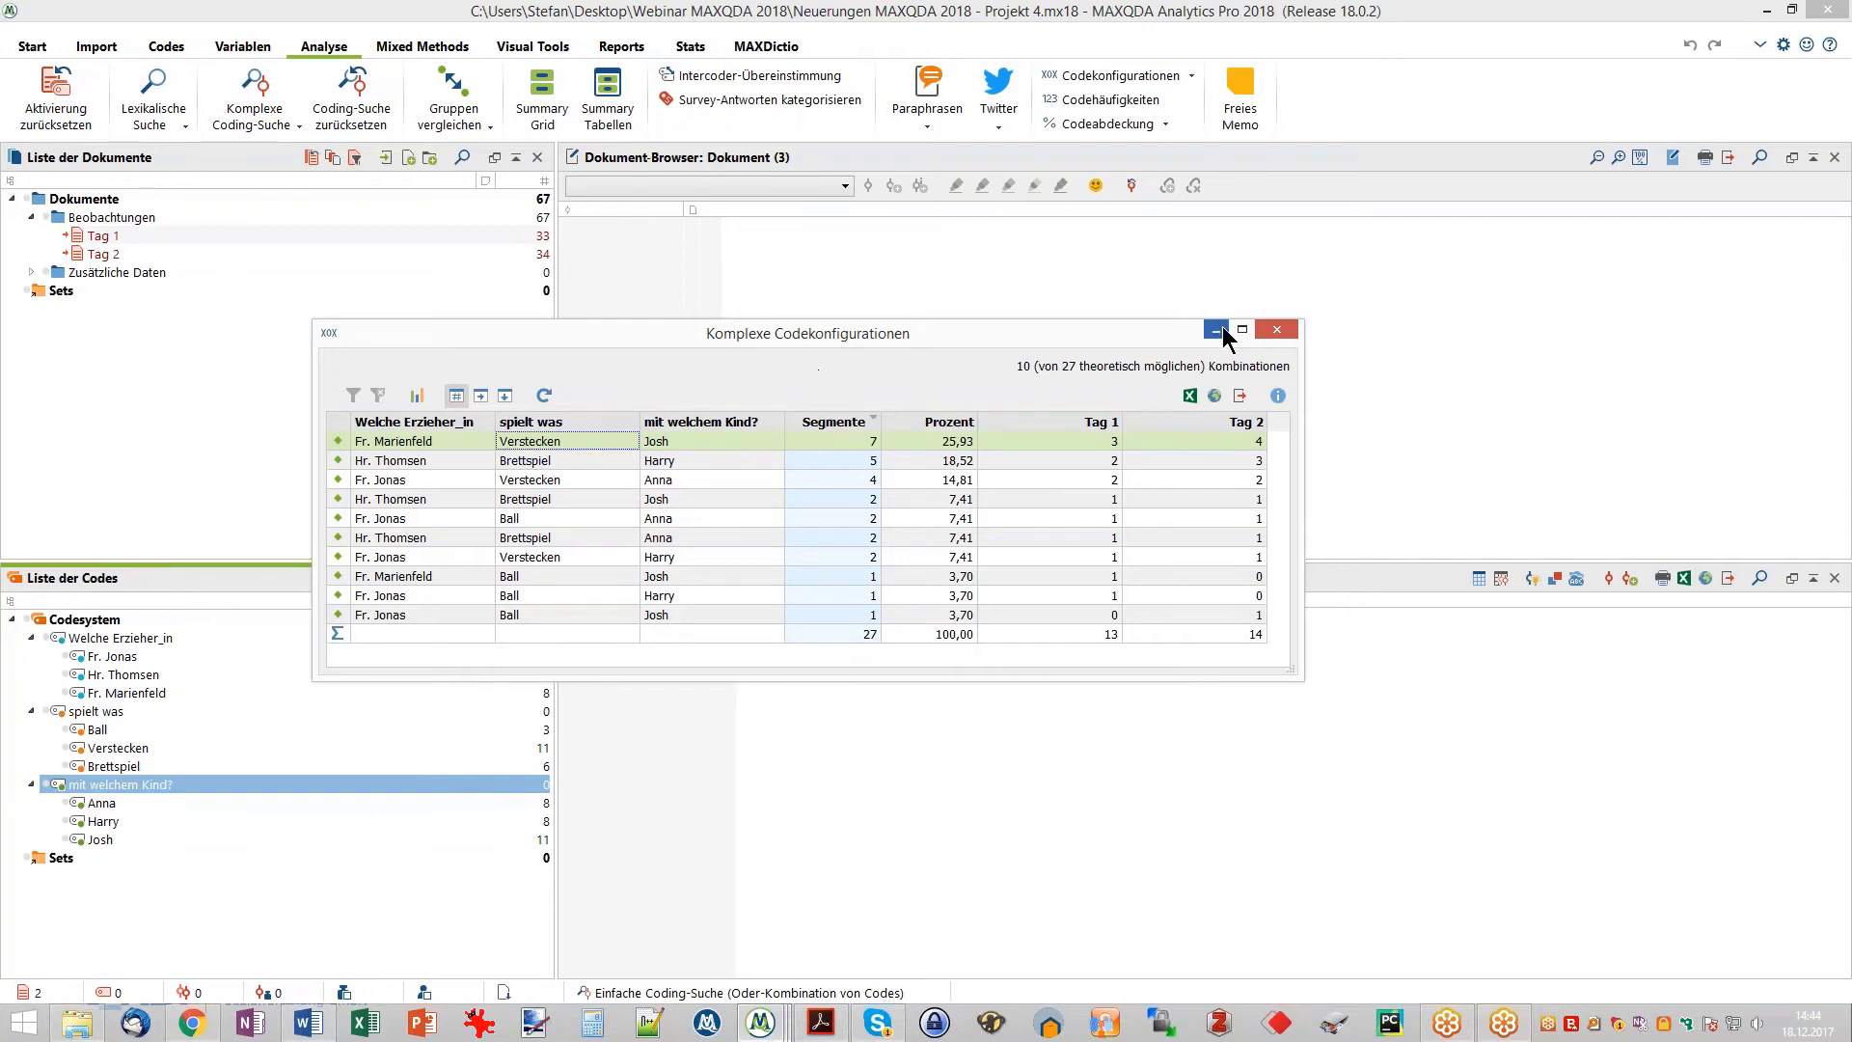
{"action": "left_click", "coordinate": [1273, 329]}
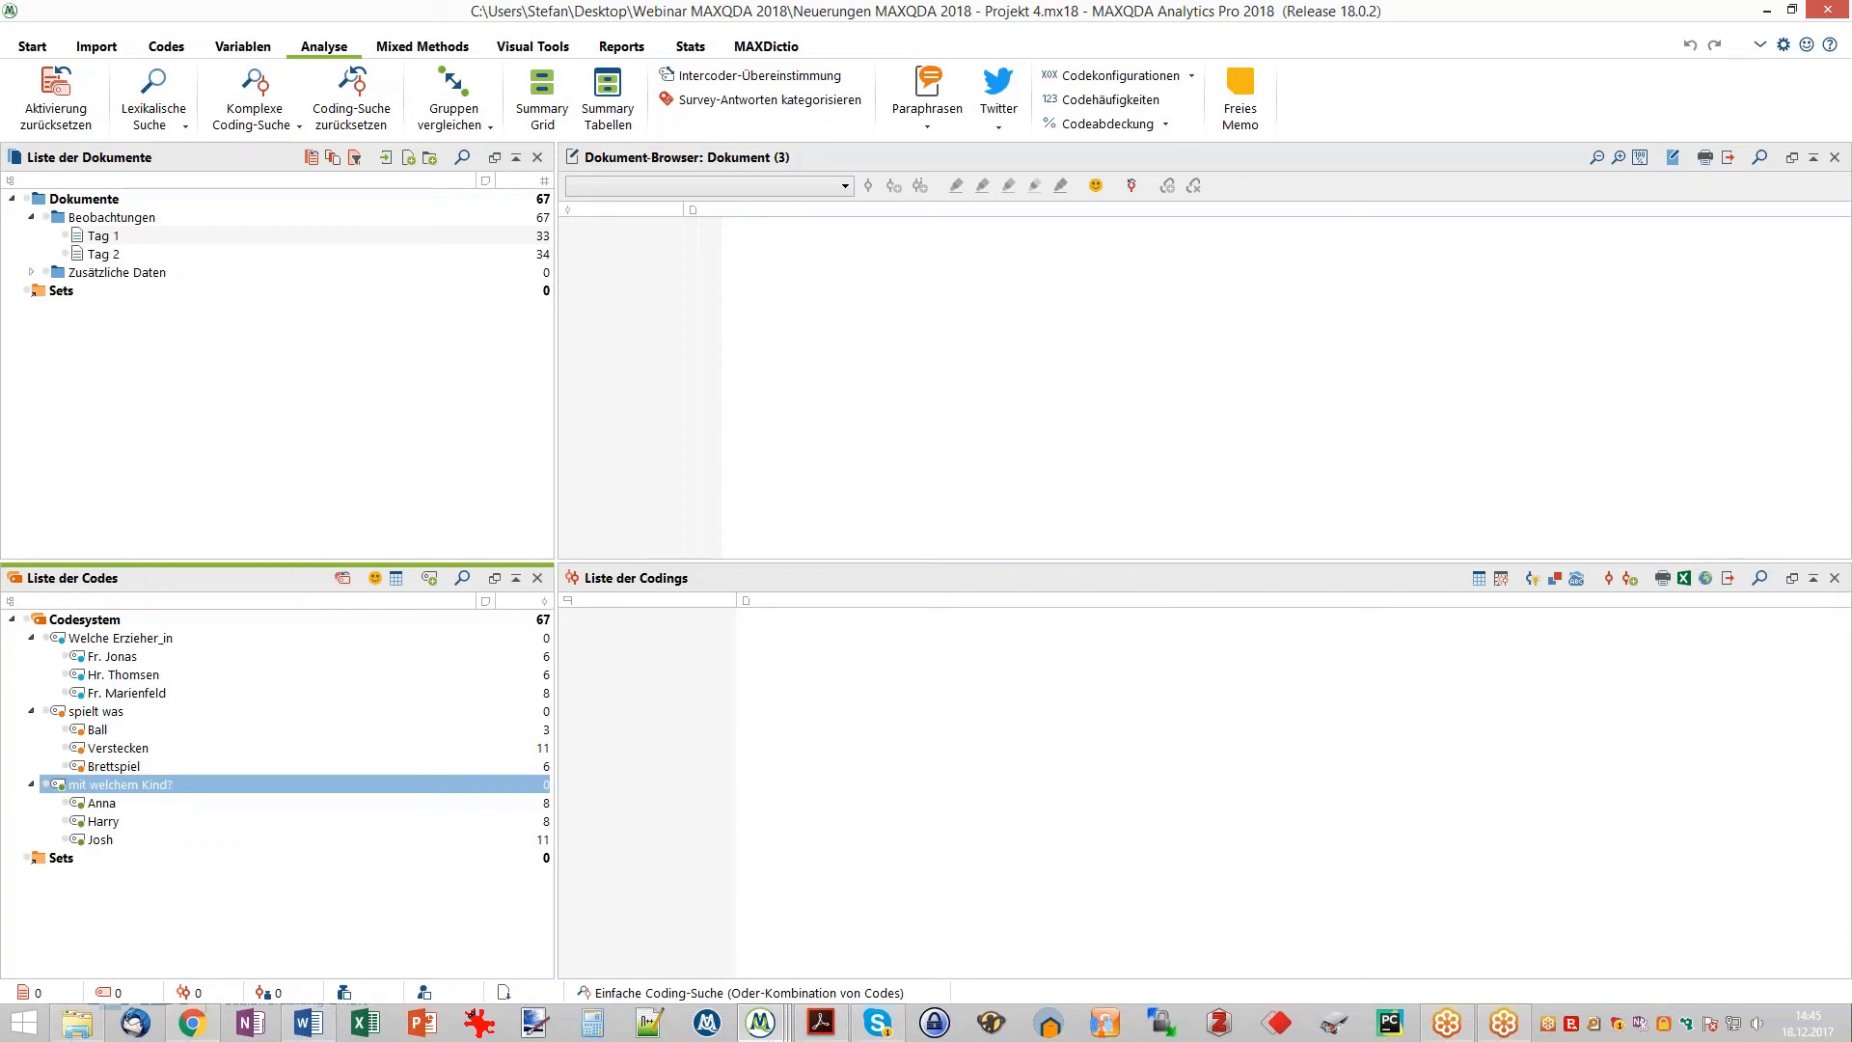
- Delete the last subcode under „mit welchem Kind?“ and undo the deletion
{"action": "left_click", "coordinate": [411, 485]}
{"action": "left_click", "coordinate": [194, 876]}
{"action": "left_click", "coordinate": [193, 840]}
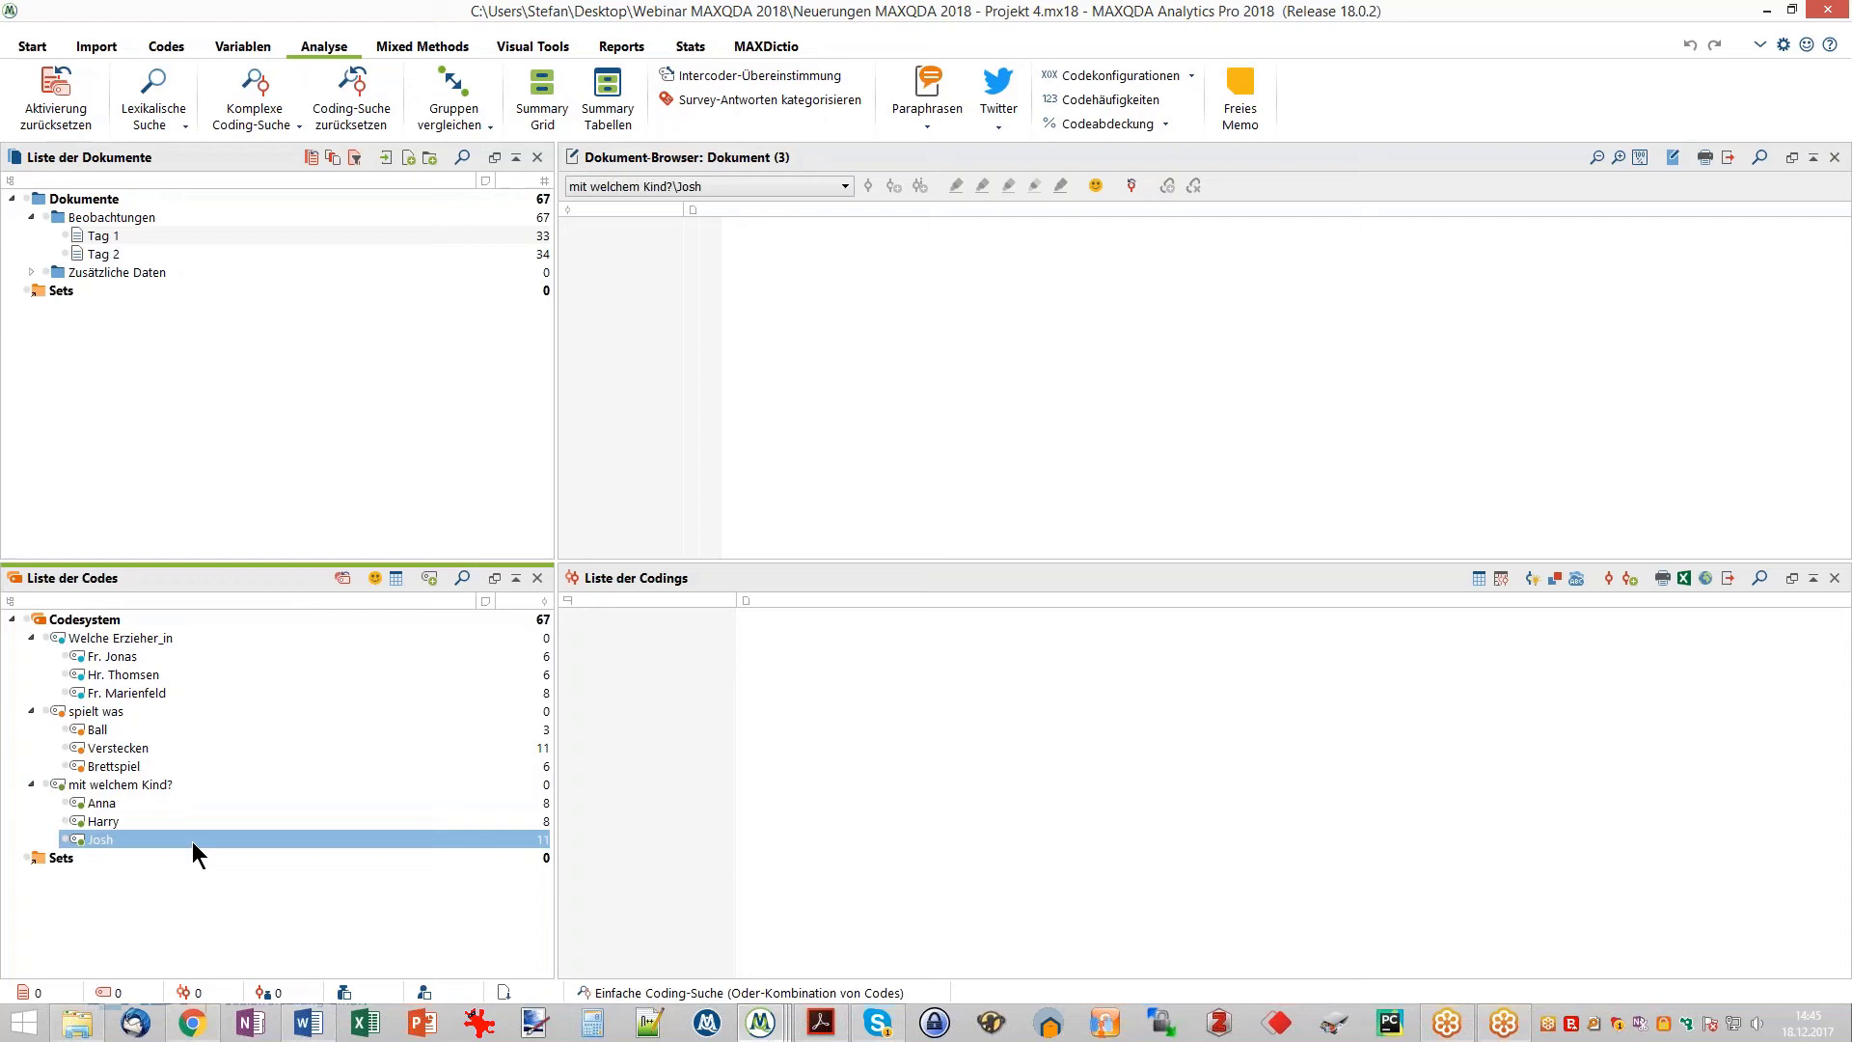
{"action": "right_click", "coordinate": [193, 841]}
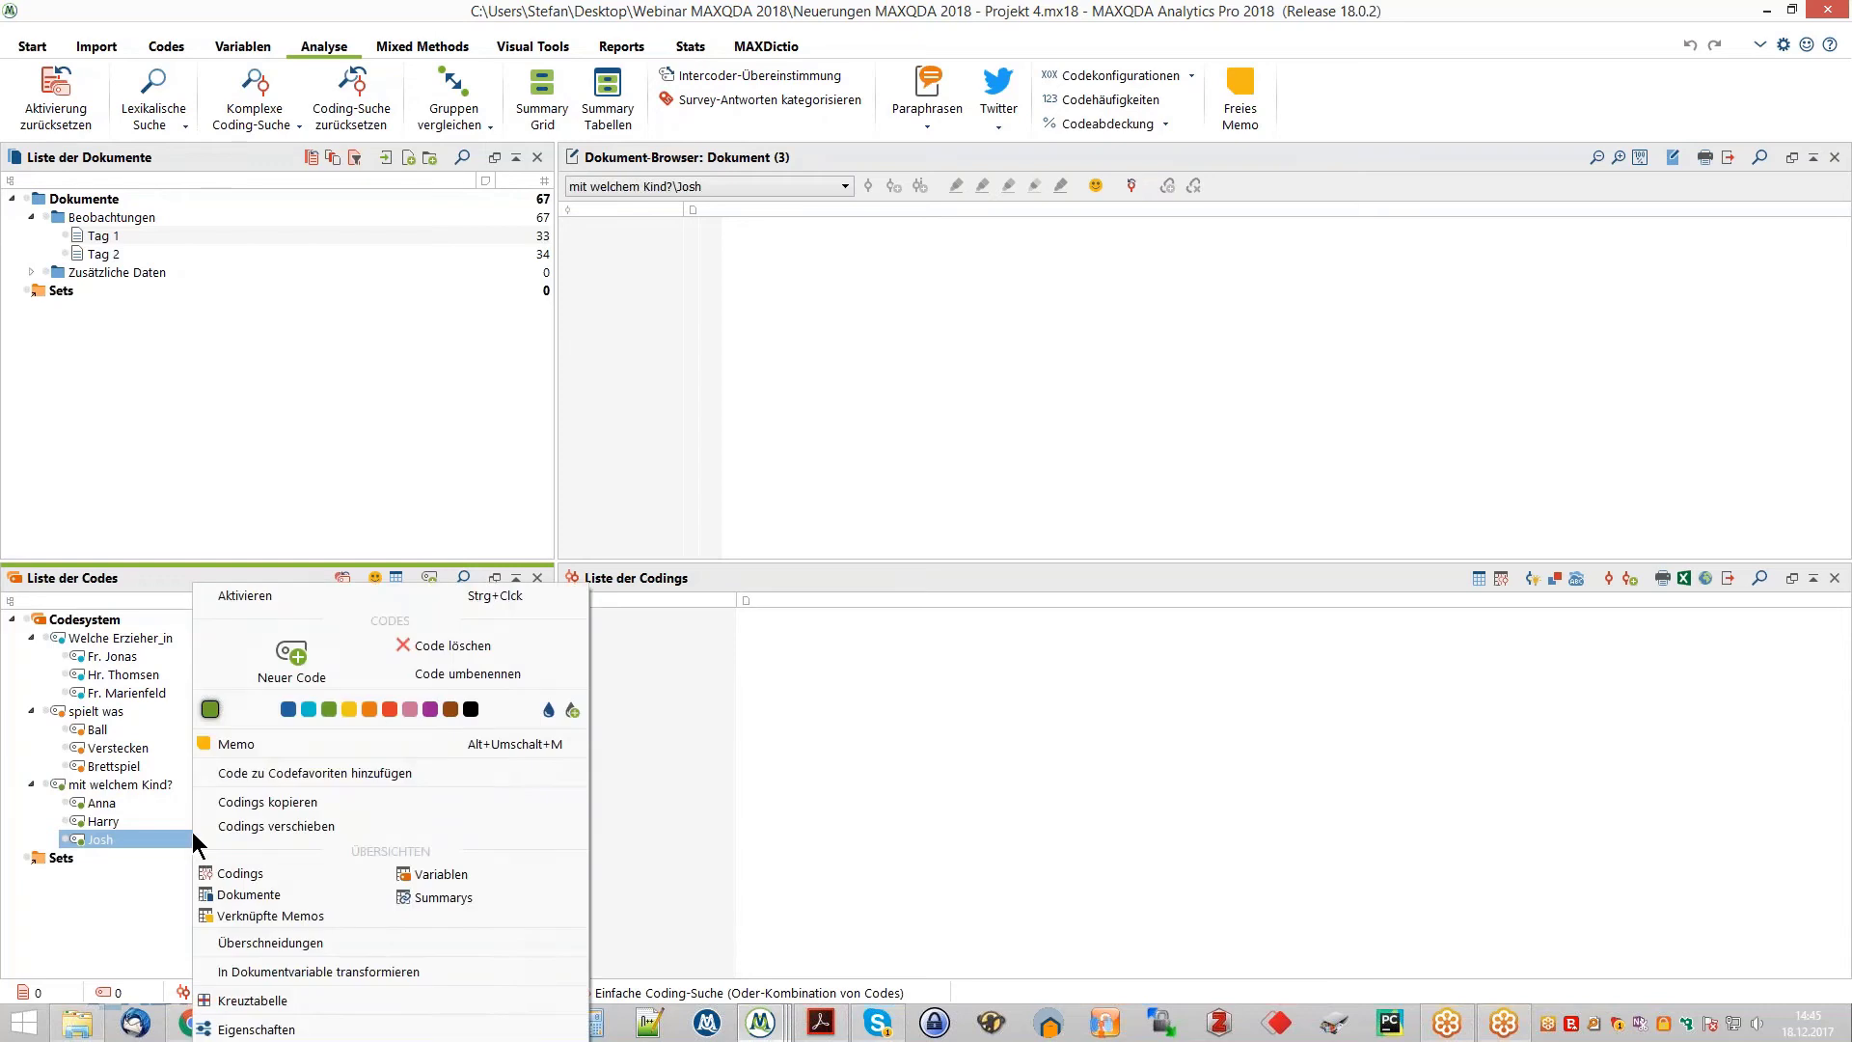
{"action": "left_click", "coordinate": [469, 645]}
{"action": "left_click", "coordinate": [397, 978]}
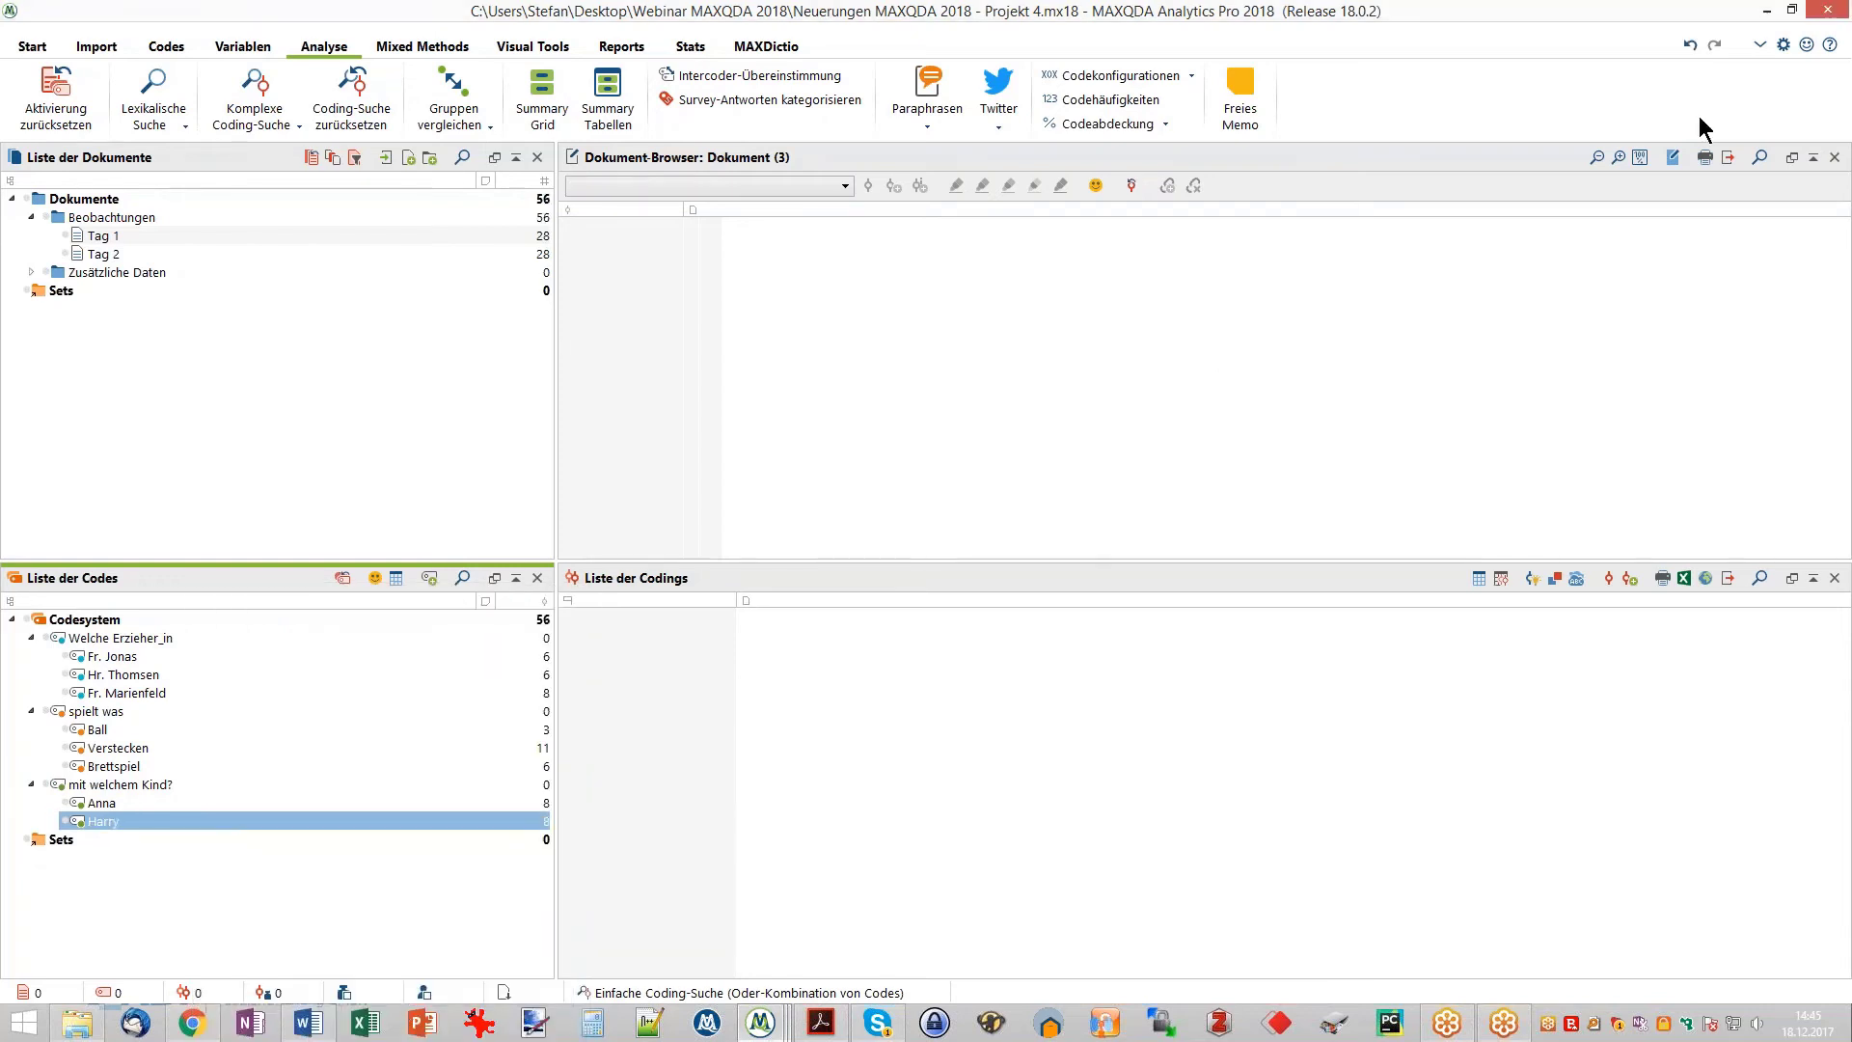
{"action": "left_click", "coordinate": [1688, 44]}
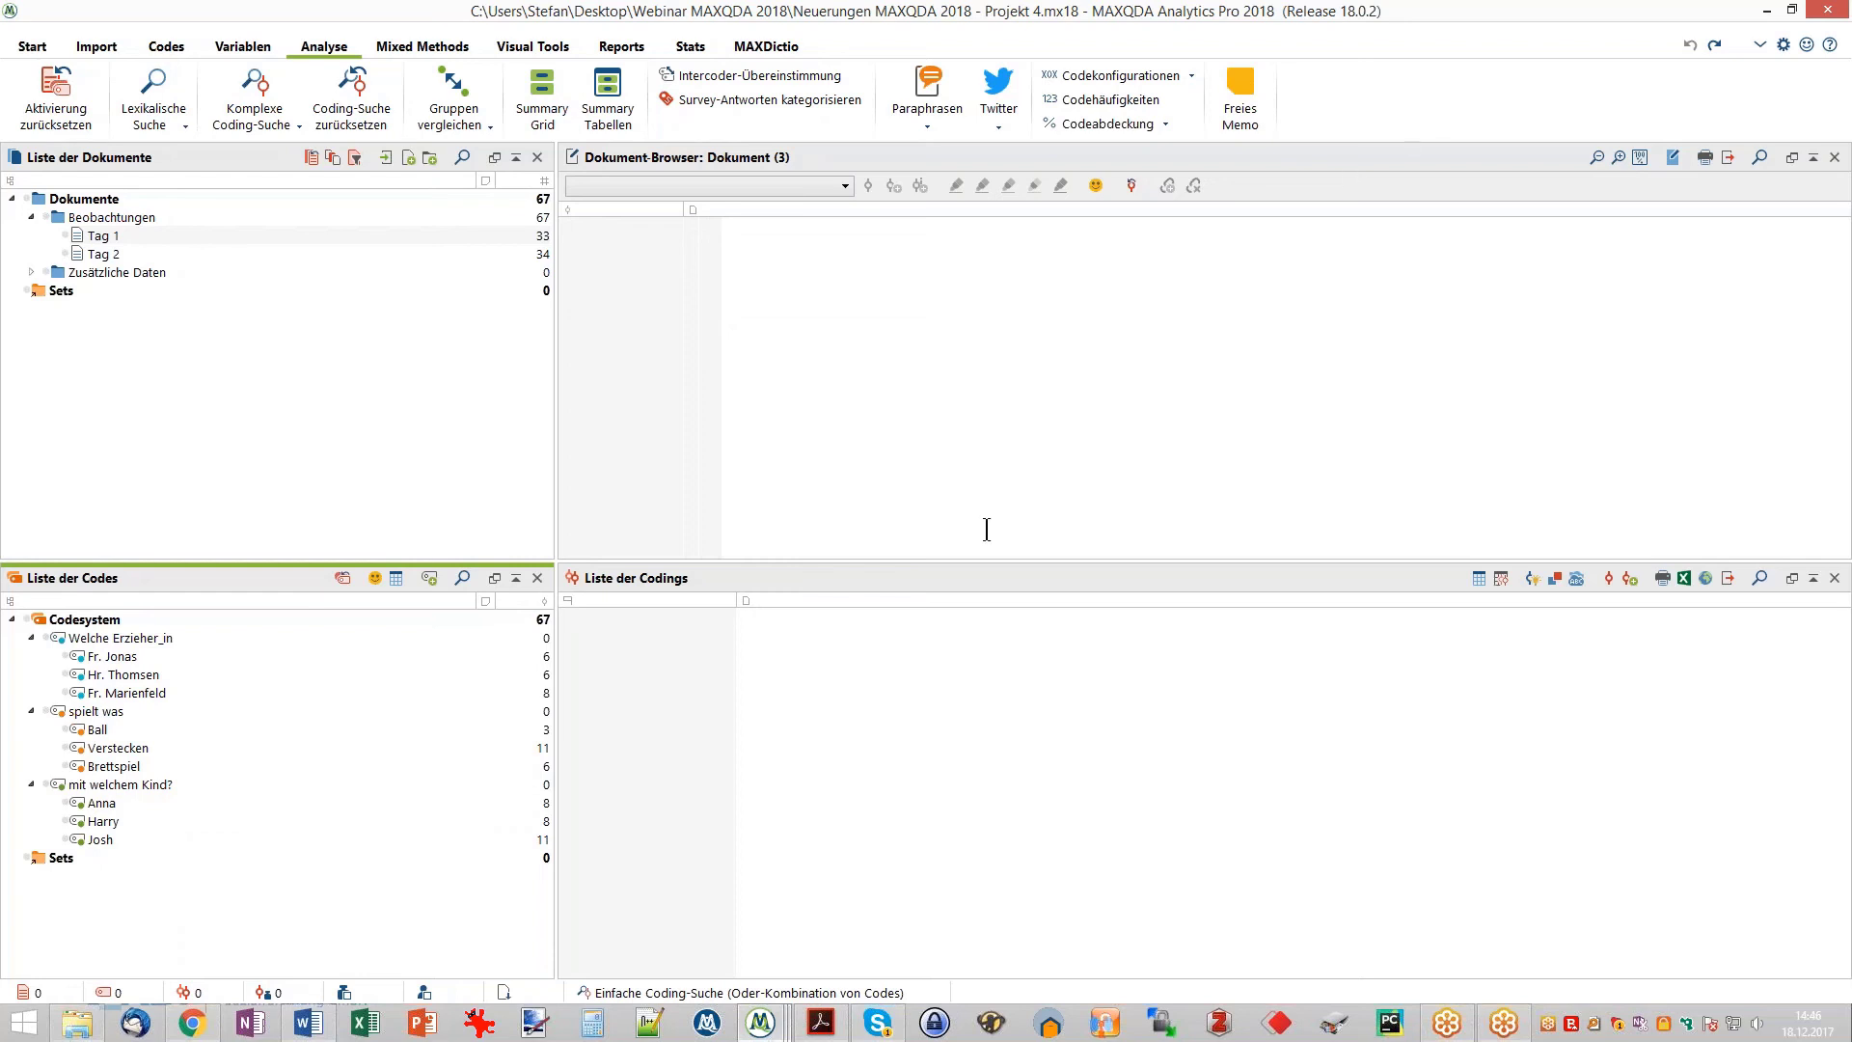
- Switch to the Projekt 1 window and turn edit mode for interview B01 on and off again
{"action": "mouse_move", "coordinate": [760, 1021]}
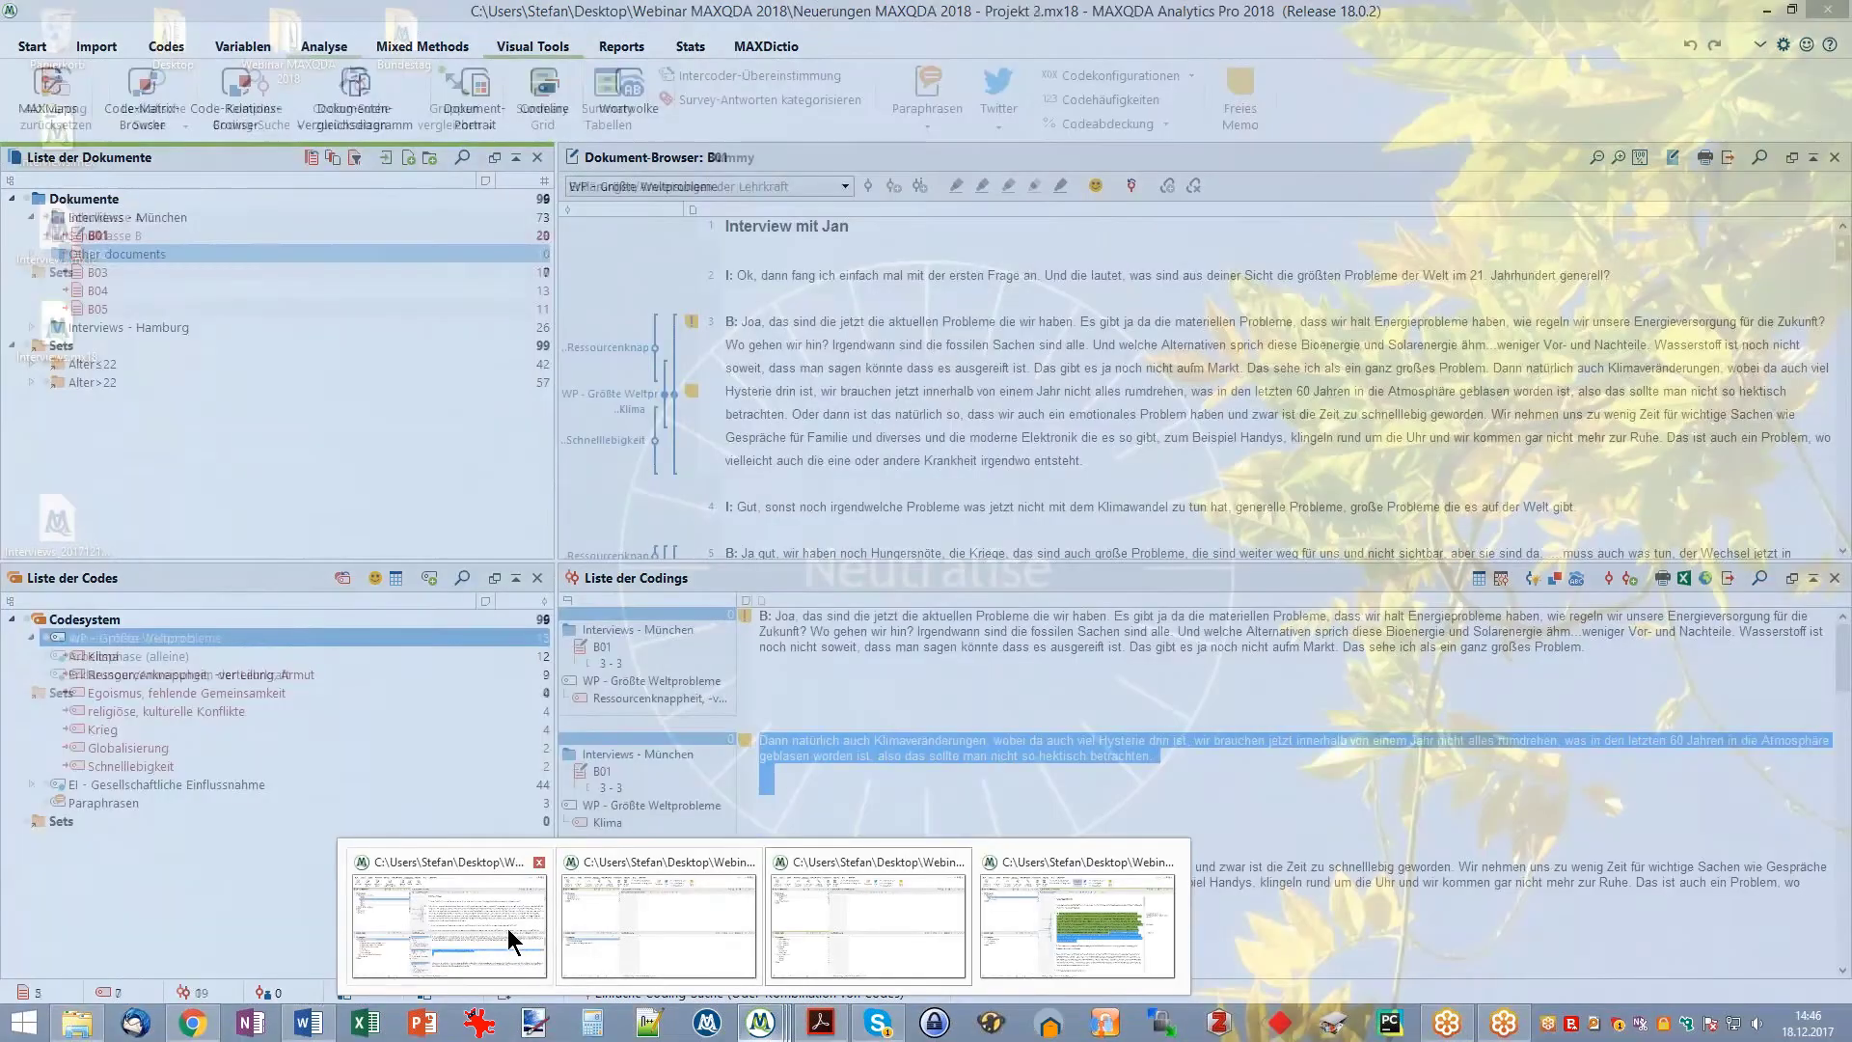
{"action": "left_click", "coordinate": [507, 928]}
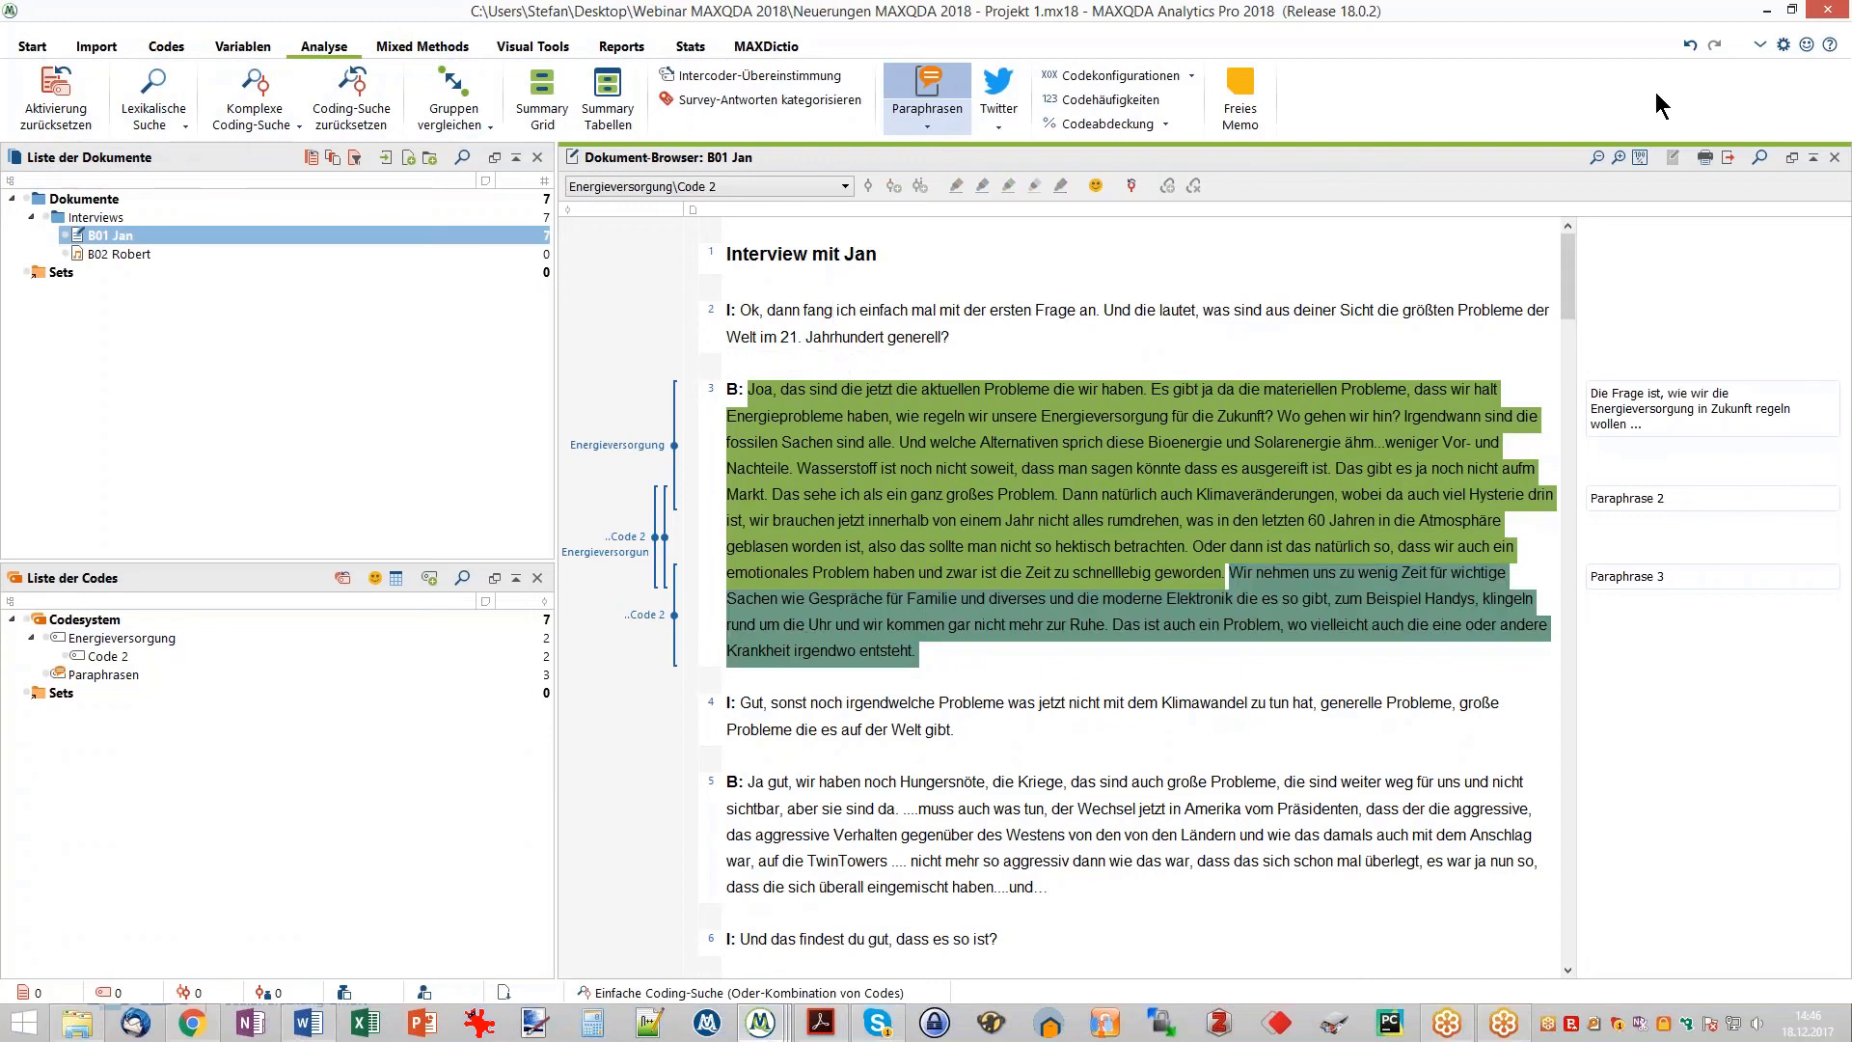
{"action": "mouse_move", "coordinate": [1684, 49]}
{"action": "key", "text": "ctrl+e"}
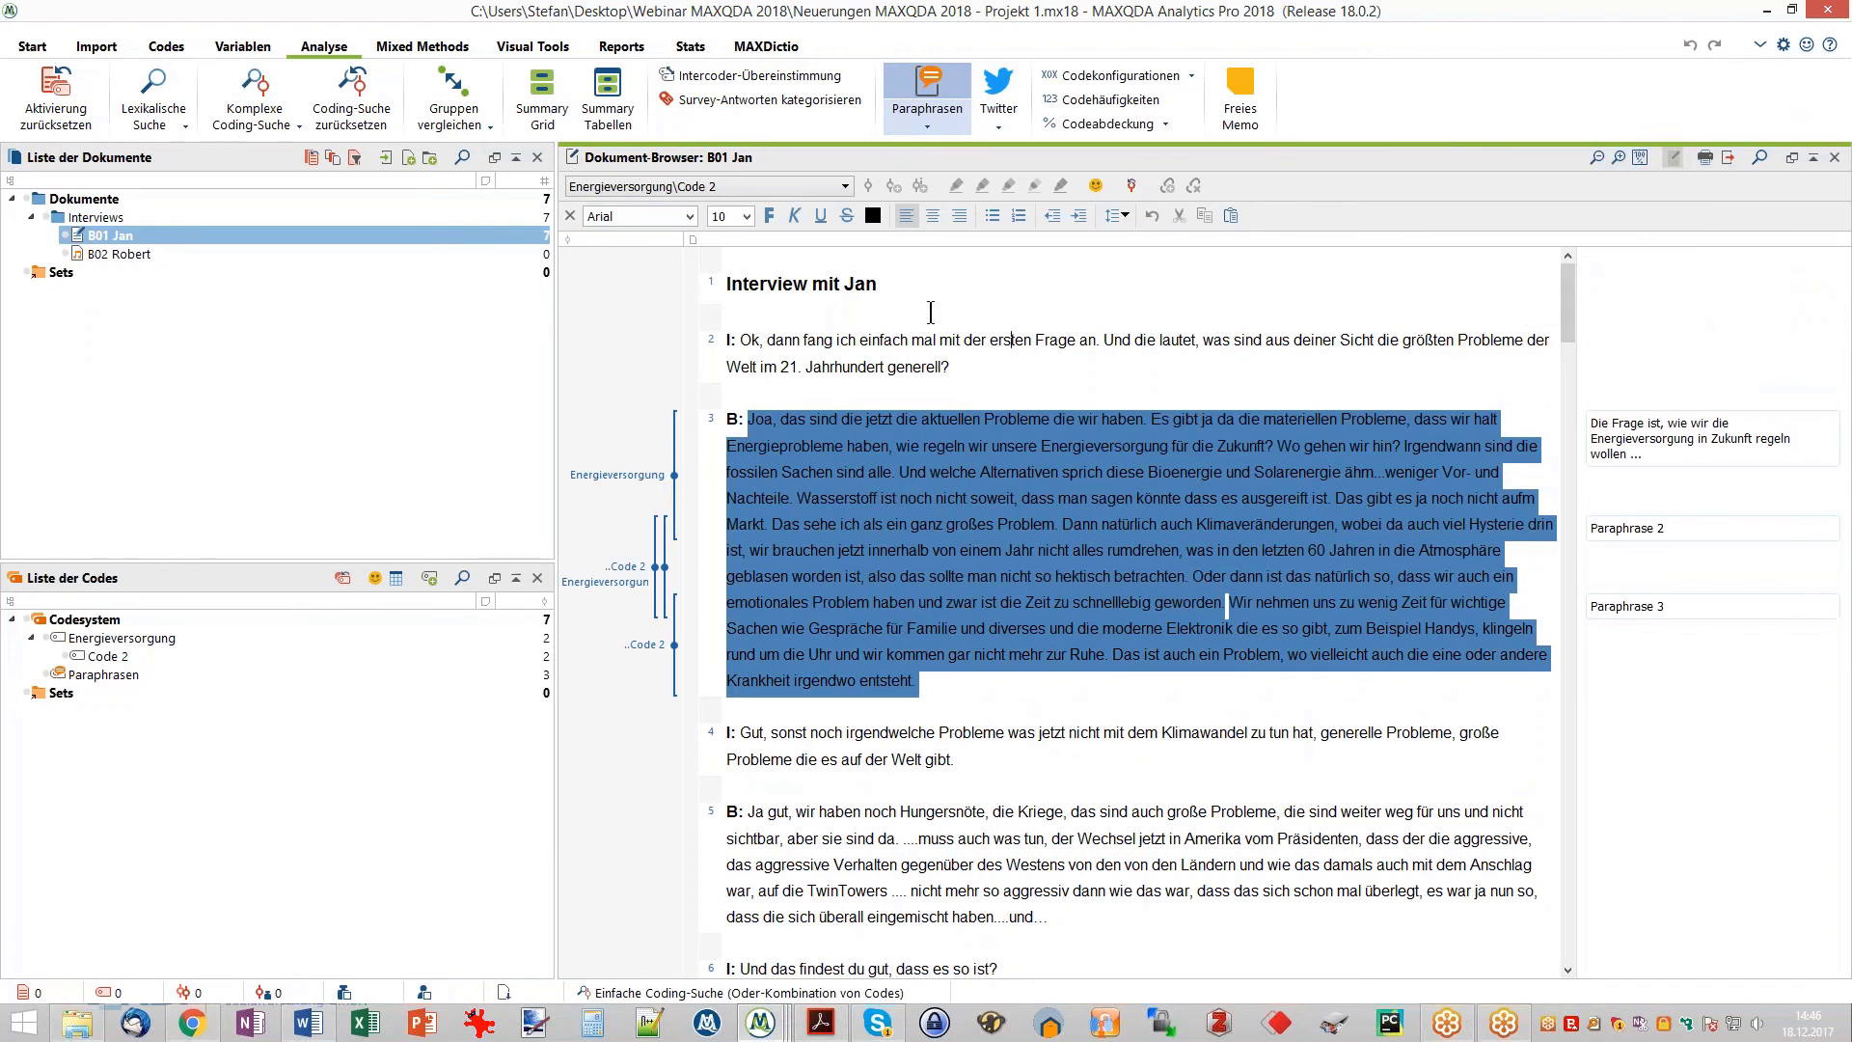
{"action": "left_click", "coordinate": [570, 216]}
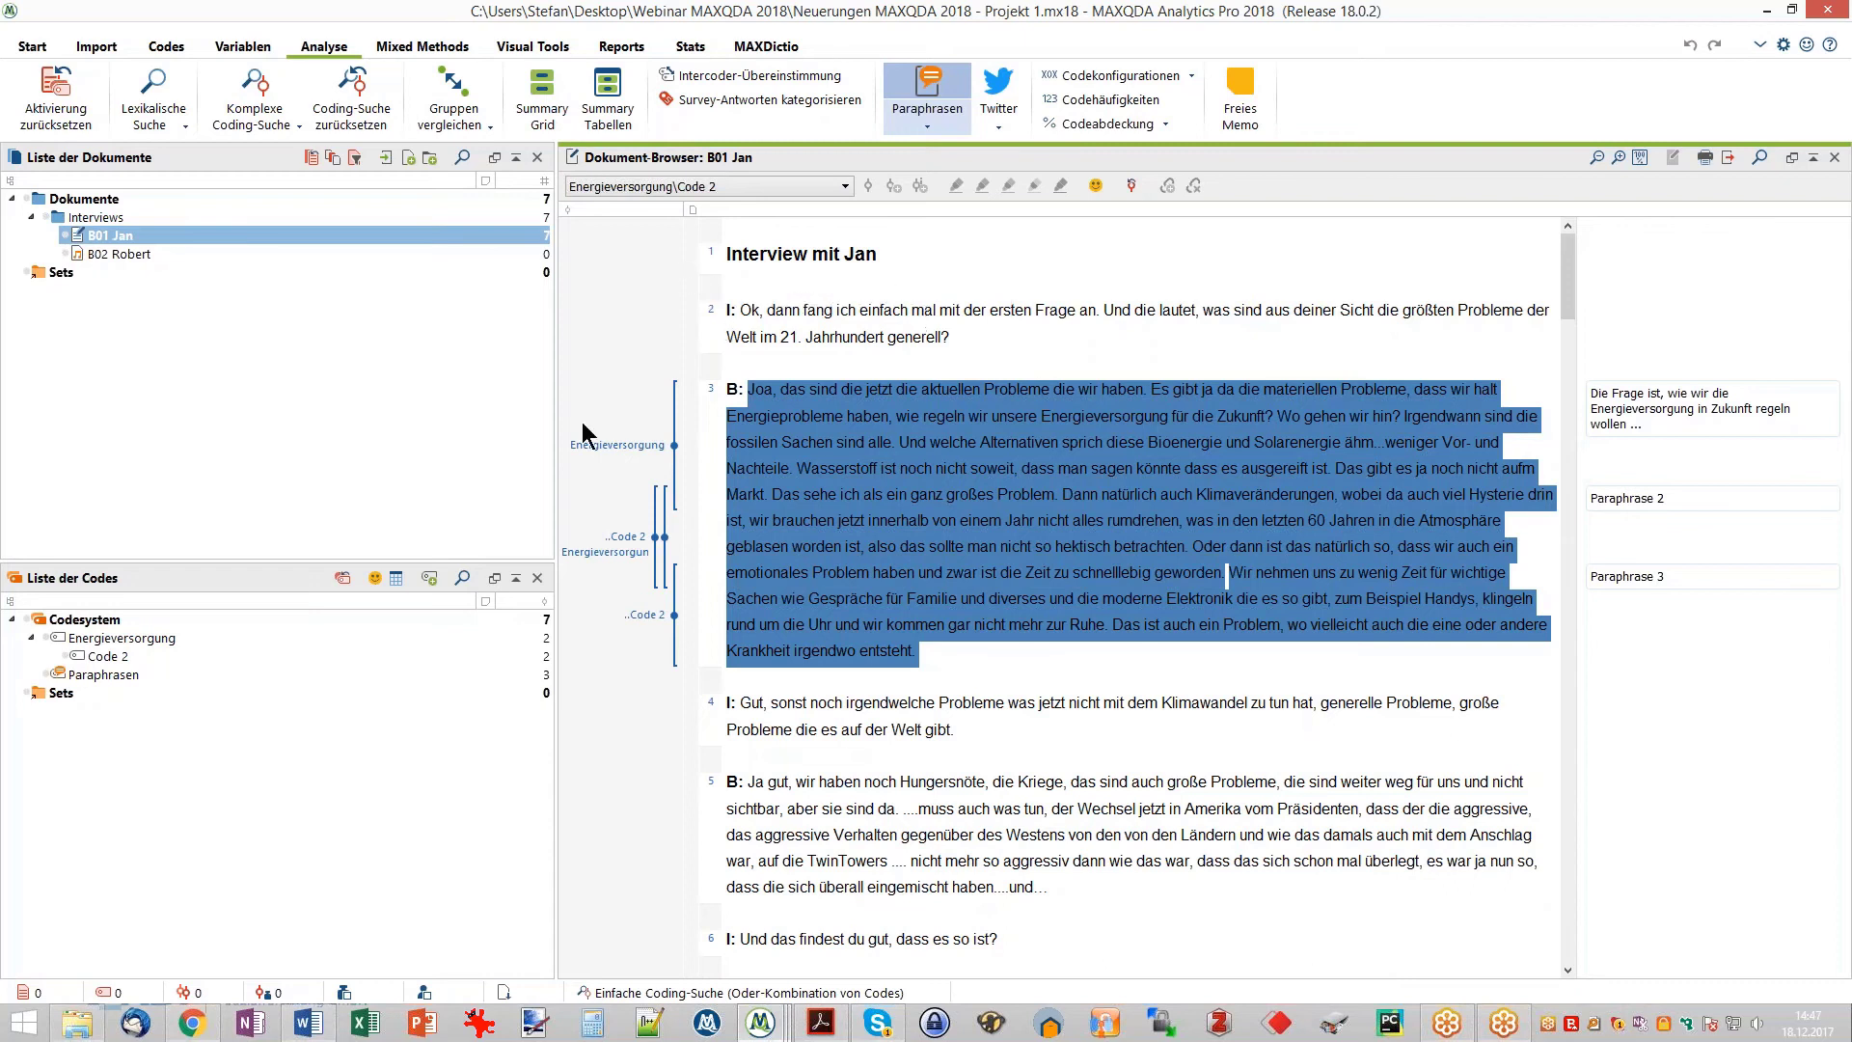
- Create an empty memo for the code „Energieversorgung“, delete it and undo the deletion
{"action": "double_click", "coordinate": [489, 639]}
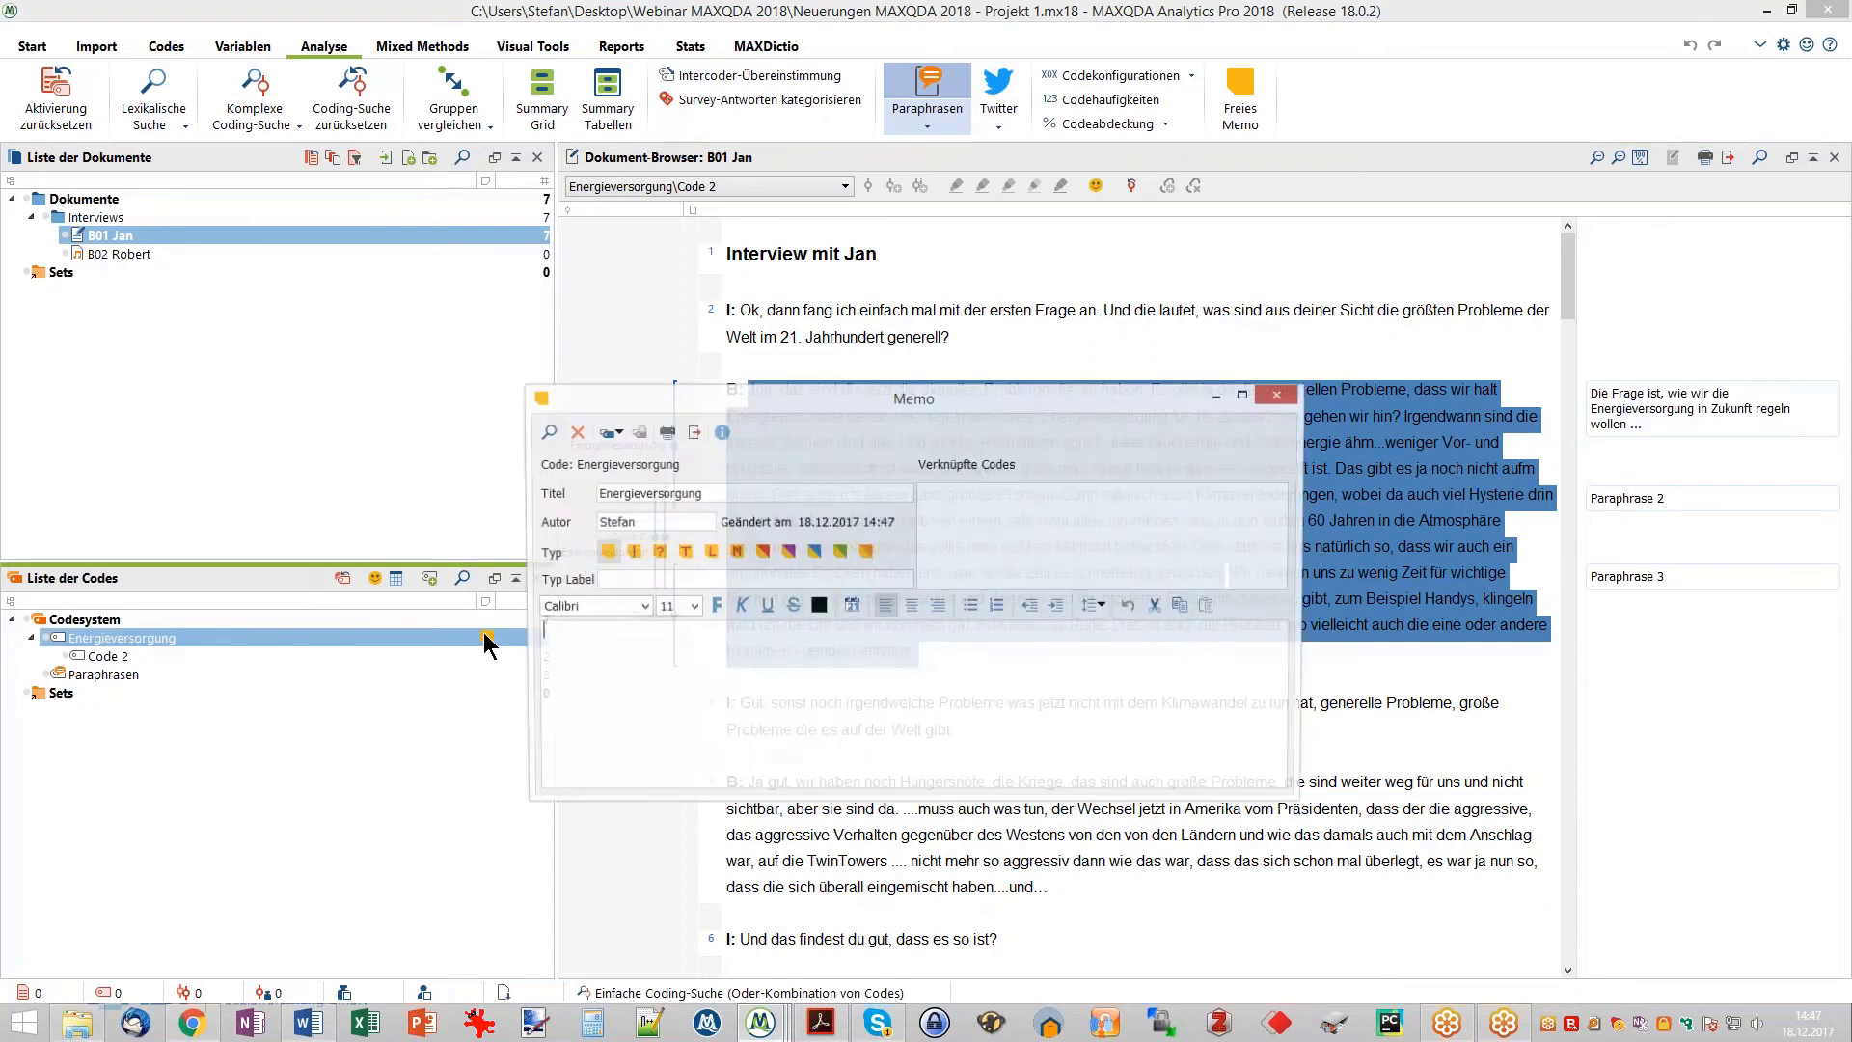
{"action": "left_click", "coordinate": [575, 432]}
{"action": "left_click", "coordinate": [942, 611]}
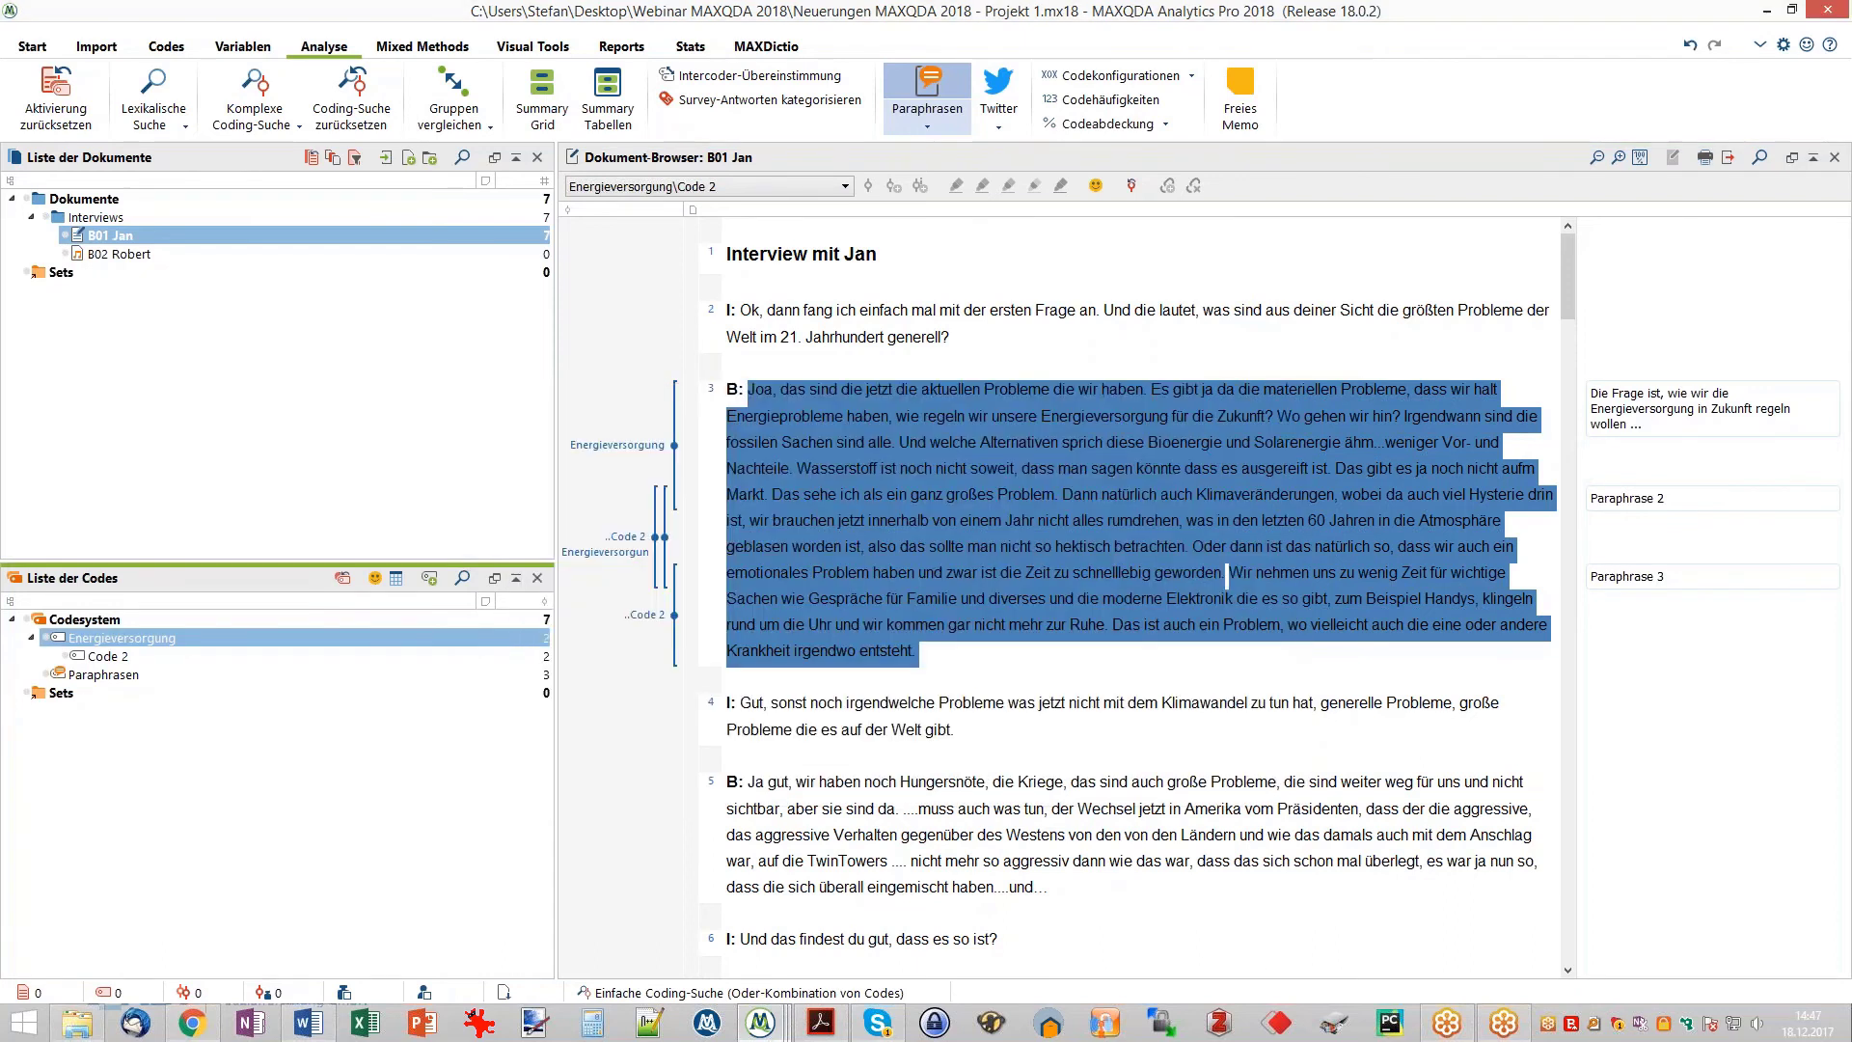
{"action": "left_click", "coordinate": [1686, 44]}
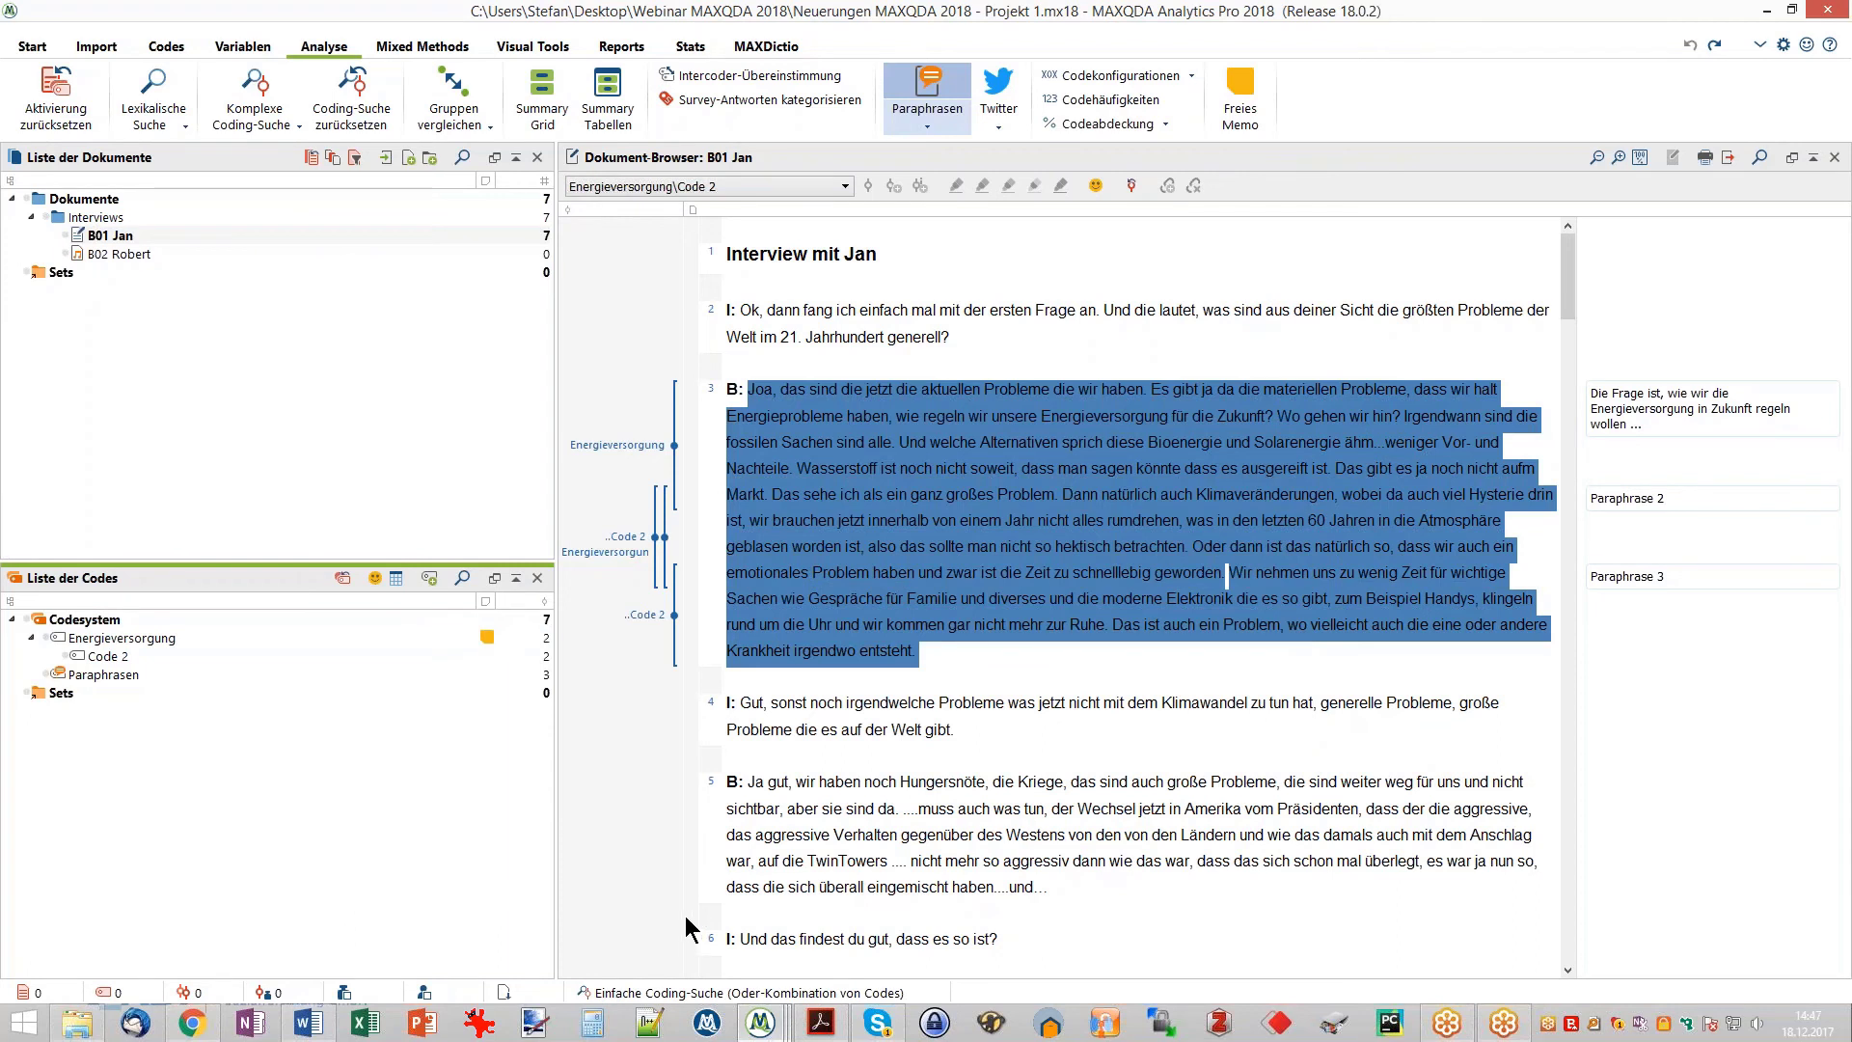
- Switch to Chrome and open the PDF of all new functions from the MAXQDA 2018 release page on maxqda.de
{"action": "left_click", "coordinate": [192, 1023]}
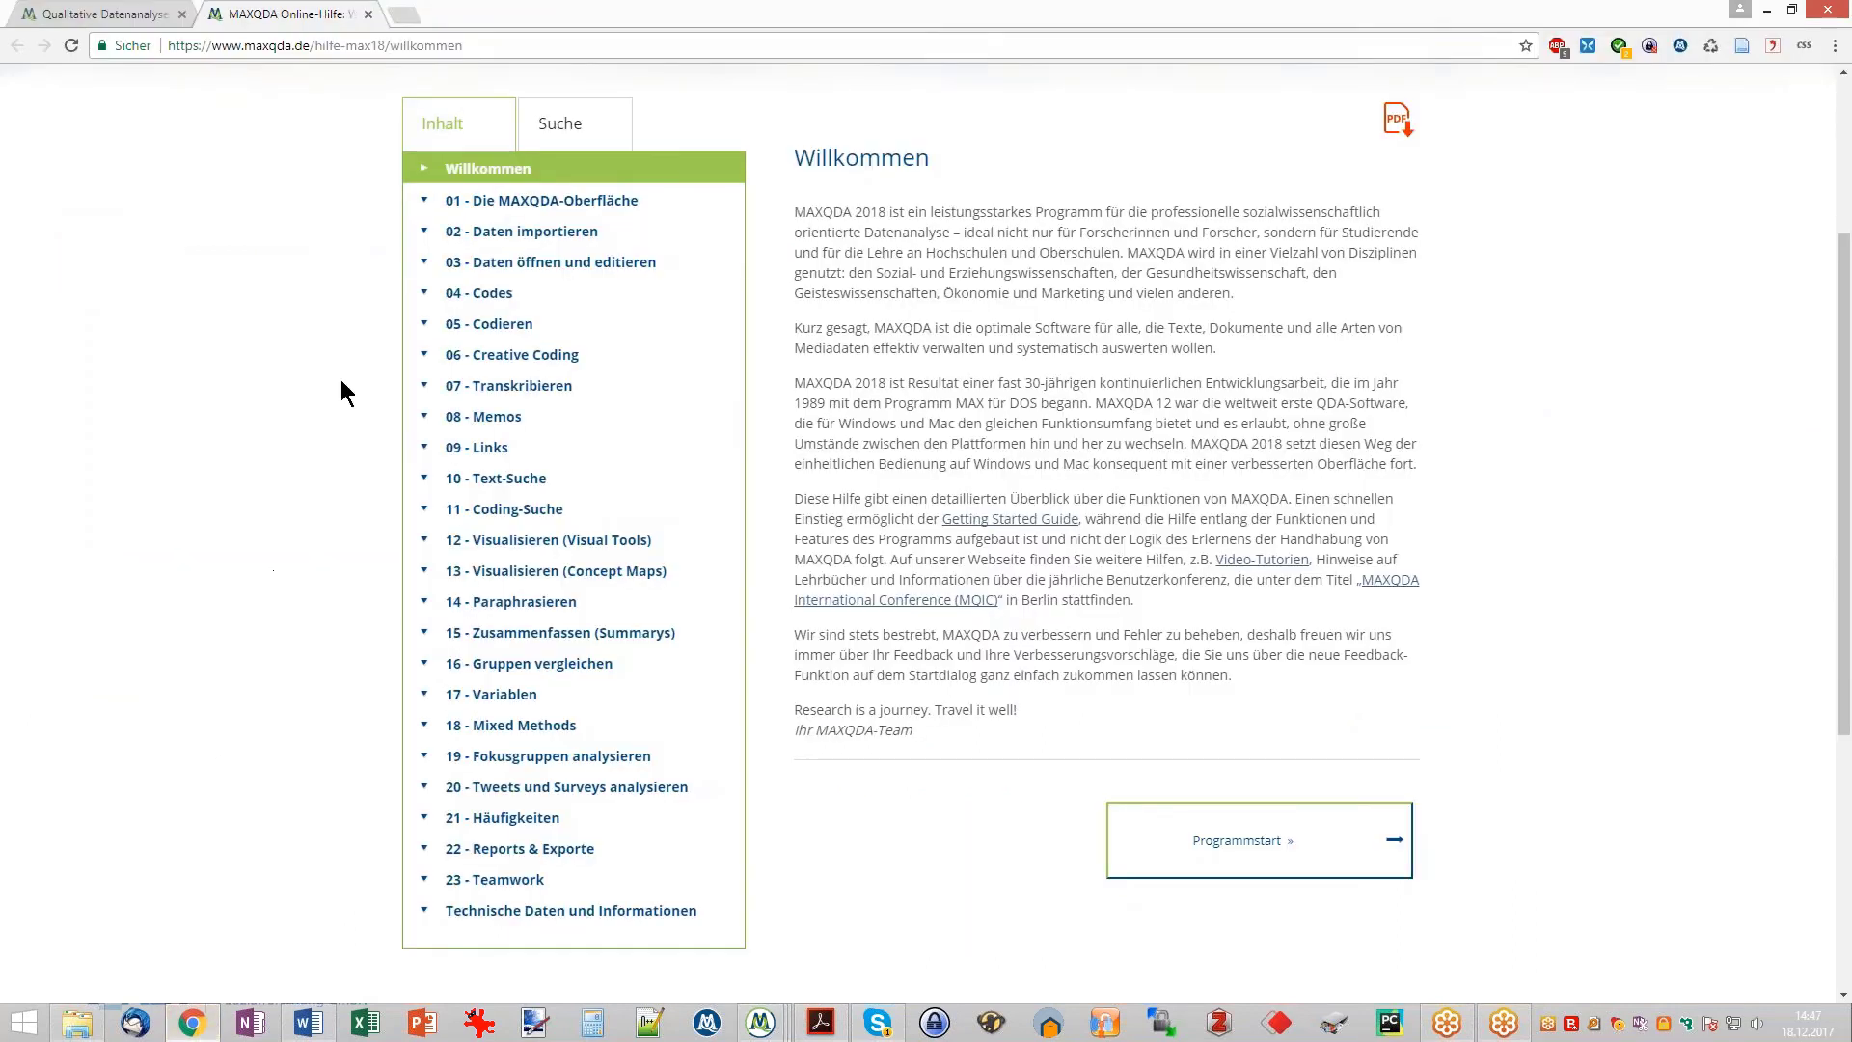
{"action": "left_click", "coordinate": [130, 13]}
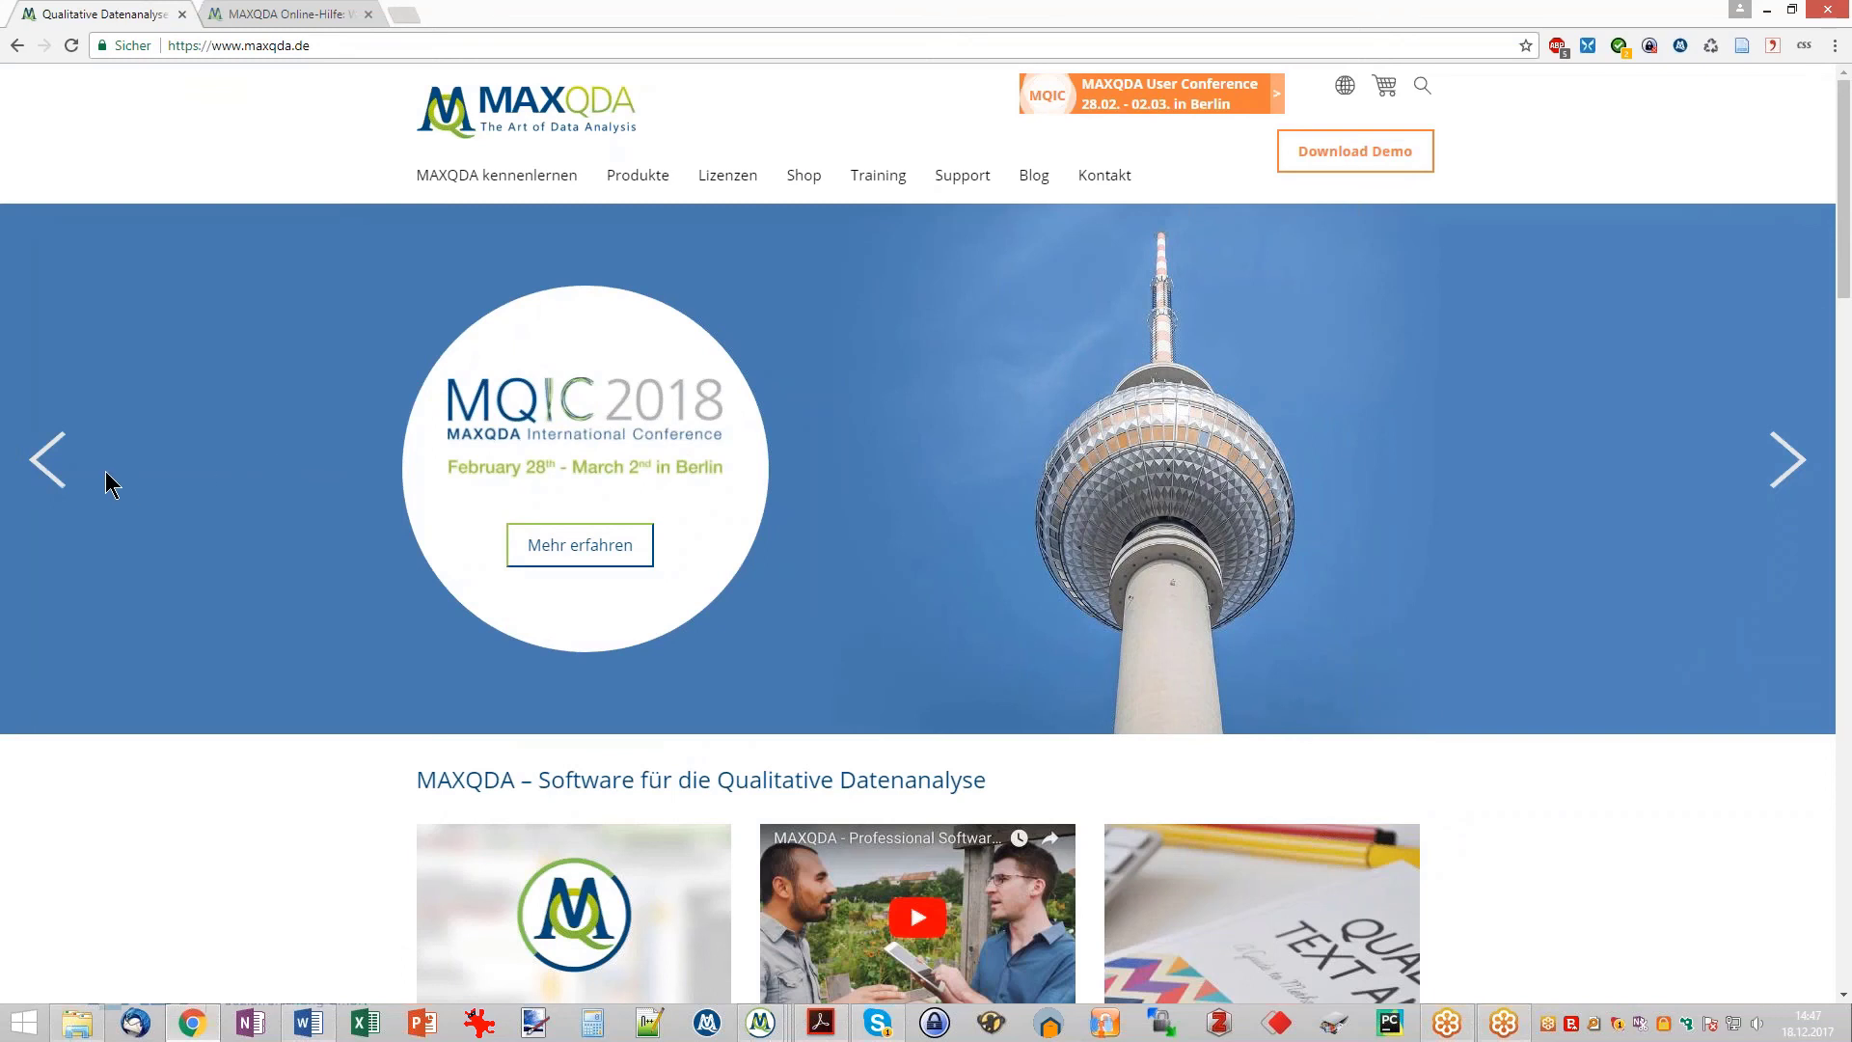
{"action": "left_click", "coordinate": [54, 483]}
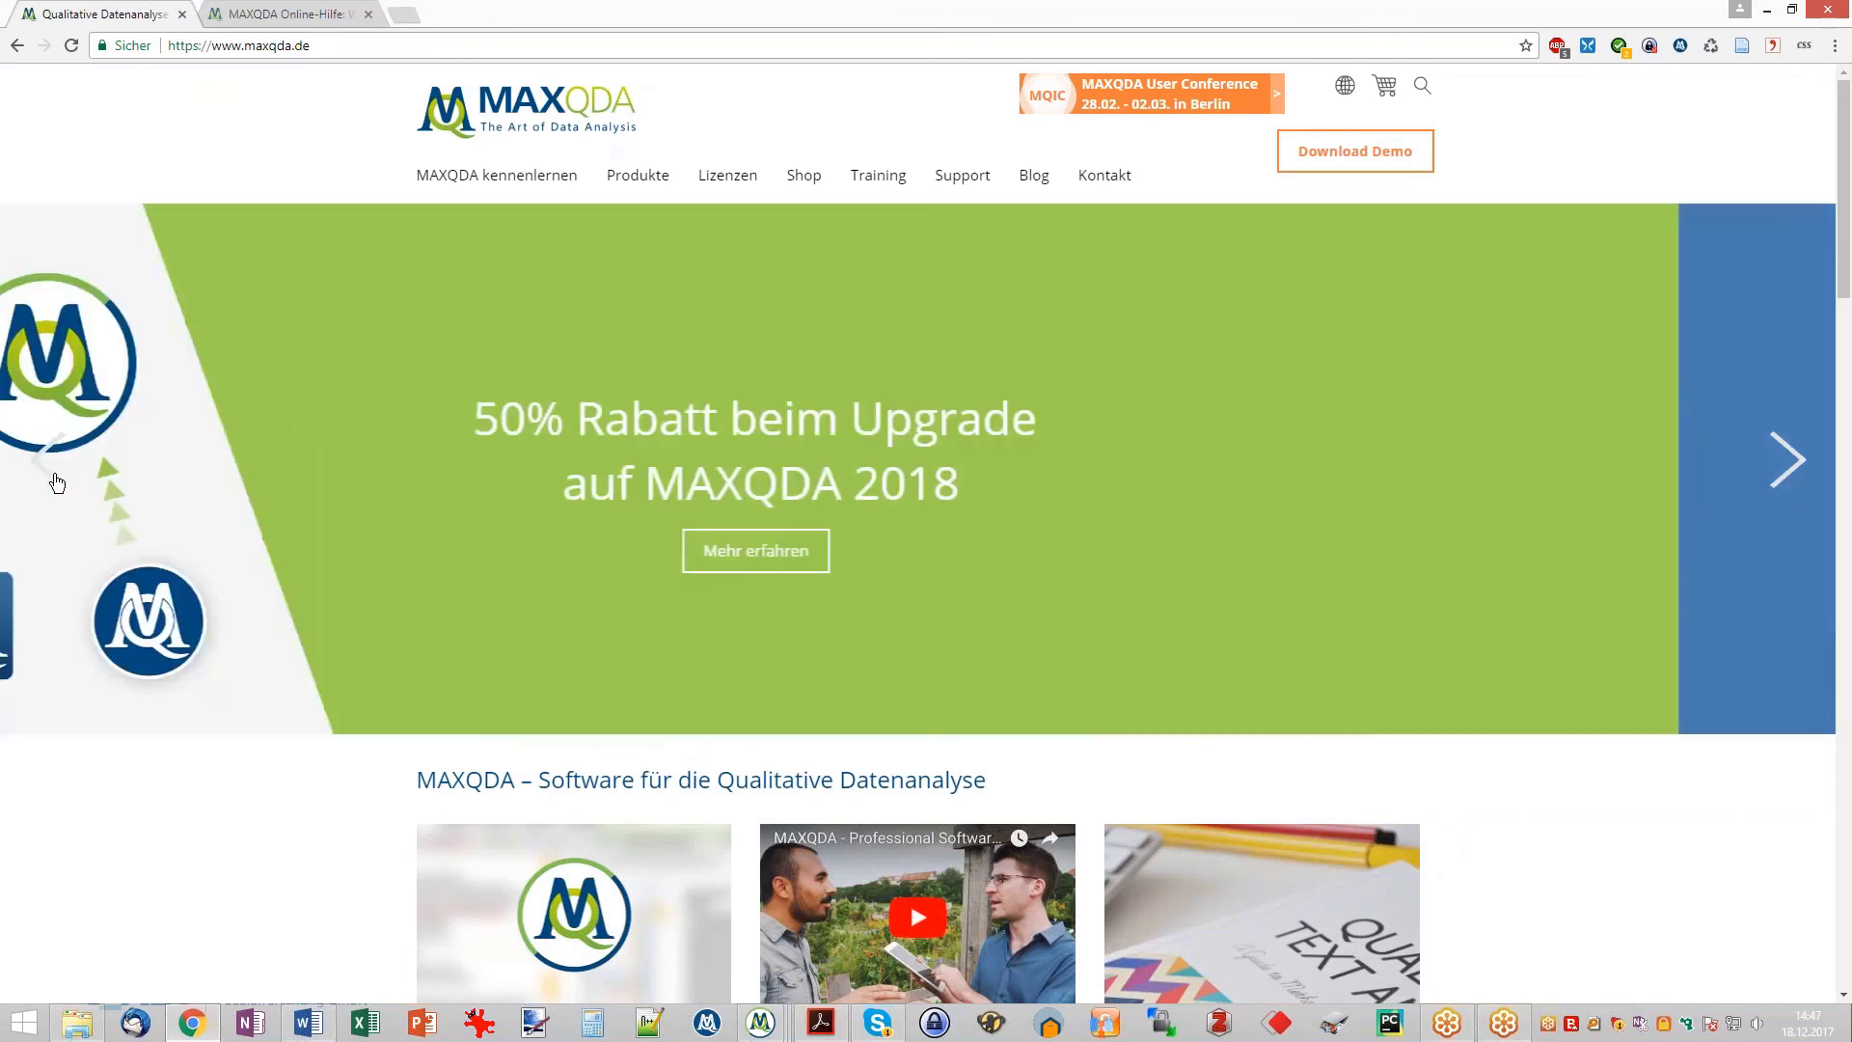
{"action": "left_click", "coordinate": [48, 459]}
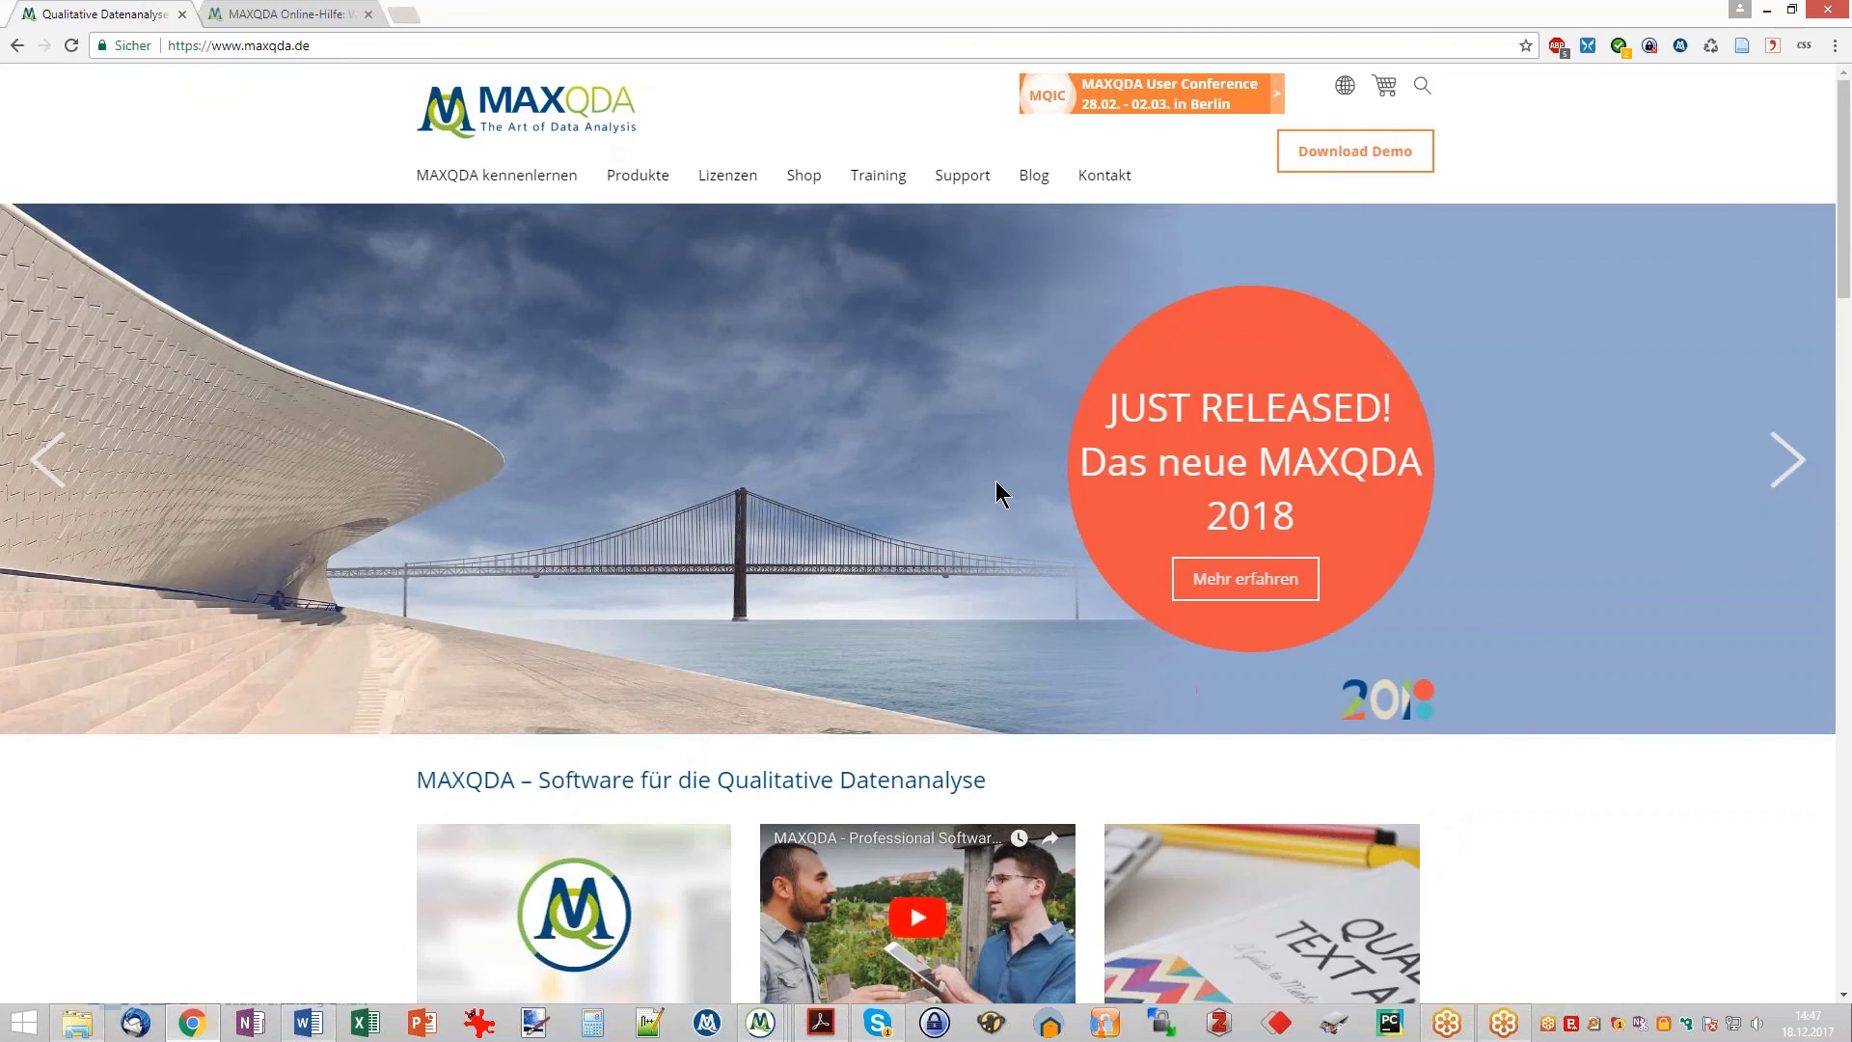
{"action": "left_click", "coordinate": [1265, 597]}
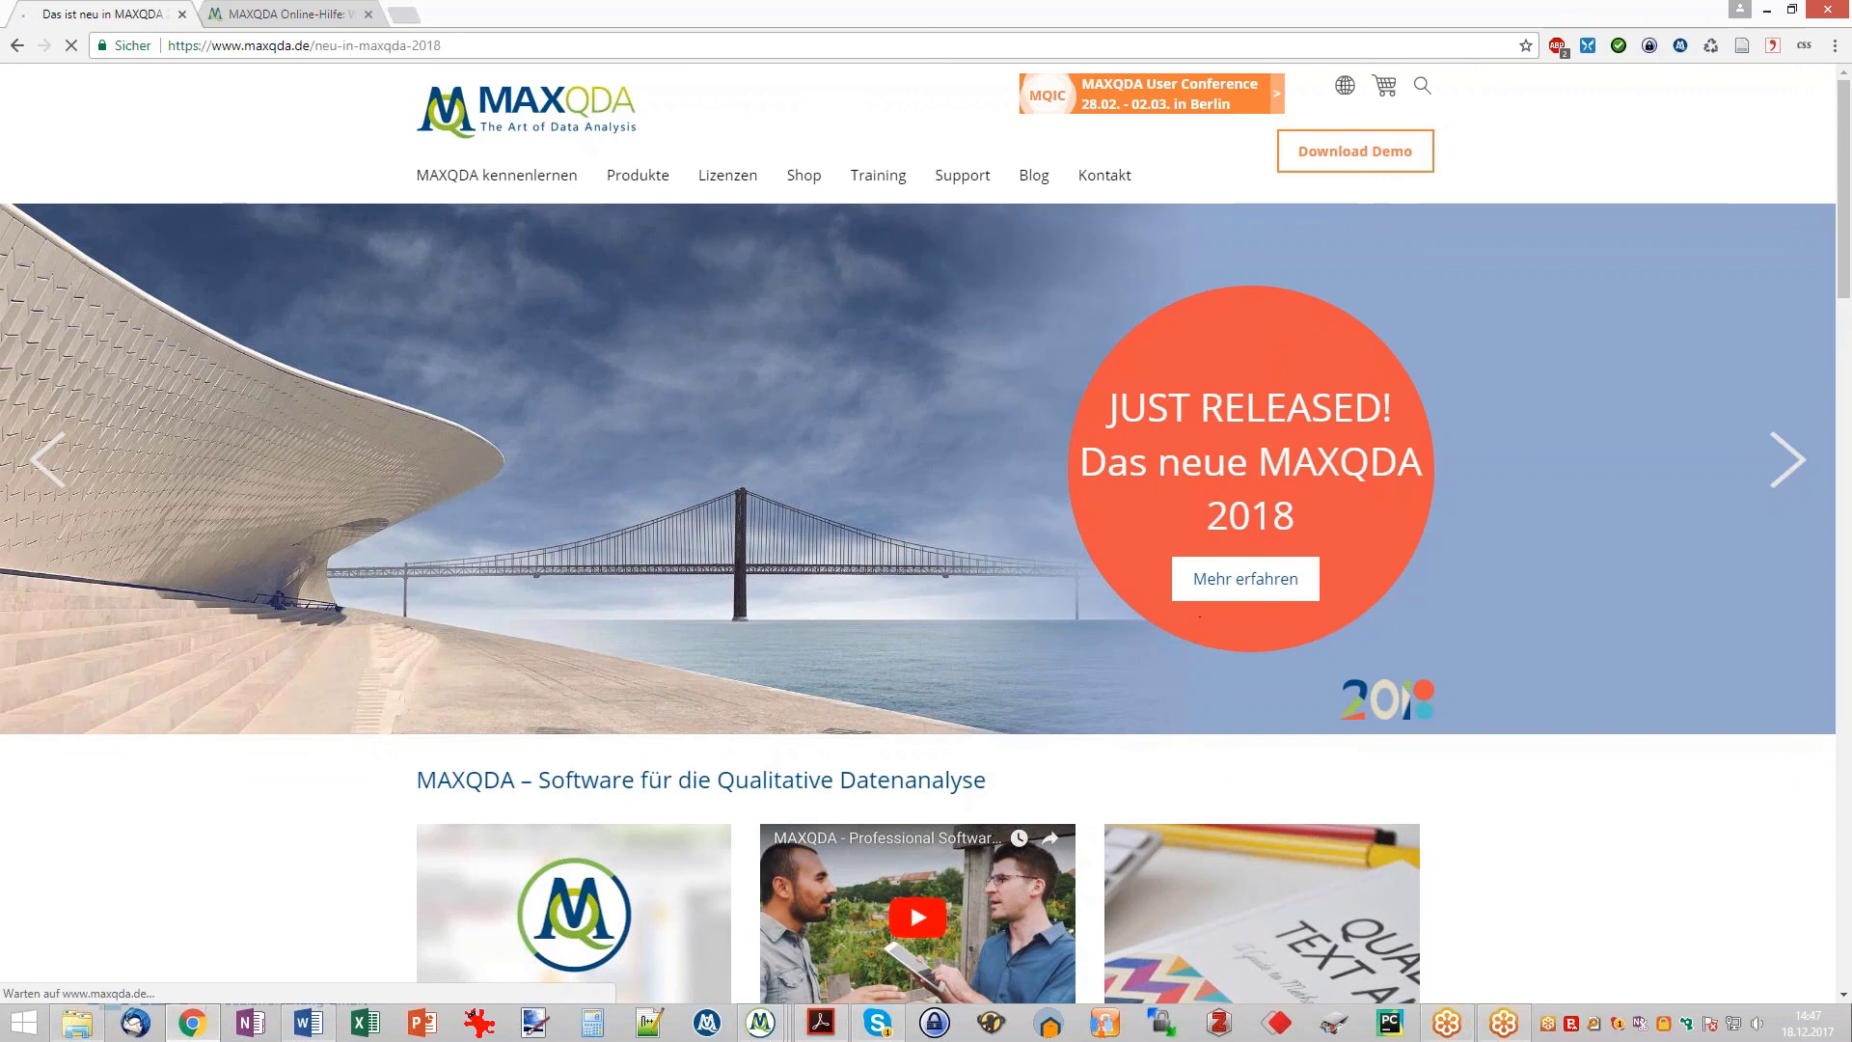
{"action": "scroll", "coordinate": [826, 706], "scroll_direction": "down", "scroll_amount": 3}
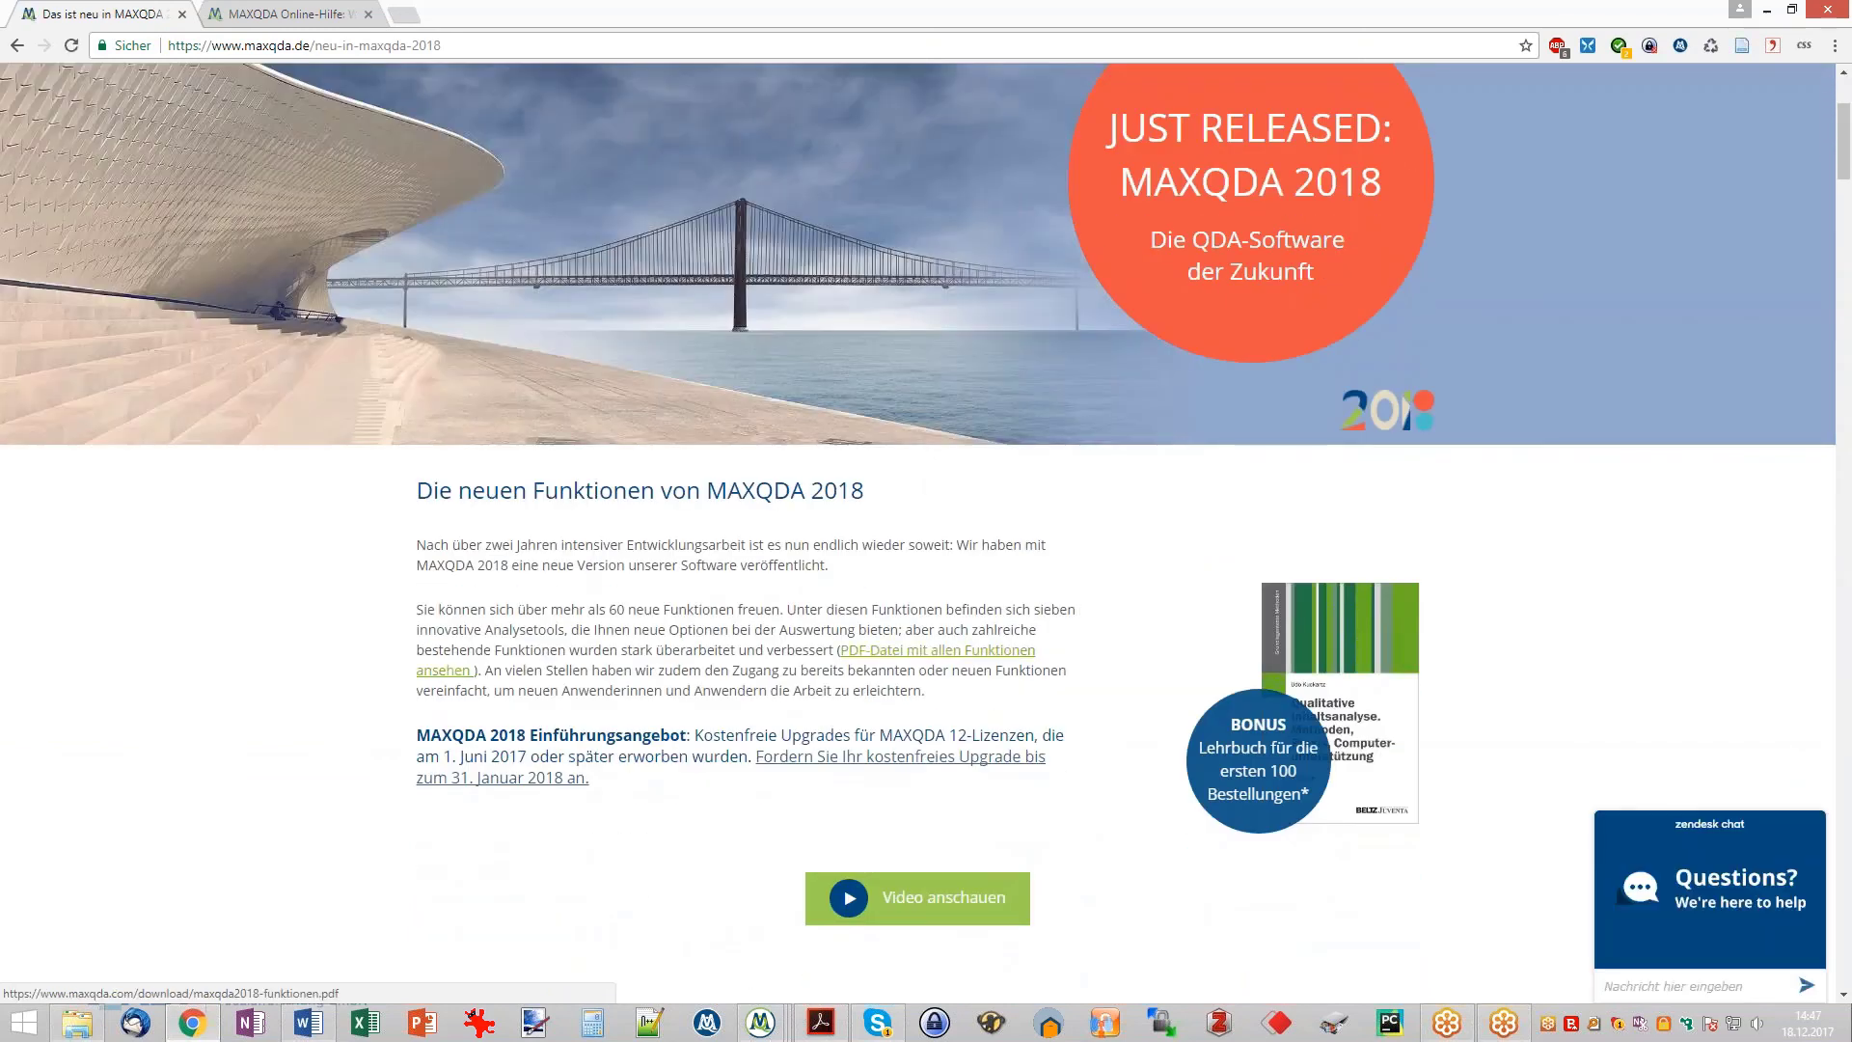
{"action": "left_click", "coordinate": [935, 650]}
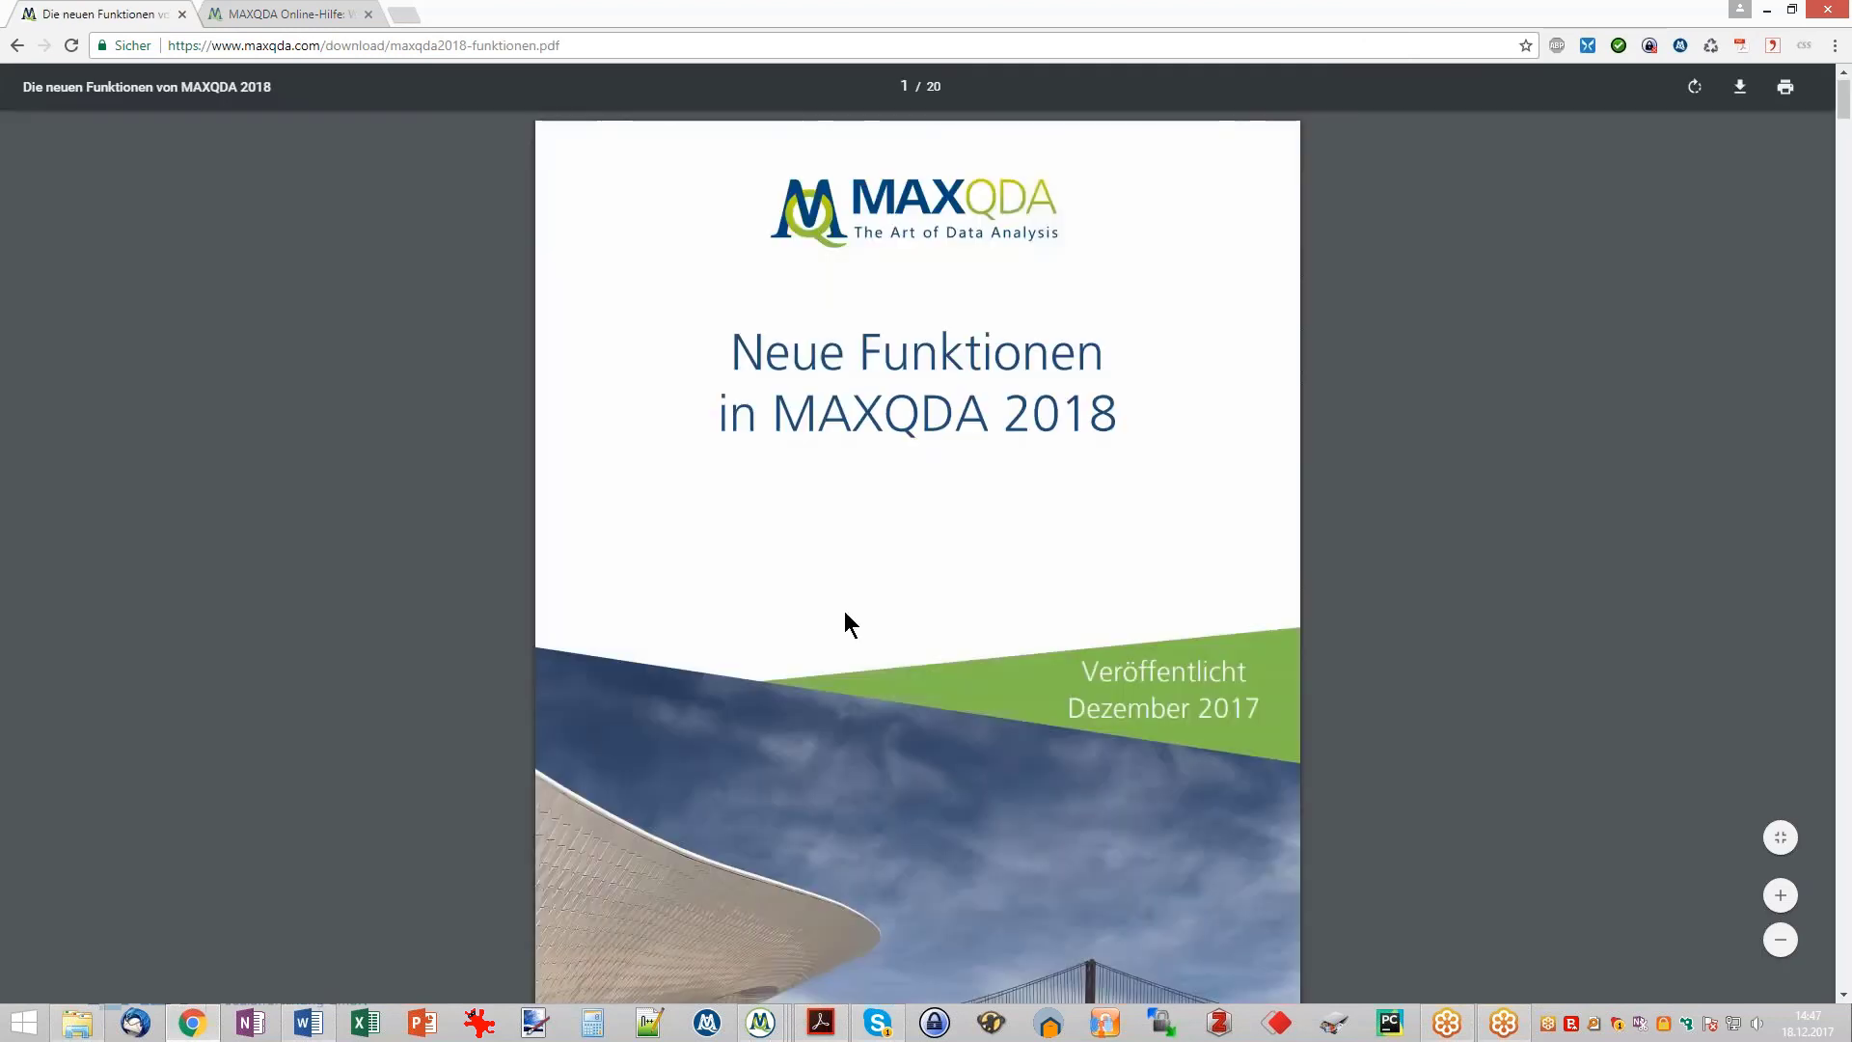
- Look through the PDF's overview and its brief news sections on codes, documents and text search
{"action": "scroll", "coordinate": [843, 610], "scroll_direction": "down", "scroll_amount": 2}
{"action": "scroll", "coordinate": [845, 613], "scroll_direction": "down", "scroll_amount": 15}
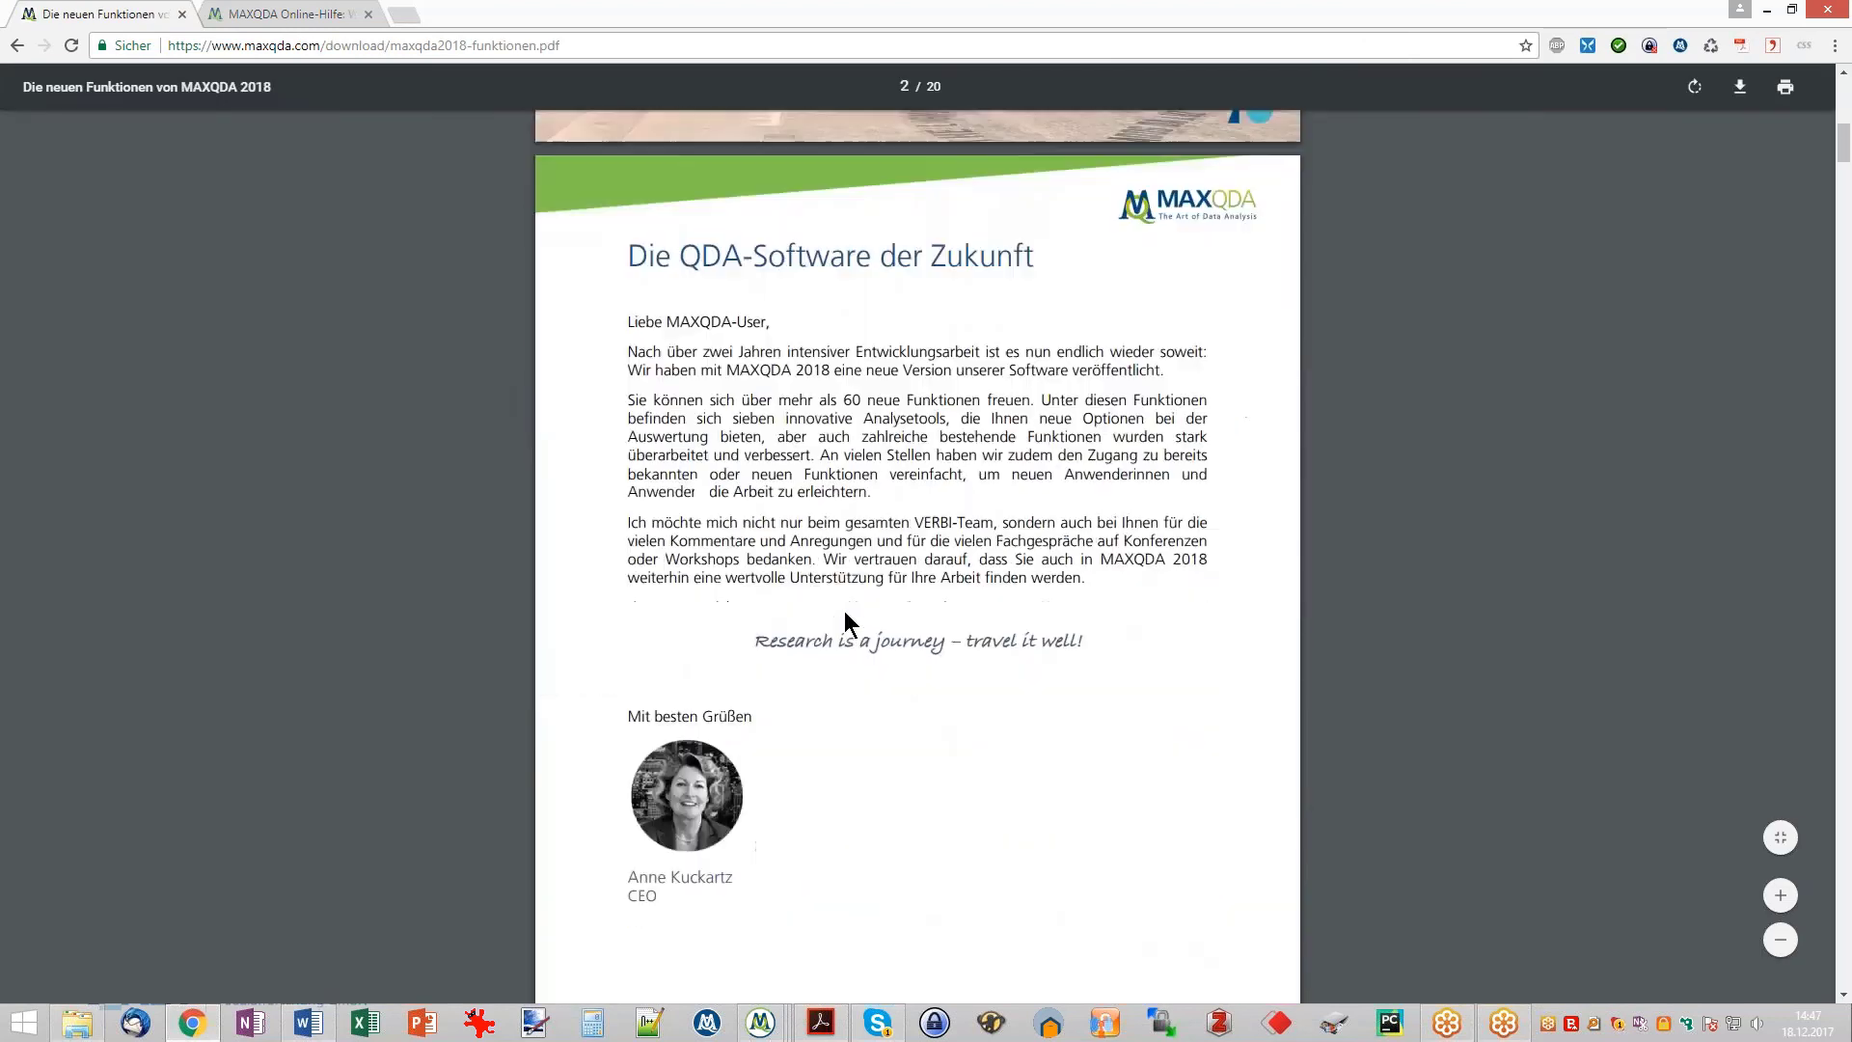
{"action": "scroll", "coordinate": [845, 613], "scroll_direction": "down", "scroll_amount": 6}
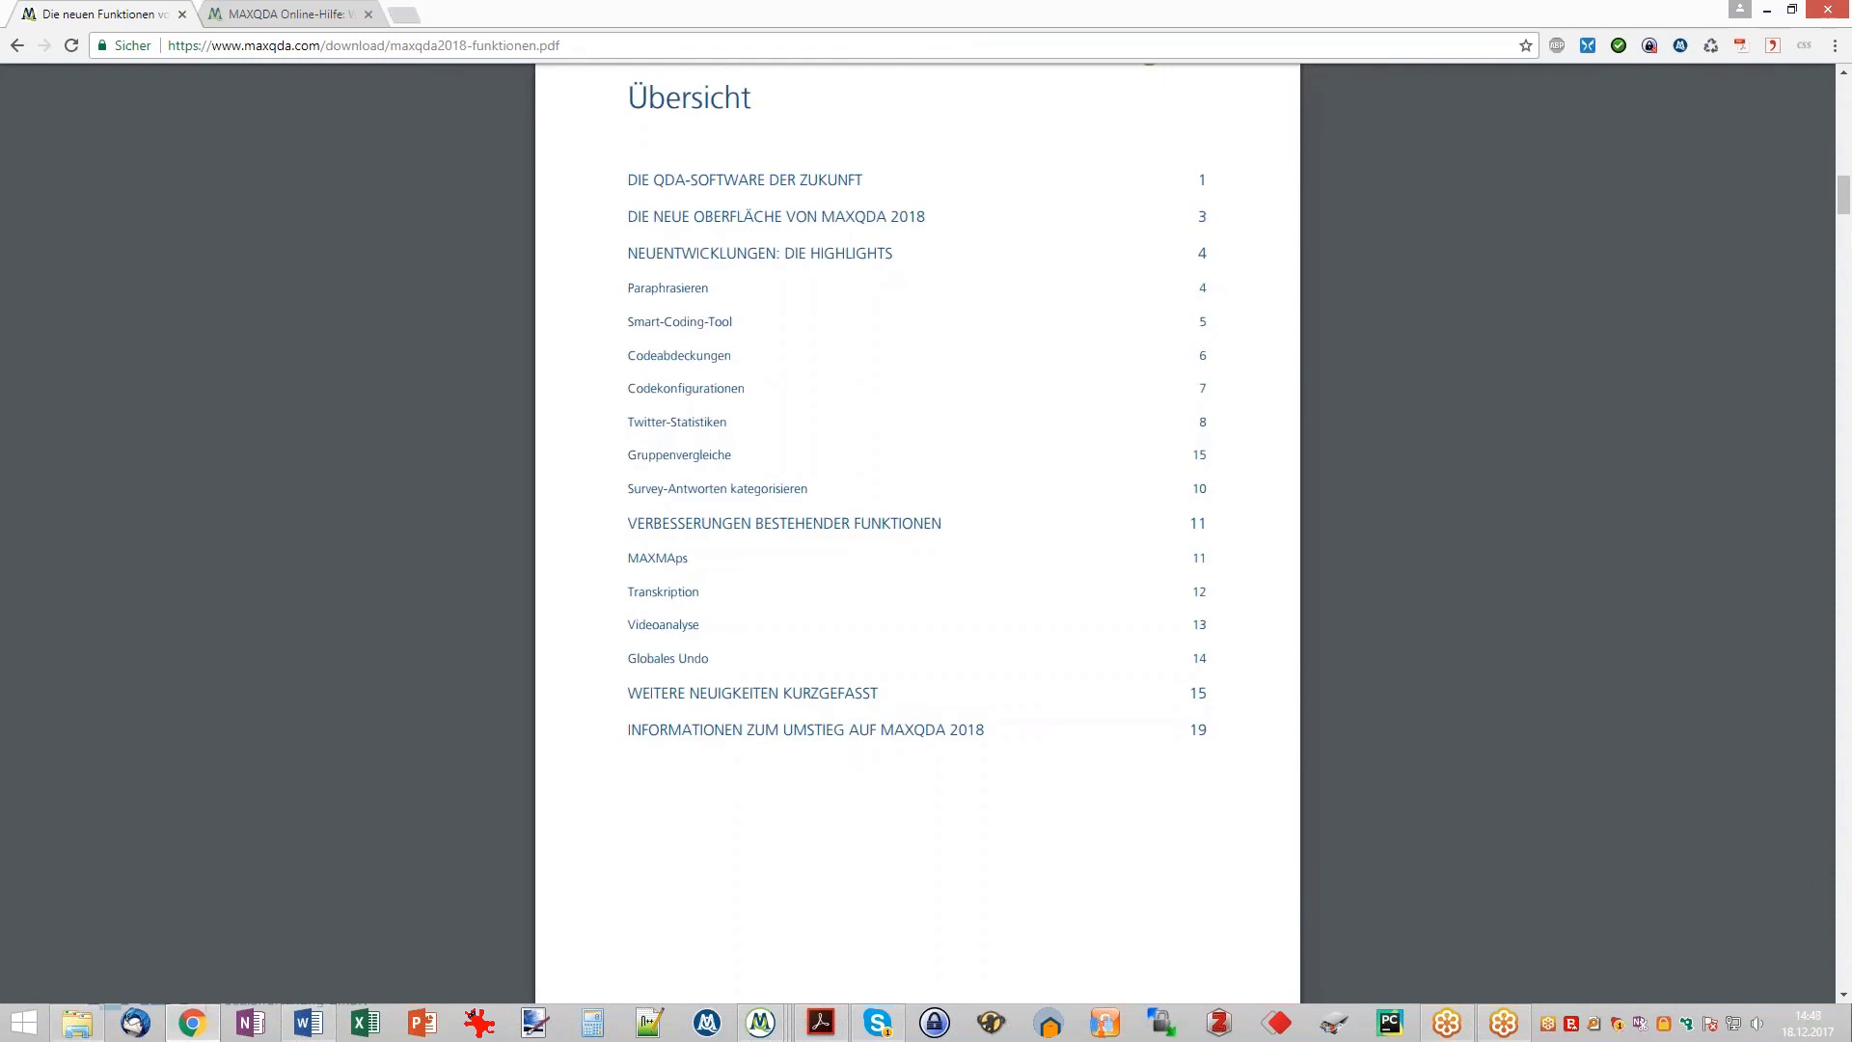
{"action": "left_click_drag", "start_coordinate": [1840, 204], "coordinate": [1844, 868]}
{"action": "scroll", "coordinate": [1413, 470], "scroll_direction": "up", "scroll_amount": 3}
{"action": "scroll", "coordinate": [1412, 470], "scroll_direction": "up", "scroll_amount": 4}
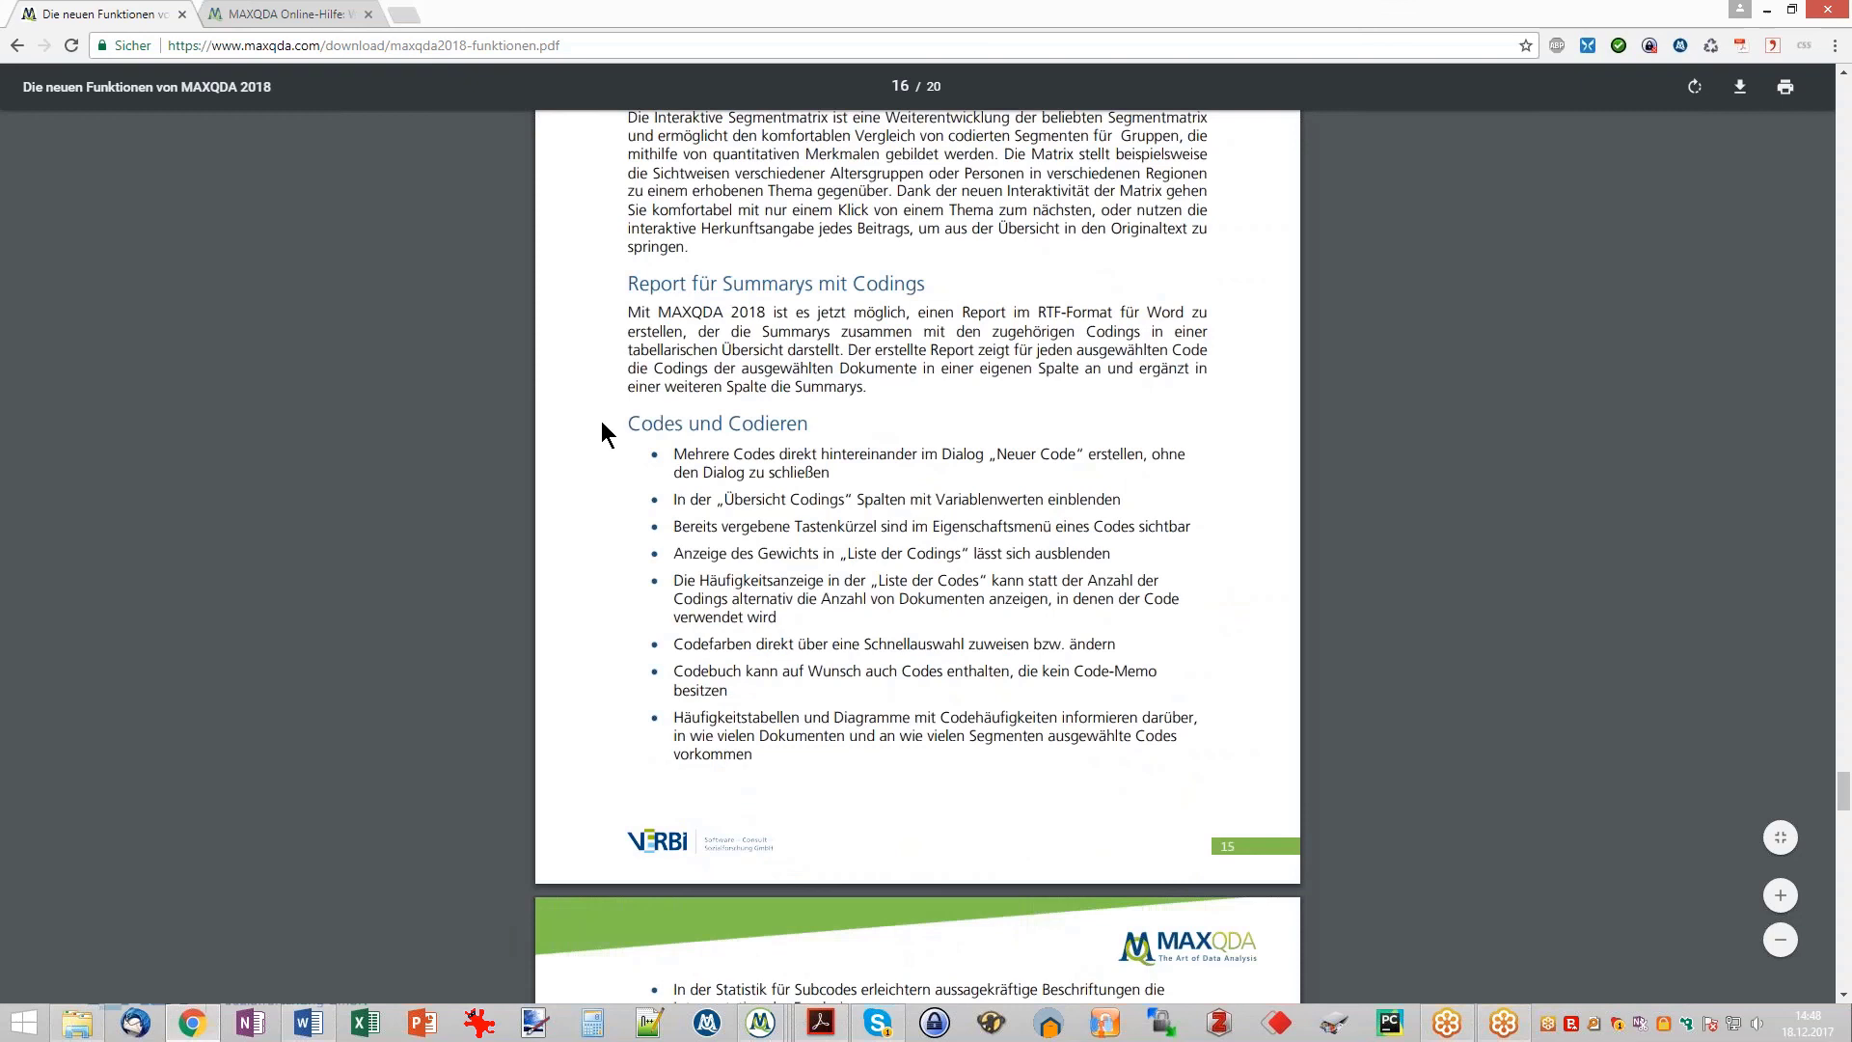
{"action": "scroll", "coordinate": [617, 422], "scroll_direction": "down", "scroll_amount": 6}
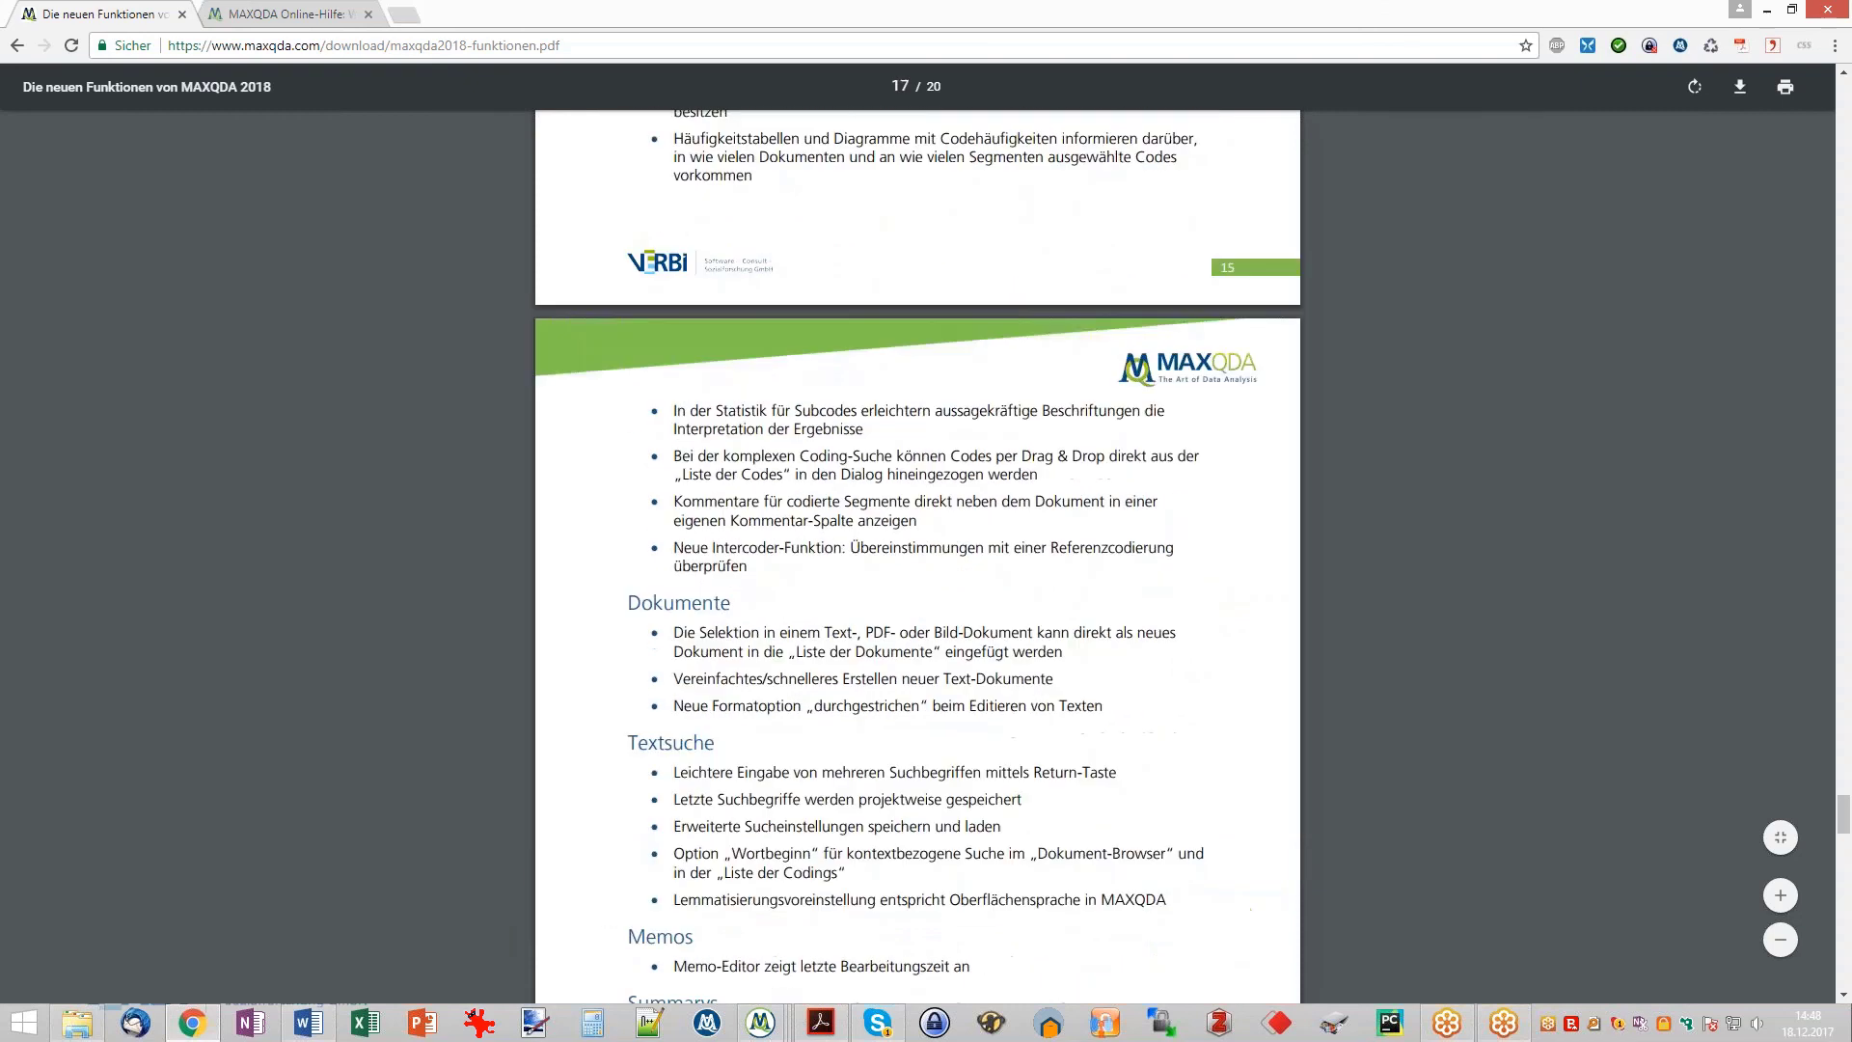
- Go back from the PDF to the maxqda.de home page, open the MAXQDA User Conference page and highlight the conference dates
{"action": "scroll", "coordinate": [723, 521], "scroll_direction": "down", "scroll_amount": 2}
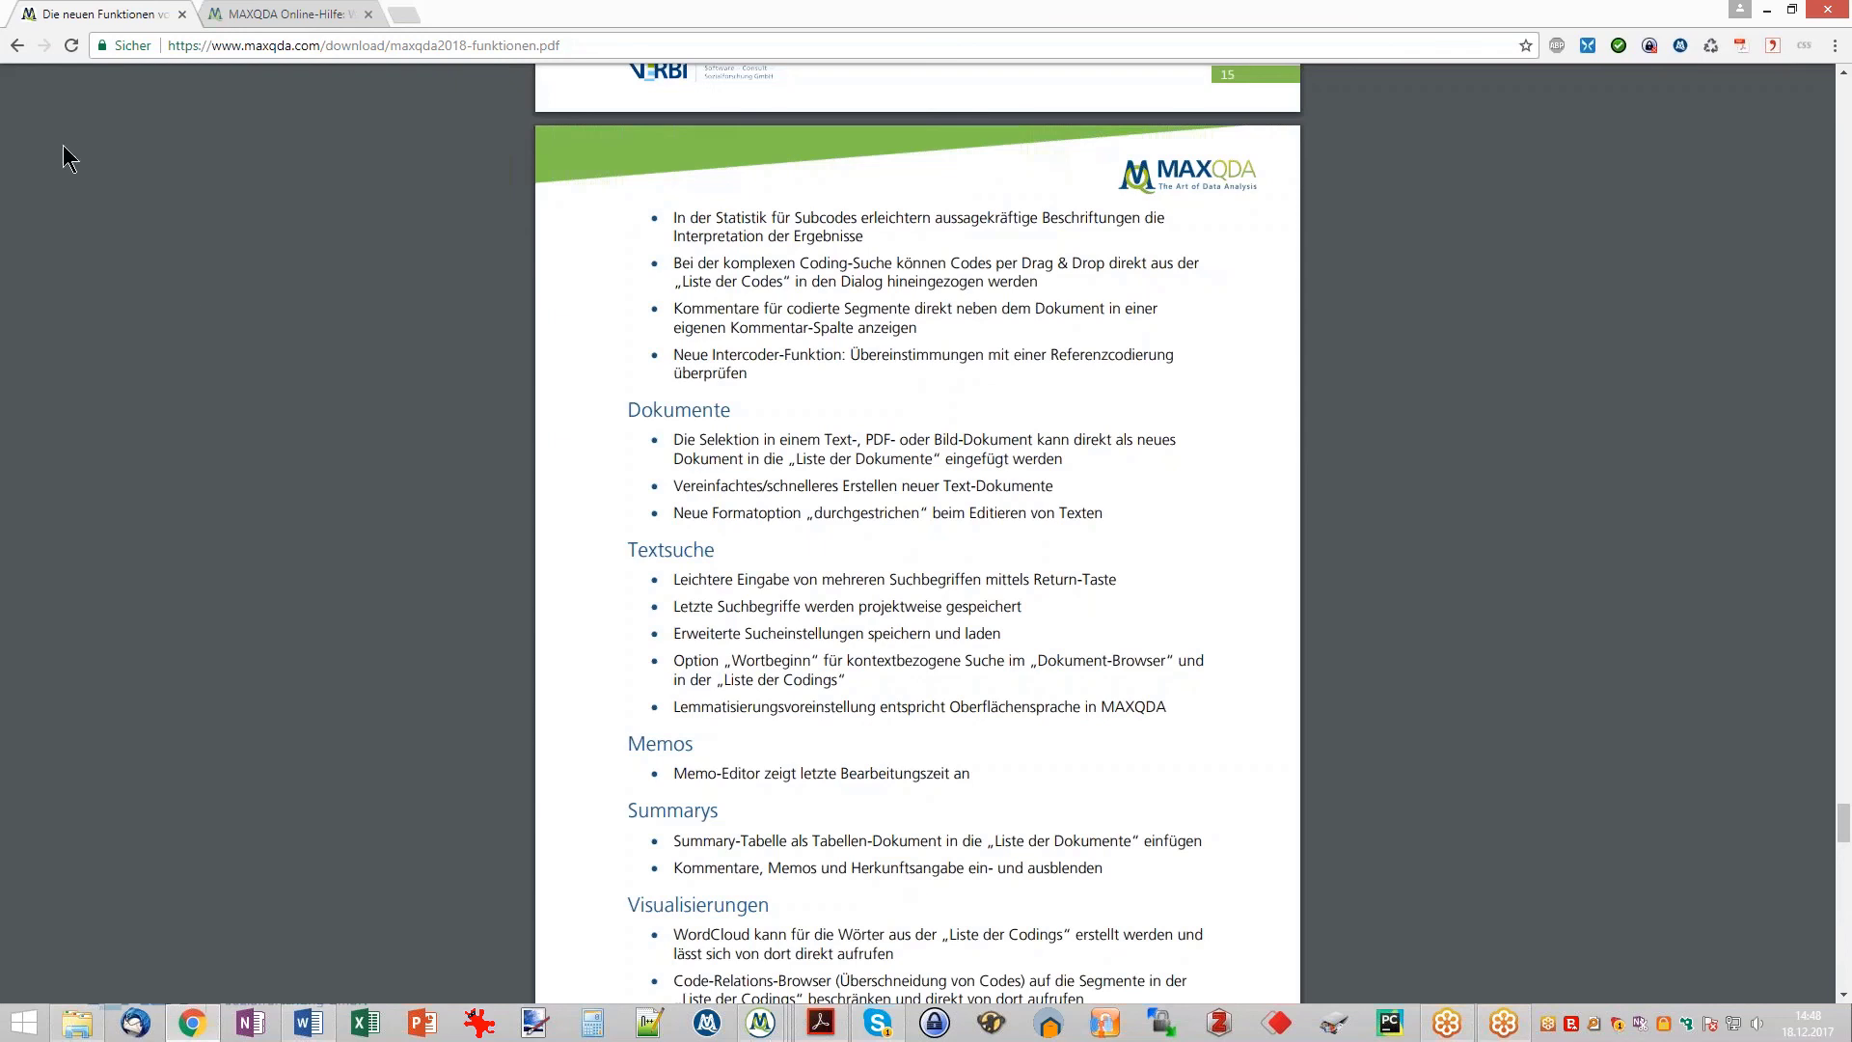
{"action": "left_click", "coordinate": [18, 48]}
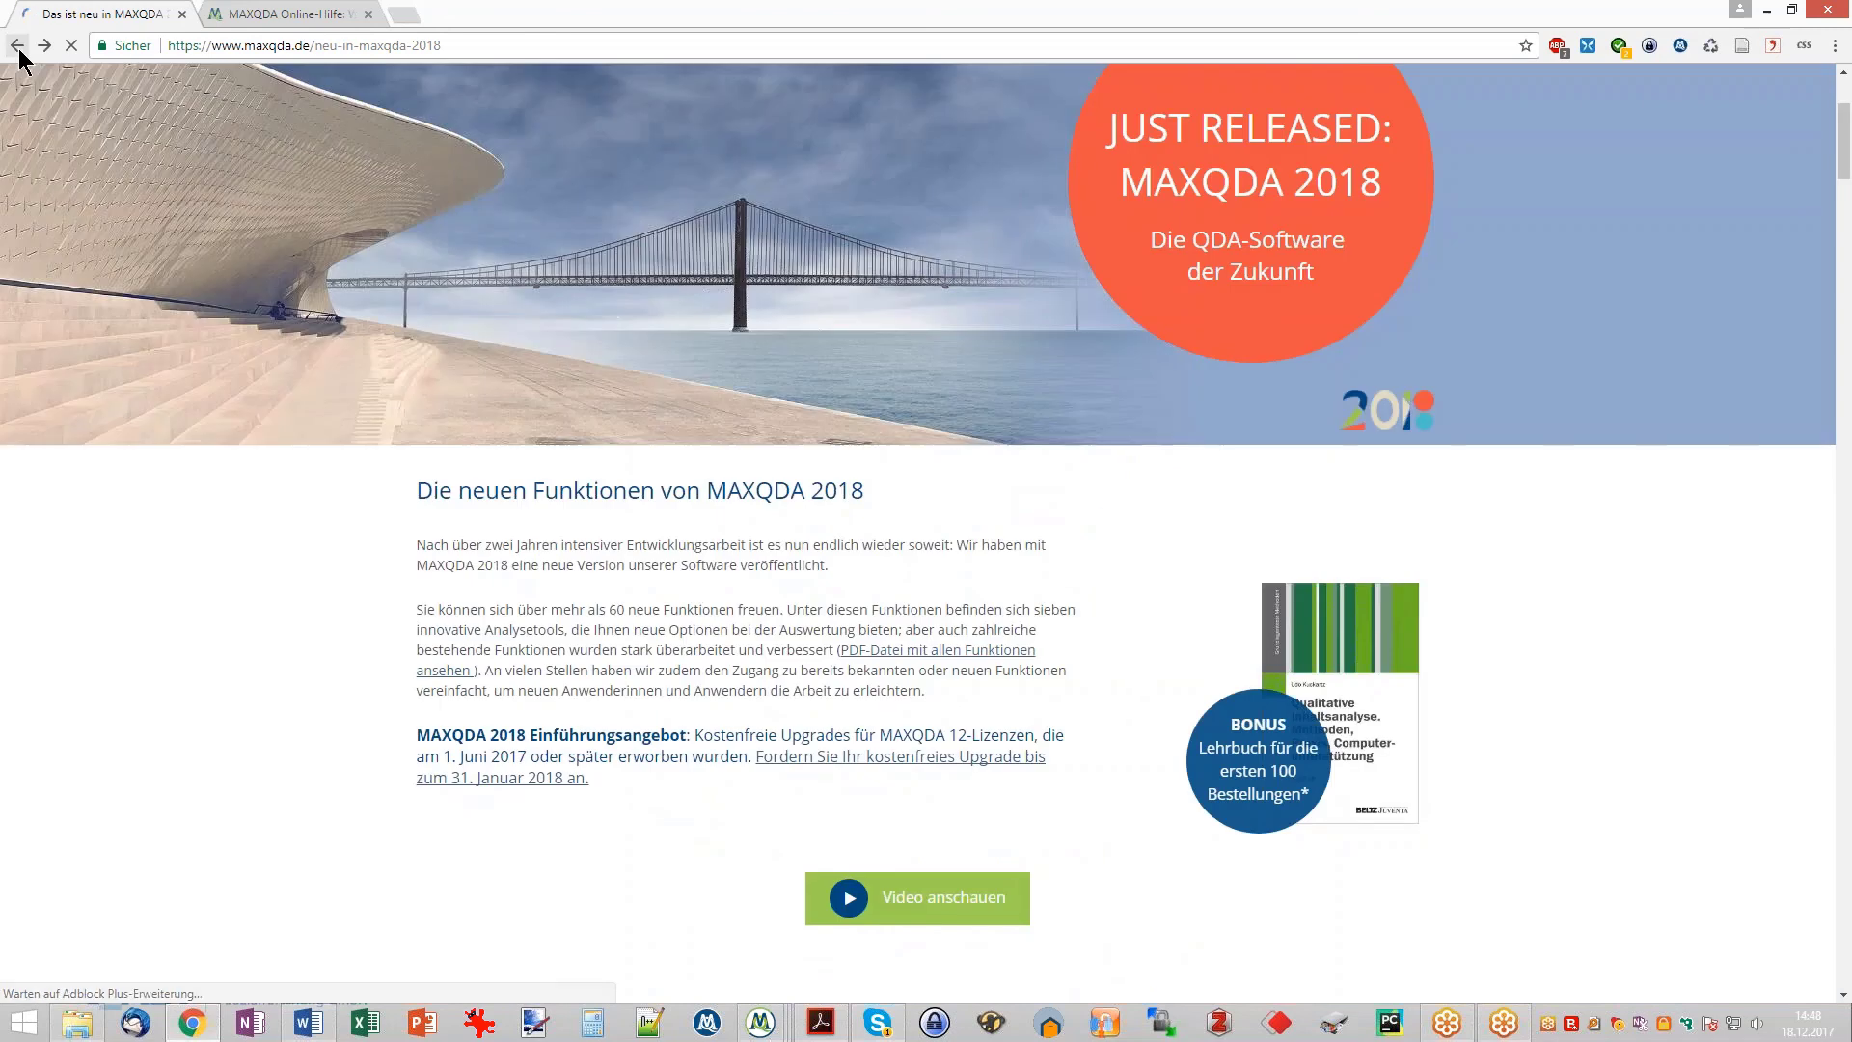
{"action": "scroll", "coordinate": [617, 290], "scroll_direction": "up", "scroll_amount": 3}
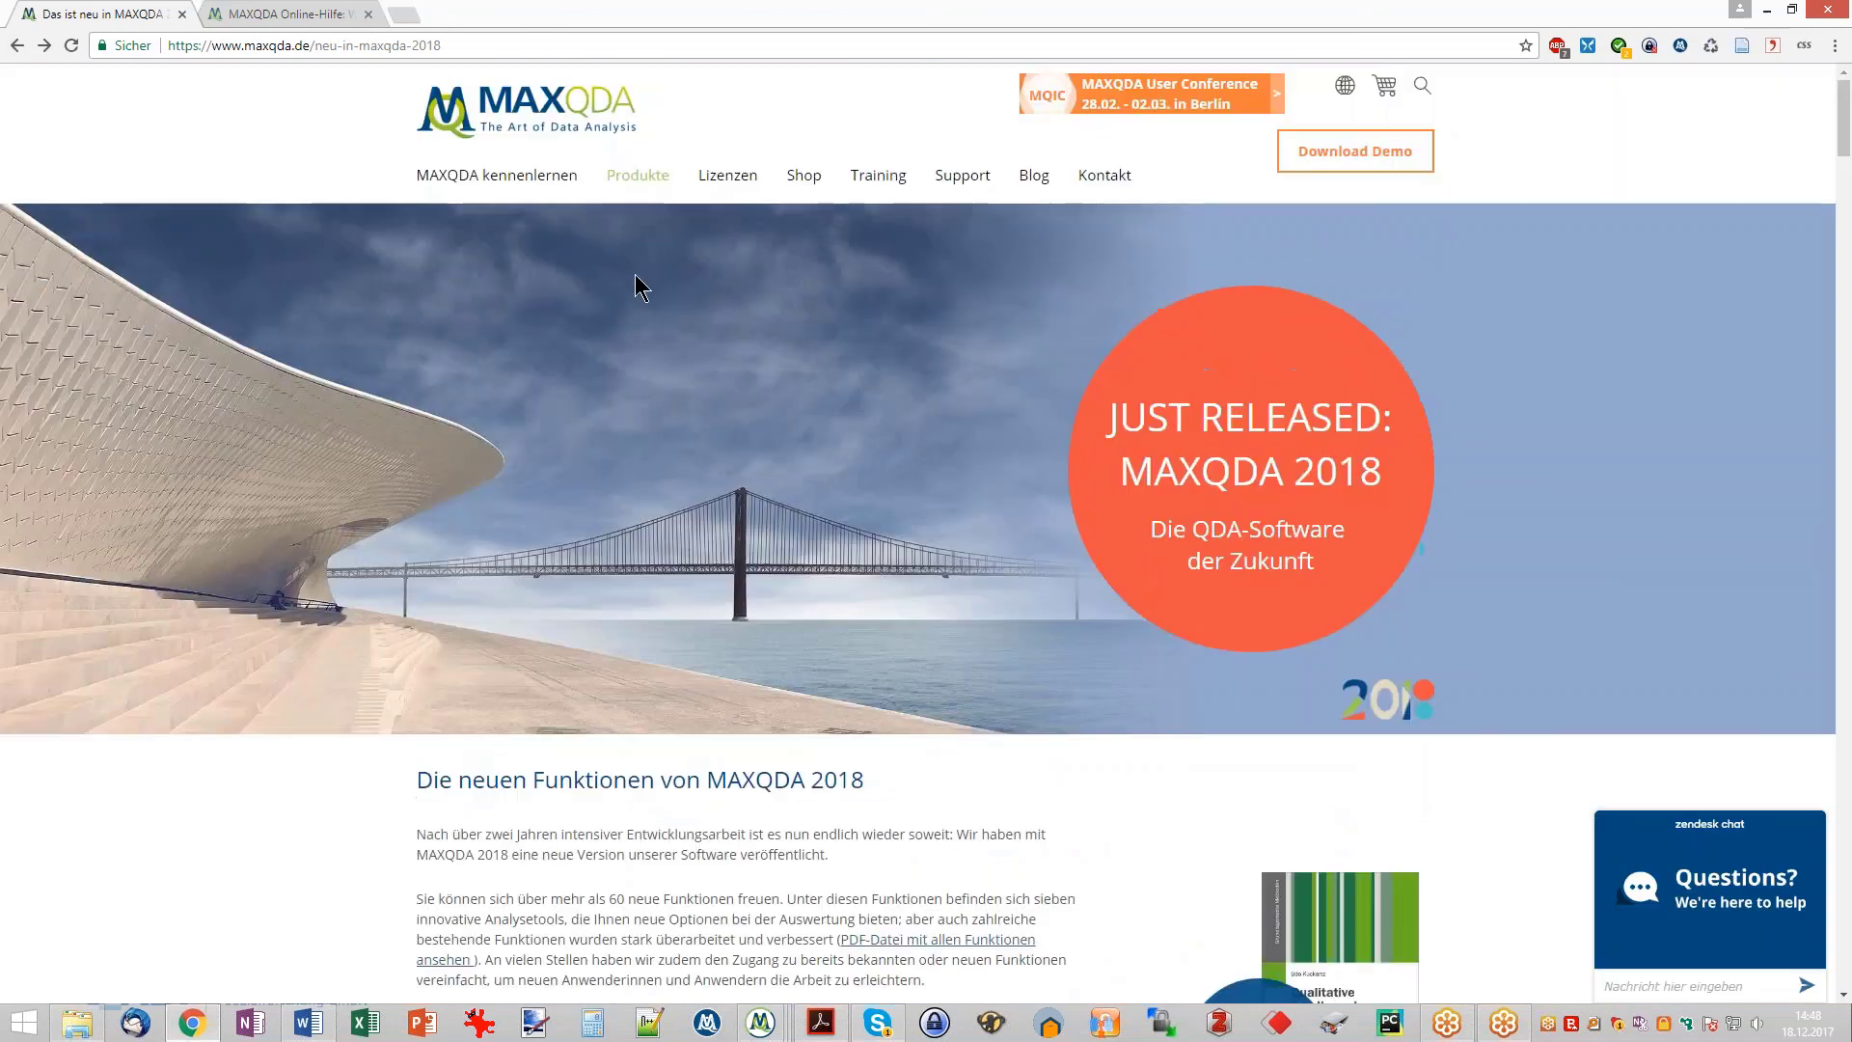
{"action": "left_click", "coordinate": [21, 46]}
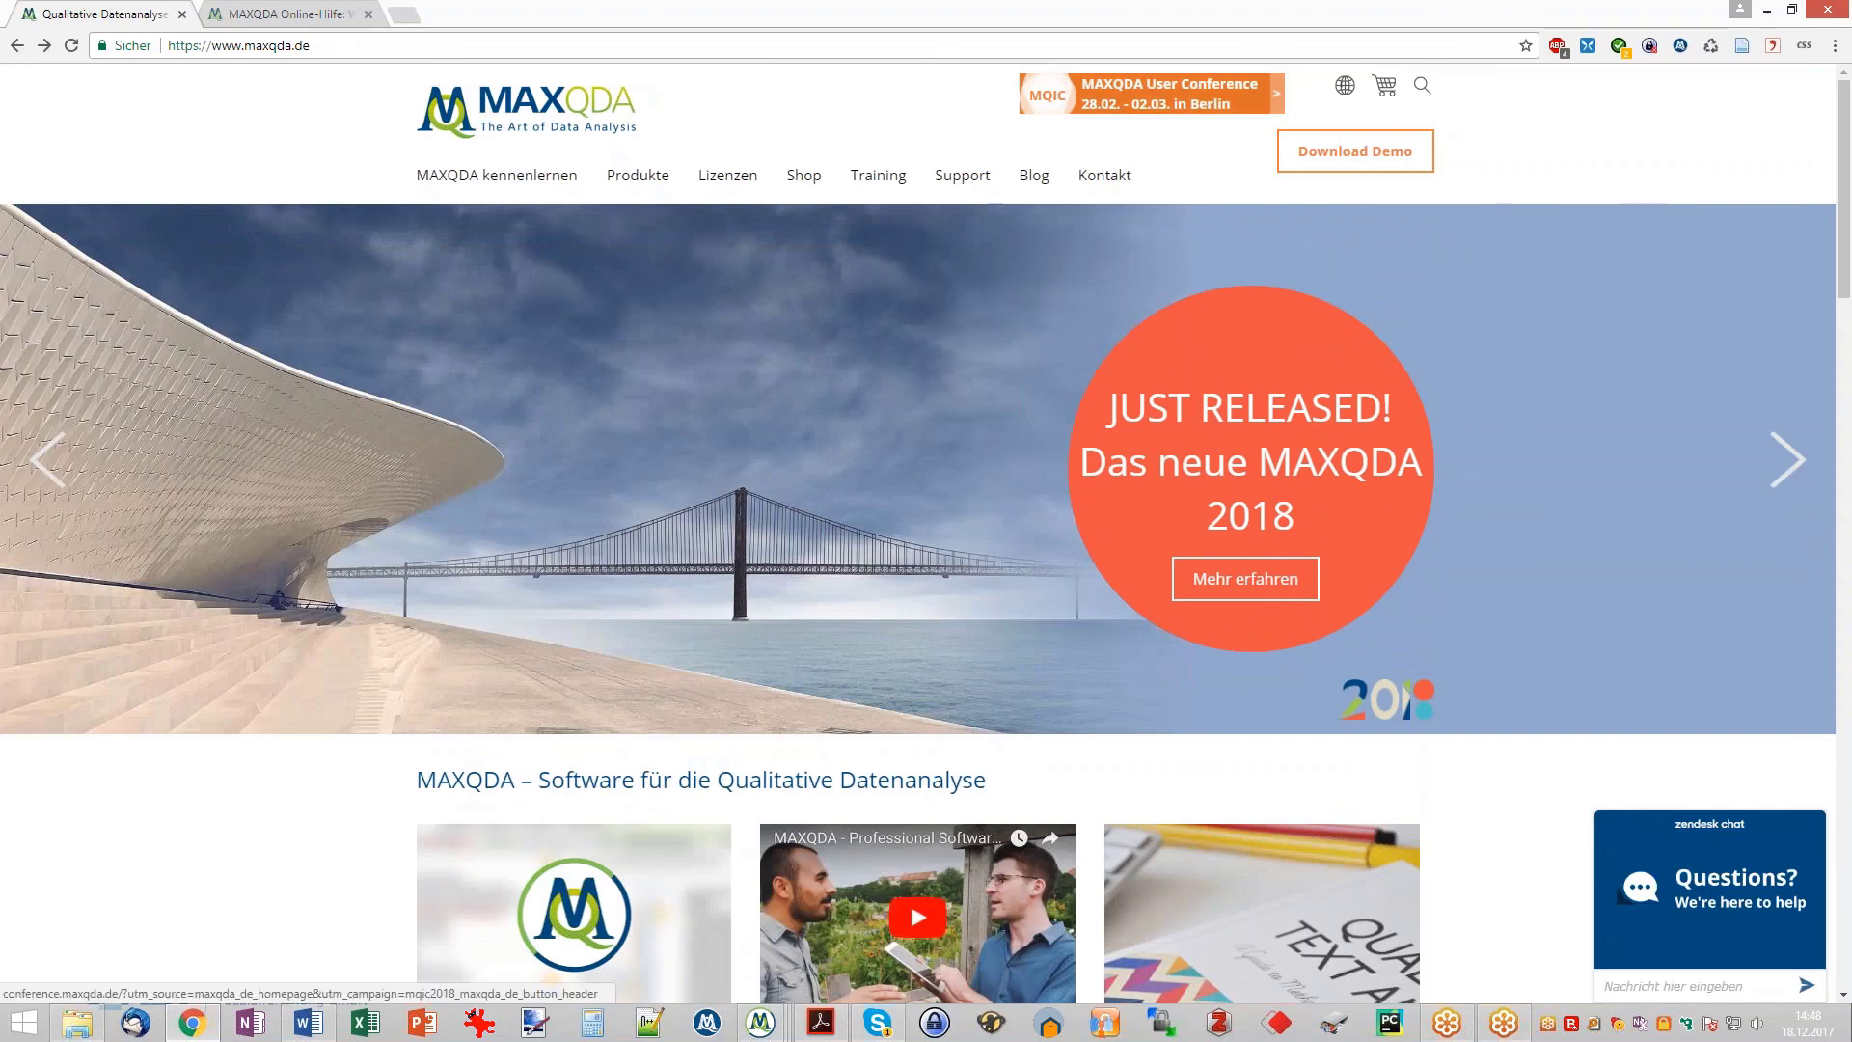
{"action": "left_click", "coordinate": [1148, 93]}
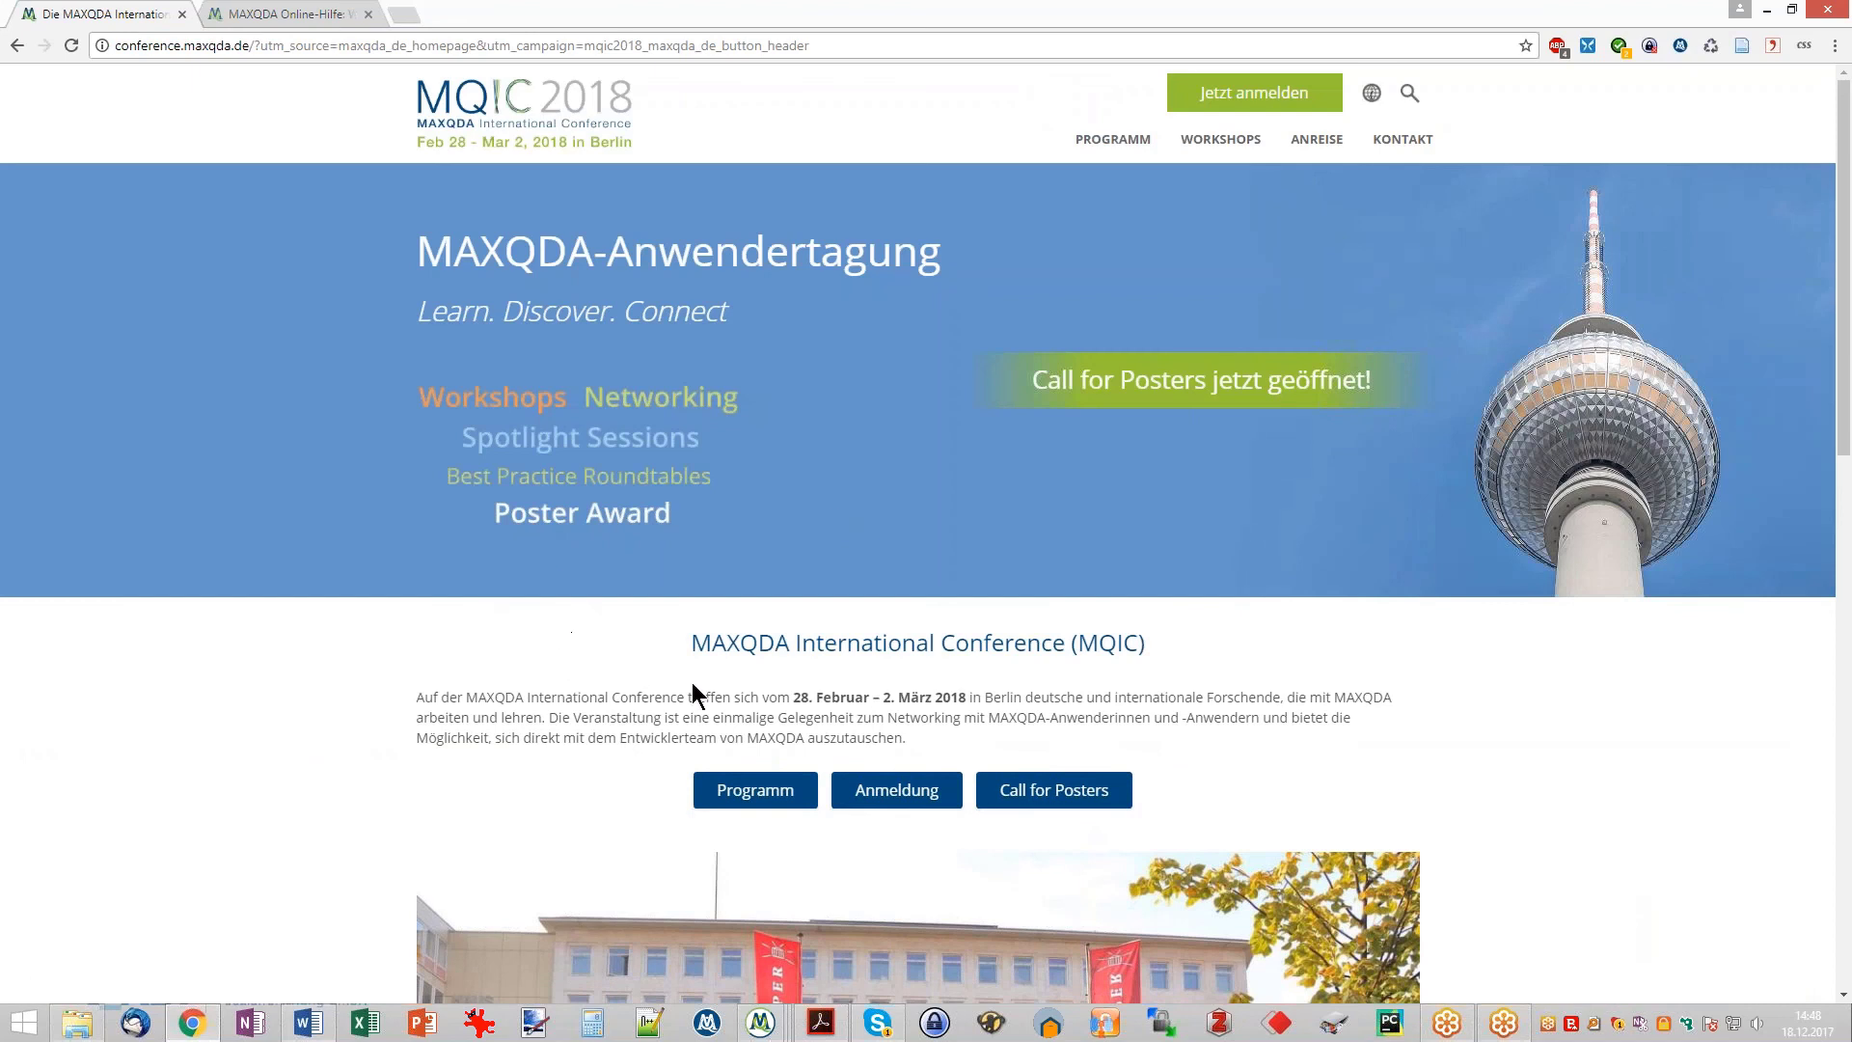
{"action": "left_click_drag", "start_coordinate": [793, 696], "coordinate": [969, 704]}
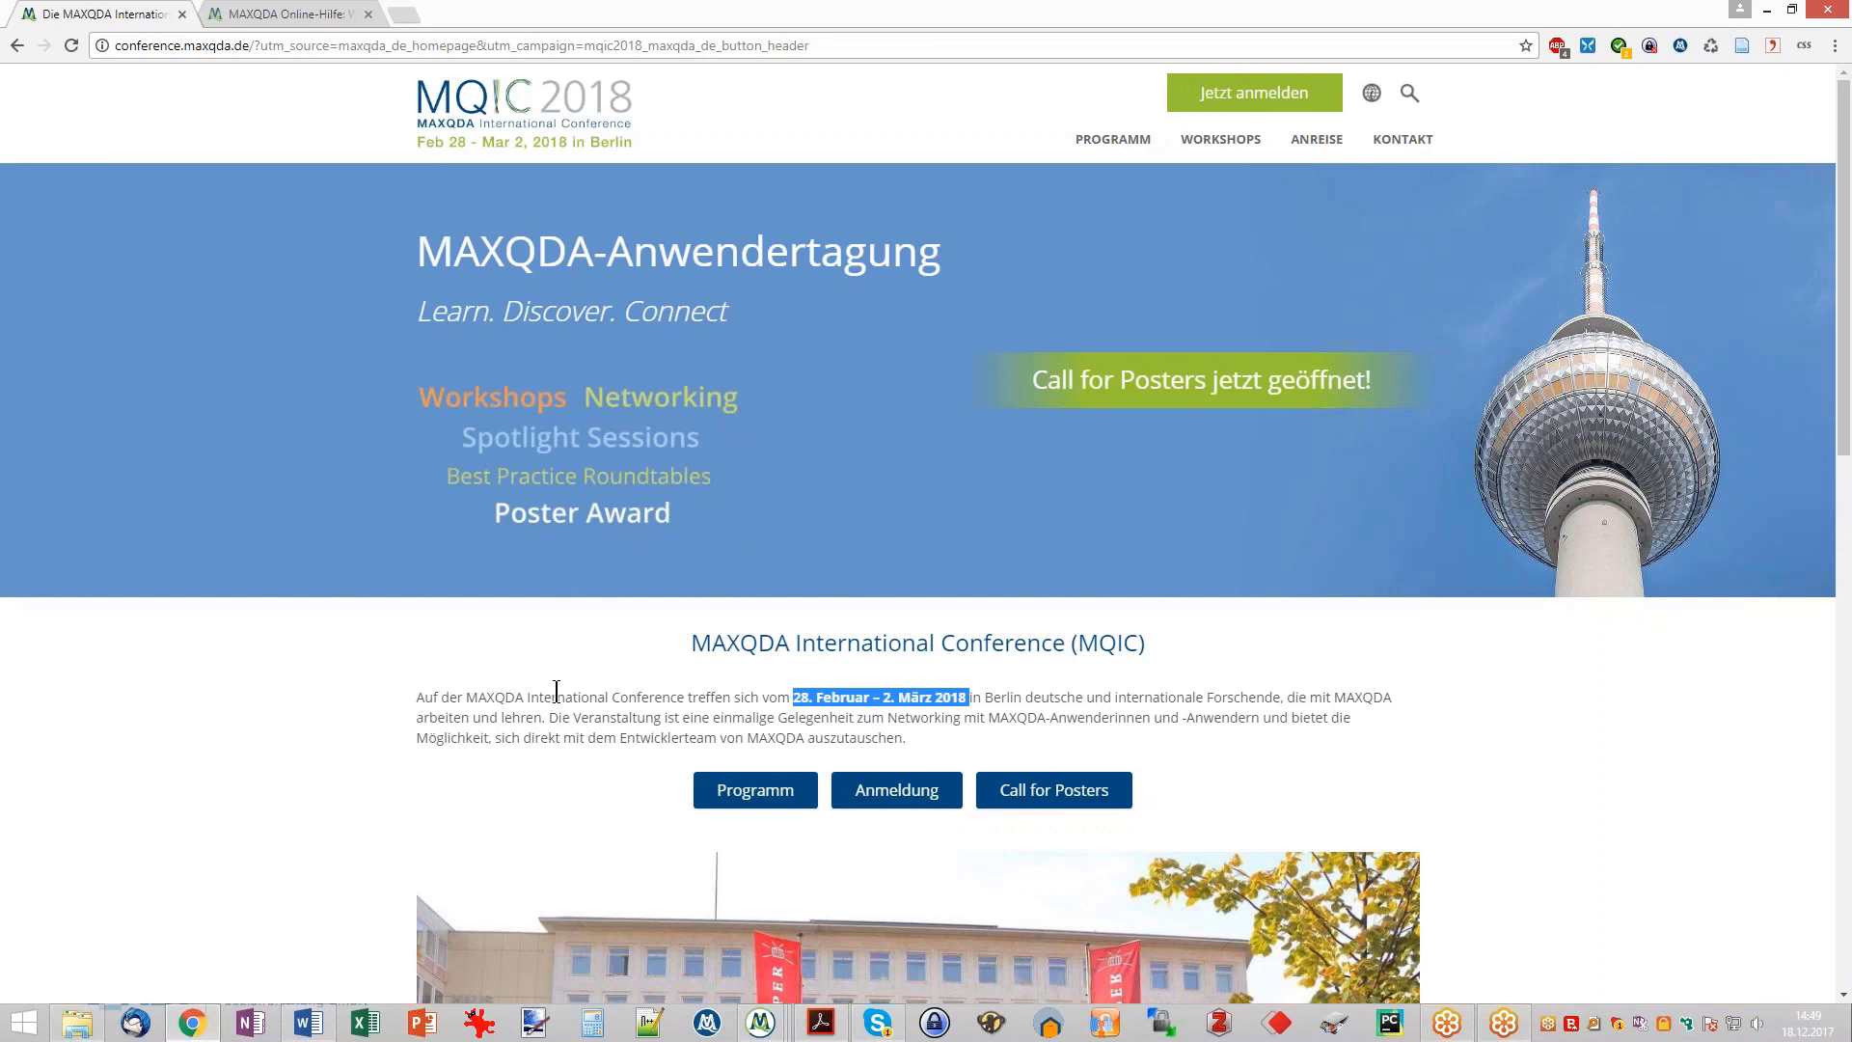
- Switch to the MAXQDA window with Projekt 2 and put the focus on the text of interview B01
{"action": "left_click", "coordinate": [760, 1021]}
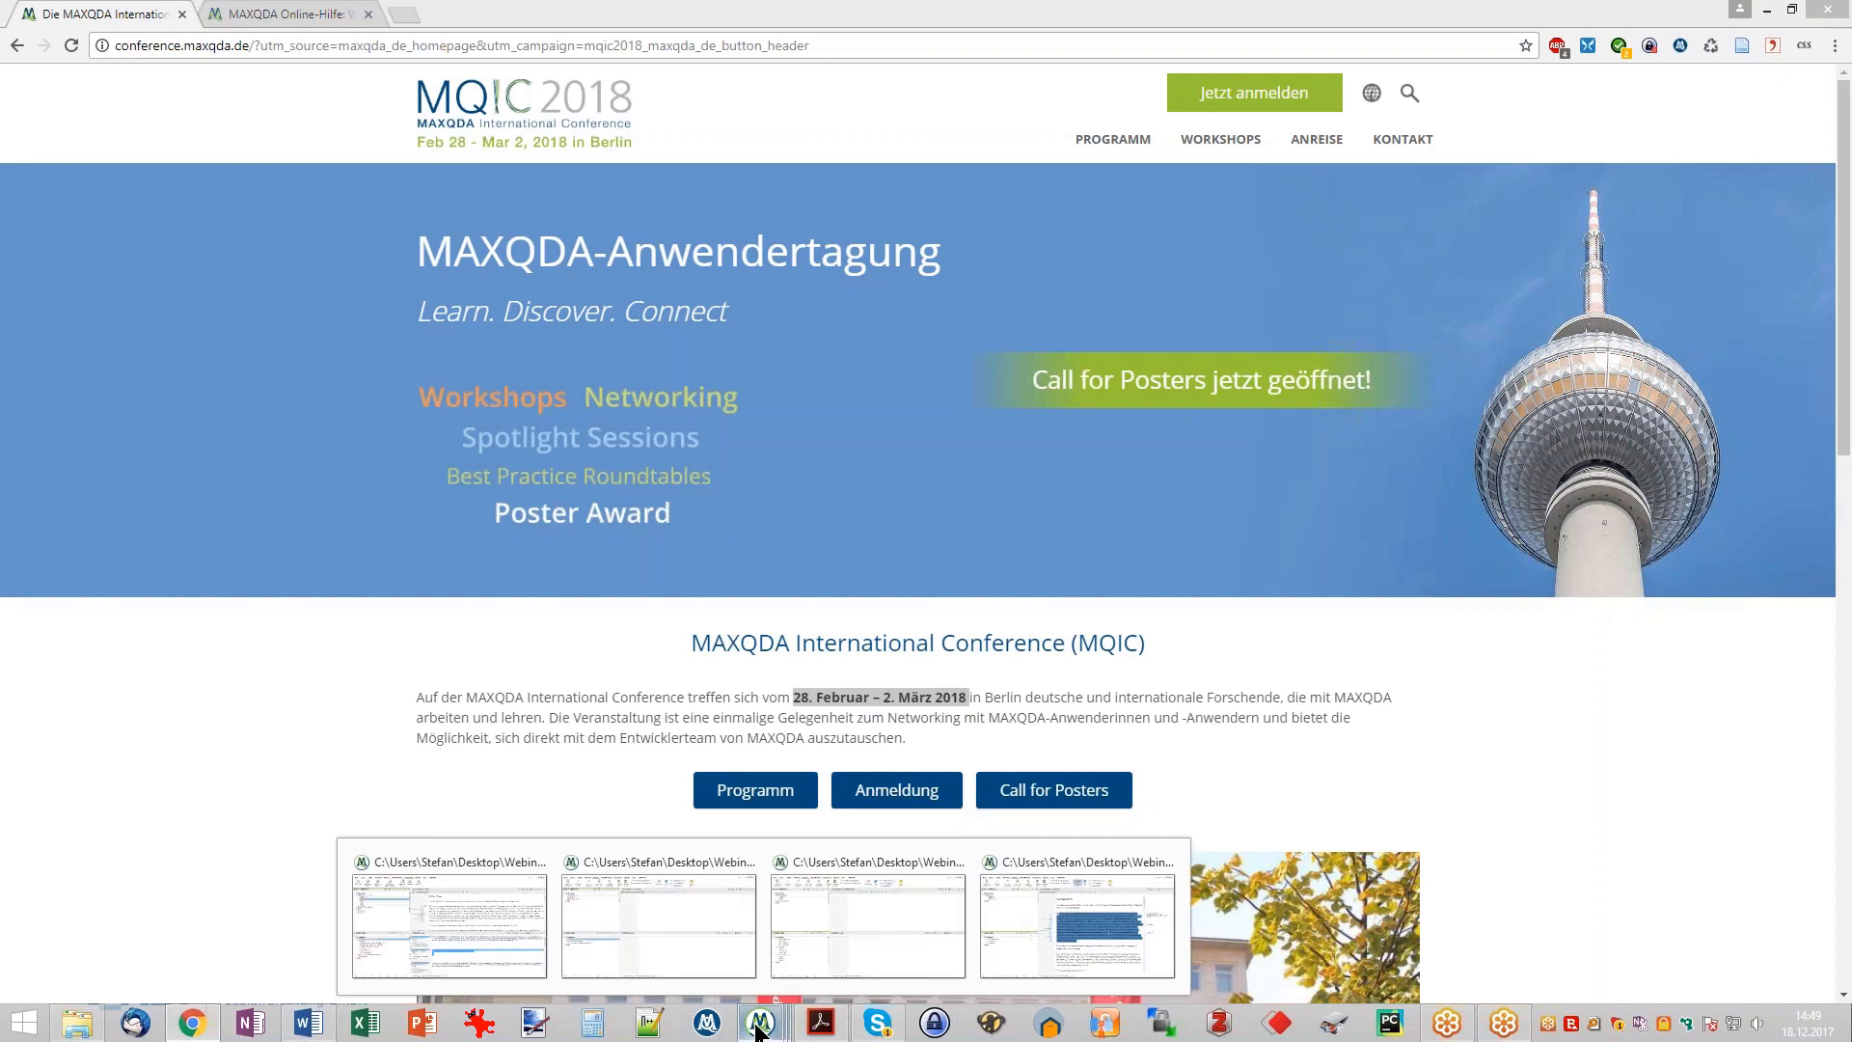
{"action": "mouse_move", "coordinate": [496, 926]}
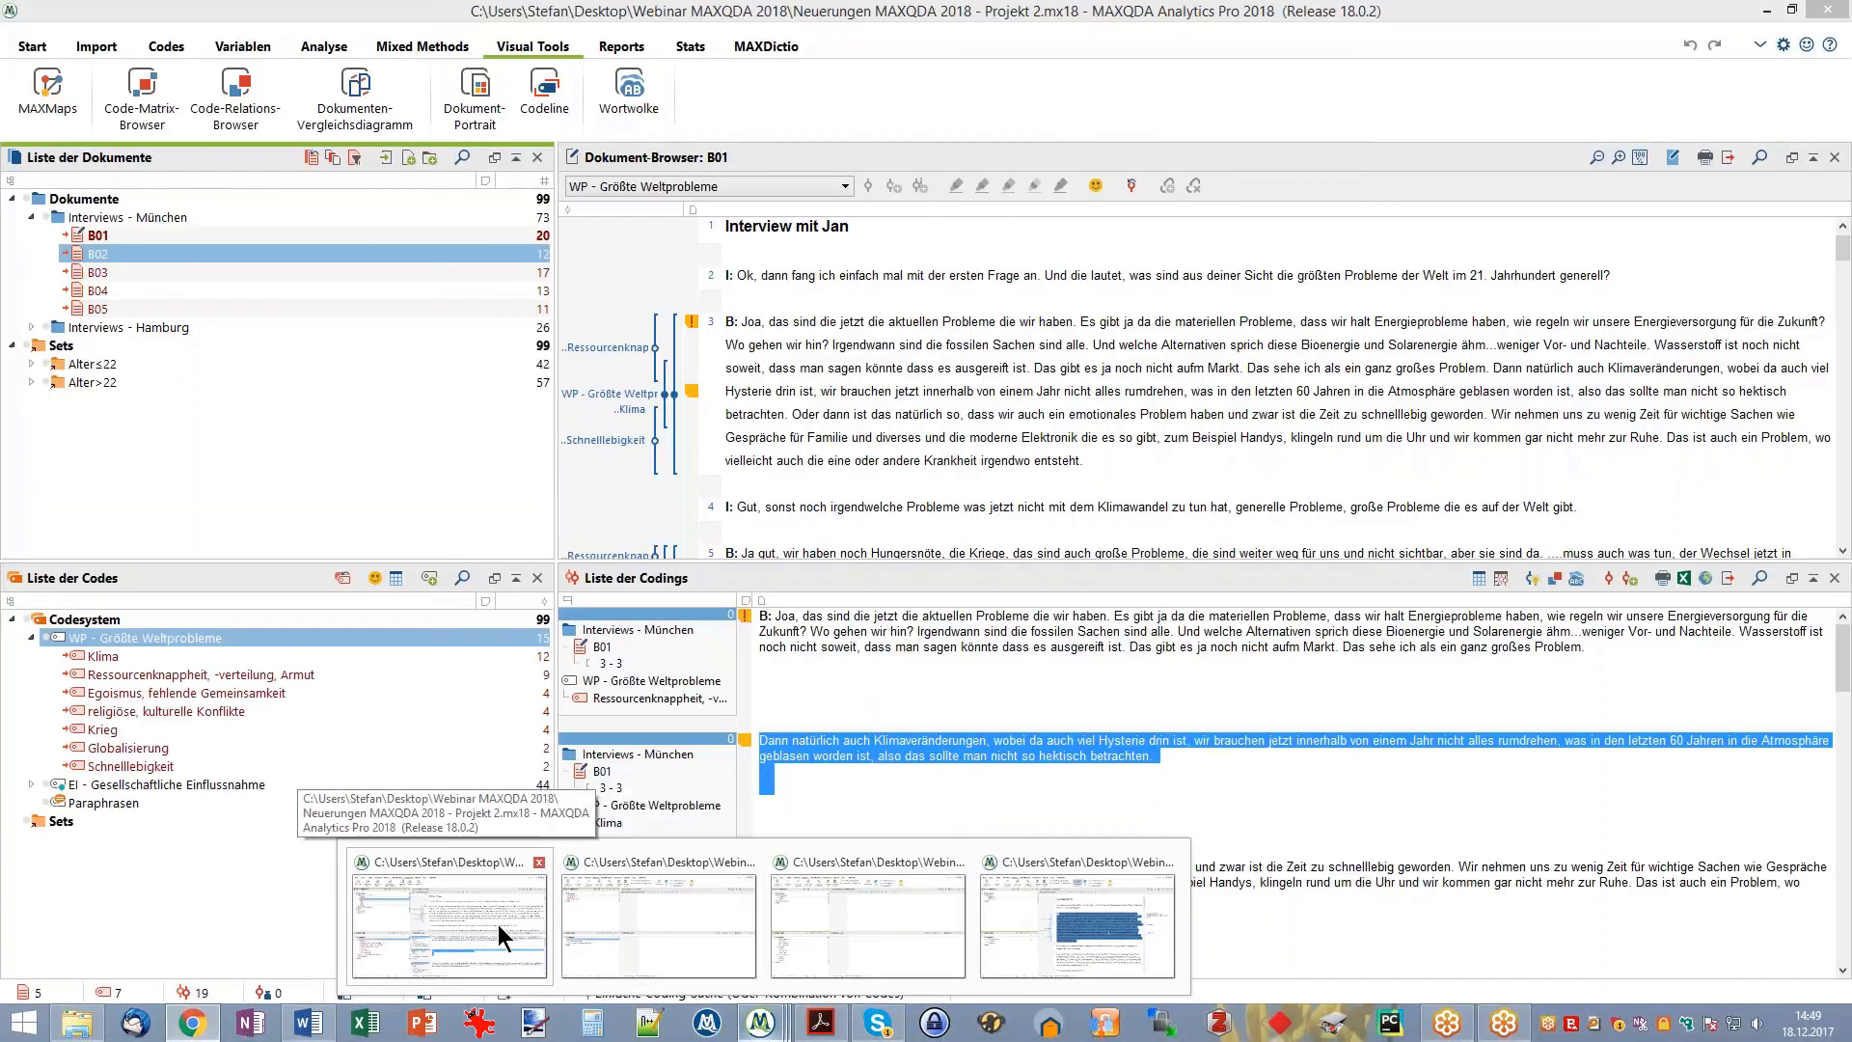
{"action": "left_click", "coordinate": [498, 924]}
{"action": "left_click", "coordinate": [797, 384]}
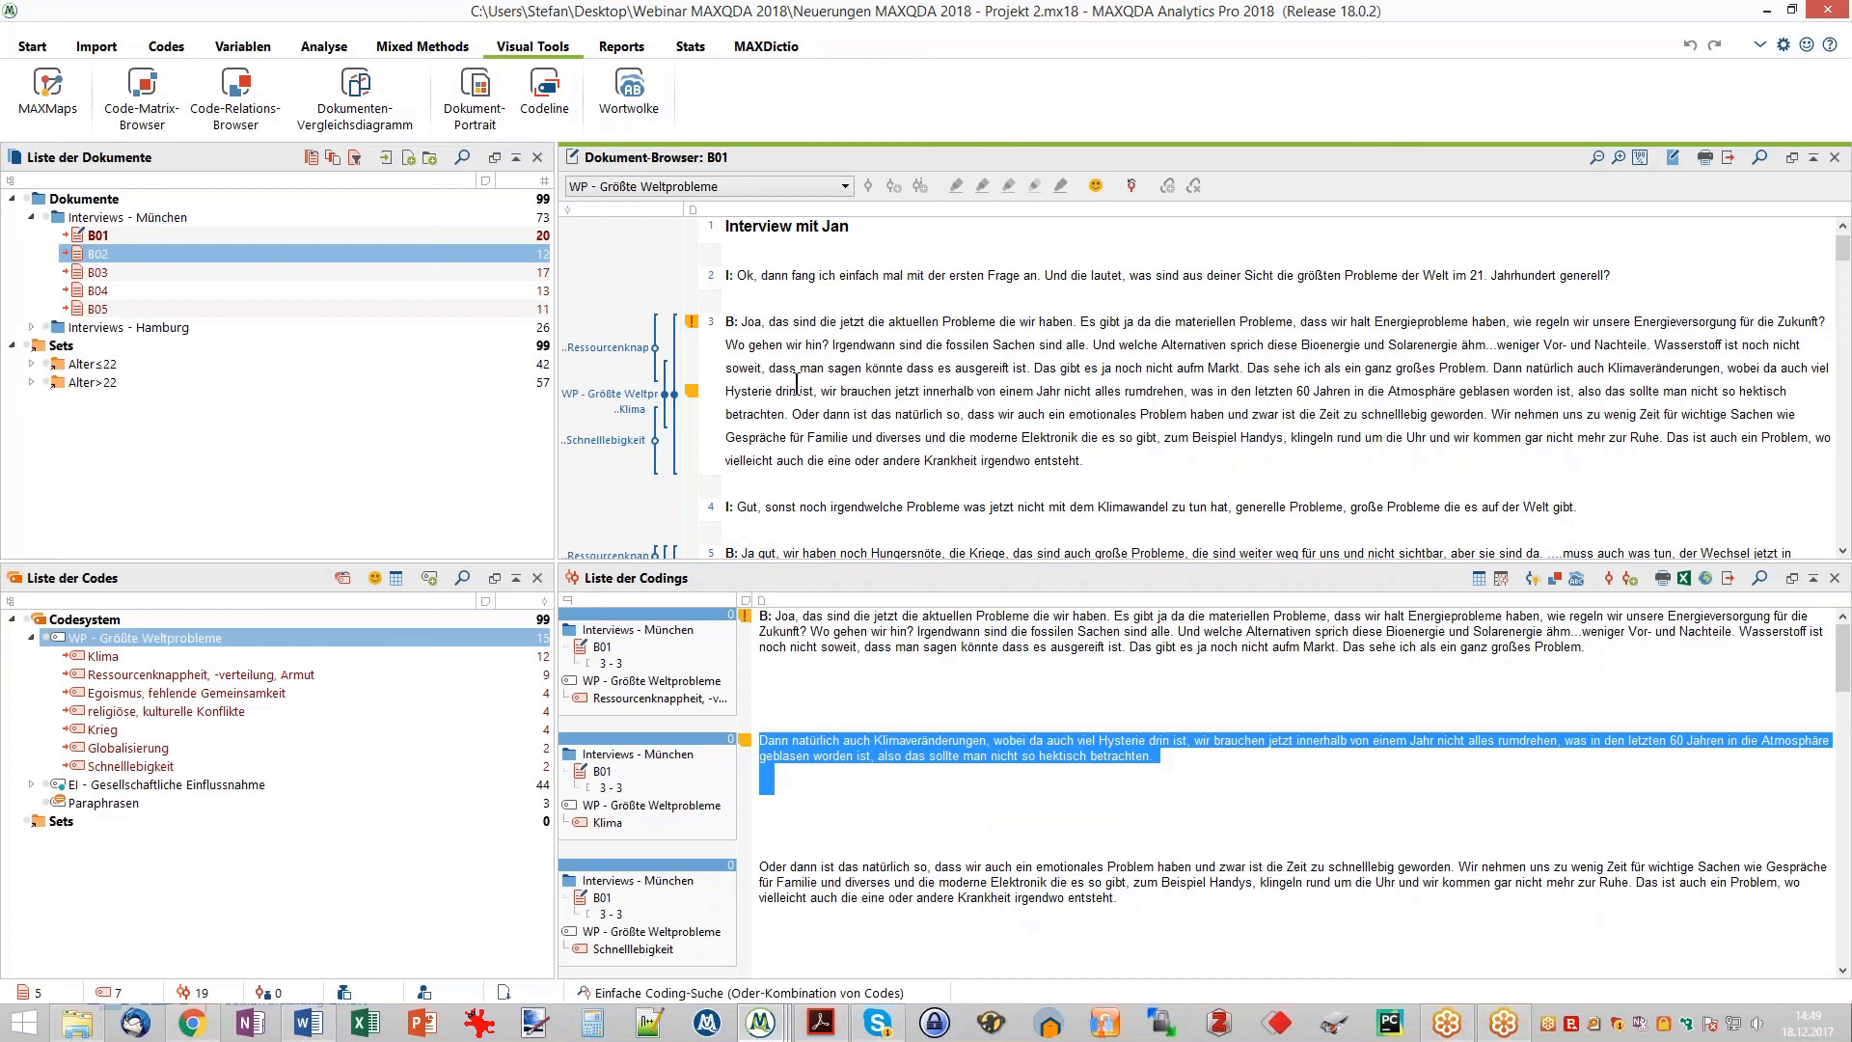
- Switch to the webinar slides, show the Agenda and the GoToMeeting sidebar slide, and return to MAXQDA
{"action": "left_click", "coordinate": [821, 1022]}
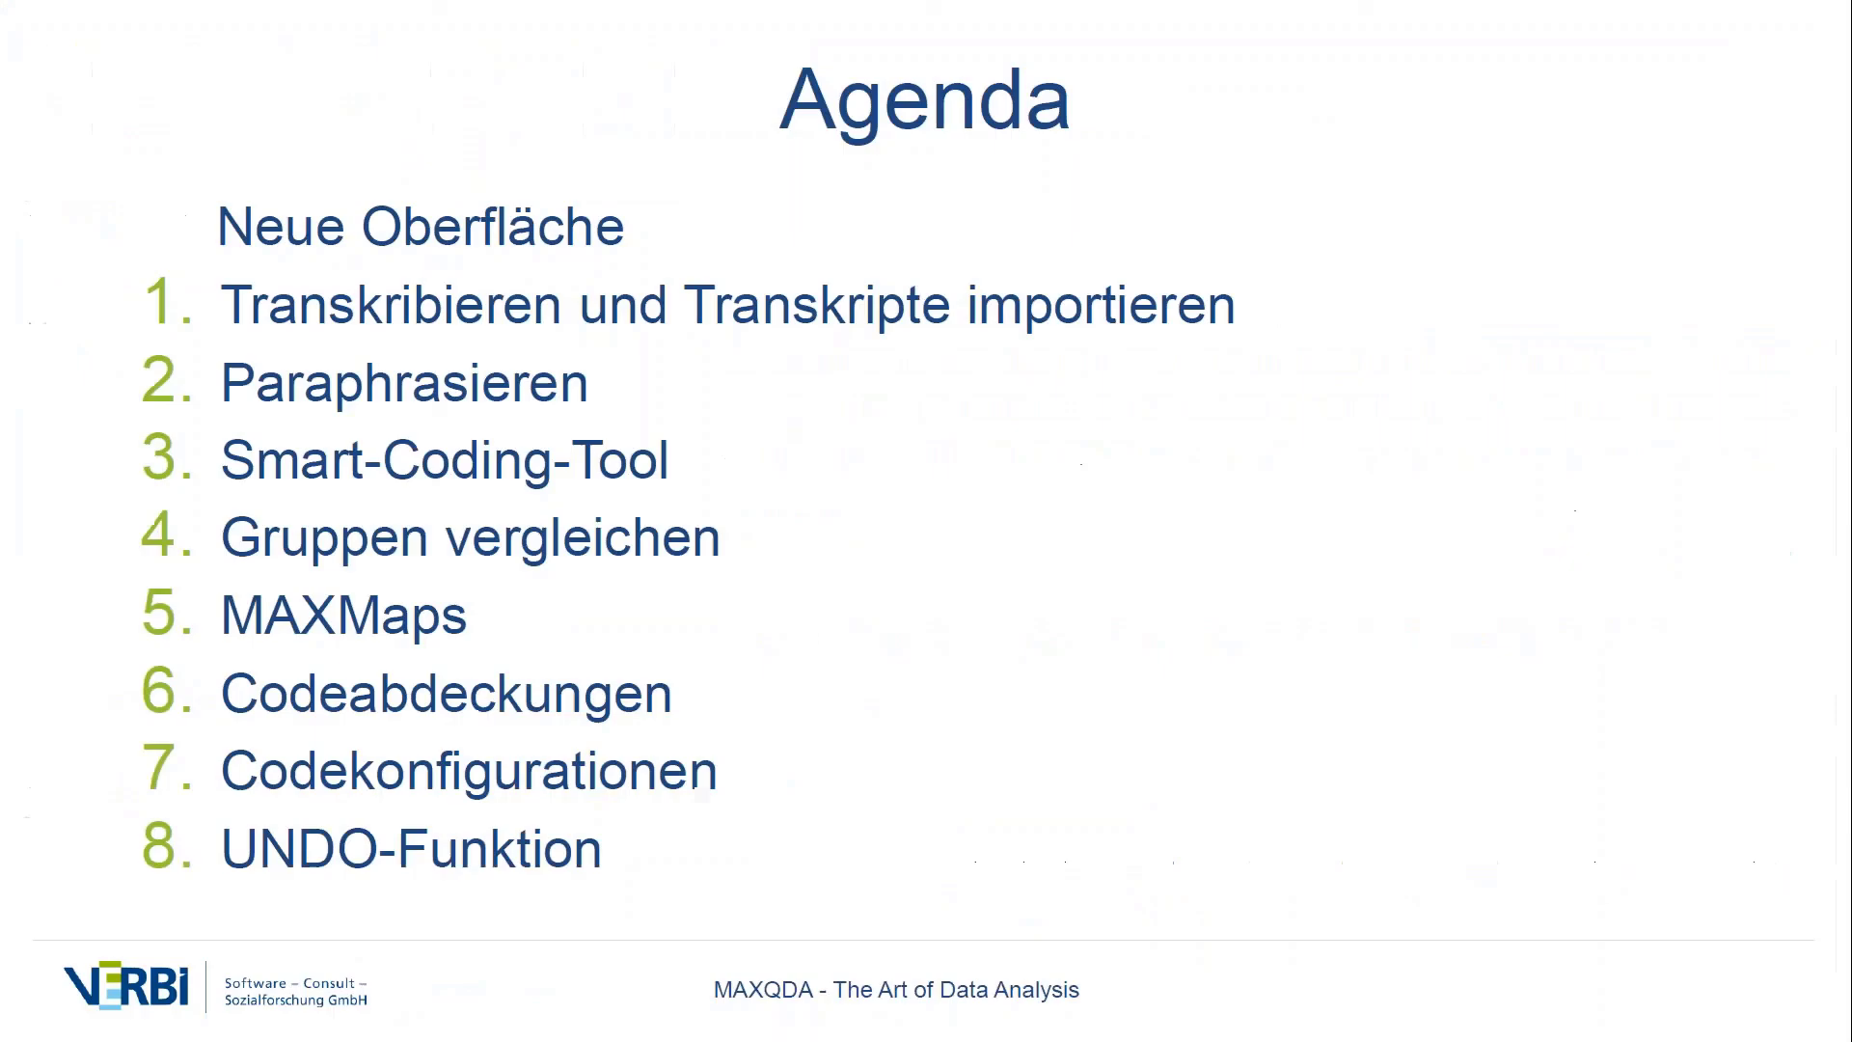
{"action": "left_click", "coordinate": [819, 738]}
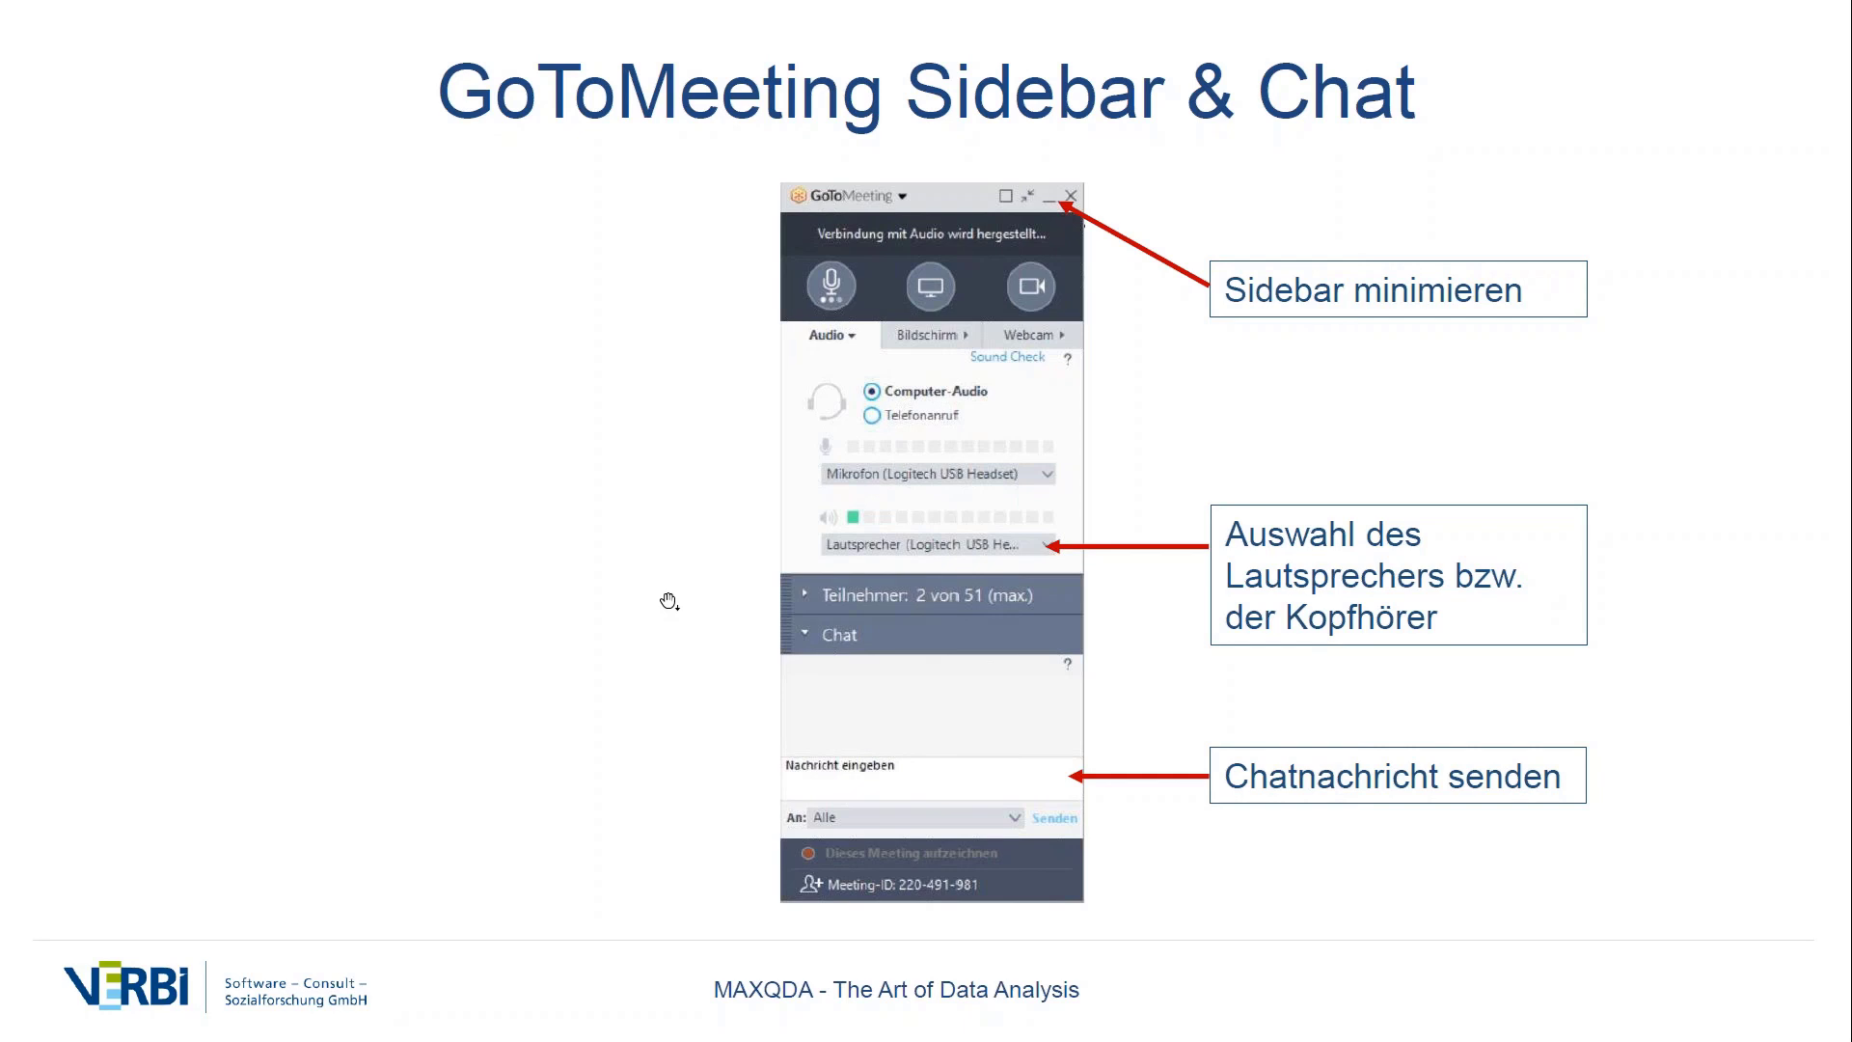
{"action": "key", "text": "alt+Tab"}
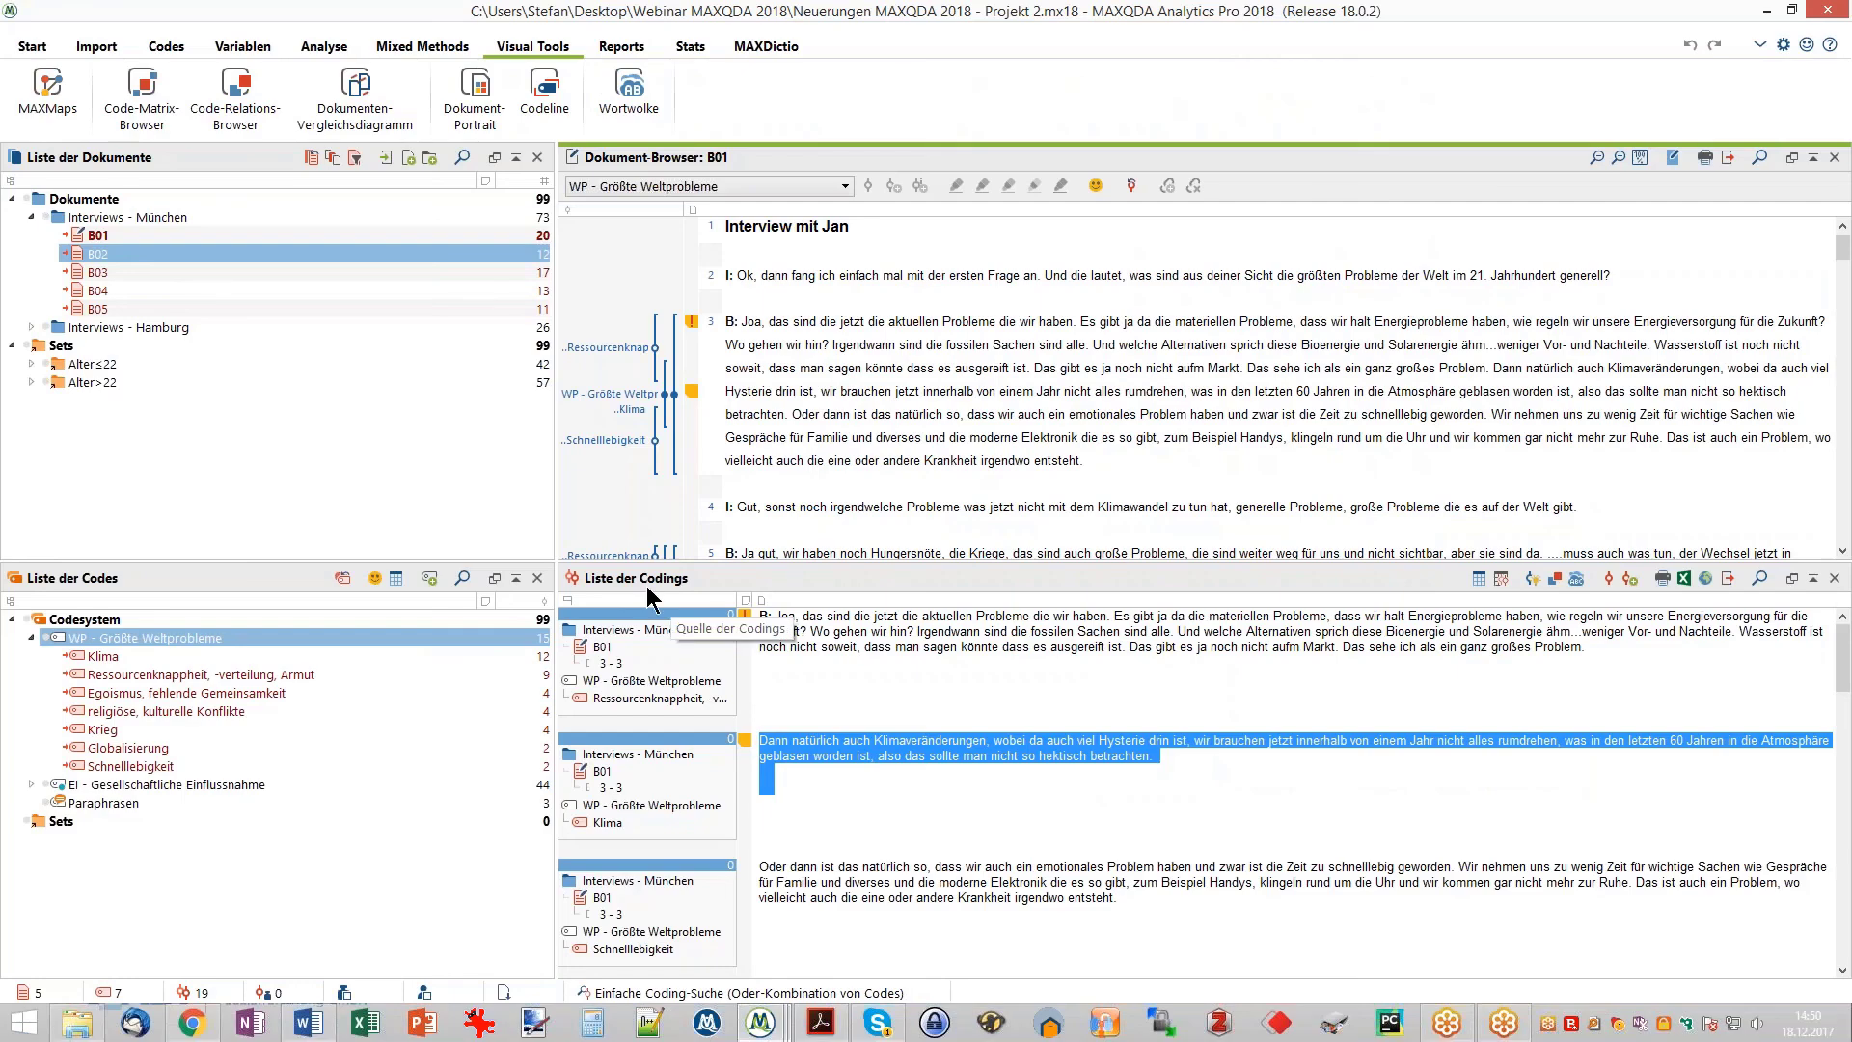
- Look through the project, import, analysis and mixed methods functions, including the import options for survey data
{"action": "left_click", "coordinate": [34, 47]}
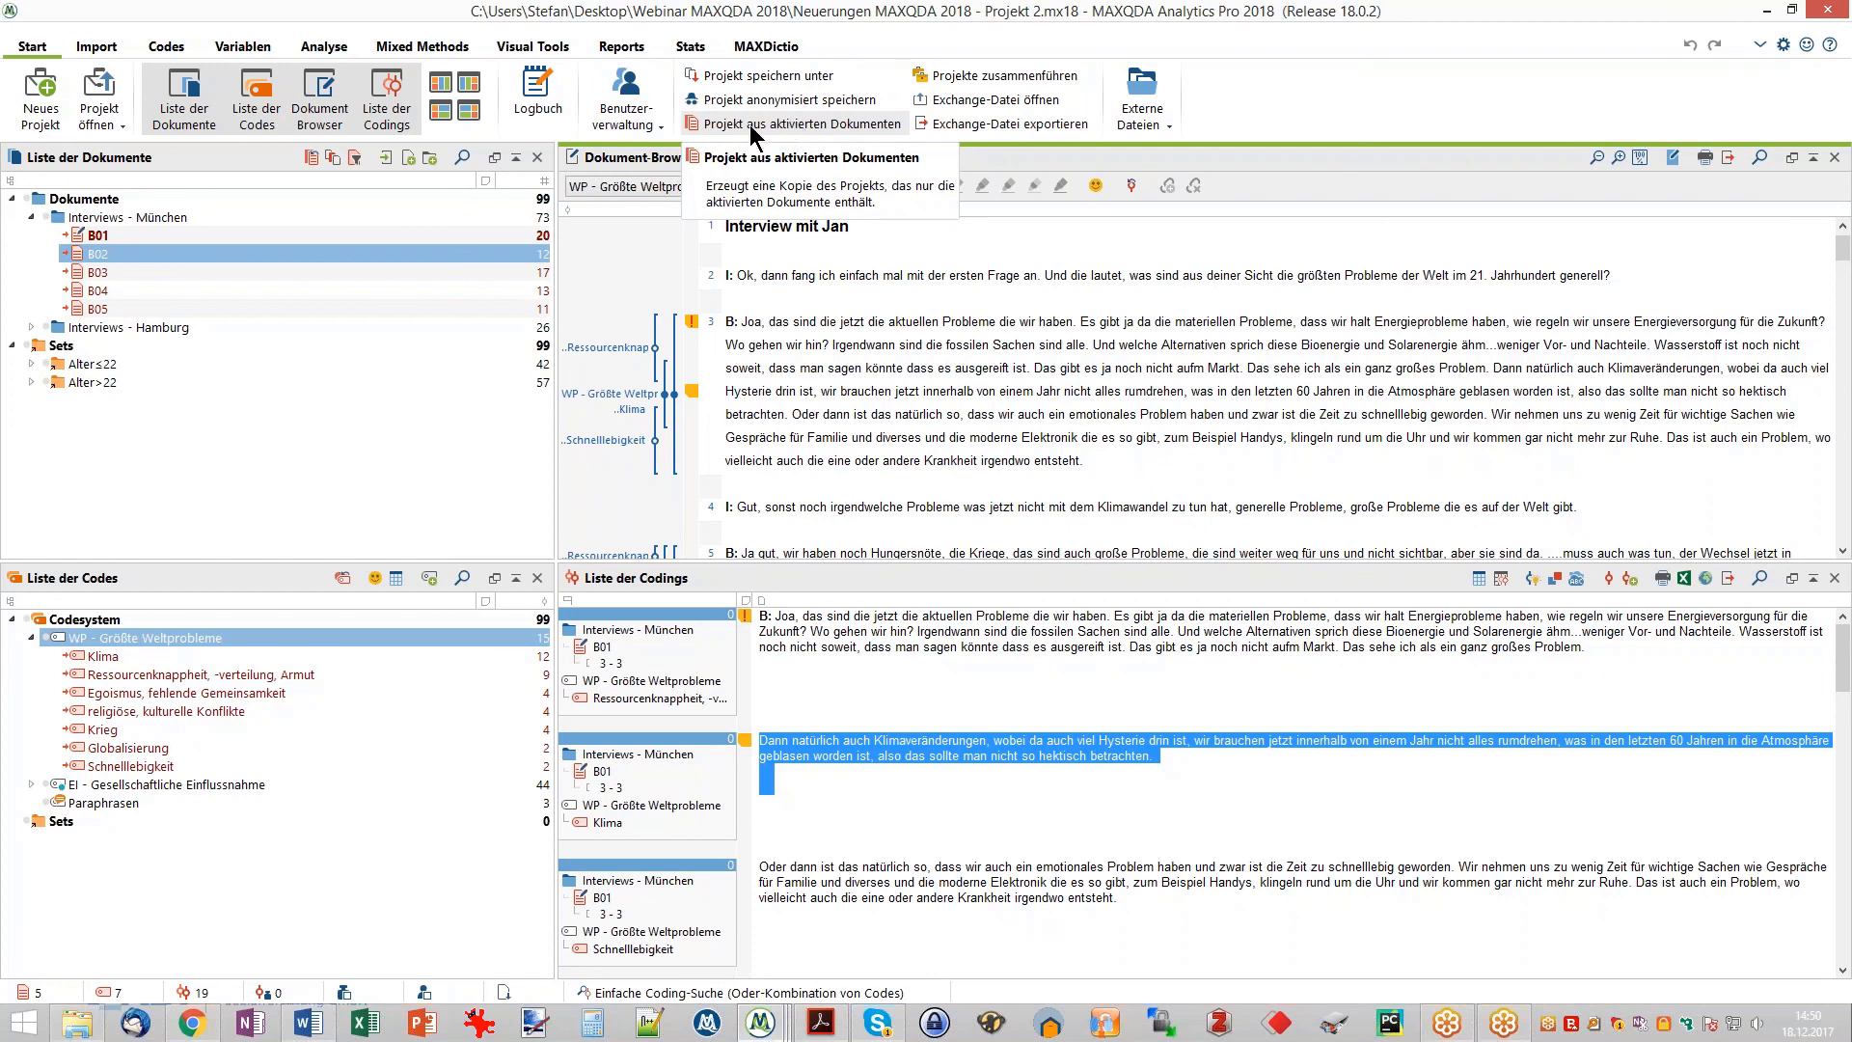
{"action": "left_click", "coordinate": [93, 48]}
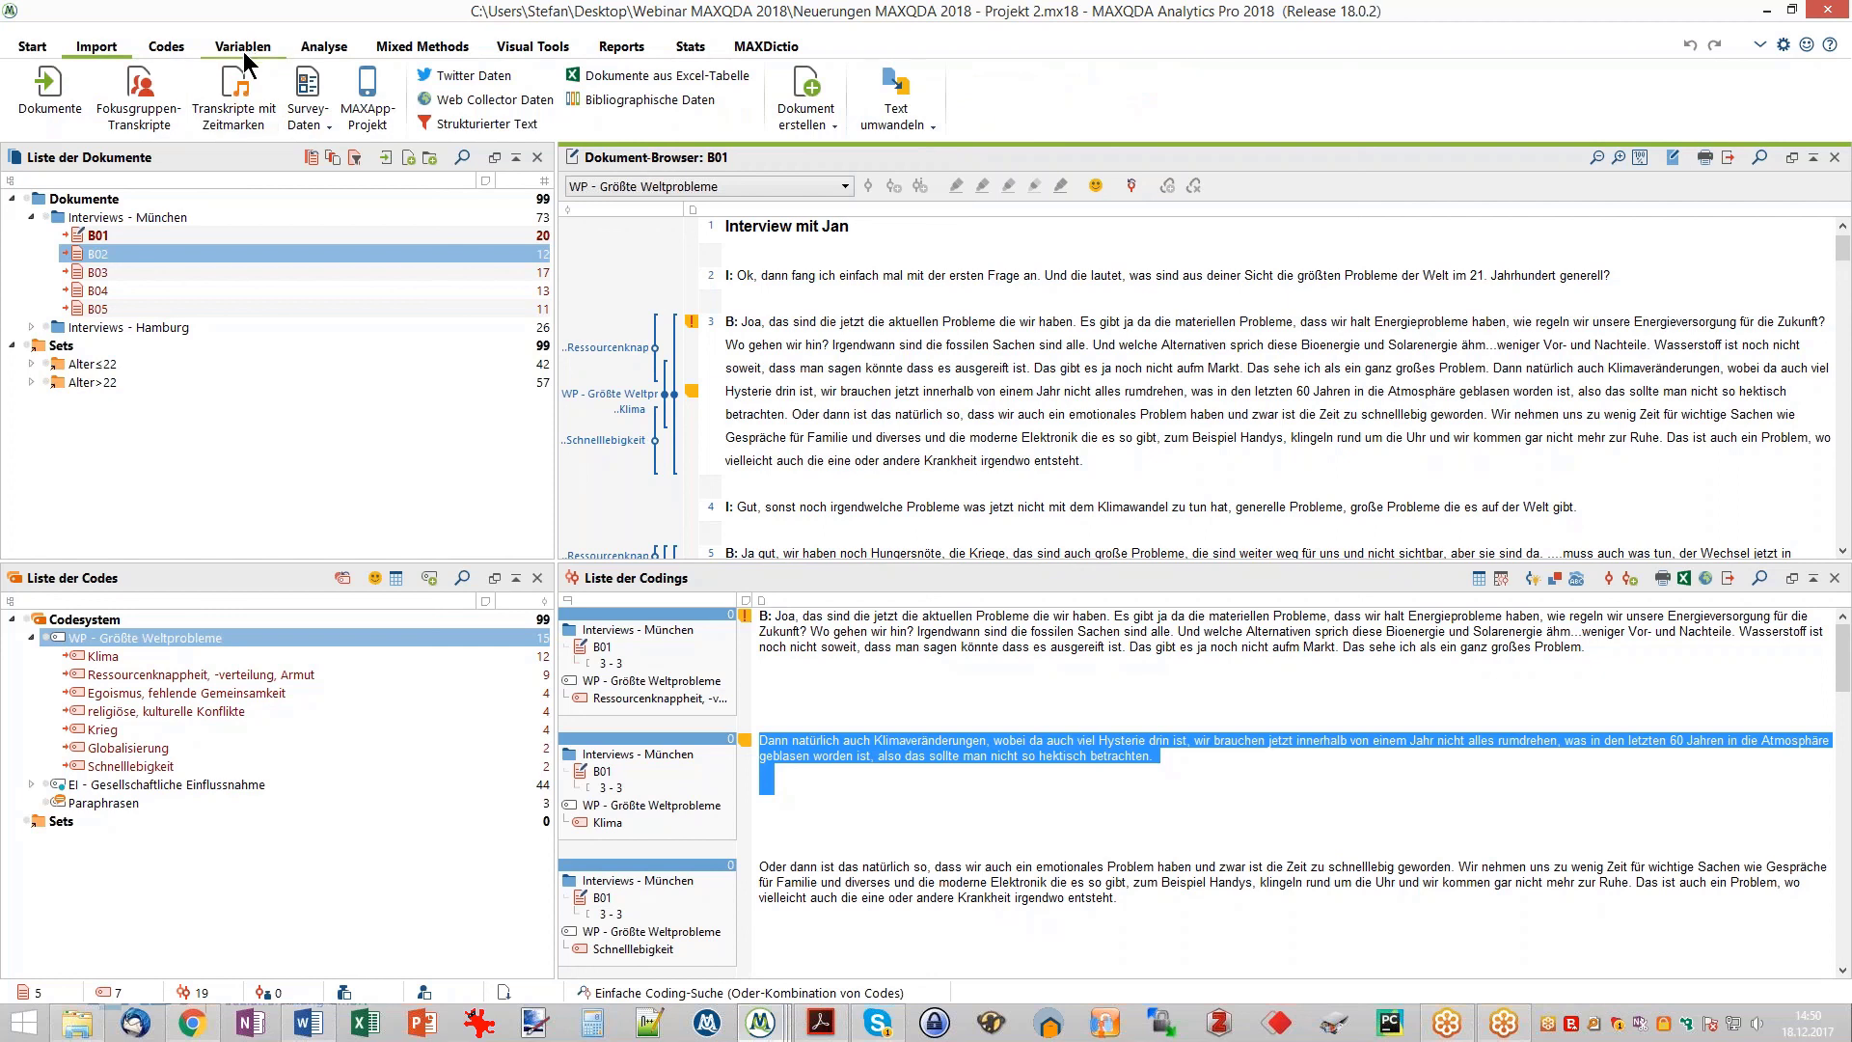
{"action": "left_click", "coordinate": [326, 124]}
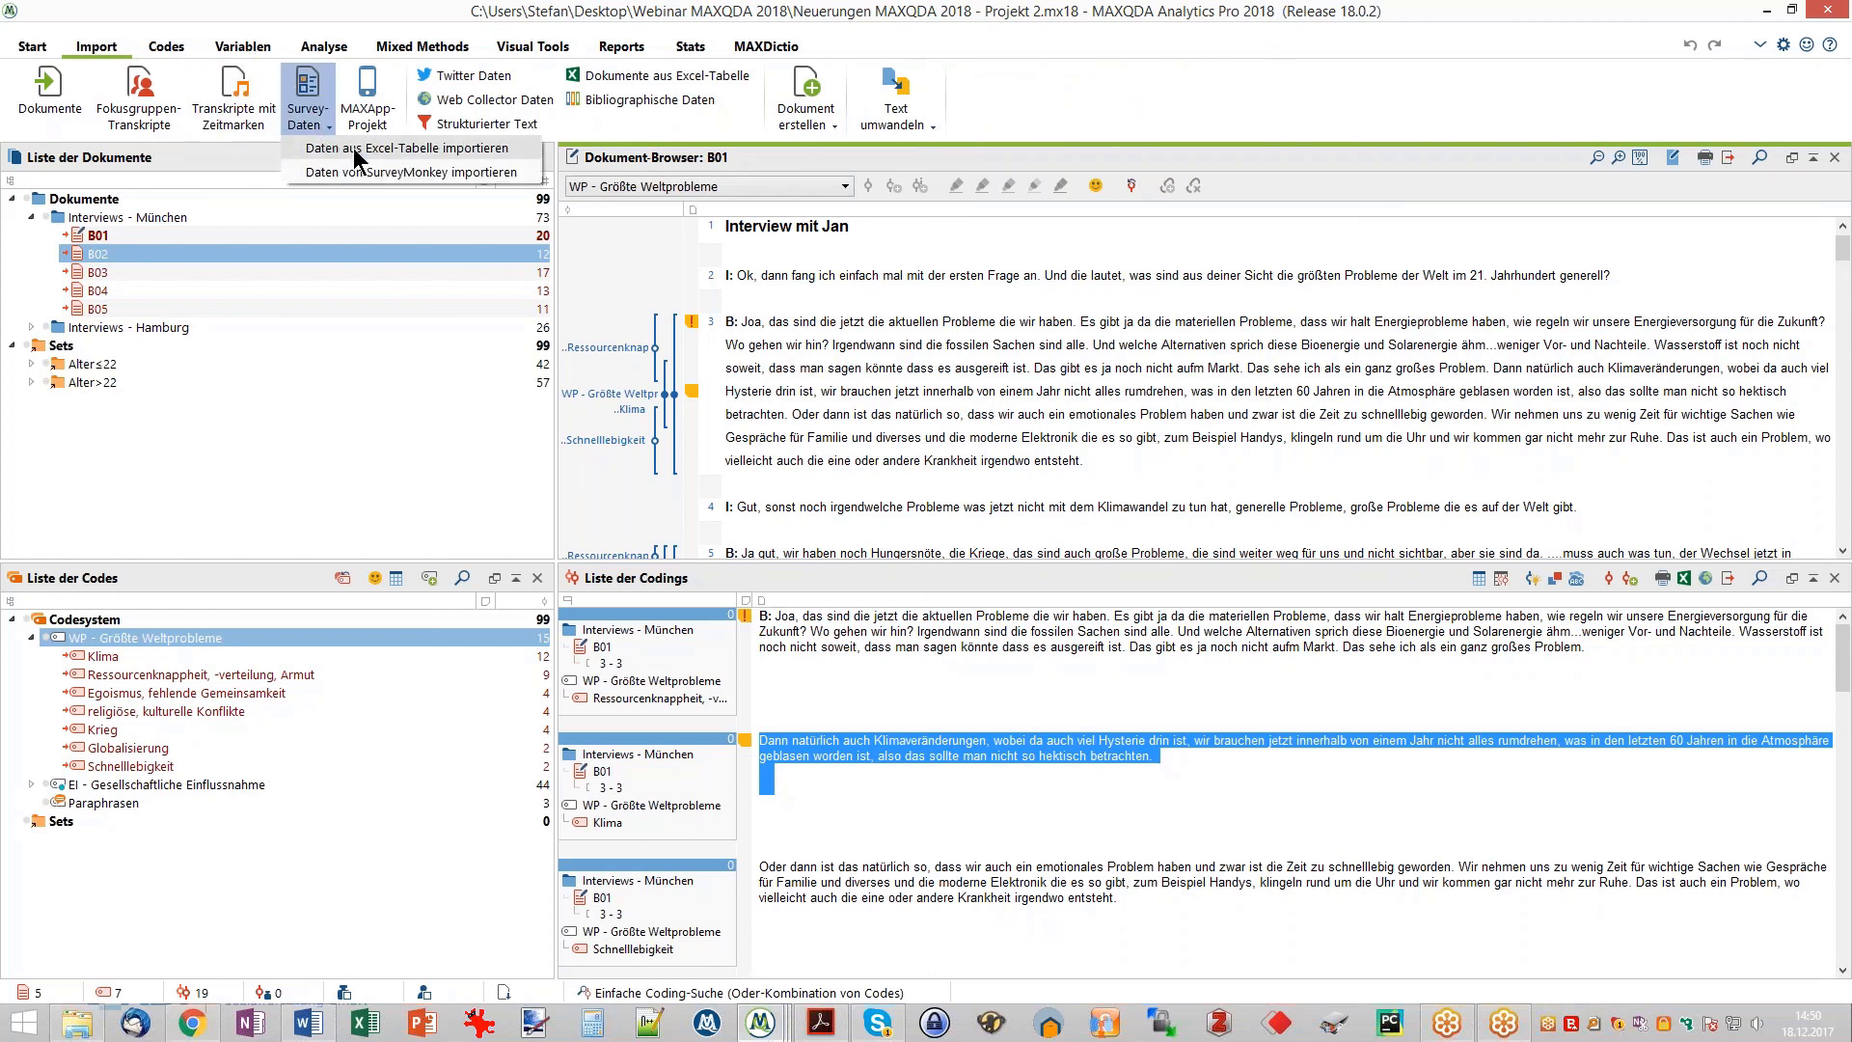
{"action": "left_click", "coordinate": [305, 91]}
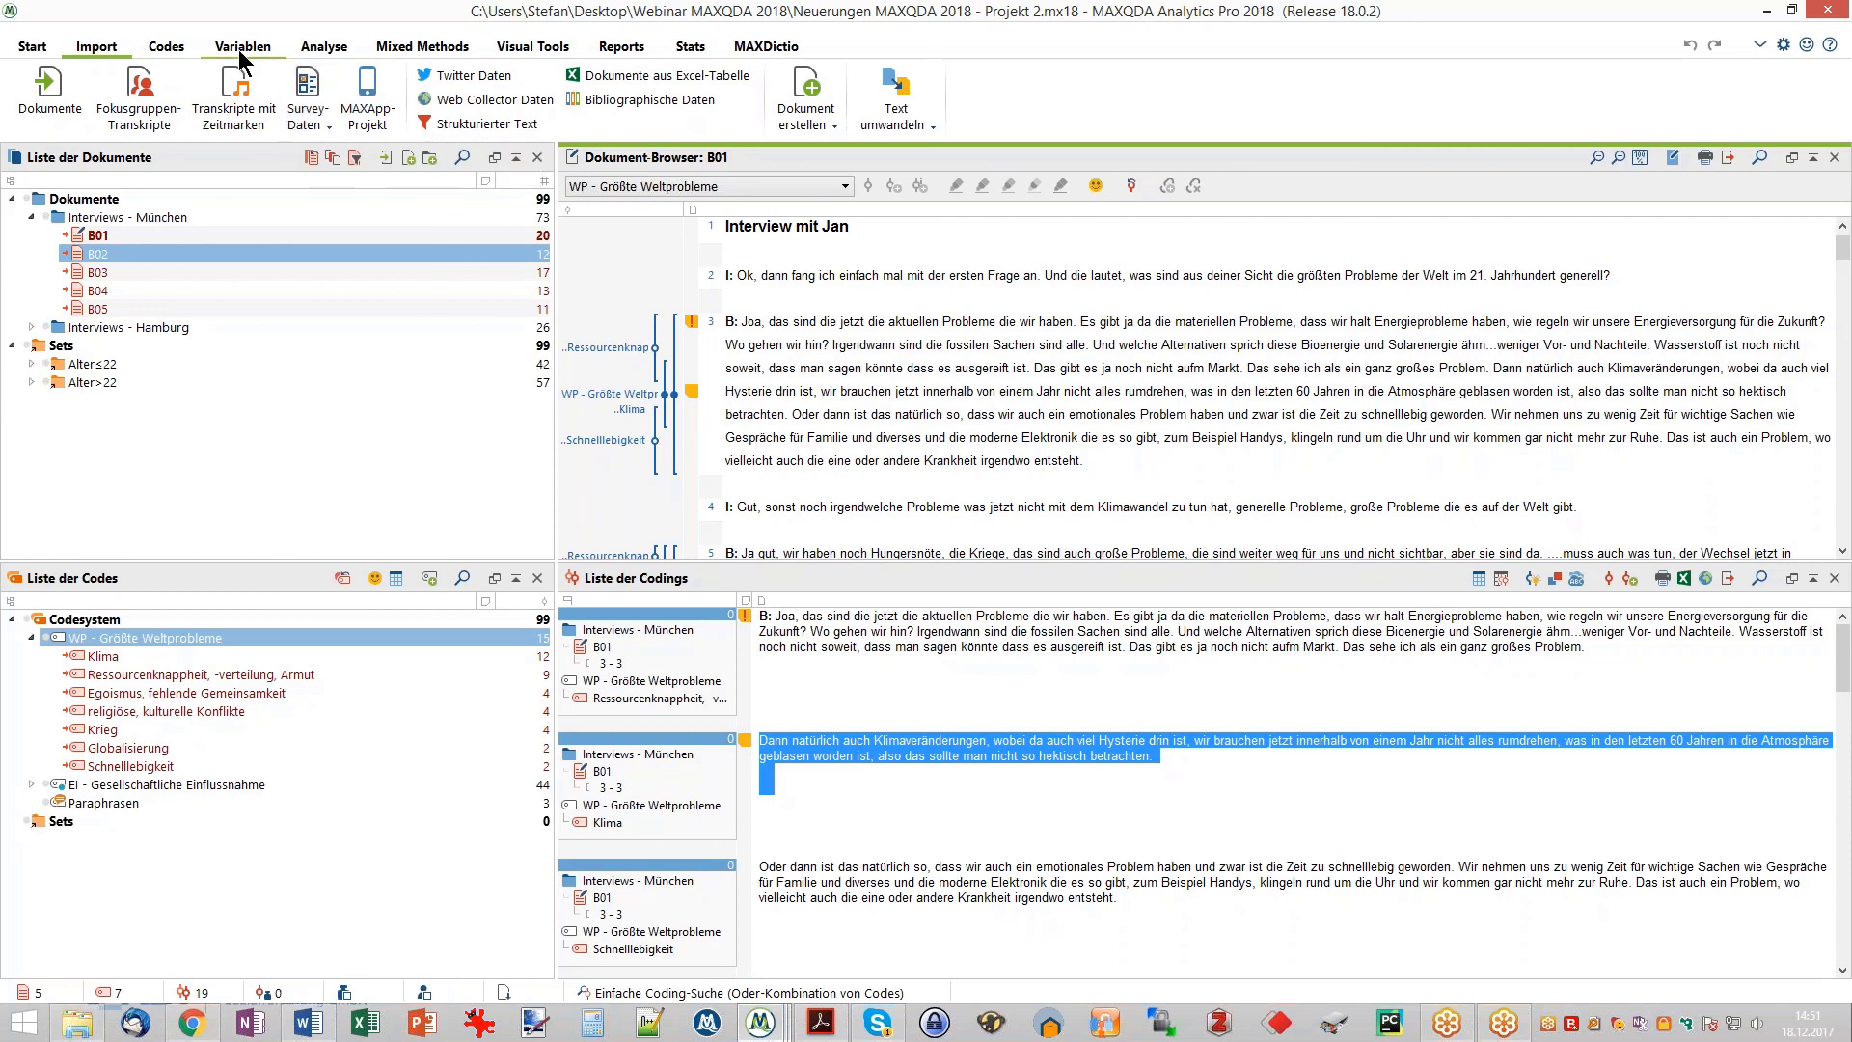
{"action": "left_click", "coordinate": [333, 48]}
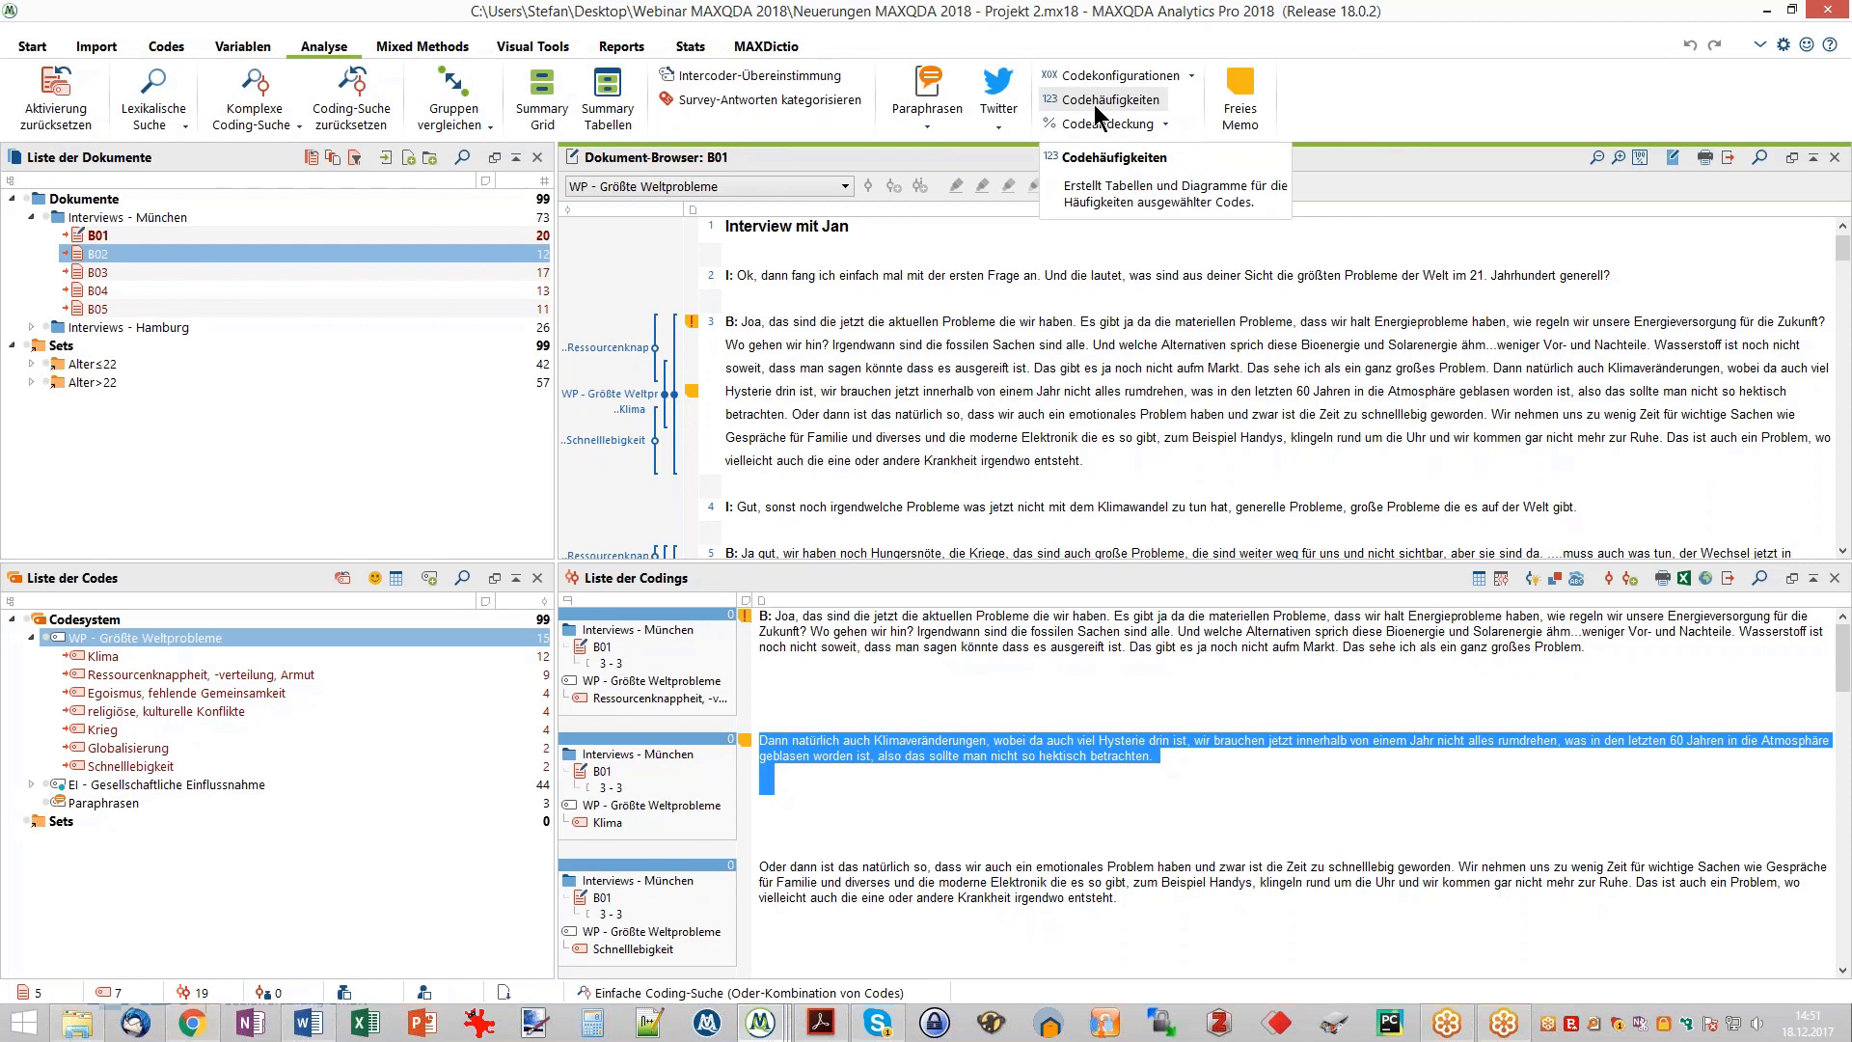
{"action": "left_click", "coordinate": [438, 41]}
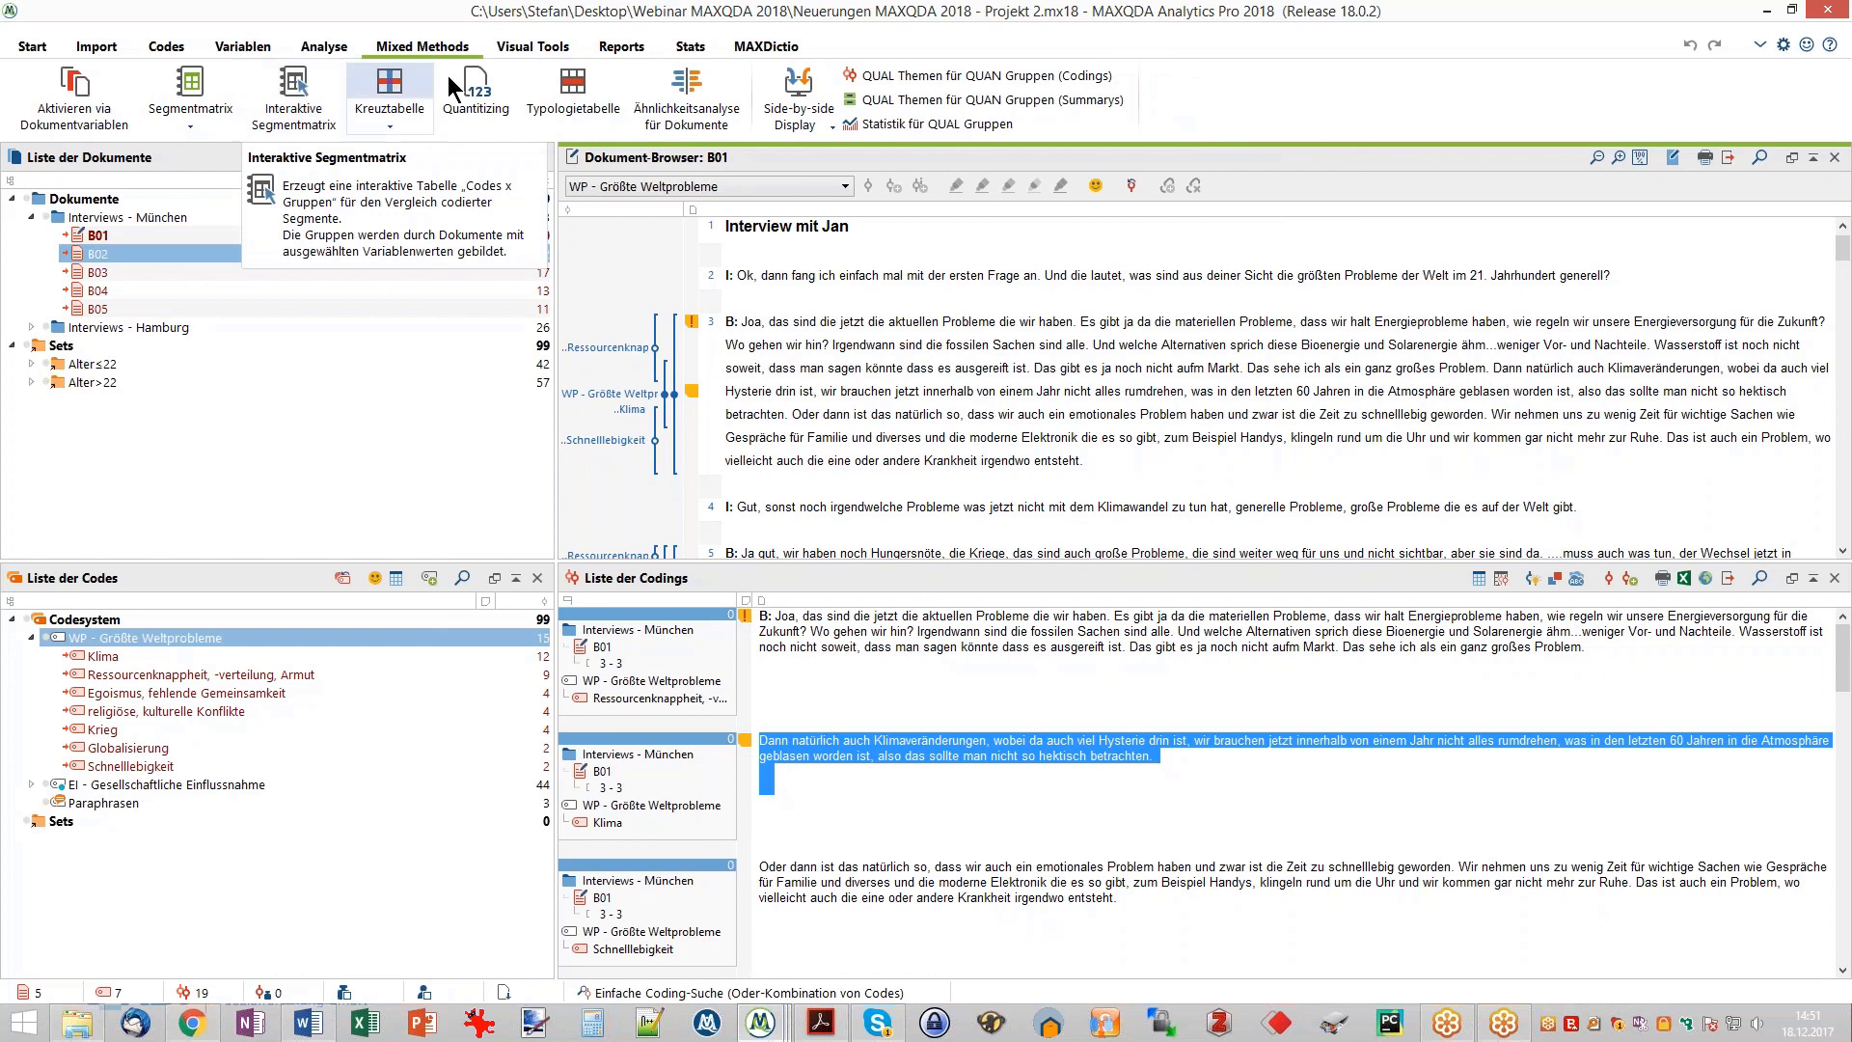
- Open the overview of all memos, view its filter options by memo type and close the overview
{"action": "left_click", "coordinate": [620, 48]}
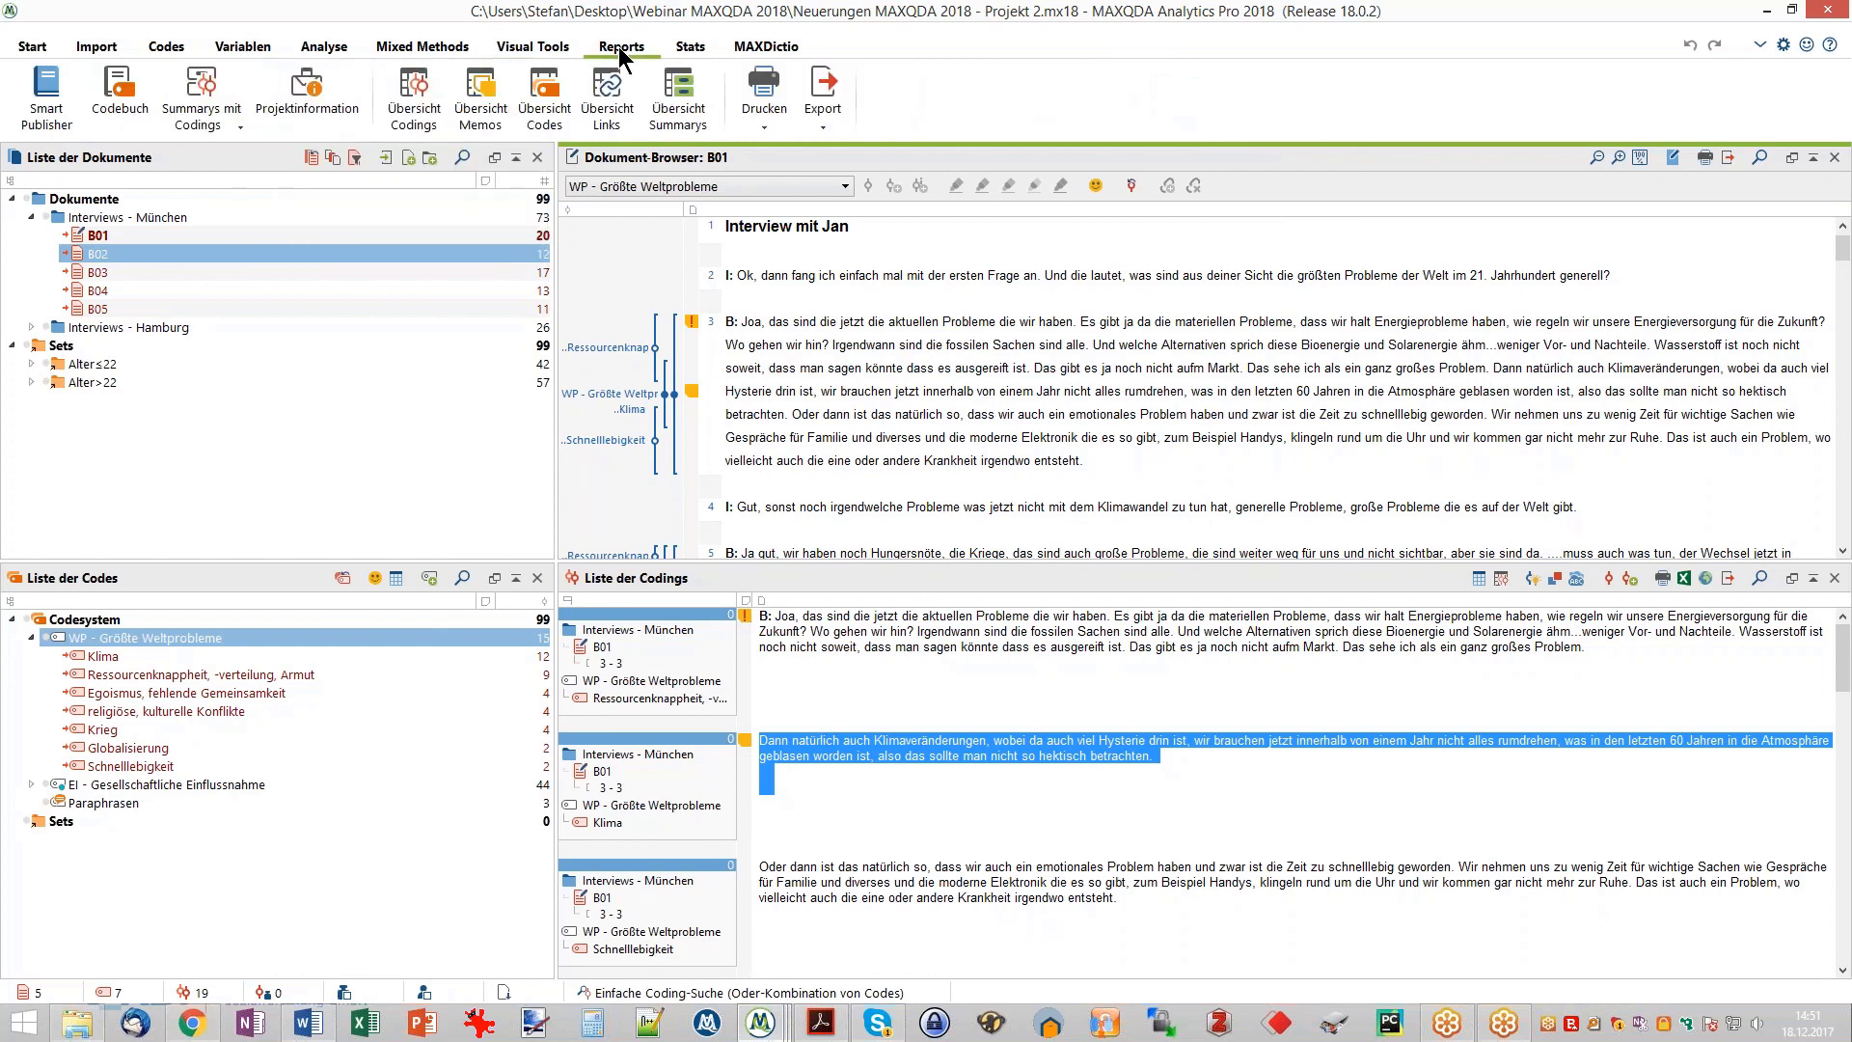
{"action": "left_click", "coordinate": [488, 115]}
{"action": "left_click_drag", "start_coordinate": [675, 341], "coordinate": [638, 289]}
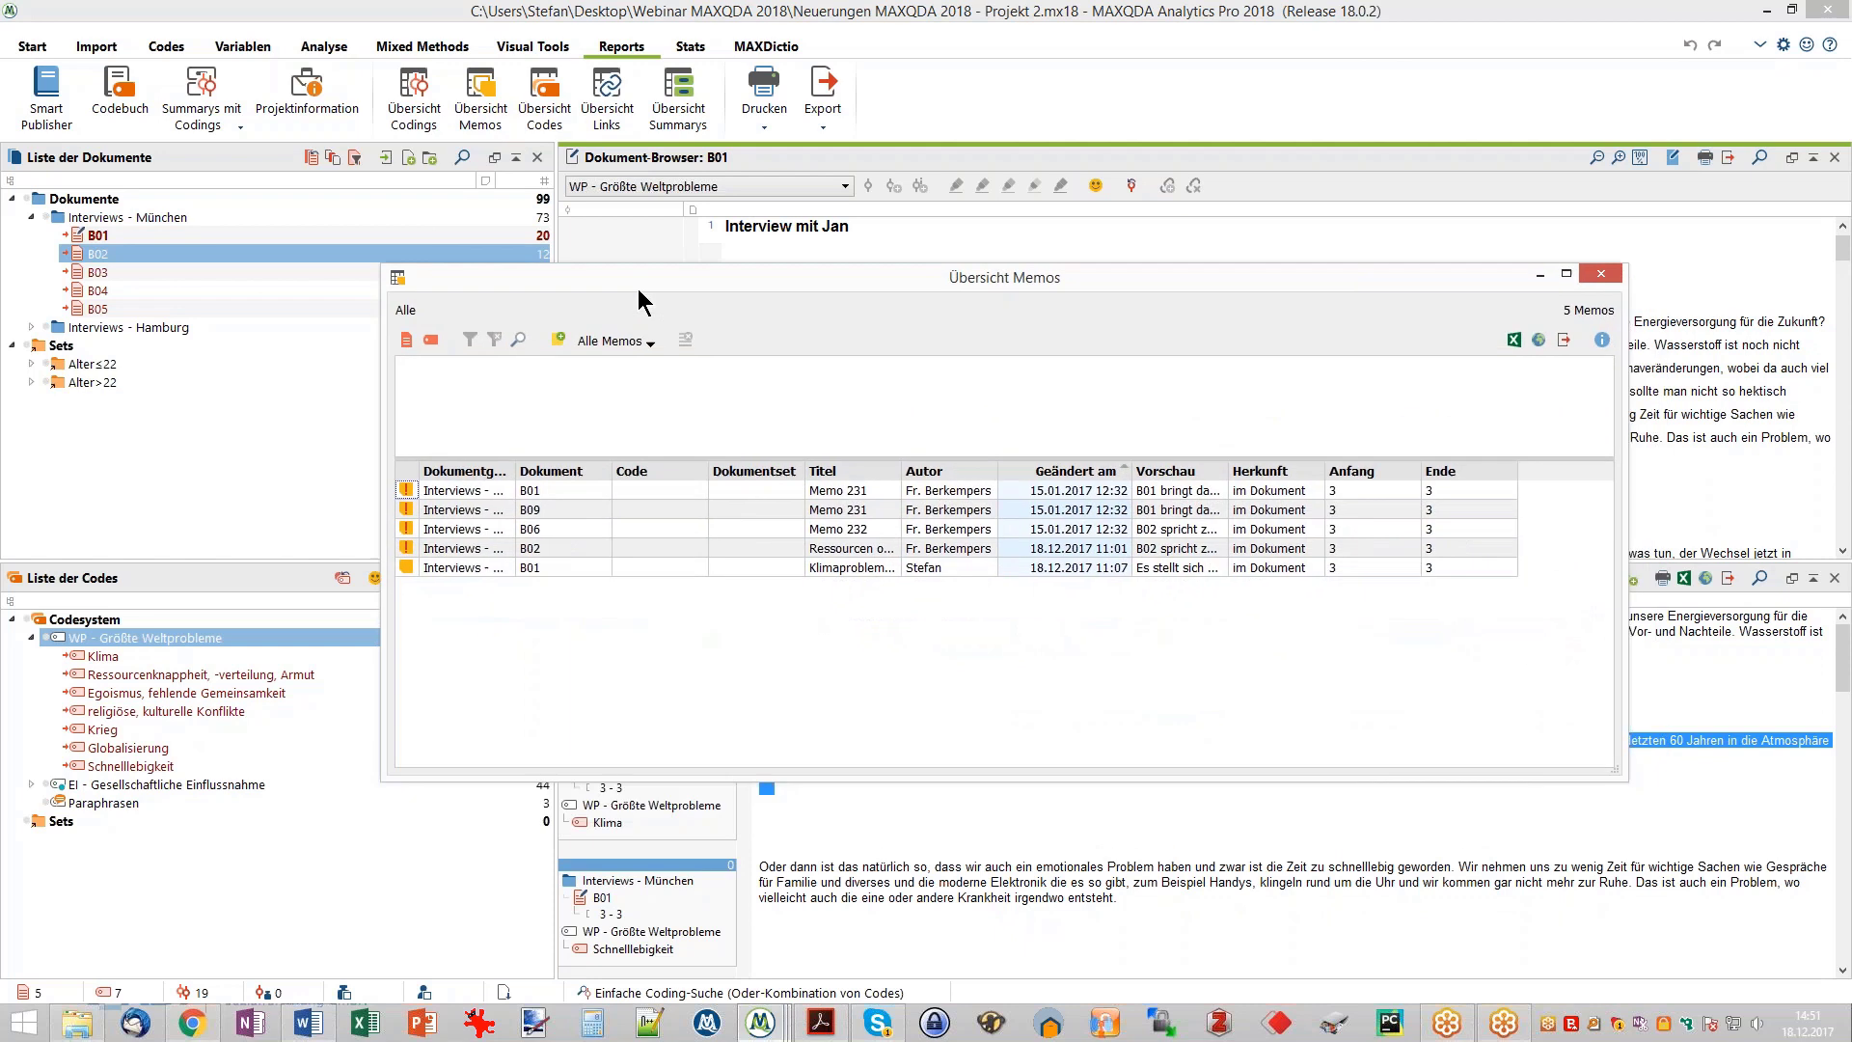
{"action": "left_click", "coordinate": [628, 344]}
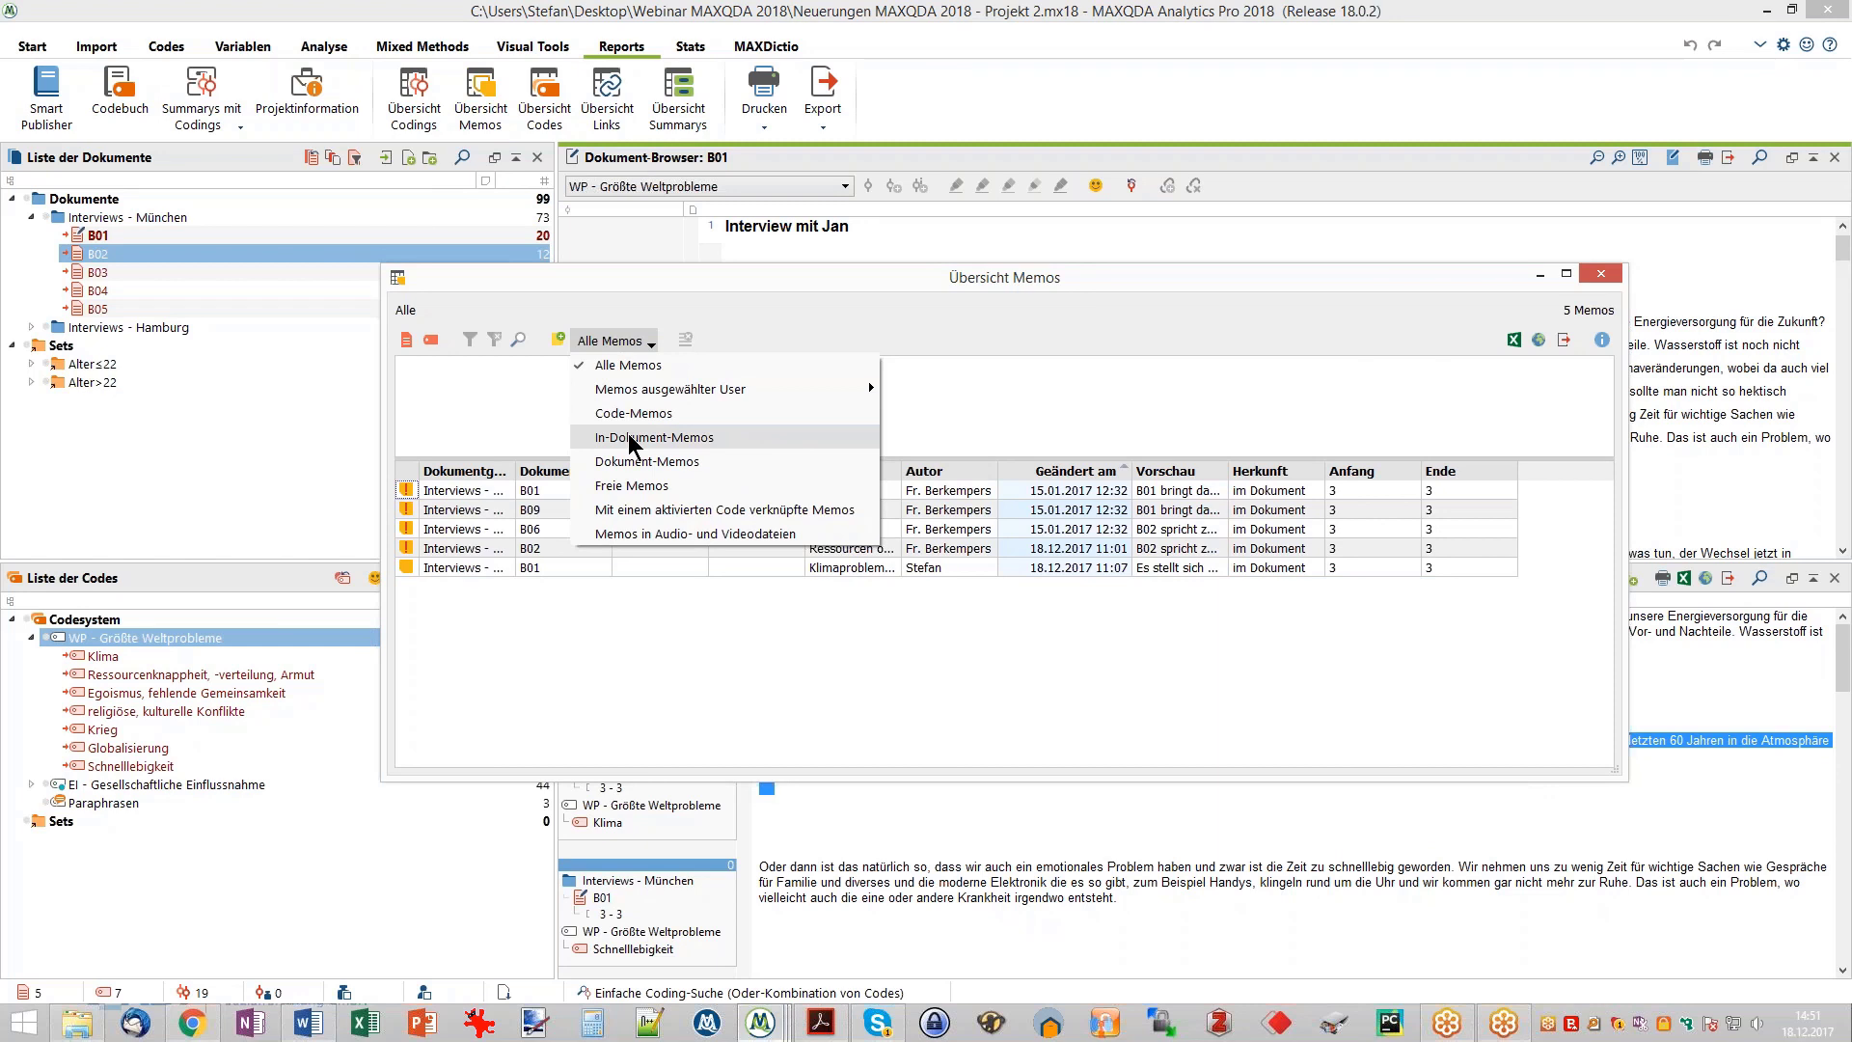
{"action": "left_click", "coordinate": [609, 340]}
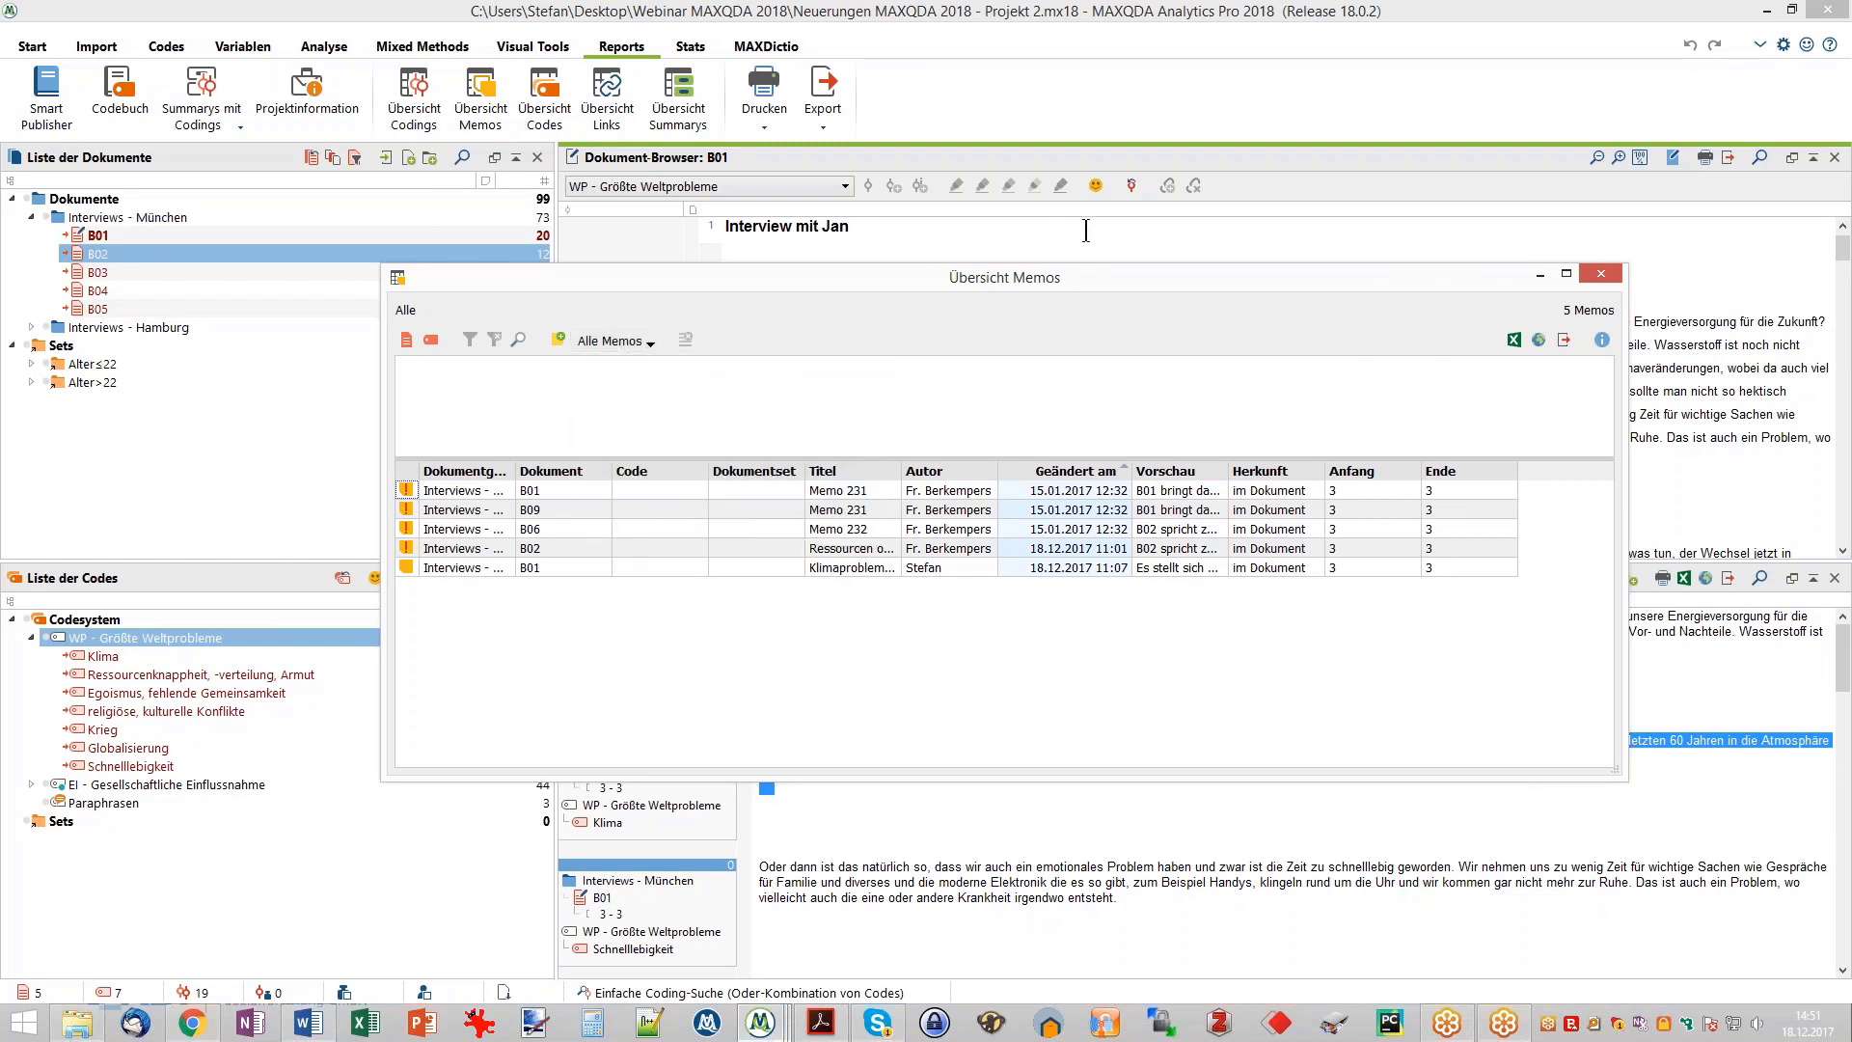
{"action": "left_click", "coordinate": [1601, 274]}
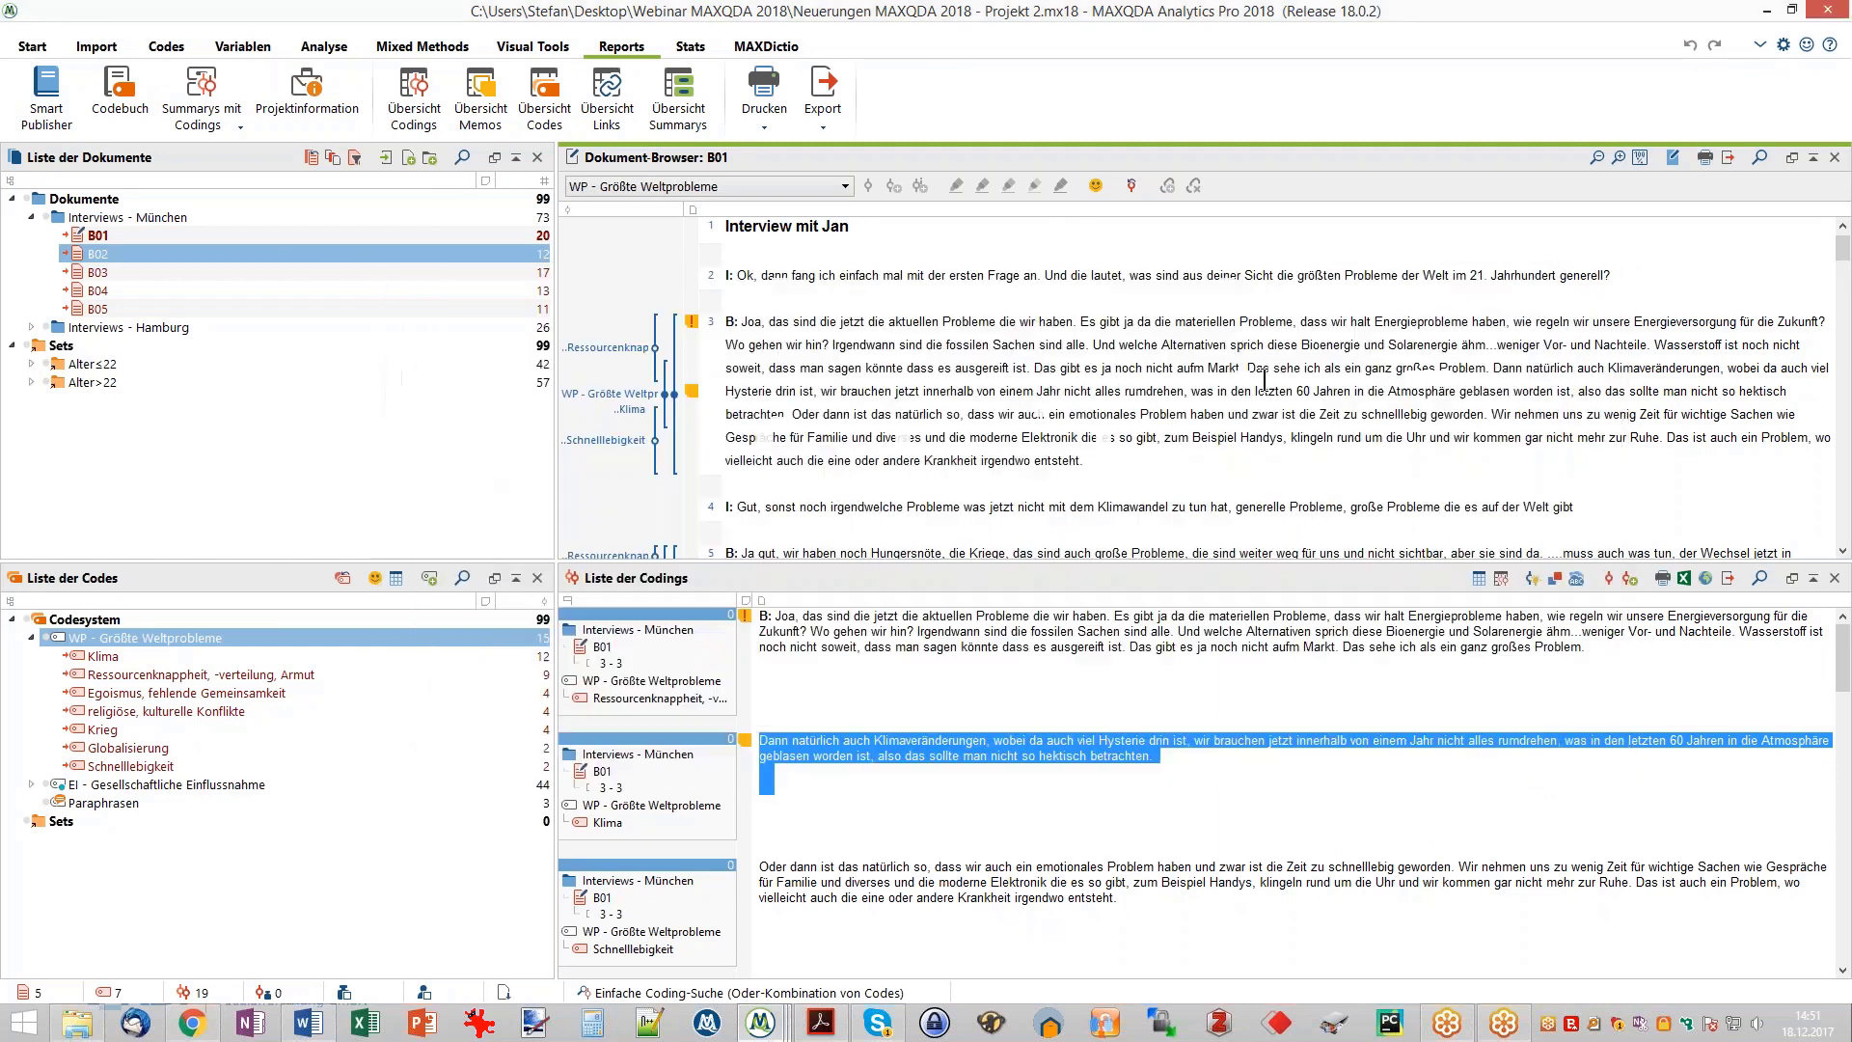
- Select the whole of paragraph 3 in interview B01
{"action": "triple_click", "coordinate": [1118, 387]}
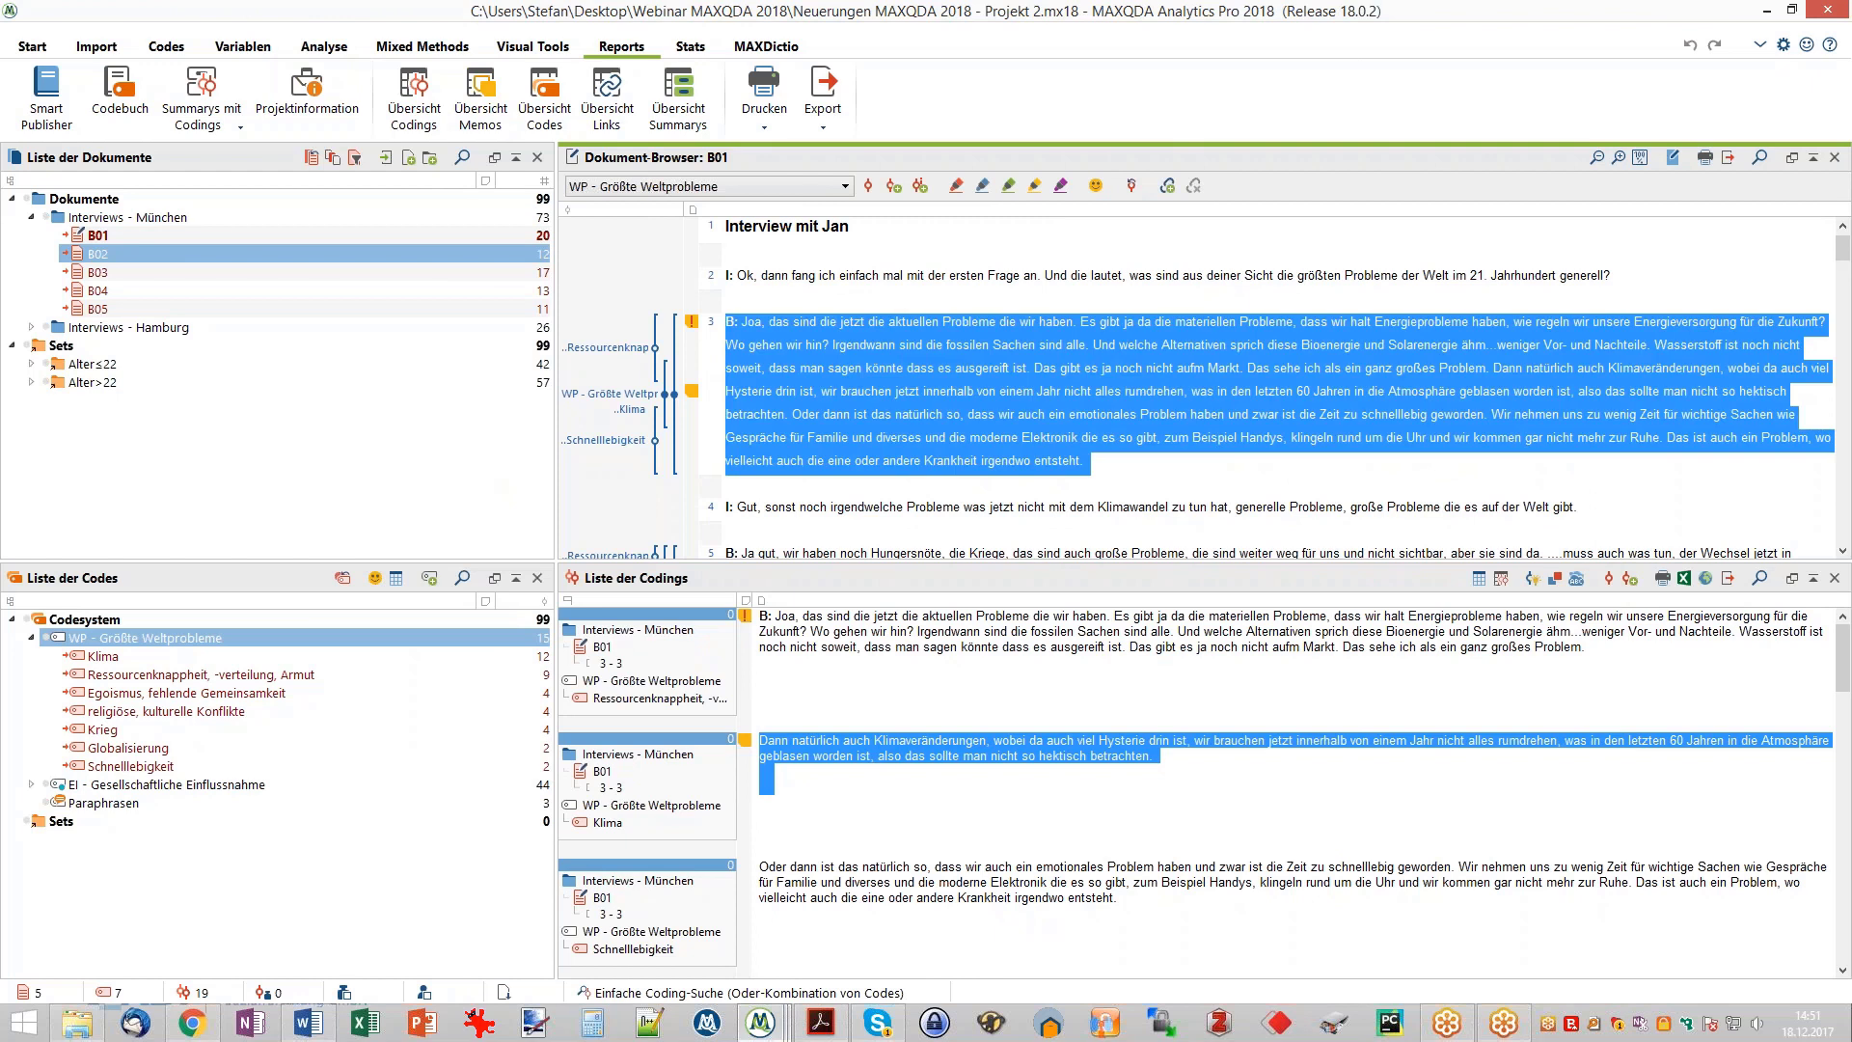